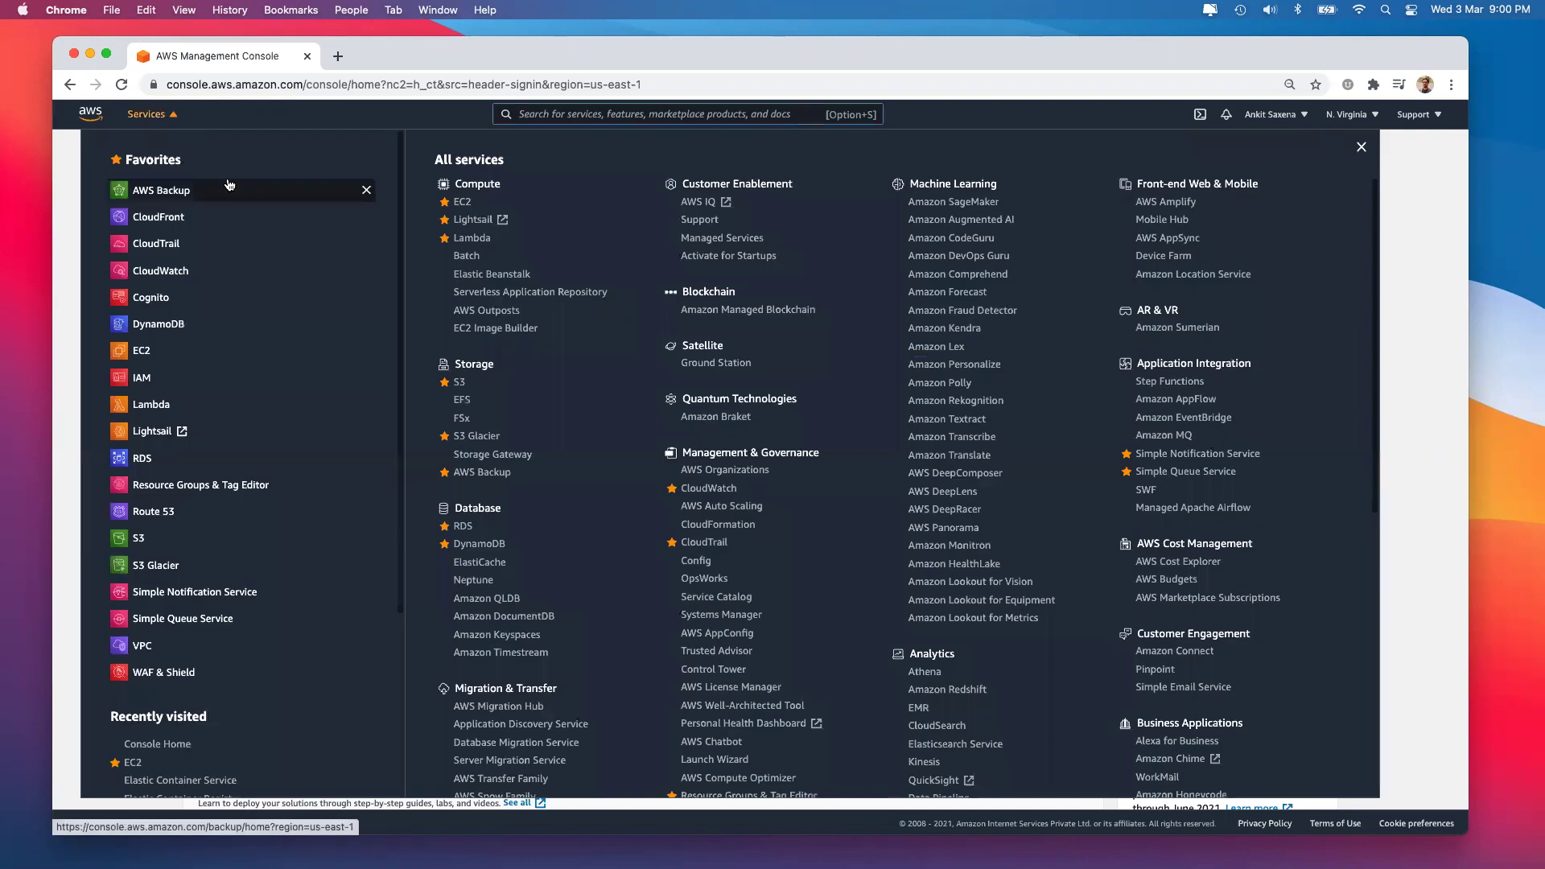
Start launching a new EC2 instance with the 64-bit (x86) Ubuntu Server 20.04 LTS (HVM), SSD Volume Type image.
left_click(462, 202)
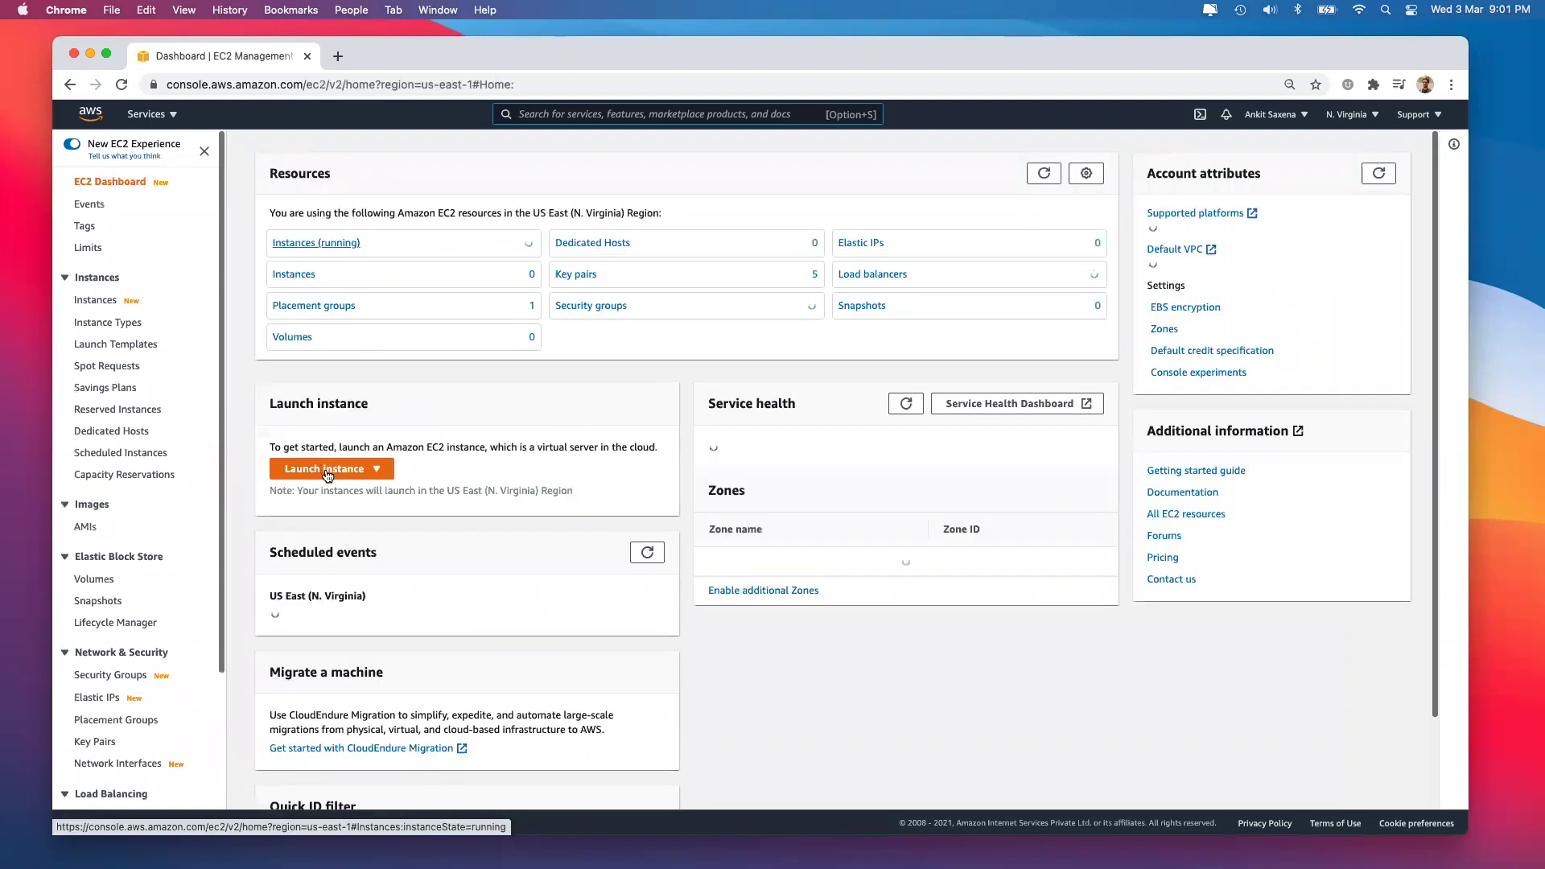
left_click(375, 469)
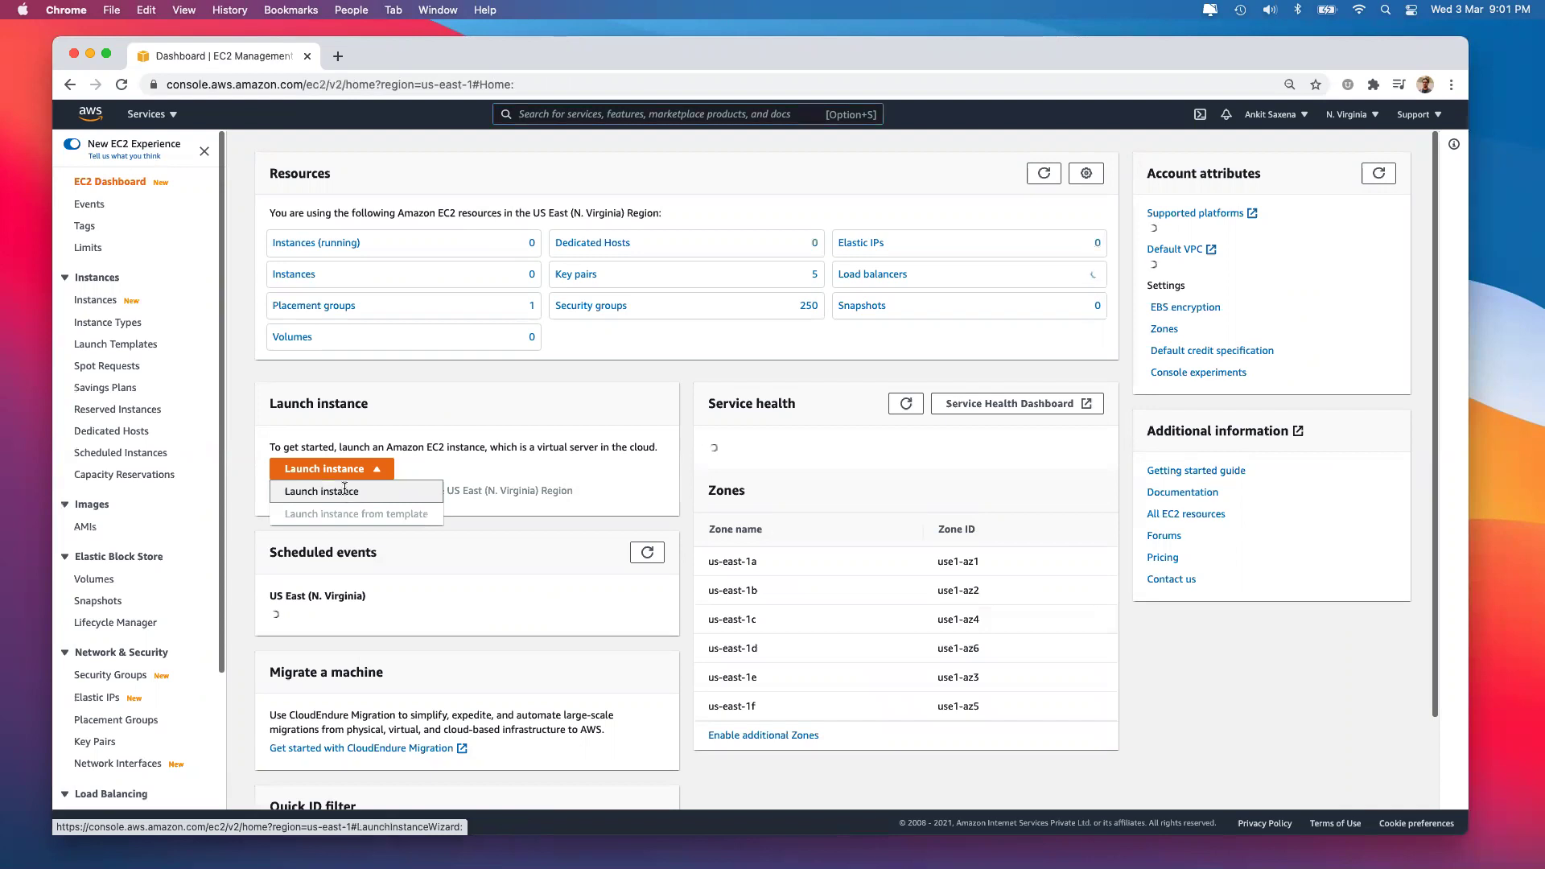
left_click(344, 489)
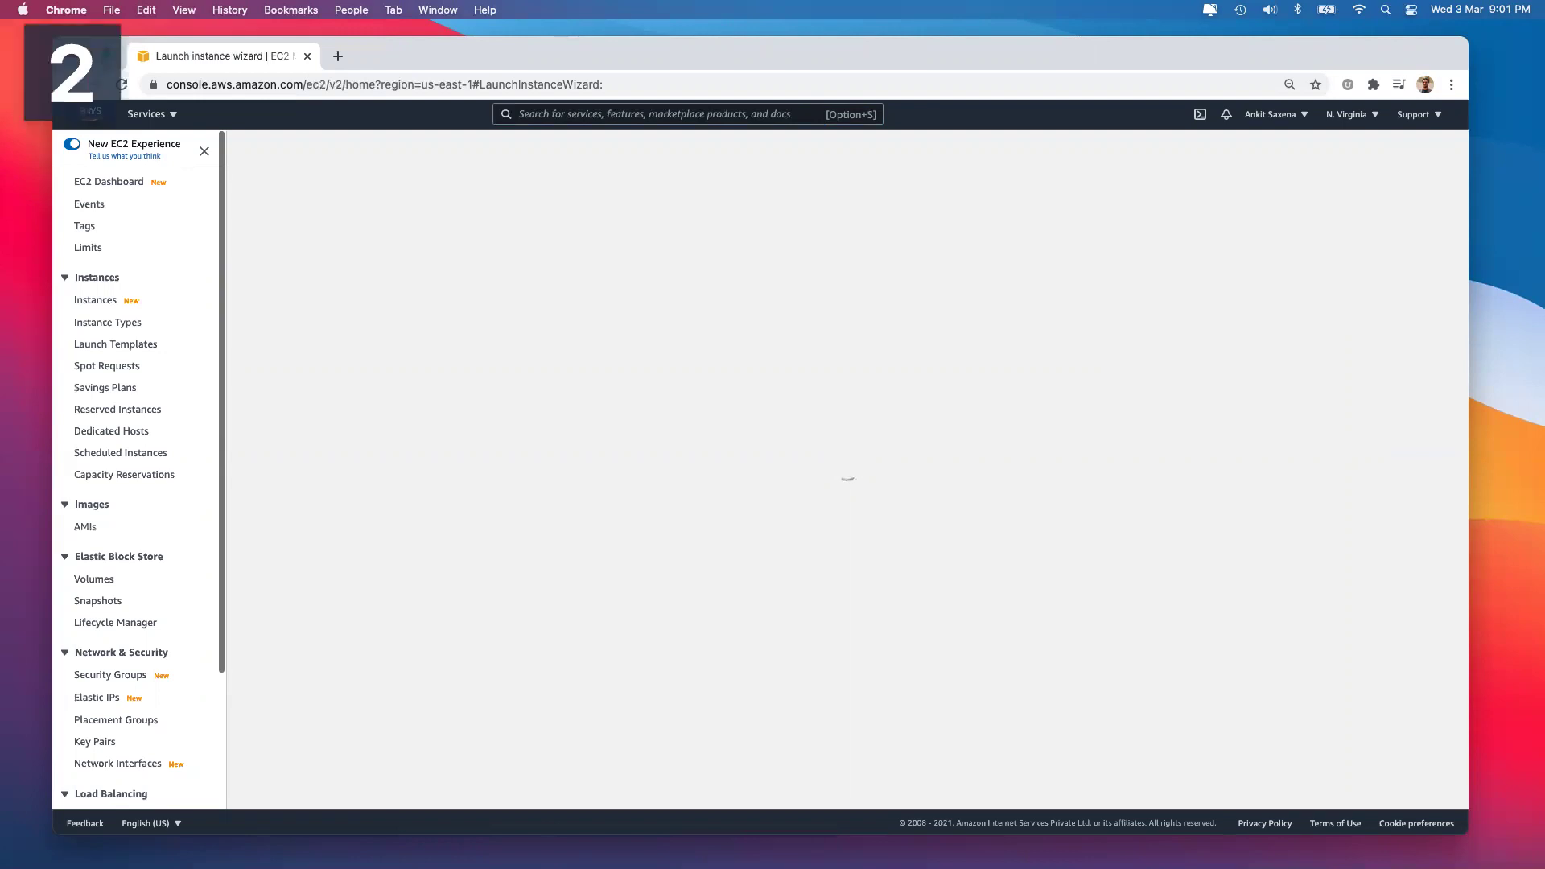
scroll(910, 512, "down", 5)
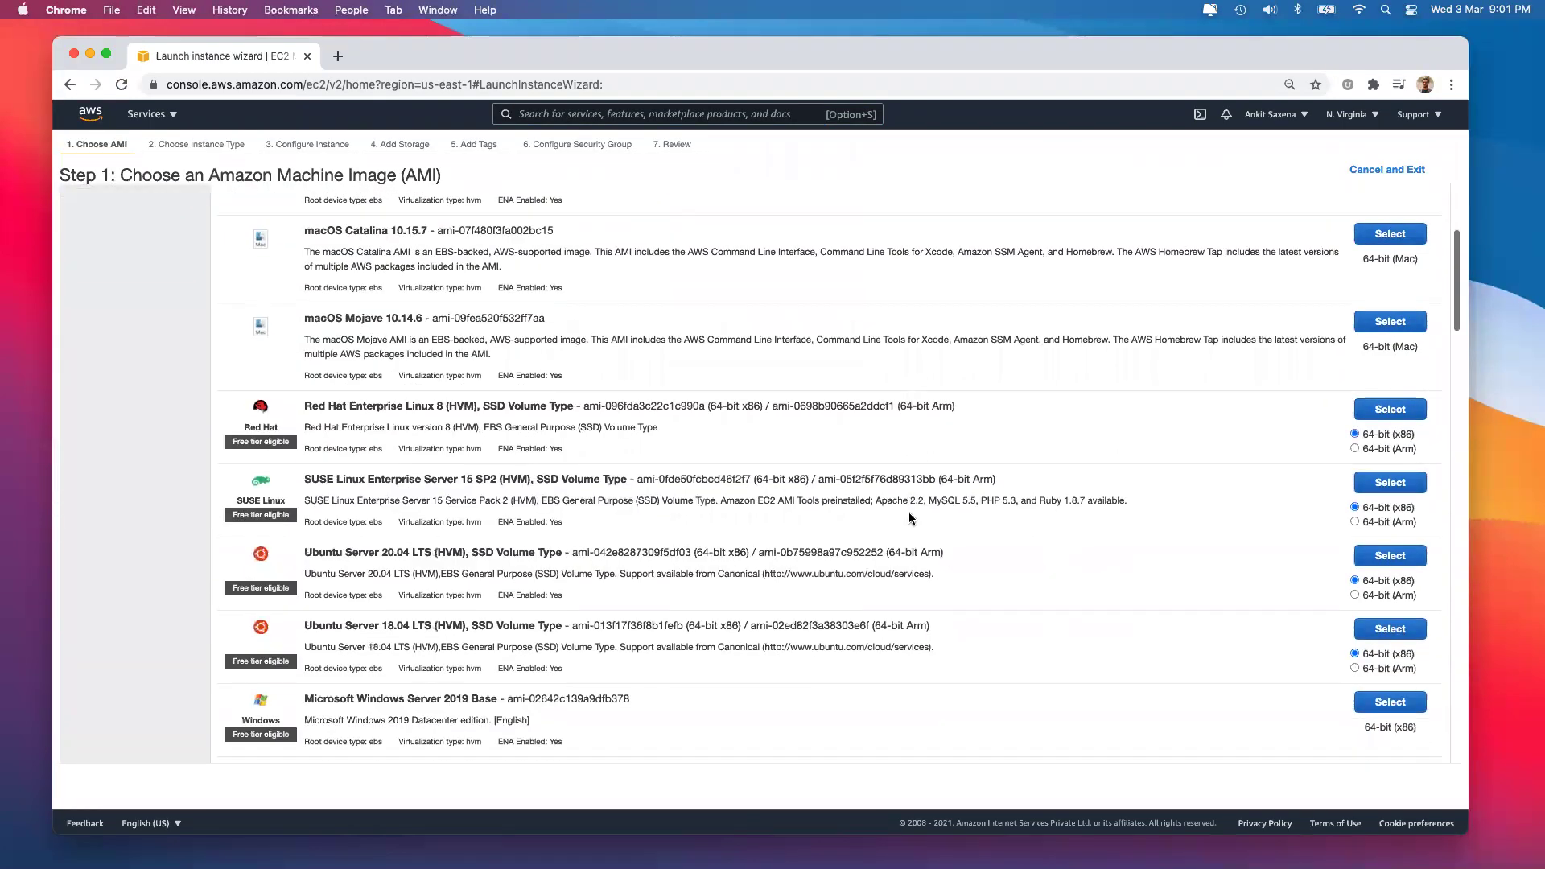
left_click(1385, 557)
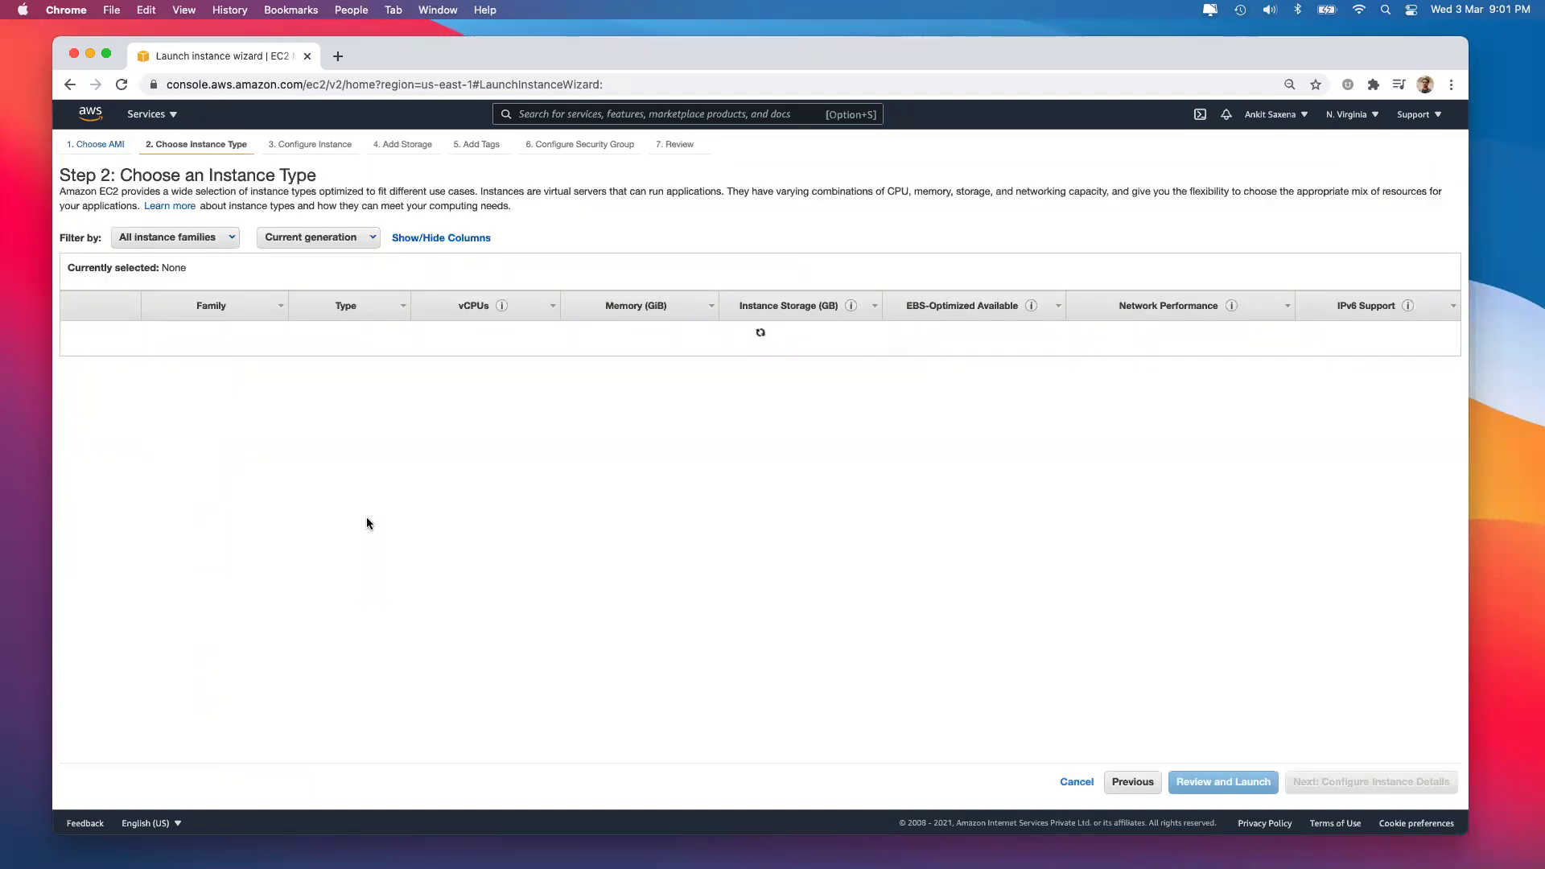
Choose the t3a.micro instance type and proceed directly to the launch review.
scroll(355, 608, "down", 5)
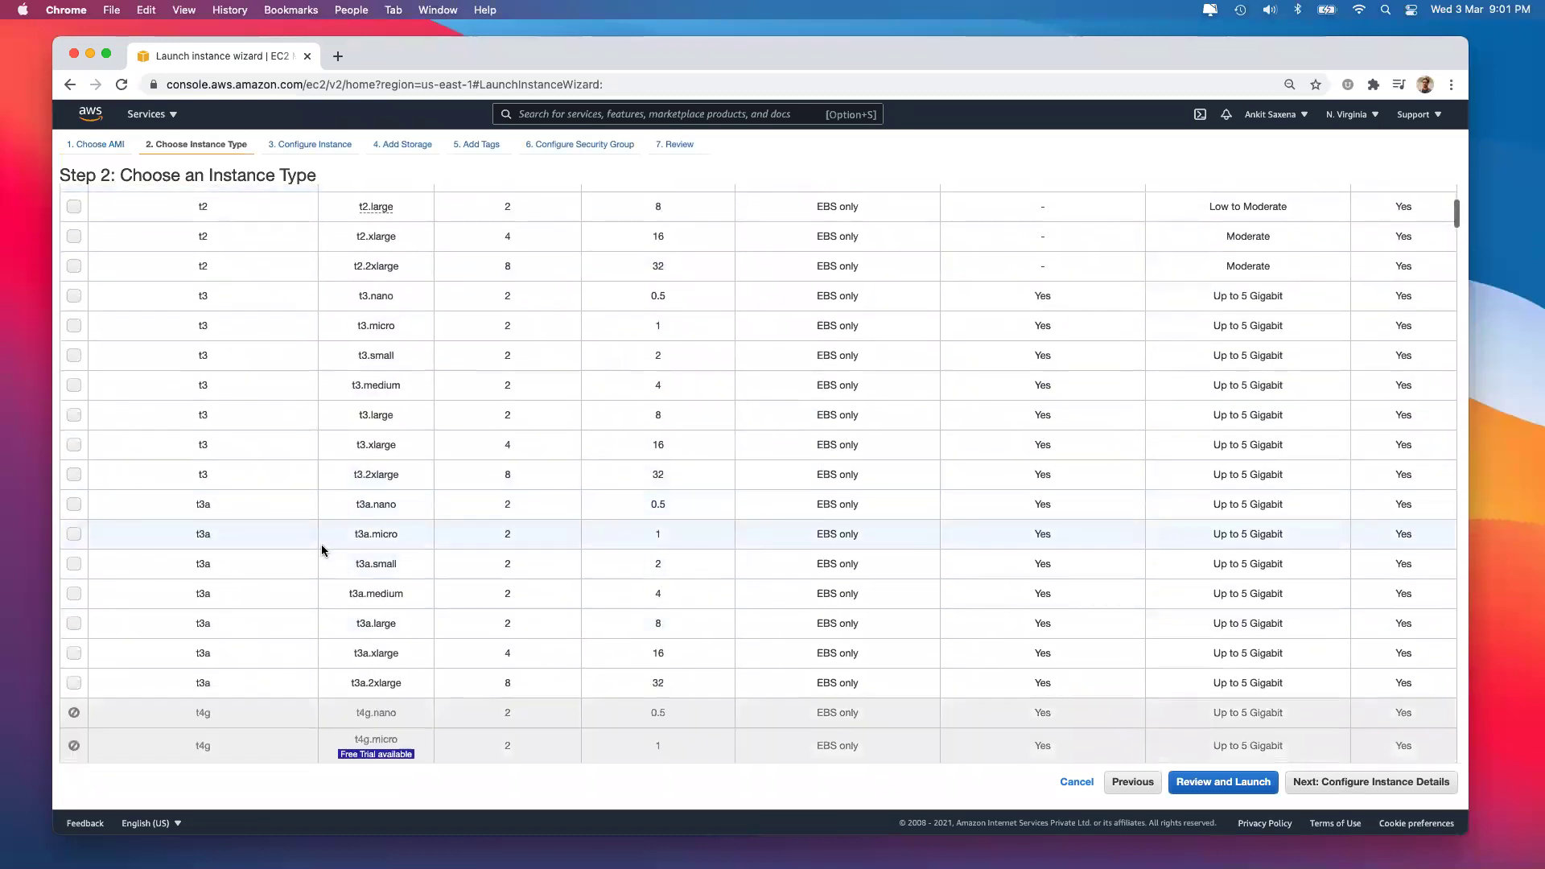
left_click(289, 542)
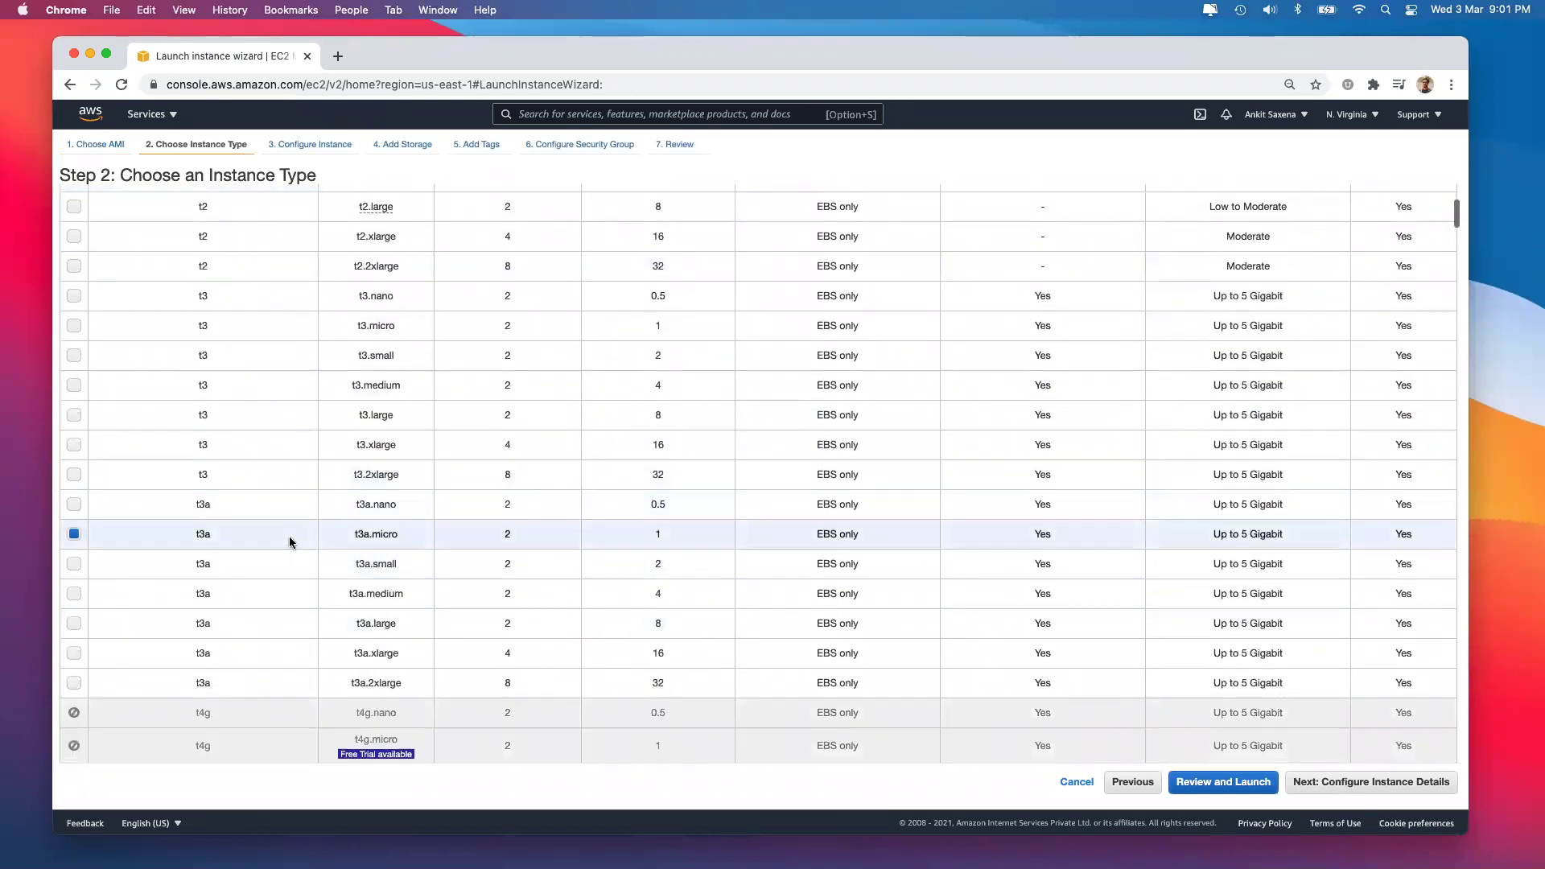
left_click(1235, 784)
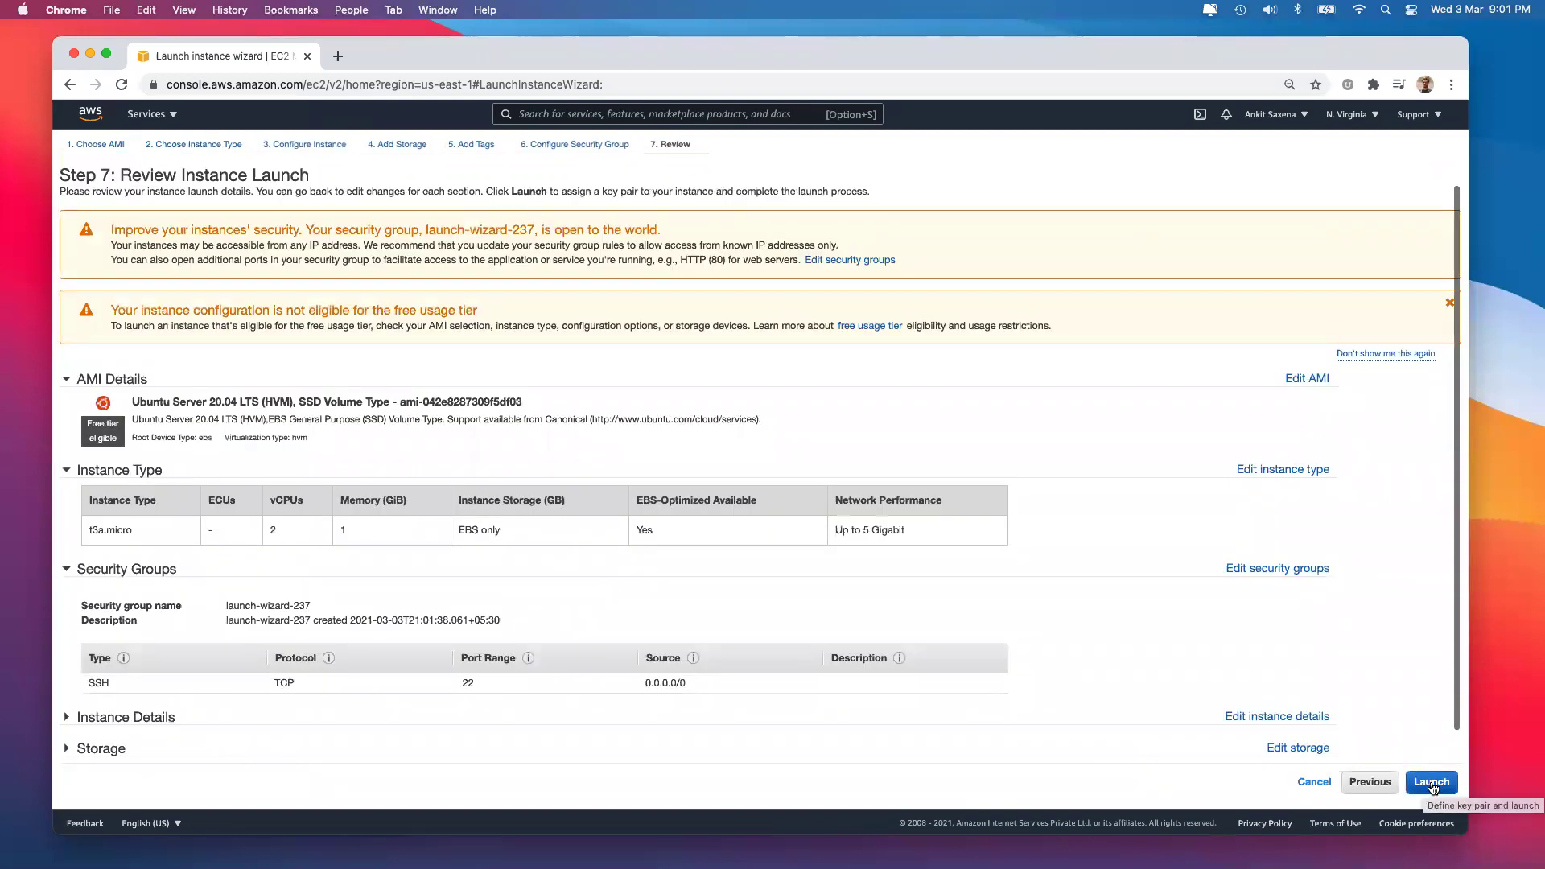
Launch the instance with the existing awsNVirginia key pair, acknowledging access to its private key, and open the instances list.
left_click(1433, 785)
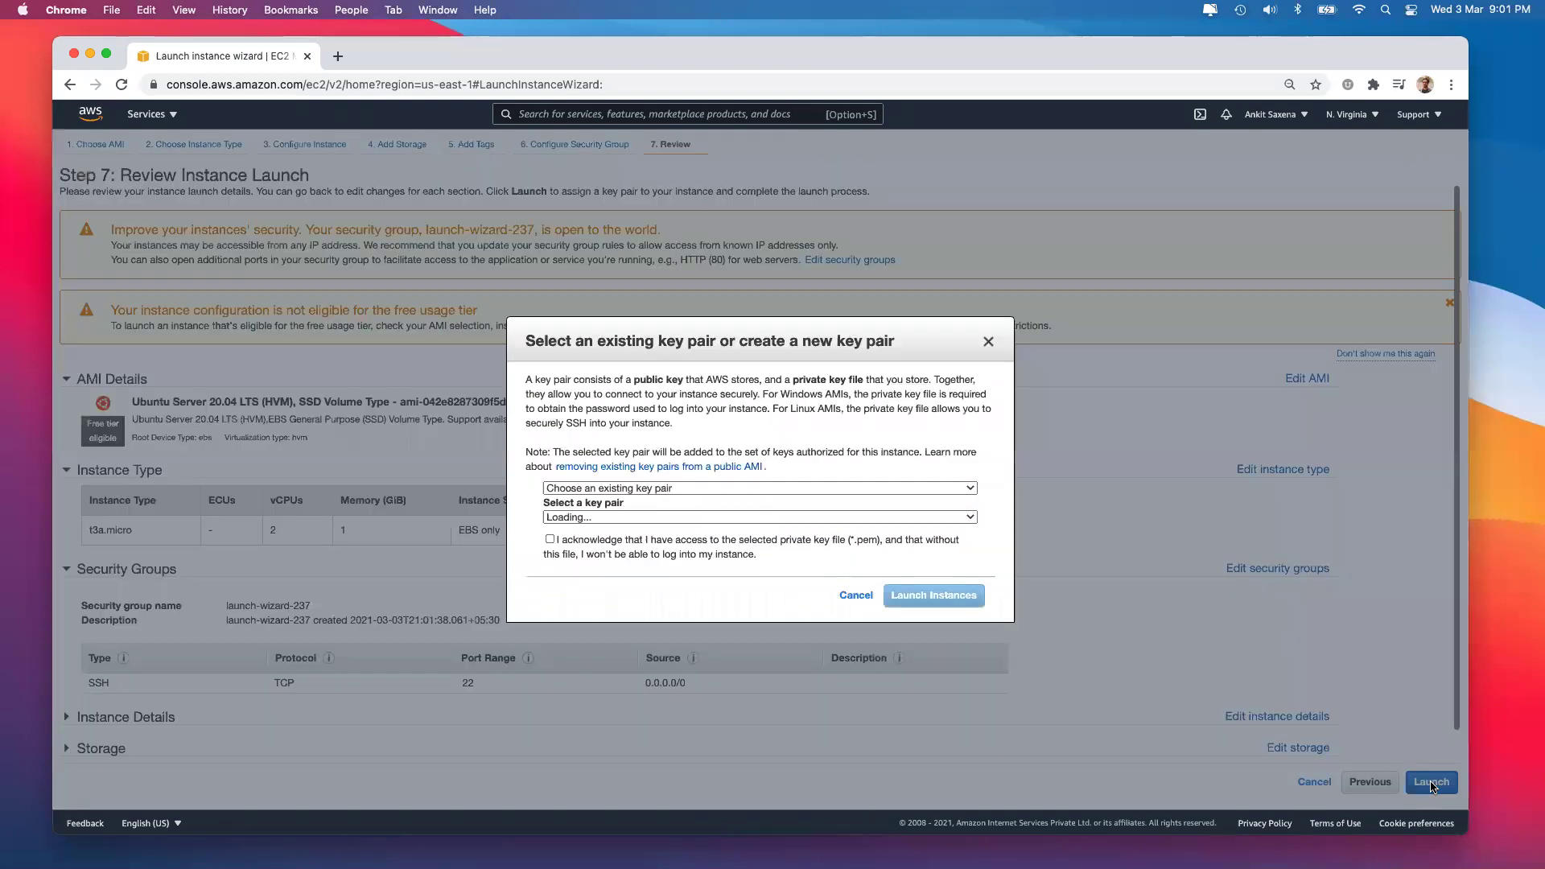
left_click(777, 547)
left_click(928, 594)
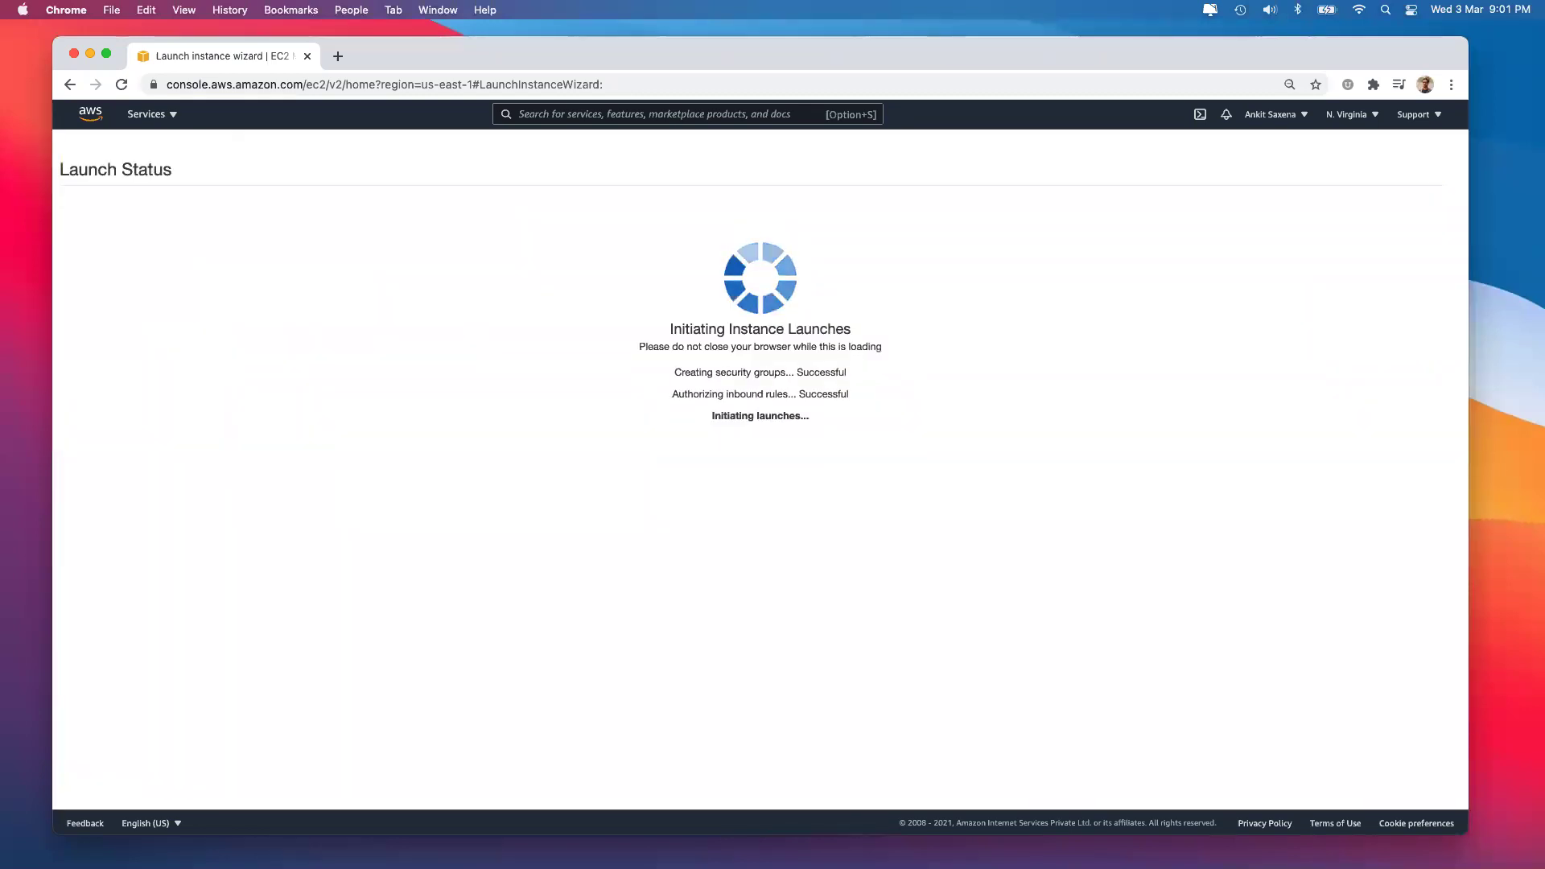
left_click(1414, 604)
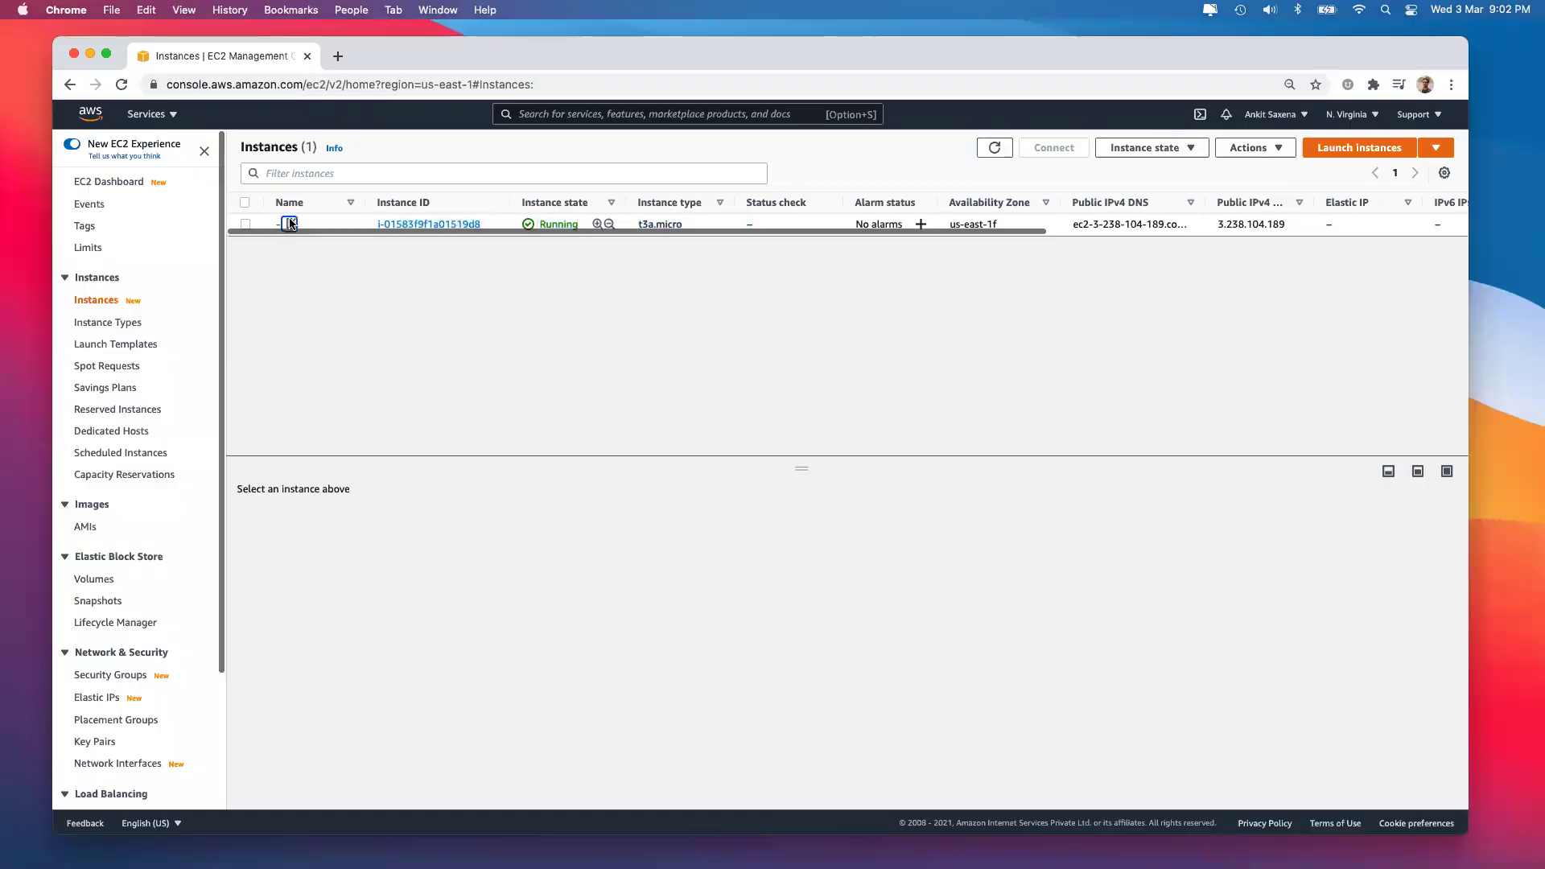
Name the new t3a.micro instance webServer.
left_click(291, 224)
type("web")
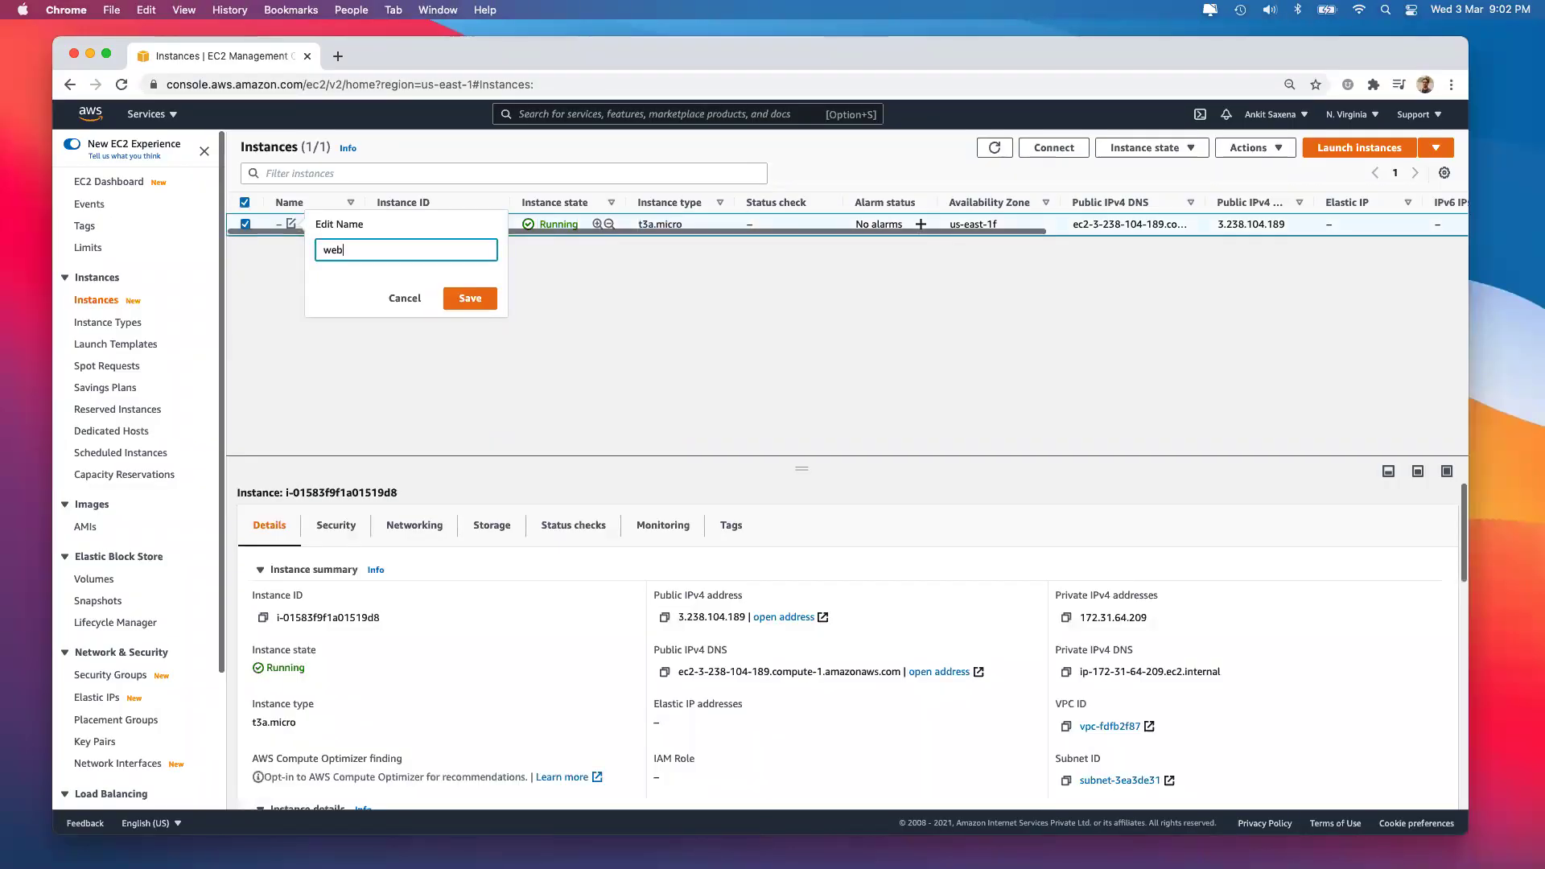
type("Server")
key("Return")
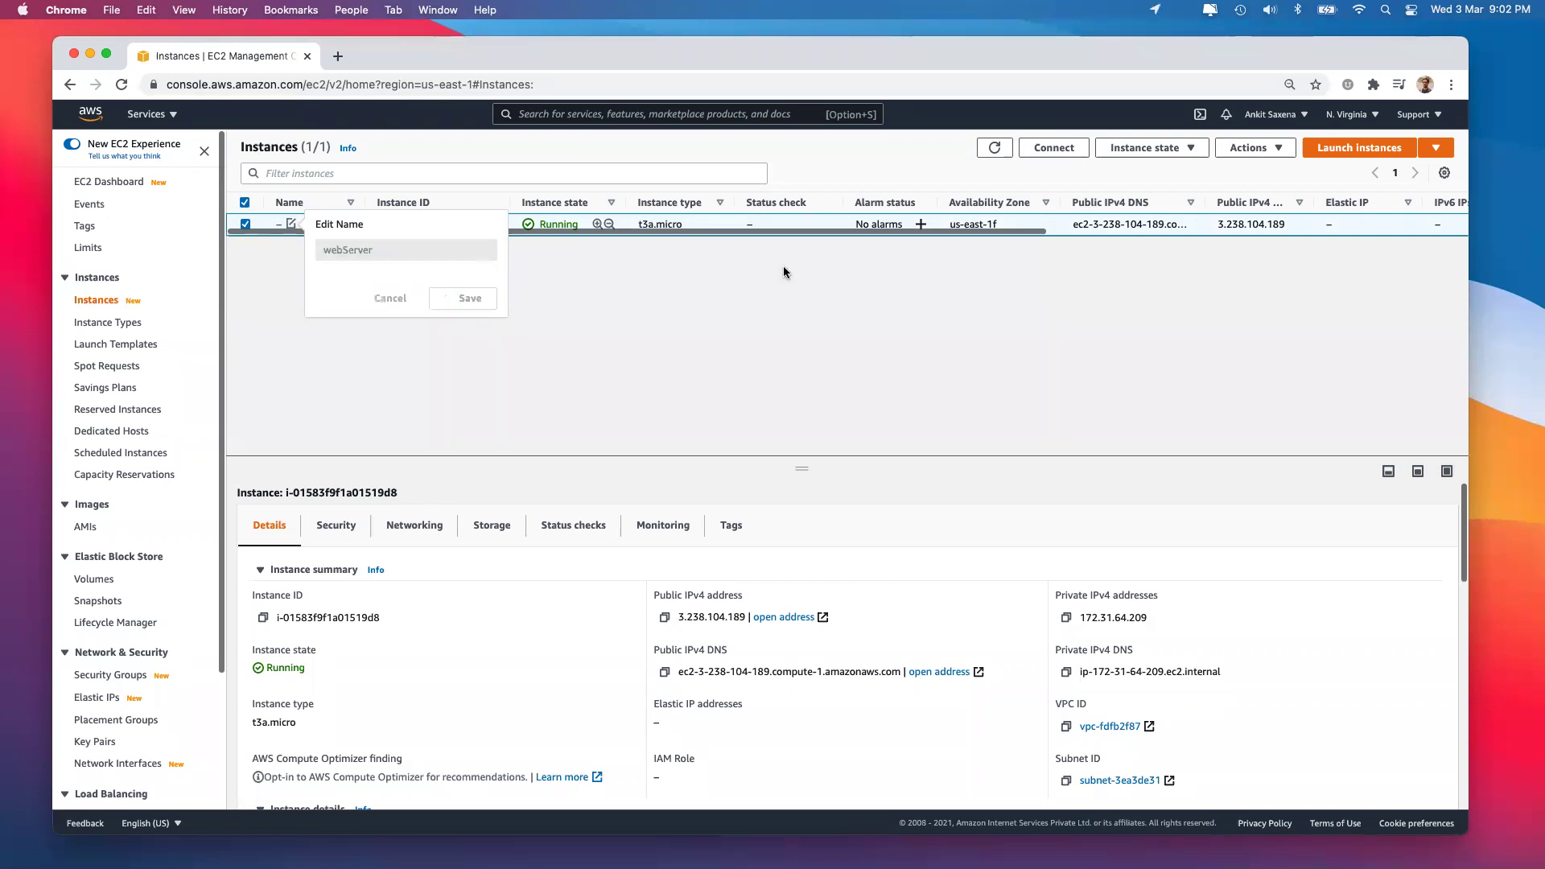
Open a browser terminal session to webServer through EC2 Instance Connect with the user name ubuntu.
left_click(1053, 150)
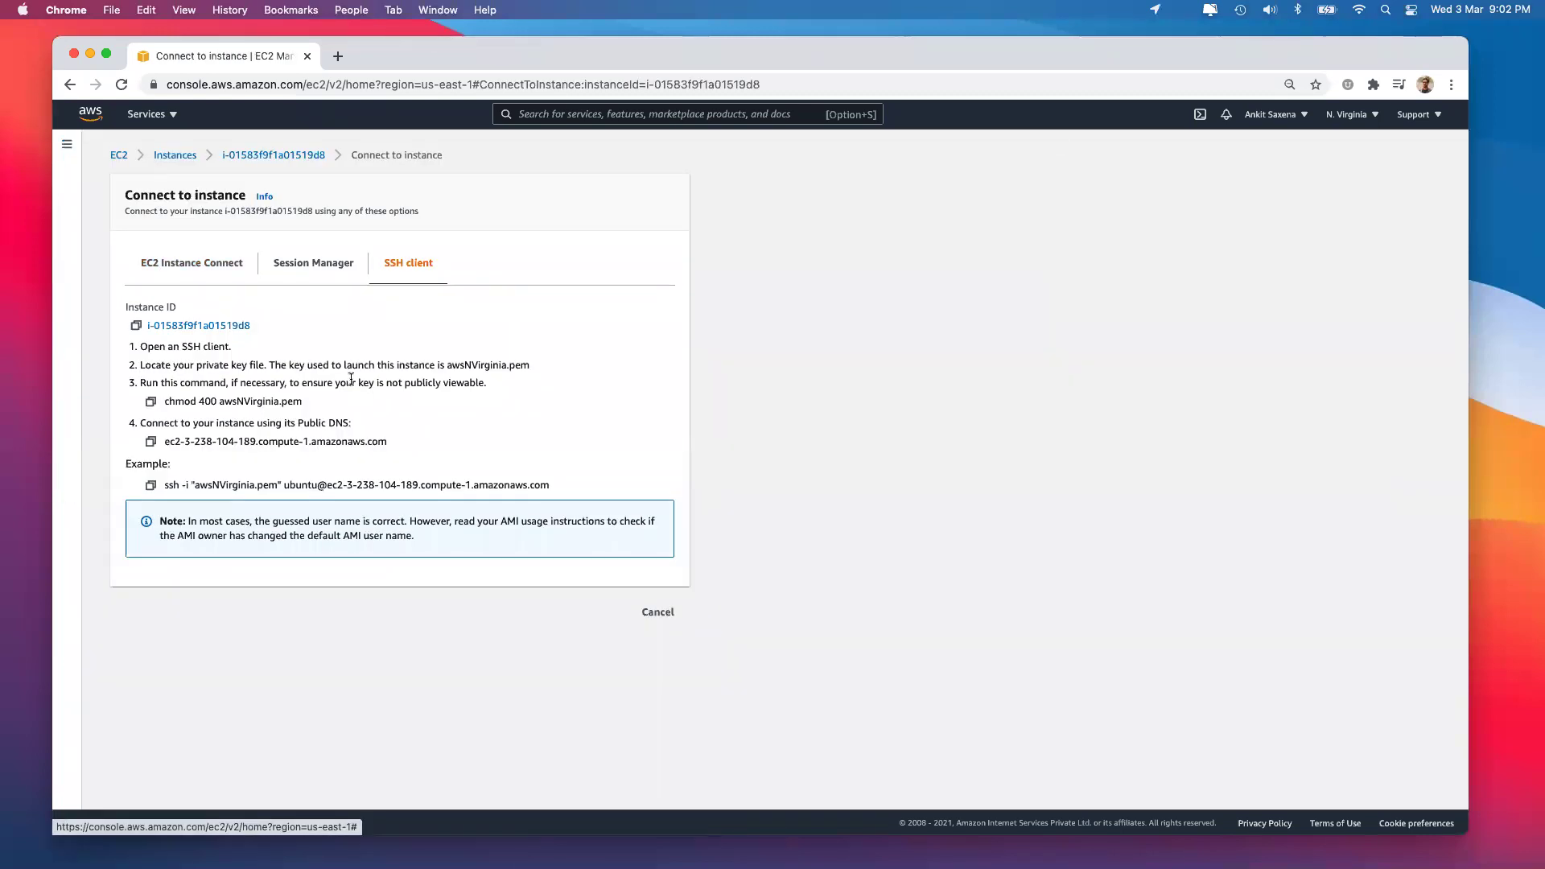
left_click(199, 266)
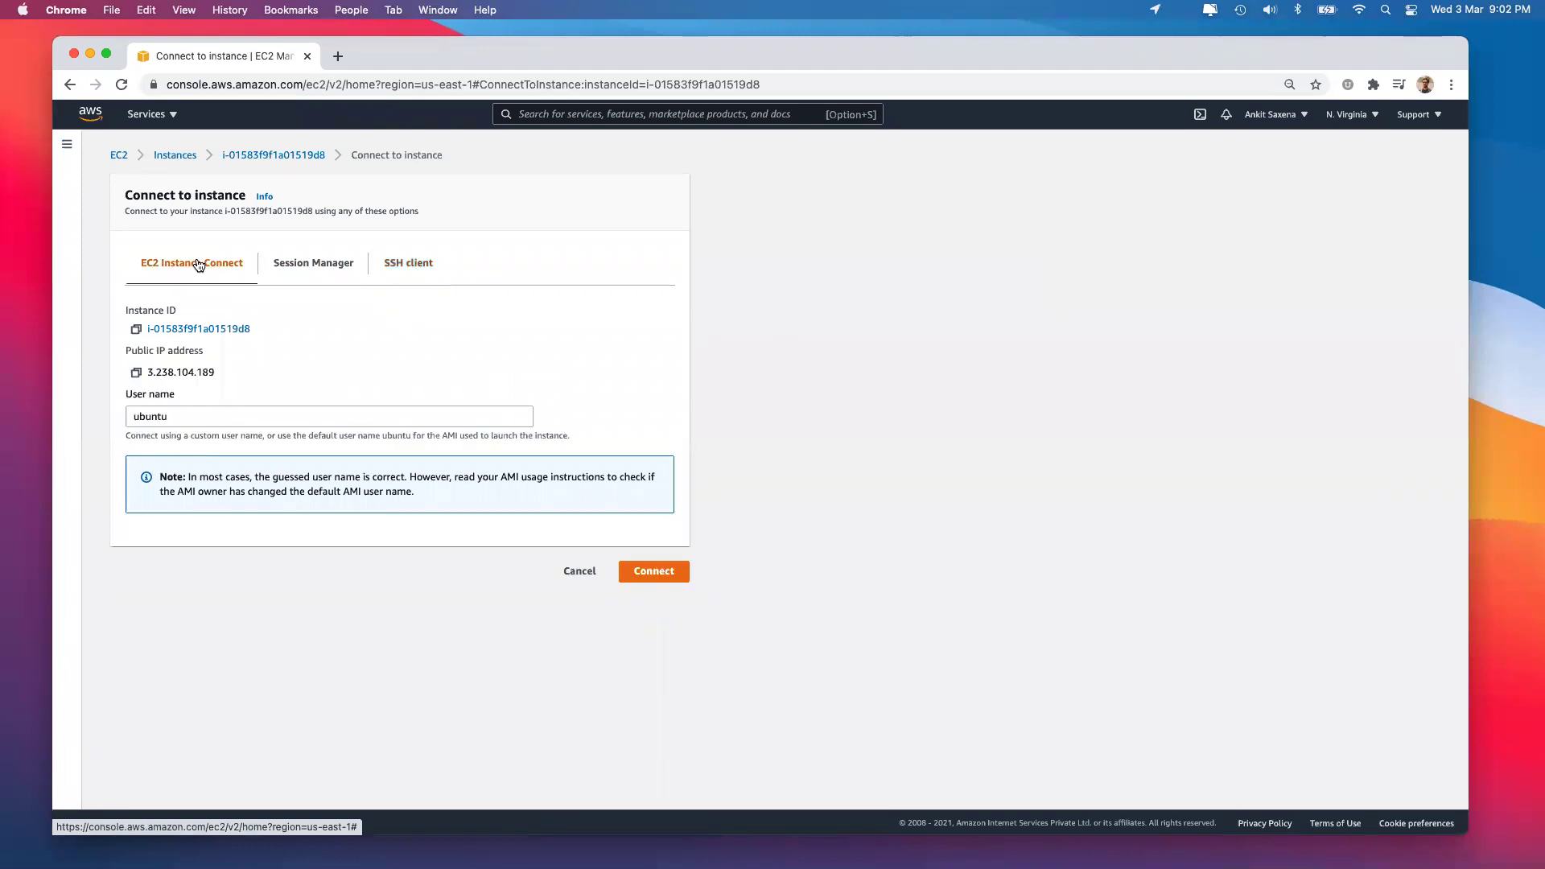
left_click(649, 579)
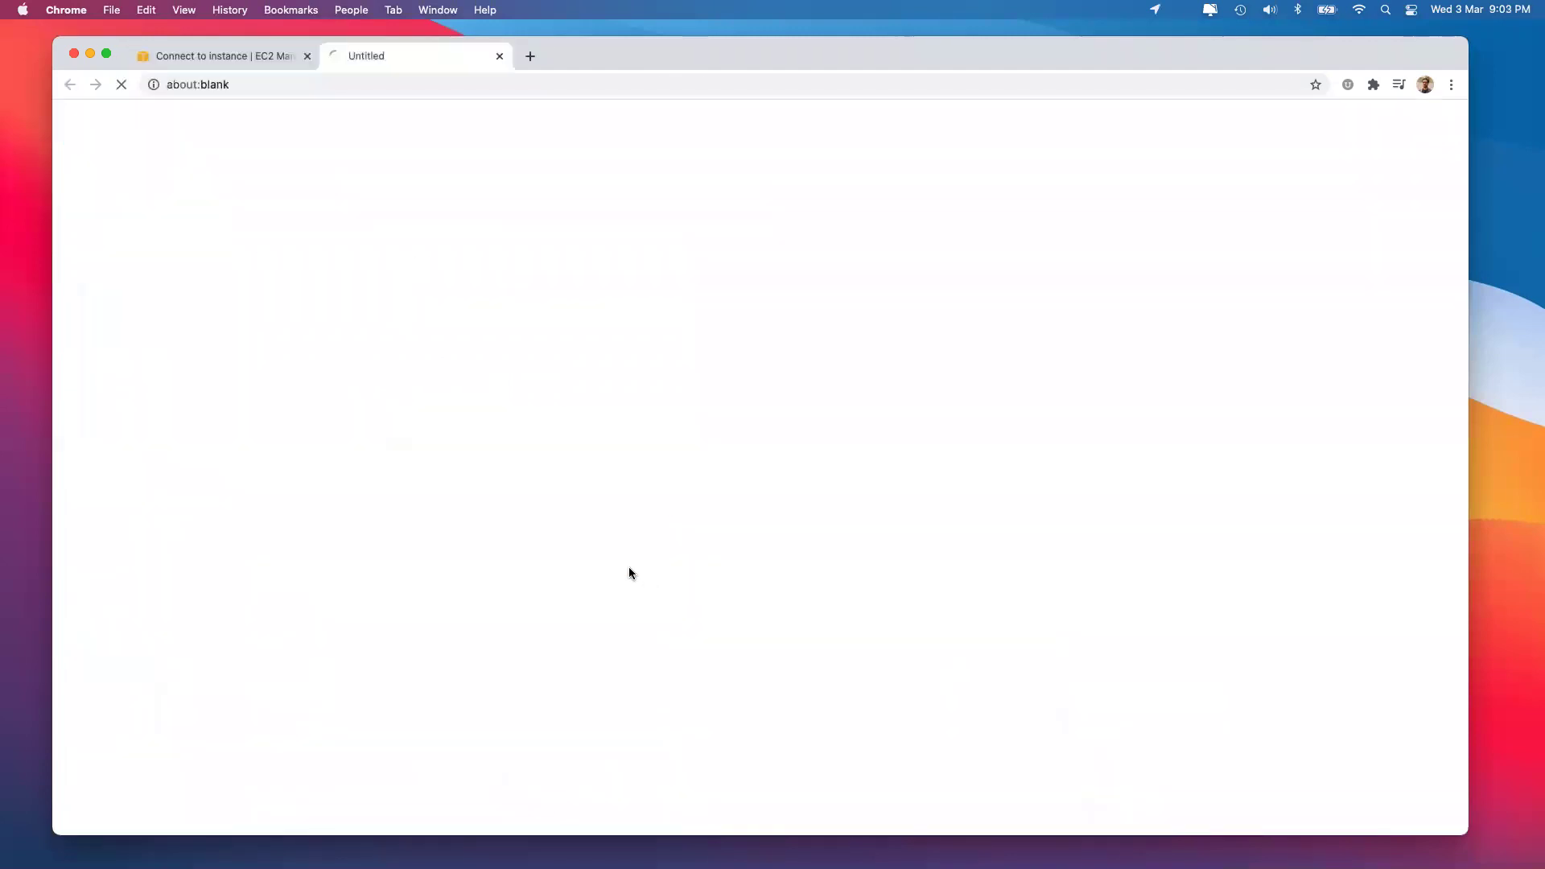
Return to the webServer instance in the console and open its security group's inbound rules for editing.
left_click(249, 56)
left_click(574, 580)
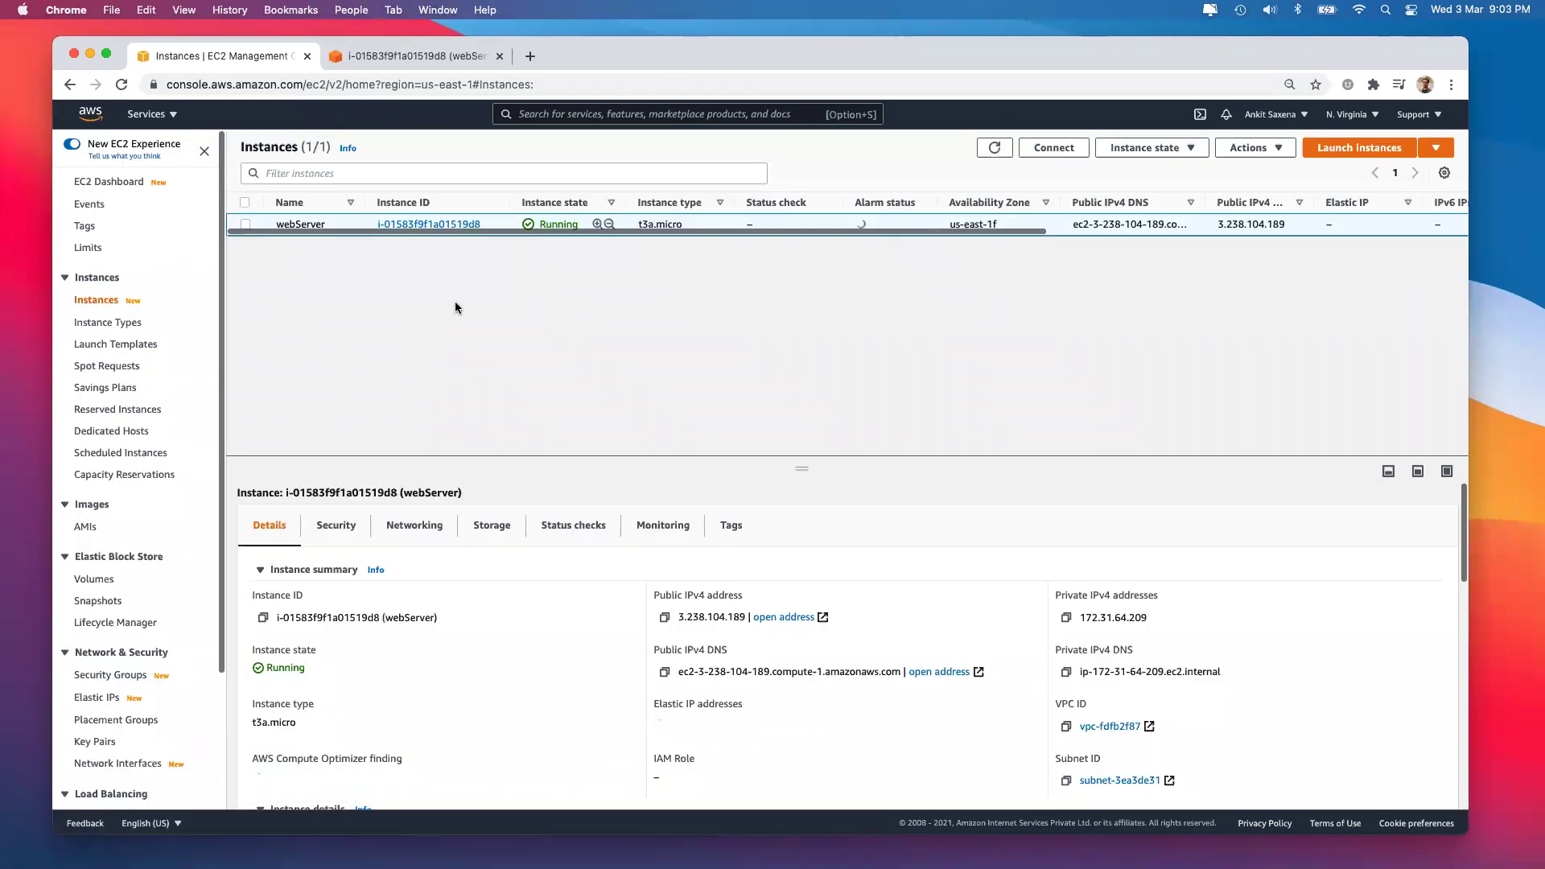
left_click(342, 527)
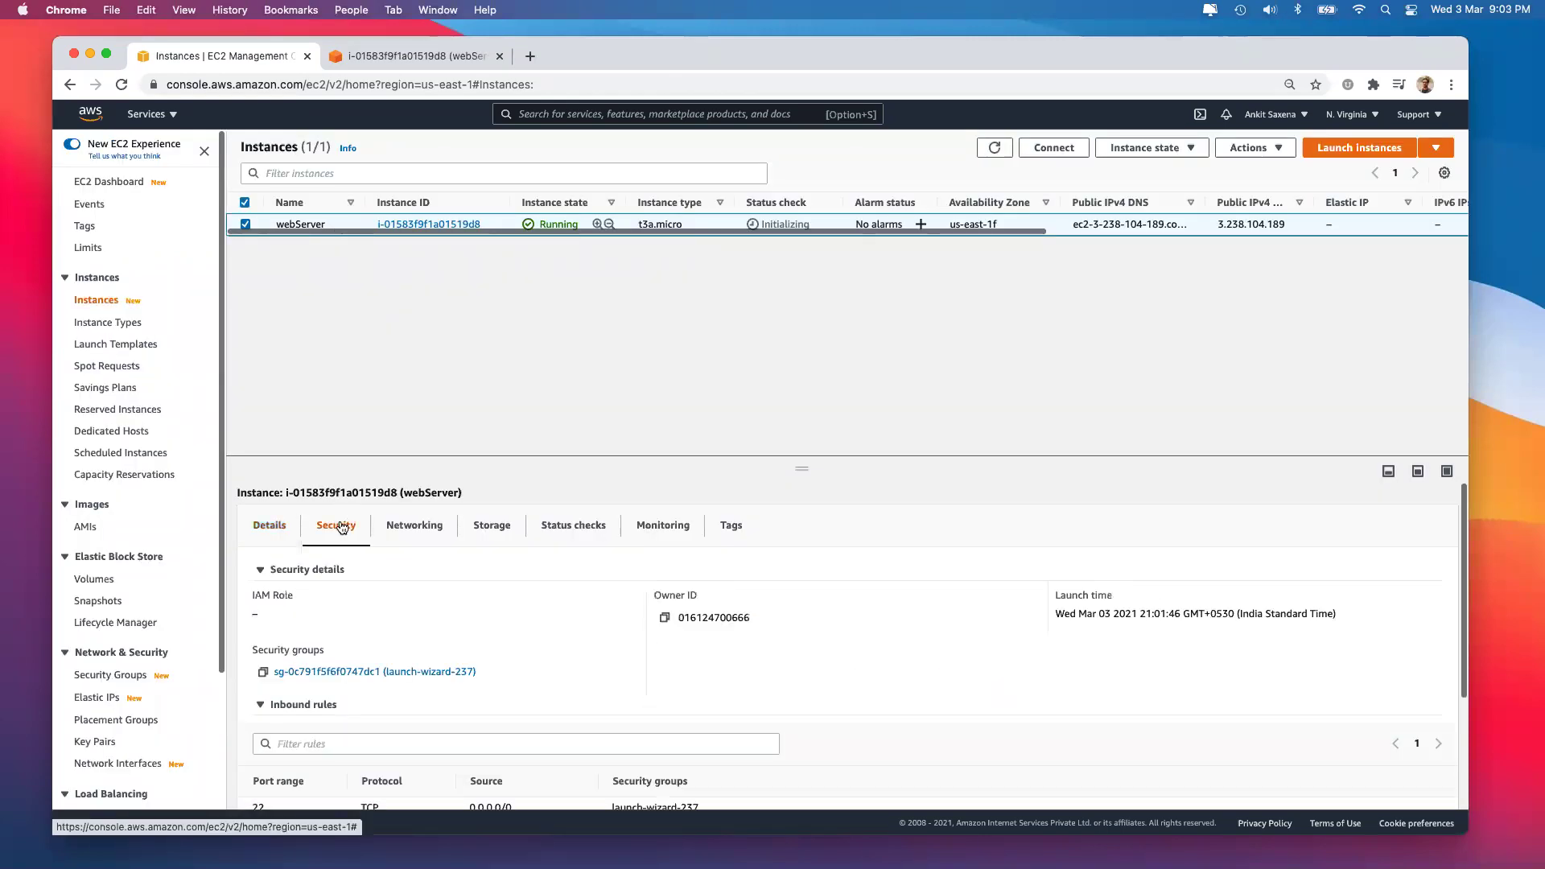
left_click(333, 674)
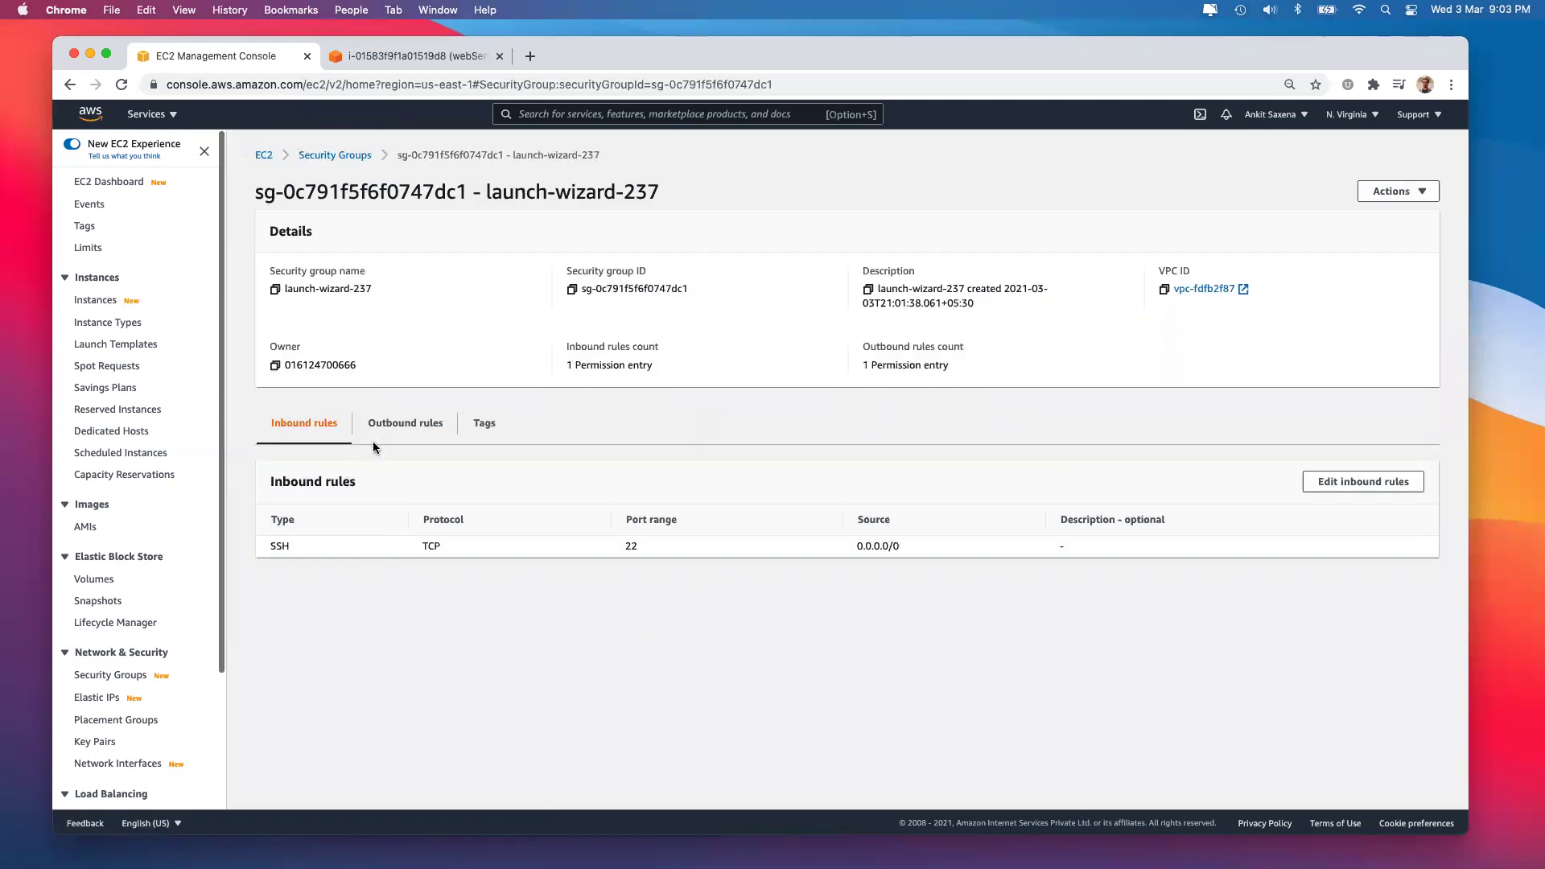
left_click(1376, 481)
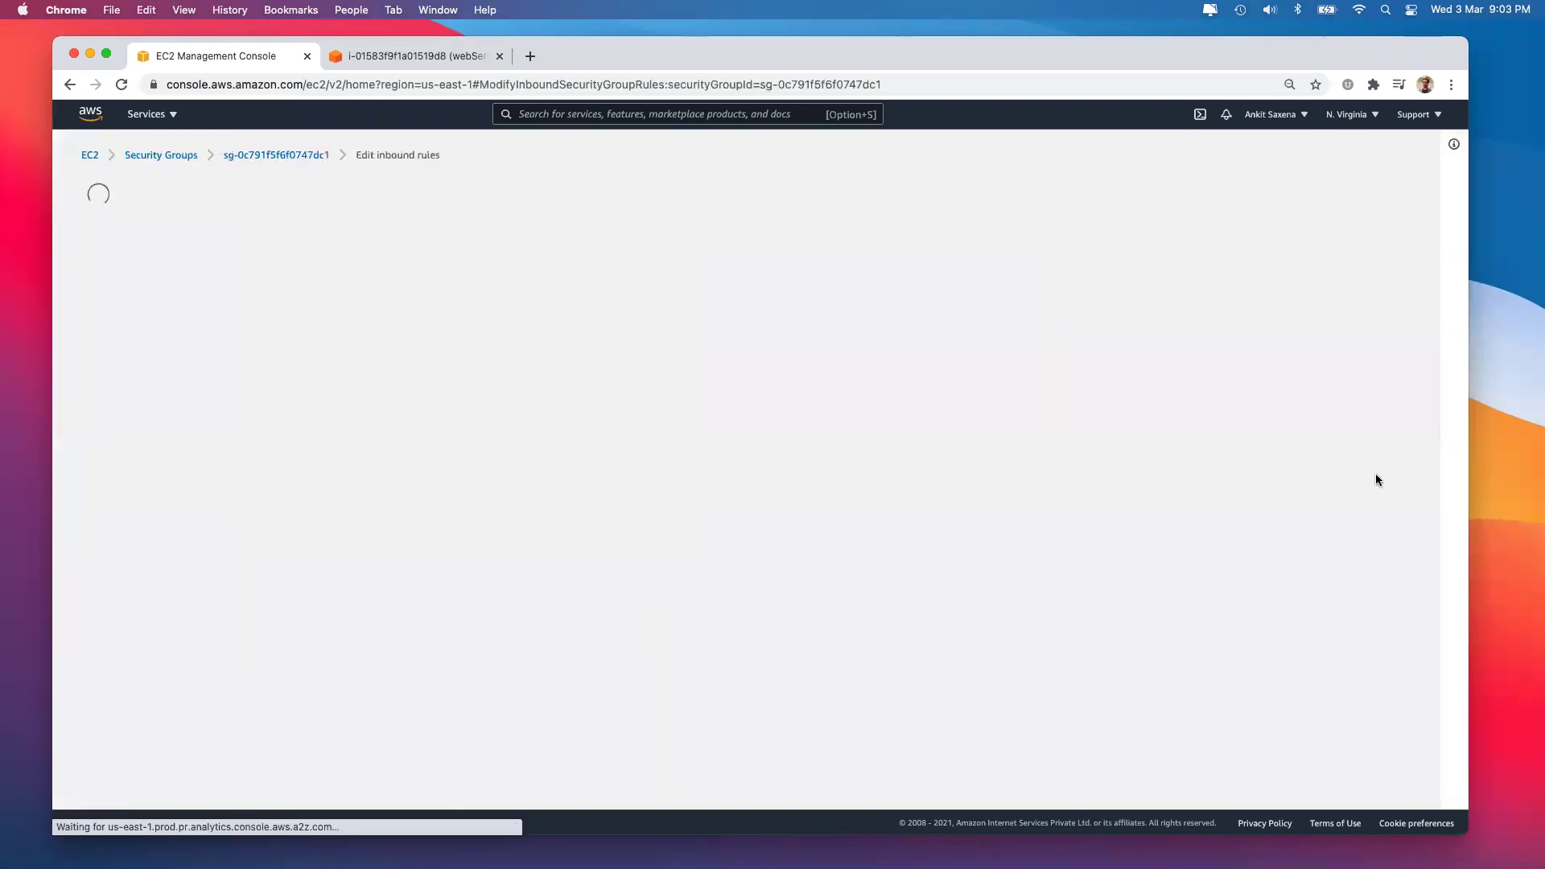
Add an inbound rule allowing HTTP traffic from Anywhere to the security group and save the rules.
left_click(132, 401)
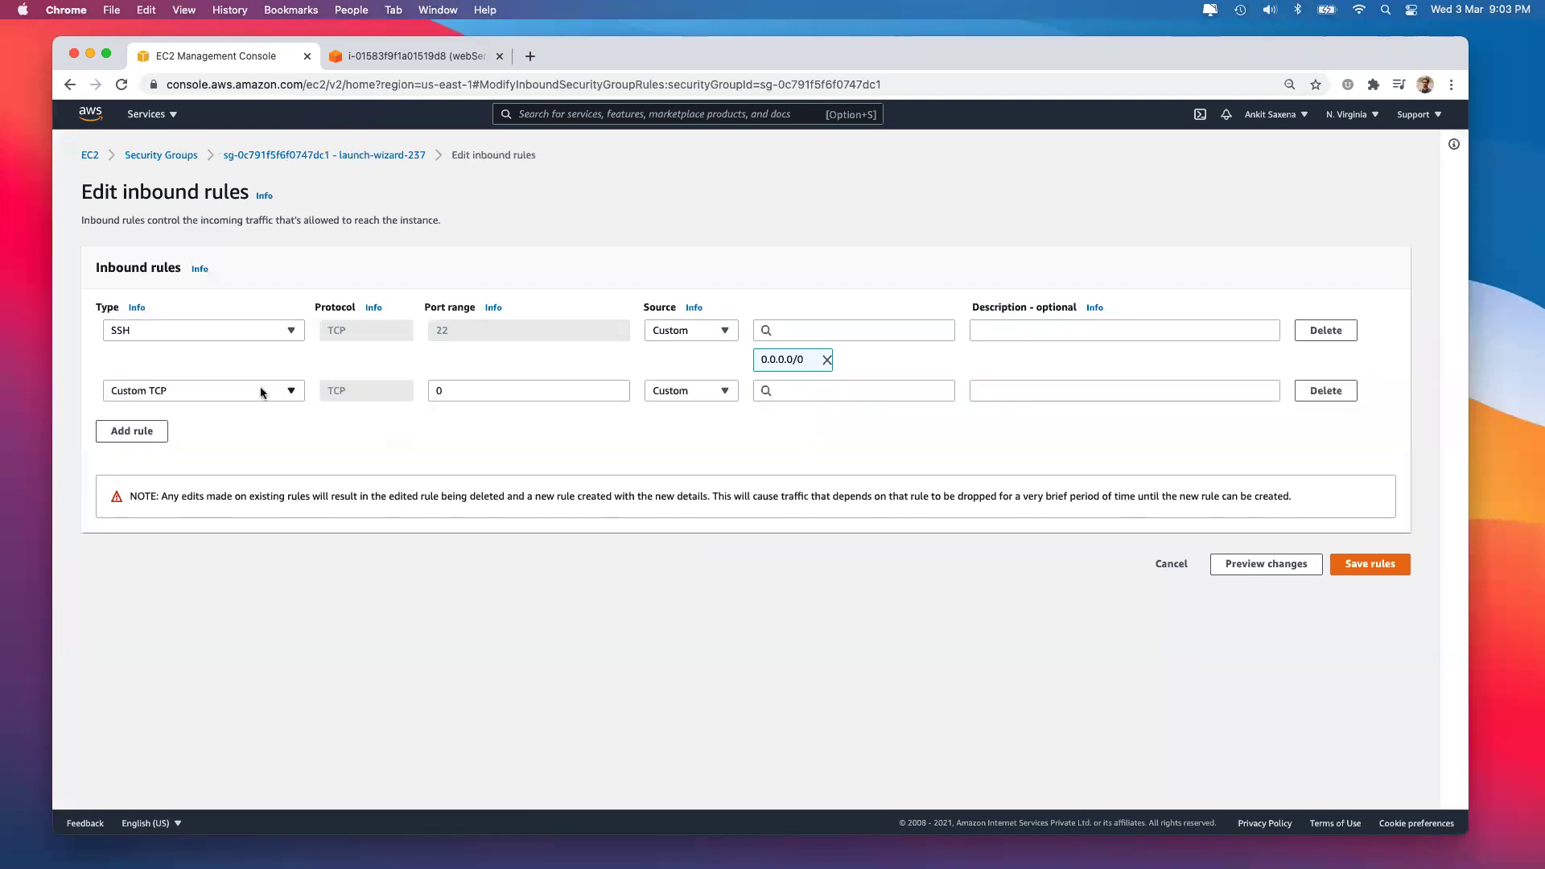
left_click(260, 393)
scroll(249, 605, "down", 3)
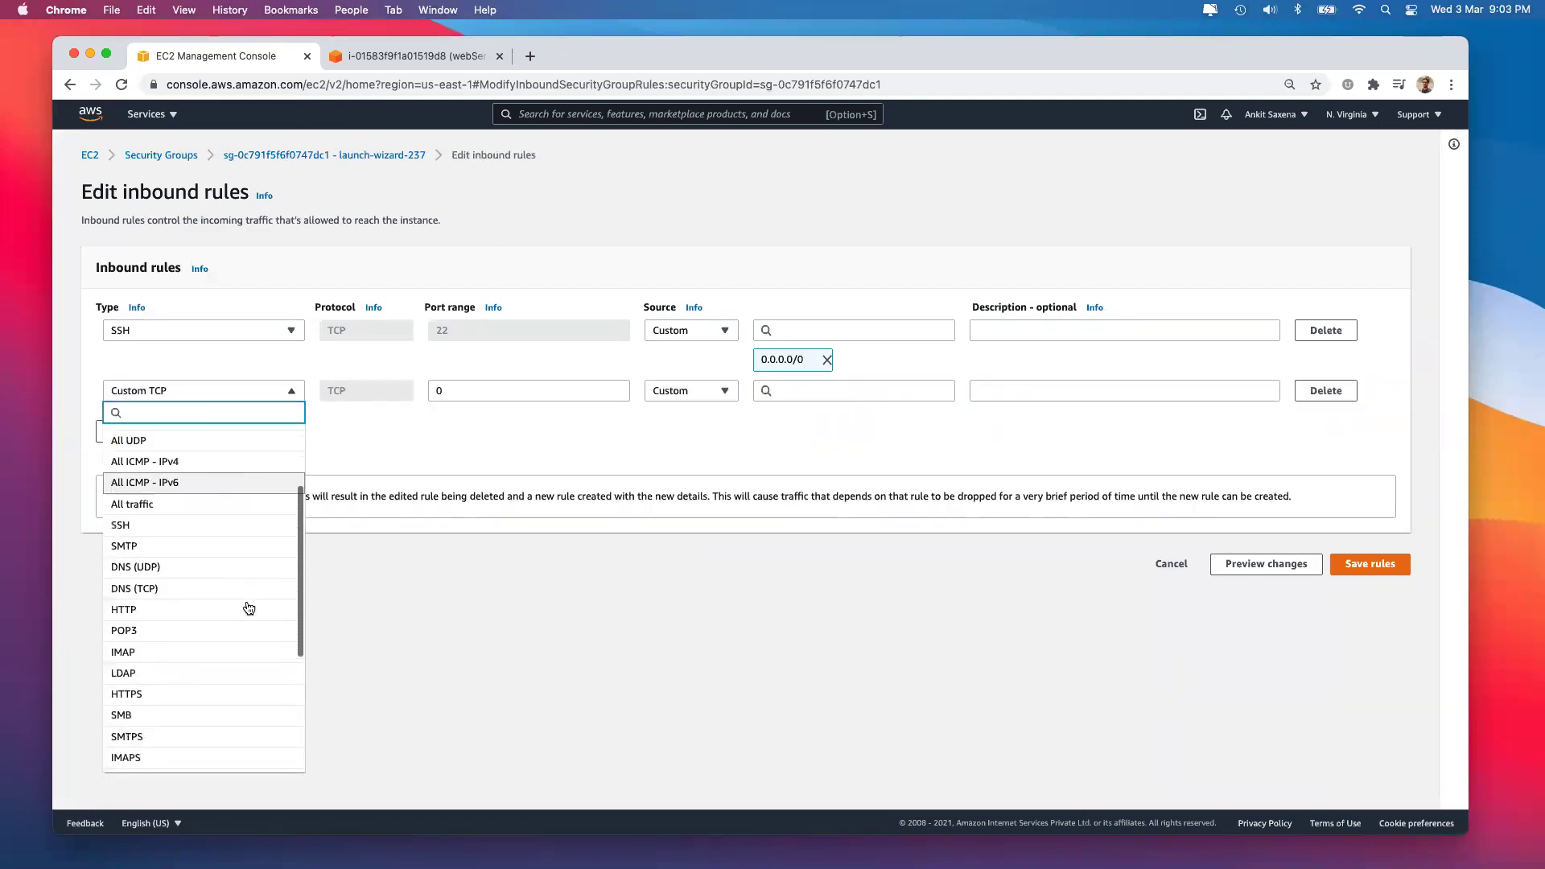
left_click(191, 609)
left_click(726, 389)
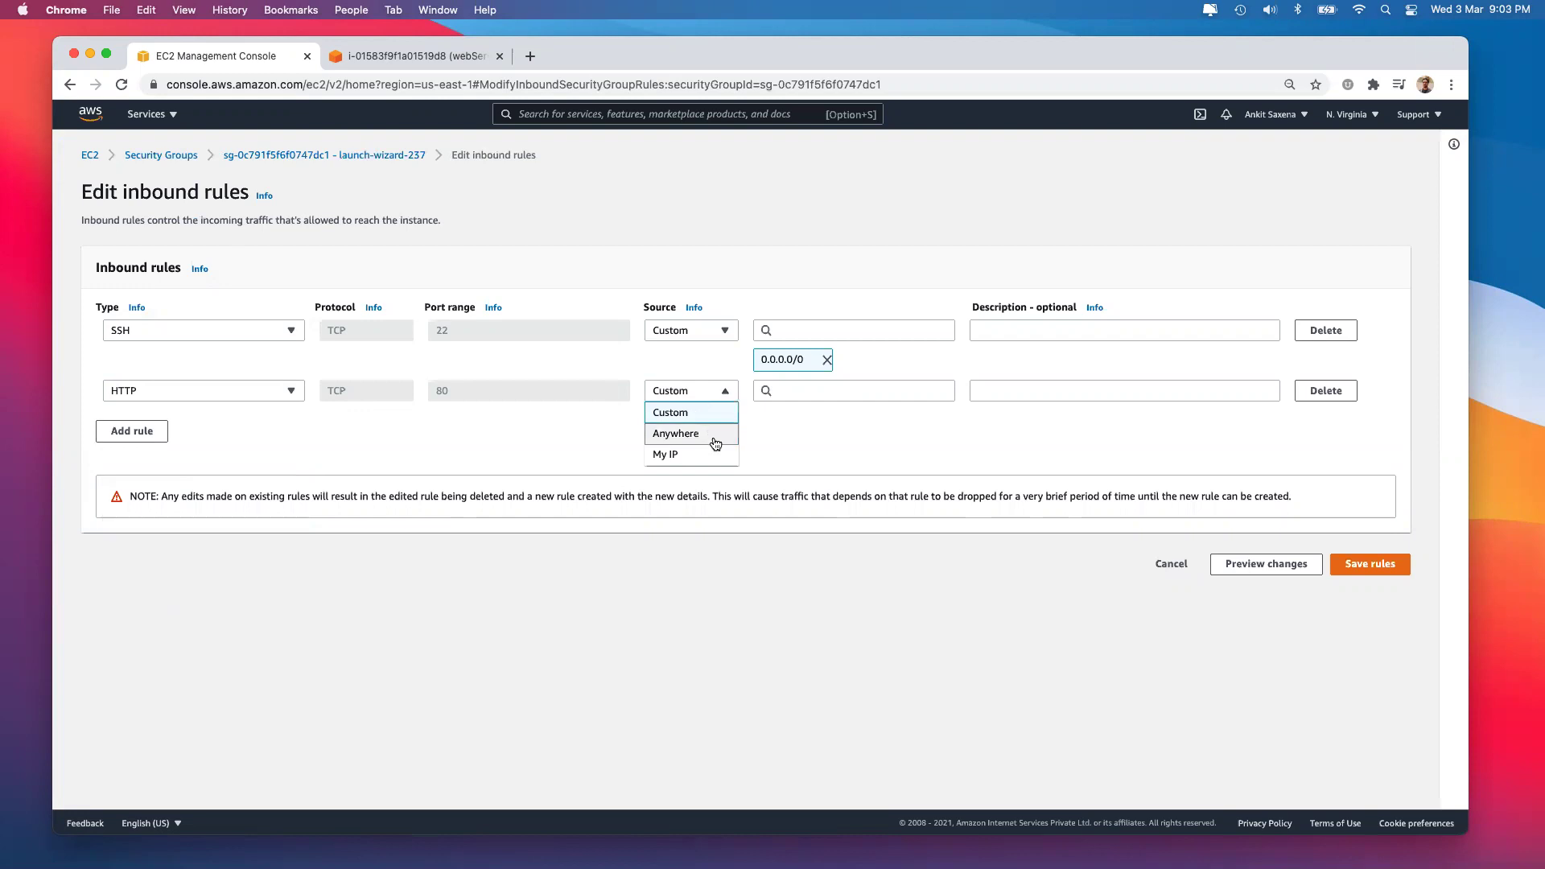
left_click(715, 442)
left_click(1370, 563)
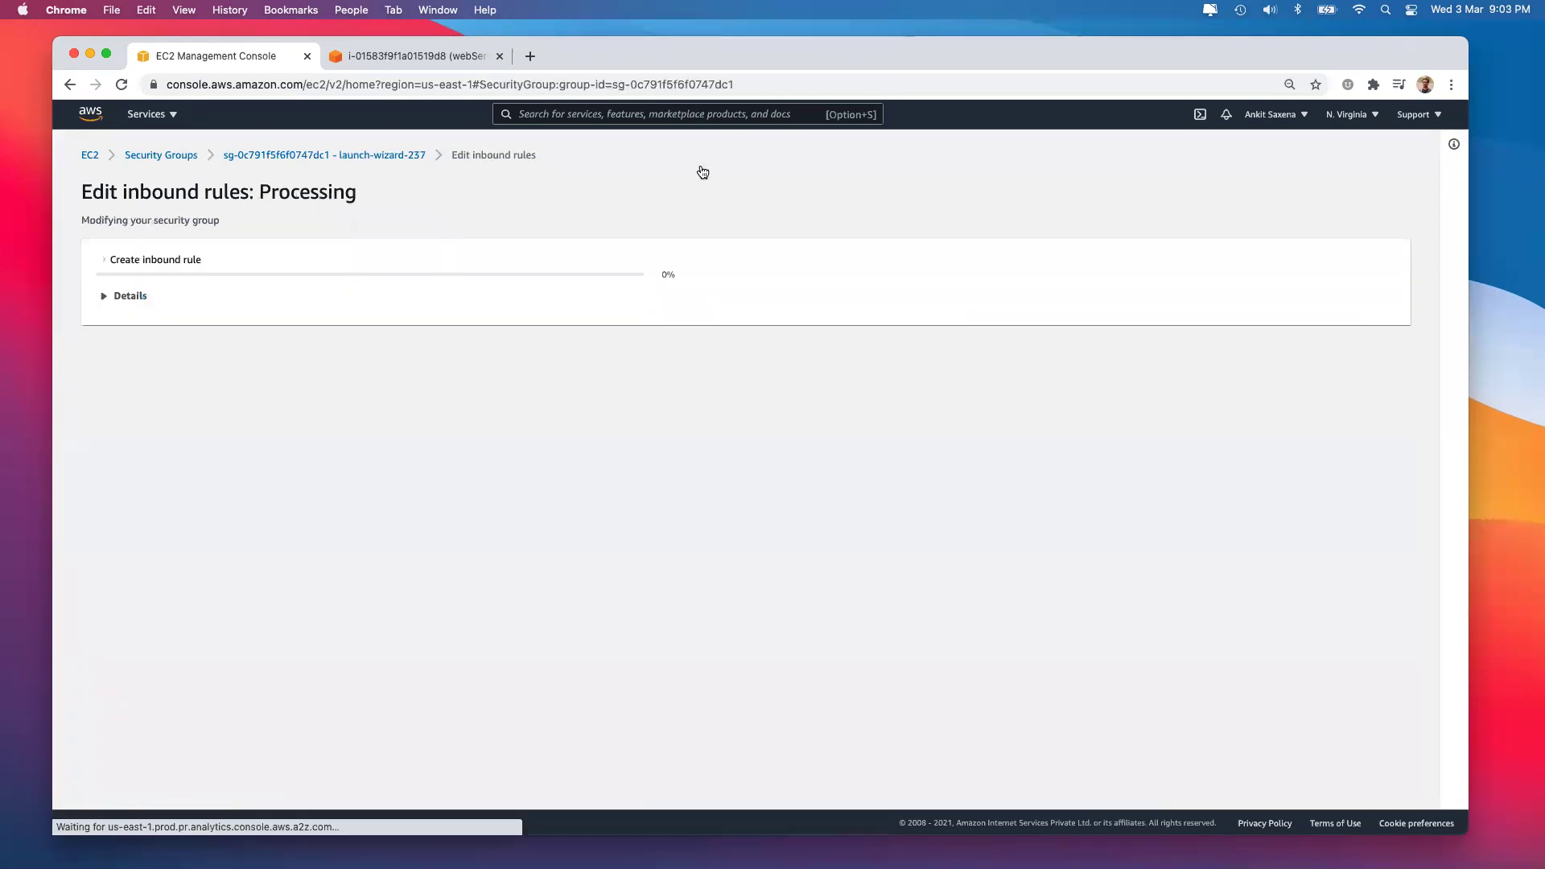
Copy webServer's public IPv4 address from its instance details and load it in a new browser tab.
left_click(97, 300)
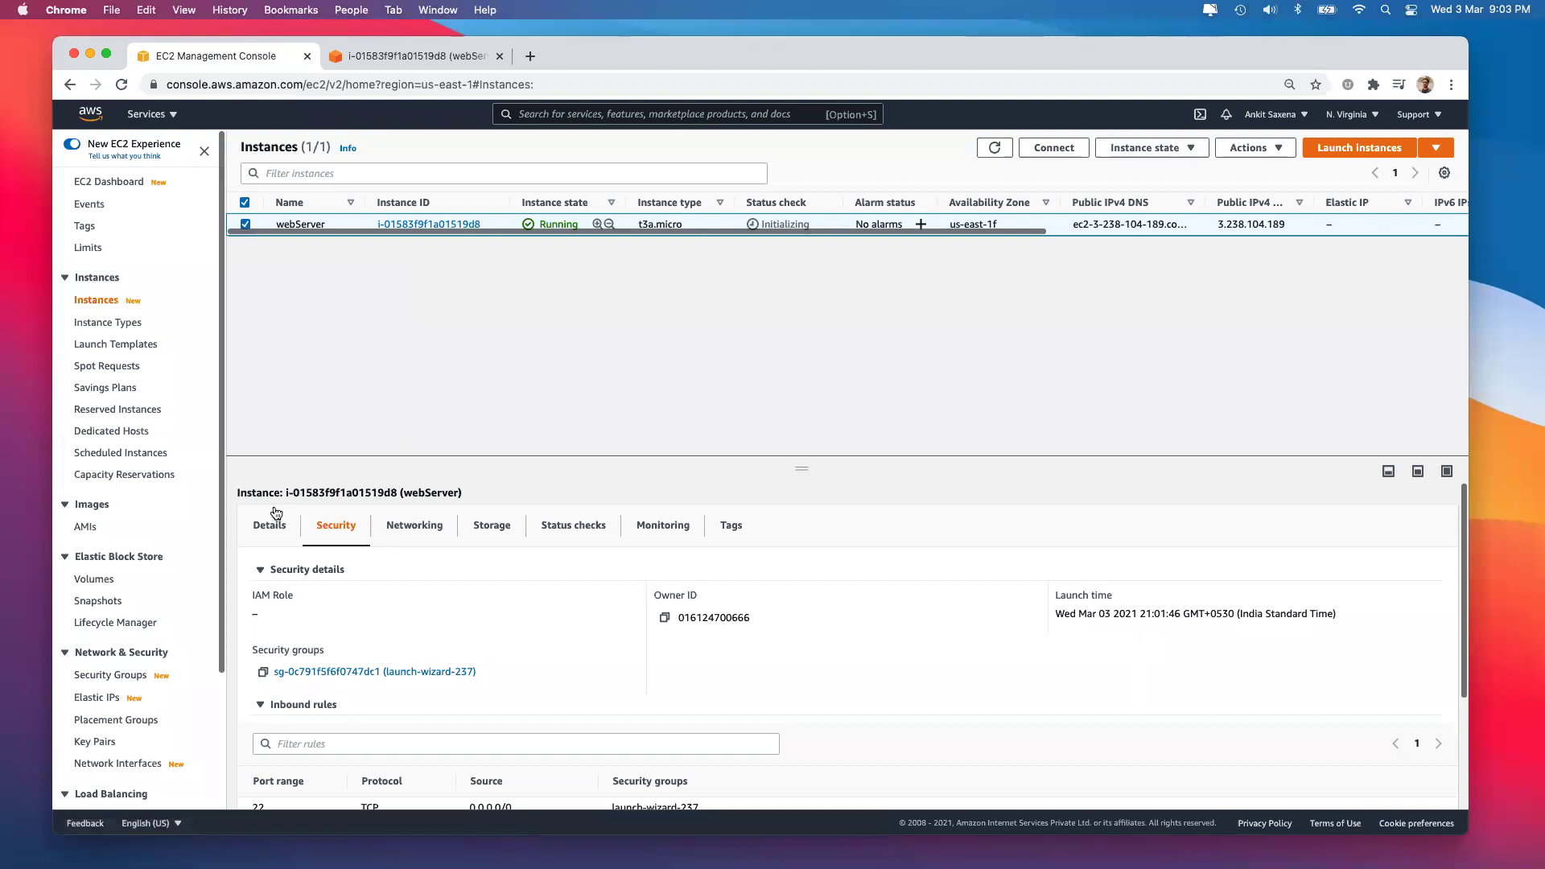
left_click(263, 525)
left_click(664, 616)
left_click(527, 55)
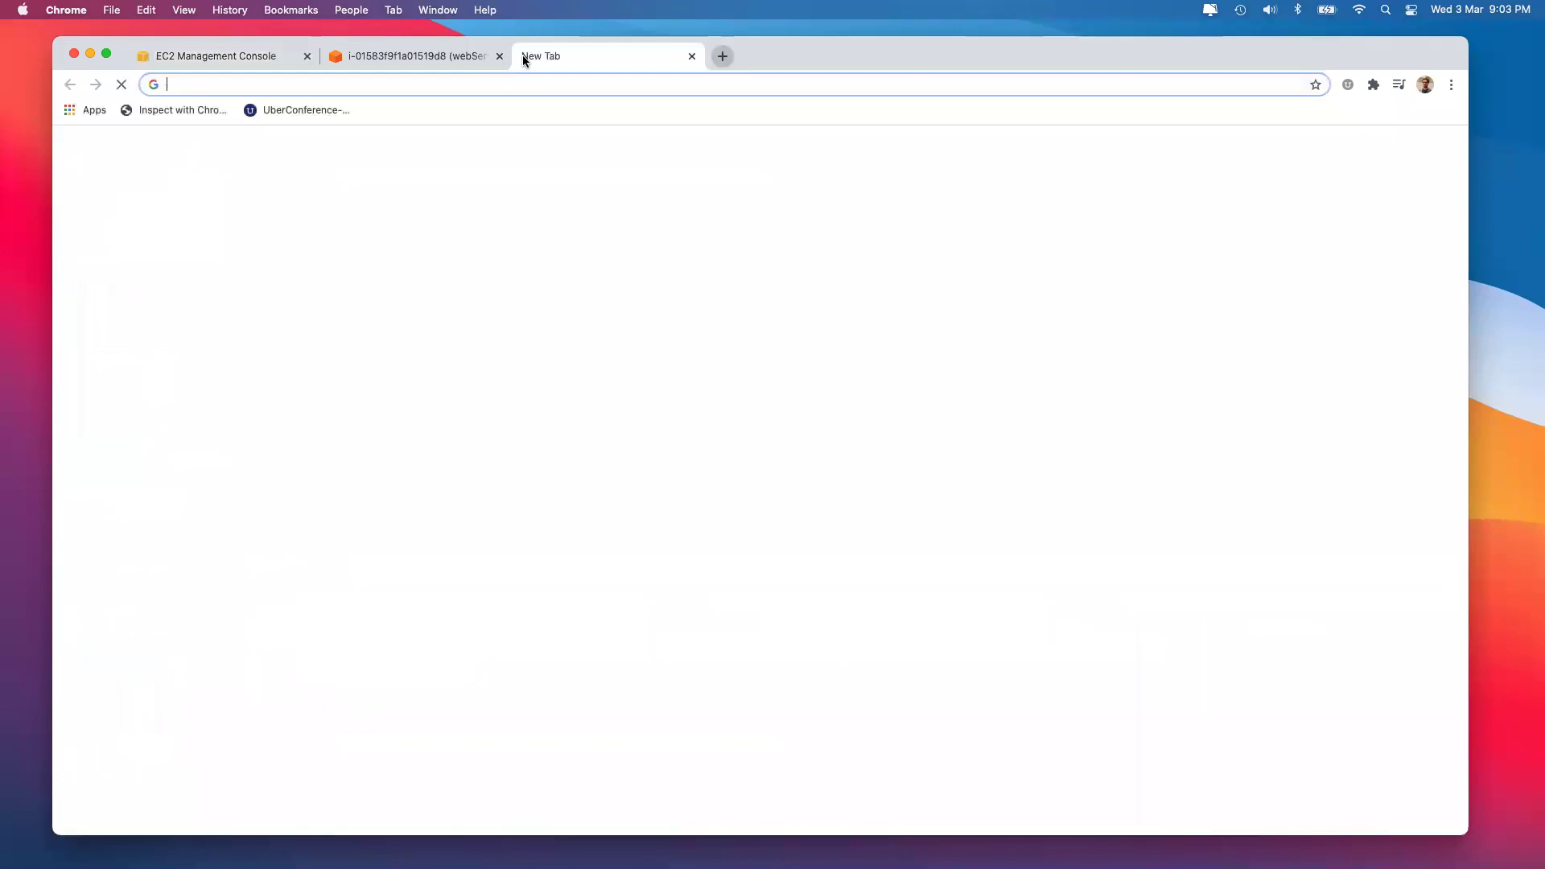
key("super+v")
key("Return")
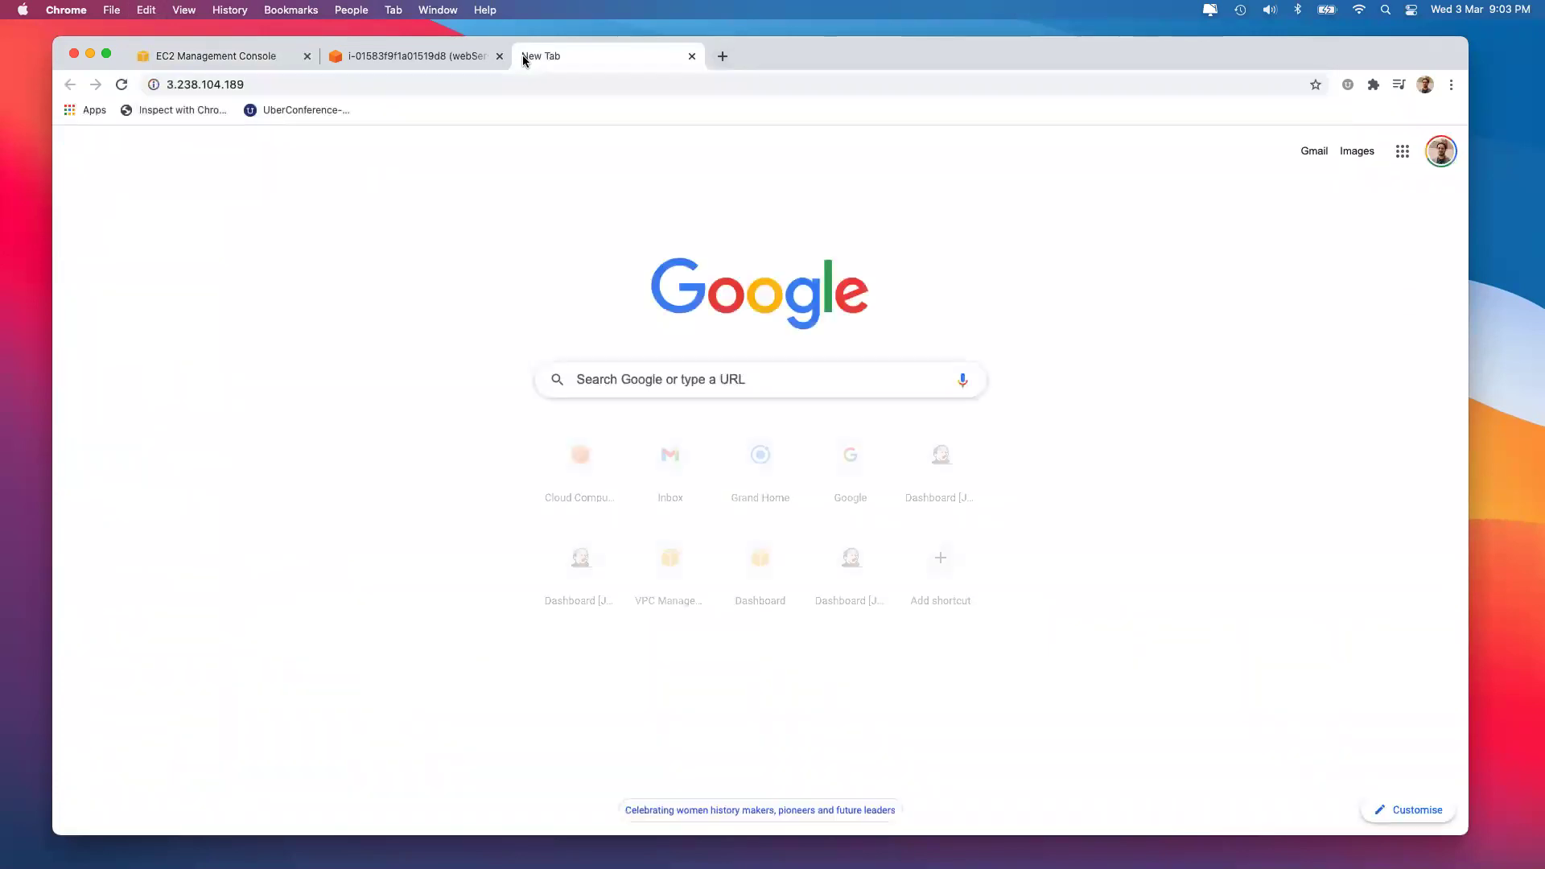
left_click(463, 58)
left_click(587, 53)
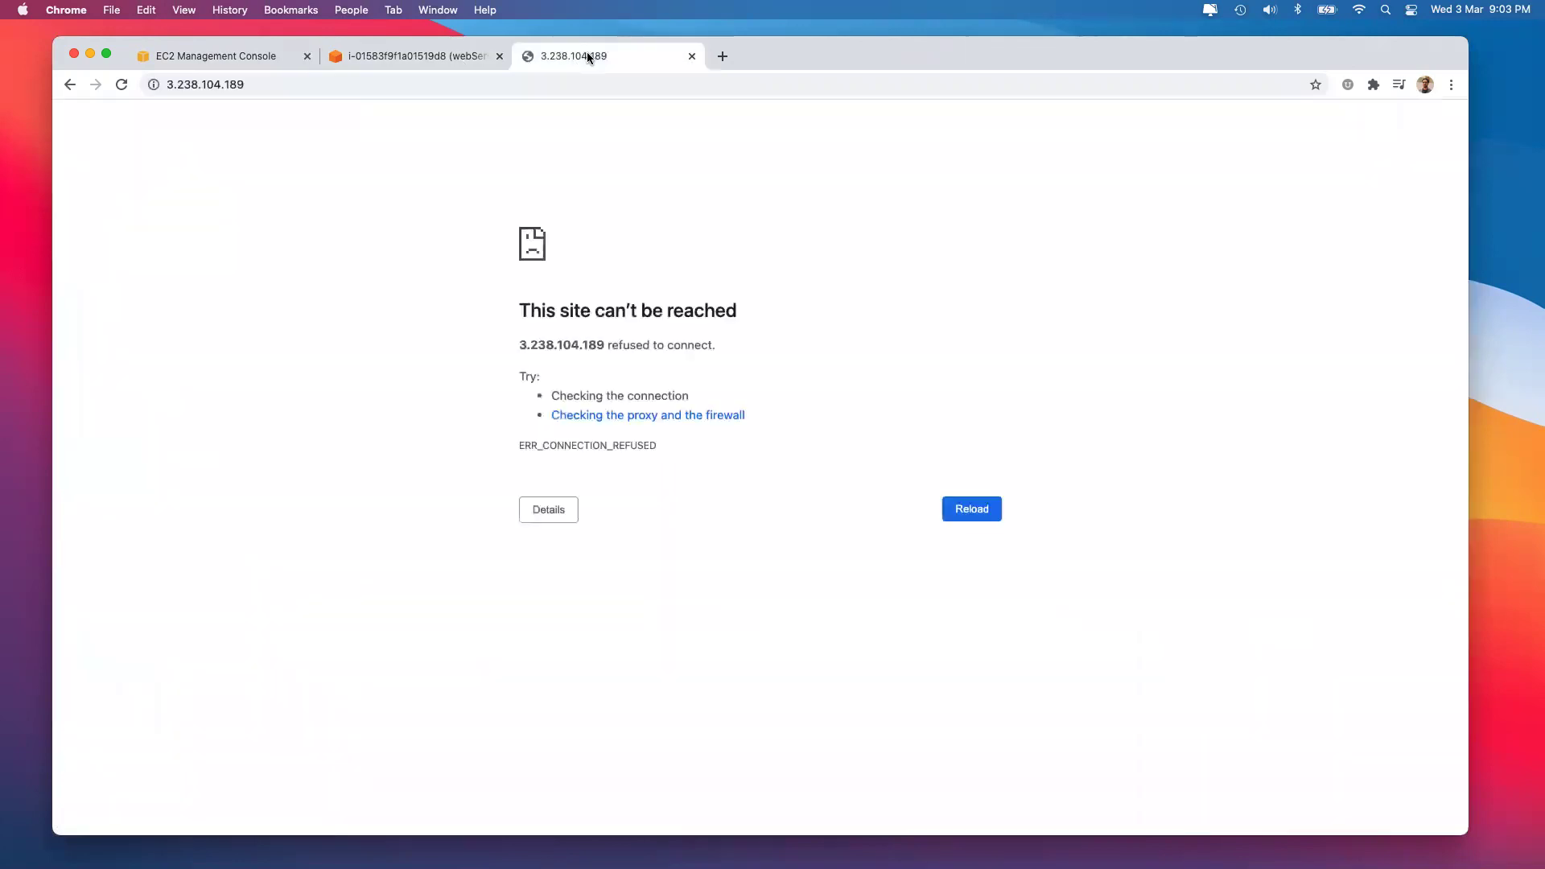
In the webServer terminal, run sudo apt-get update and install Apache with sudo apt-get install -y apache2.
left_click(420, 48)
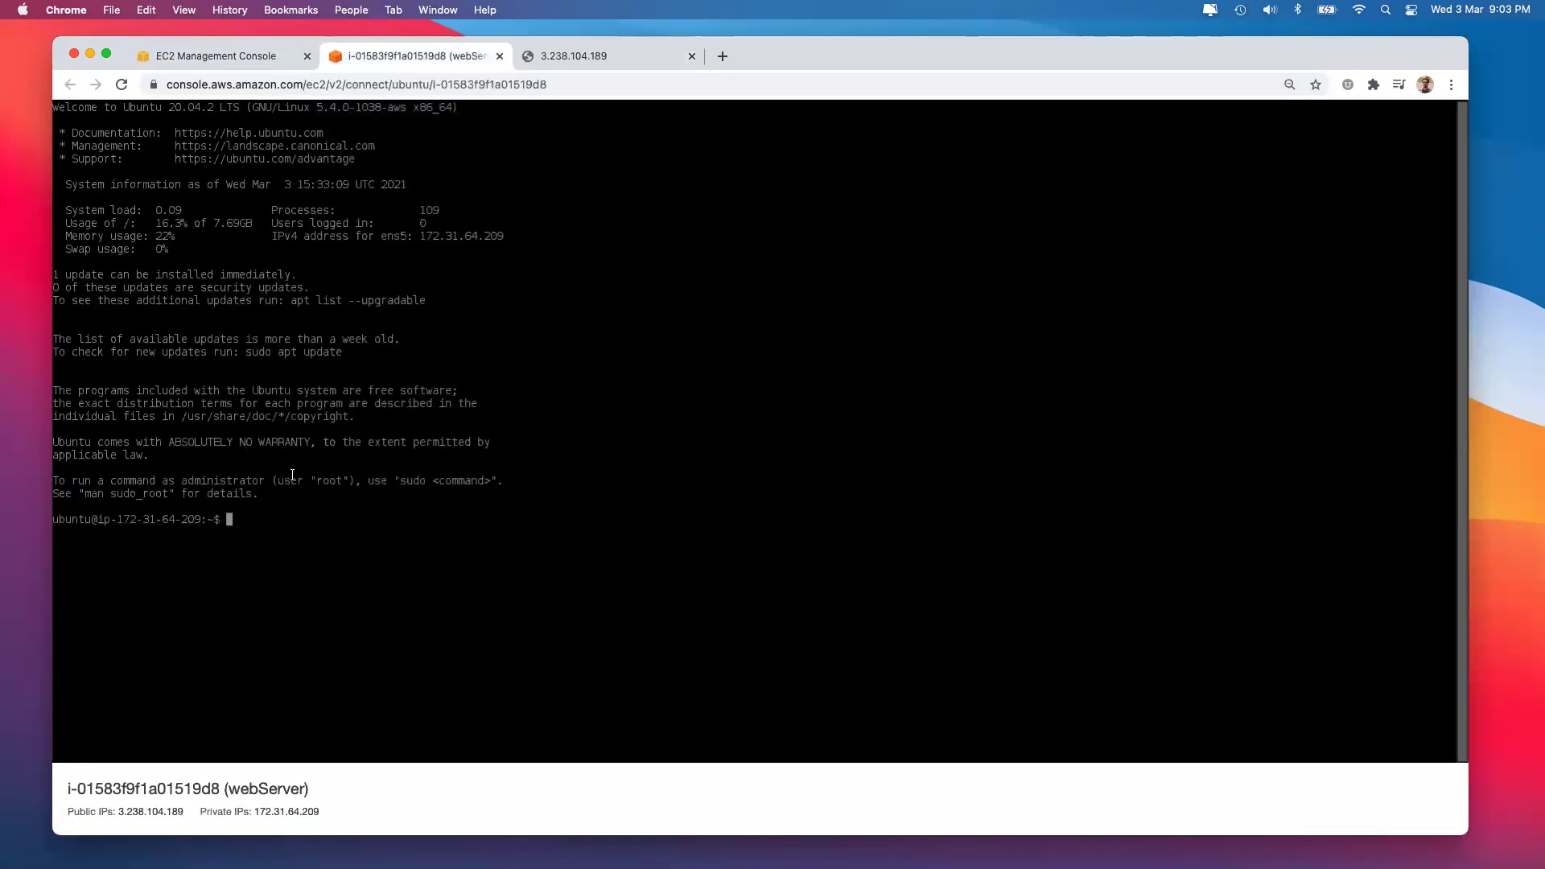
type("sudo apt-get update")
key("Return")
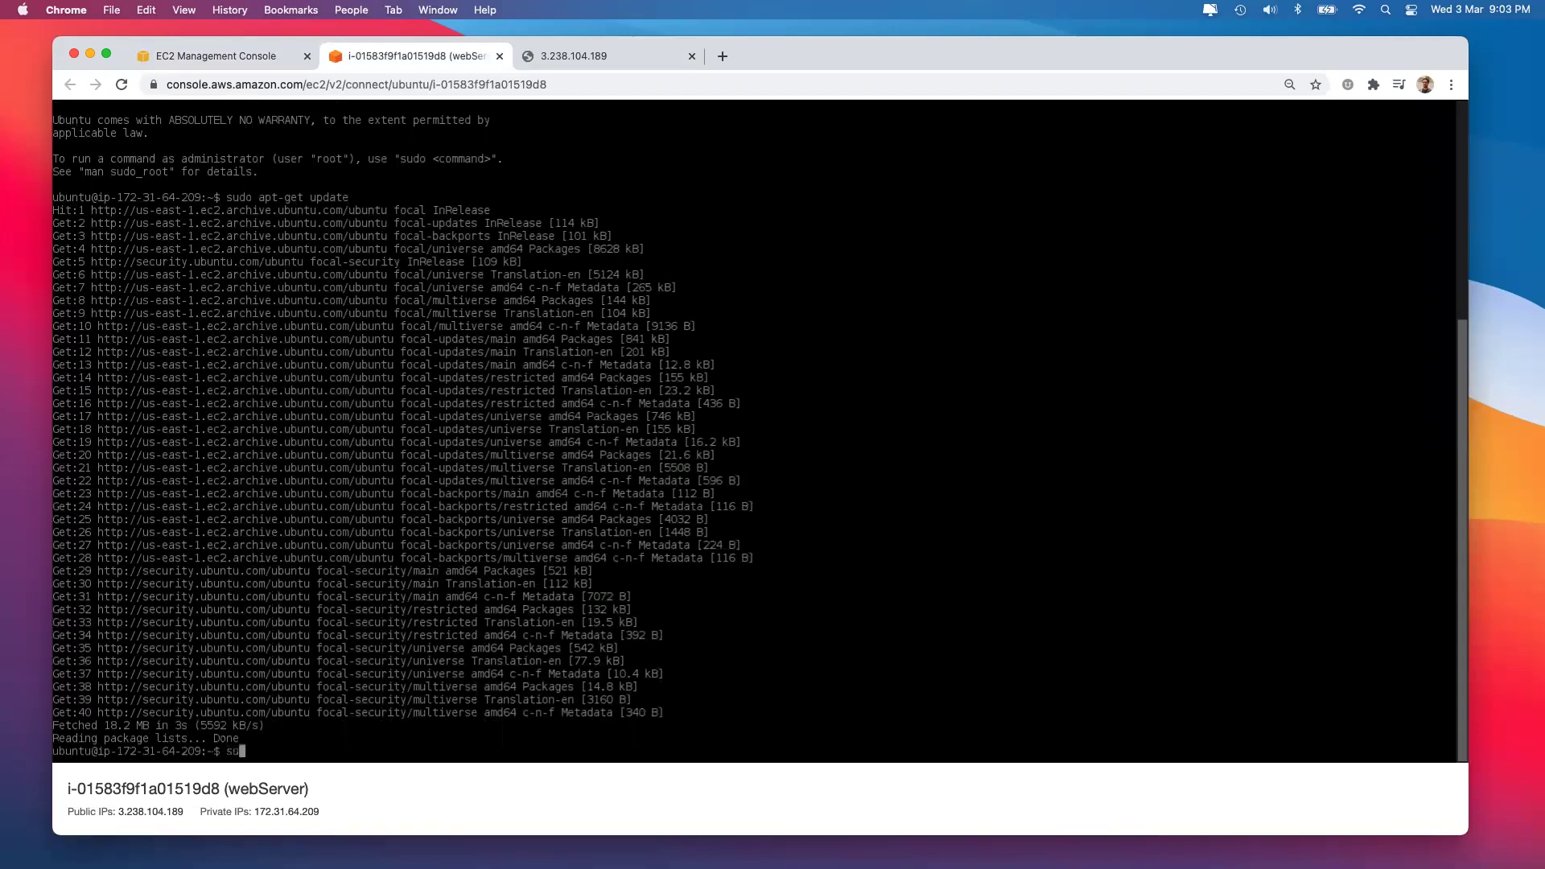
type("apt-get install -y apache2")
key("Return")
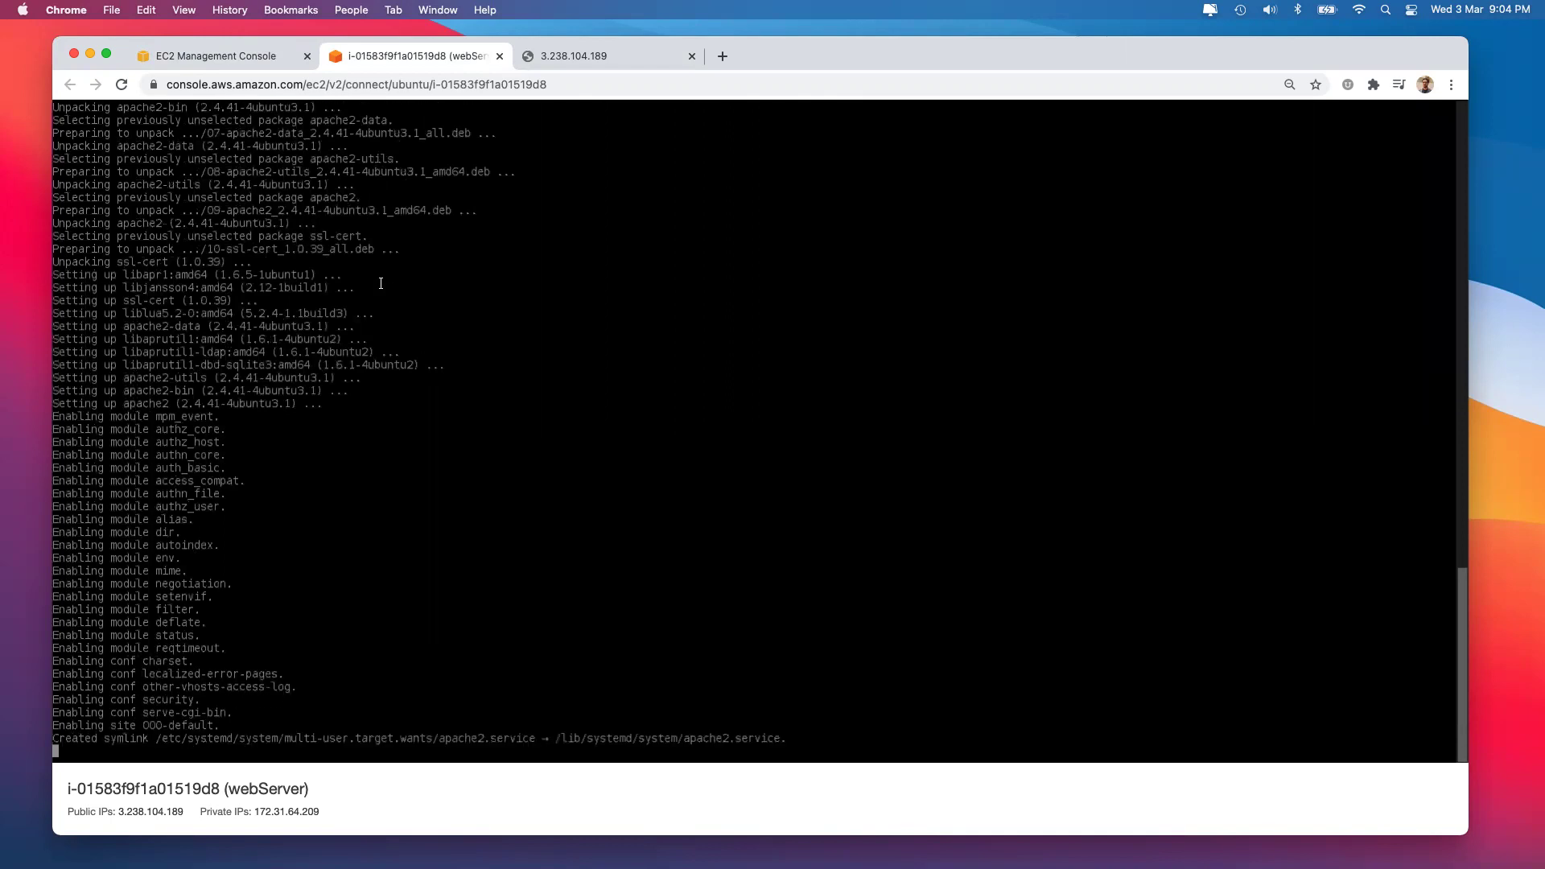
Check the server's page tab and the Apache installation's progress, and return to webServer's instance details.
left_click(549, 63)
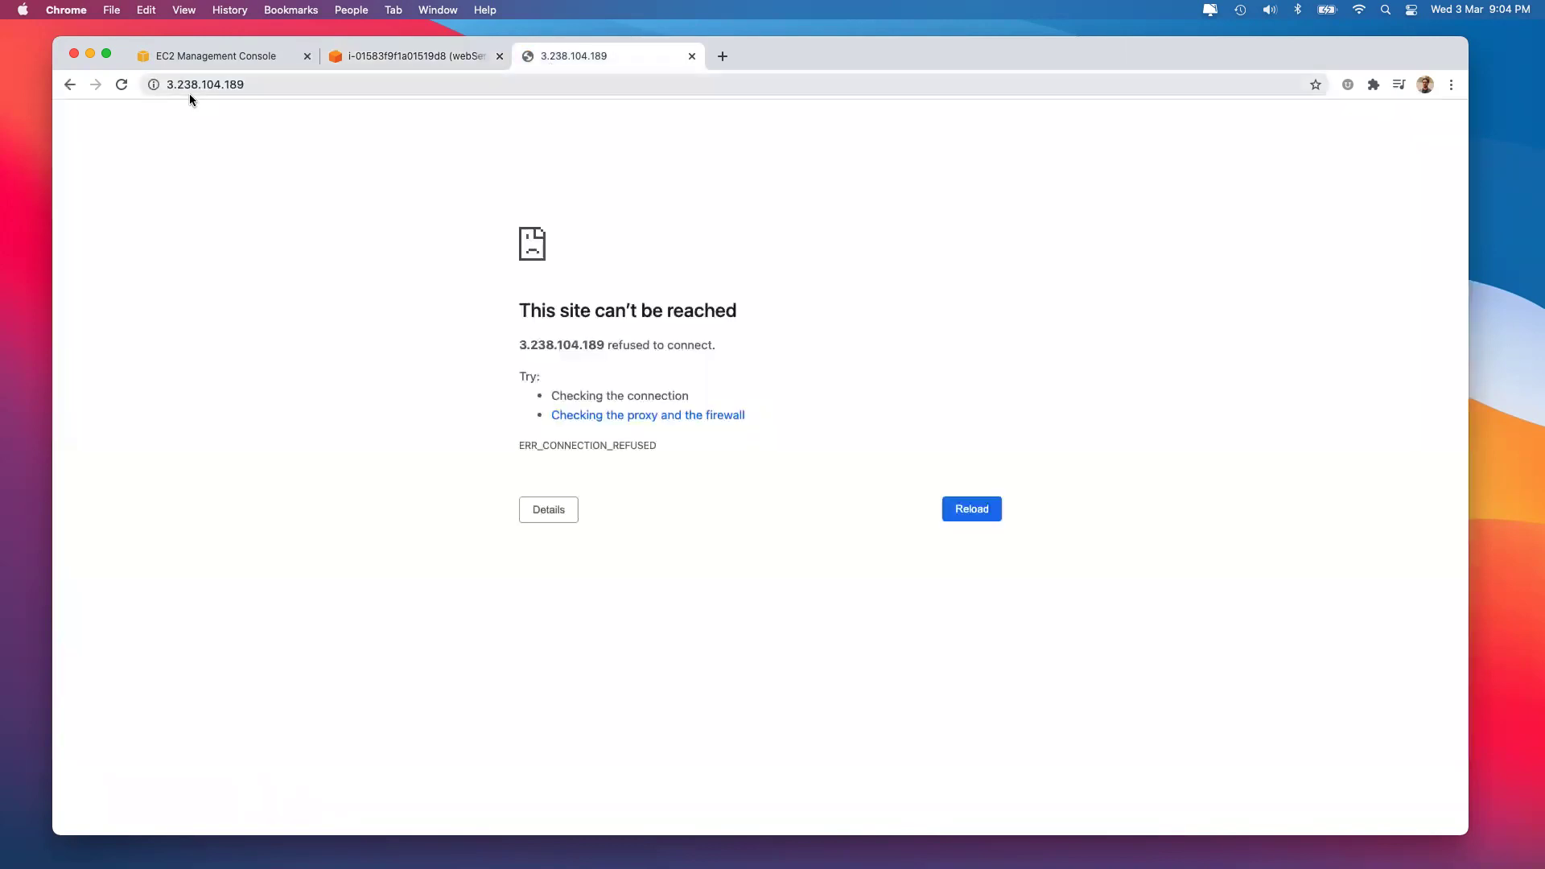
left_click(397, 57)
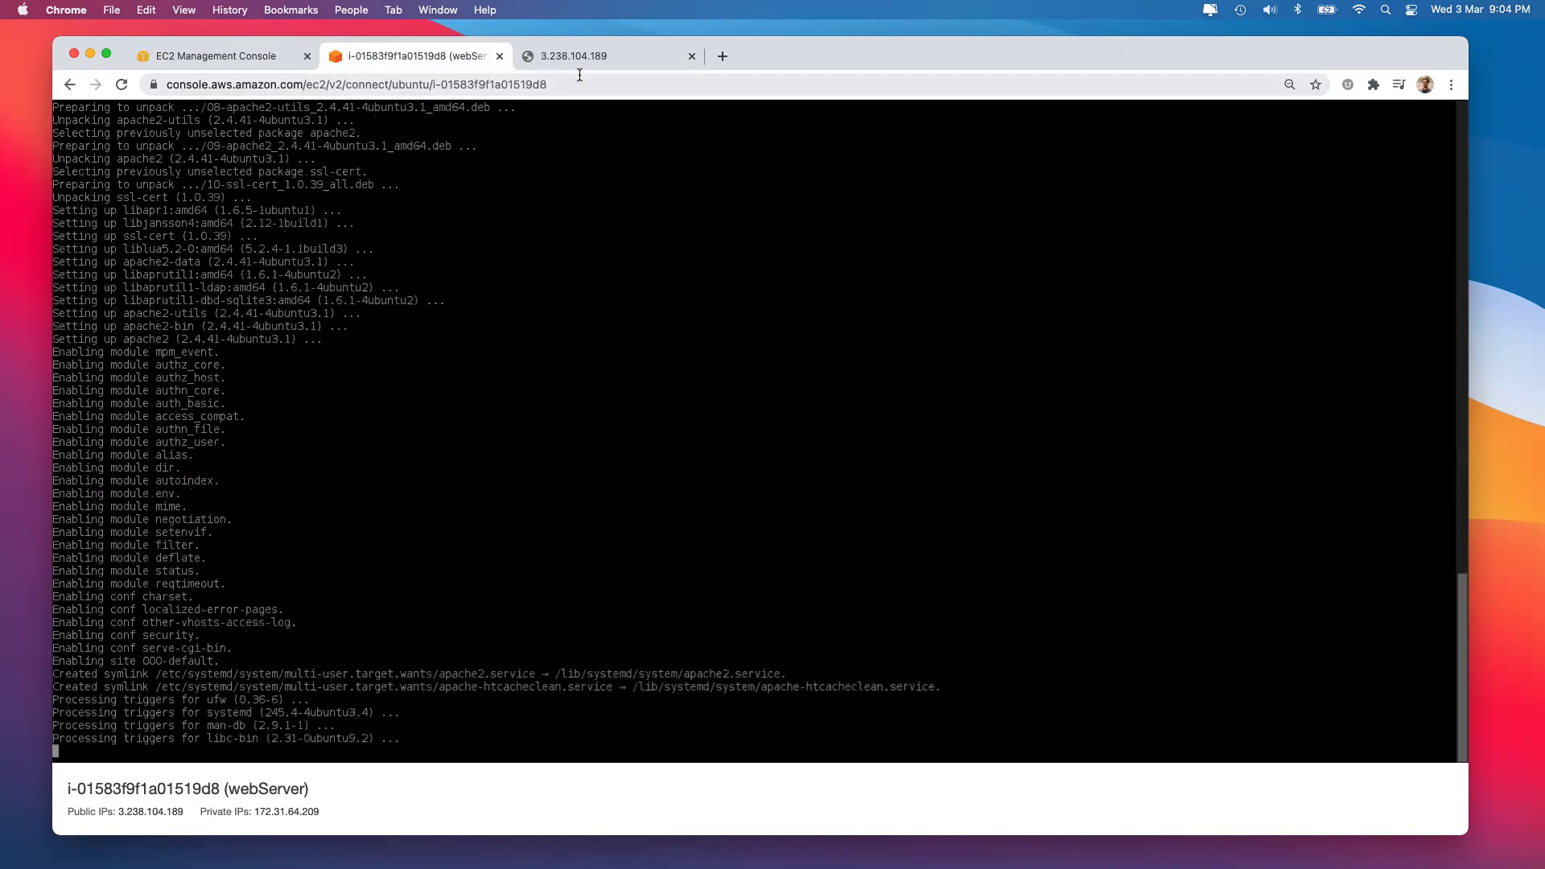
left_click(579, 75)
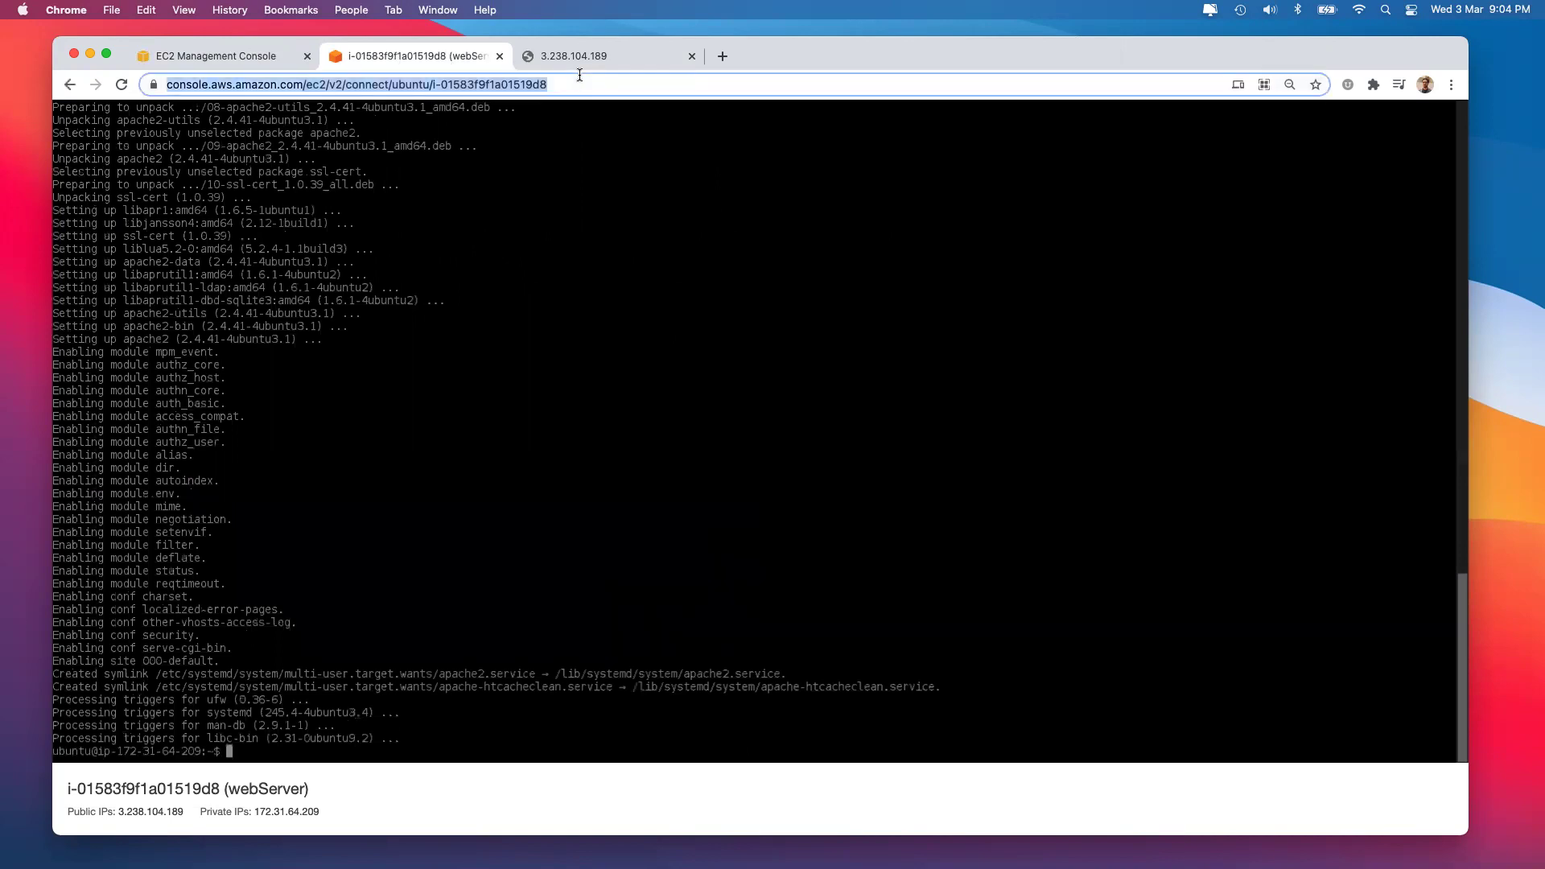
left_click(244, 56)
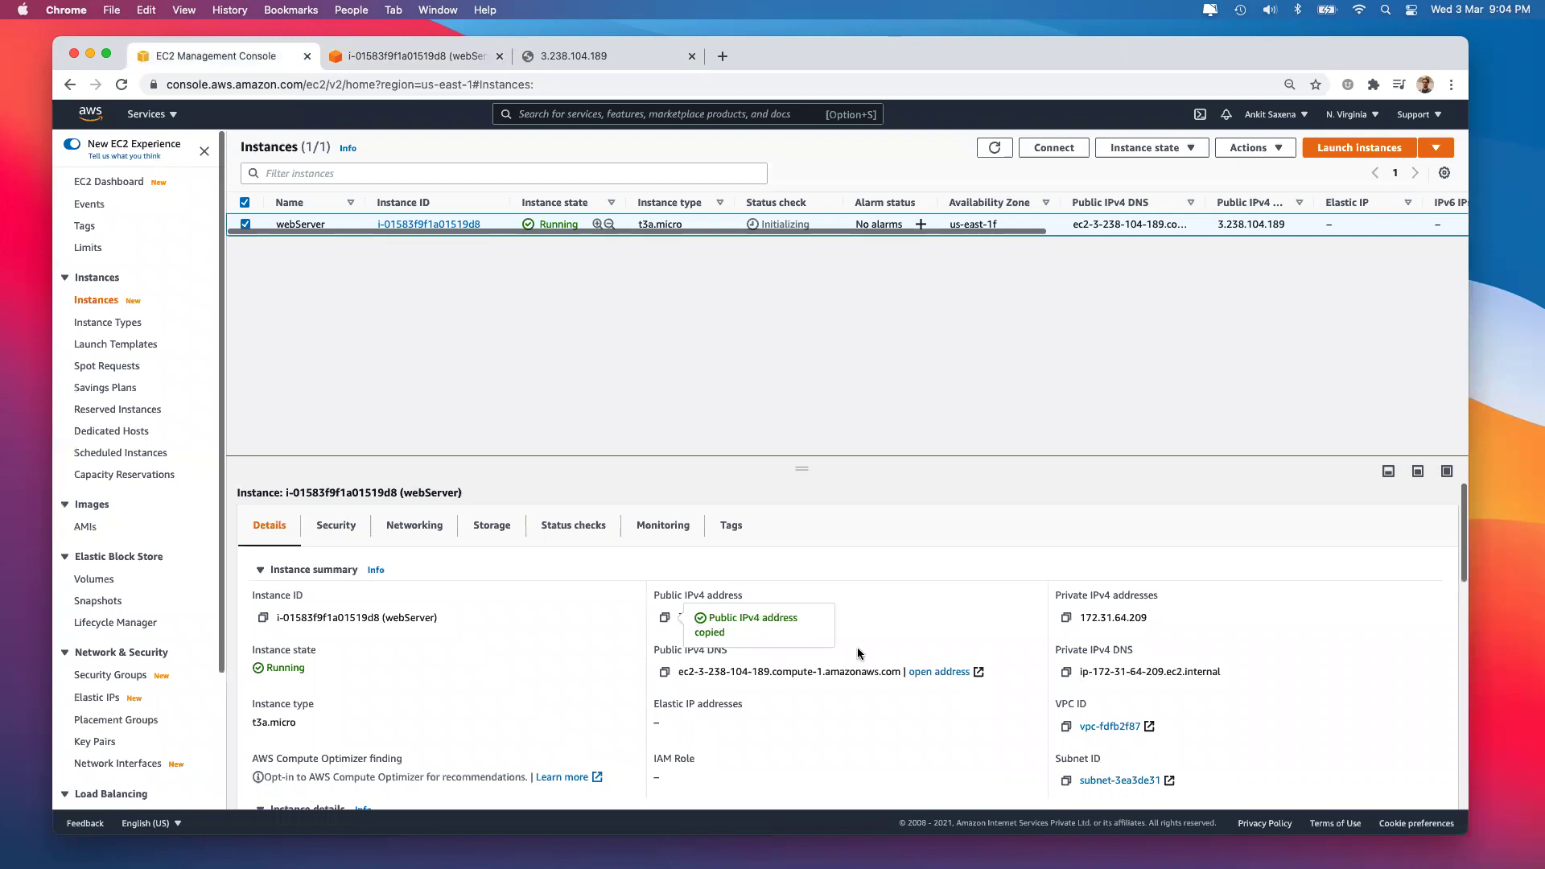
Reload the server's page at its public IP, and close the page tab and the instance terminal tab.
left_click(620, 53)
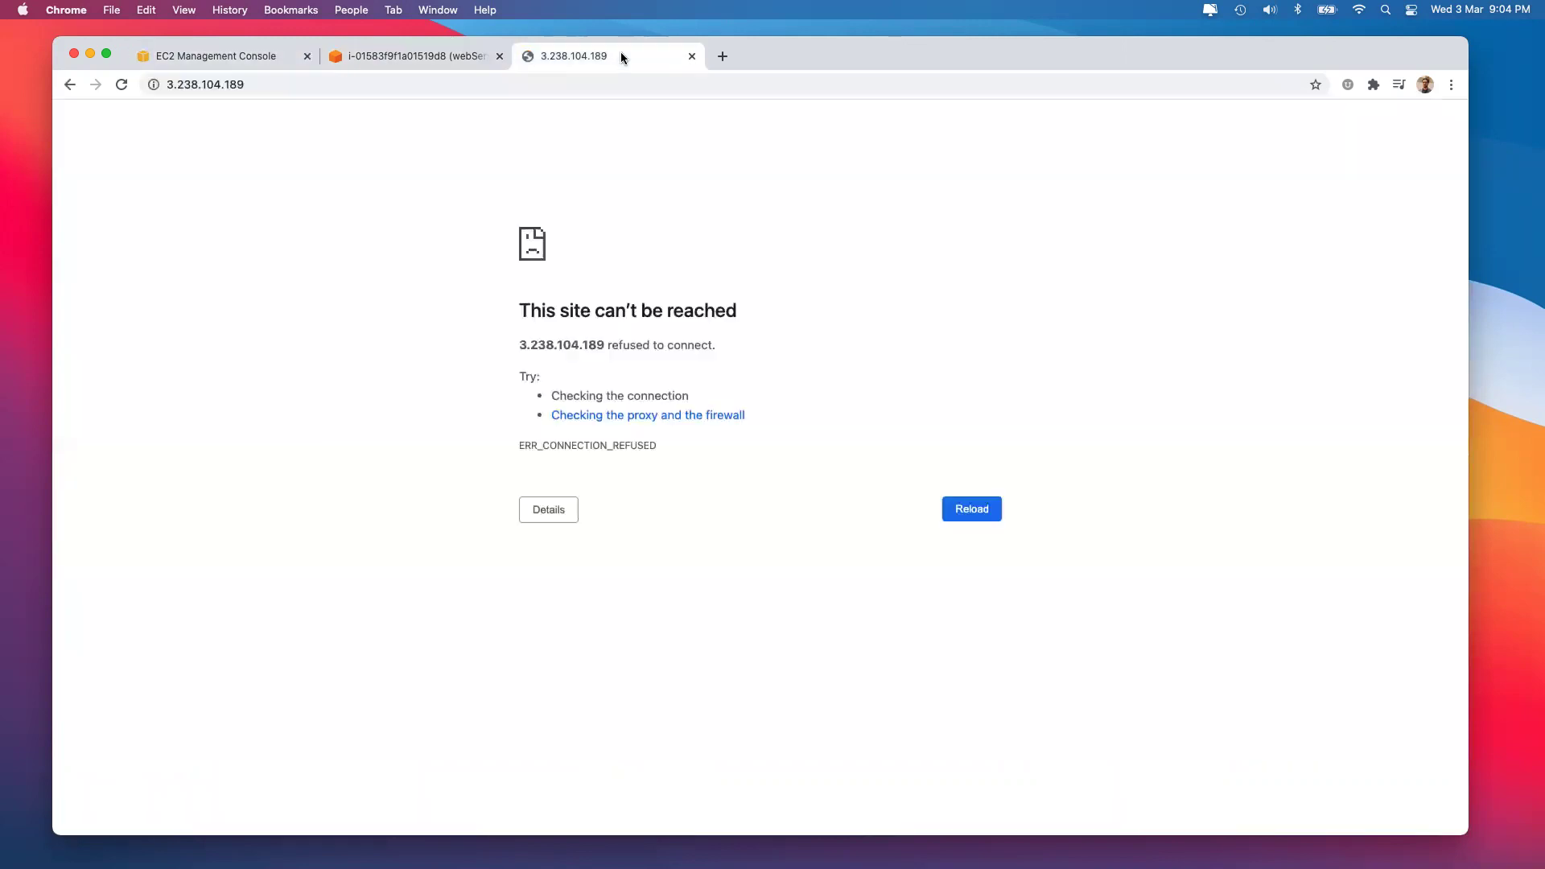
left_click(123, 84)
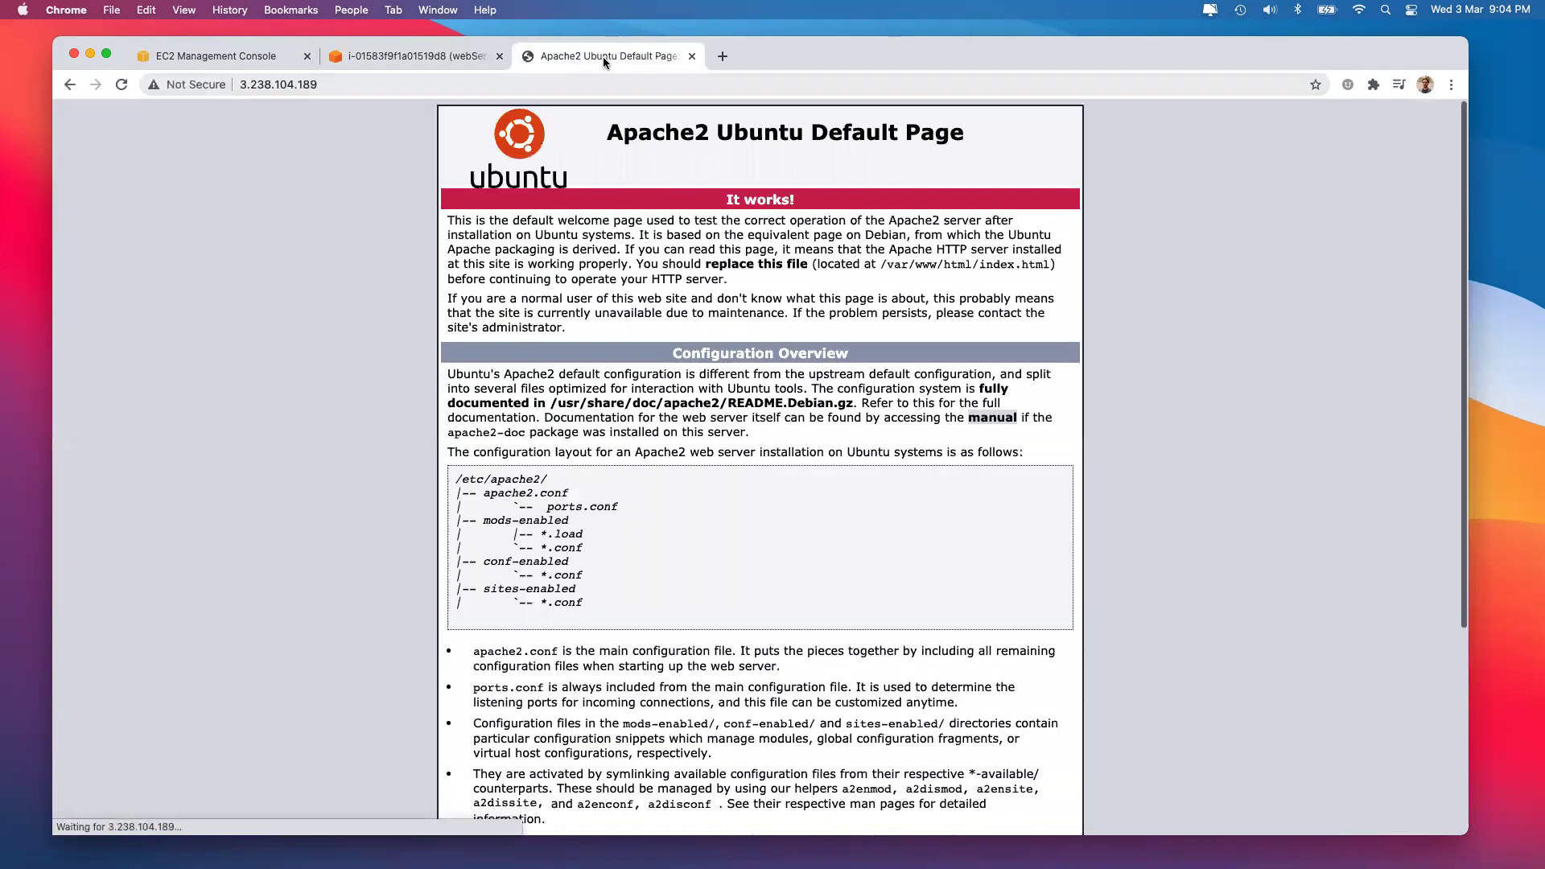
left_click(692, 57)
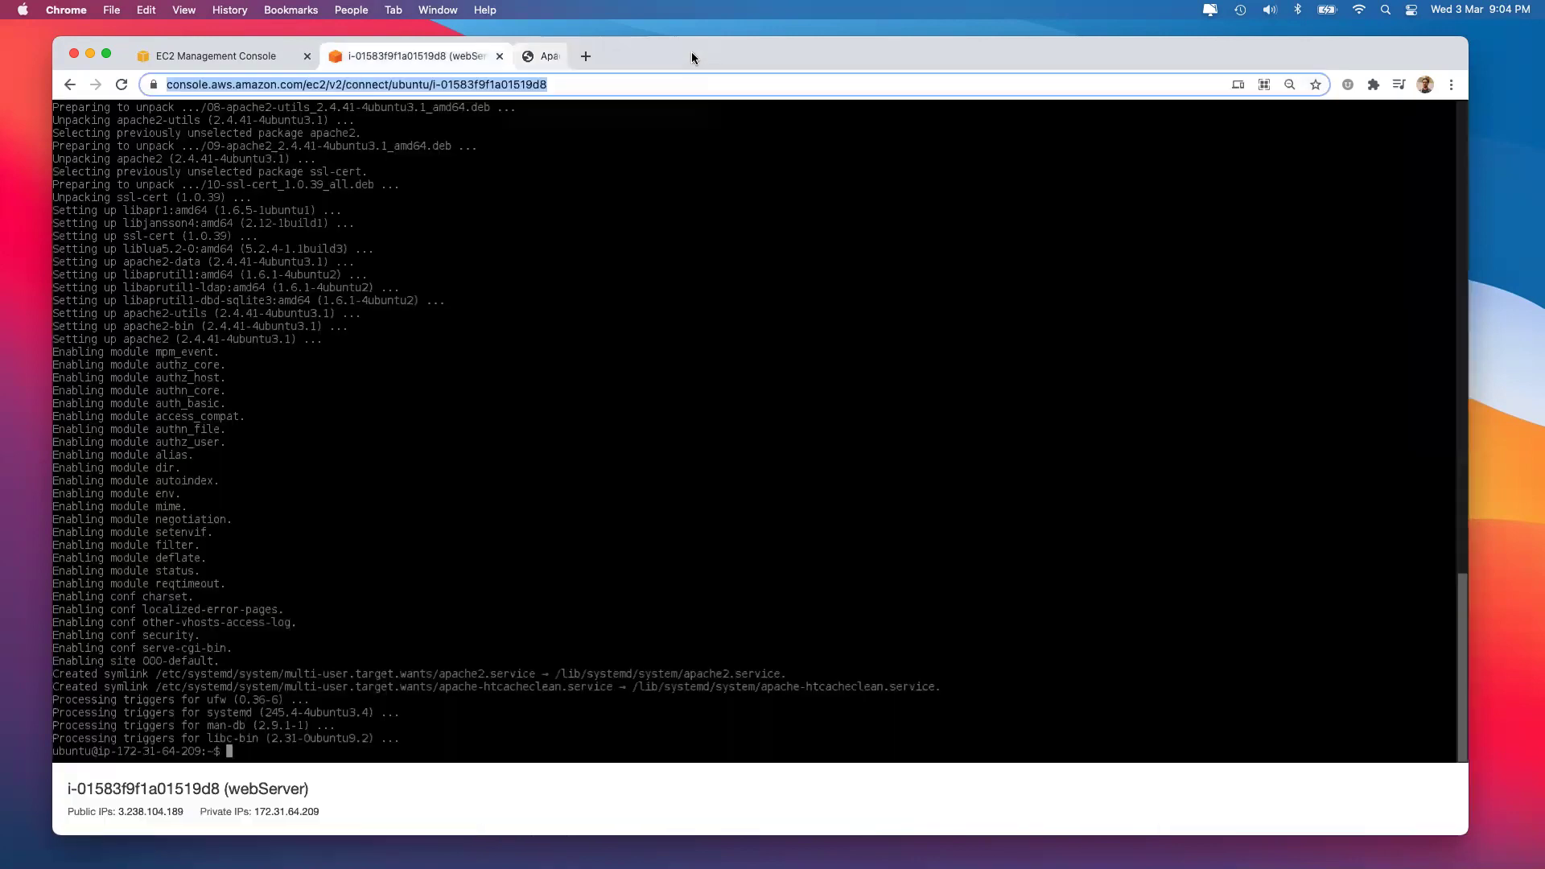
left_click(500, 54)
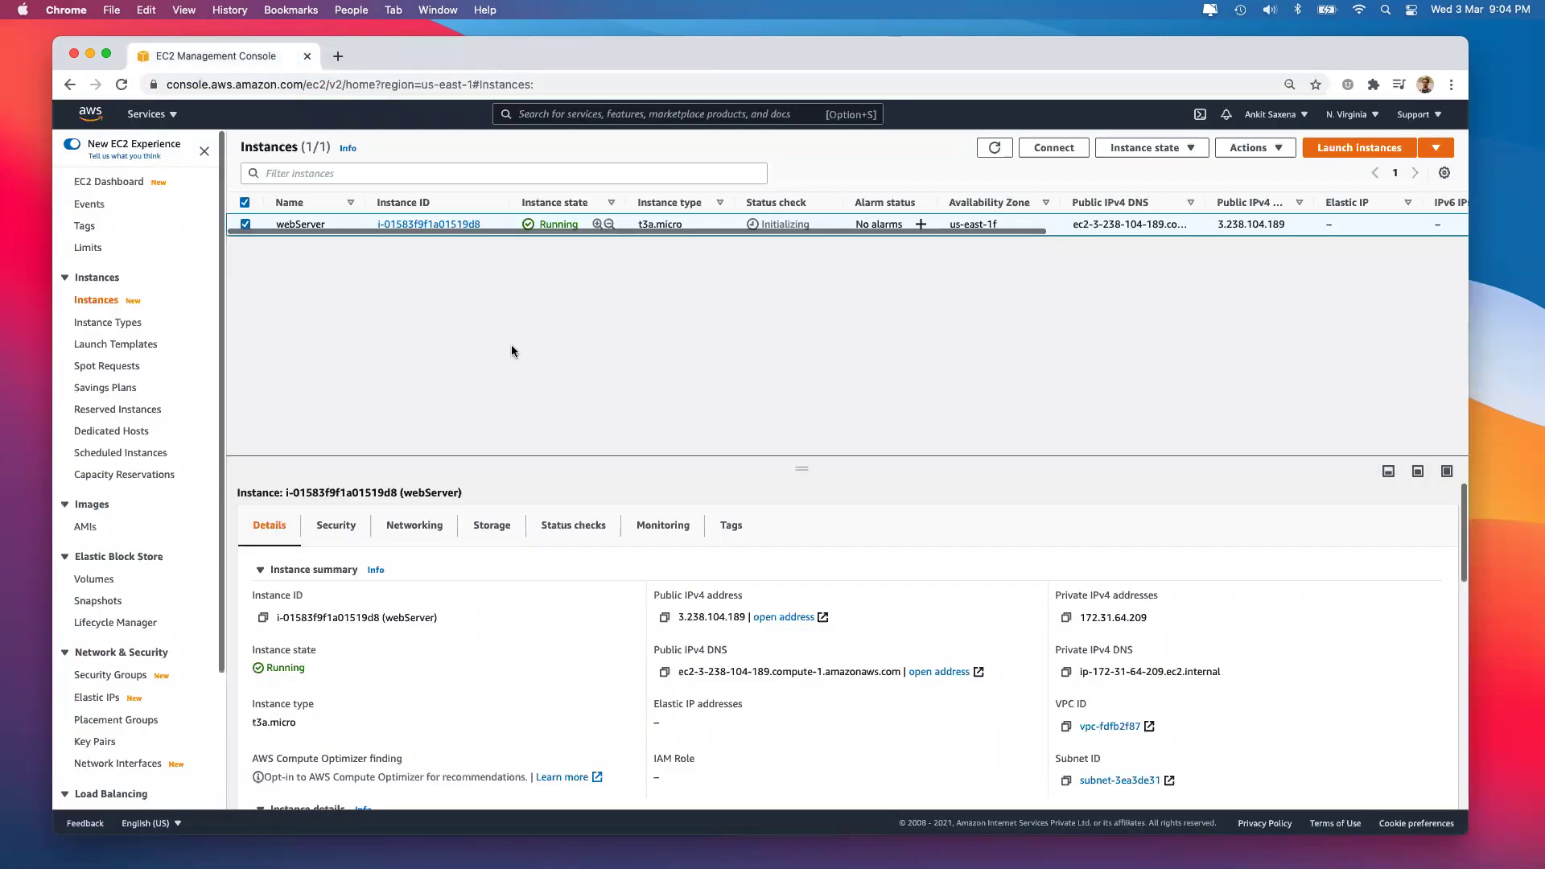
scroll(133, 523, "down", 3)
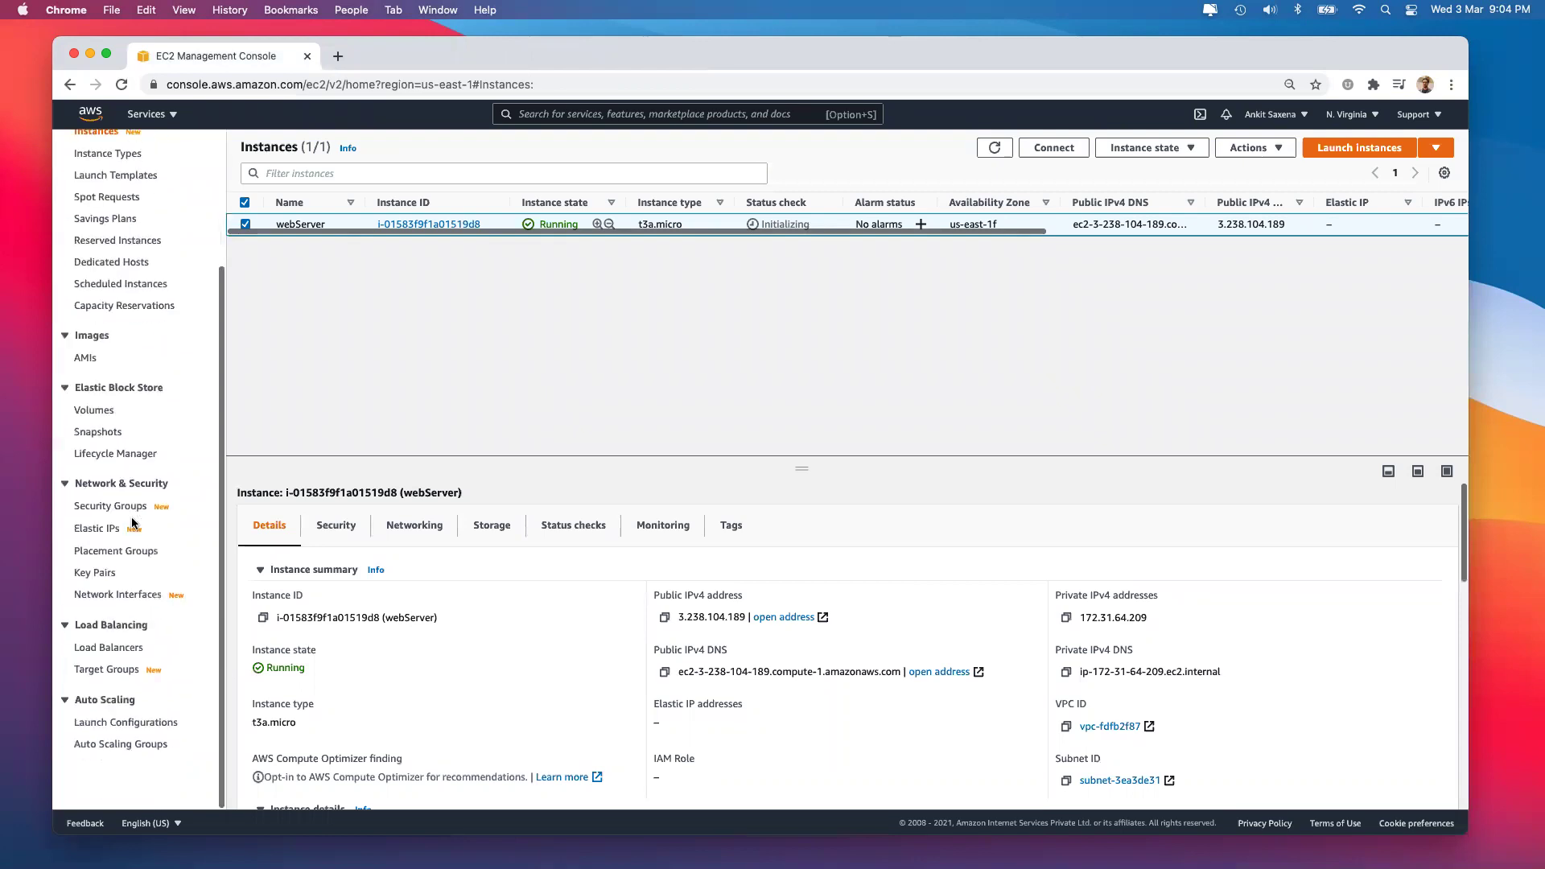
left_click(103, 649)
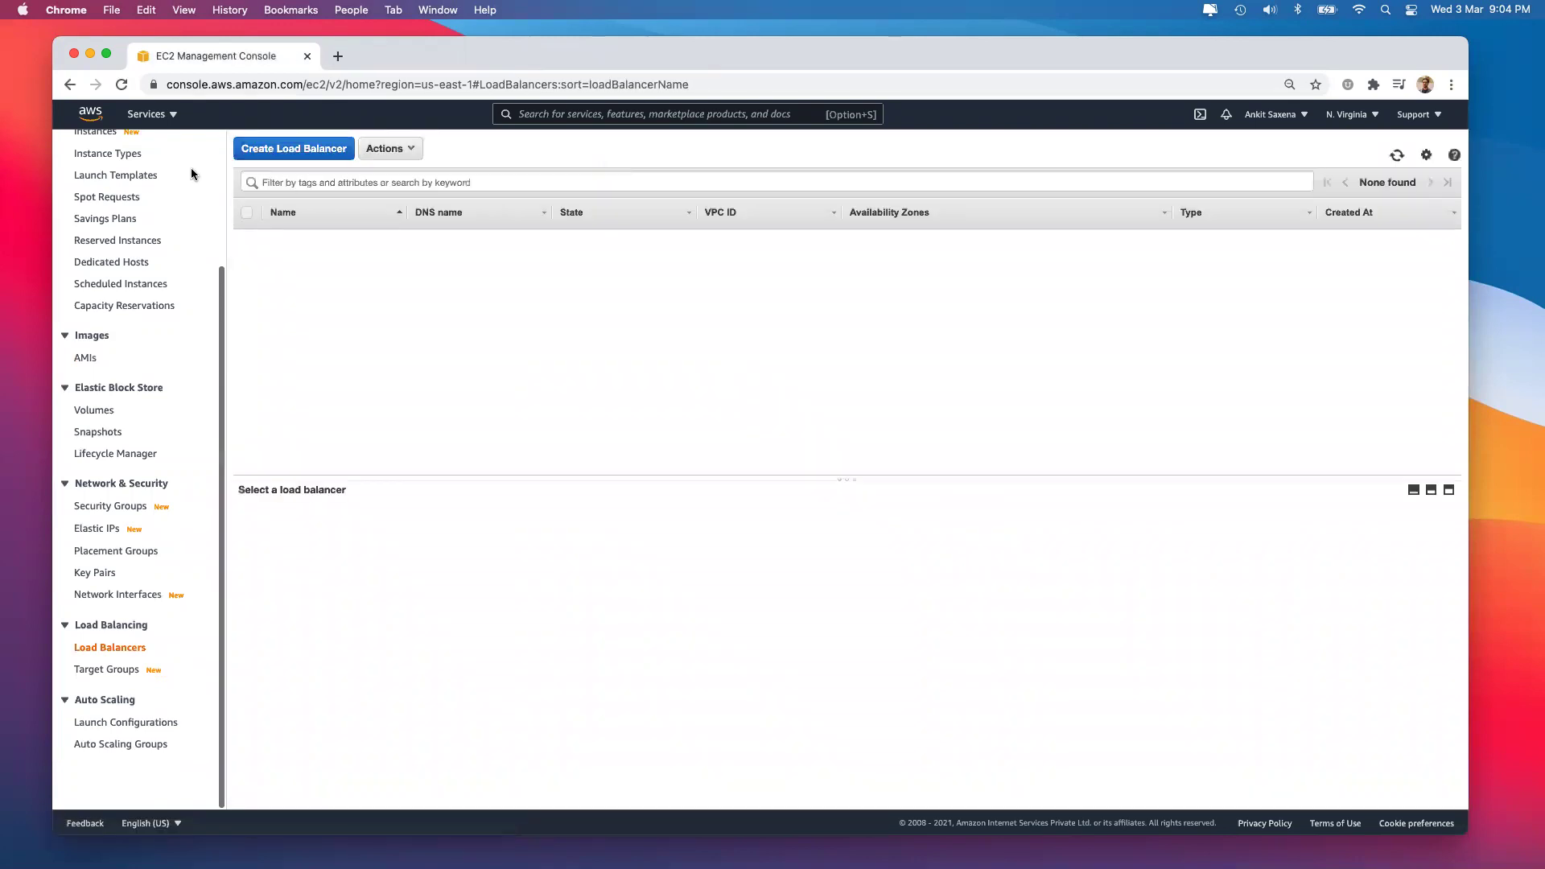
left_click(288, 148)
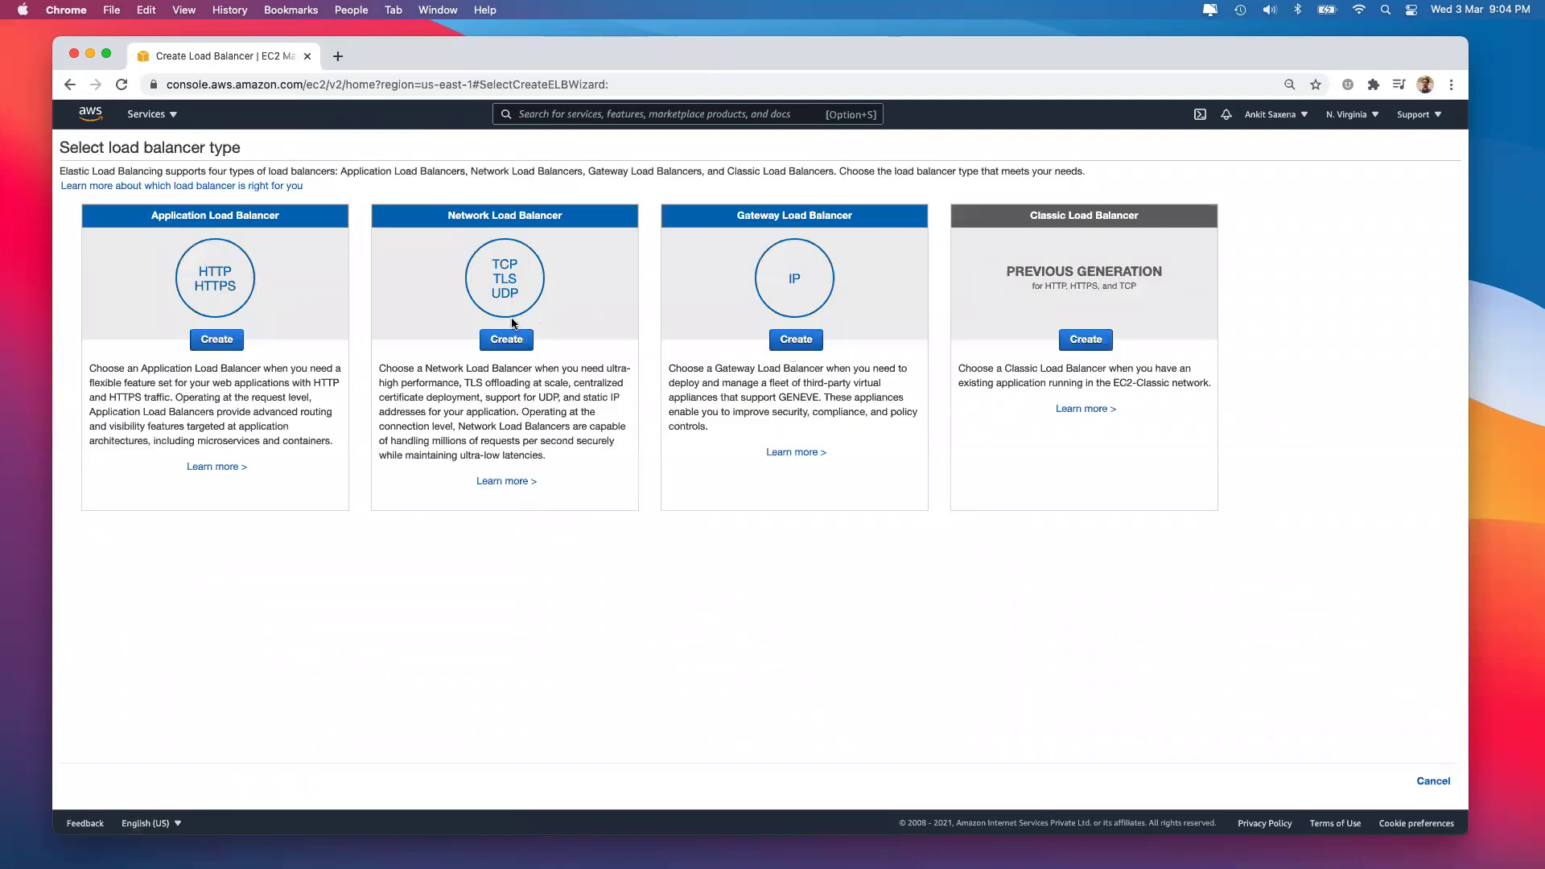
left_click(216, 339)
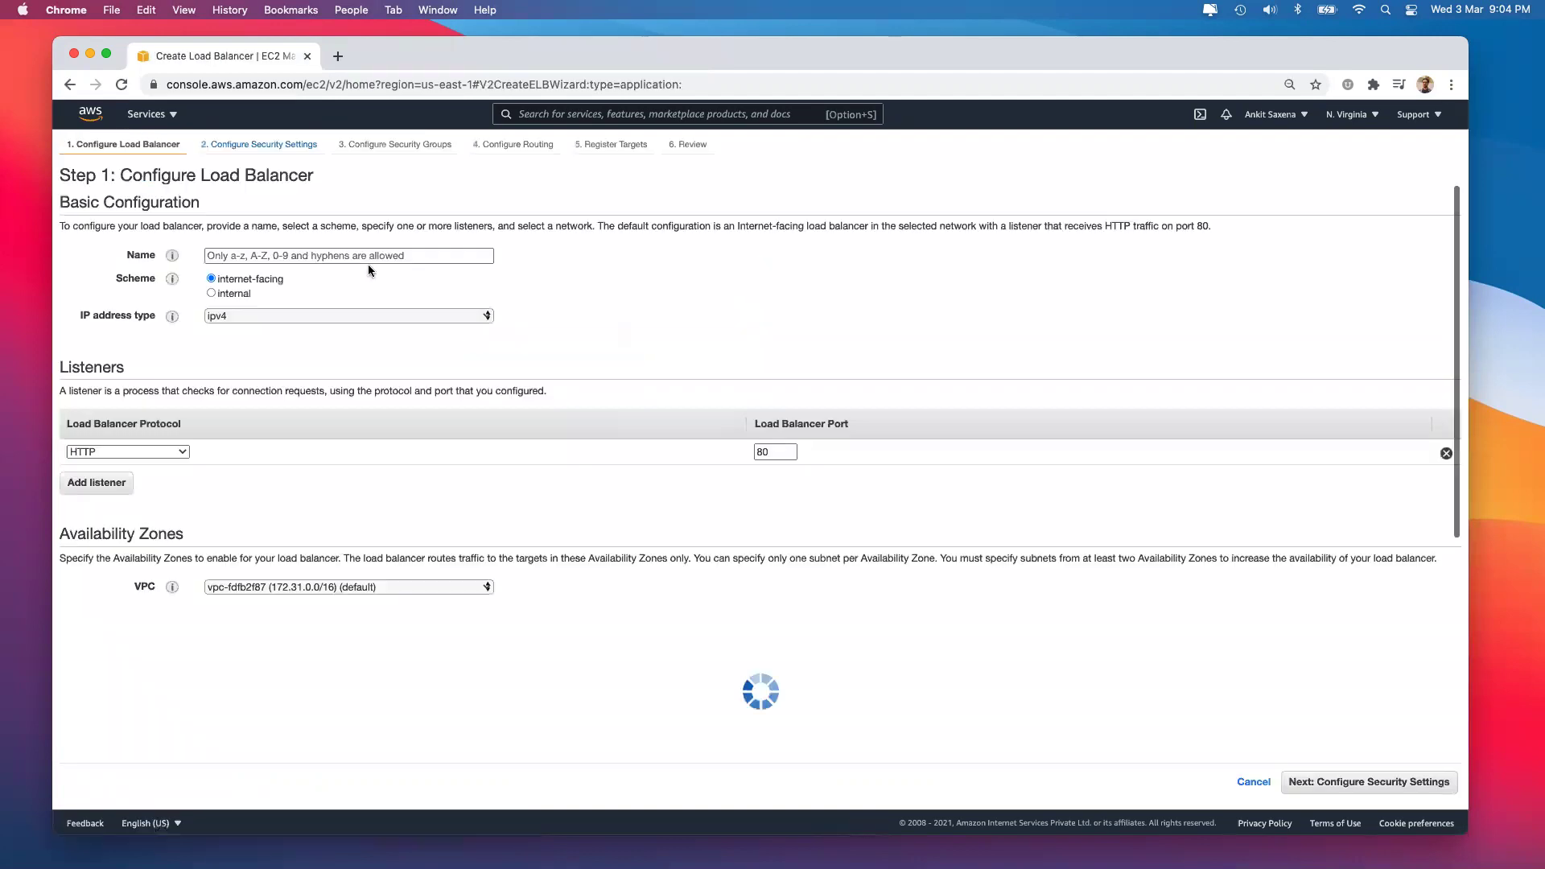
left_click(305, 255)
type("website")
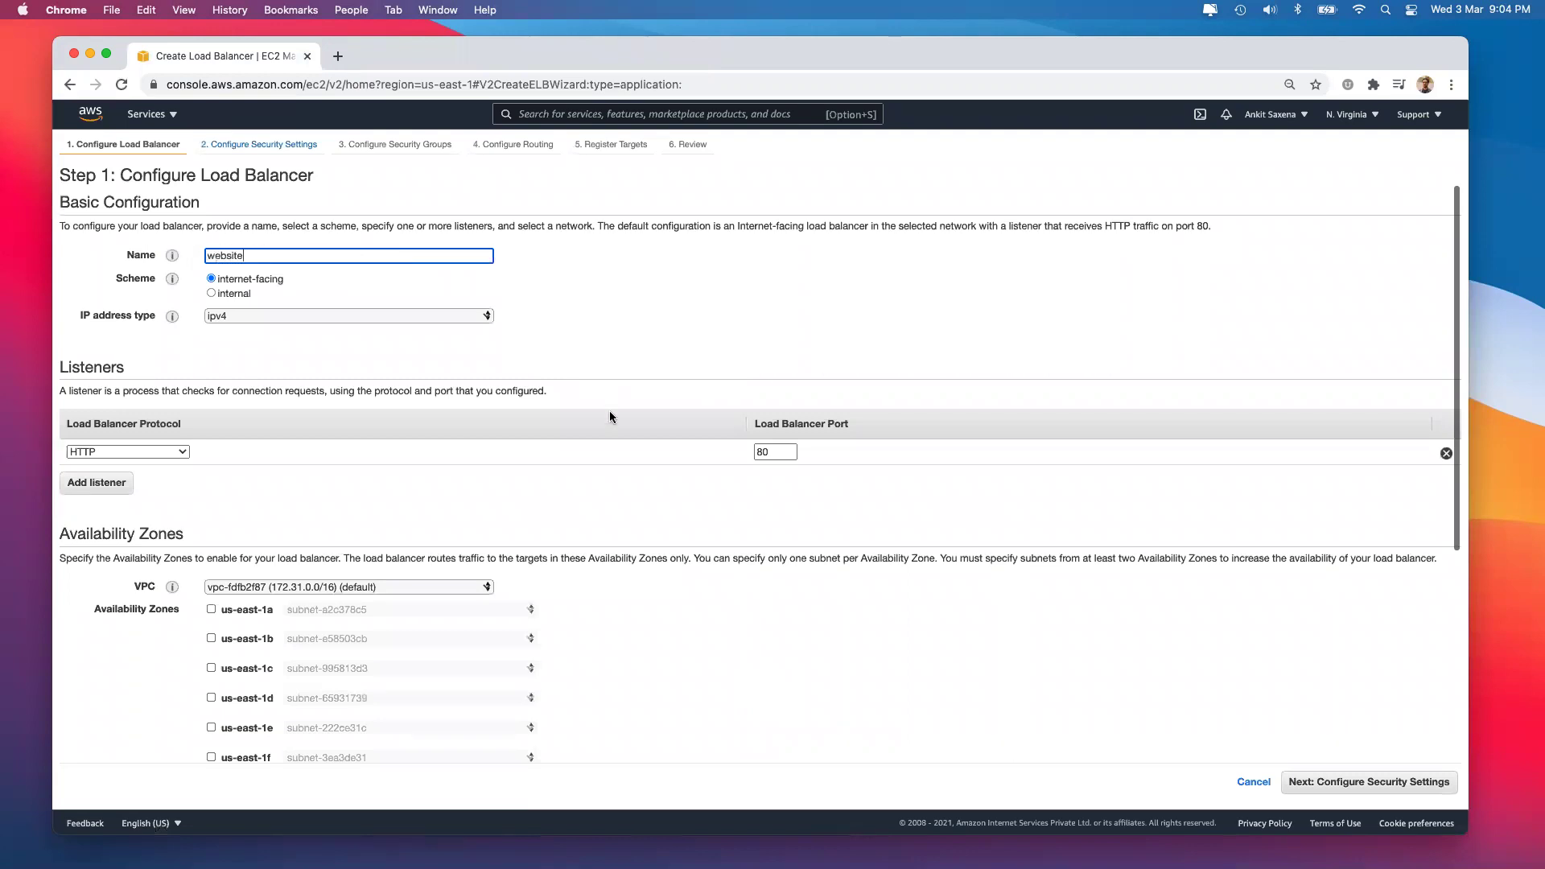
scroll(609, 417, "down", 6)
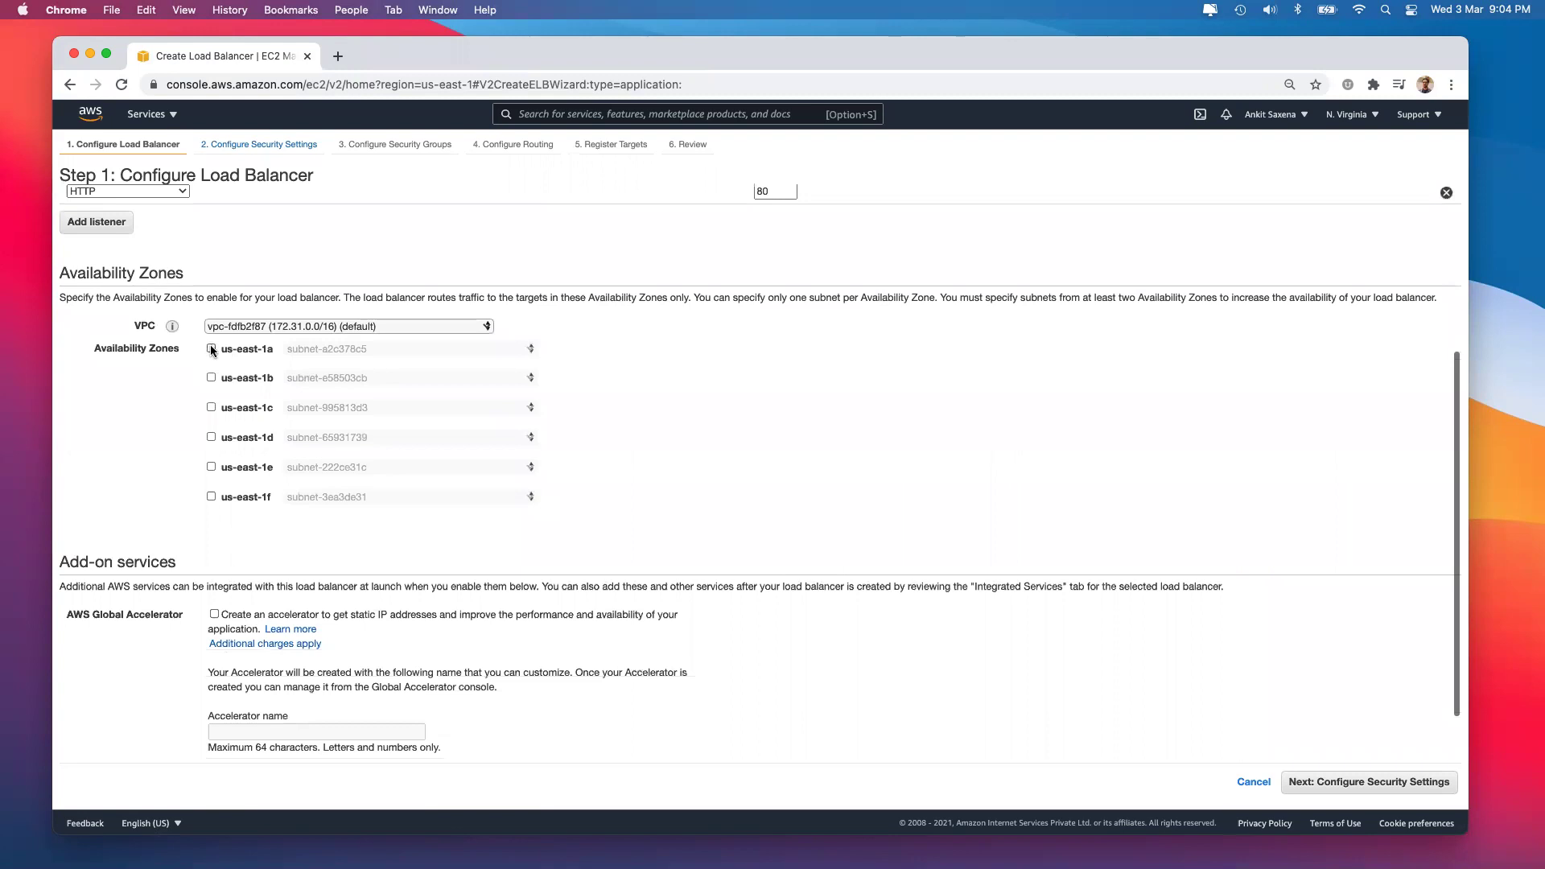
scroll(242, 350, "up", 6)
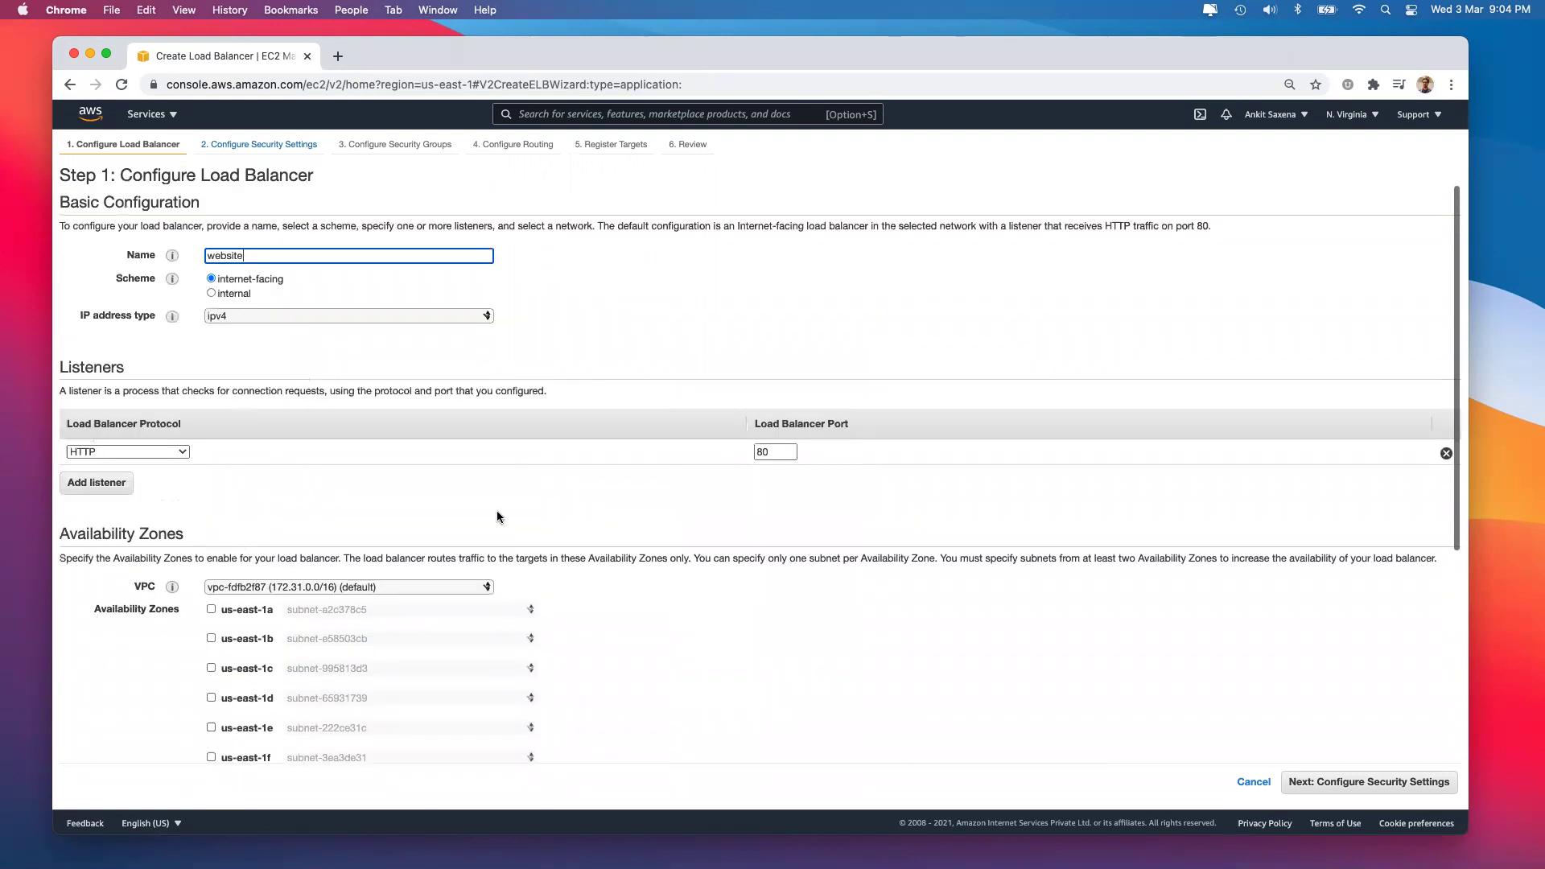
scroll(756, 547, "down", 6)
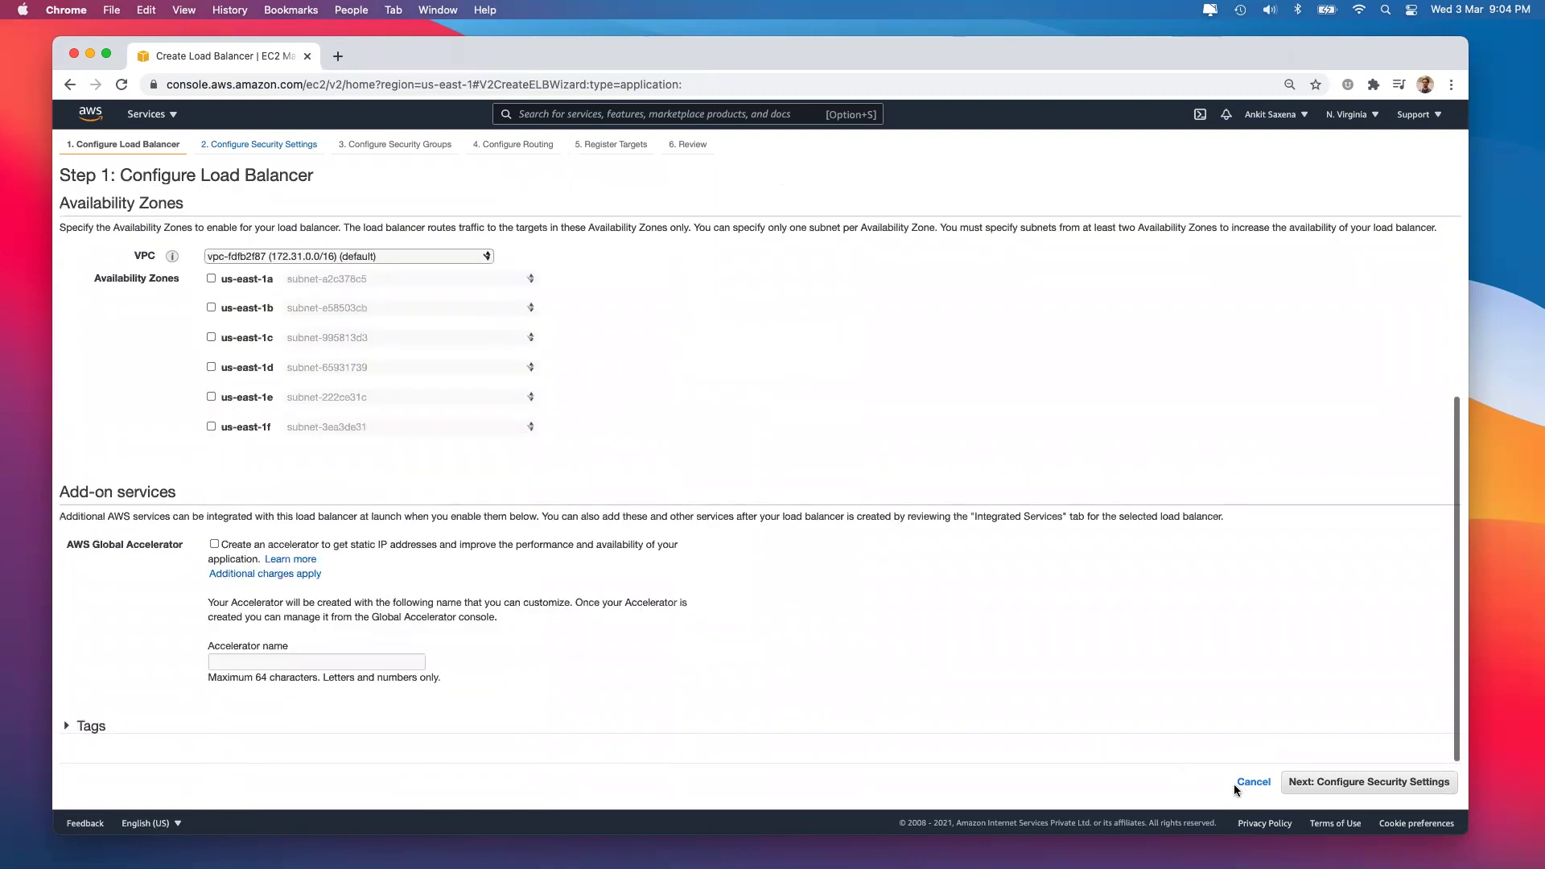
left_click(1253, 782)
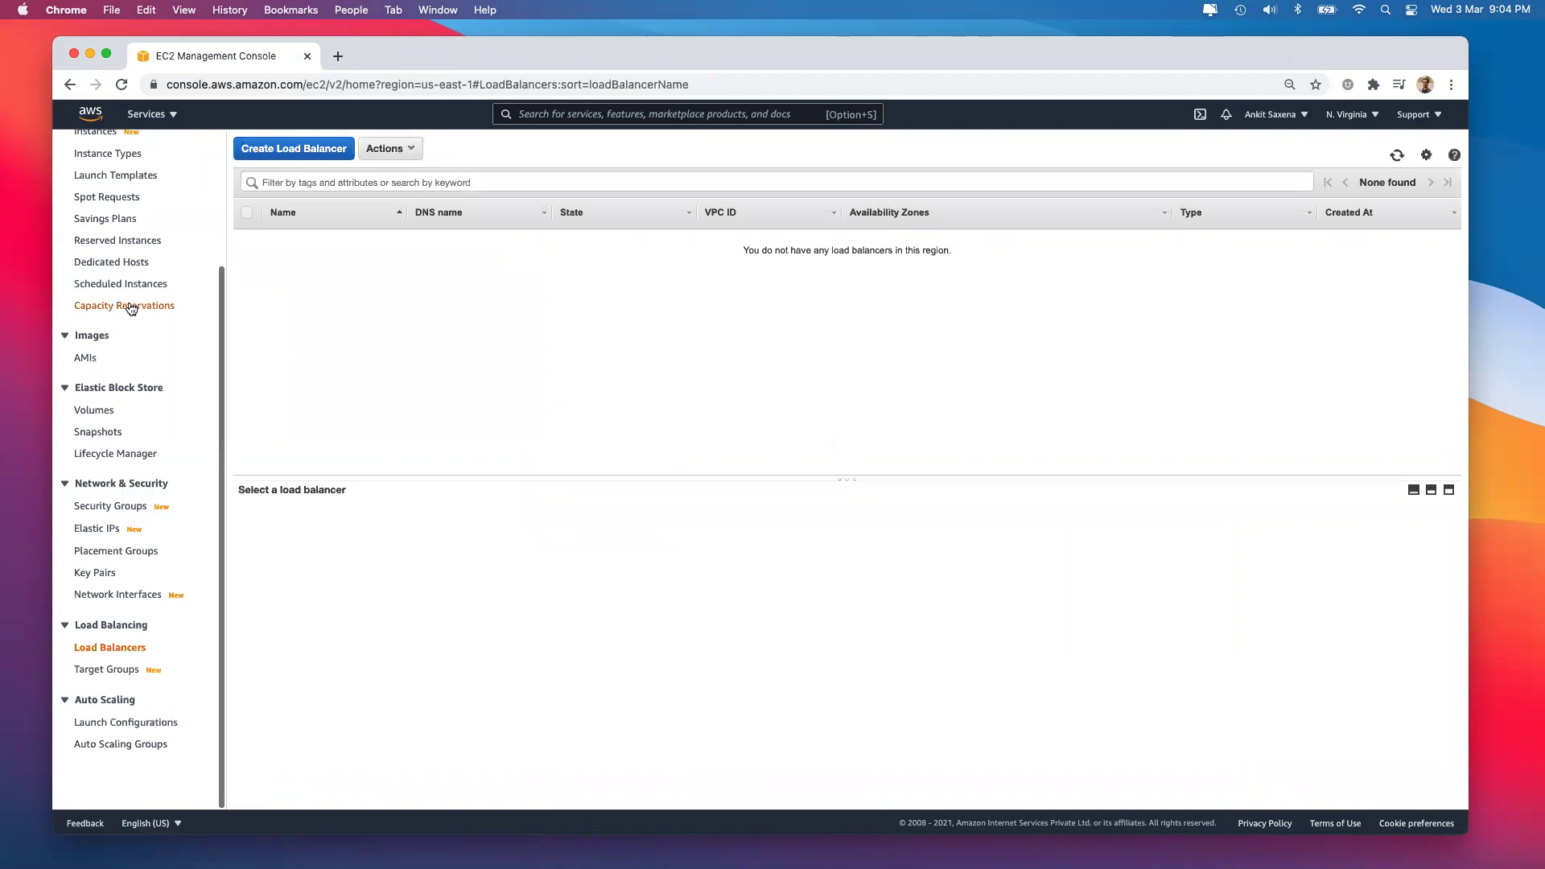
Check webServer's availability zone in the instances list.
scroll(112, 282, "up", 3)
left_click(95, 299)
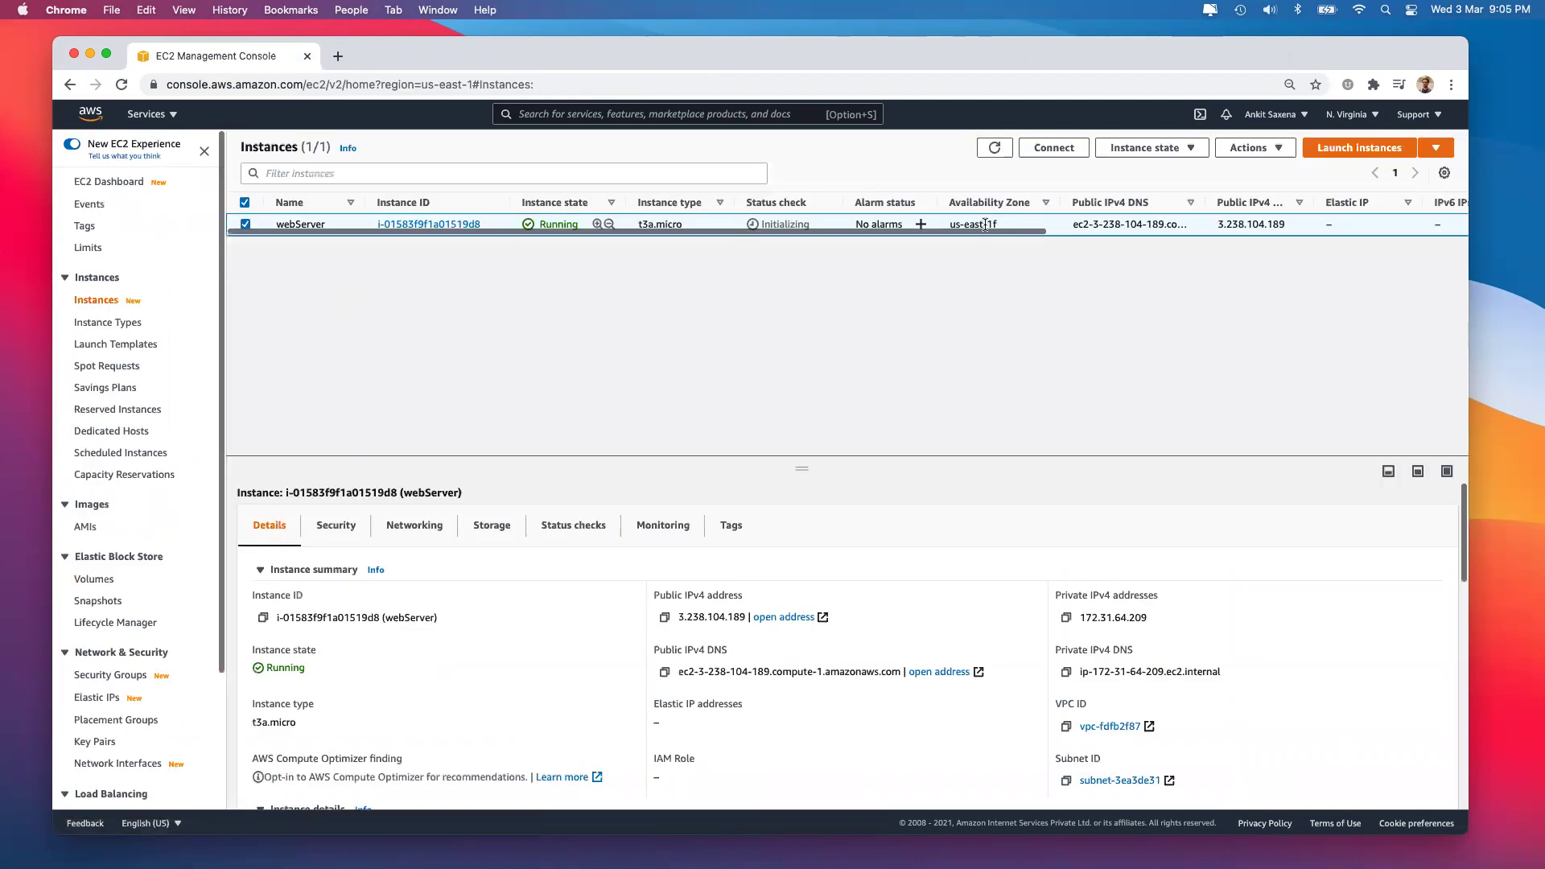
Start creating an Application Load Balancer and name it webserver.
scroll(167, 545, "down", 4)
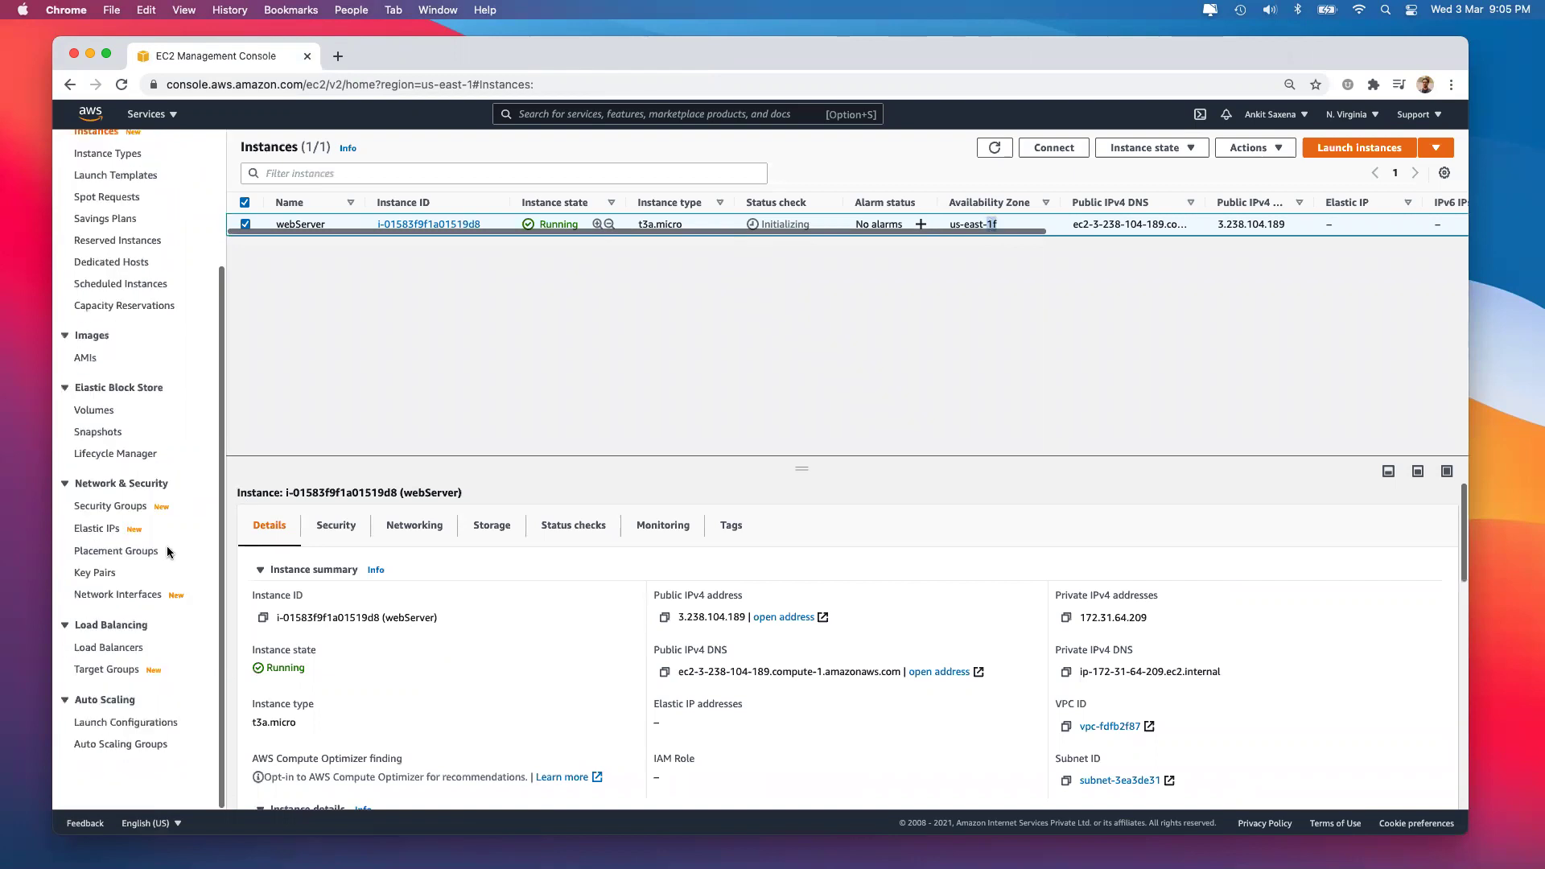
left_click(106, 654)
left_click(298, 149)
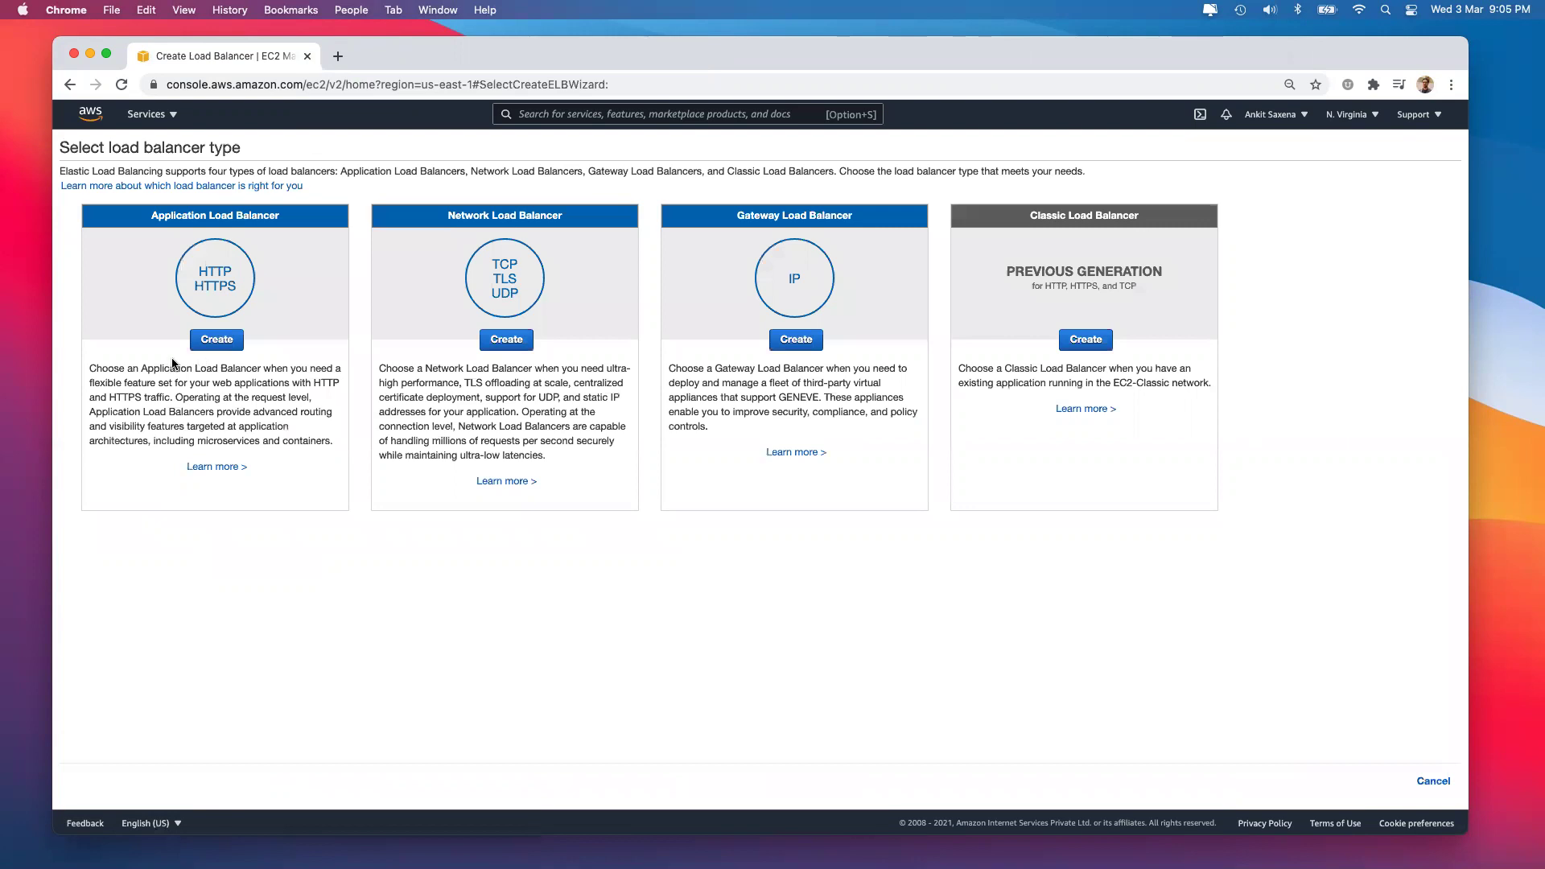
left_click(215, 338)
left_click(397, 255)
type("webs")
type("erbe")
key("BackSpace")
key("BackSpace")
type("ver")
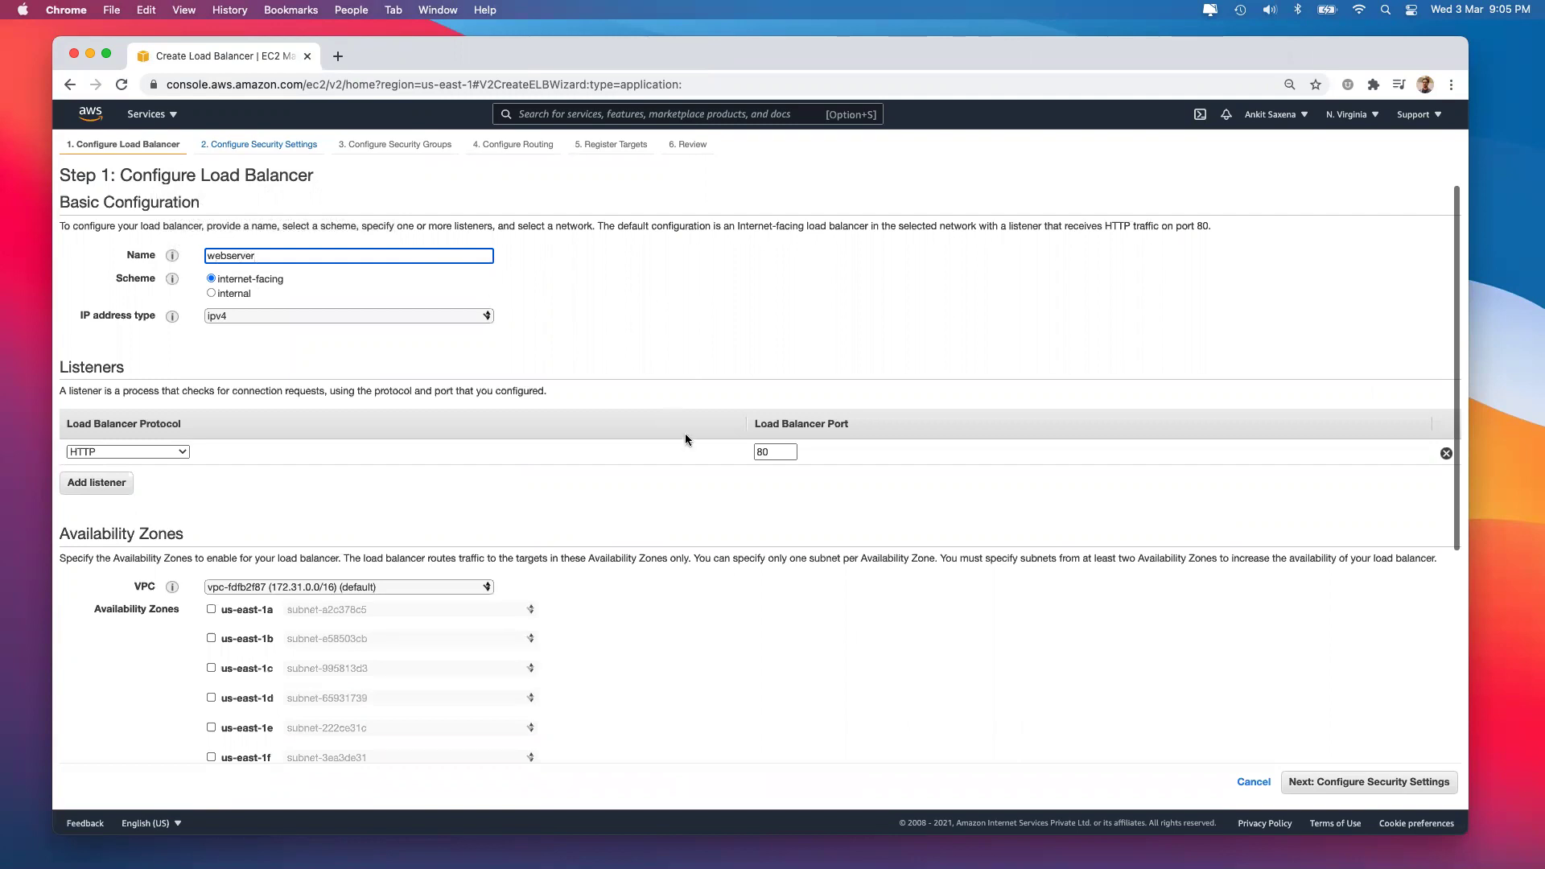
Enable availability zones us-east-1e and us-east-1f without the Global Accelerator add-on, and continue to the load balancer's security group configuration.
scroll(342, 555, "down", 3)
left_click(211, 603)
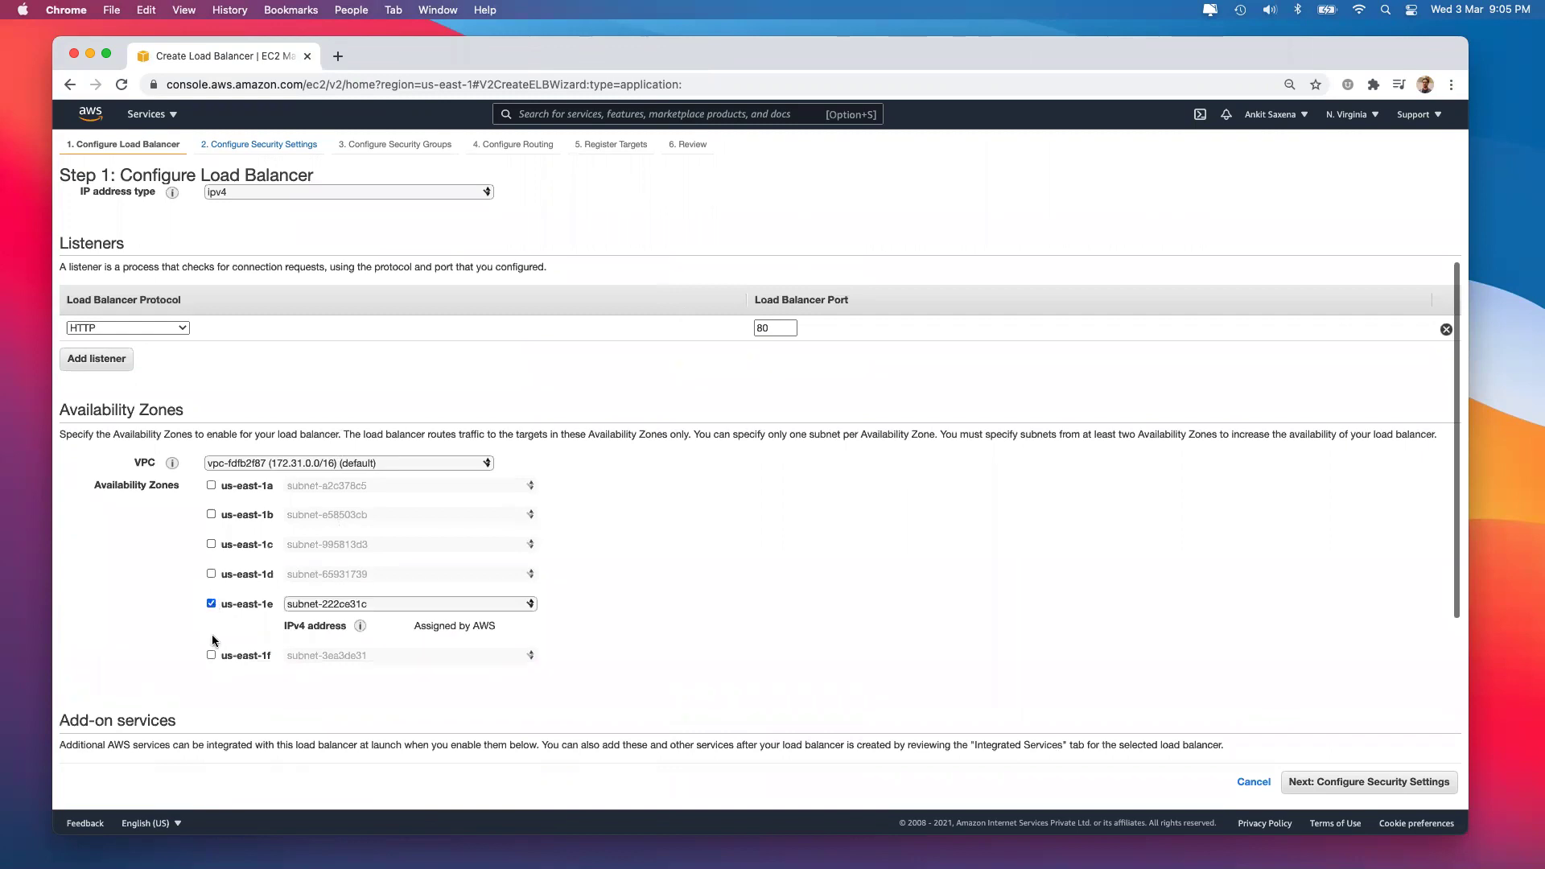
left_click(212, 655)
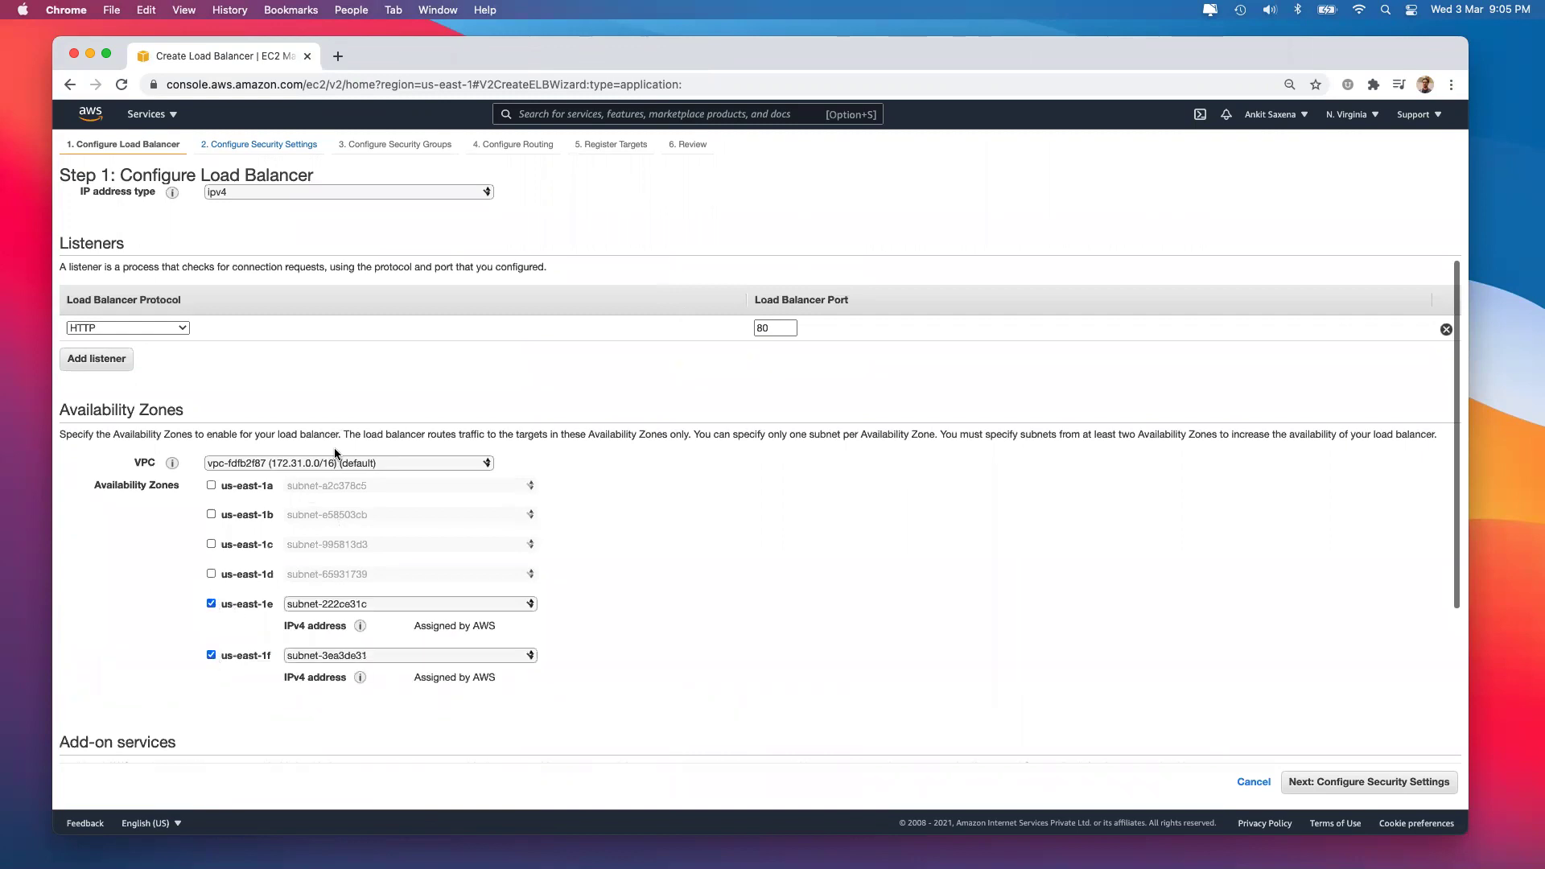
scroll(538, 485, "down", 5)
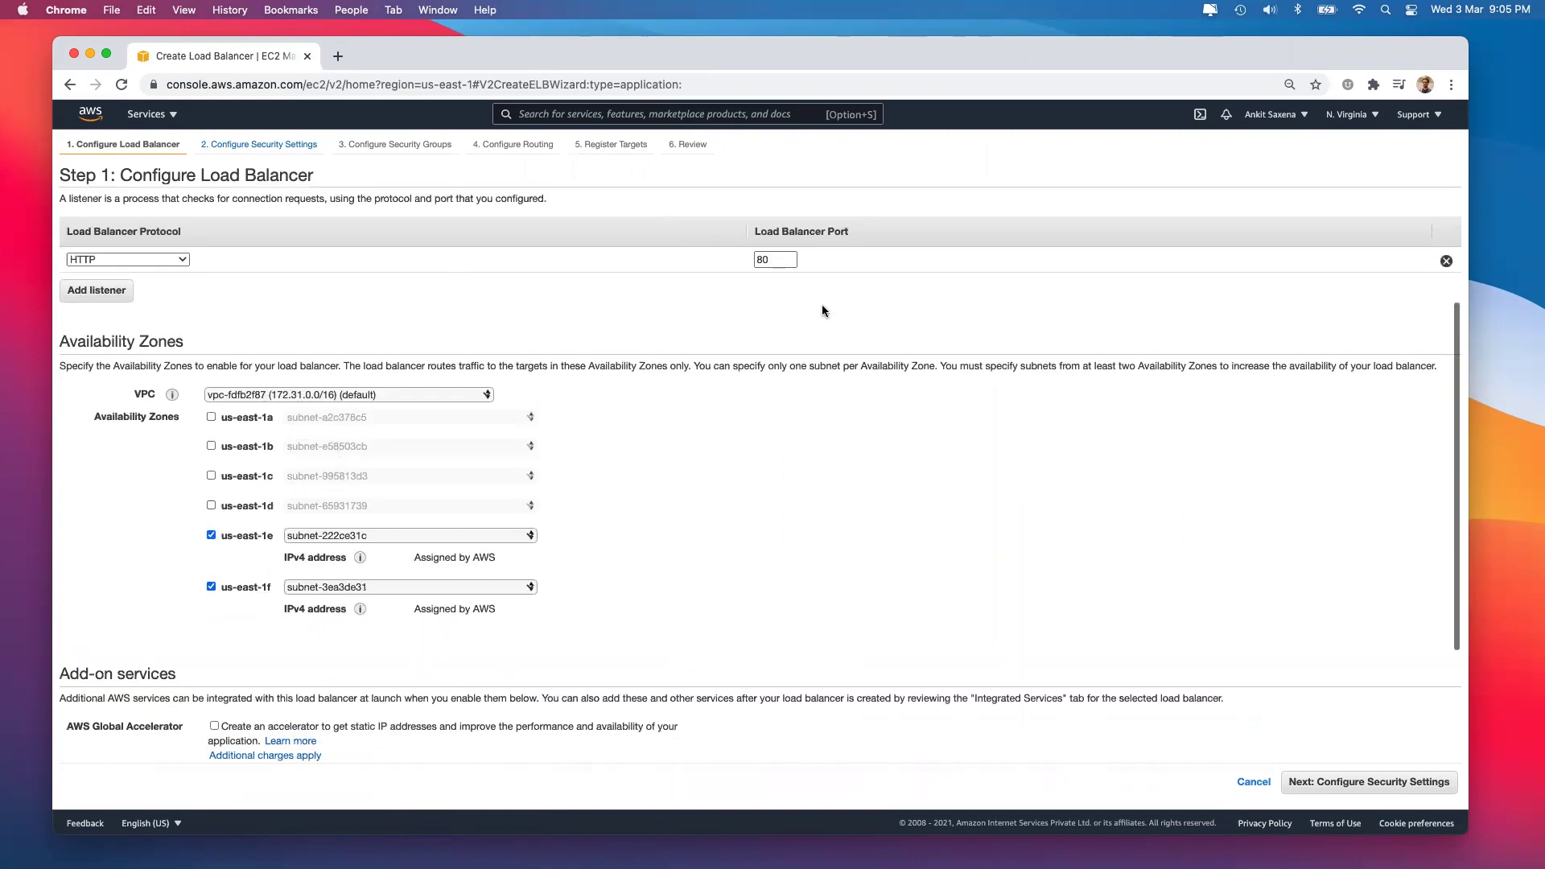
left_click(215, 545)
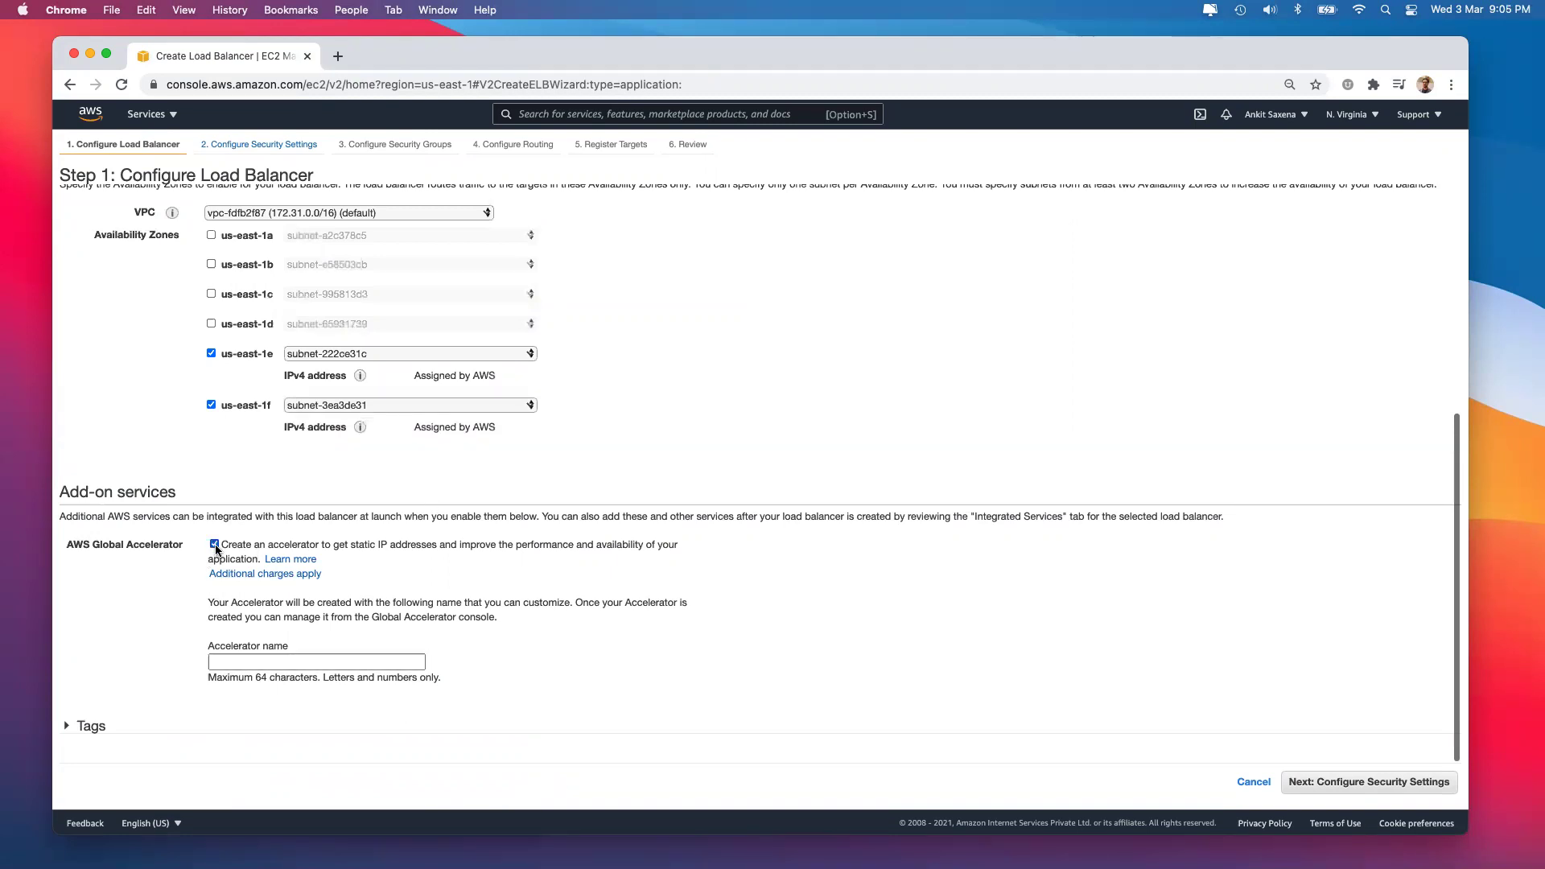
left_click(215, 545)
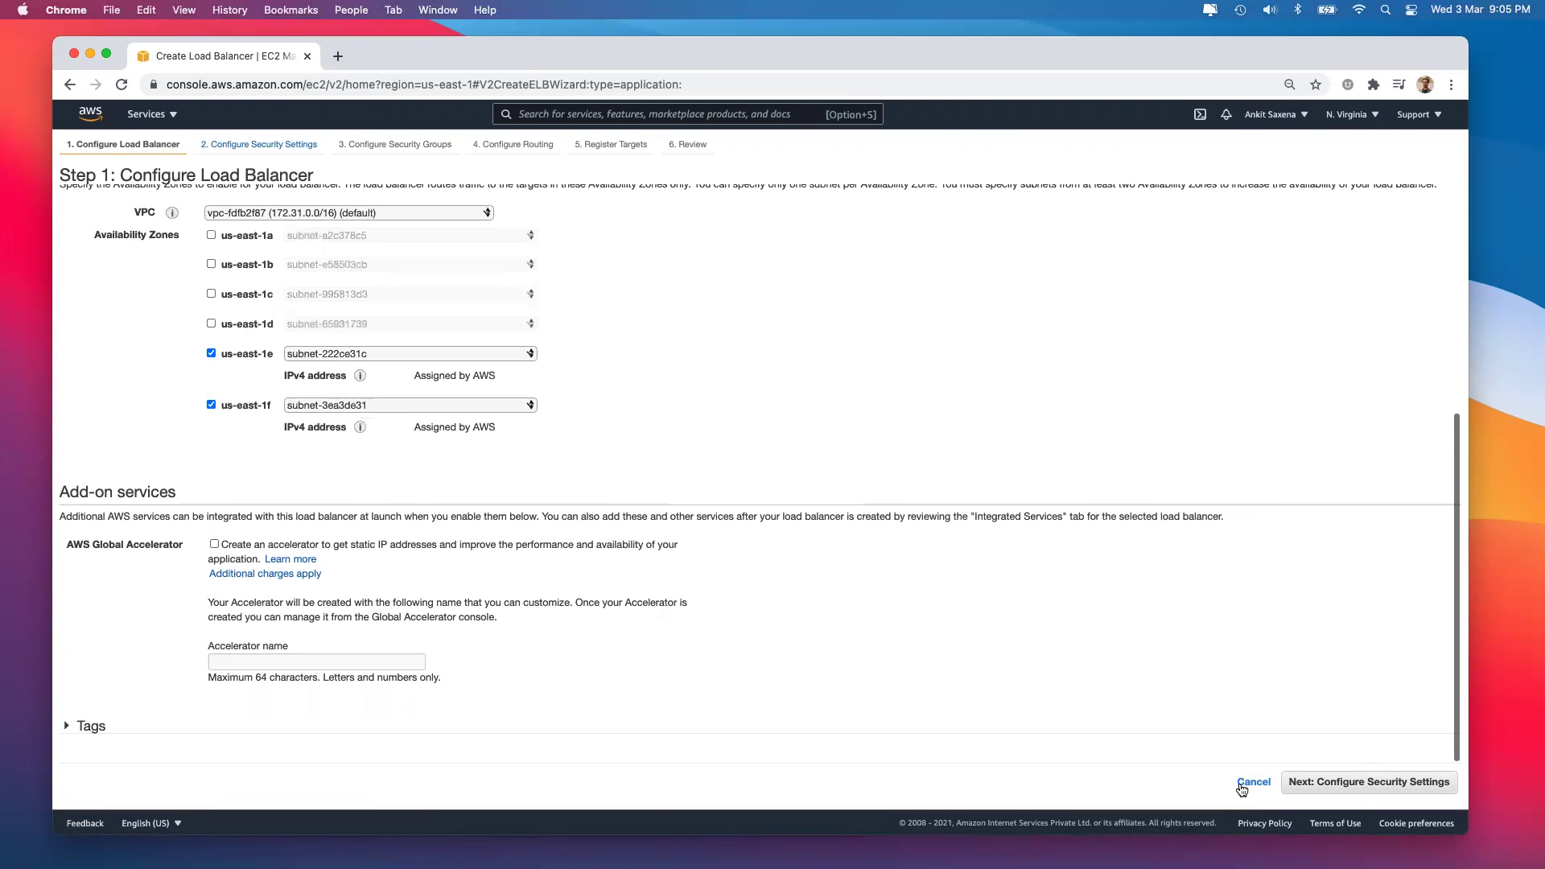
left_click(1329, 779)
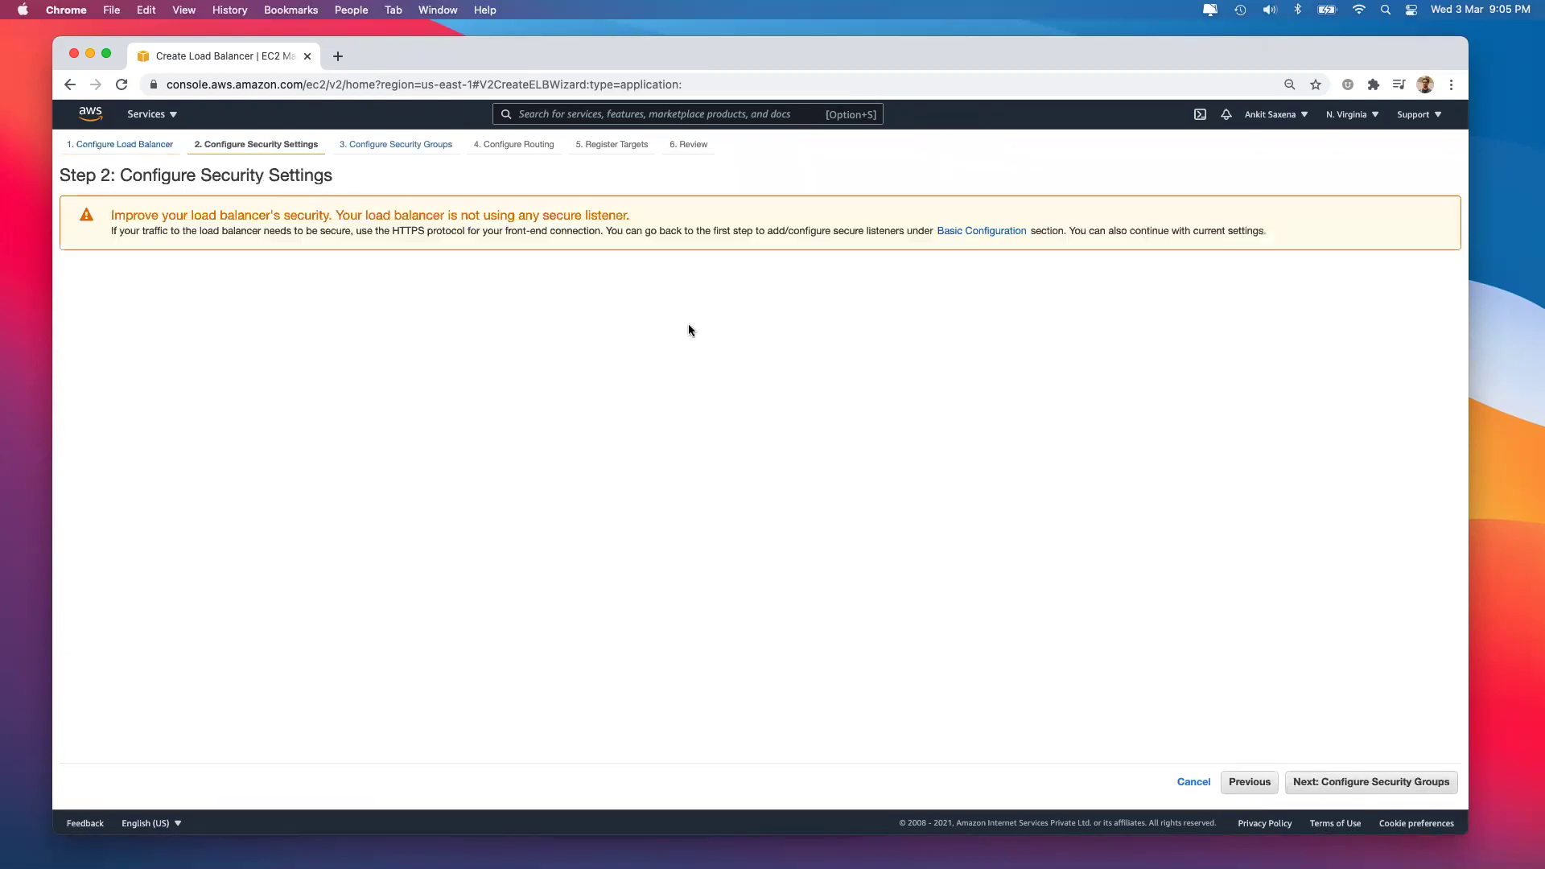
left_click(1320, 782)
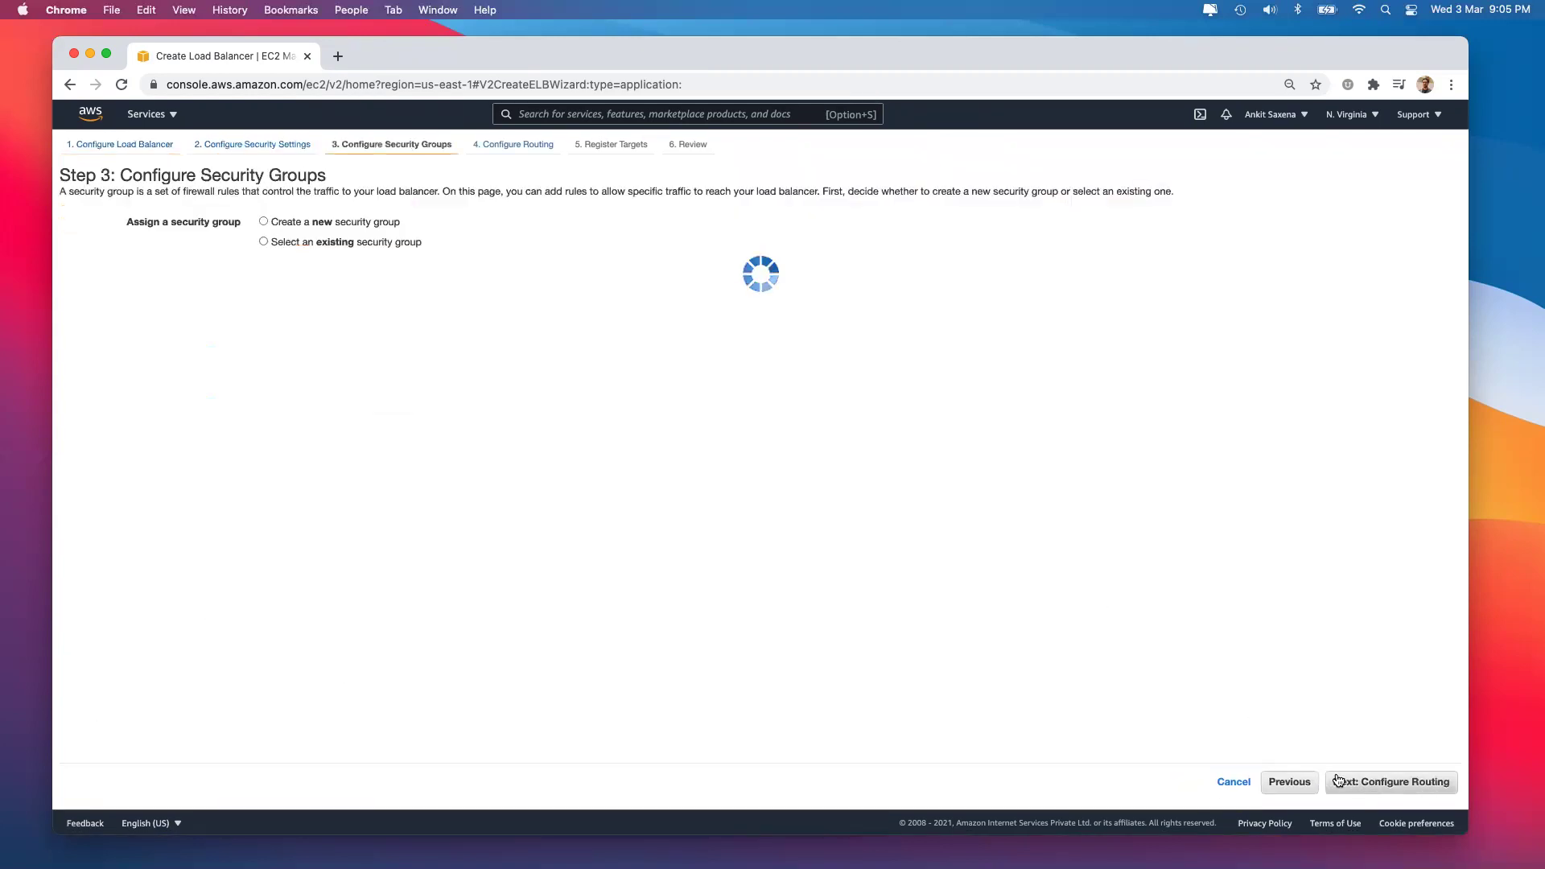
Define a new security group webser-securityGroup, described as "Enable port 80", with source Anywhere for TCP port 80, and continue to routing.
left_click(303, 223)
left_click(388, 266)
left_click_drag(388, 265, 213, 263)
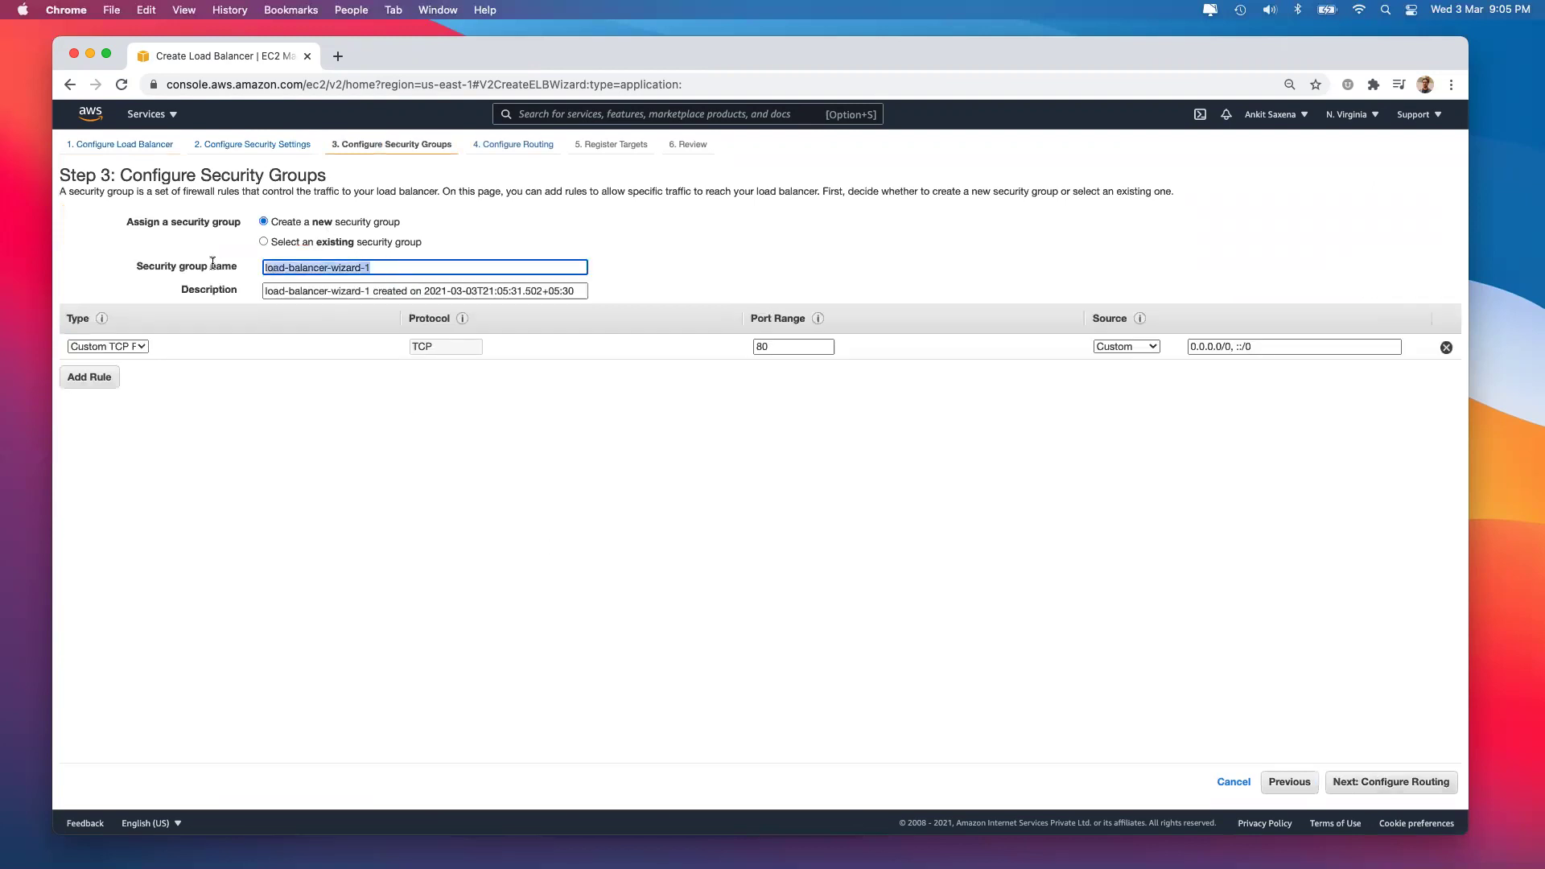
type("w")
key("BackSpace")
type("webser-securityGroup")
key("Tab")
type("Enable por")
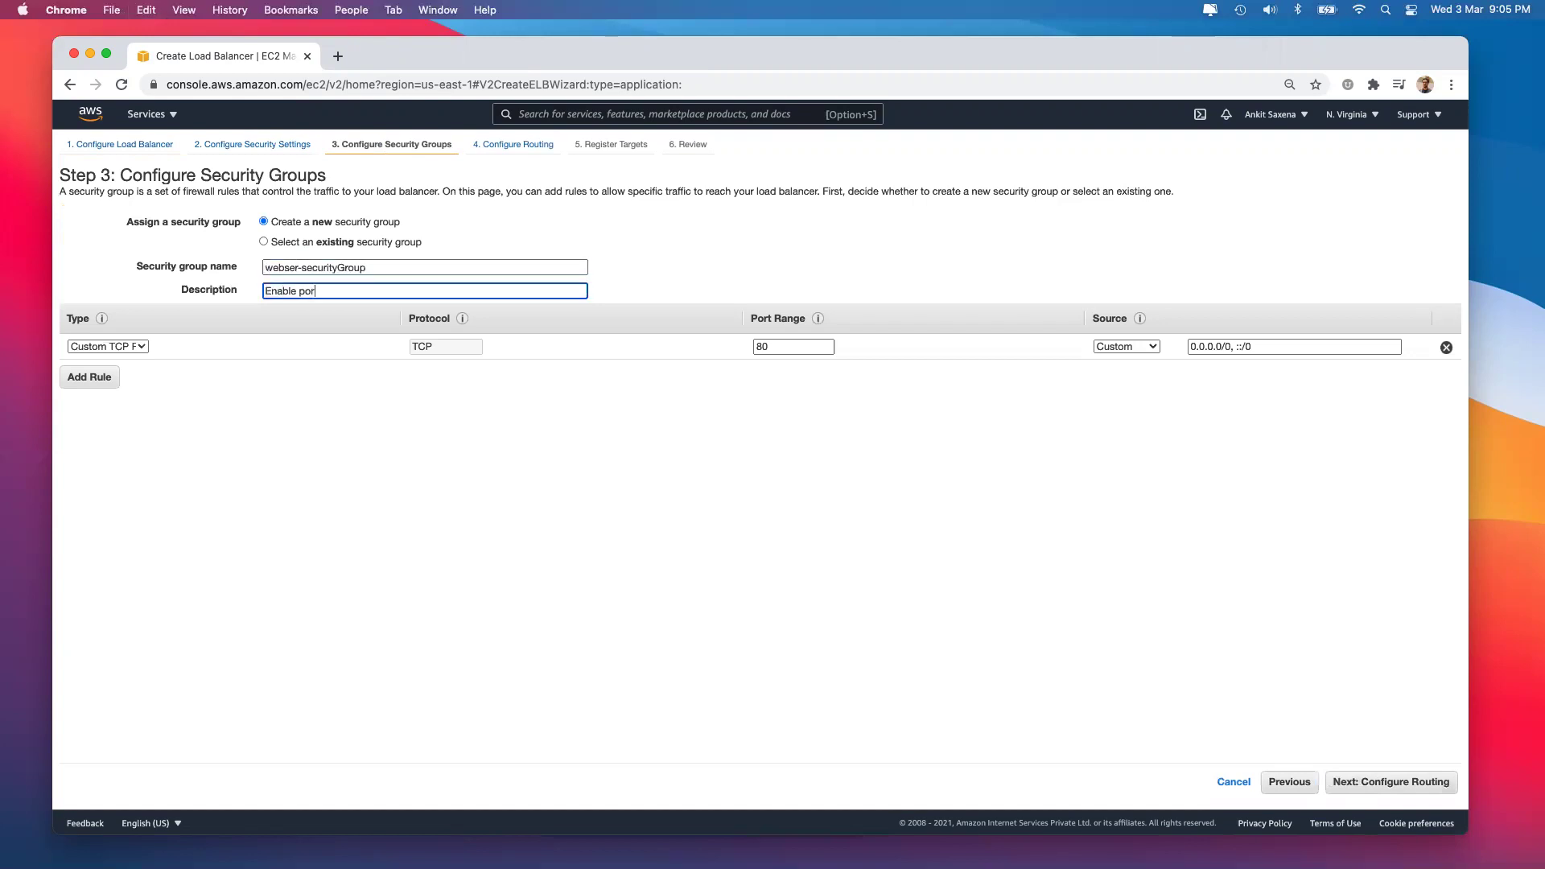
type("t 80")
left_click(1116, 346)
left_click(1127, 364)
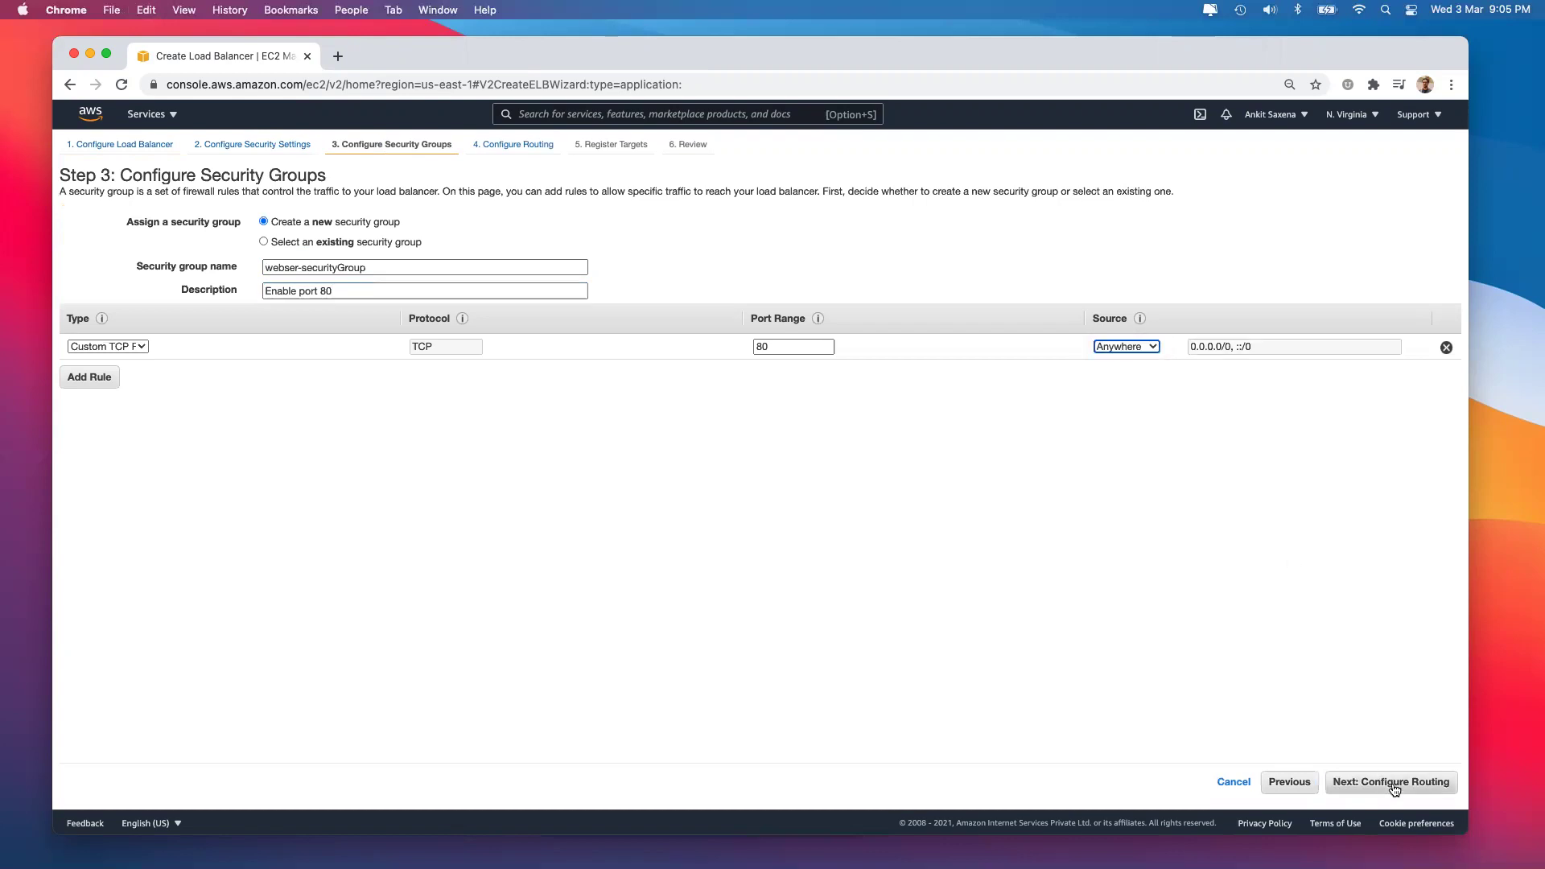
left_click(1393, 785)
Name the new target group webserver-website, keep Instance as its target type, and continue to target registration.
left_click(277, 291)
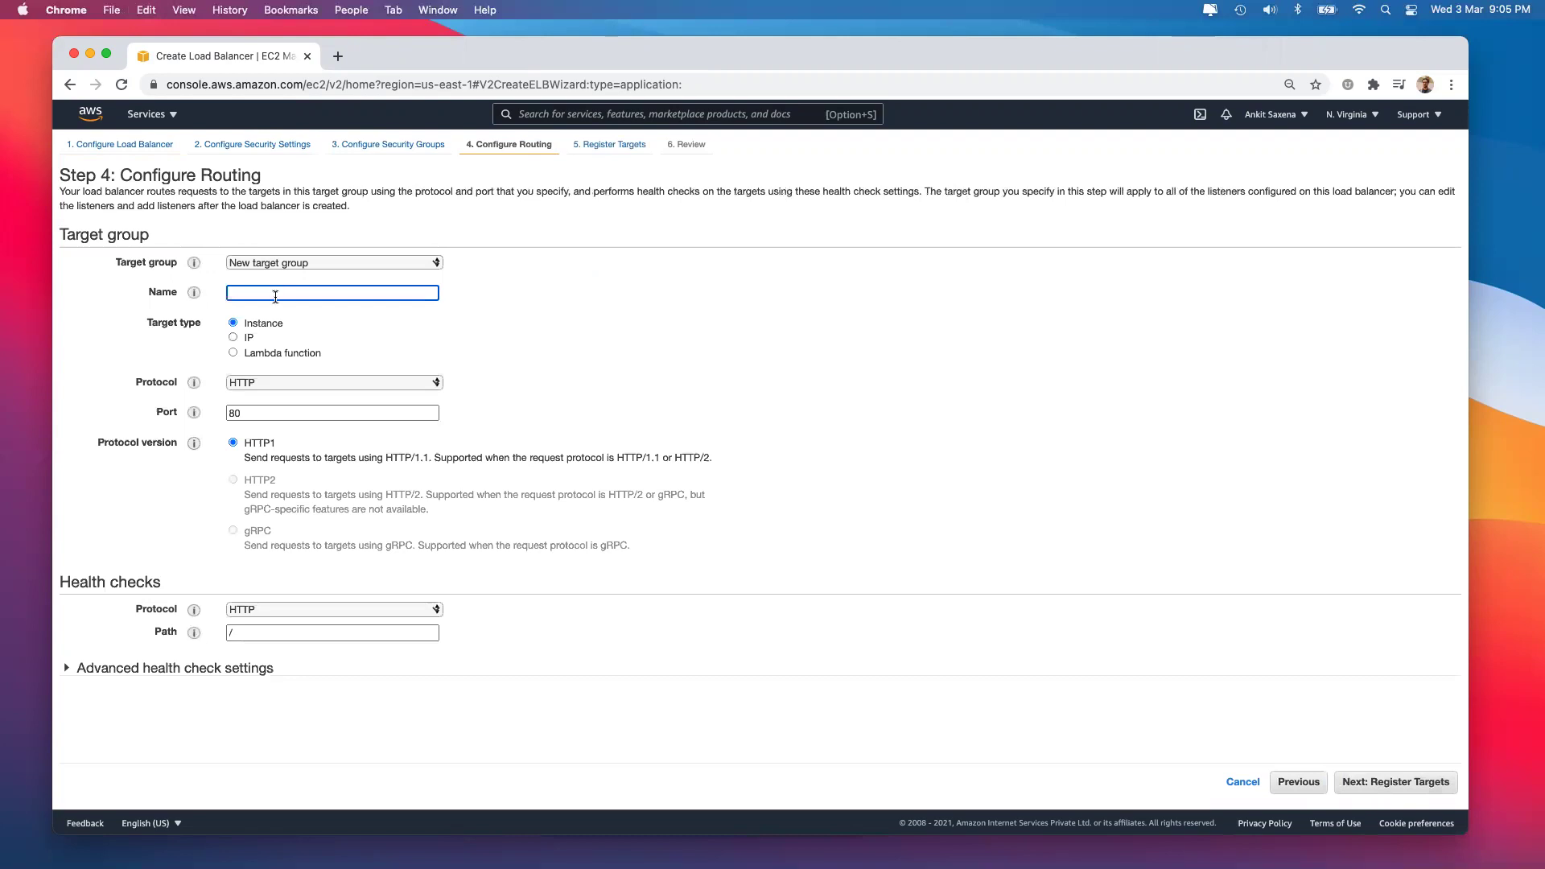
type("webser")
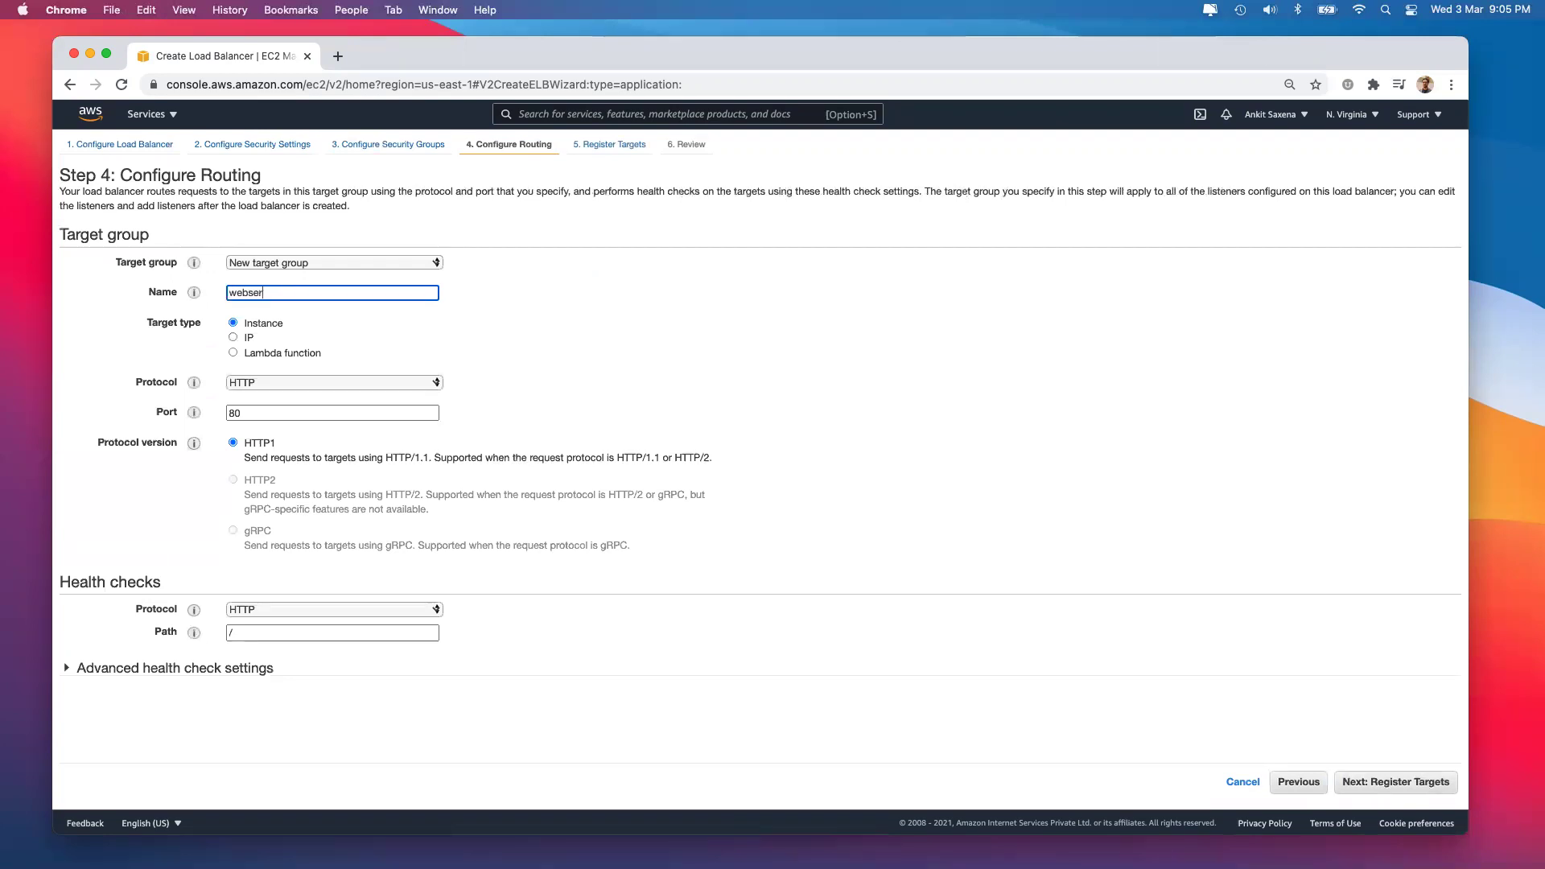
type("ver-website")
left_click(233, 353)
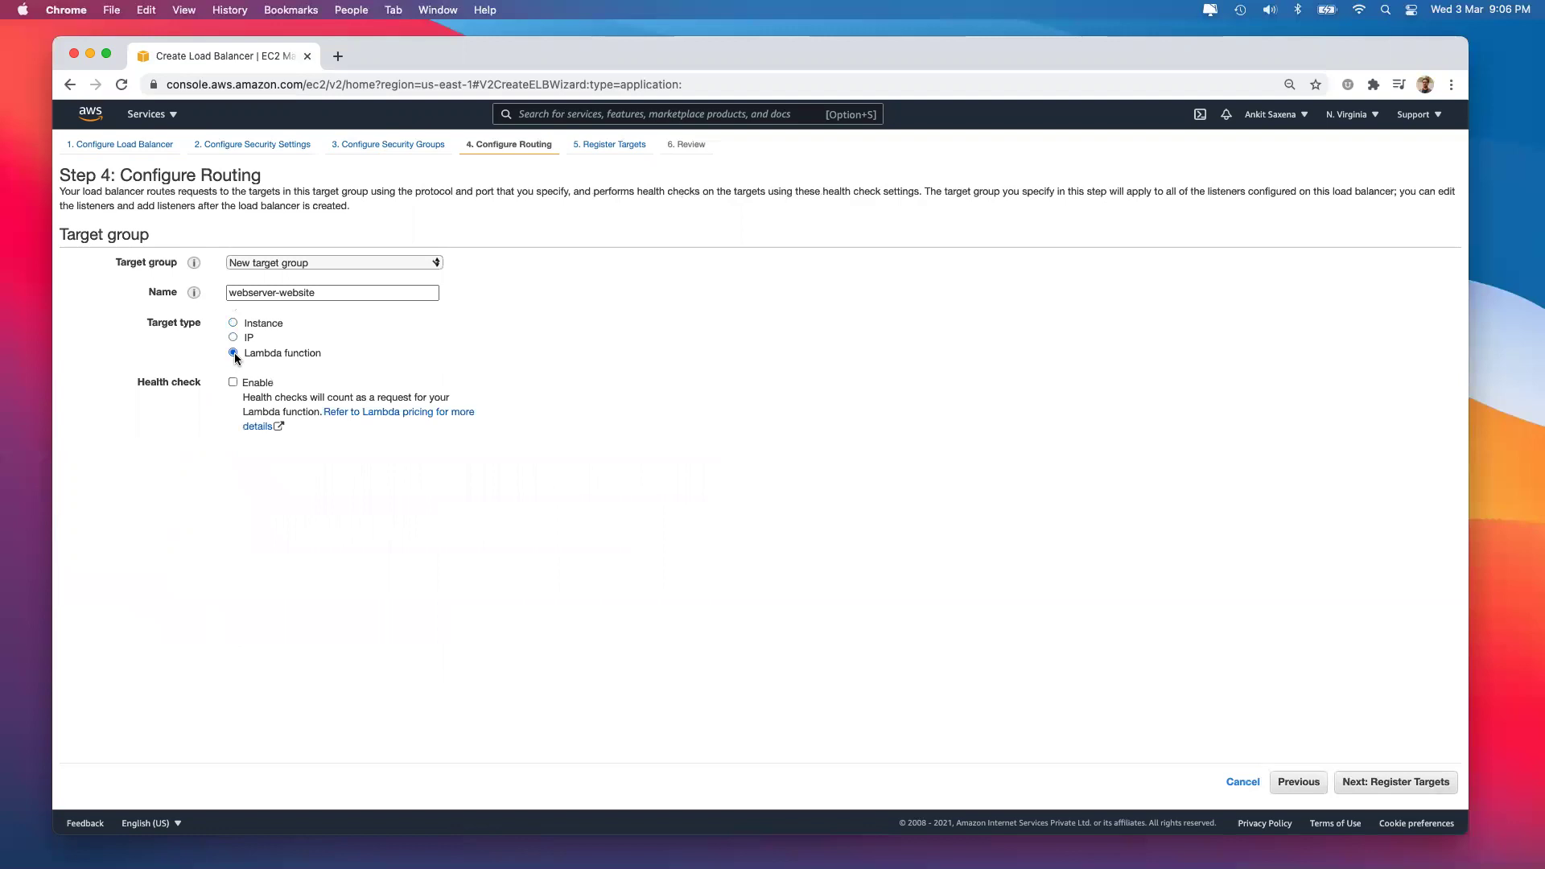
left_click(233, 323)
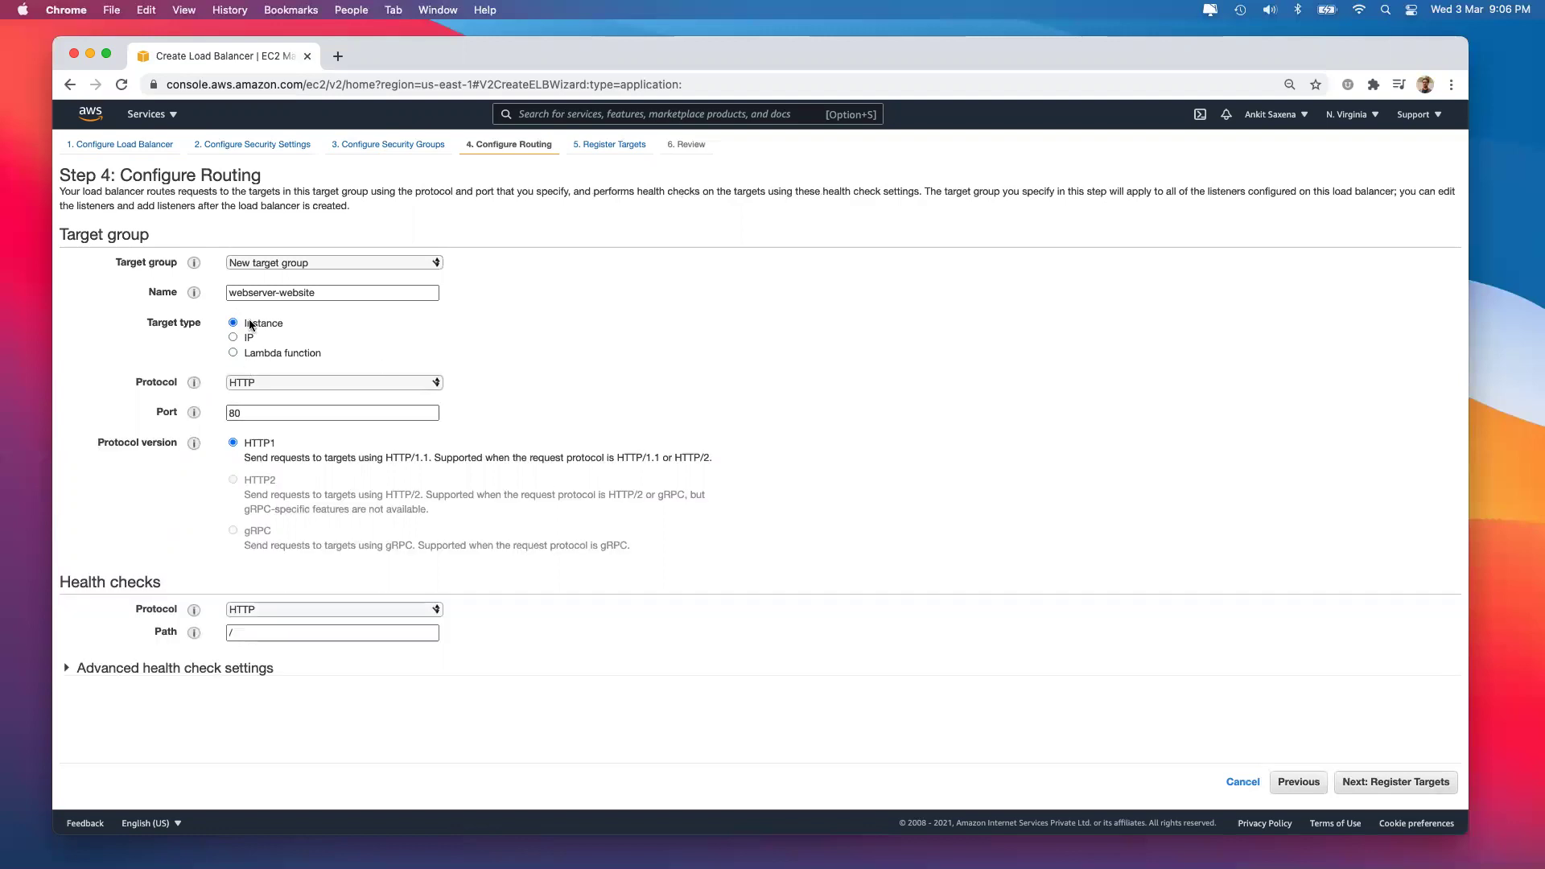
left_click(1395, 781)
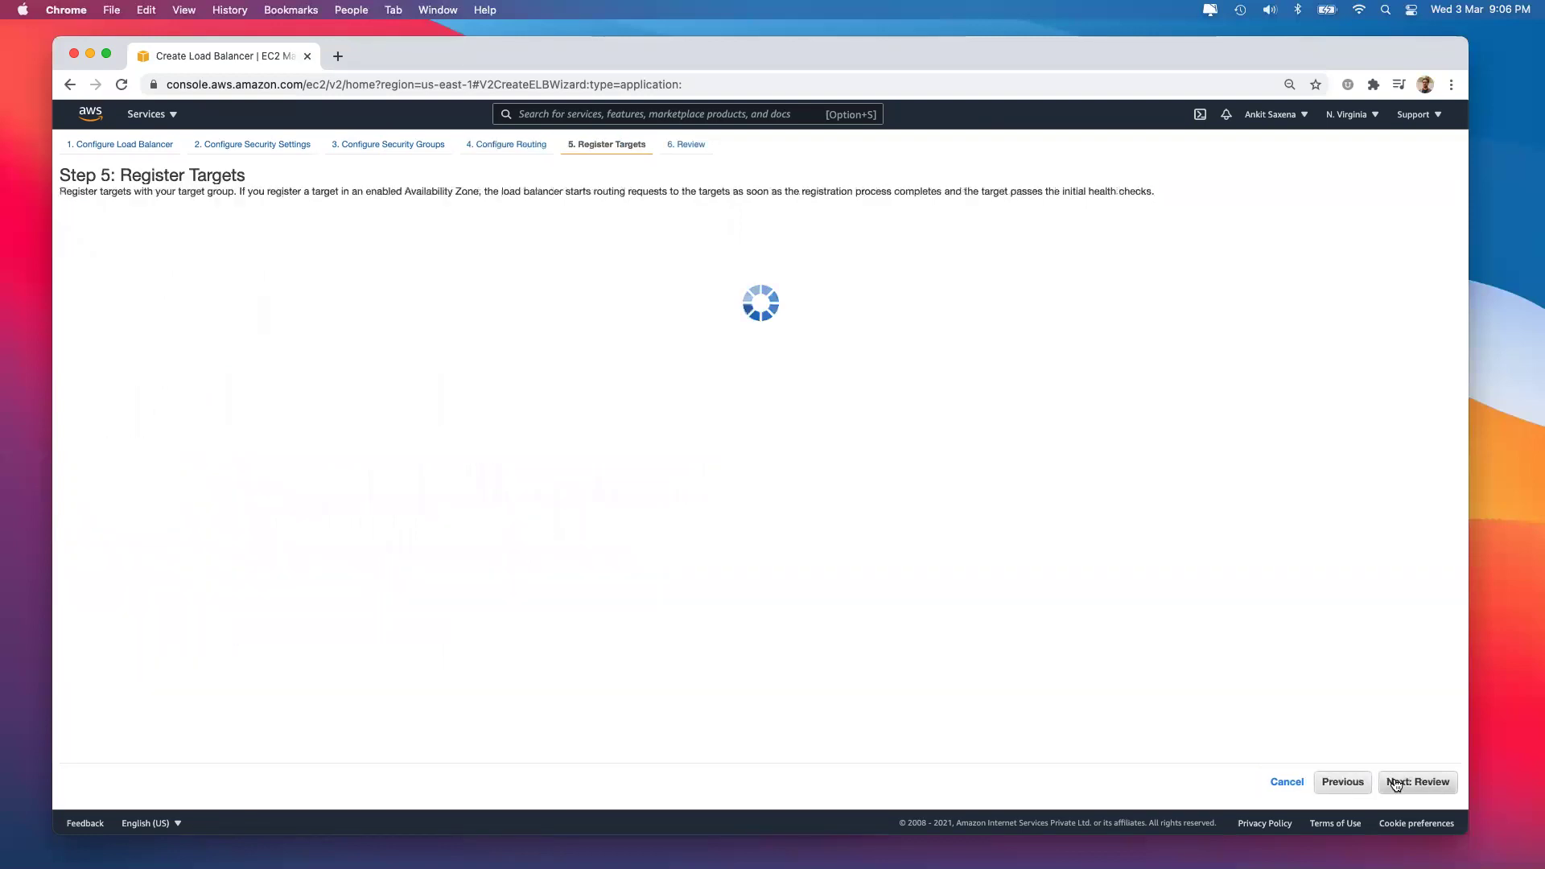
Add the webServer instance to the registered targets on port 80 and go back to the wizard's security settings.
left_click(87, 494)
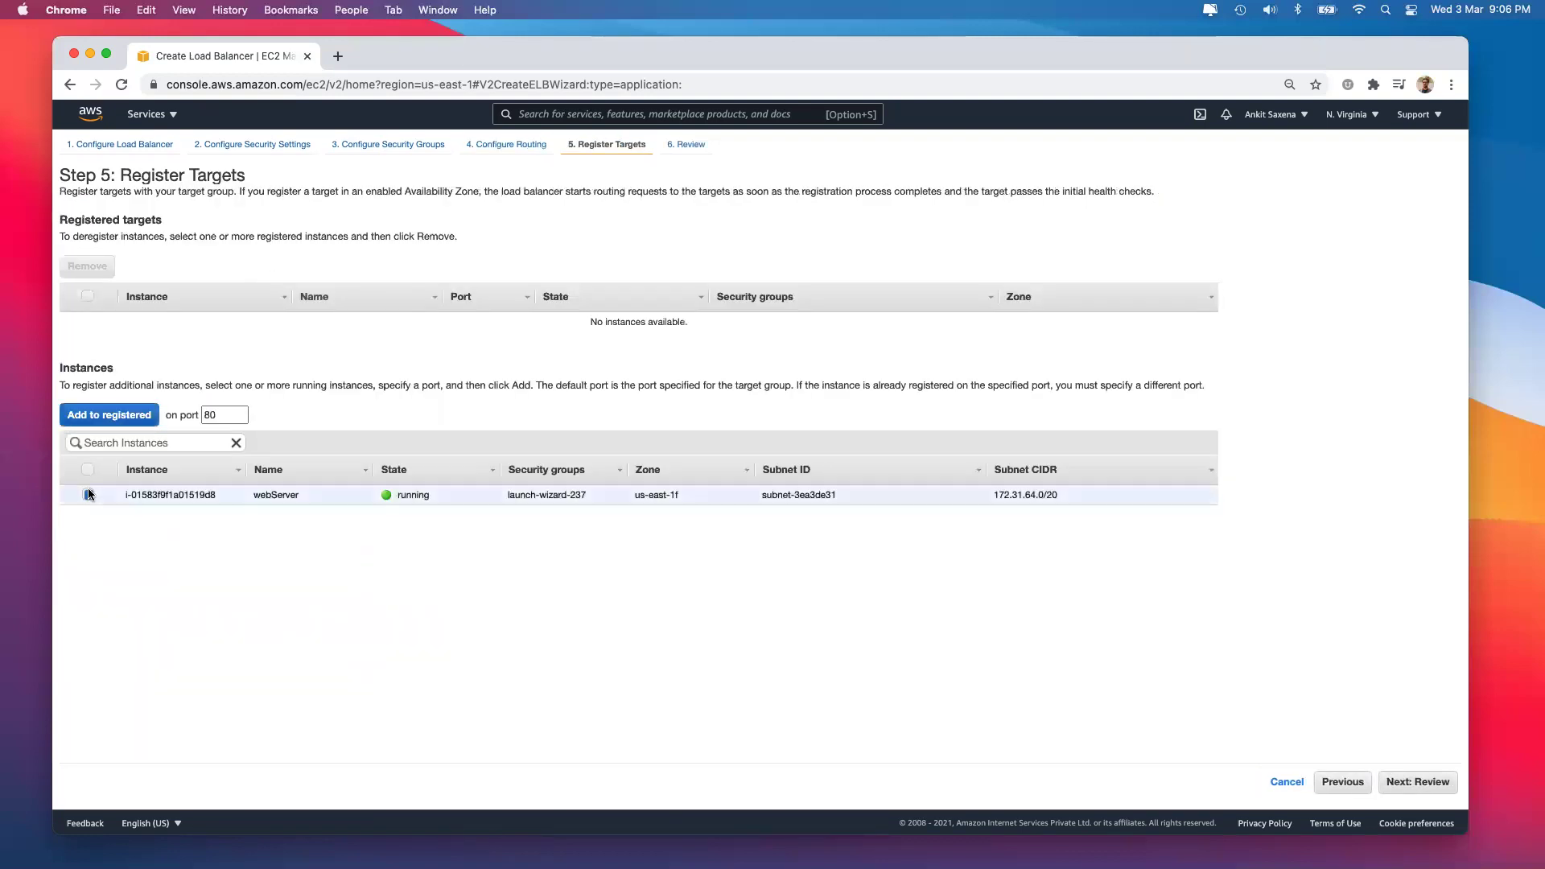
left_click(91, 416)
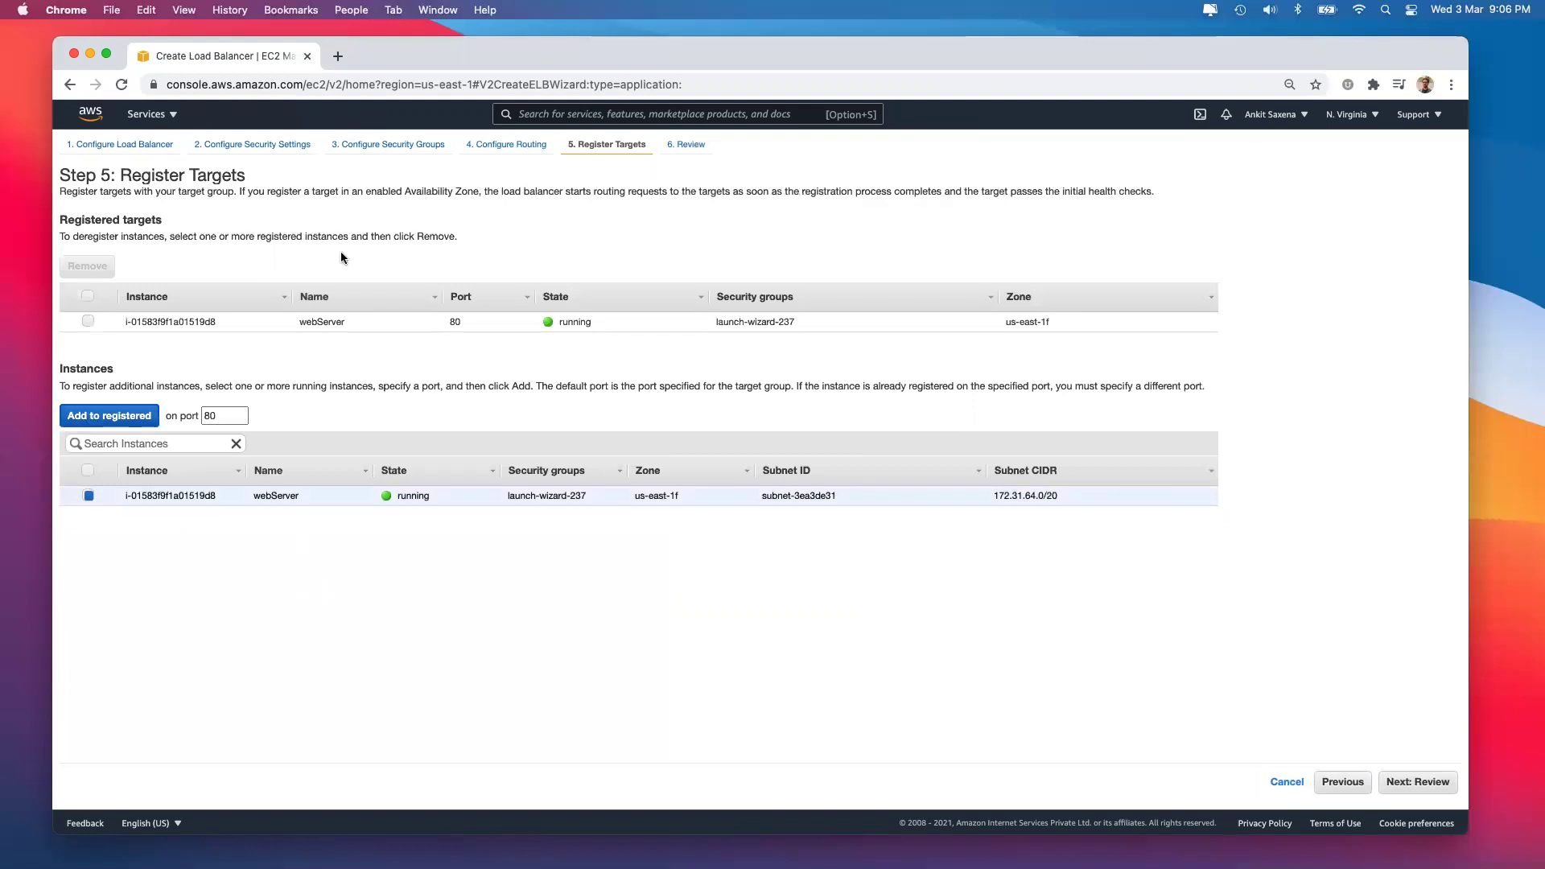
left_click(252, 148)
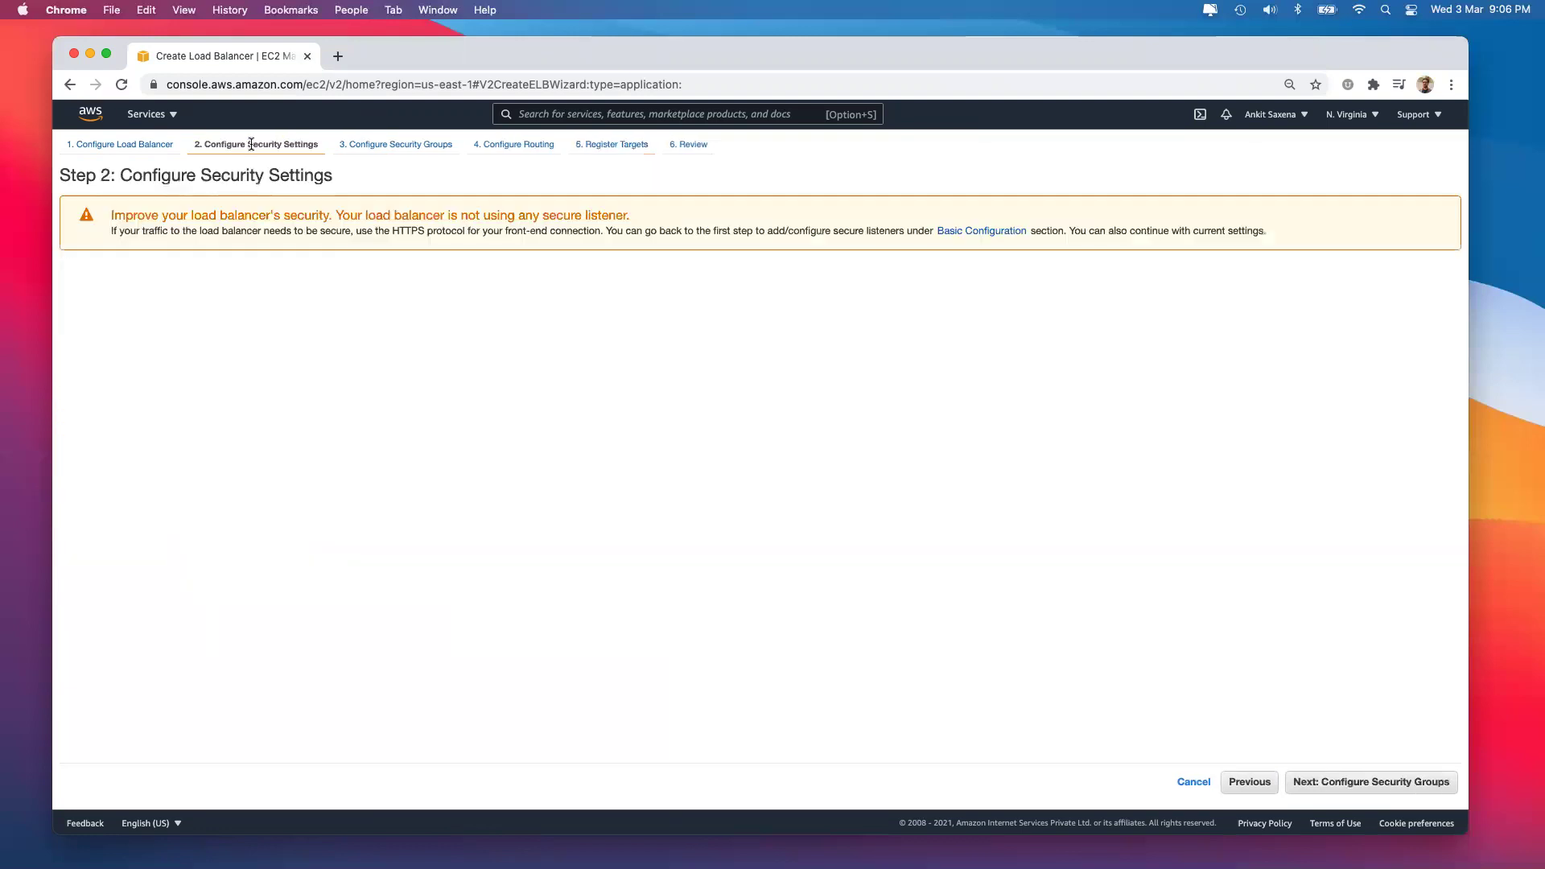
Review the load balancer's listener and availability zone settings, the routing configuration and the registered targets in the wizard.
left_click(121, 145)
scroll(264, 640, "down", 5)
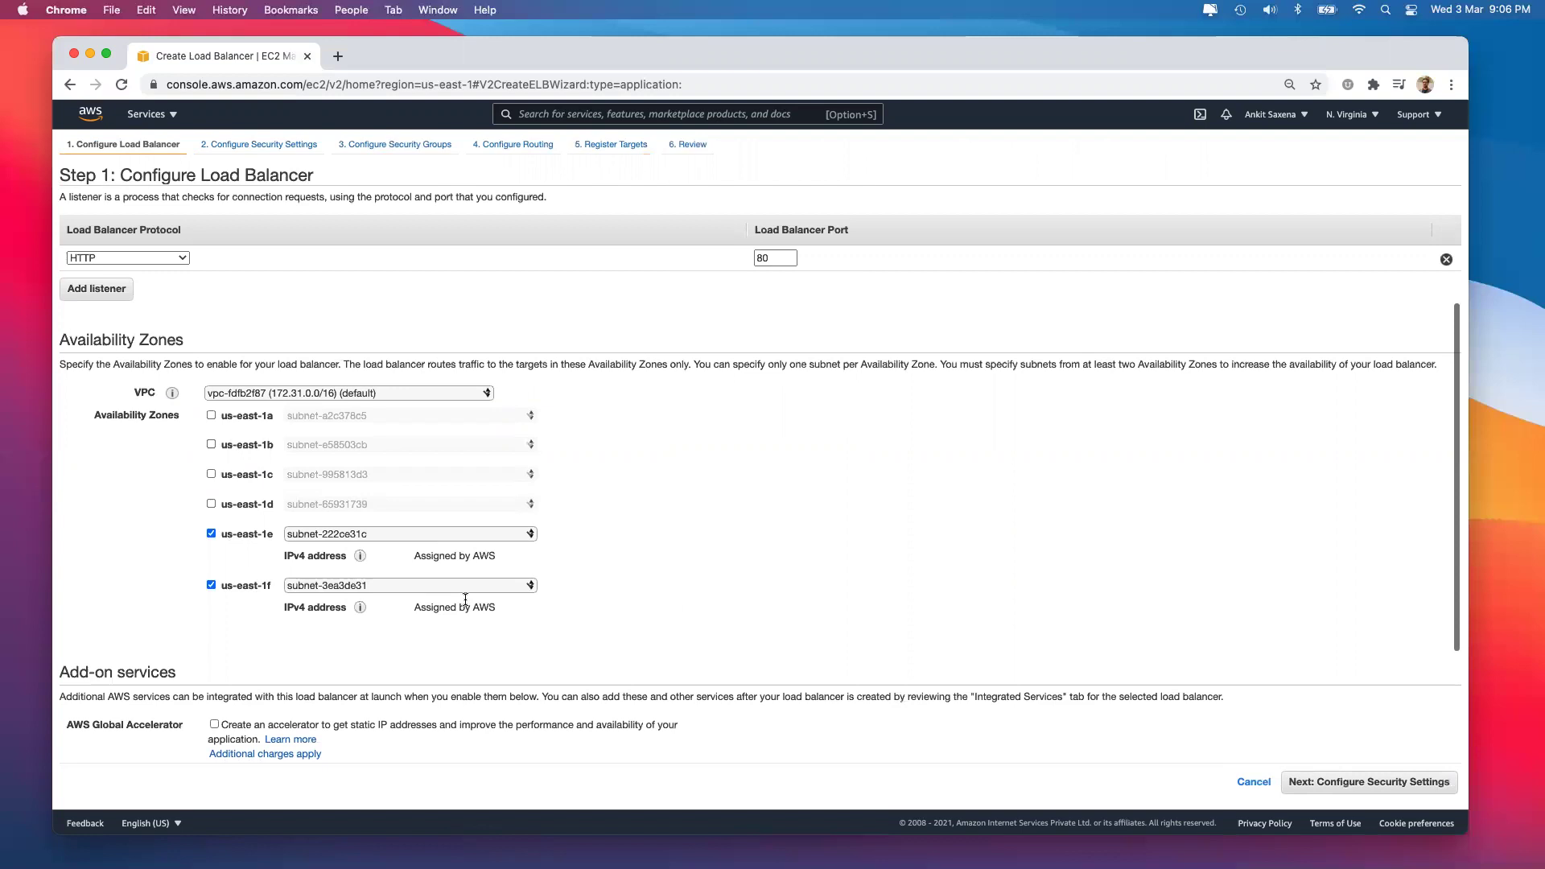
left_click(513, 145)
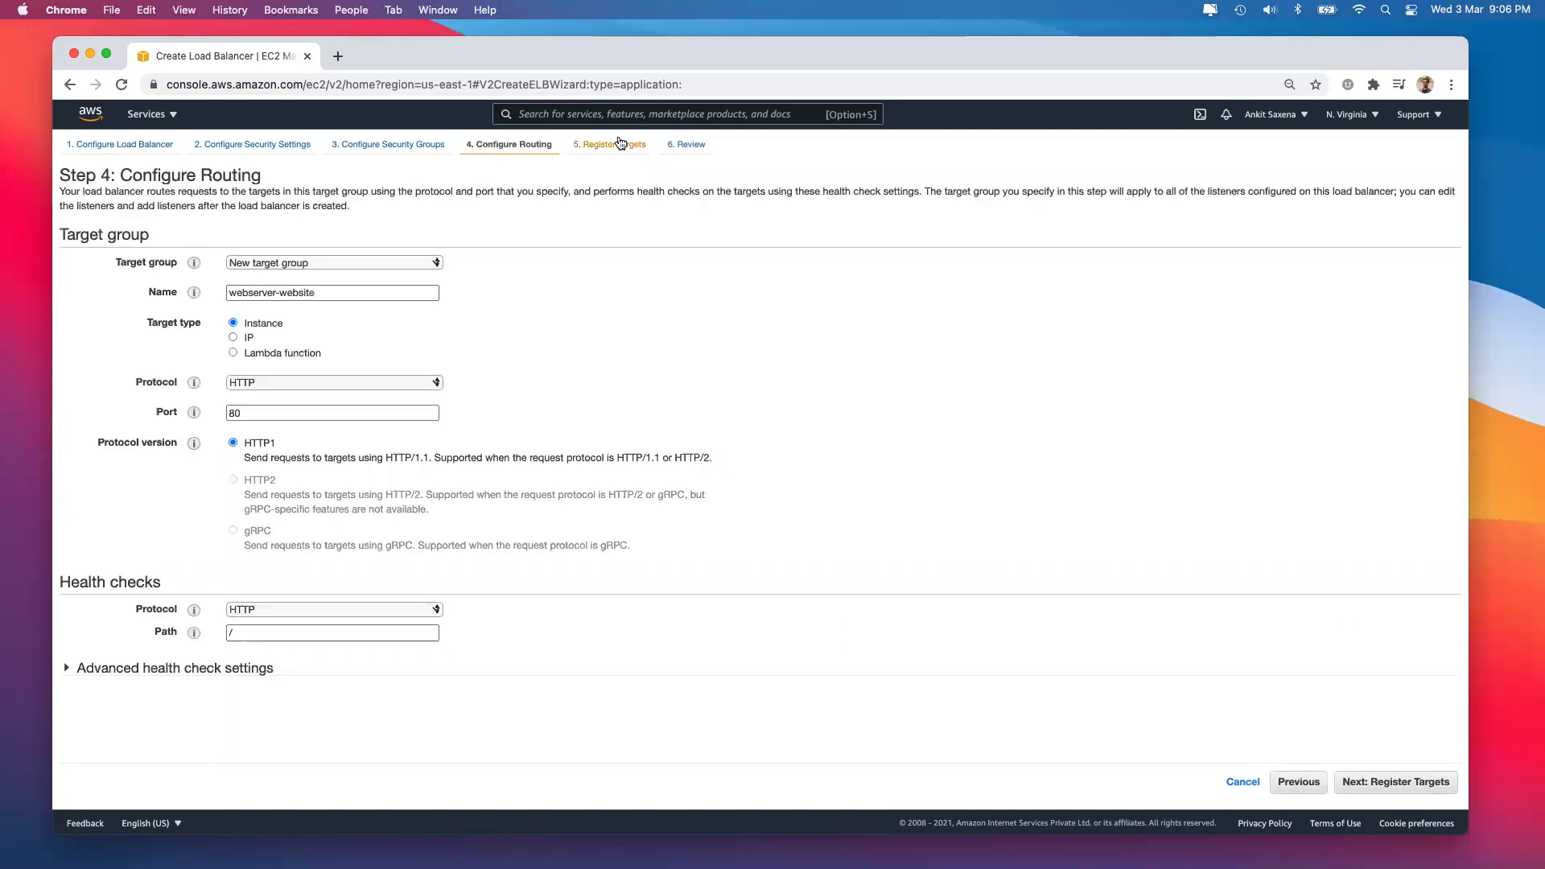
left_click(620, 144)
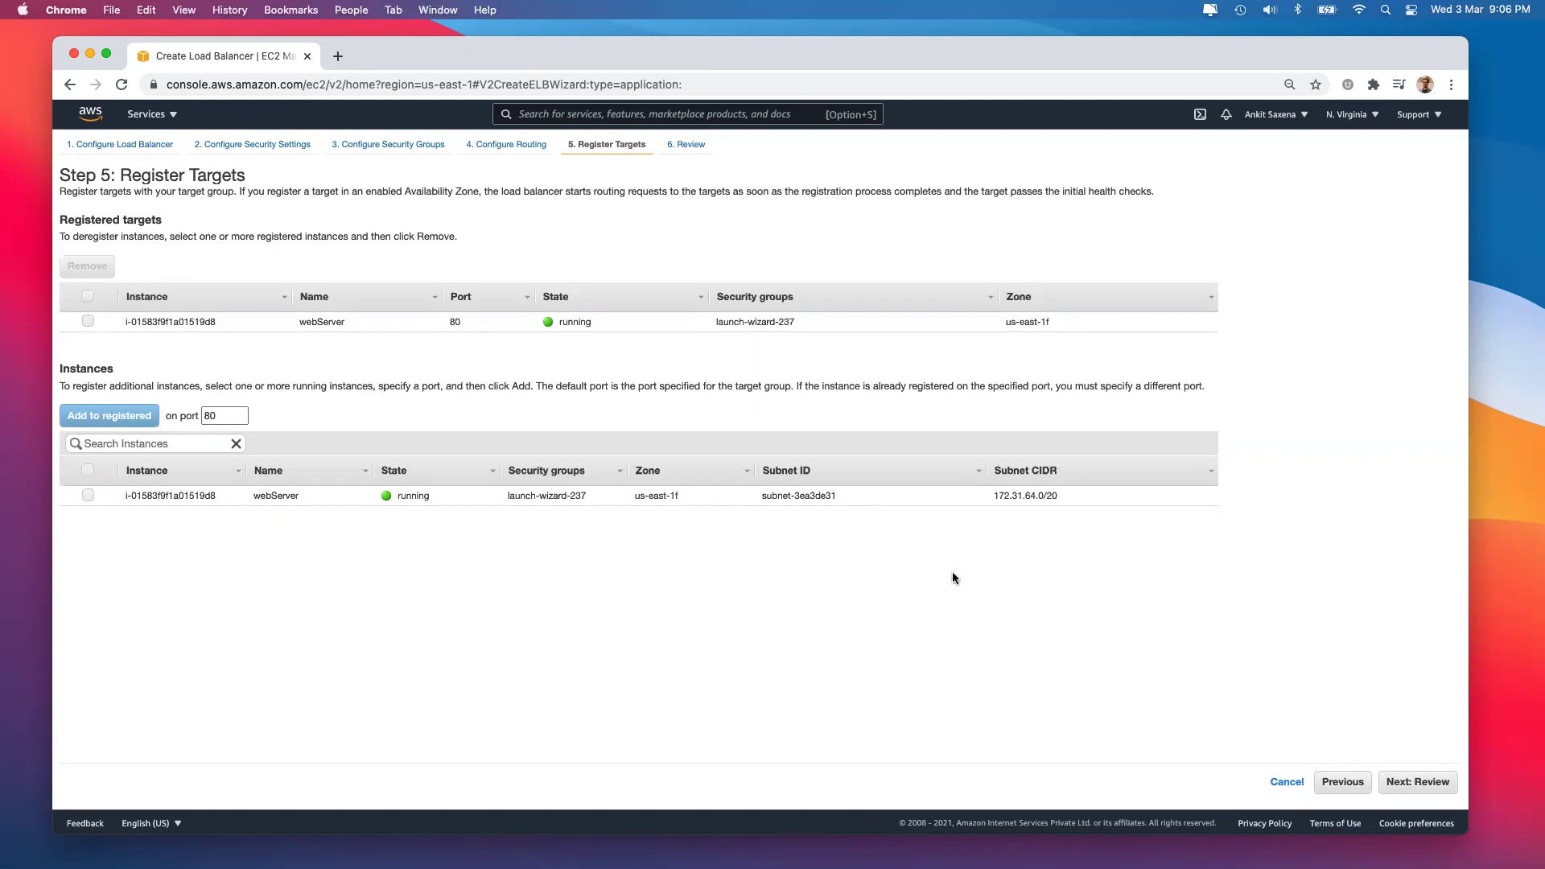
Continue to the review, create the webserver load balancer and return to the load balancers list.
left_click(1410, 781)
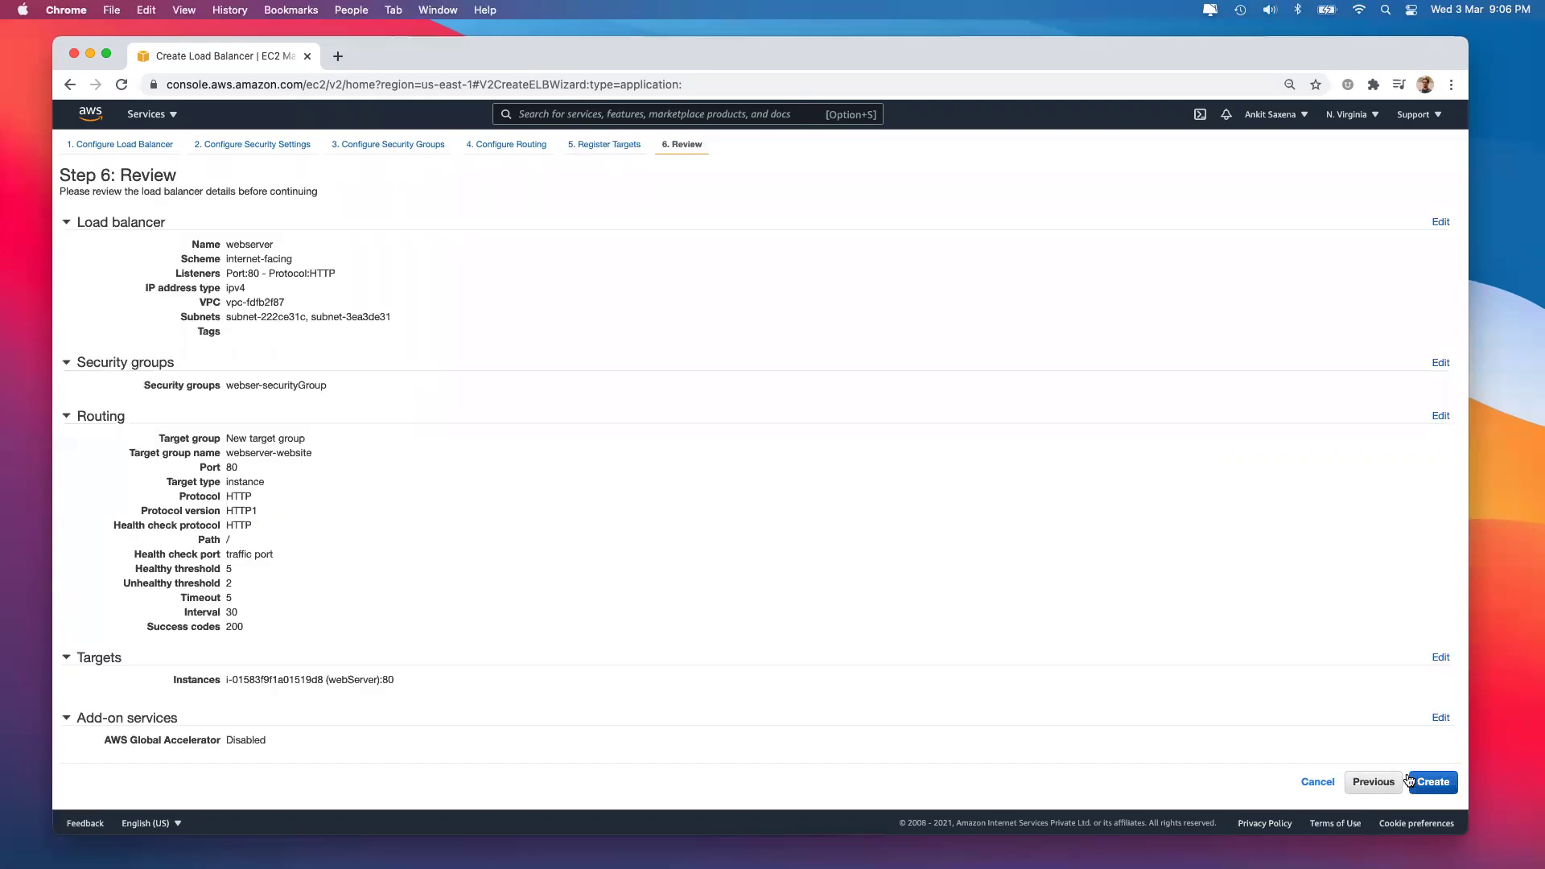
left_click(1426, 781)
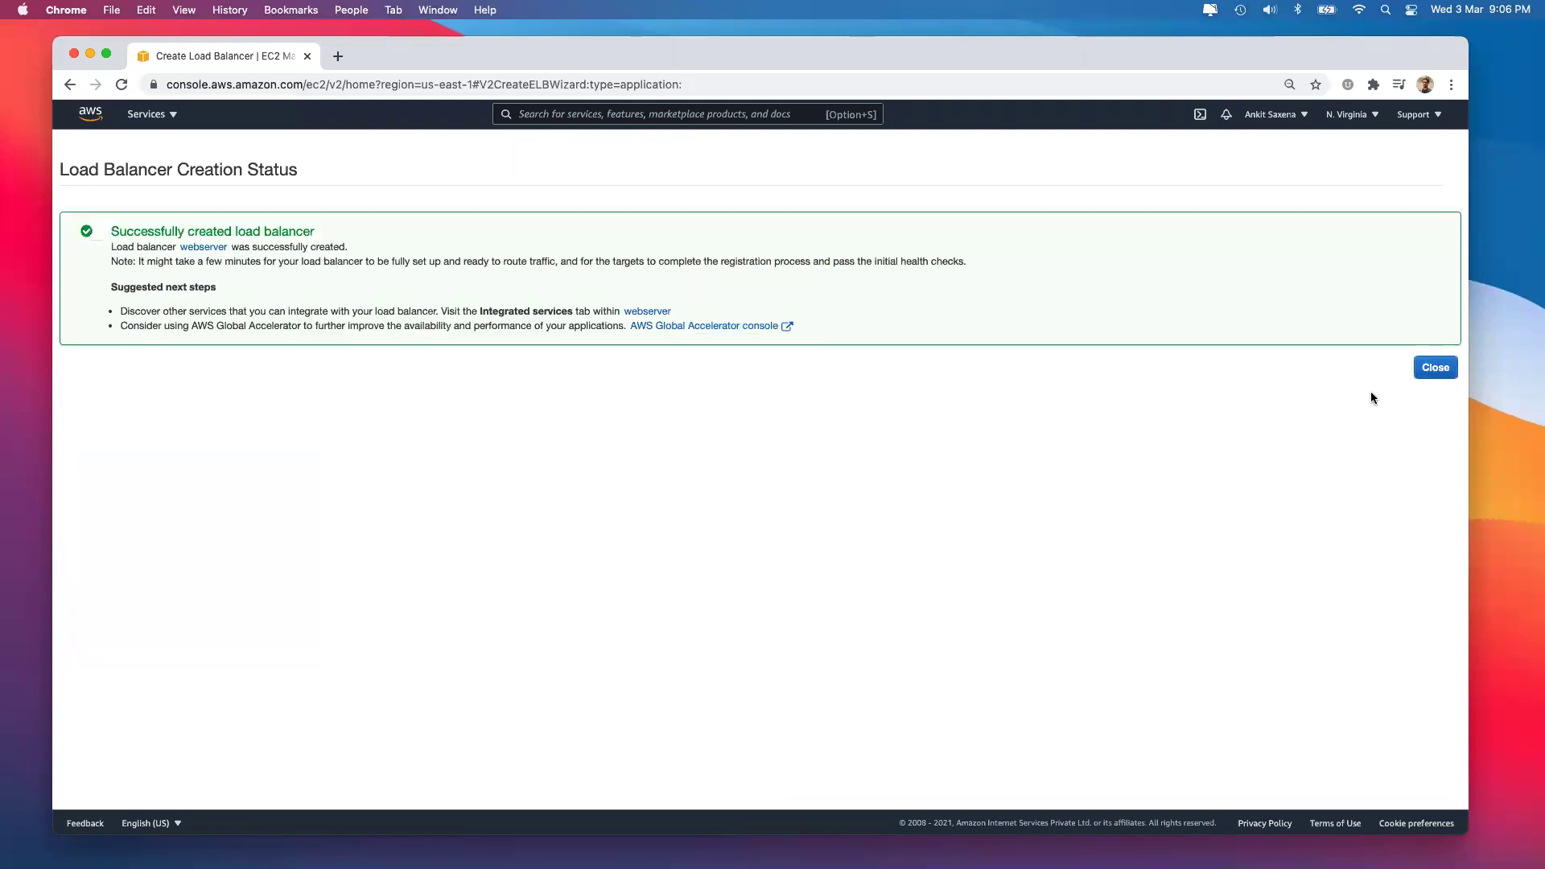
left_click(1429, 370)
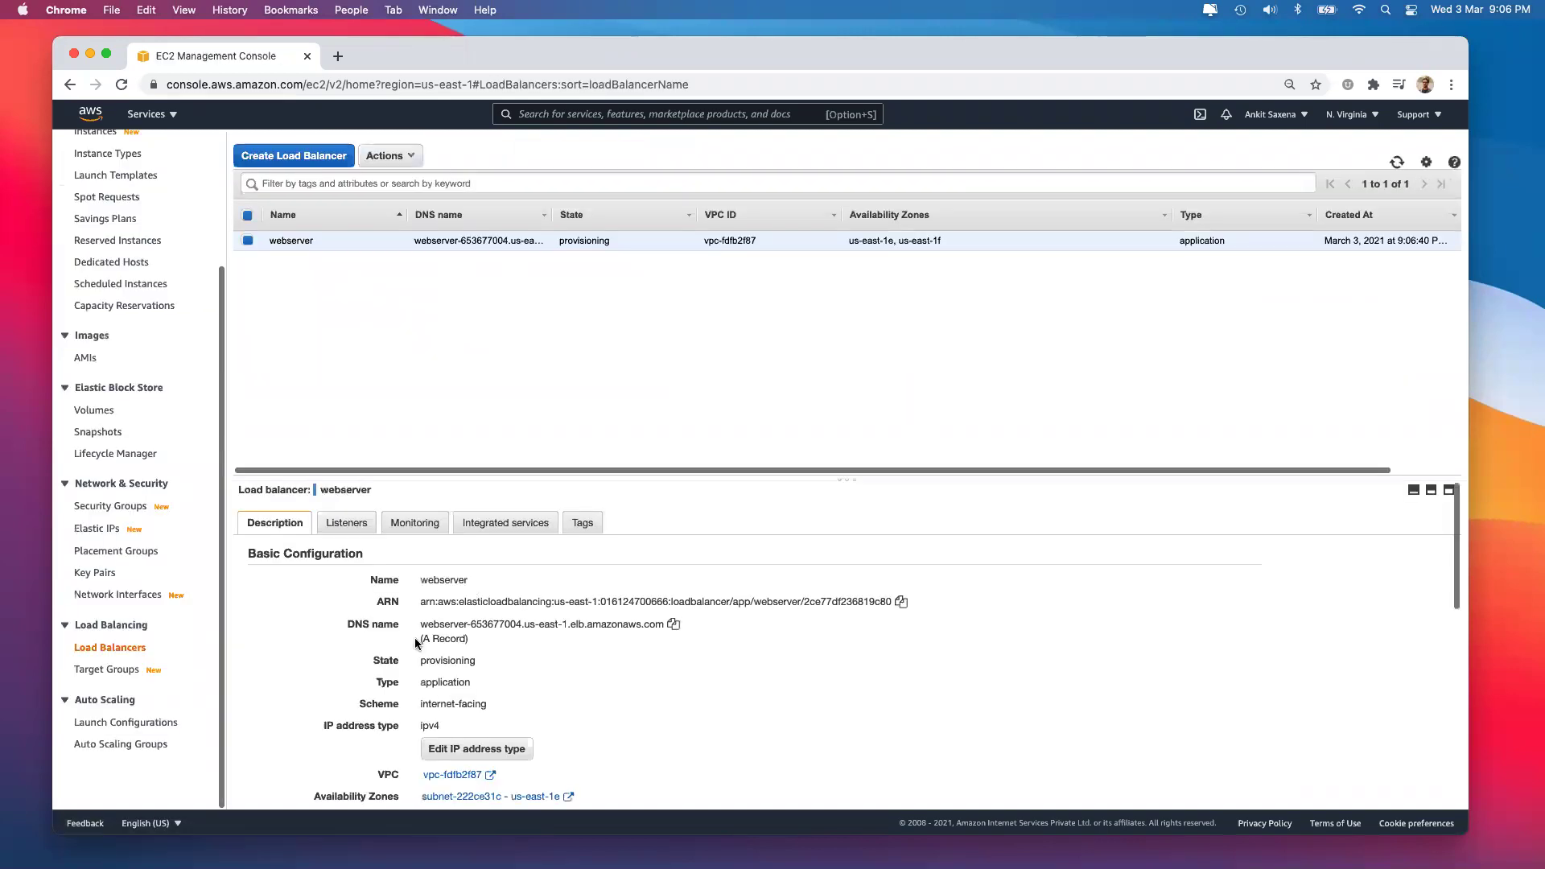
Copy the webserver load balancer's DNS name and load it in a new browser tab.
left_click(670, 625)
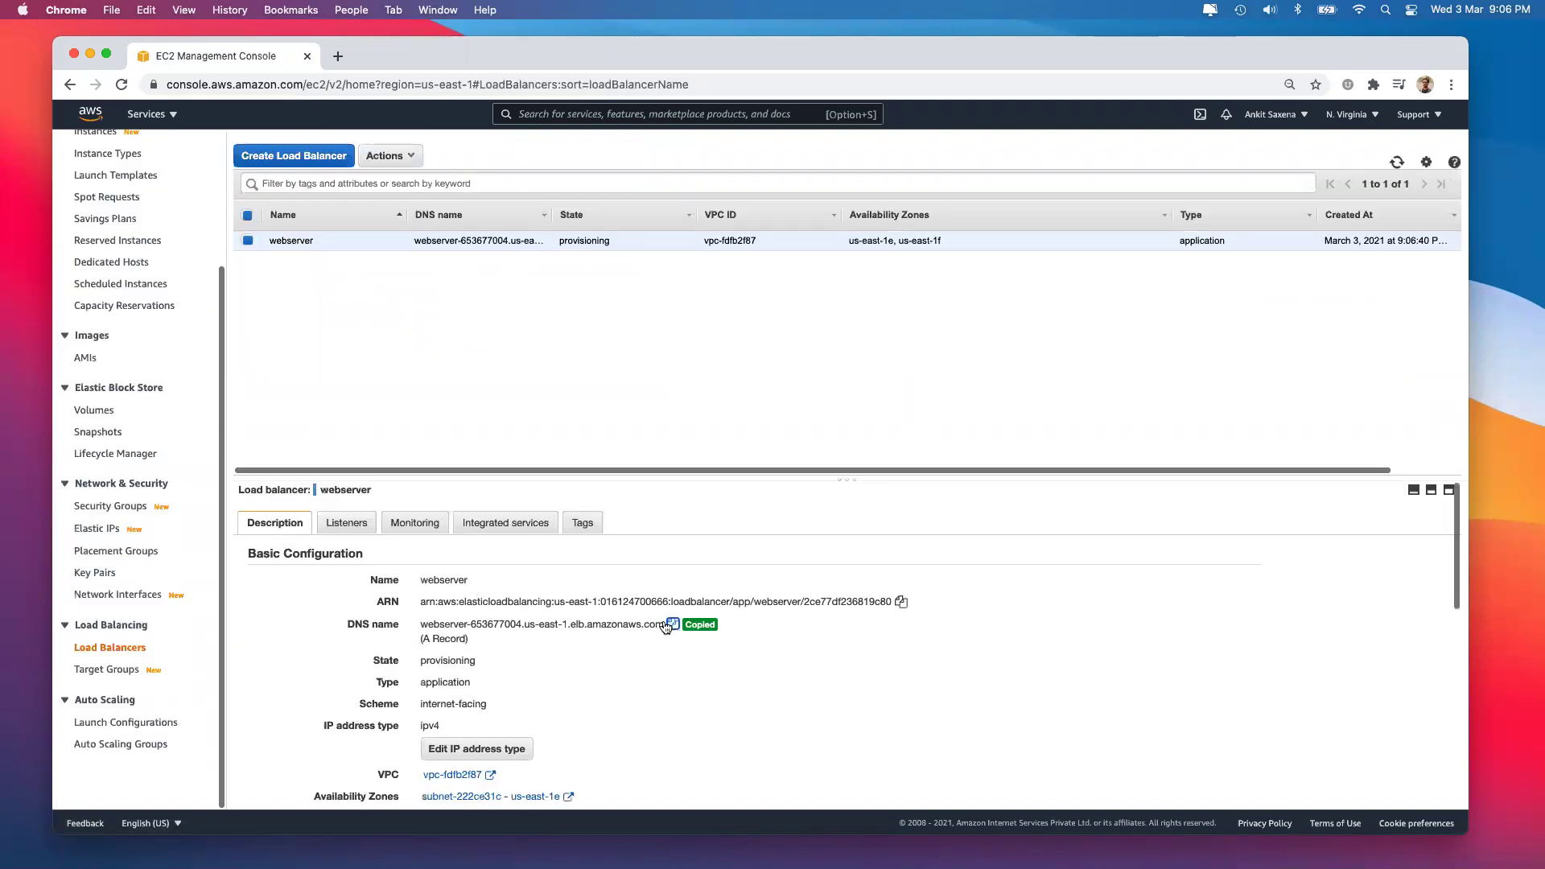
left_click(338, 55)
key("super+v")
key("Return")
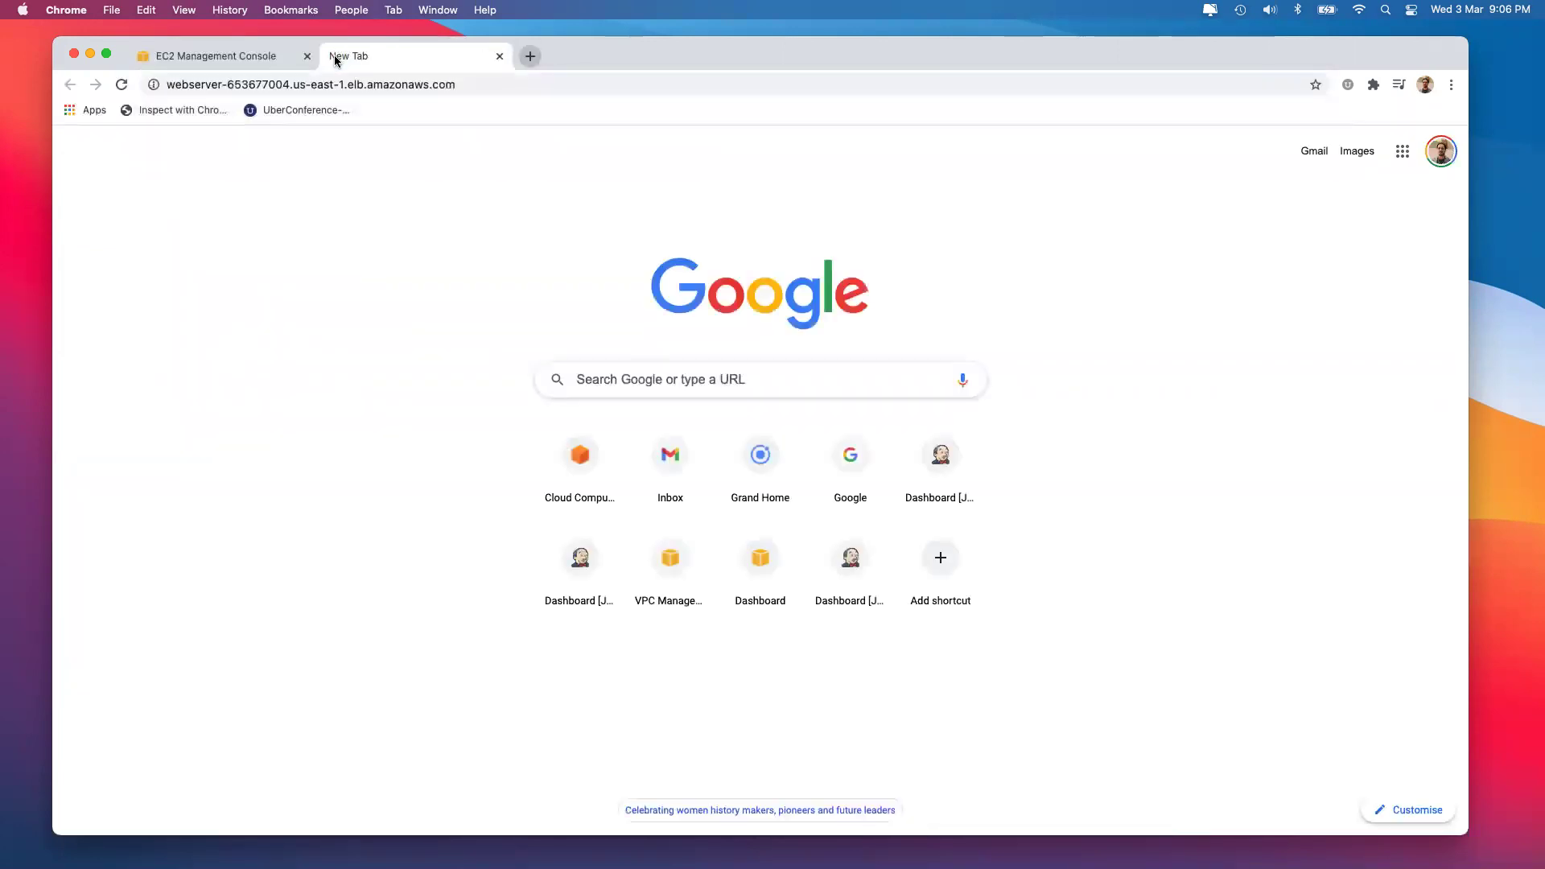
Check the load balancer's state in the console and return to the tab with its DNS address.
left_click(274, 56)
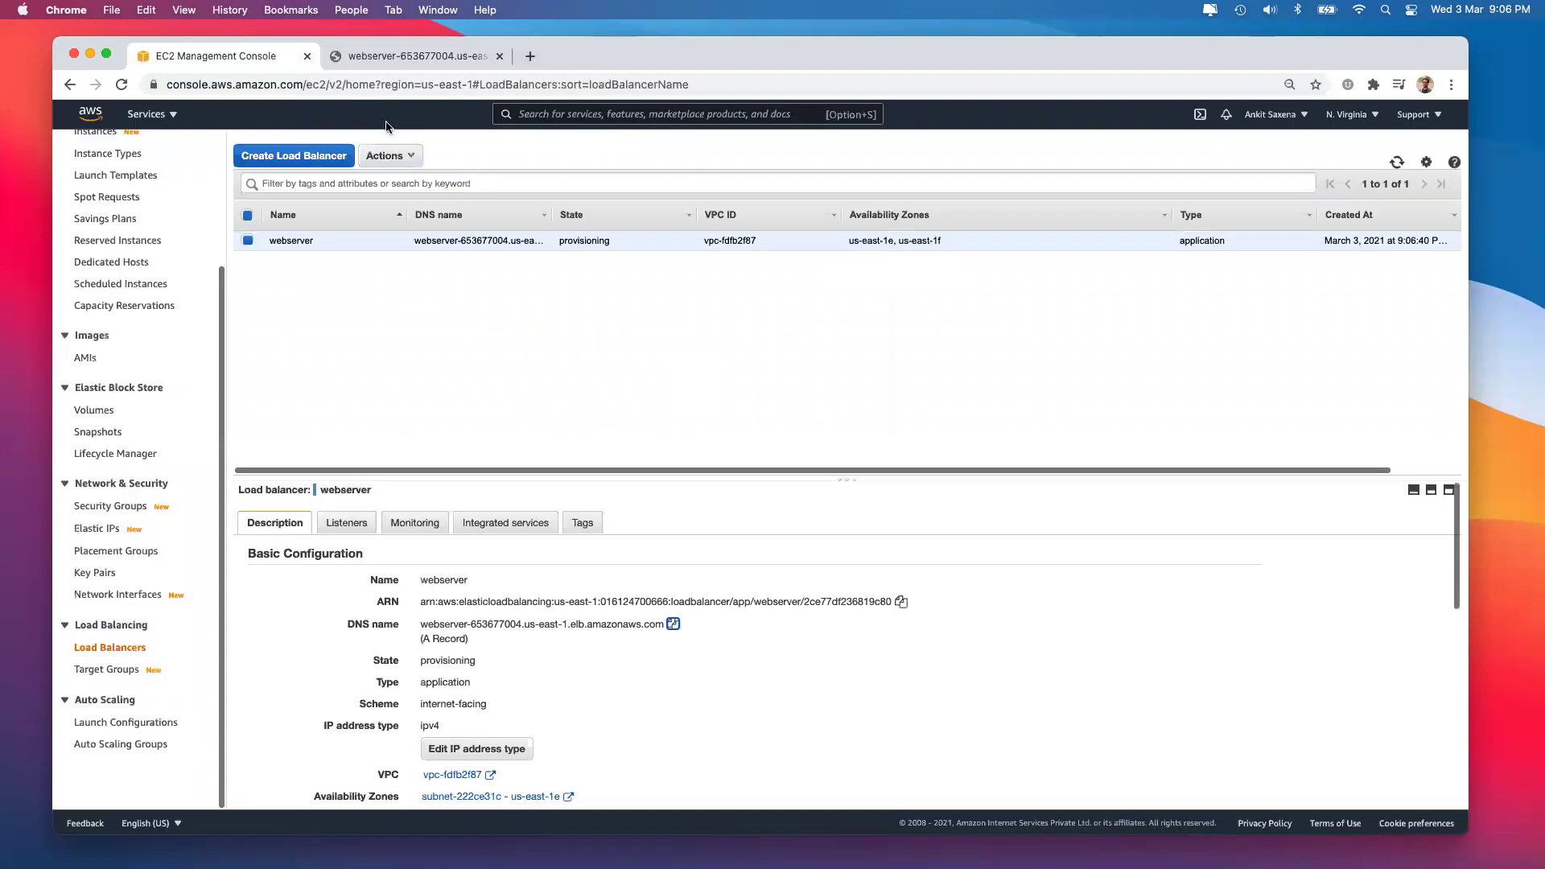
left_click(388, 52)
left_click(205, 53)
double_click(452, 662)
left_click(389, 332)
left_click(432, 57)
Search Google for "global accelerator aws" and show the image results.
left_click(396, 84)
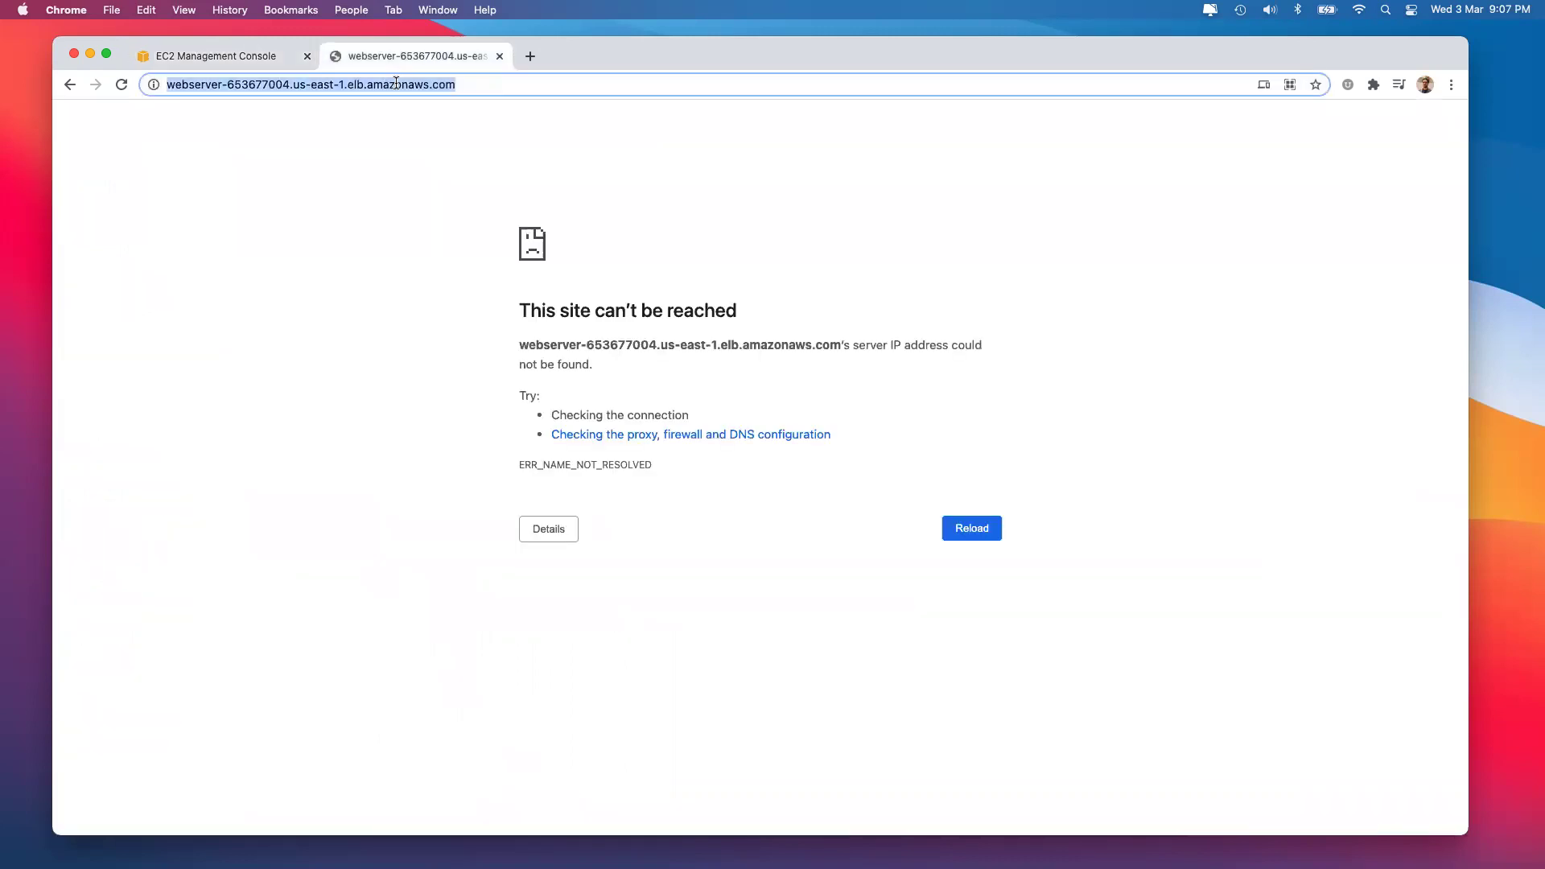
type("global acce")
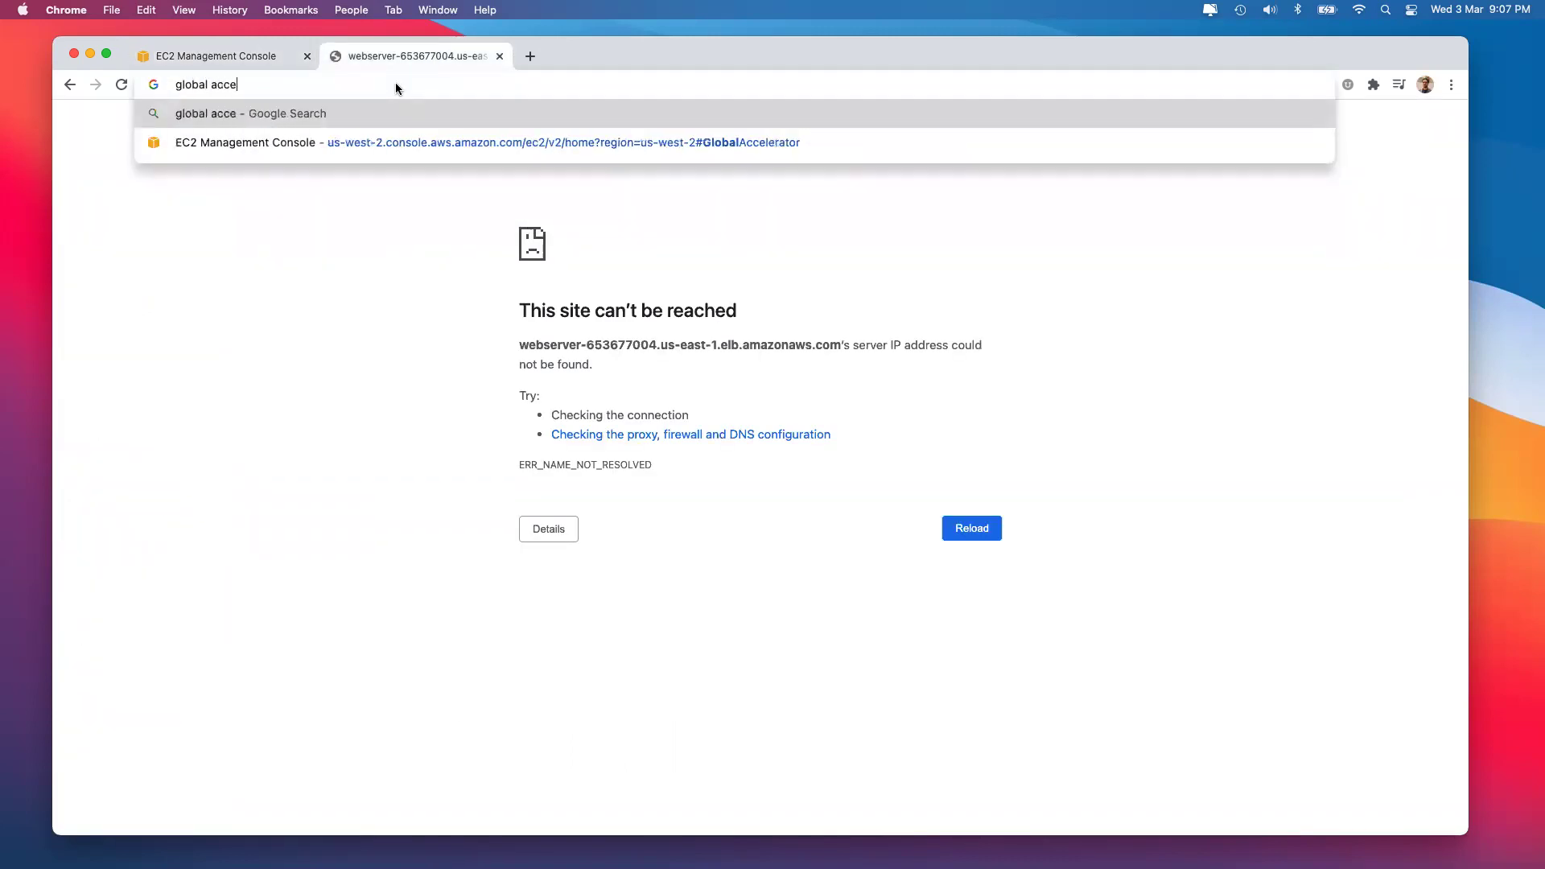
type("lerator aws")
key("Return")
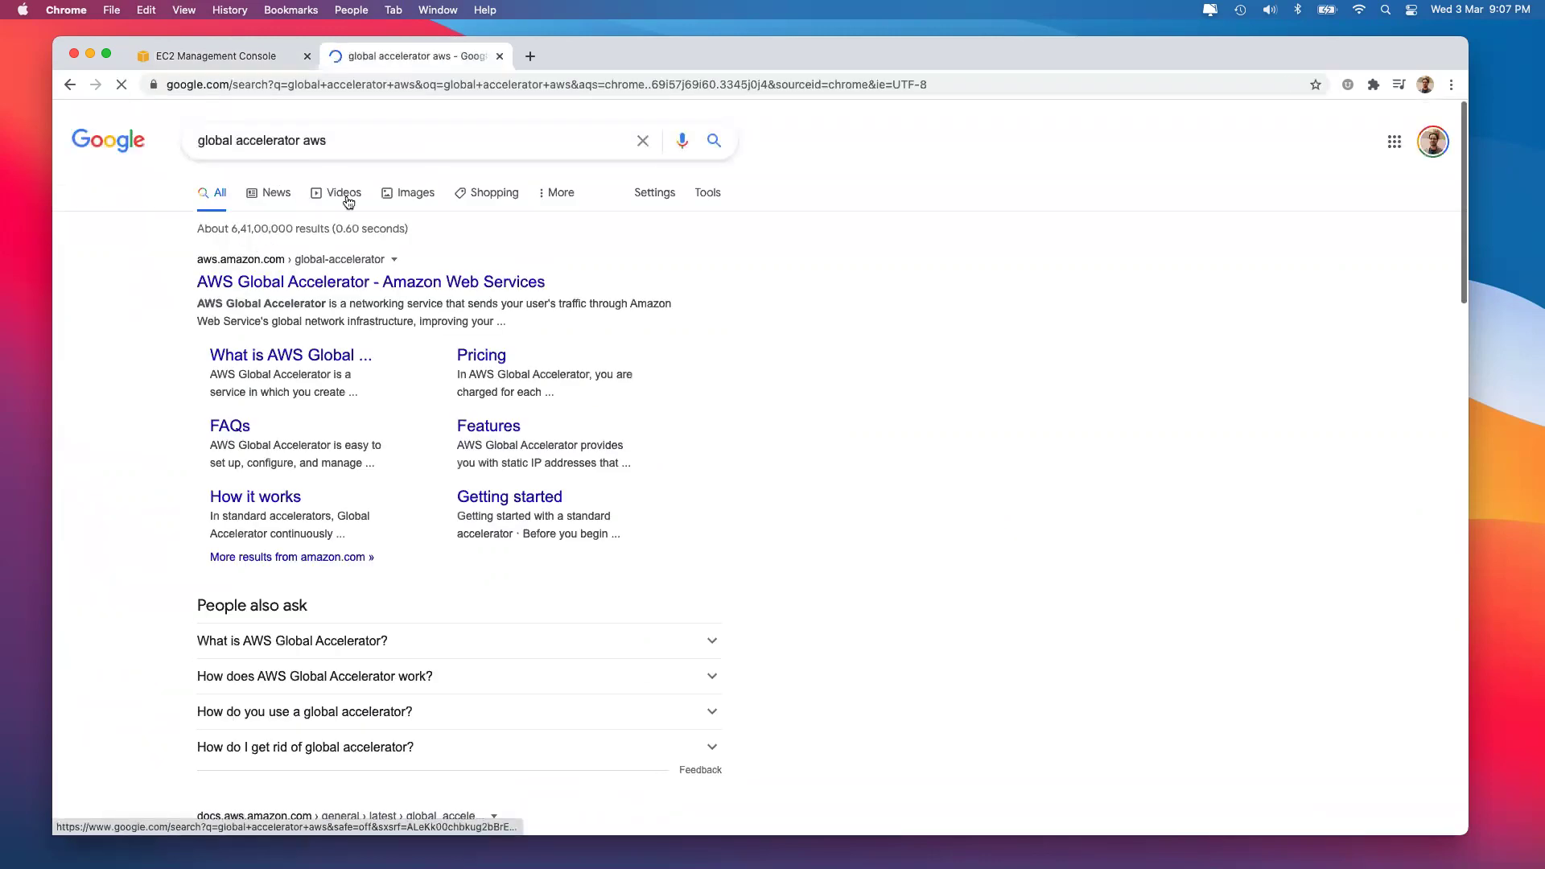
left_click(404, 193)
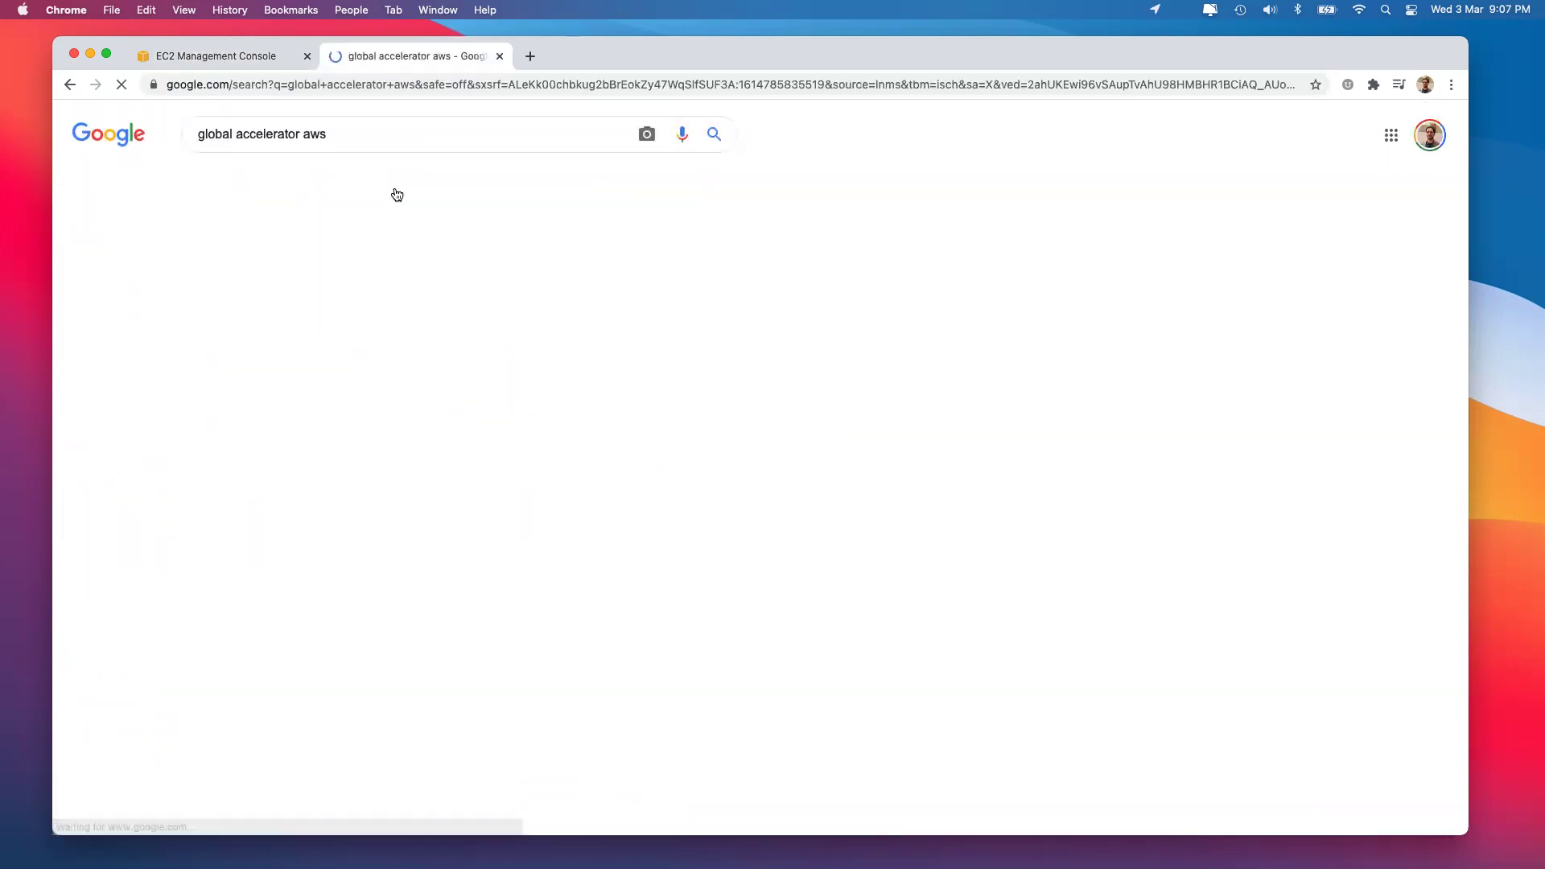
Examine the AWS Global Accelerator diagrams, including the comparison with CloudFront and Route53, and close the browser tab.
left_click(456, 335)
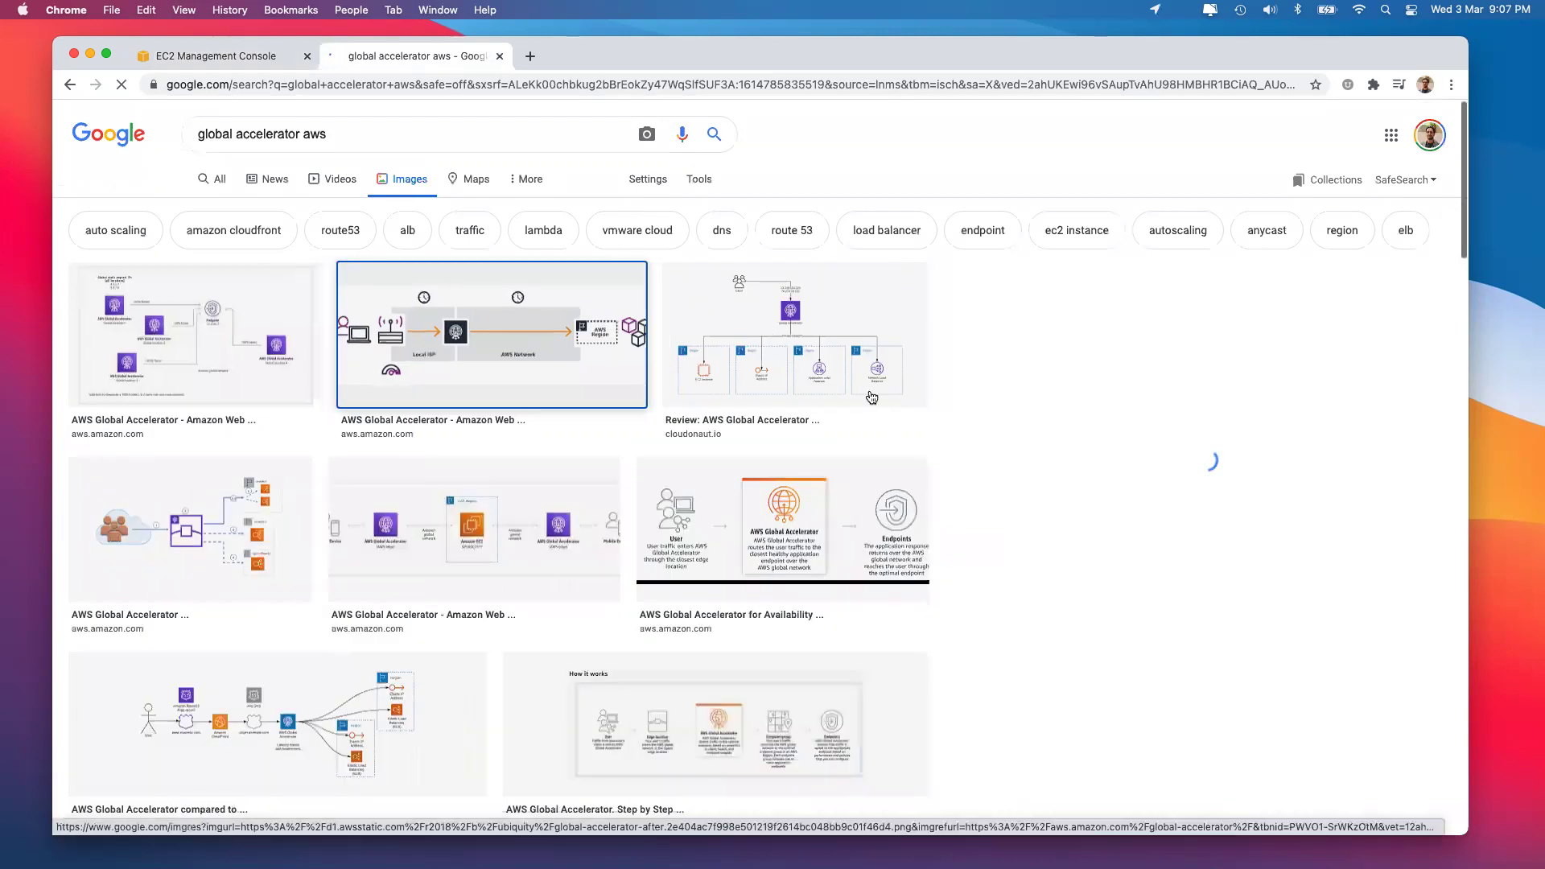
left_click(193, 241)
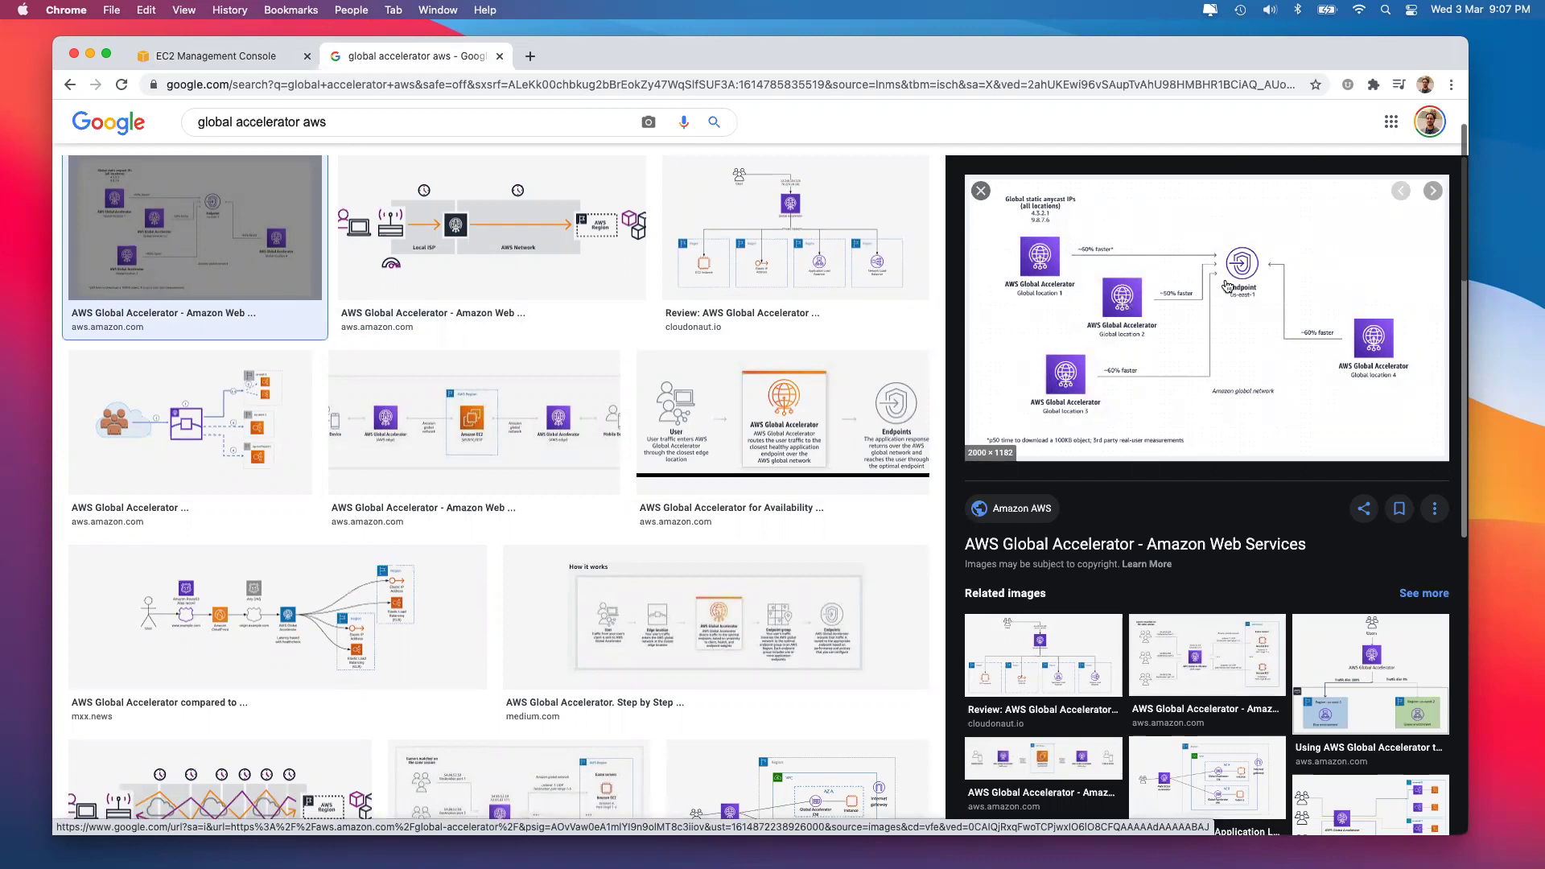
left_click(371, 592)
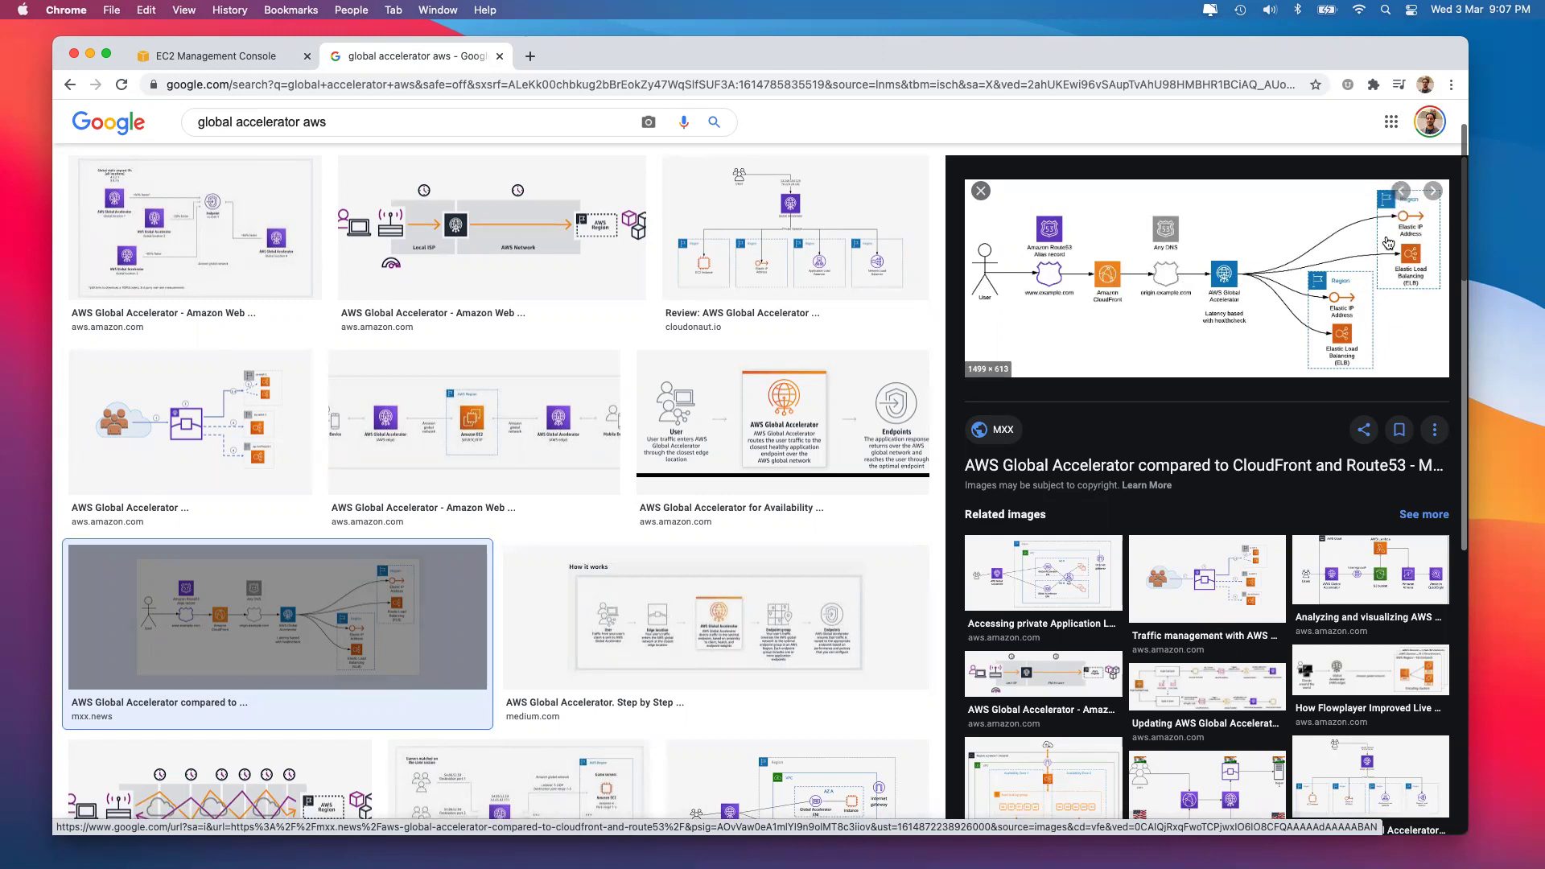
left_click(499, 55)
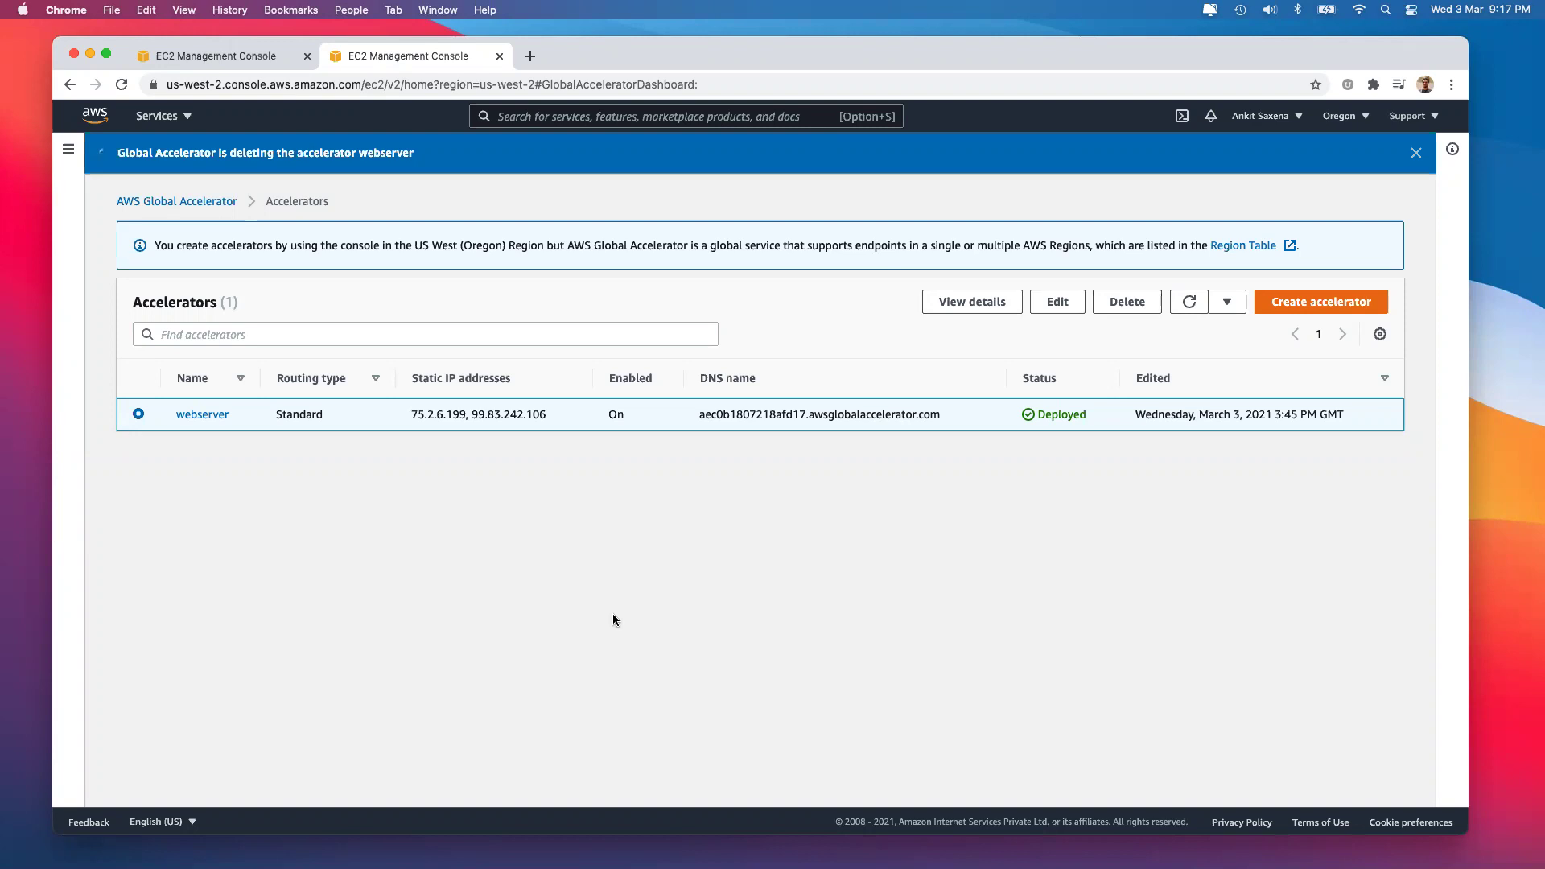
Refresh the accelerators list to check on the webserver accelerator's deletion and close that browser tab.
left_click(1188, 301)
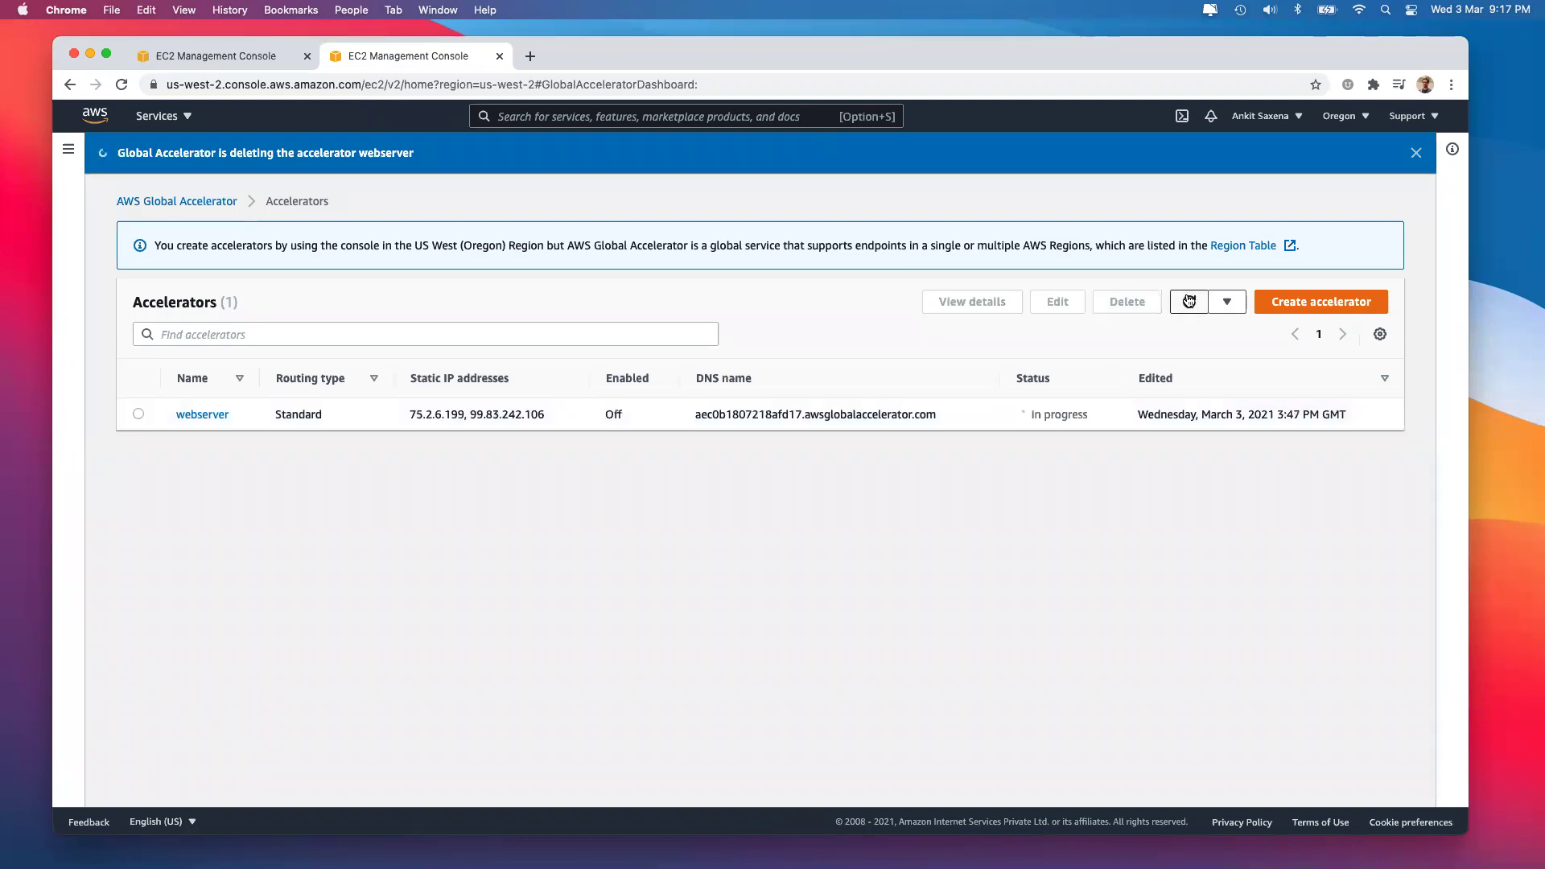
left_click(497, 53)
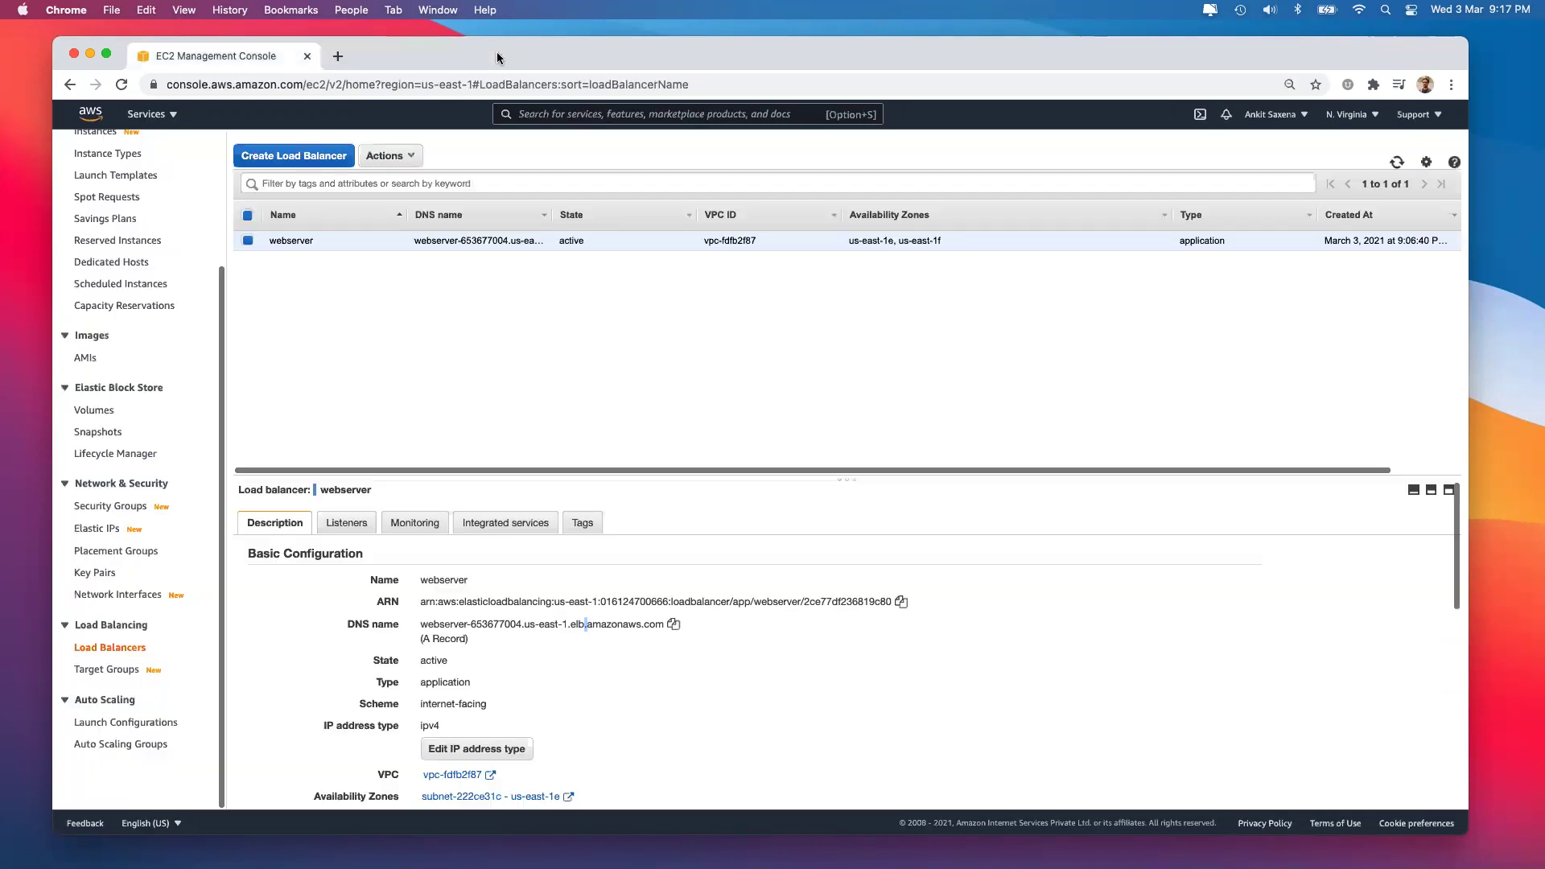
From the instances list, copy webServer's public IPv4 address, load it in a new browser tab and close that tab.
scroll(108, 358, "up", 3)
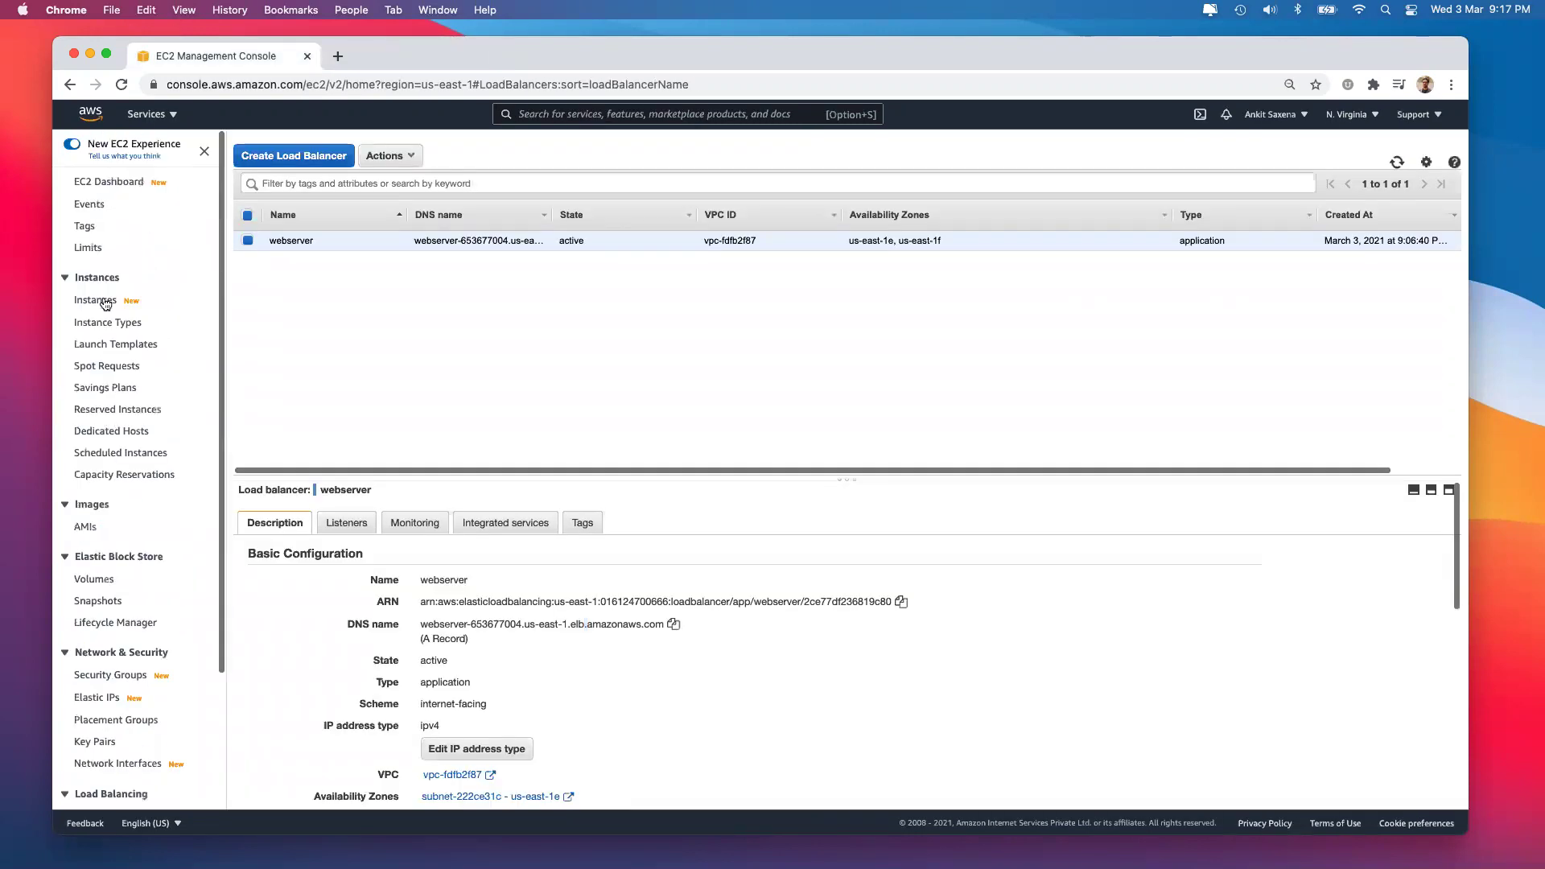
left_click(93, 301)
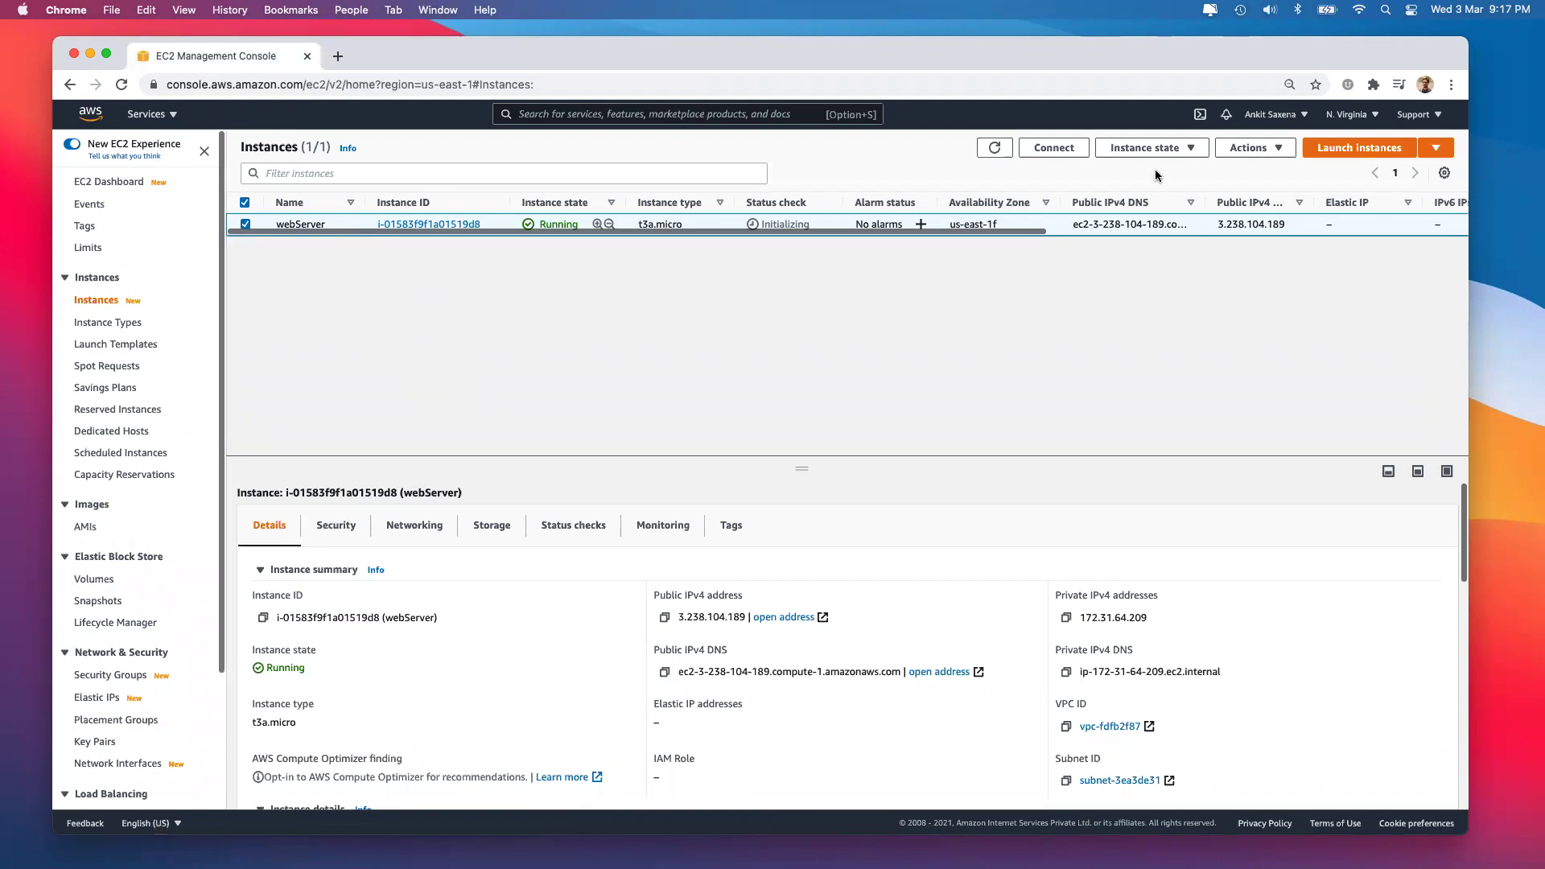
left_click_drag(275, 224, 327, 225)
left_click(664, 617)
left_click(346, 61)
key("super+v")
key("Return")
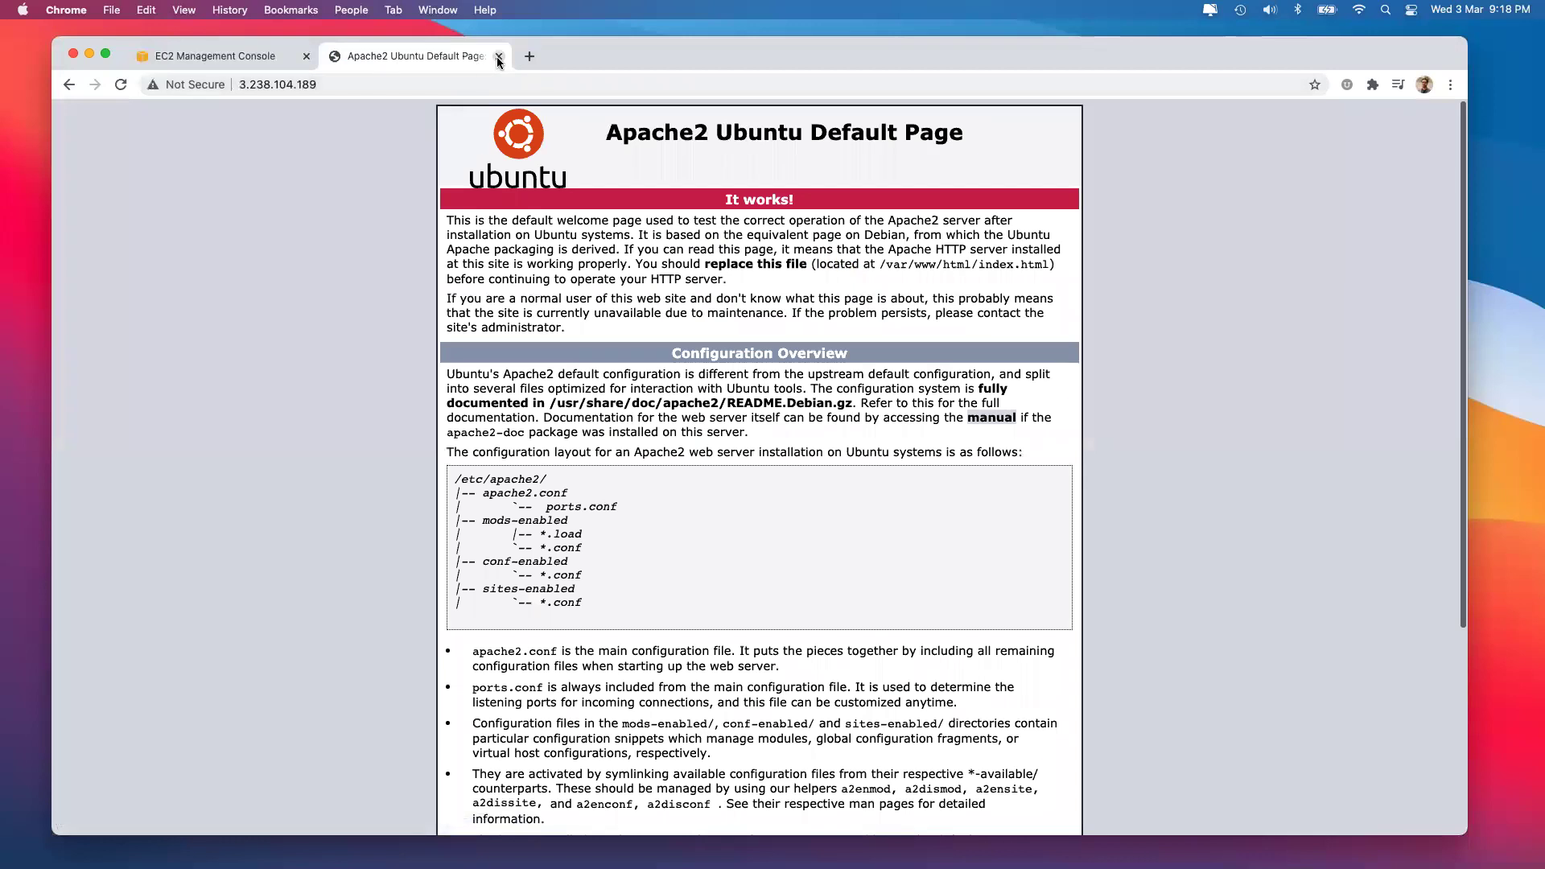
left_click(499, 56)
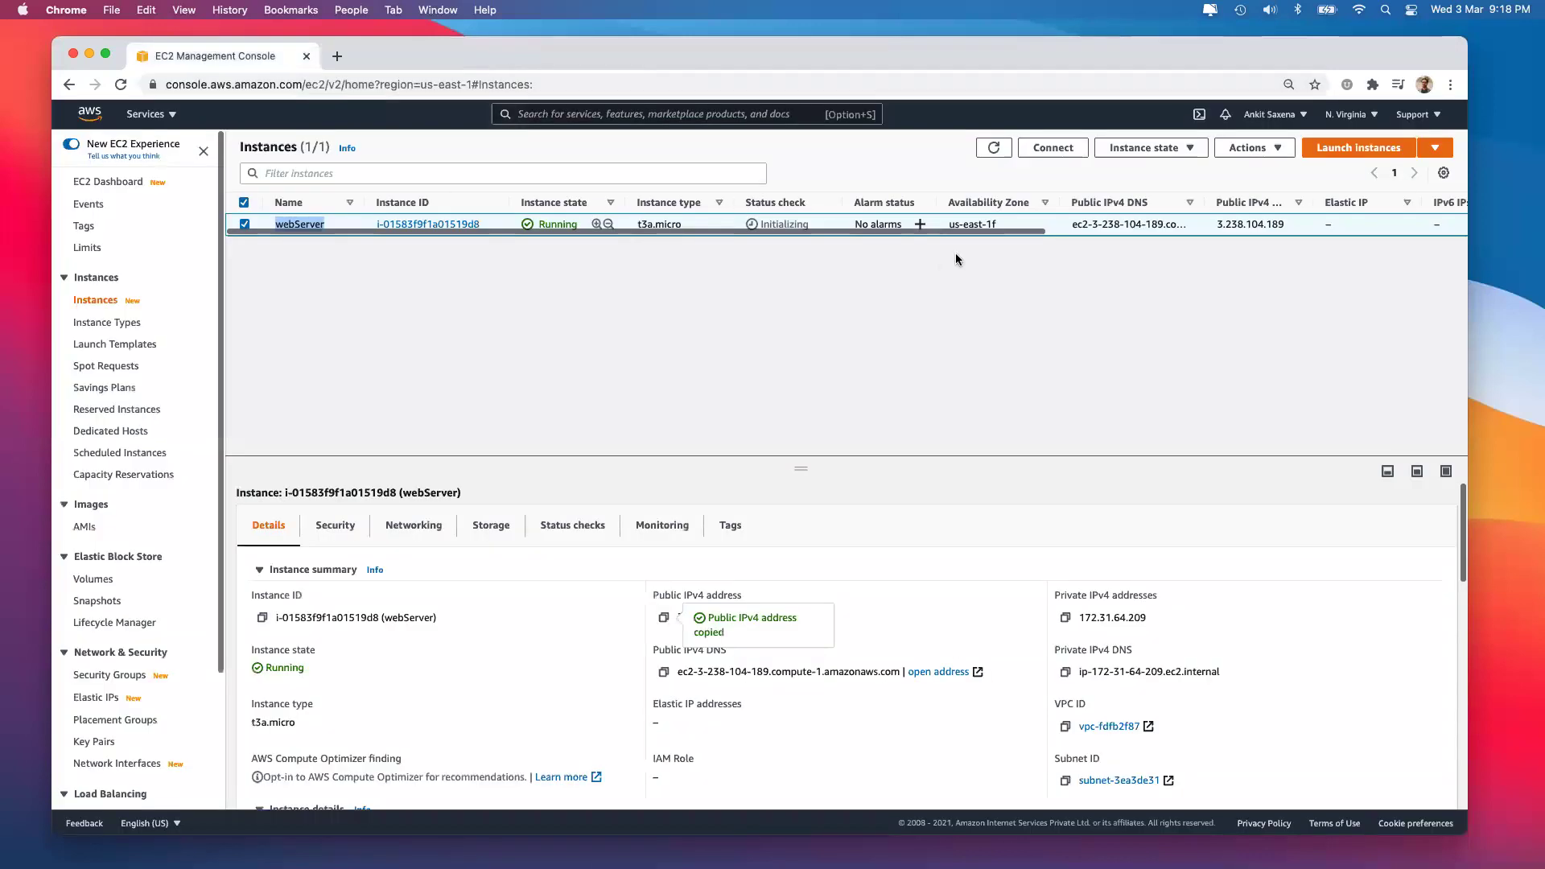
Start launching a new instance from the Ubuntu Server 20.04 LTS 64-bit (x86) image with instance type t3a.small.
left_click(1358, 147)
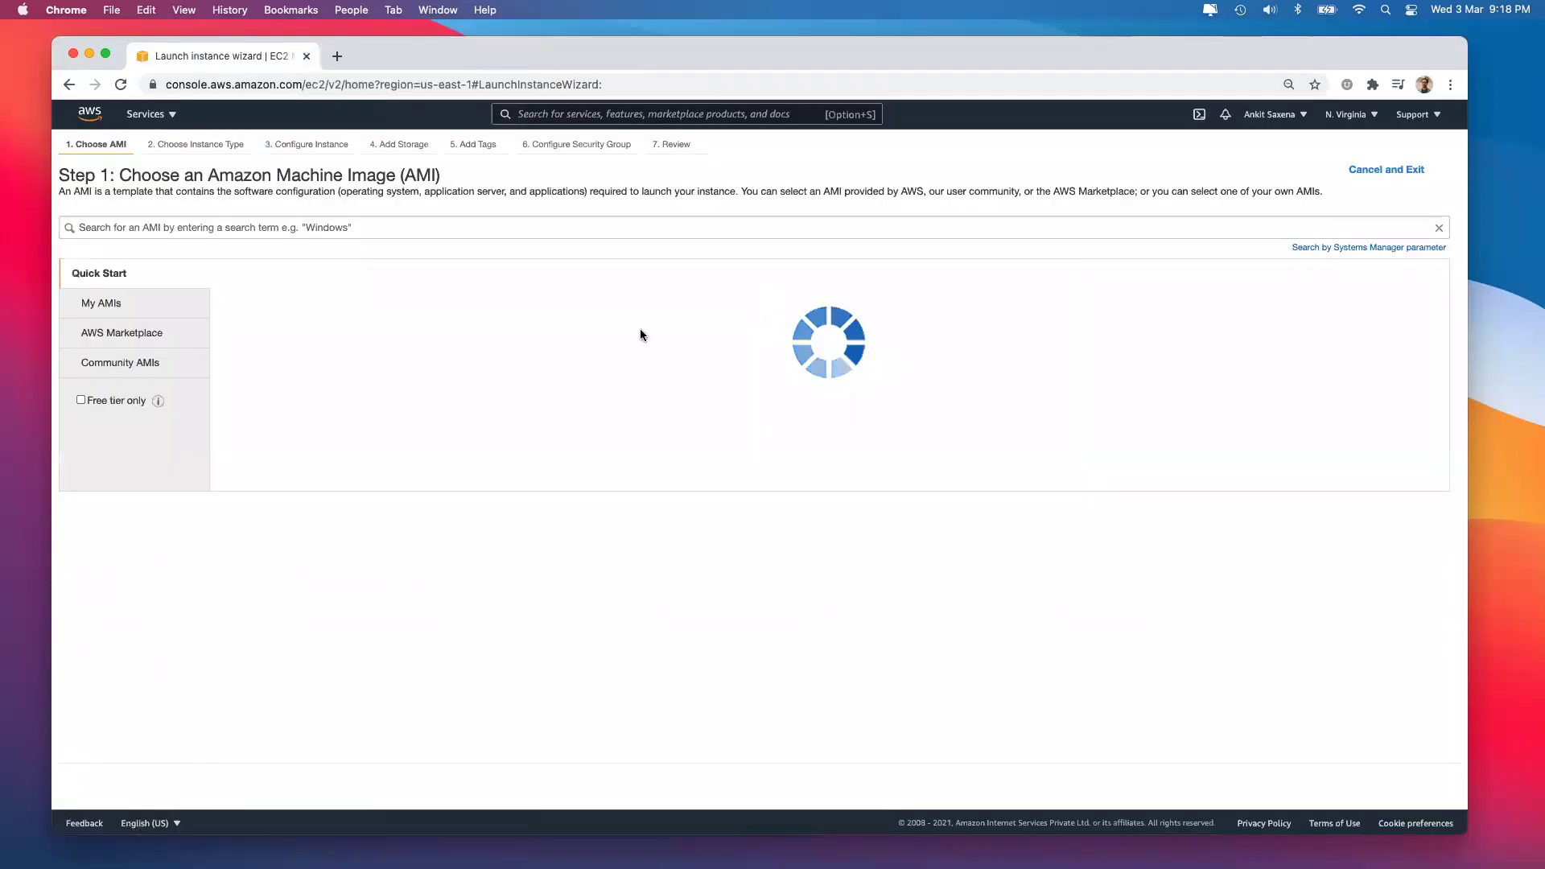
scroll(995, 569, "down", 3)
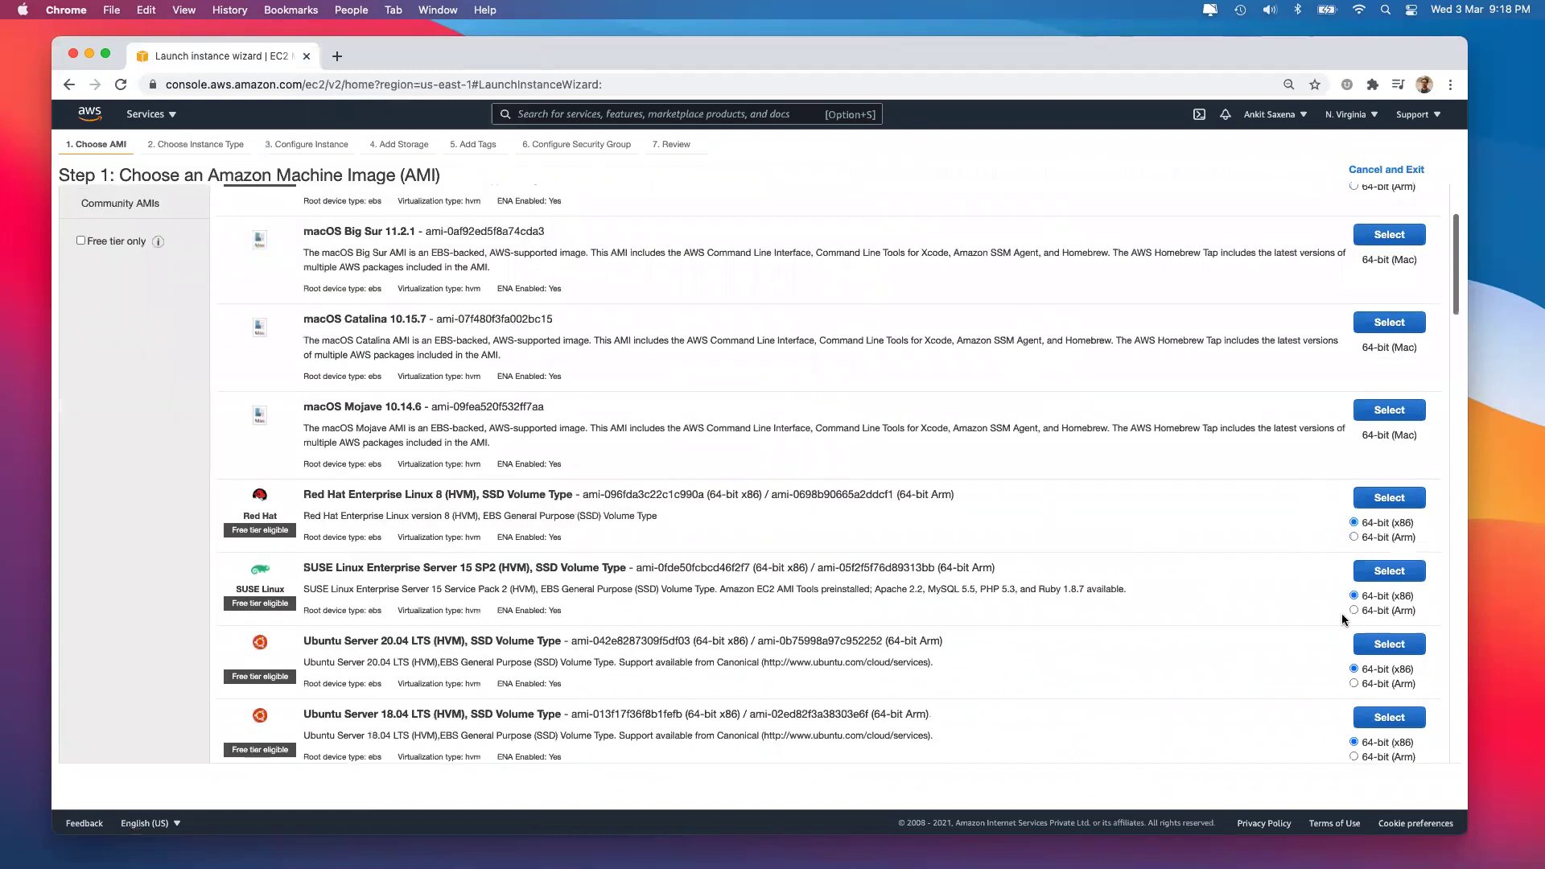
left_click(1372, 647)
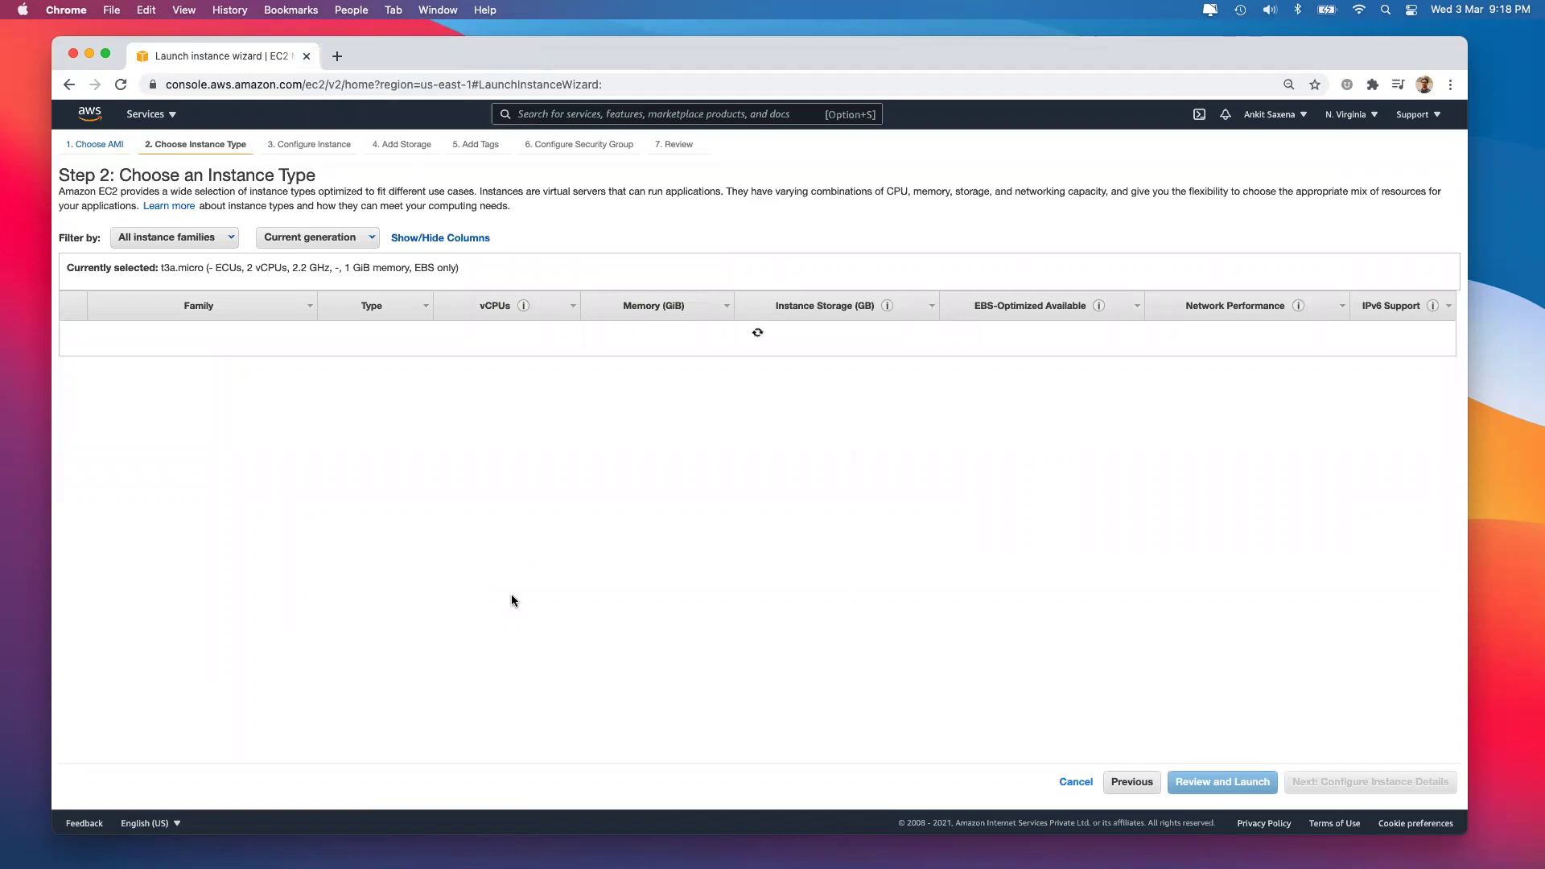
scroll(402, 451, "down", 5)
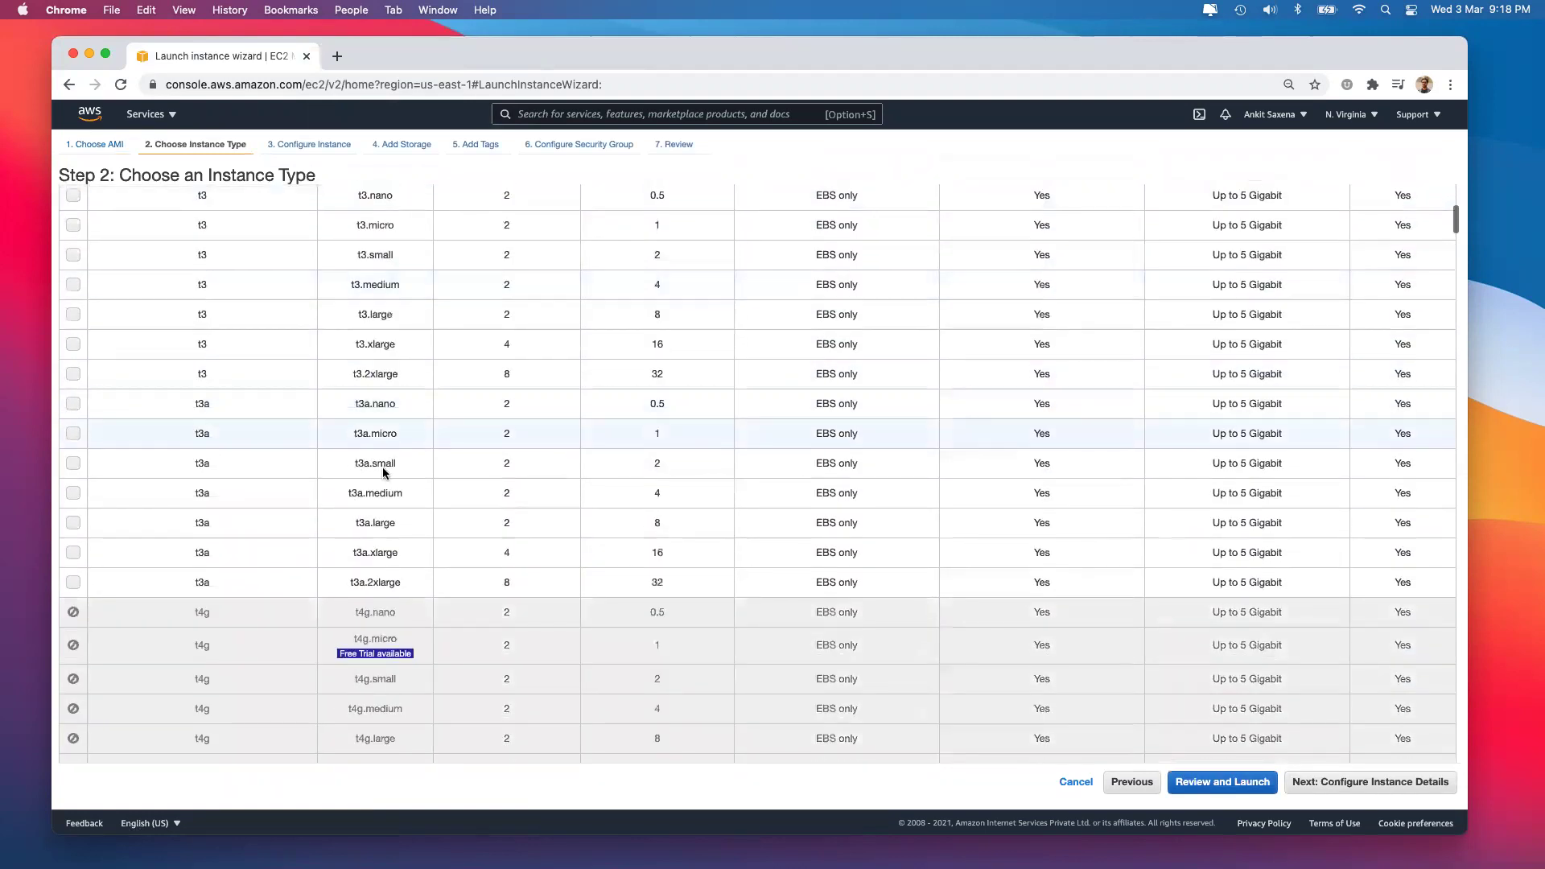
left_click(354, 463)
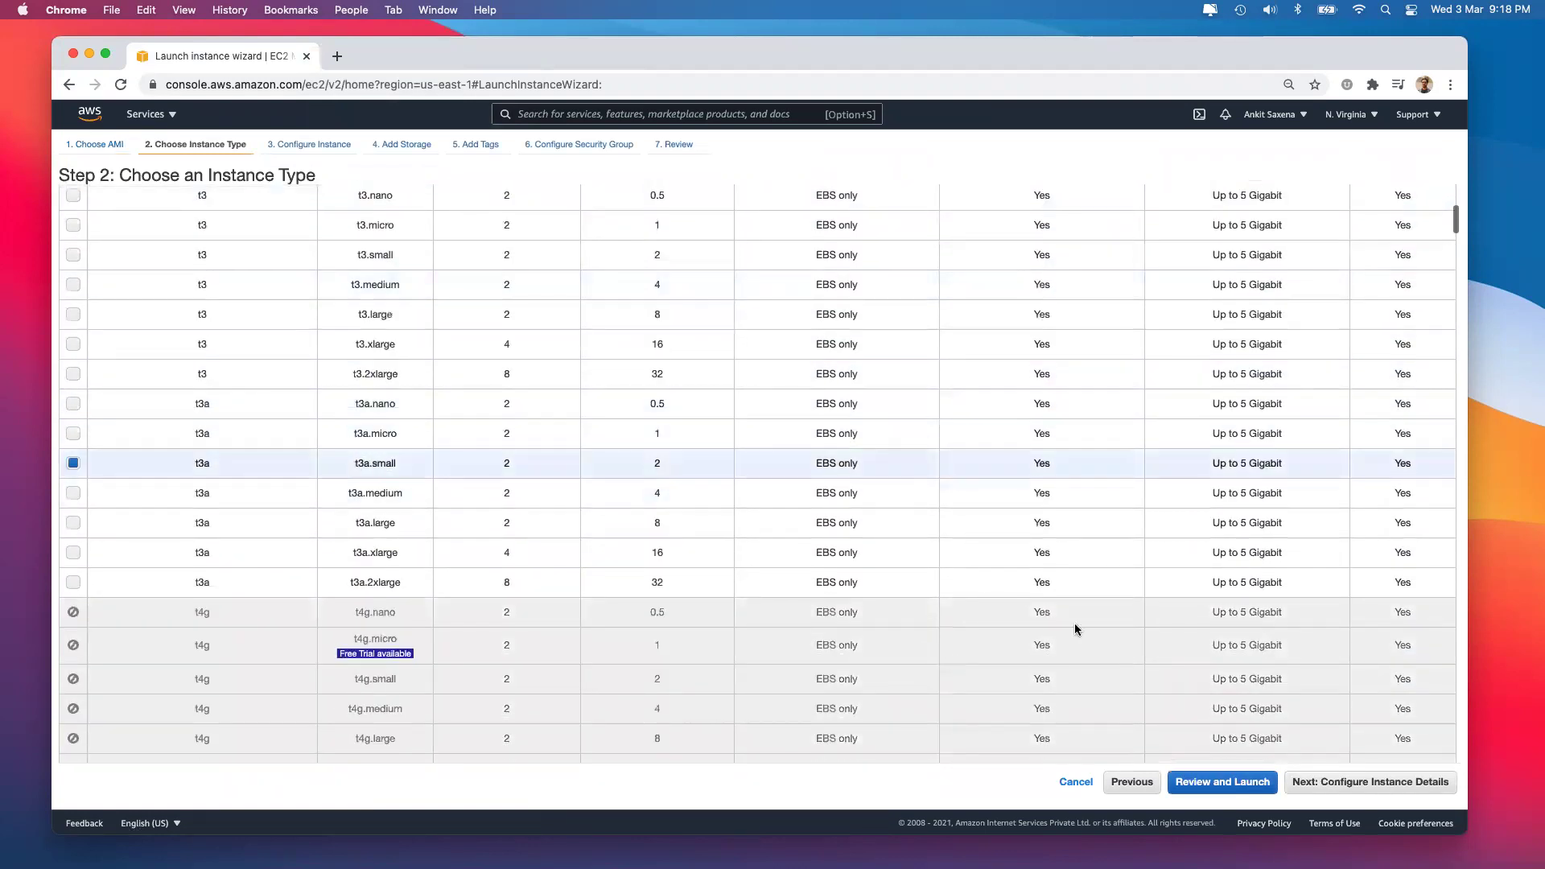
Launch the instance with the existing key pair awsNVirginia, acknowledging access to its private key file, and return to the instances list.
left_click(1219, 781)
left_click(1429, 779)
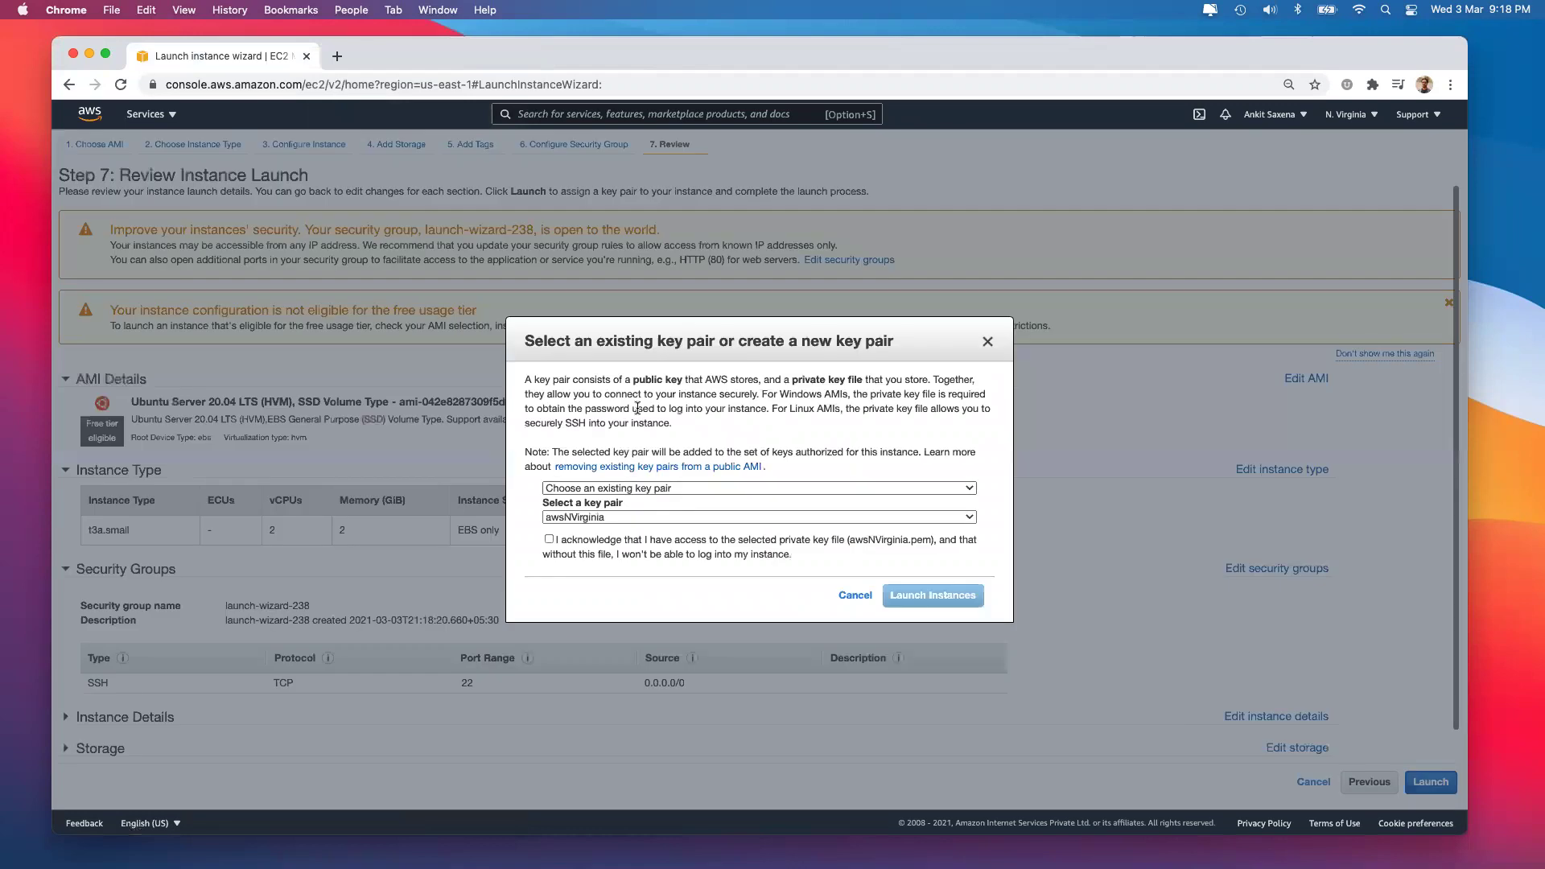
left_click(585, 544)
left_click(917, 596)
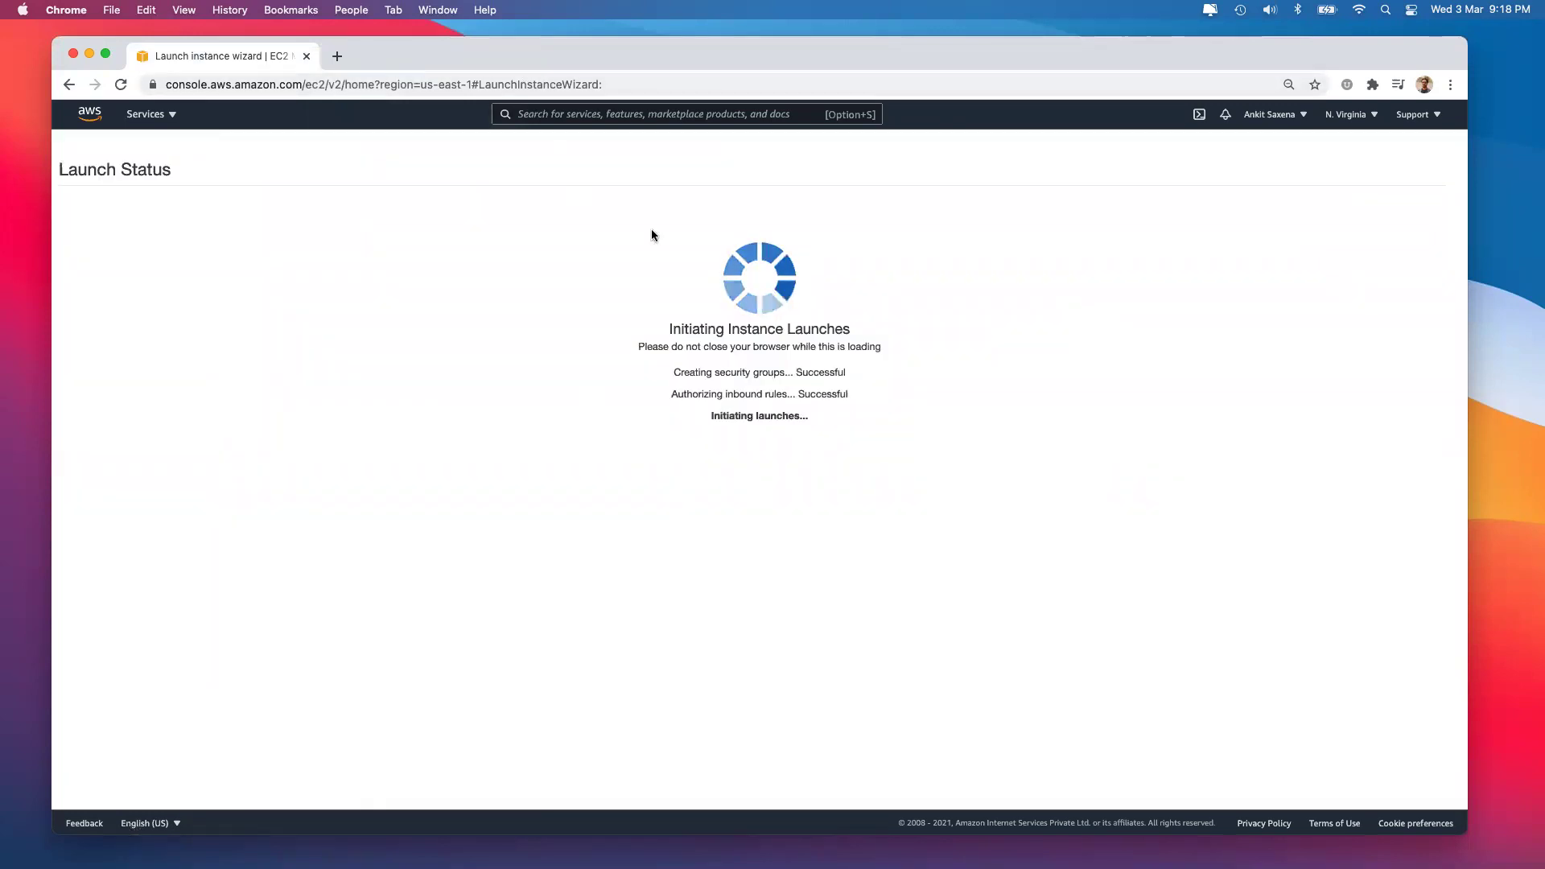
left_click(1412, 604)
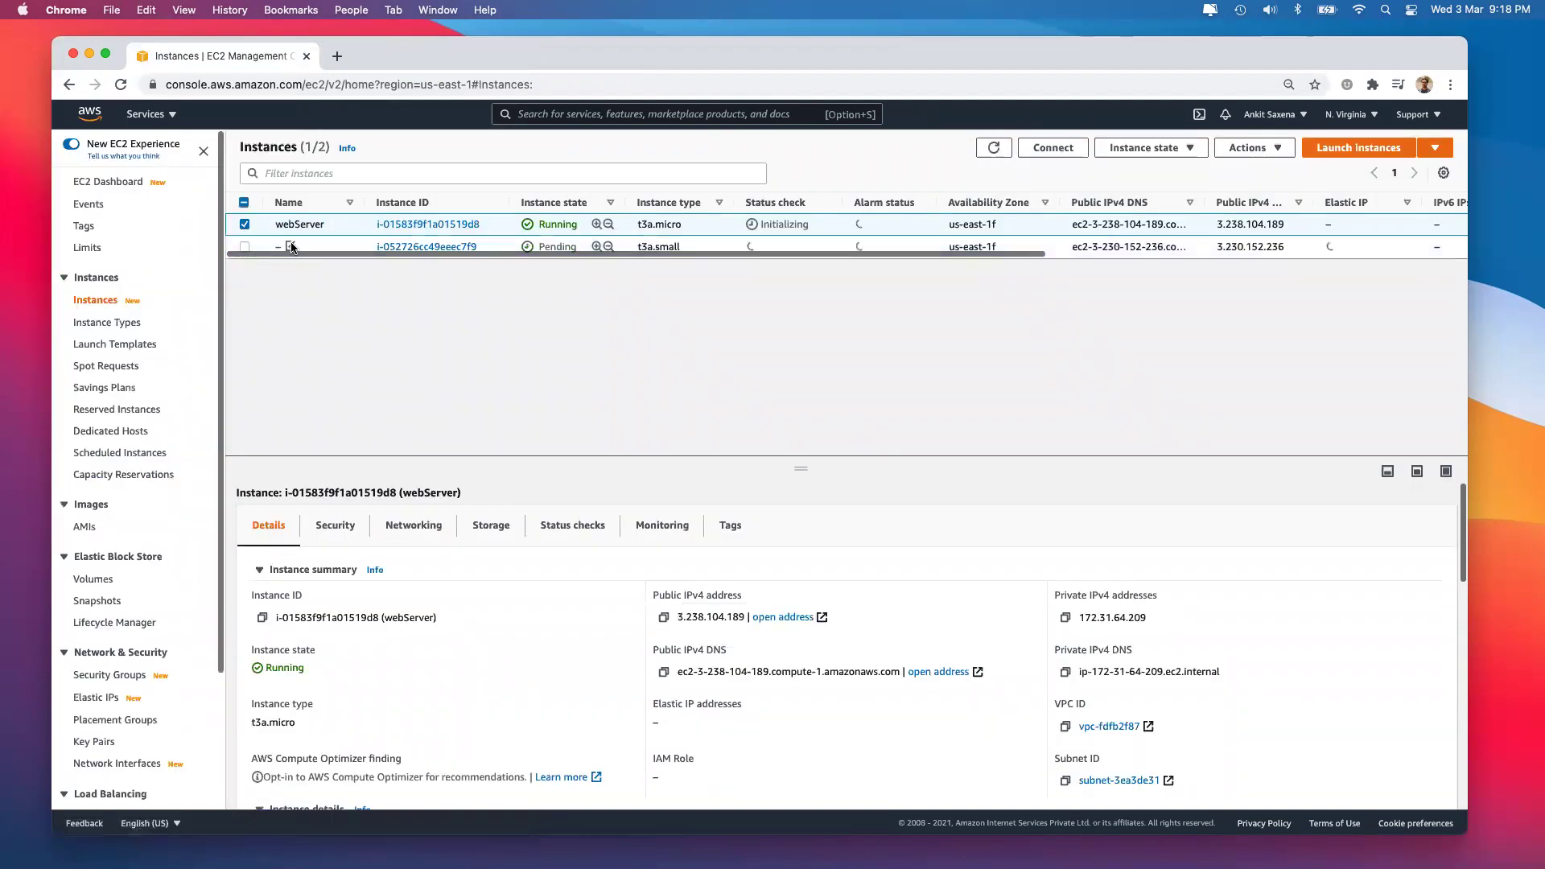
Name the new t3a.small instance webServer-2 and save the name.
left_click(290, 245)
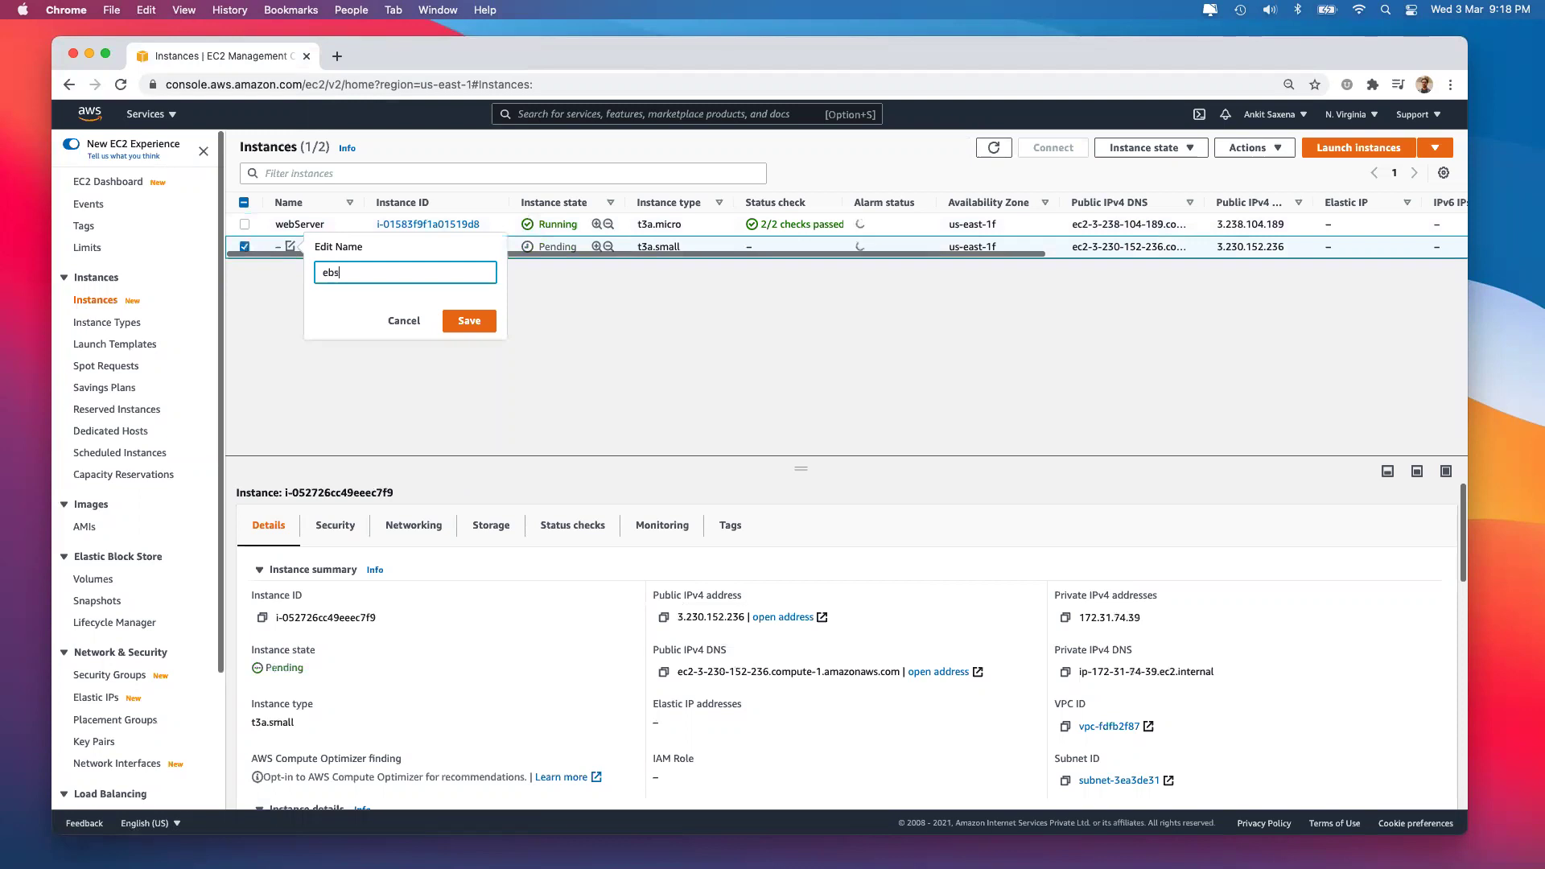
type("webServer-2")
left_click(470, 321)
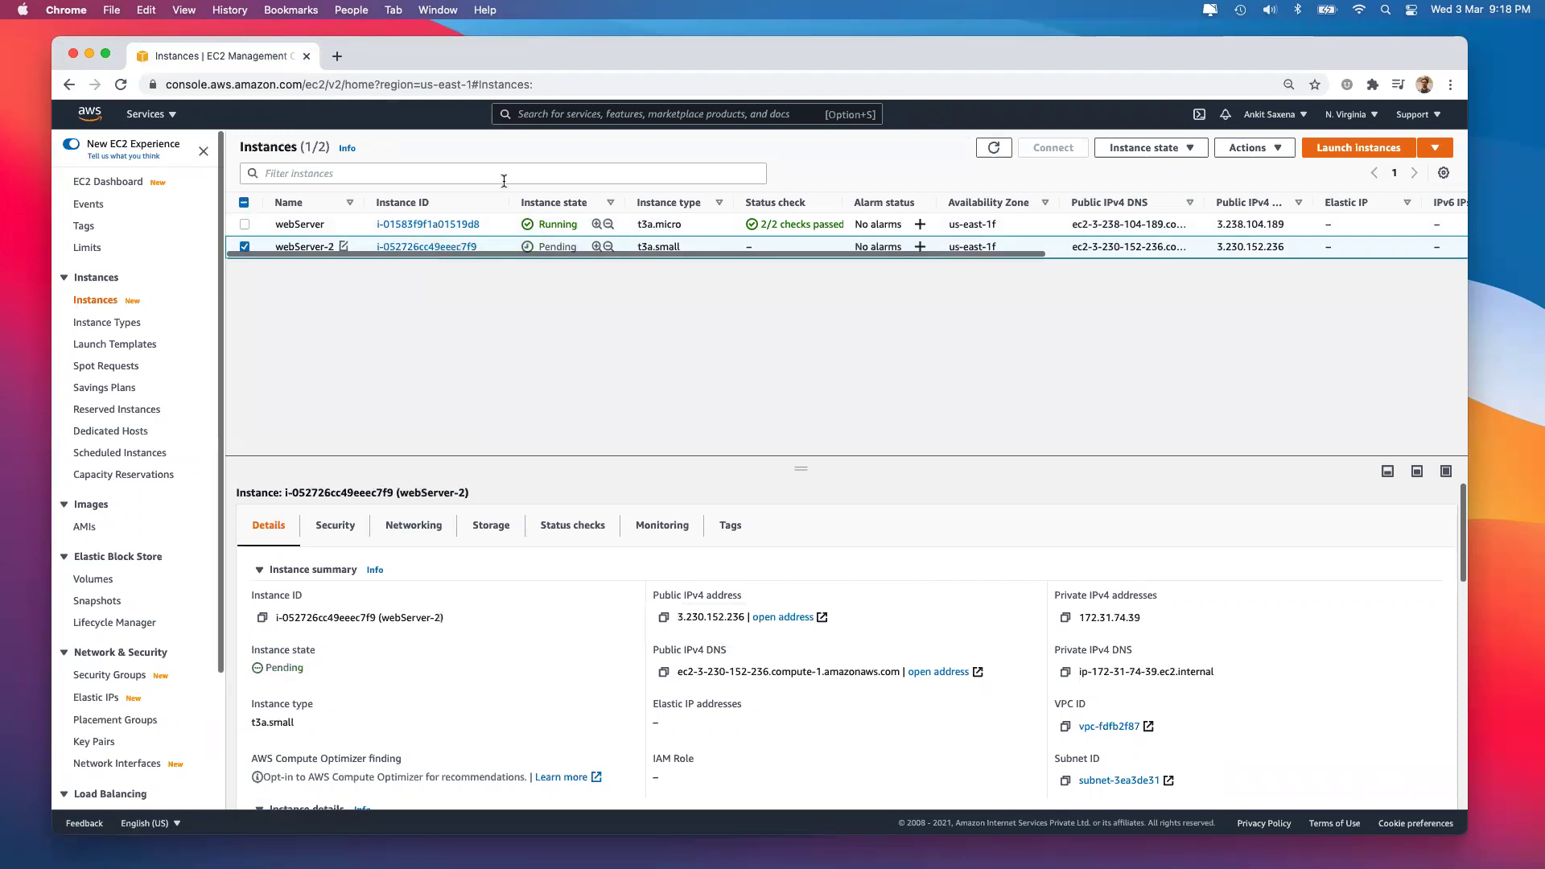
Open the load balancers list from the instances page.
scroll(173, 511, "down", 4)
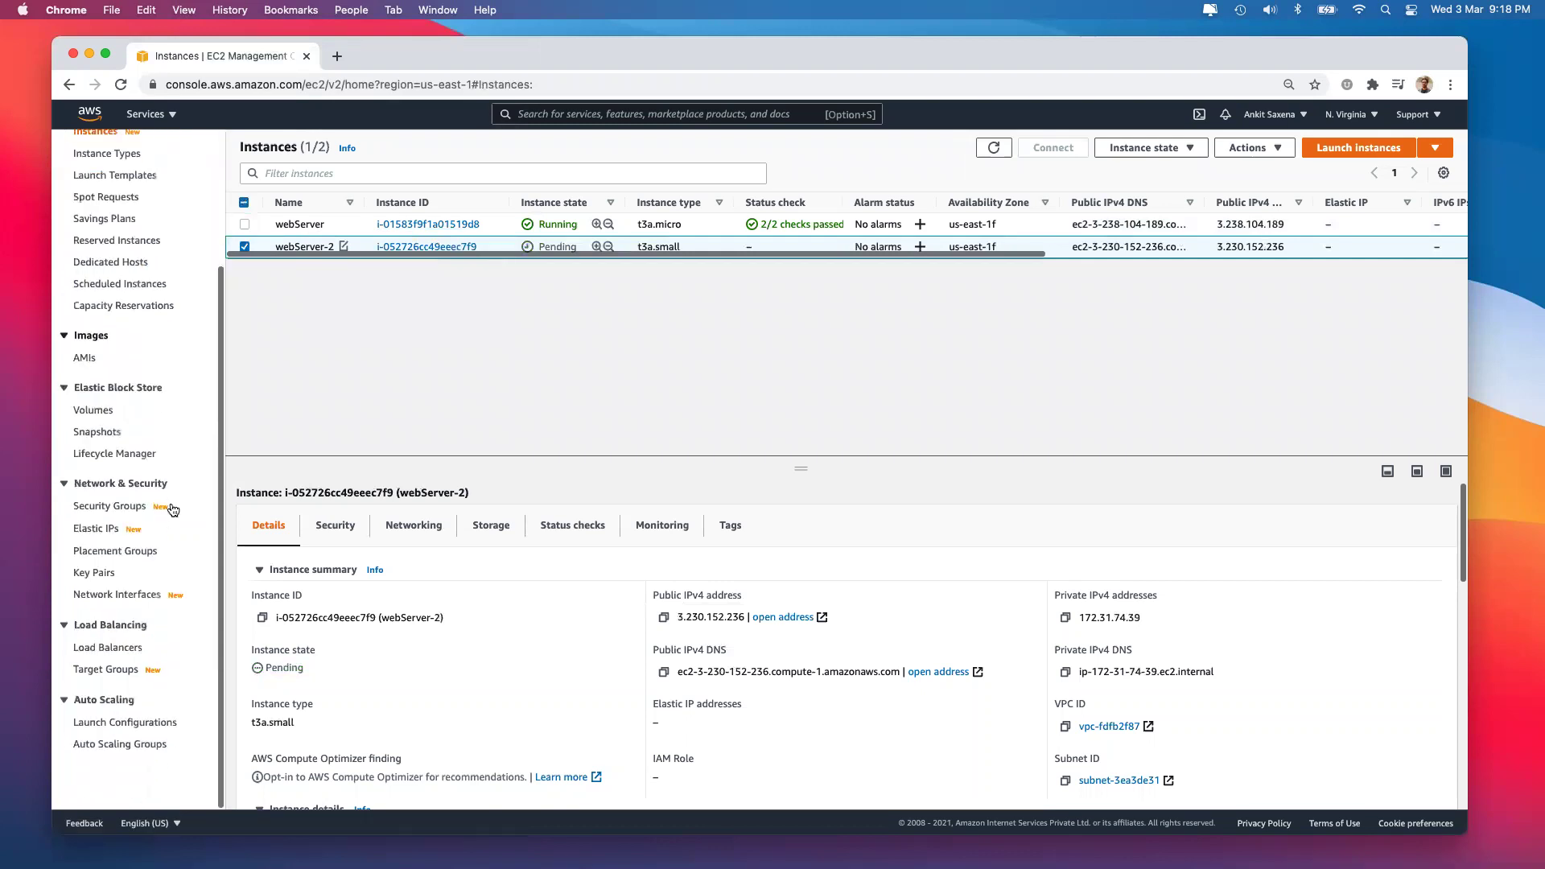
left_click(109, 647)
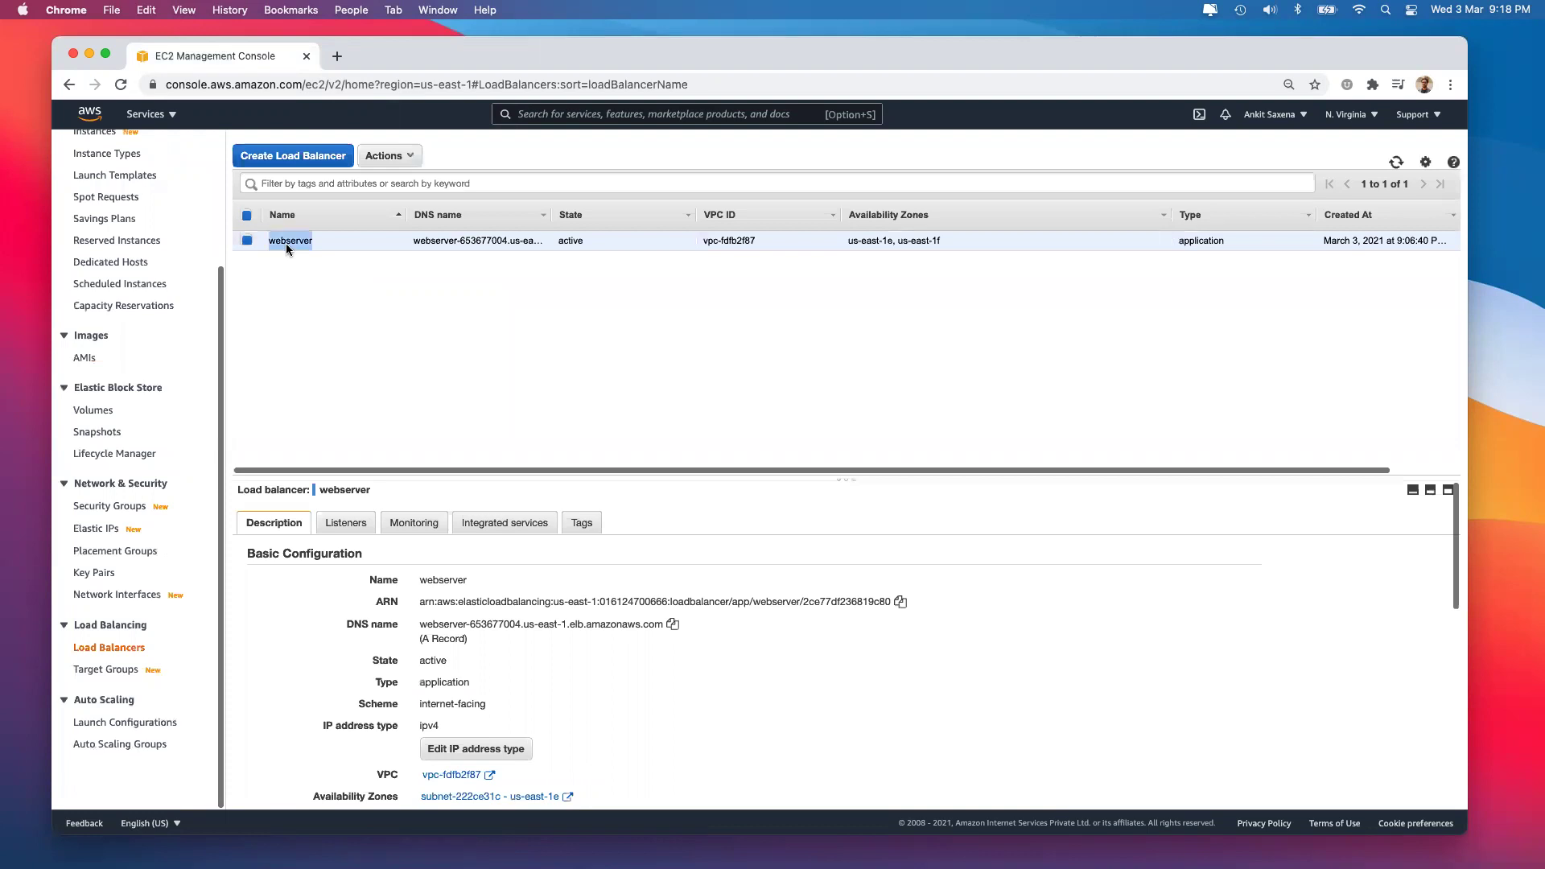
Connect to instance webServer-2 through EC2 Instance Connect as user ubuntu, return the console to the instances list, and switch to the terminal.
triple_click(507, 240)
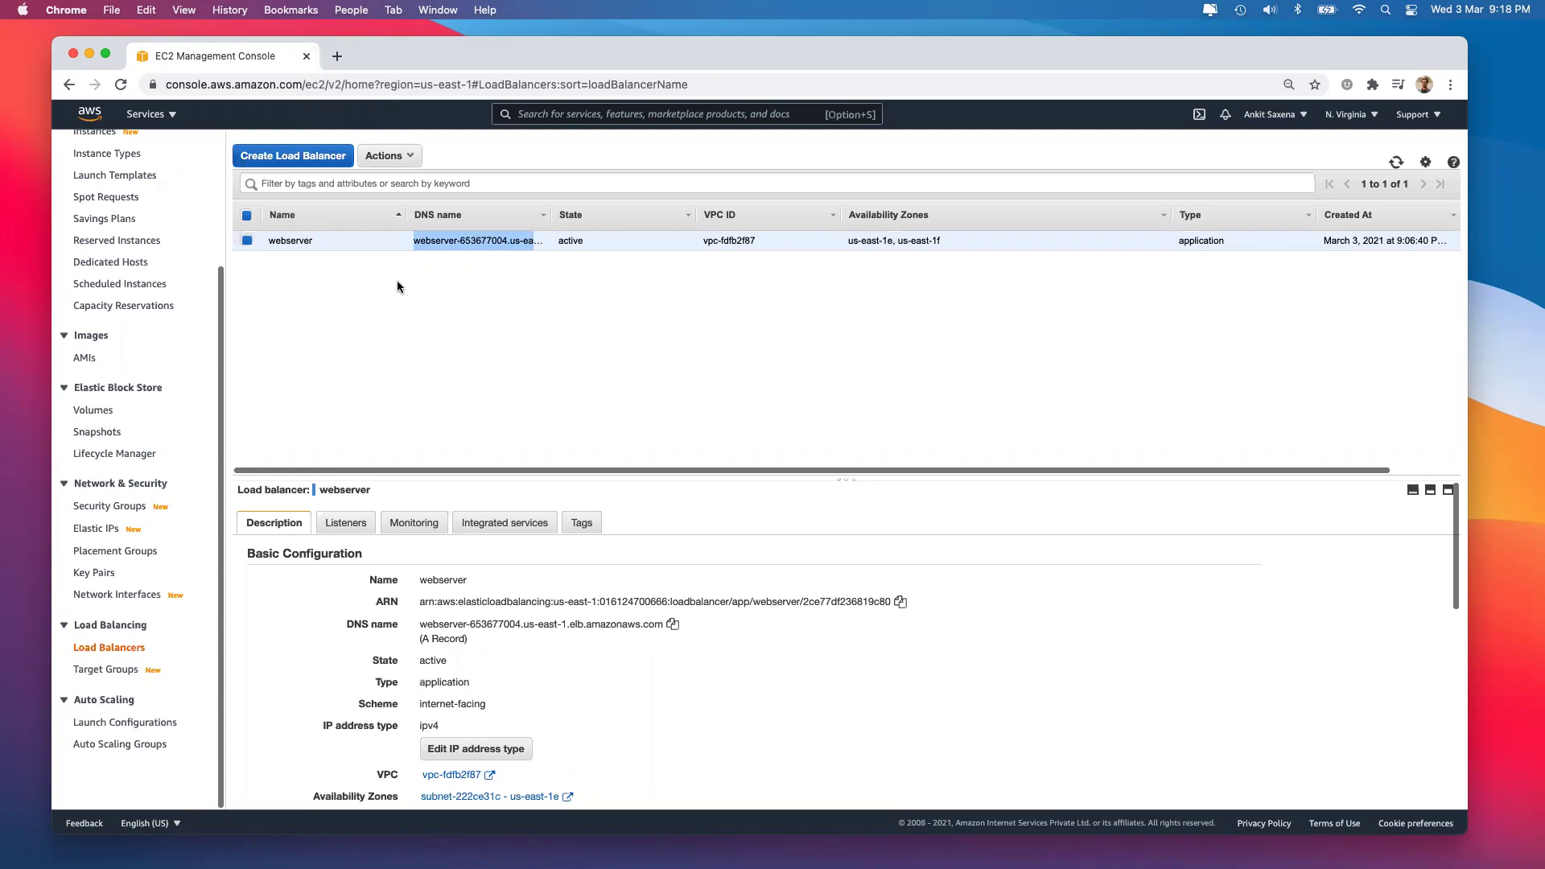
scroll(183, 308, "up", 4)
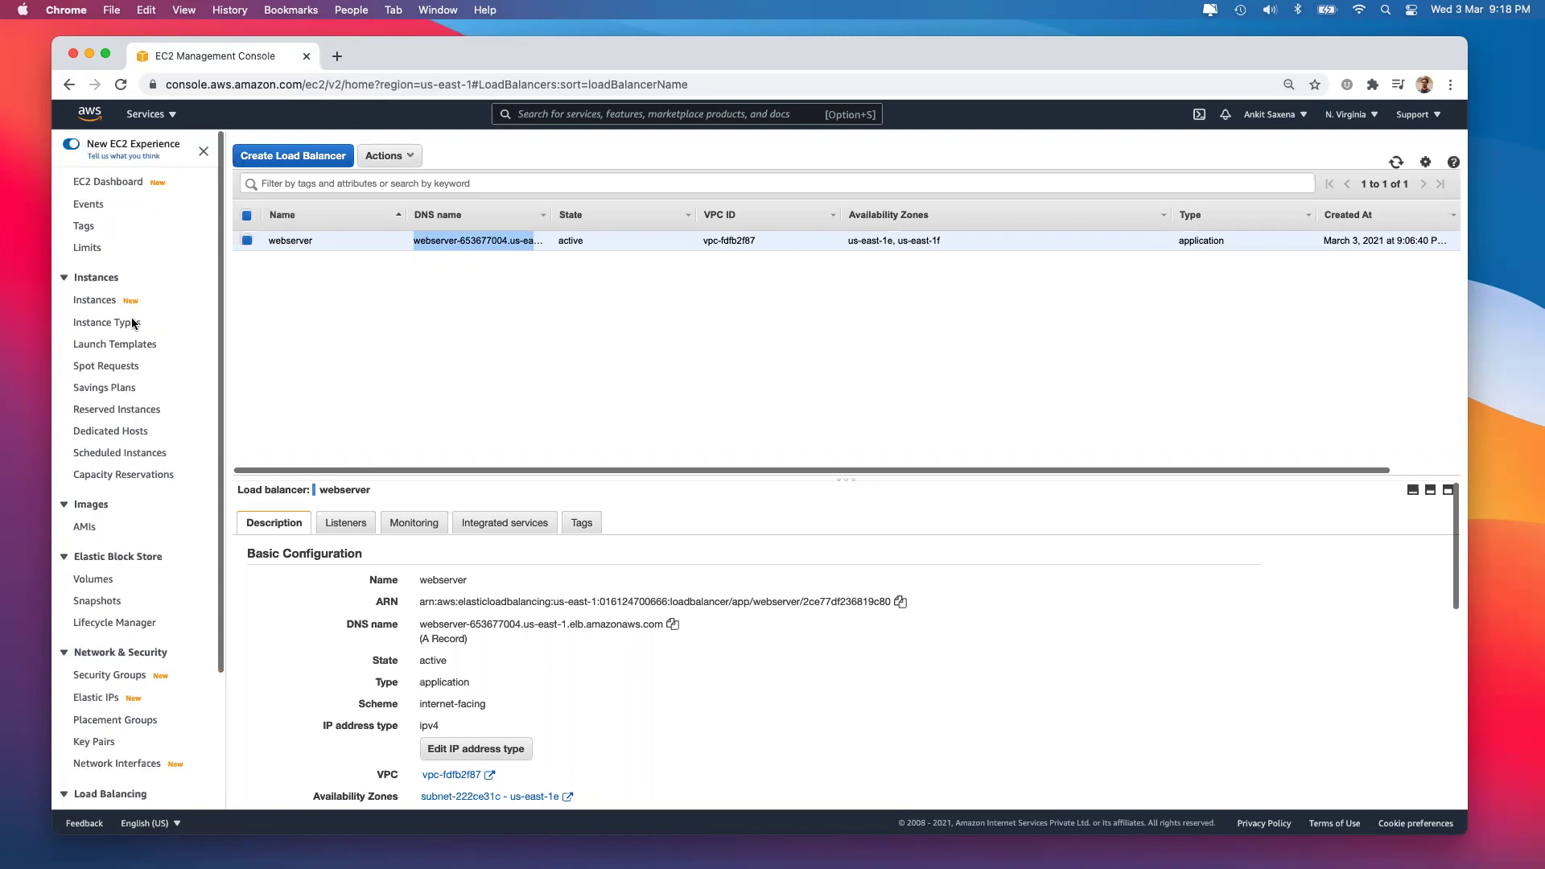
left_click(95, 298)
left_click(1059, 147)
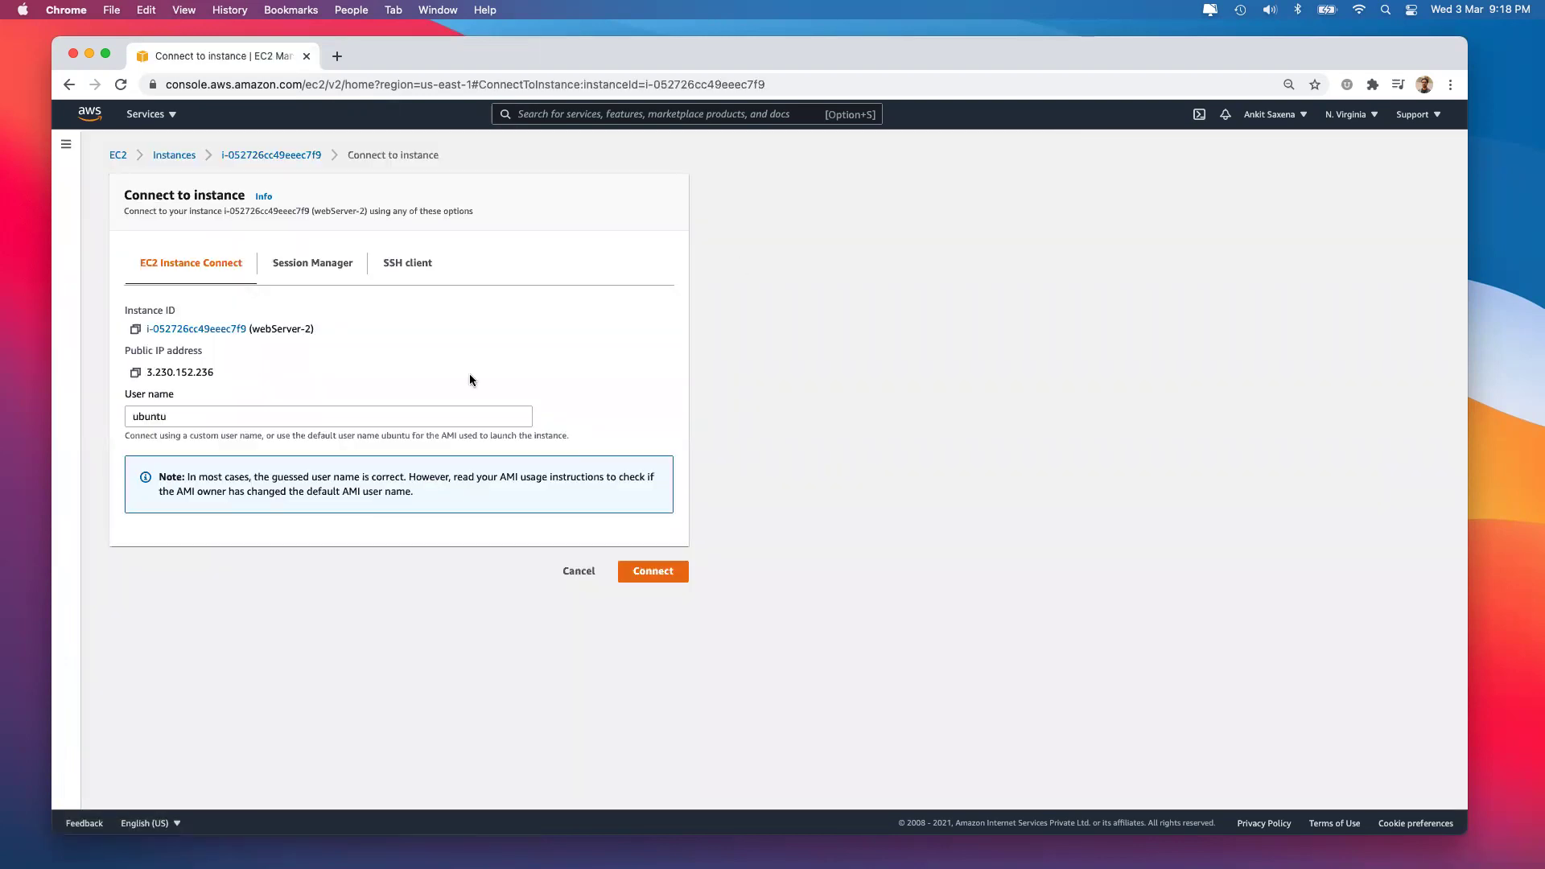
left_click(652, 571)
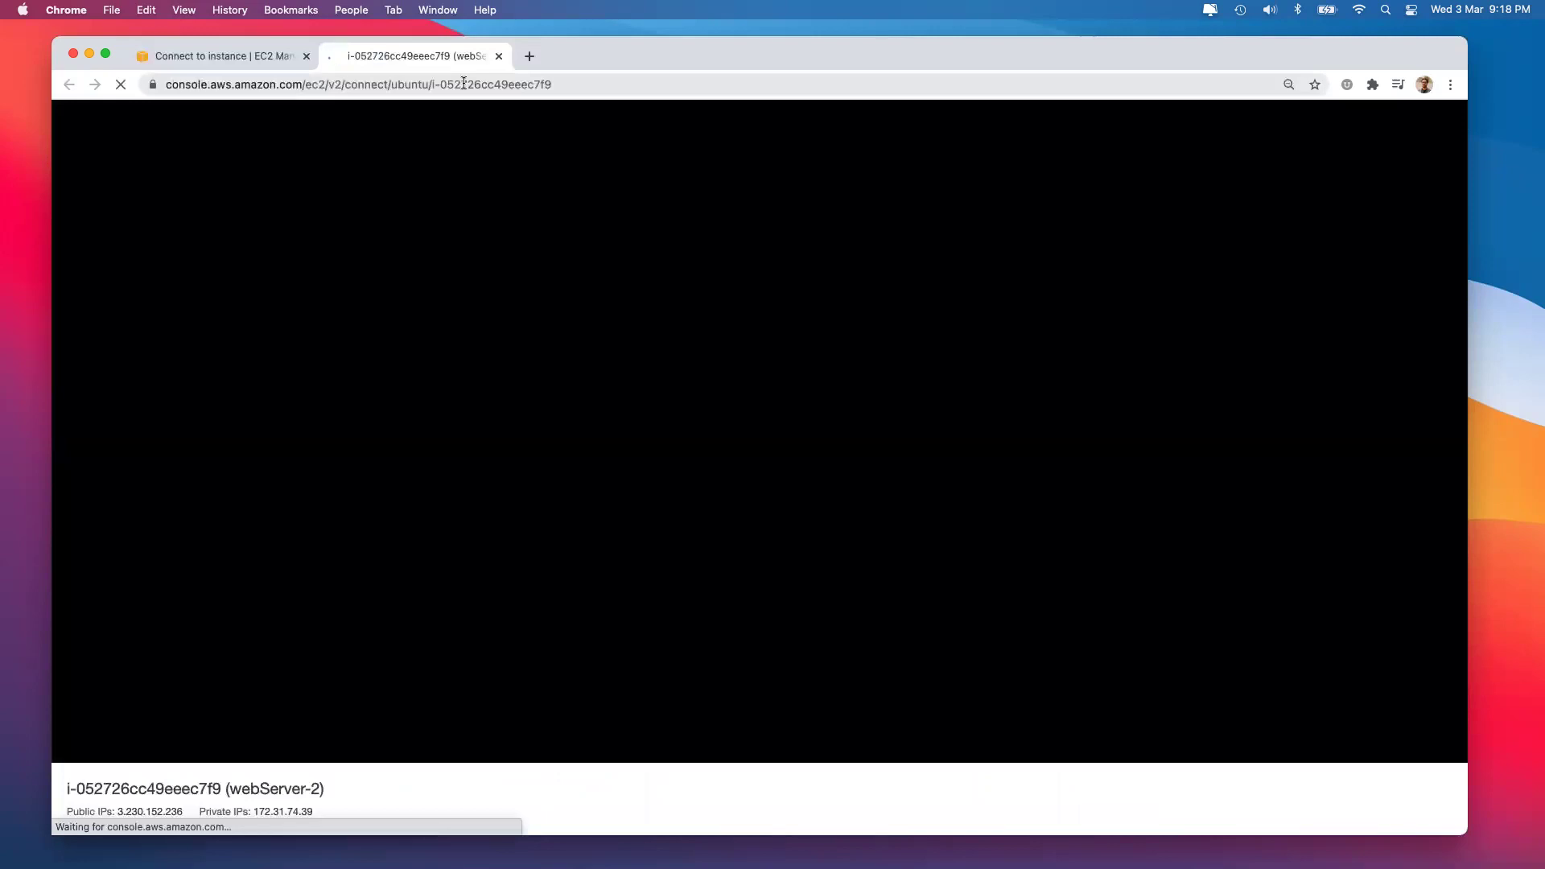
left_click(215, 52)
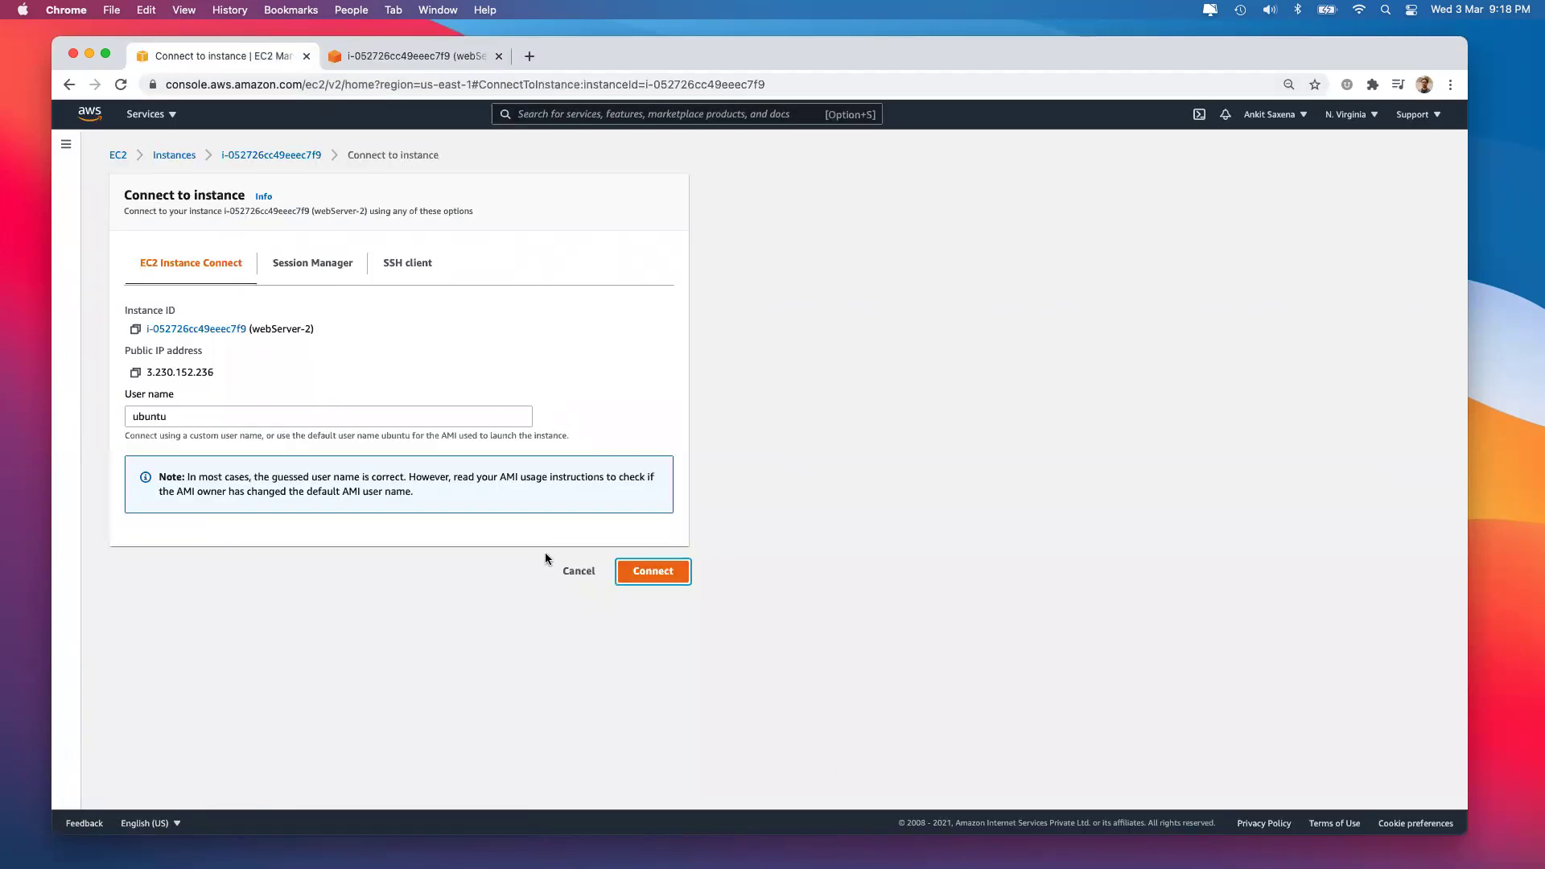
left_click(577, 571)
left_click(399, 54)
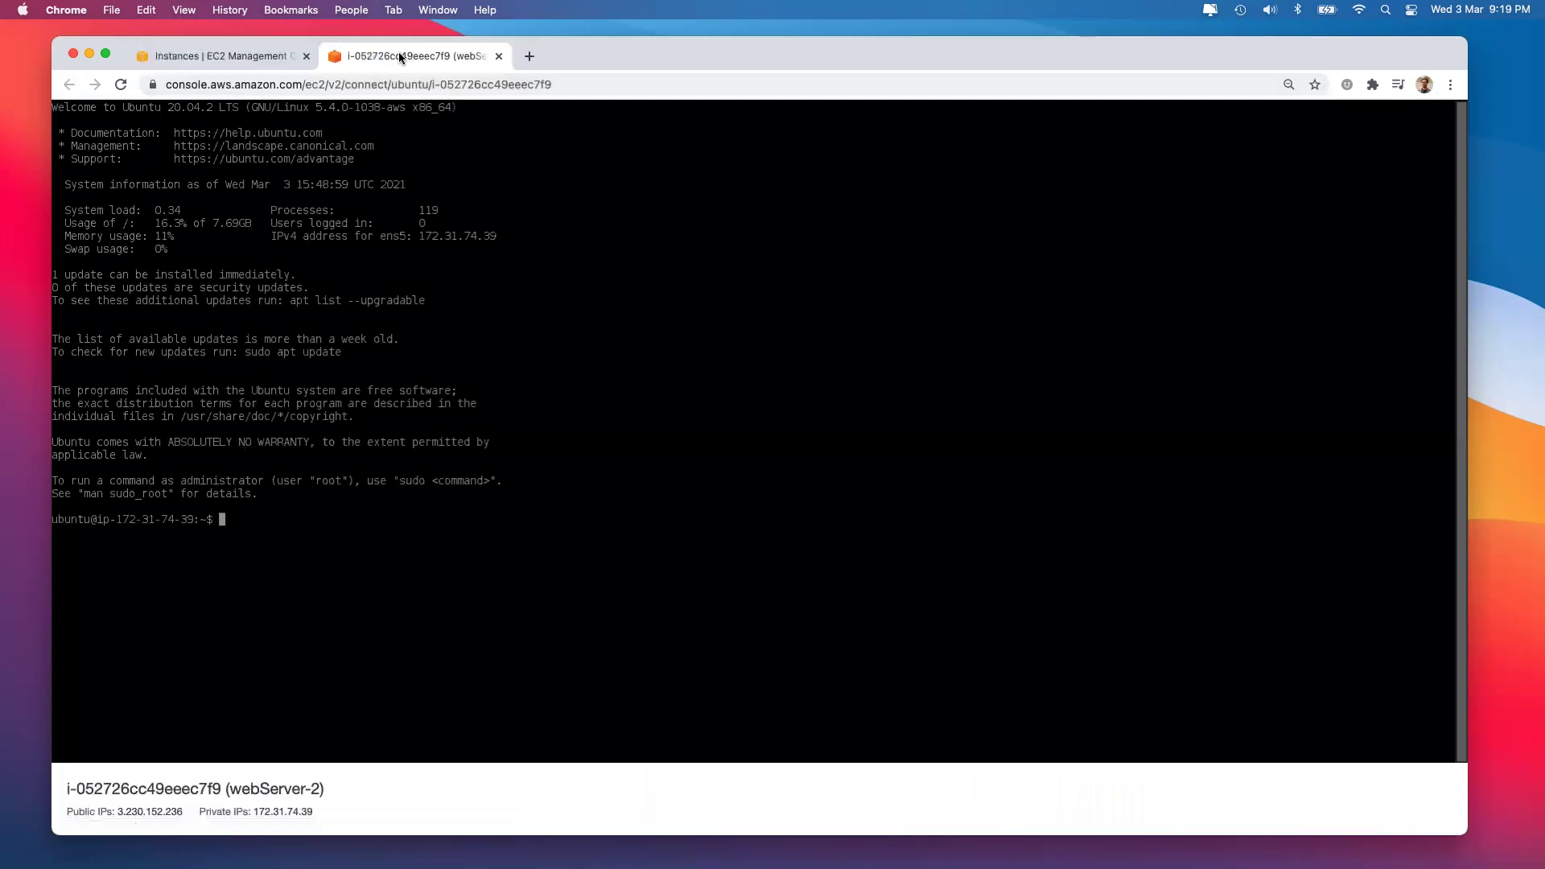
Run sudo apt-get update and sudo apt-get install apache2 on webServer-2, accept the installation, and close the terminal.
type("sudo apt-get update")
key("Return")
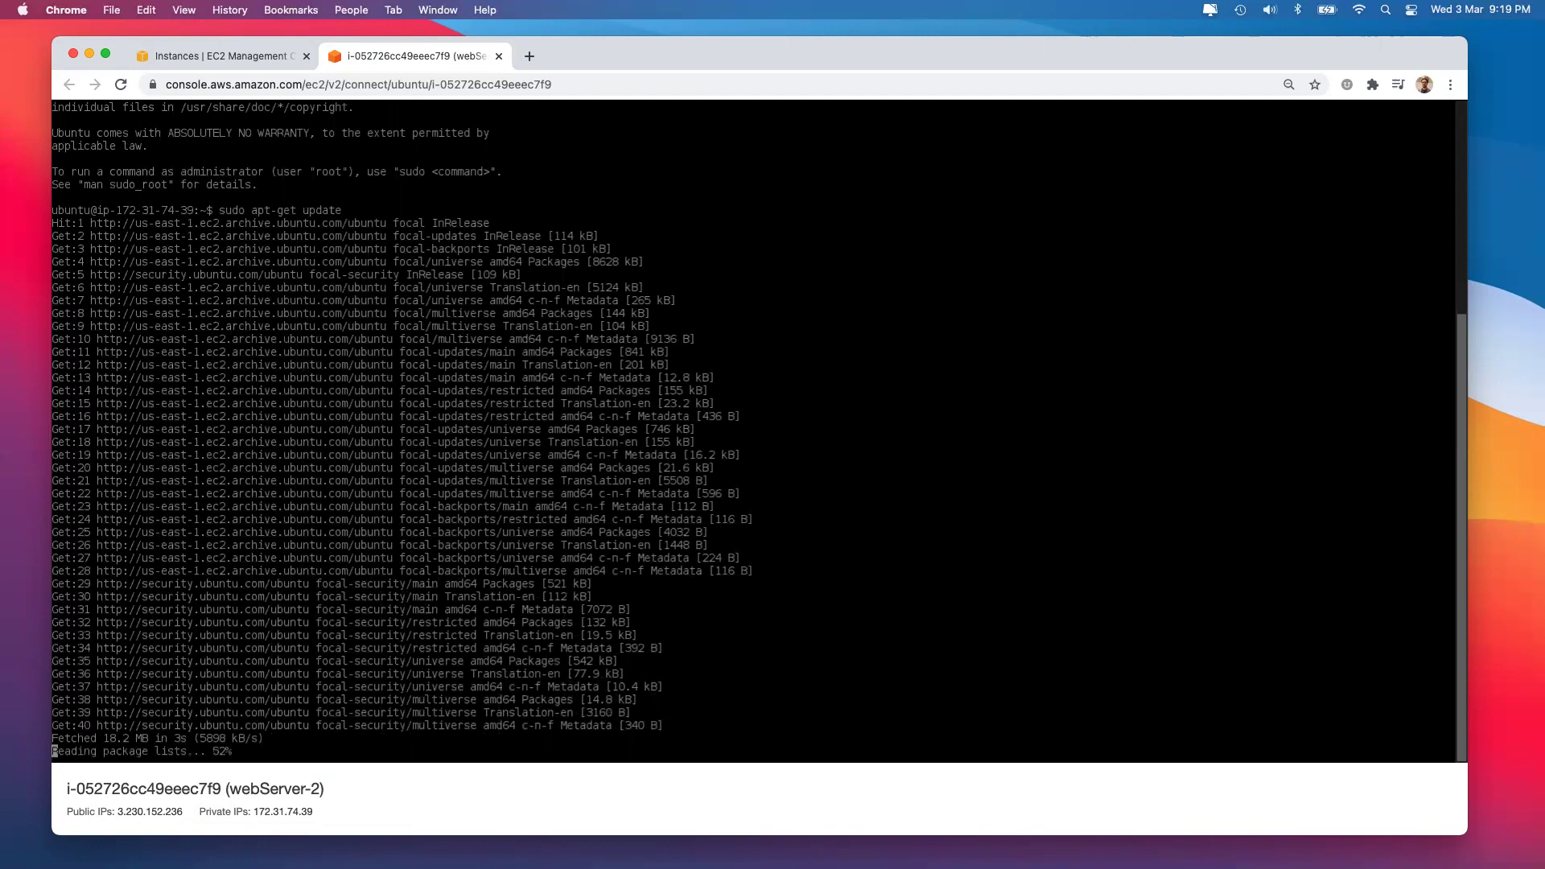
type("sudo ap")
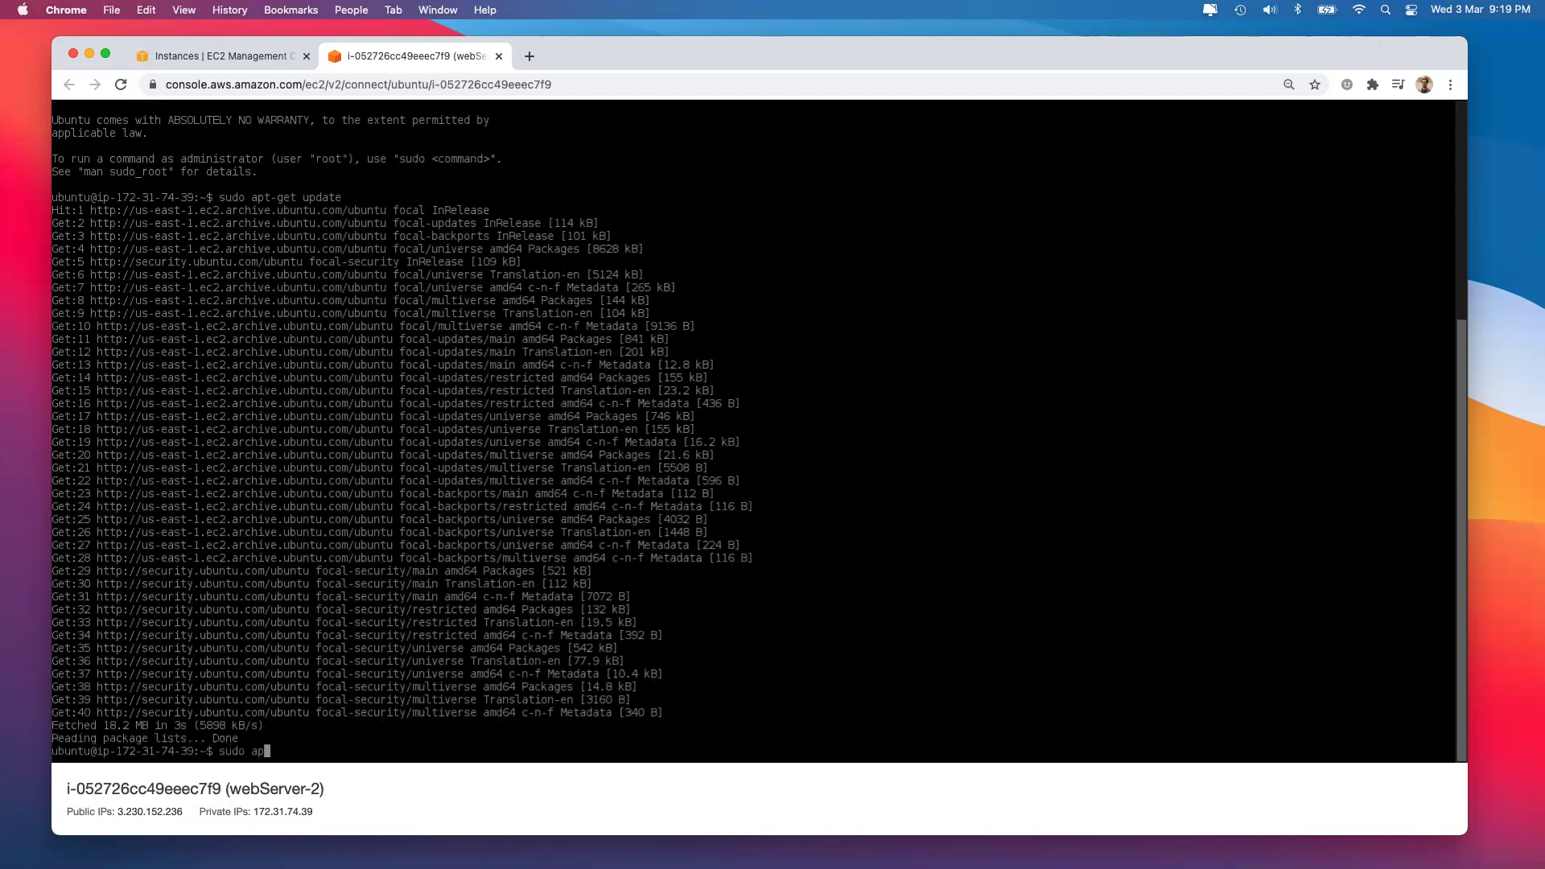
type("t-get install apache2")
key("Return")
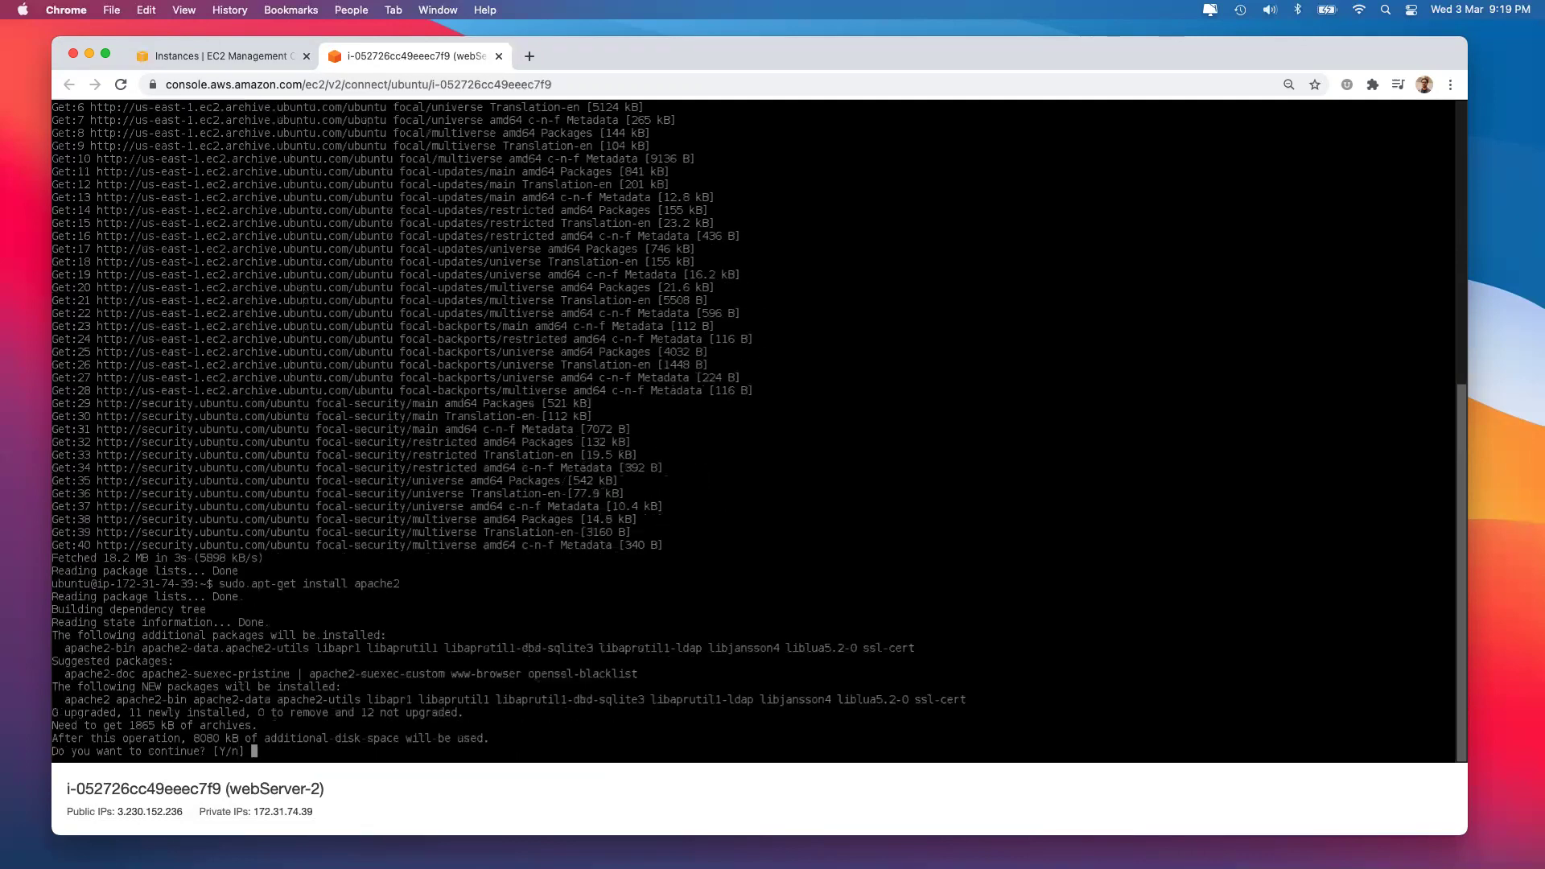
key("Return")
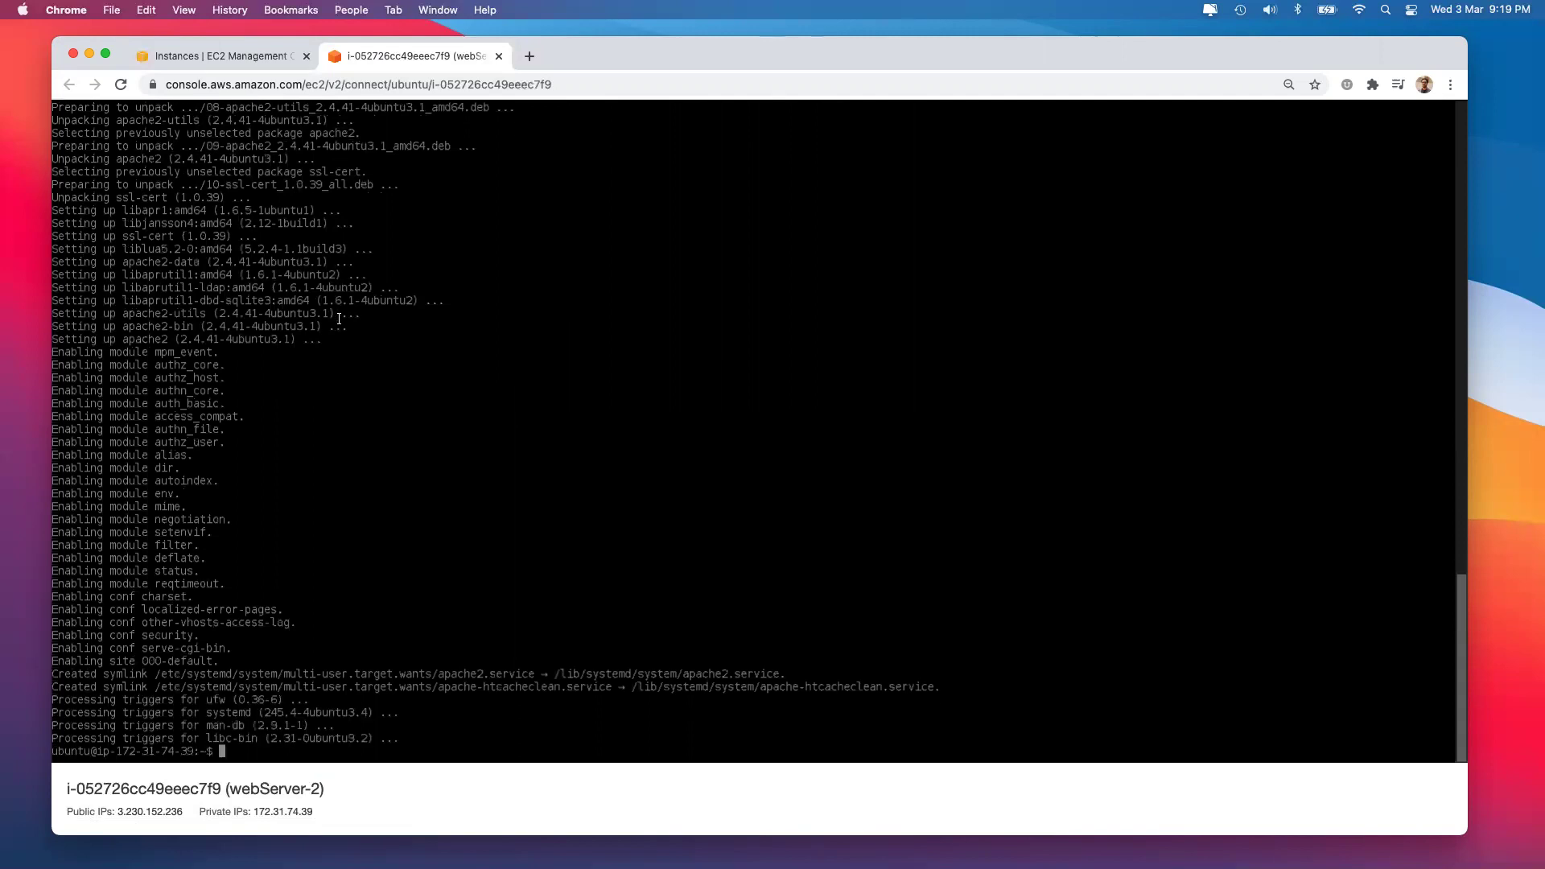
left_click(499, 55)
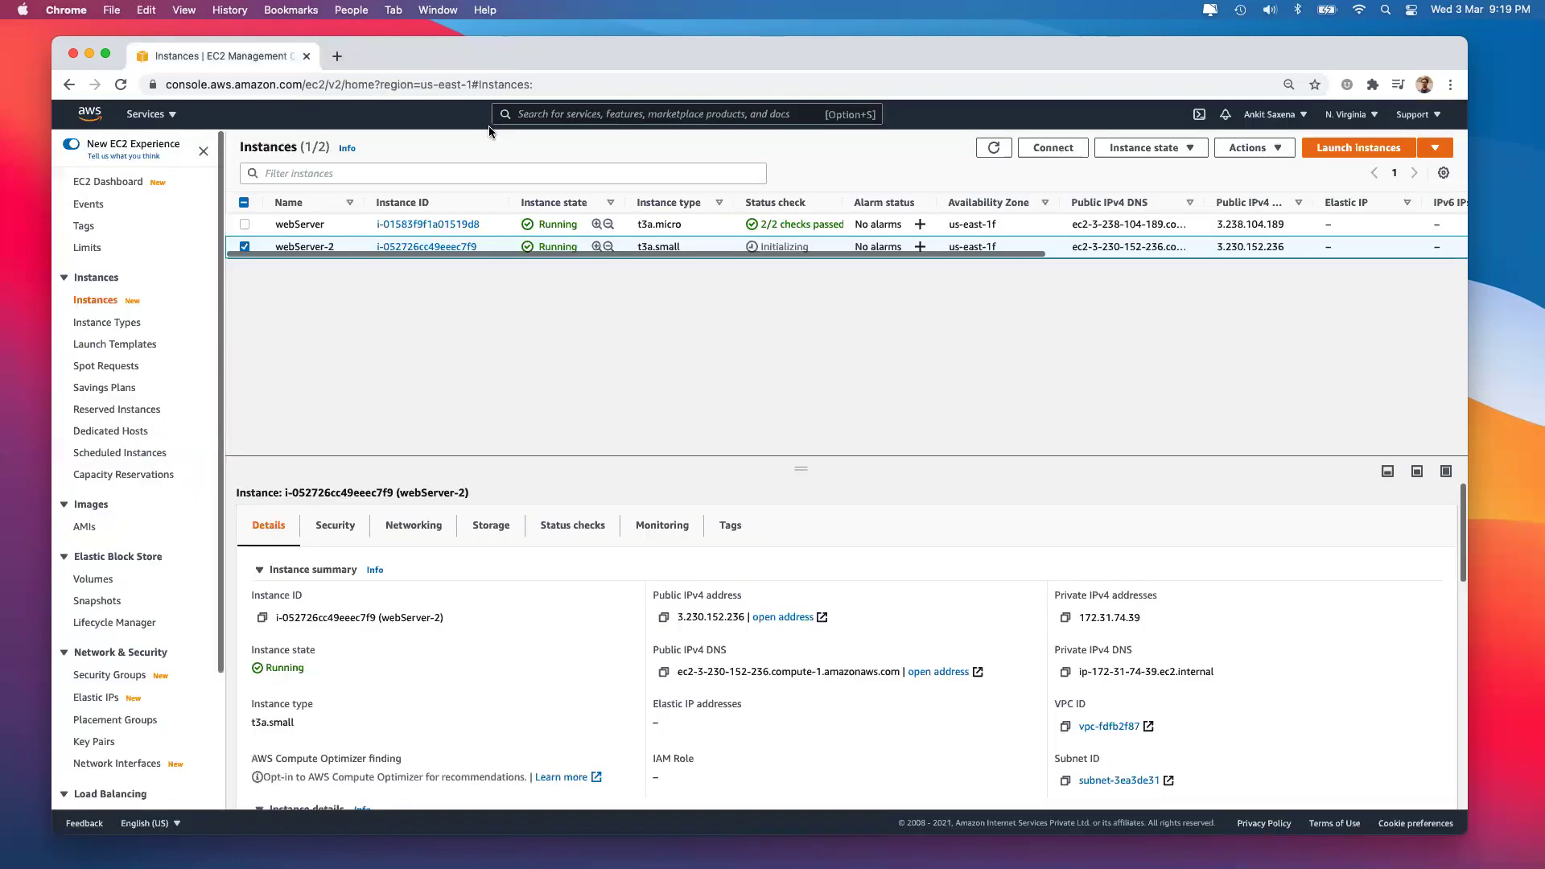
Copy webServer-2's public IPv4 address and open it in a new browser tab to test the web server.
left_click(663, 618)
left_click(337, 55)
key("super+v")
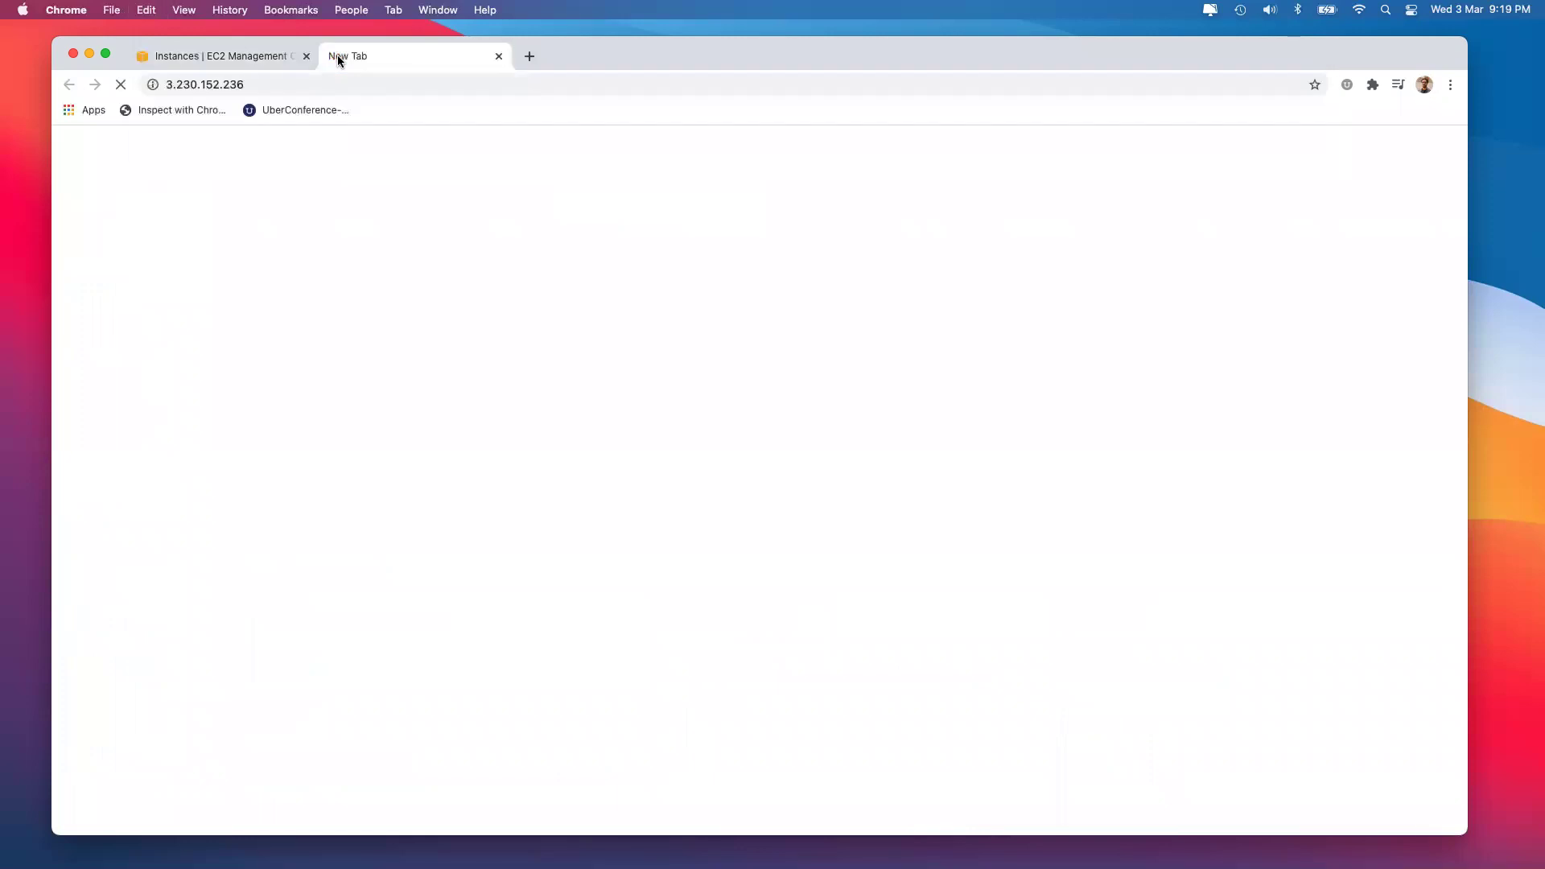
key("Return")
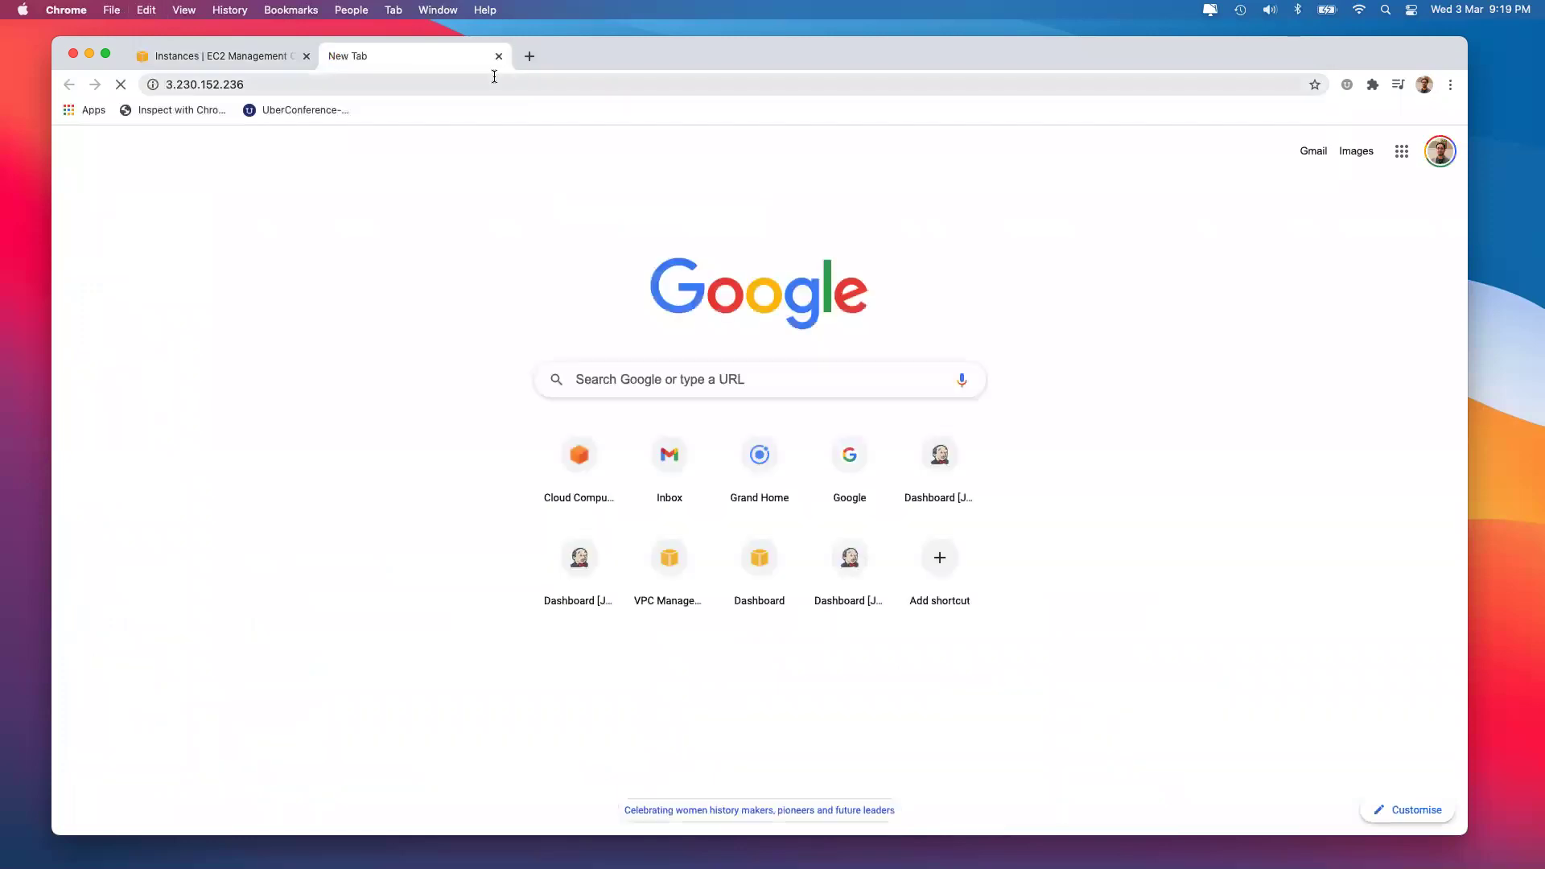
left_click(238, 53)
left_click(374, 55)
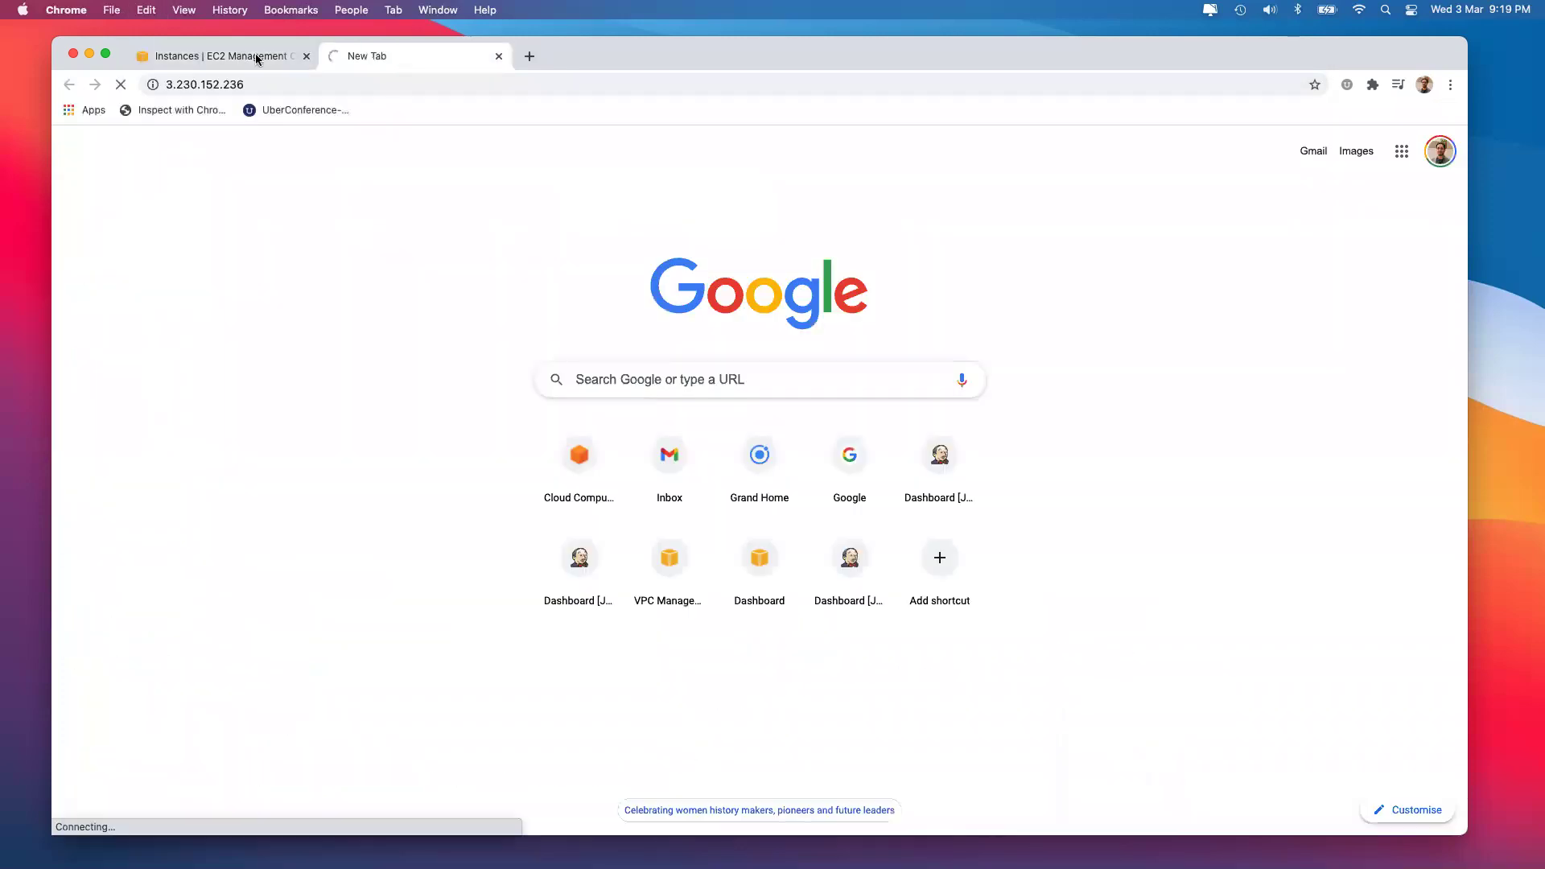
Add an inbound HTTP rule with source Anywhere to webServer-2's security group launch-wizard-238 and save the rules.
left_click(254, 57)
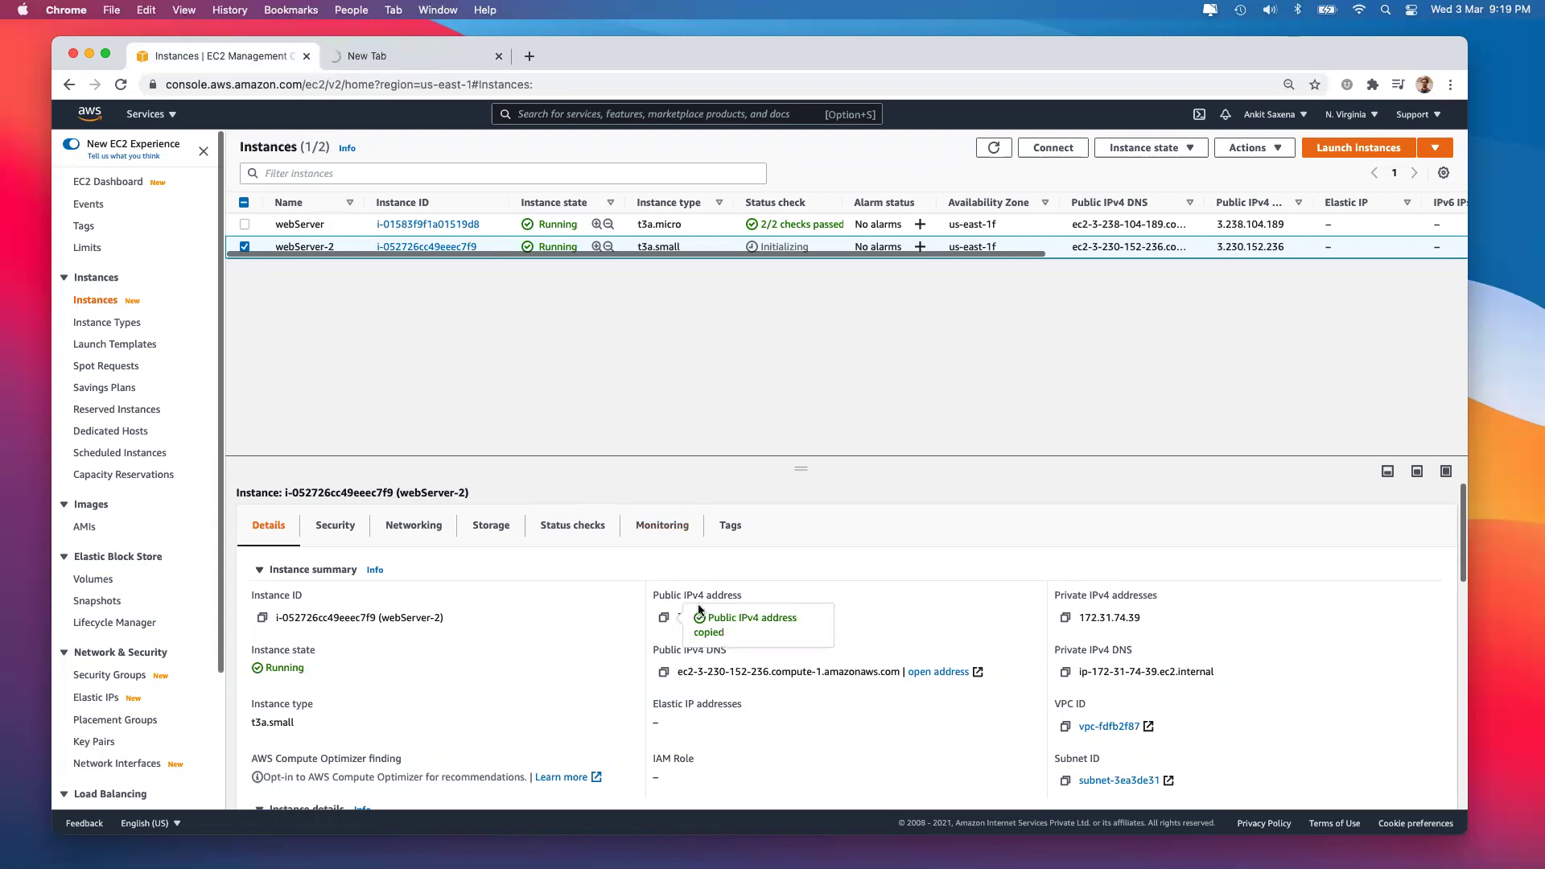
left_click(321, 528)
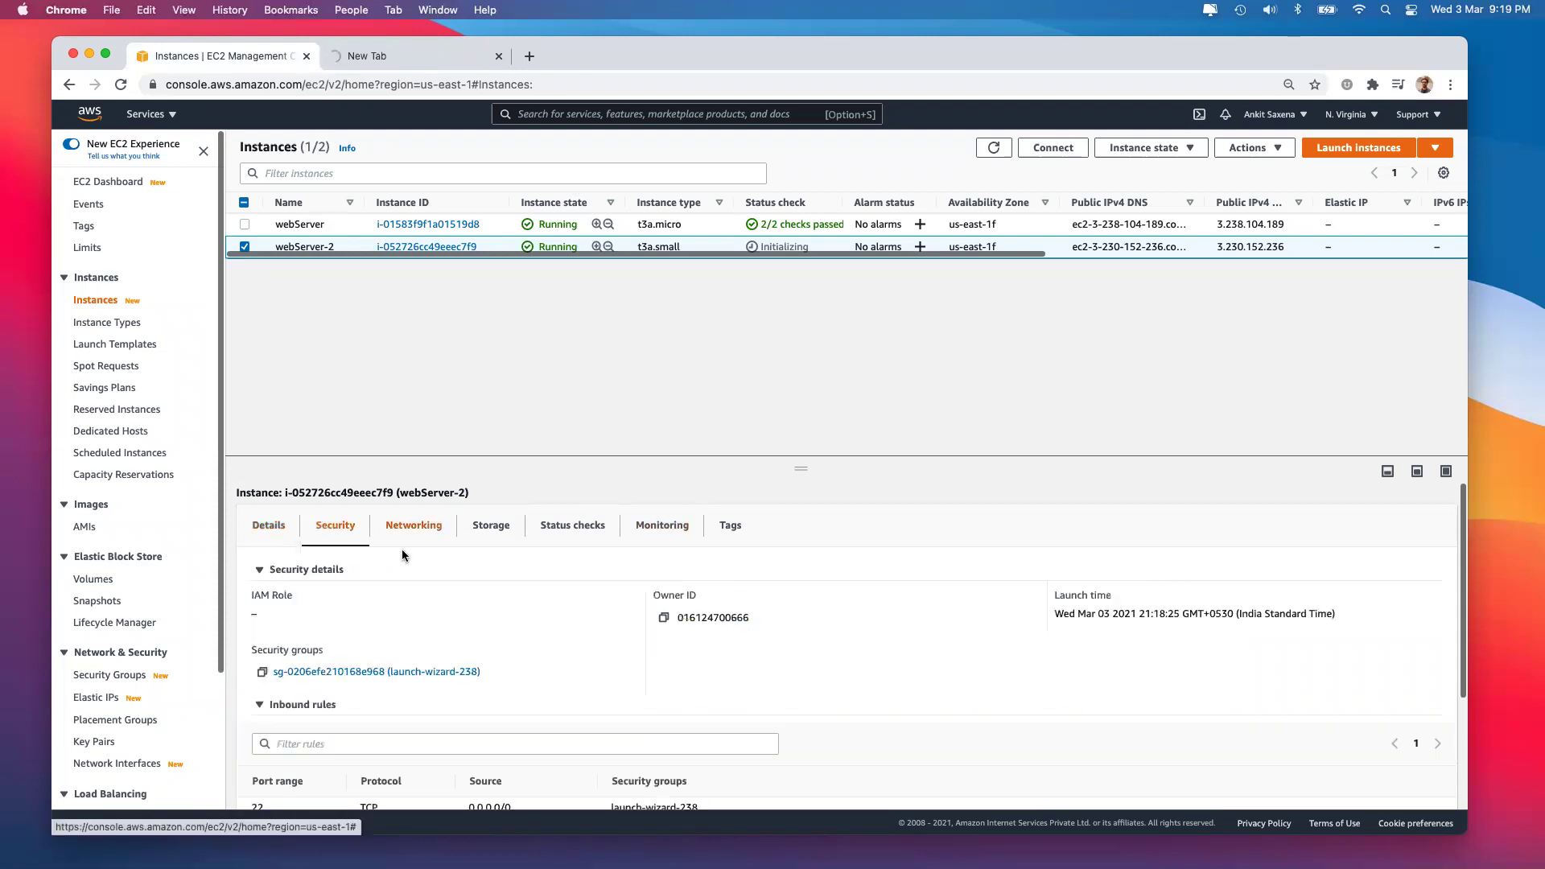
left_click(340, 671)
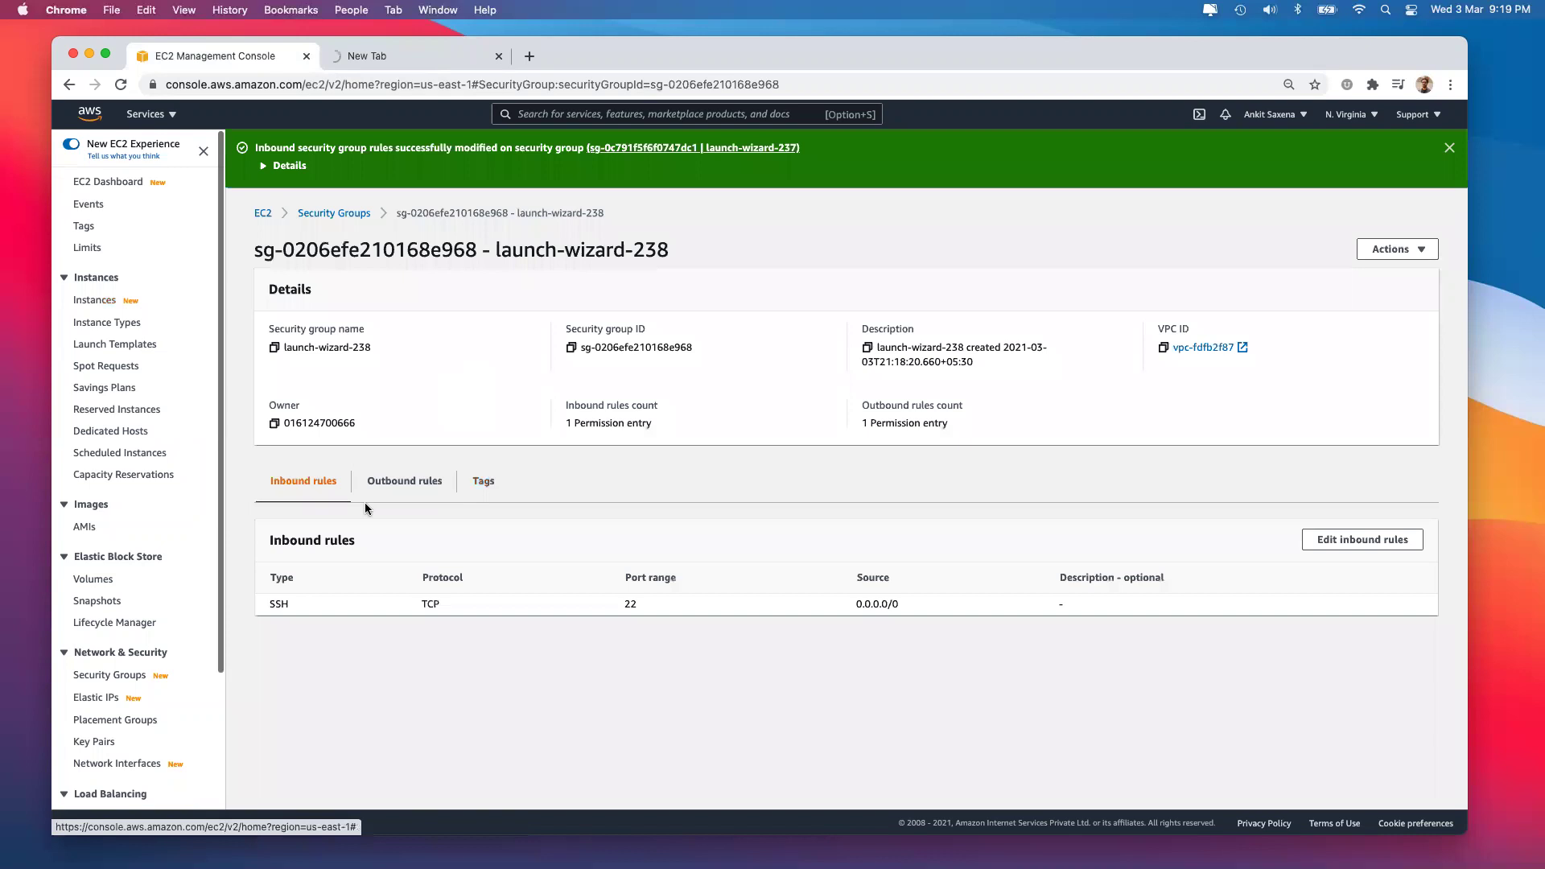
left_click(1361, 540)
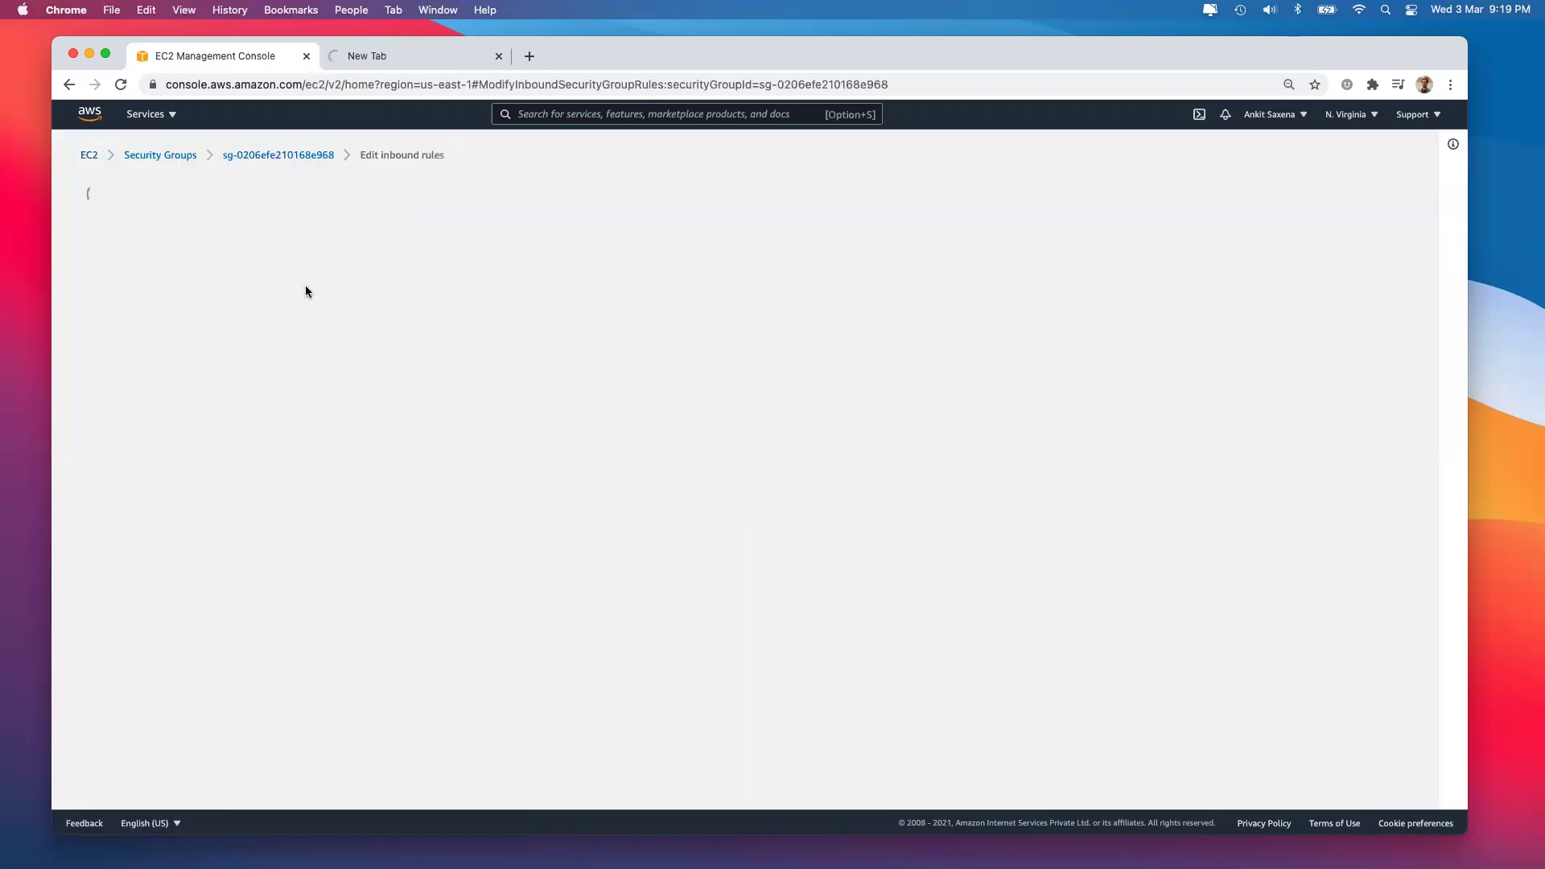
left_click(131, 400)
left_click(439, 381)
left_click(214, 393)
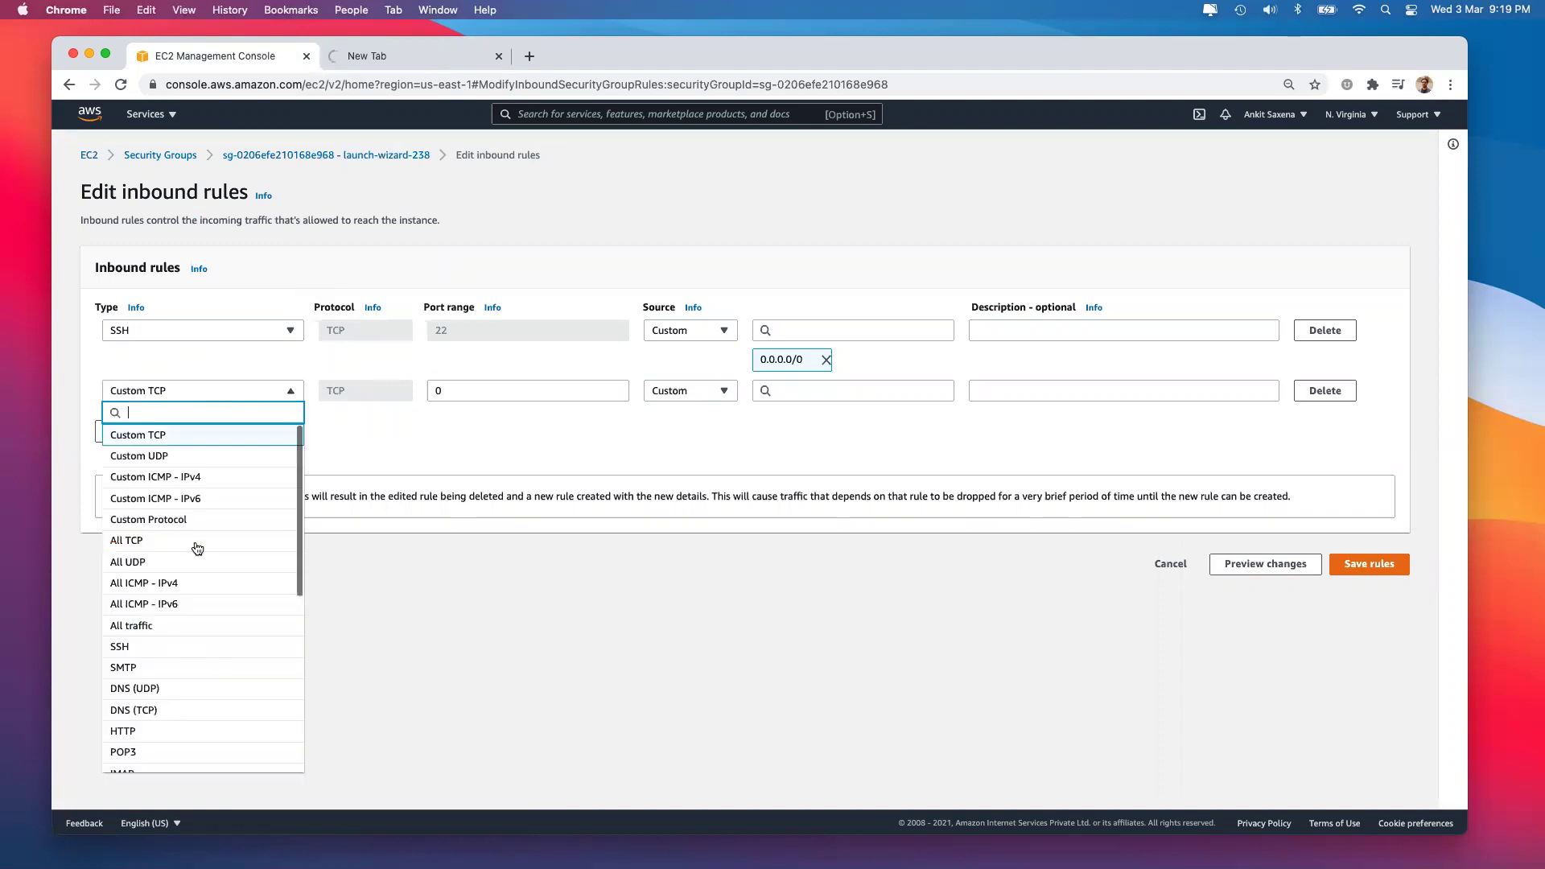
left_click(202, 732)
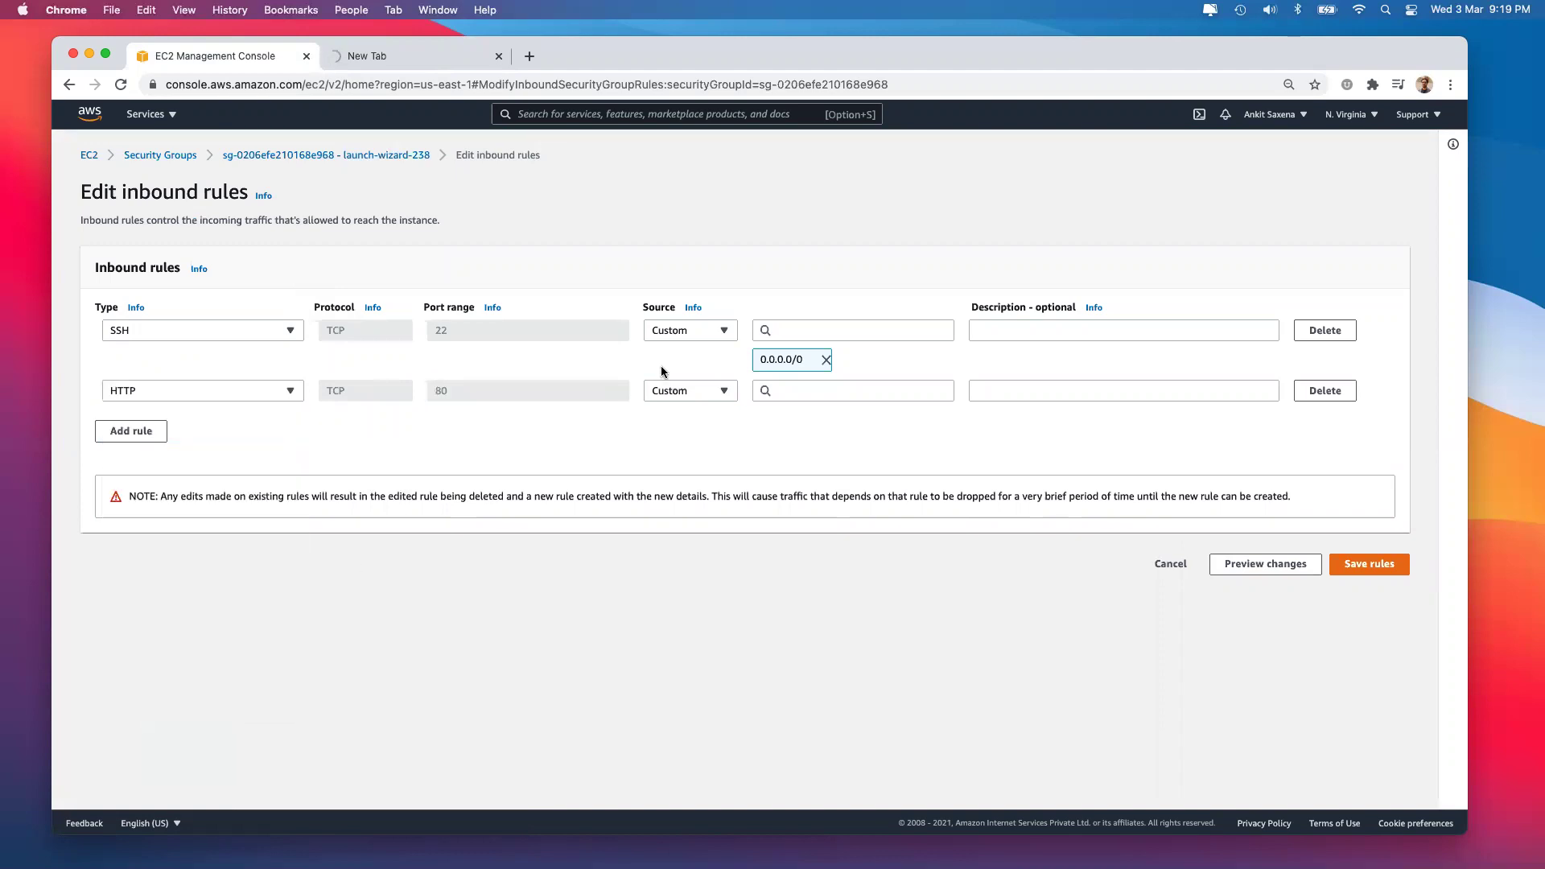
left_click(698, 395)
left_click(700, 434)
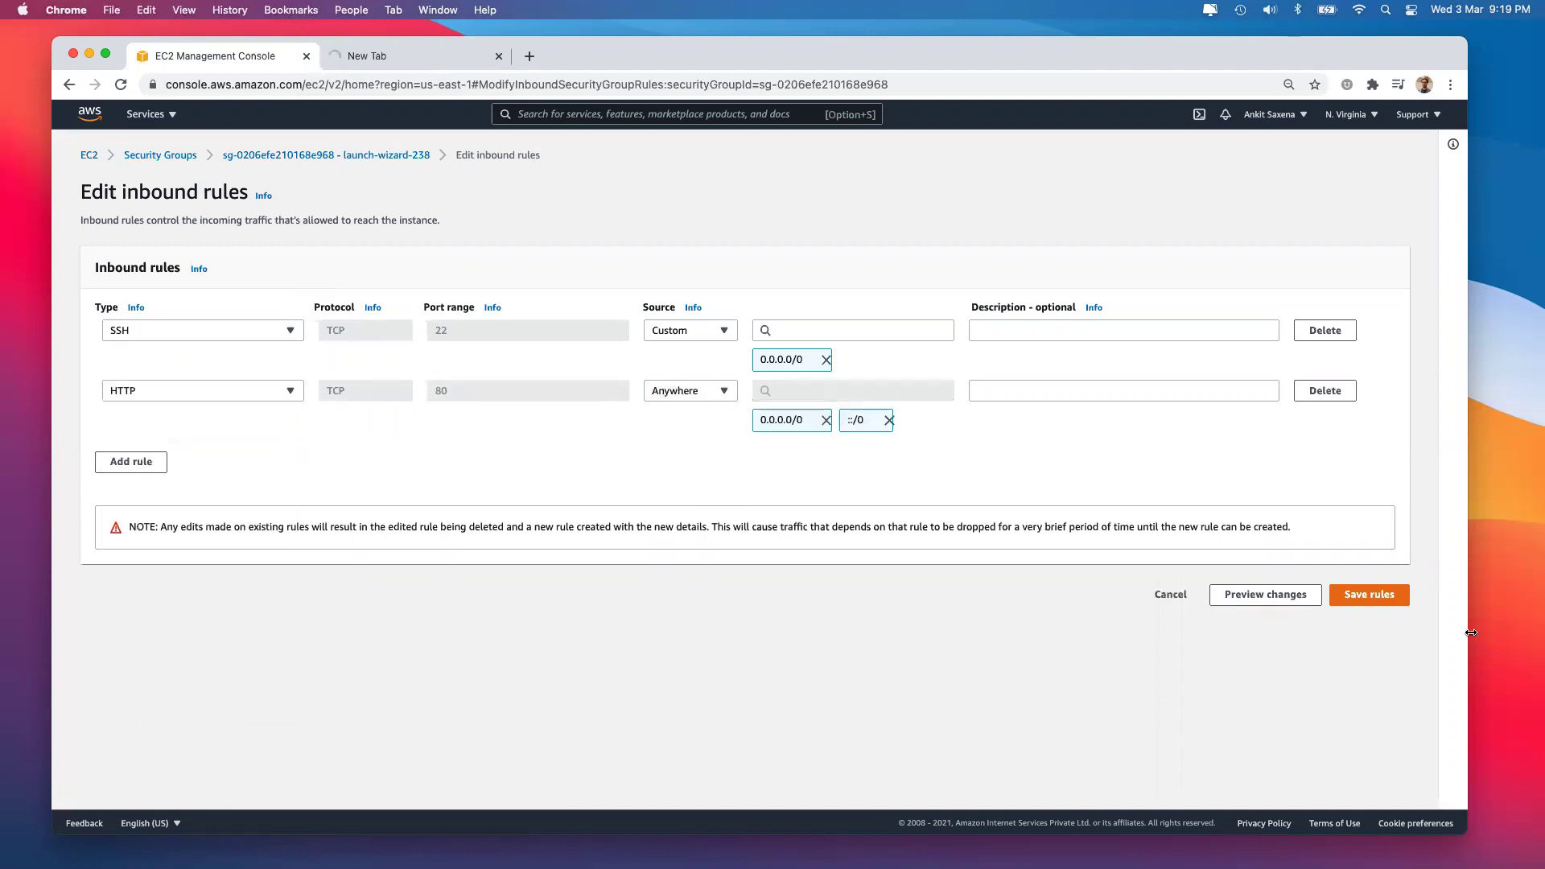
left_click(1372, 595)
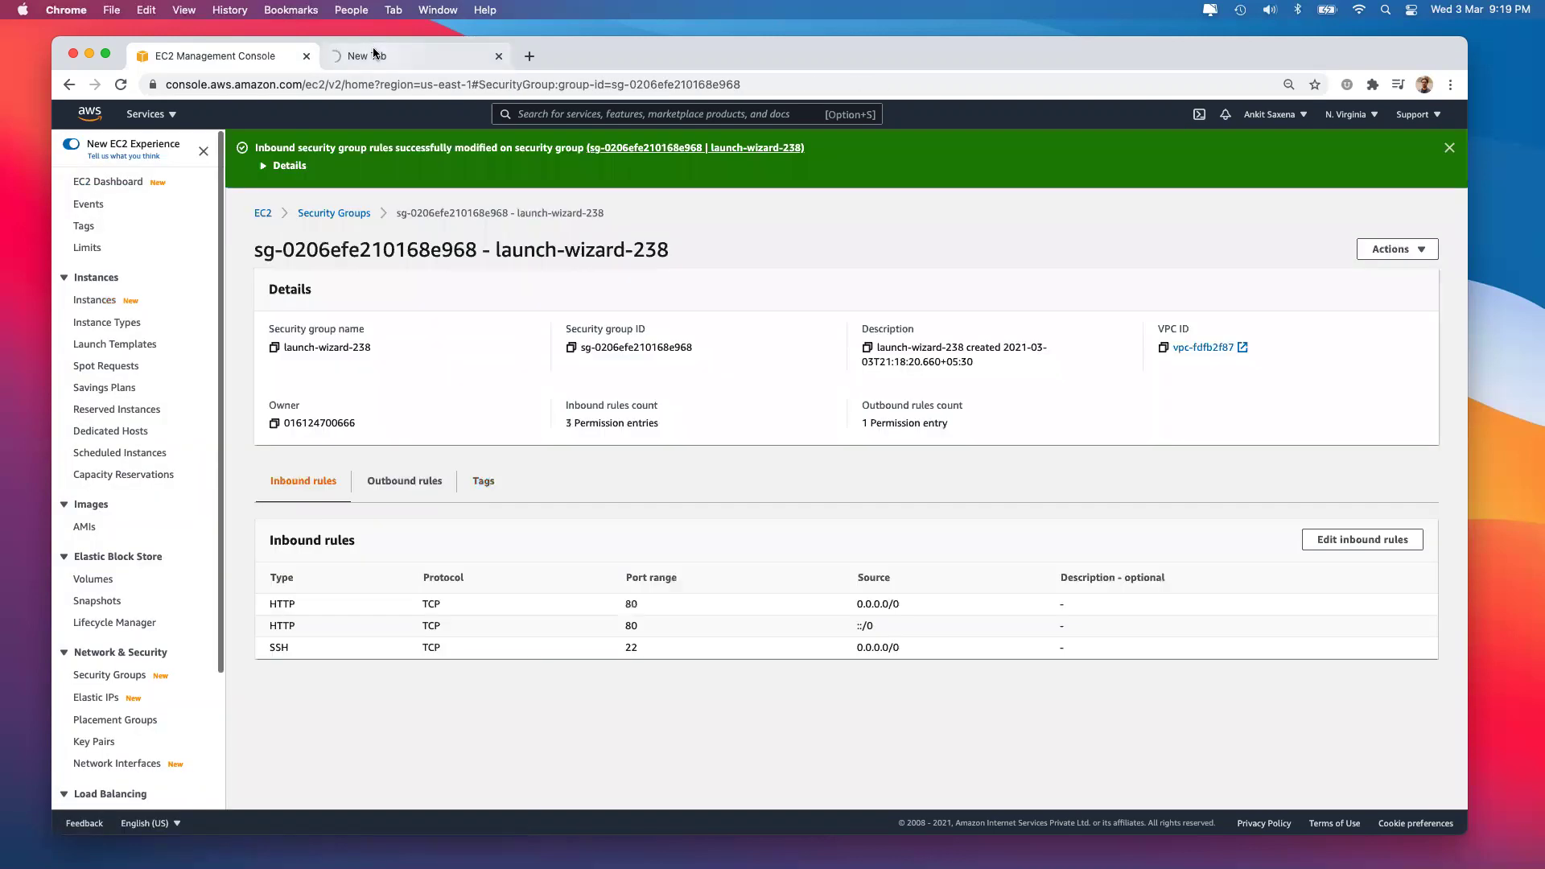
Check webServer-2's web page and close it, and reopen the instance's copied public IPv4 address in a new browser tab.
left_click(374, 54)
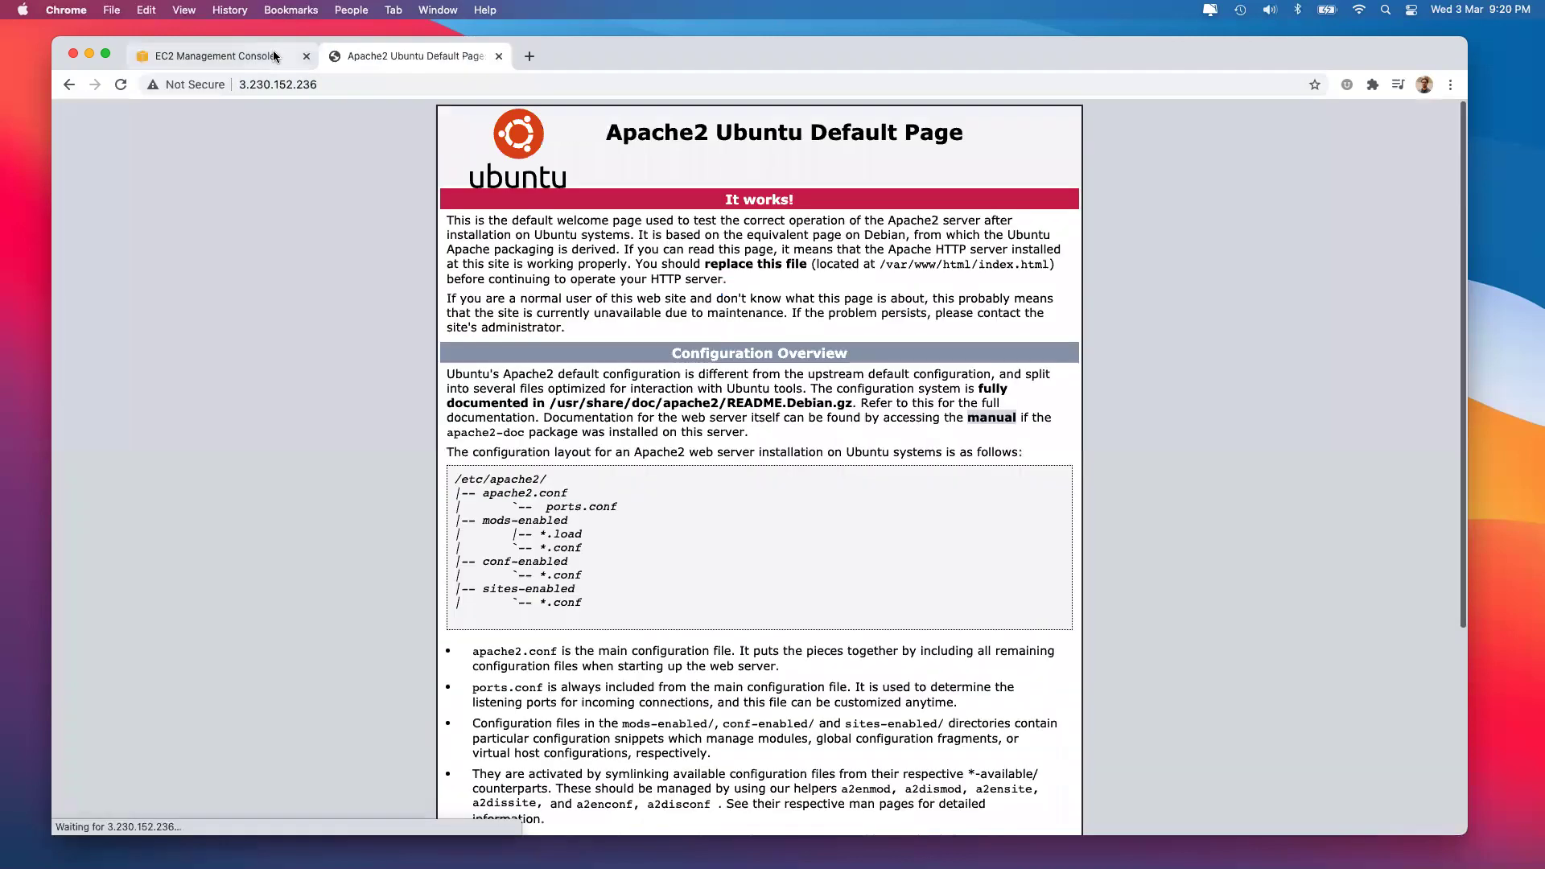
left_click(499, 55)
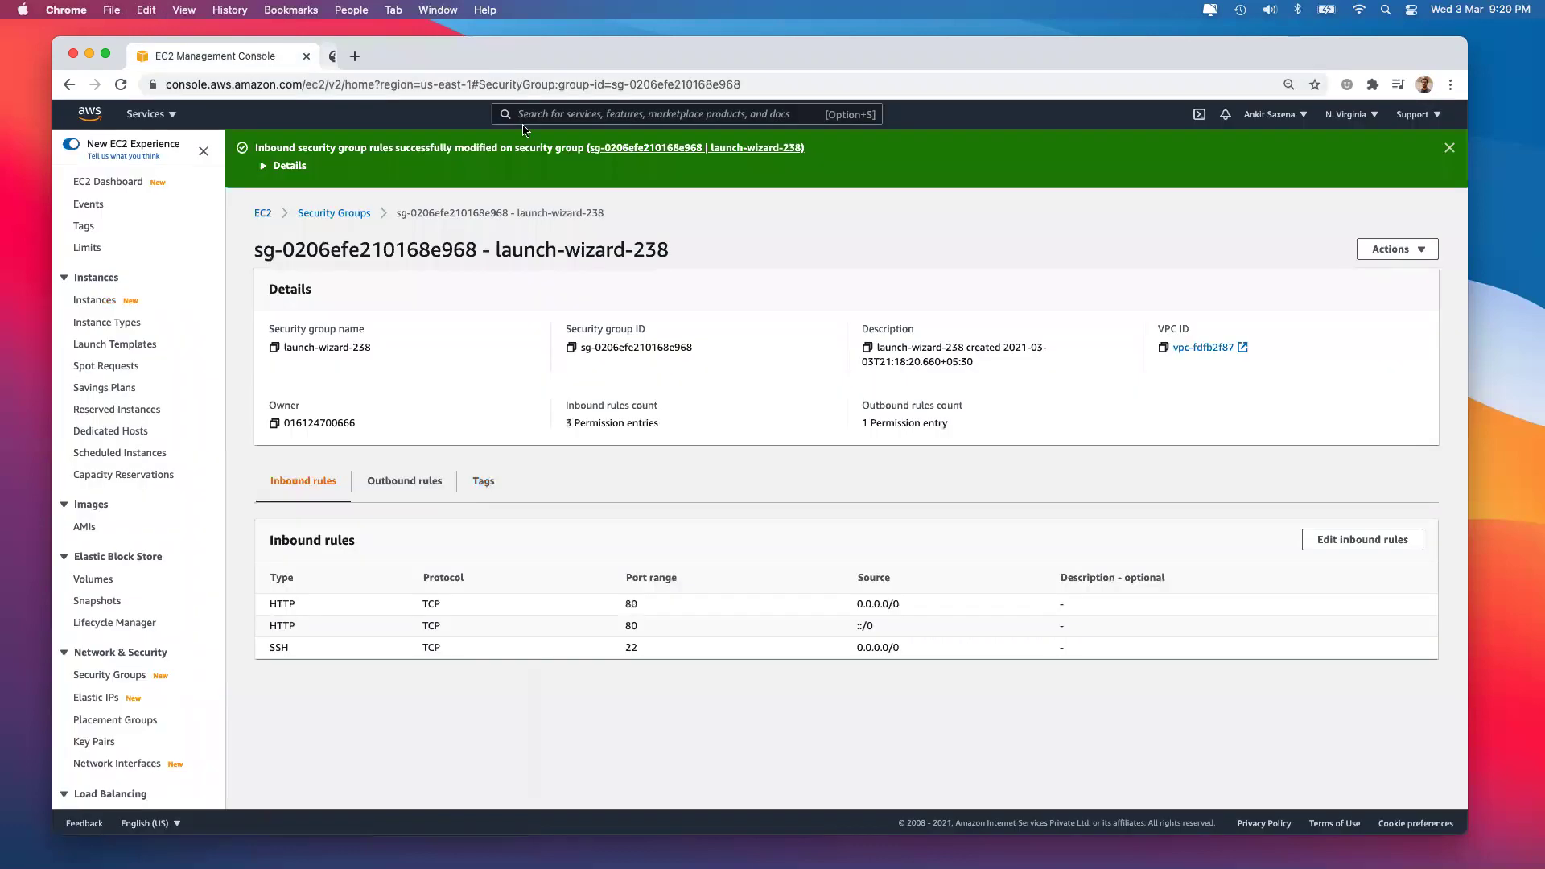
left_click(94, 300)
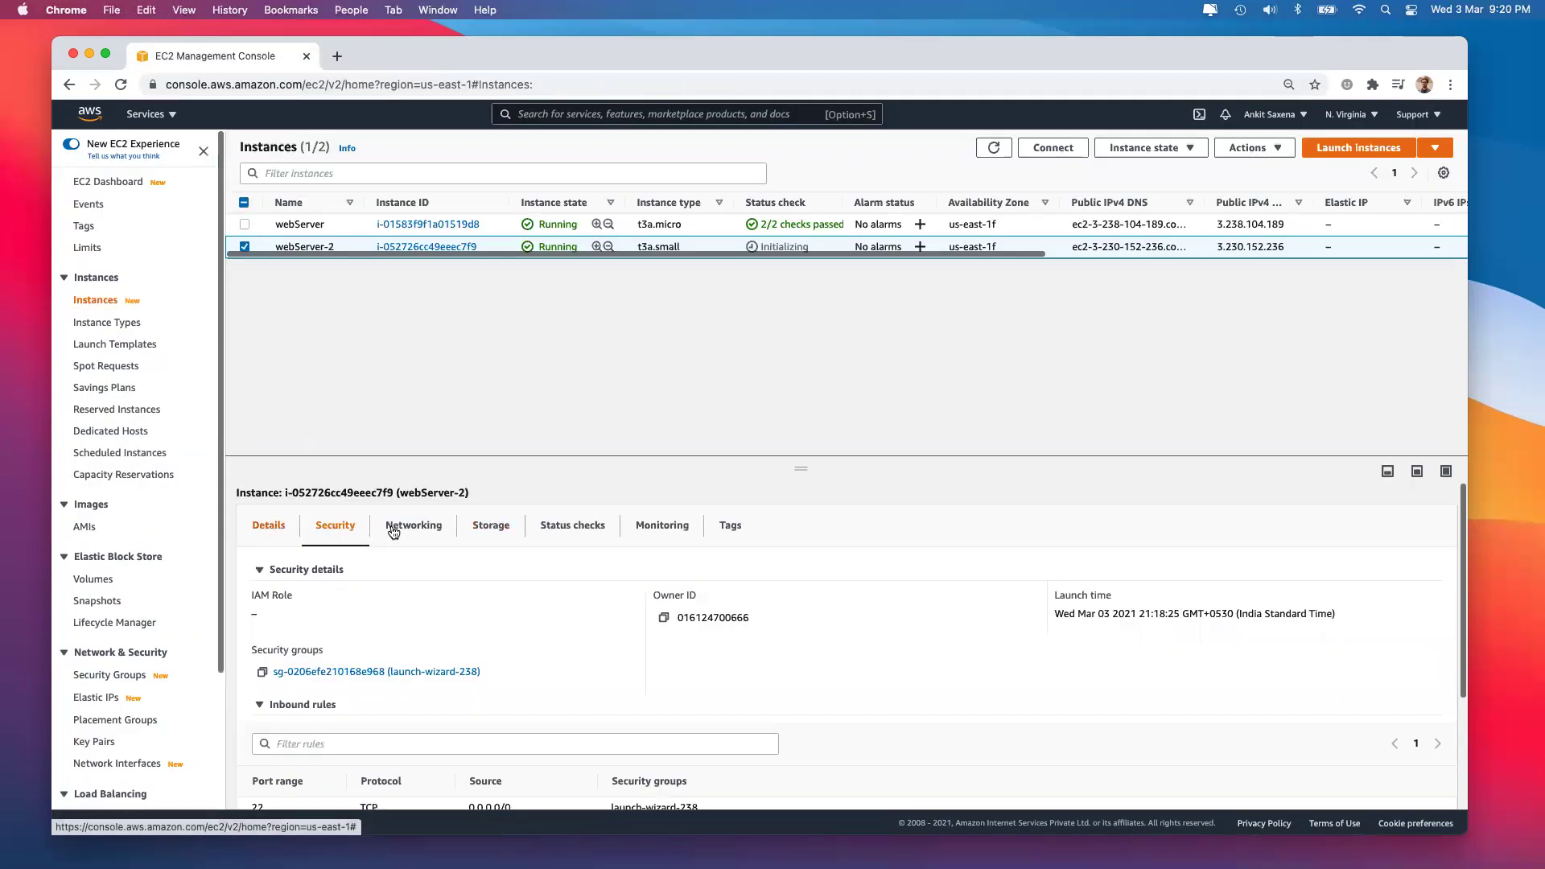
left_click(268, 525)
left_click(663, 617)
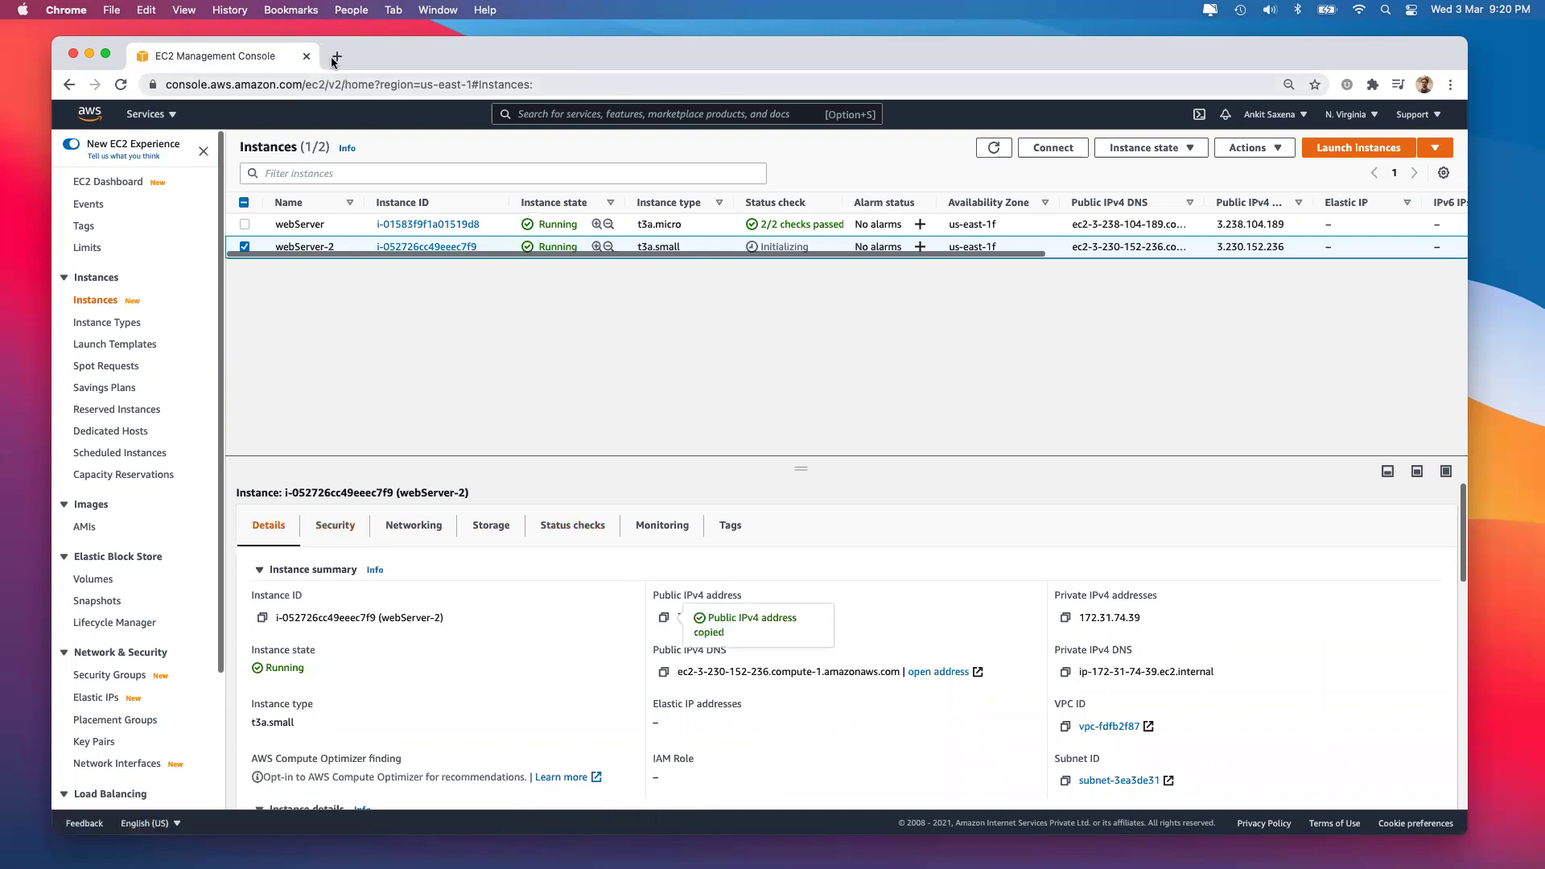
left_click(336, 55)
key("super+v")
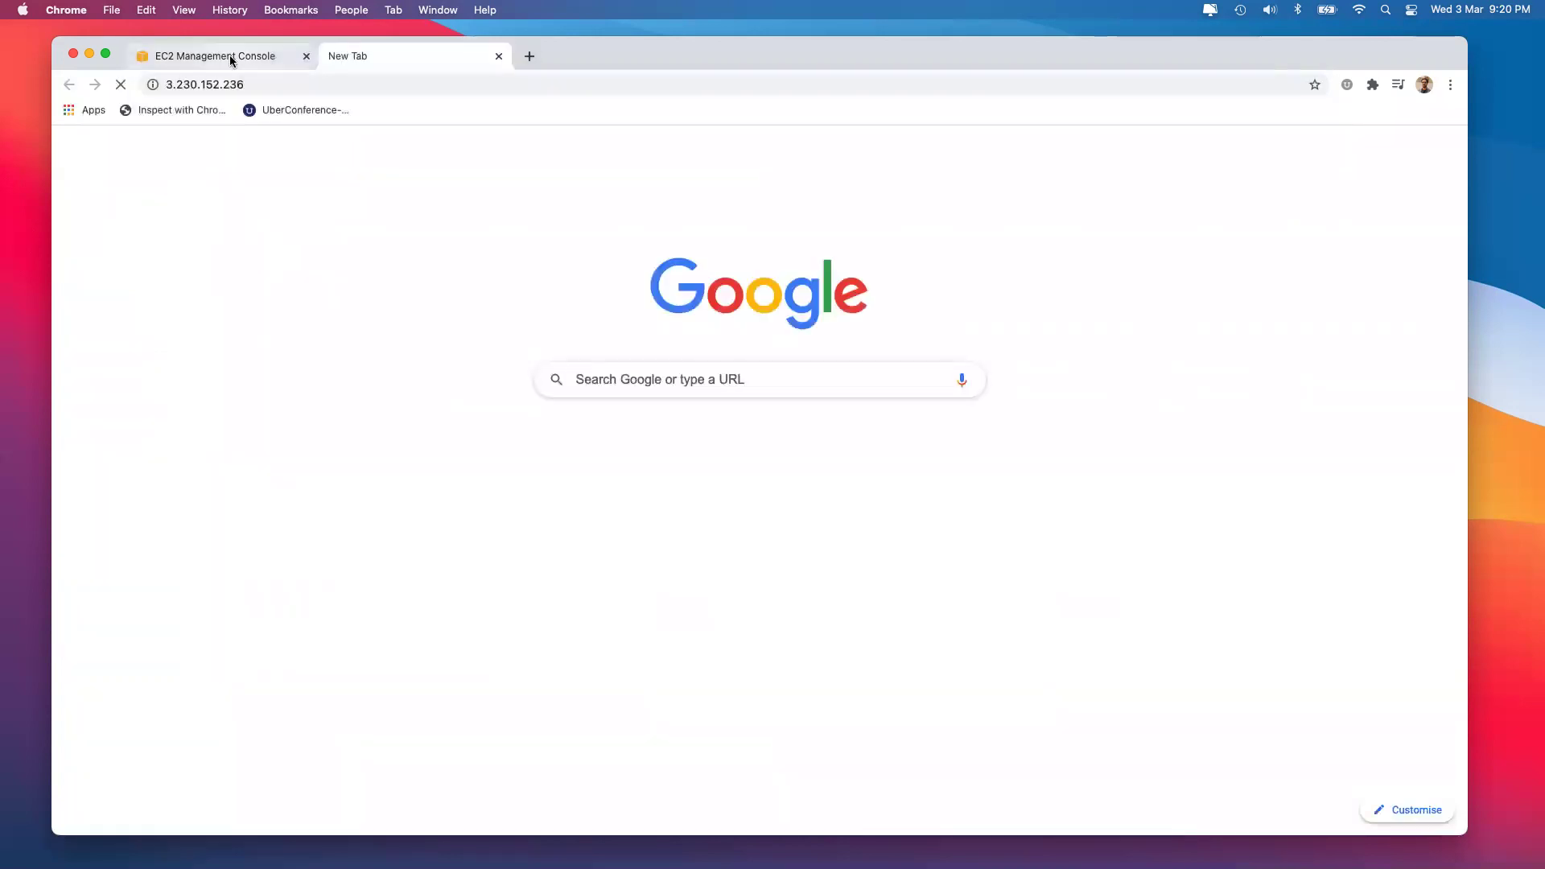
key("Return")
Select only the webServer instance, copy its public IPv4 address, and open it in another browser tab.
left_click(229, 57)
left_click(245, 249)
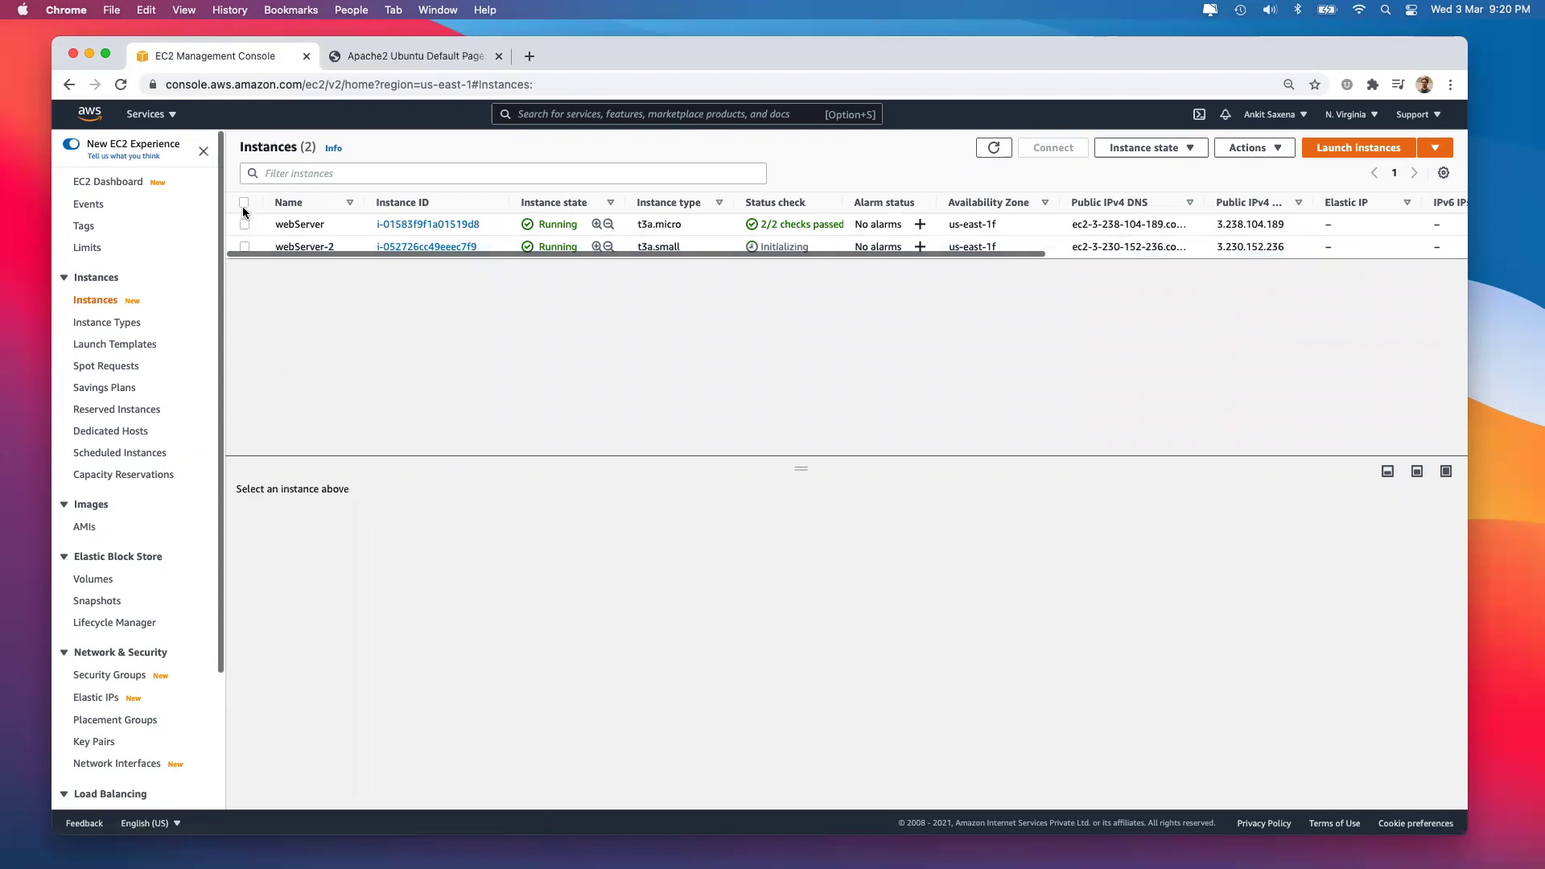
left_click(245, 223)
left_click(665, 618)
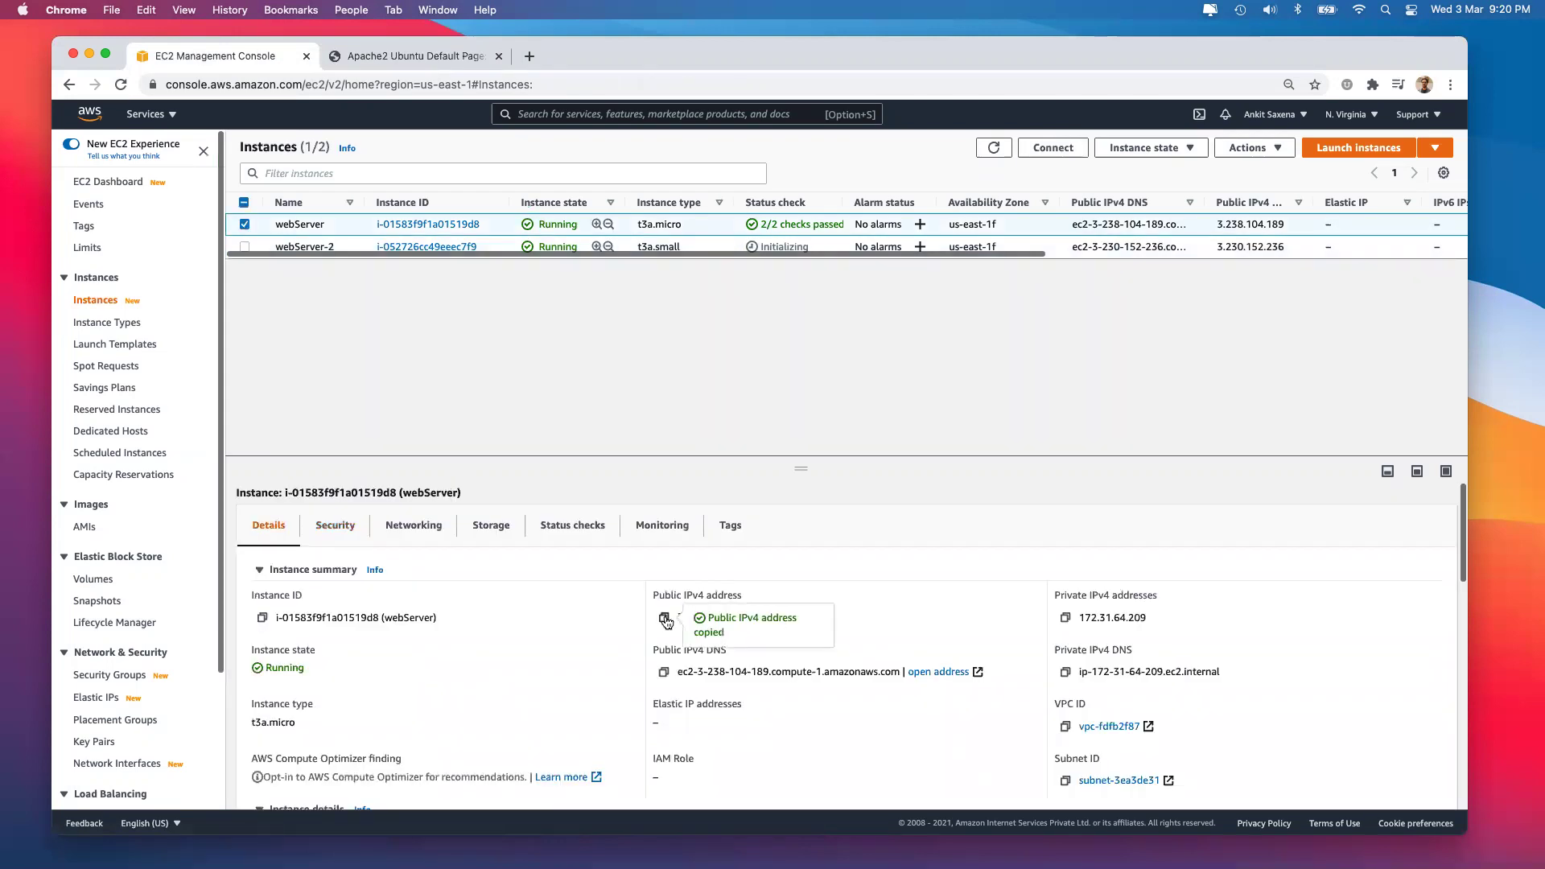
left_click(529, 56)
key("super+v")
key("Return")
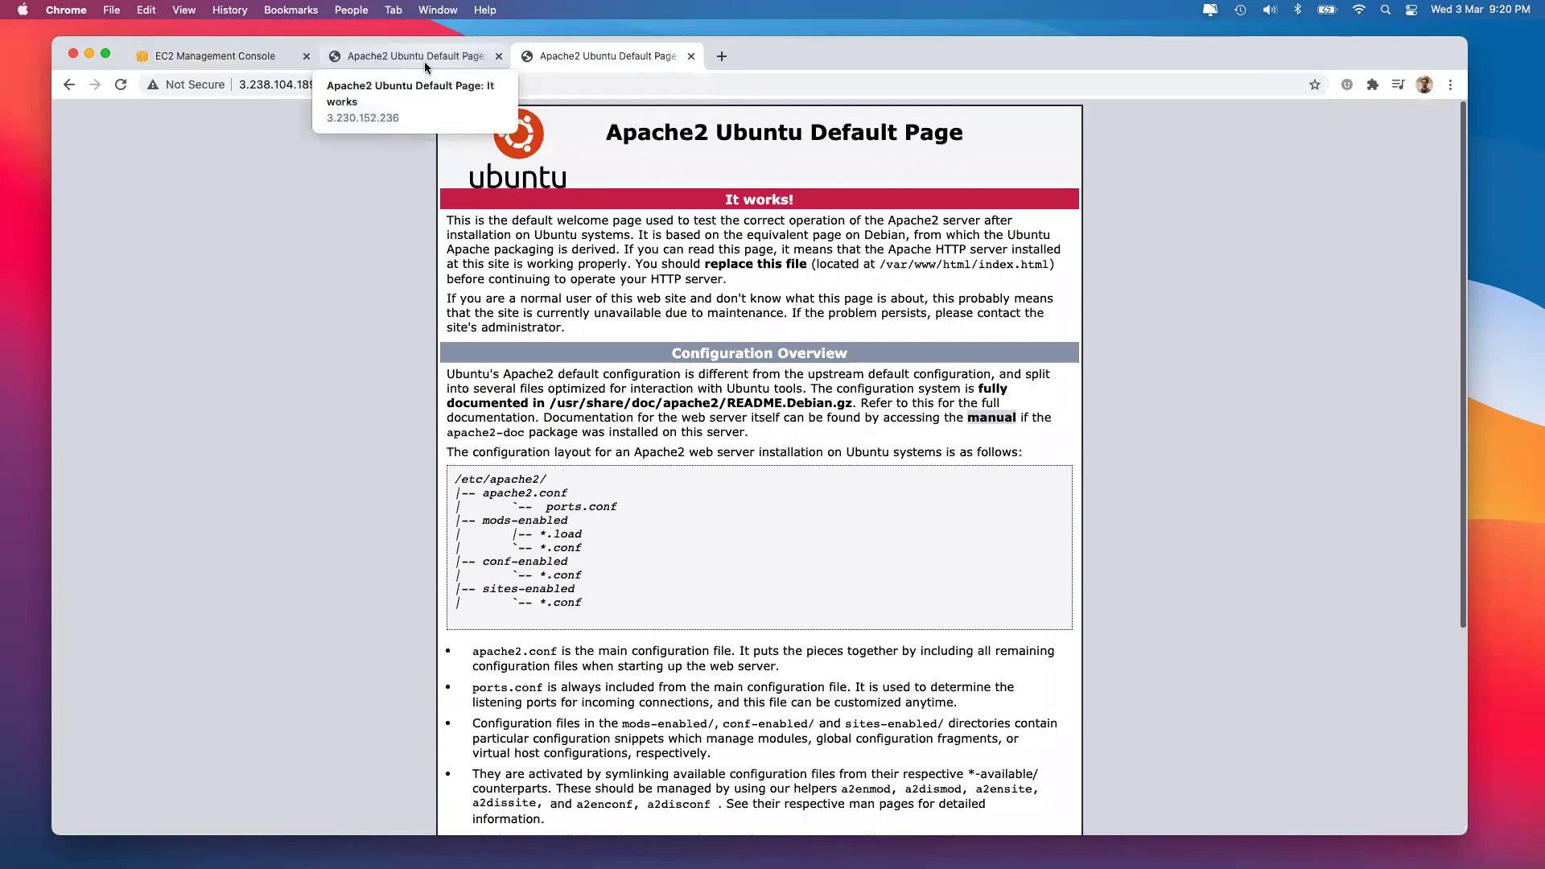
Compare the web pages of webServer-2 and webServer and close both page tabs.
left_click(423, 61)
left_click(567, 54)
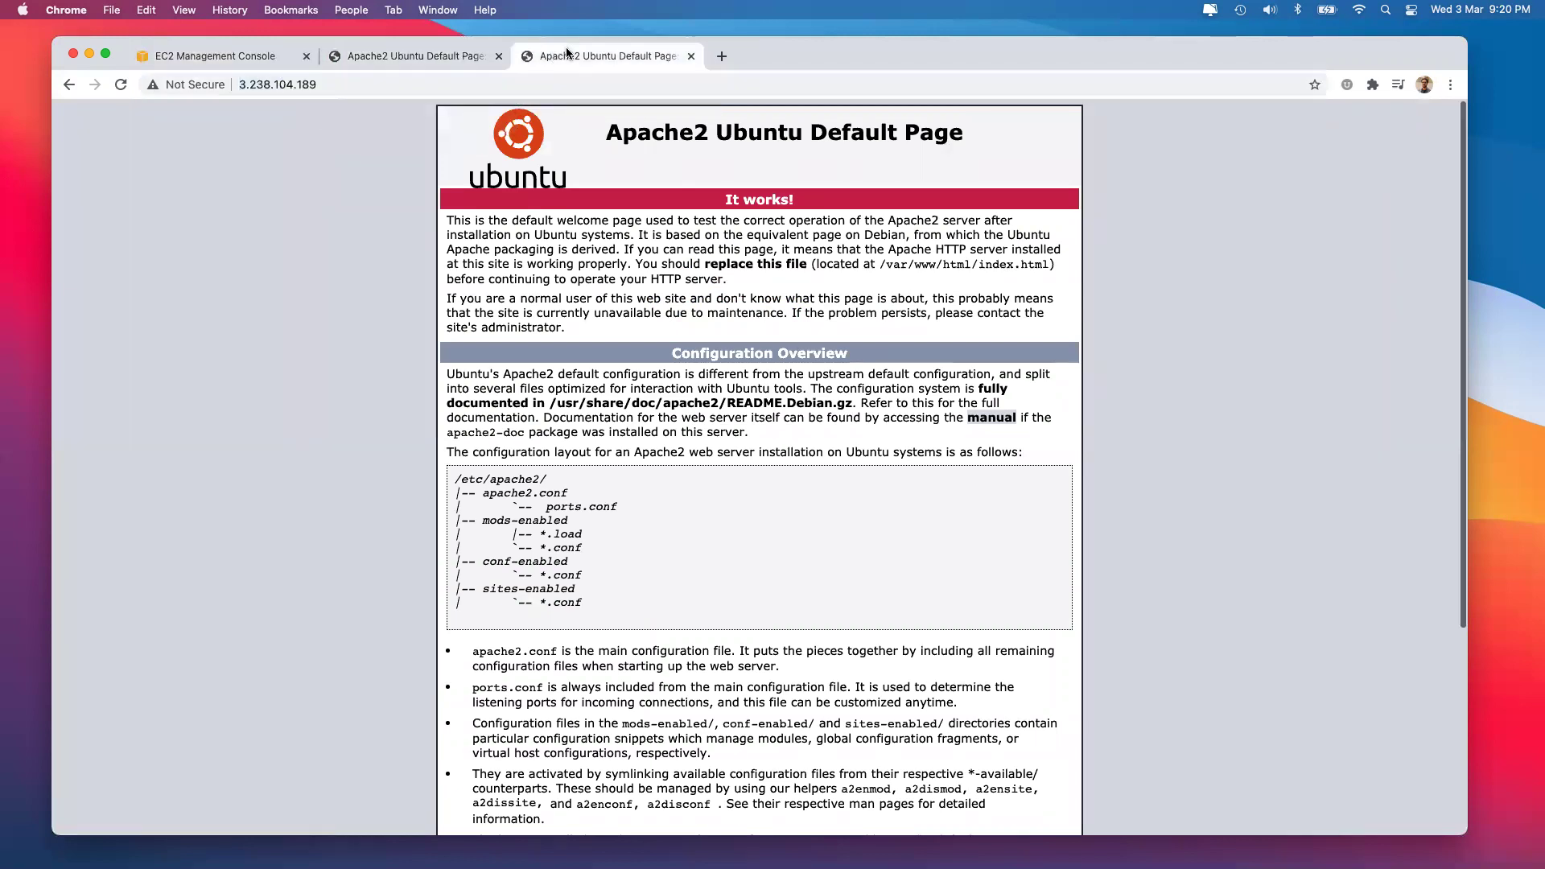
left_click(499, 57)
left_click(498, 58)
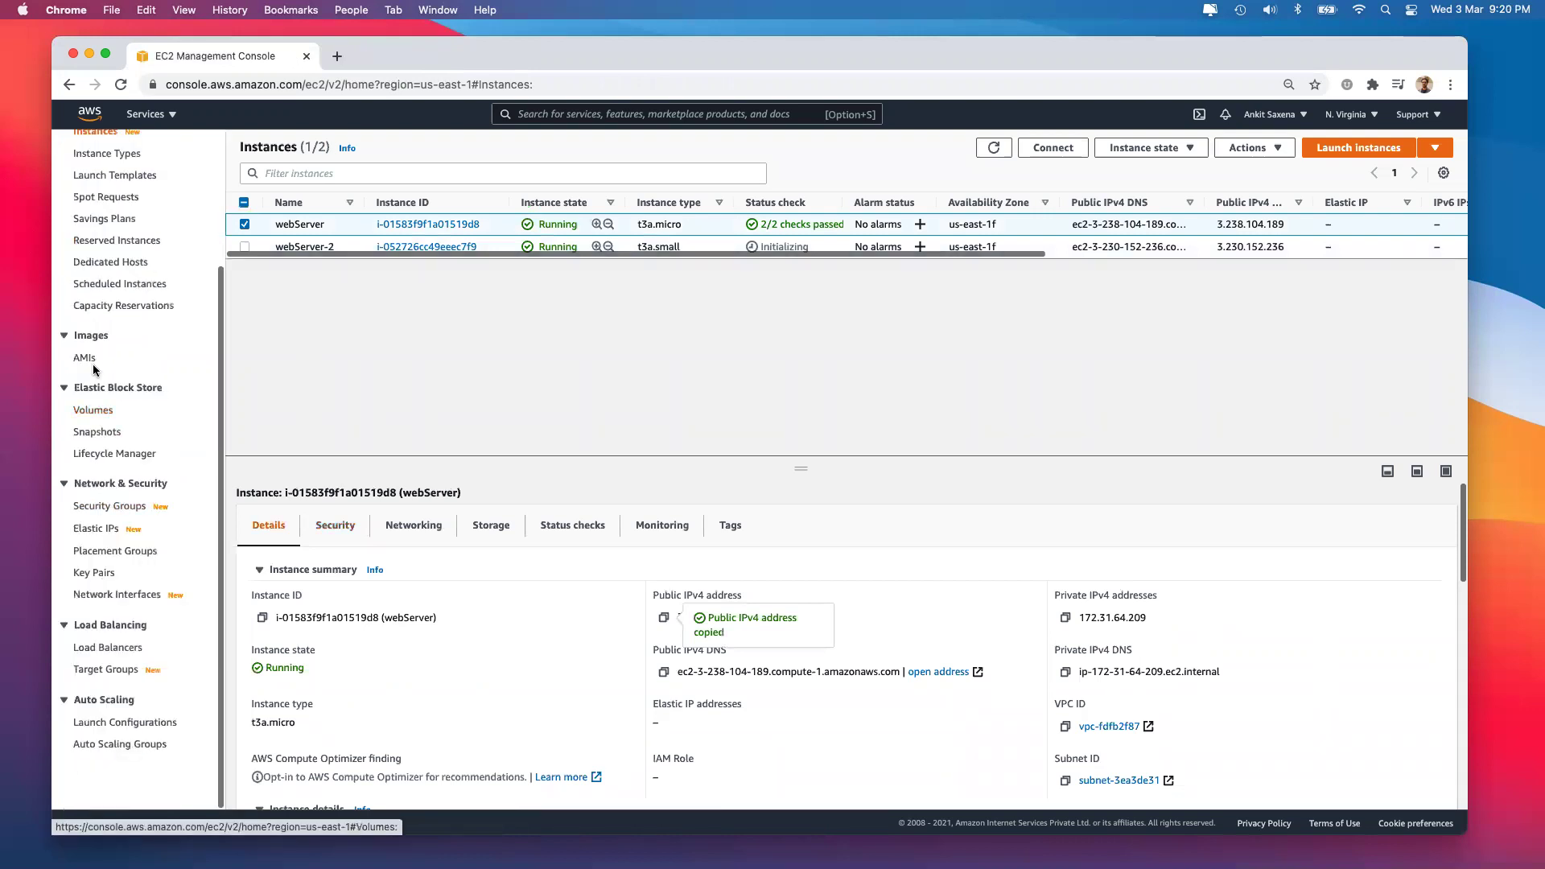
Open the load balancers list and delete the webserver load balancer, confirming the deletion.
left_click(117, 649)
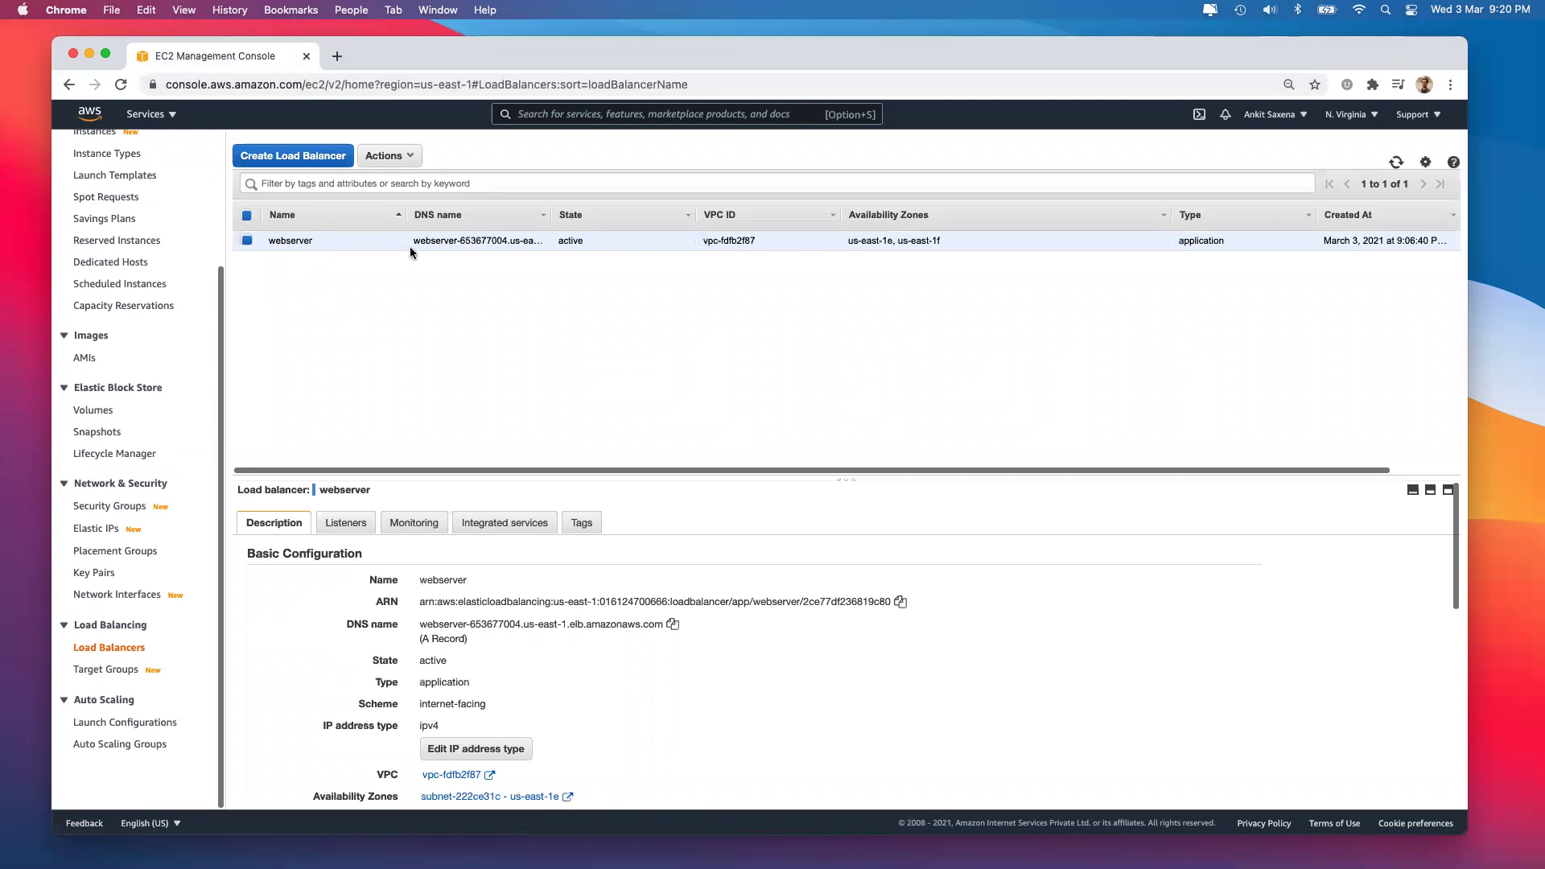
left_click(389, 156)
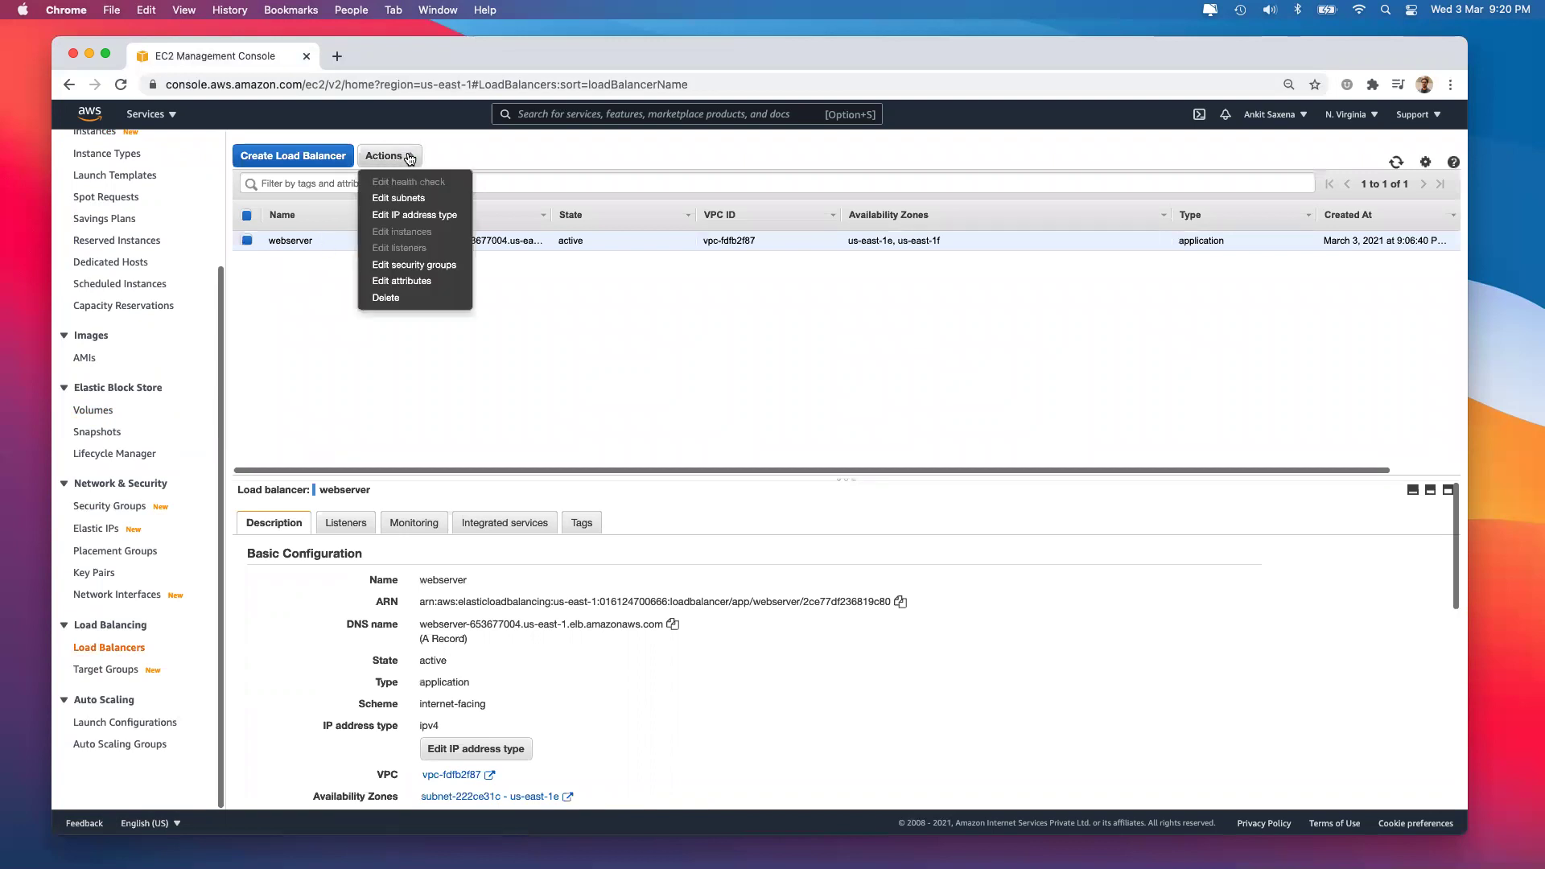
left_click(411, 299)
key("Return")
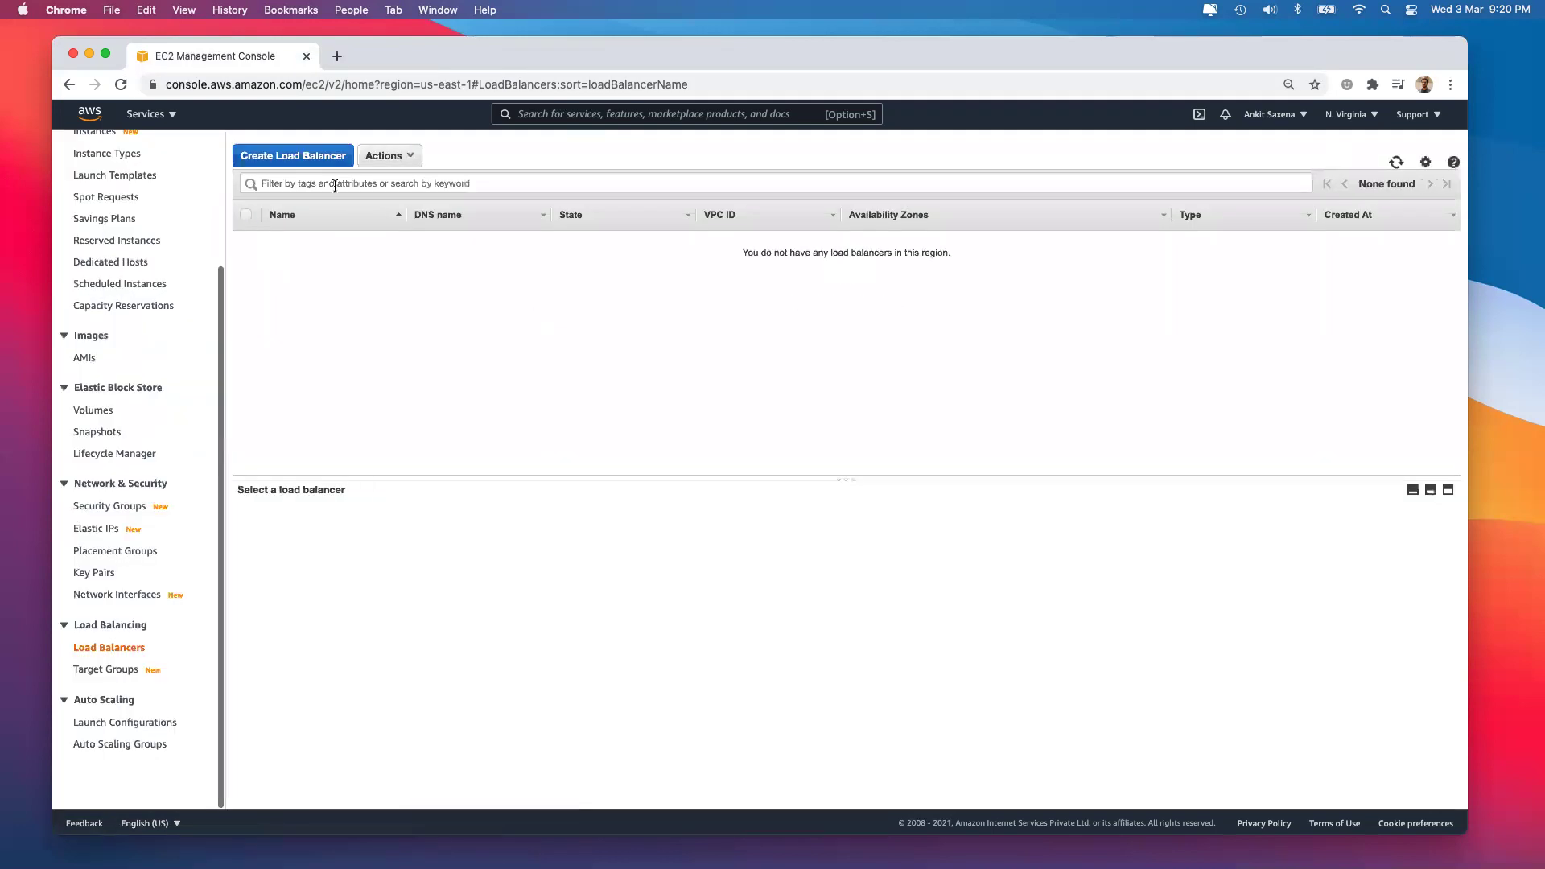
left_click(294, 156)
left_click(203, 339)
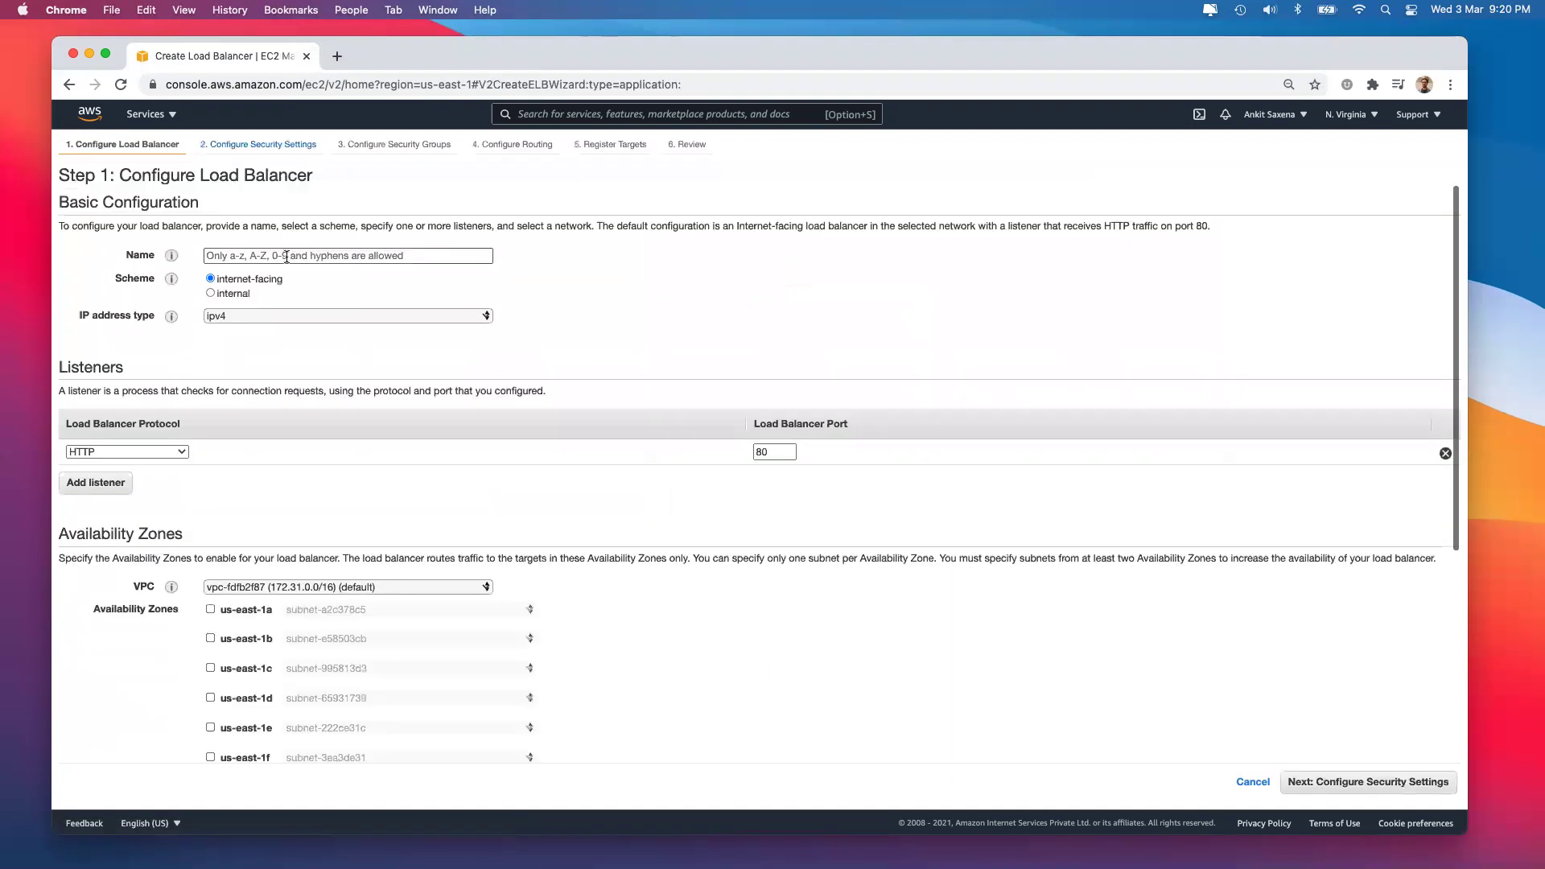
left_click(291, 256)
type("webserver")
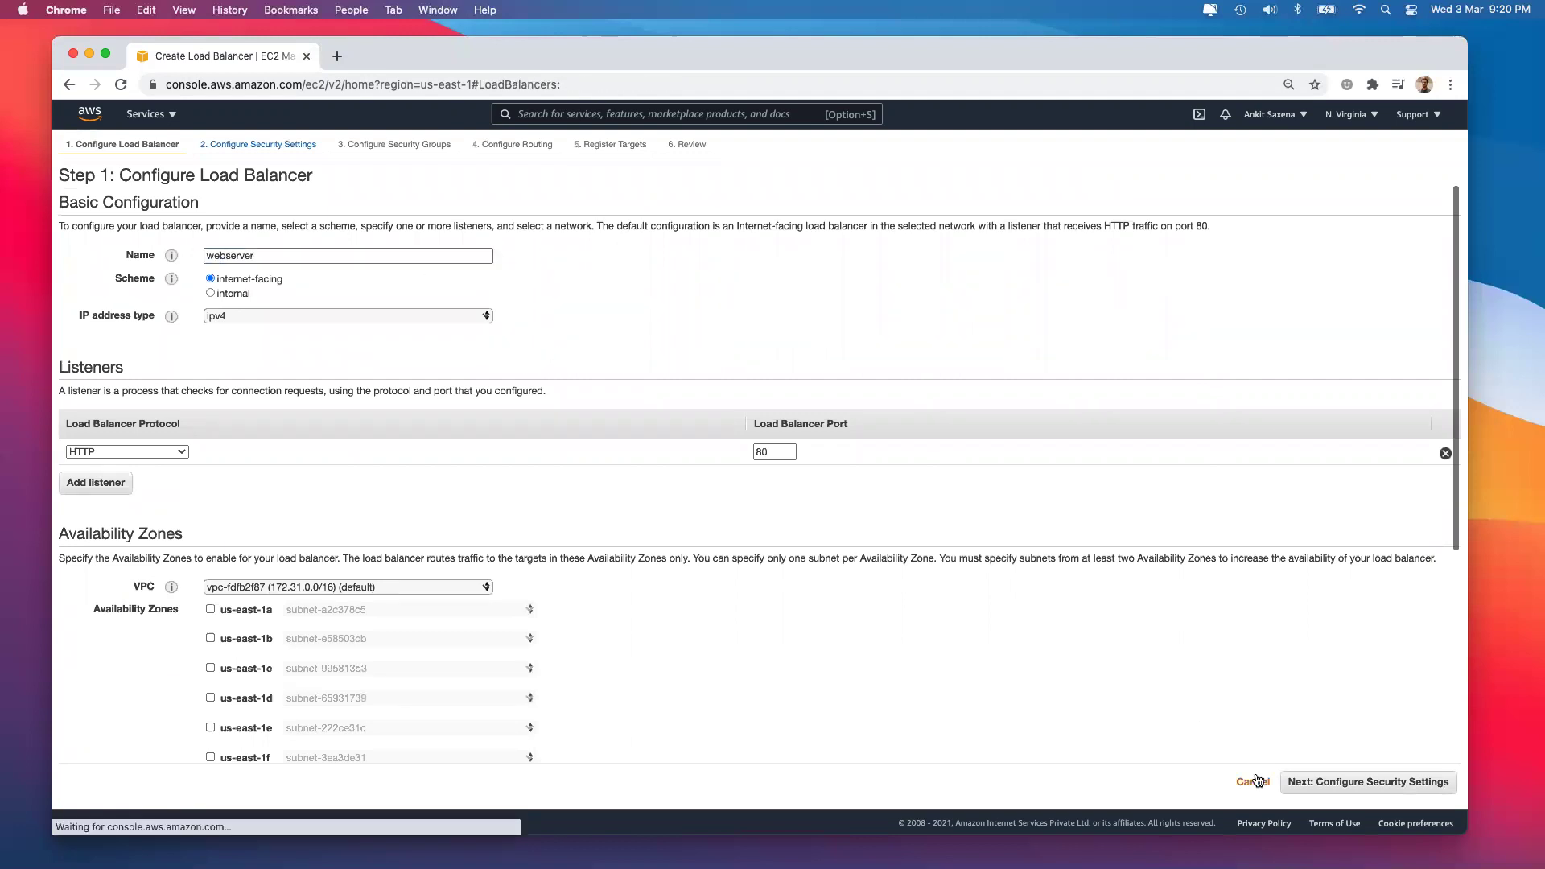
left_click(1253, 782)
Check the Availability Zones of the webServer and webServer-2 instances and return to the load balancers list.
scroll(171, 261, "up", 5)
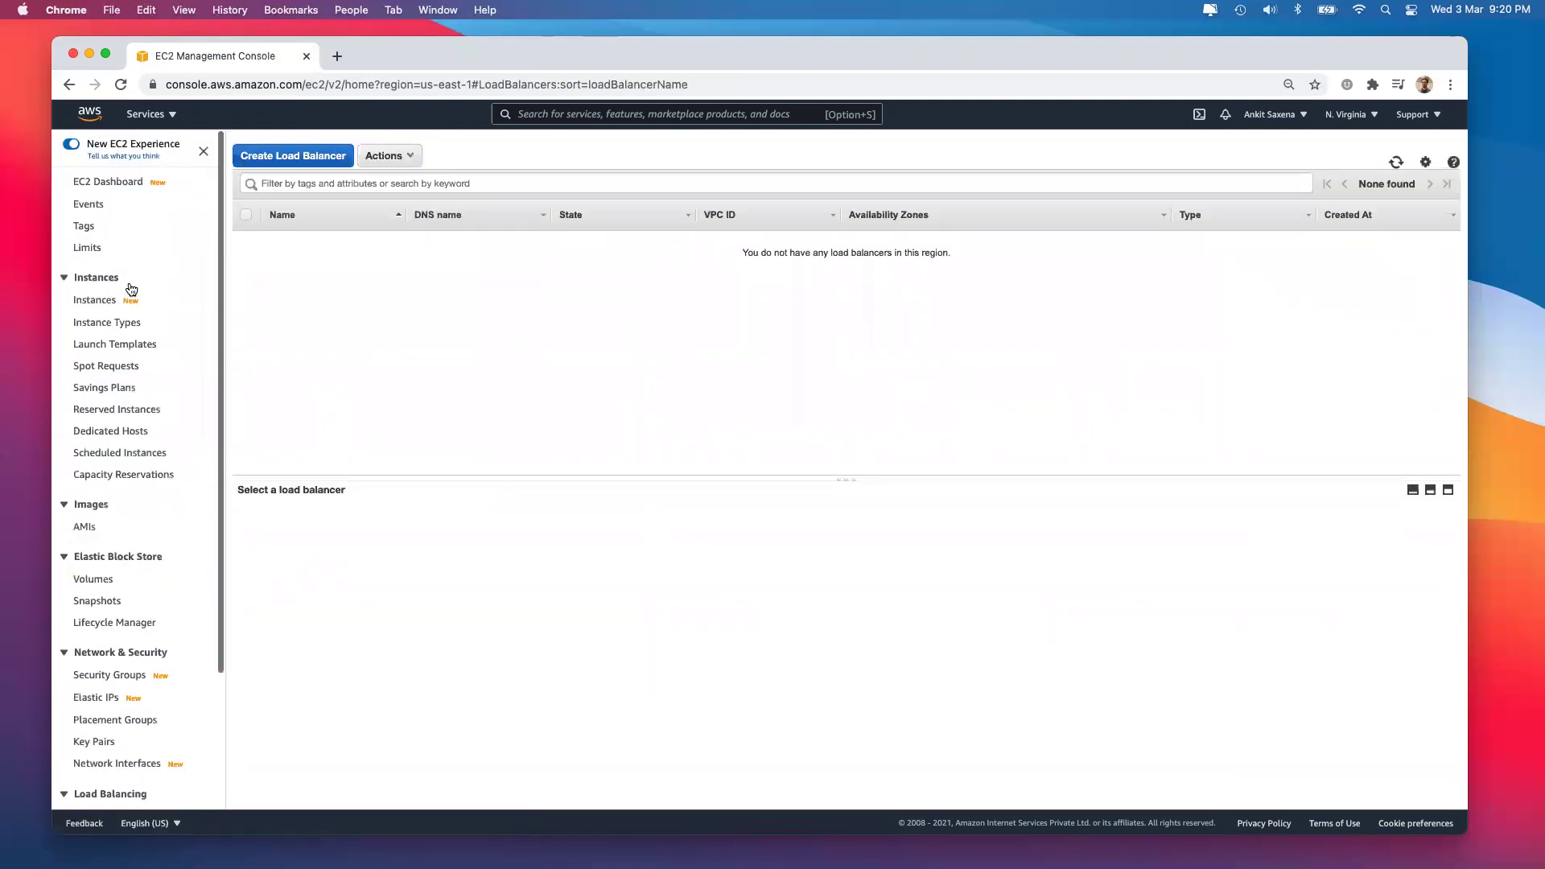
left_click(132, 293)
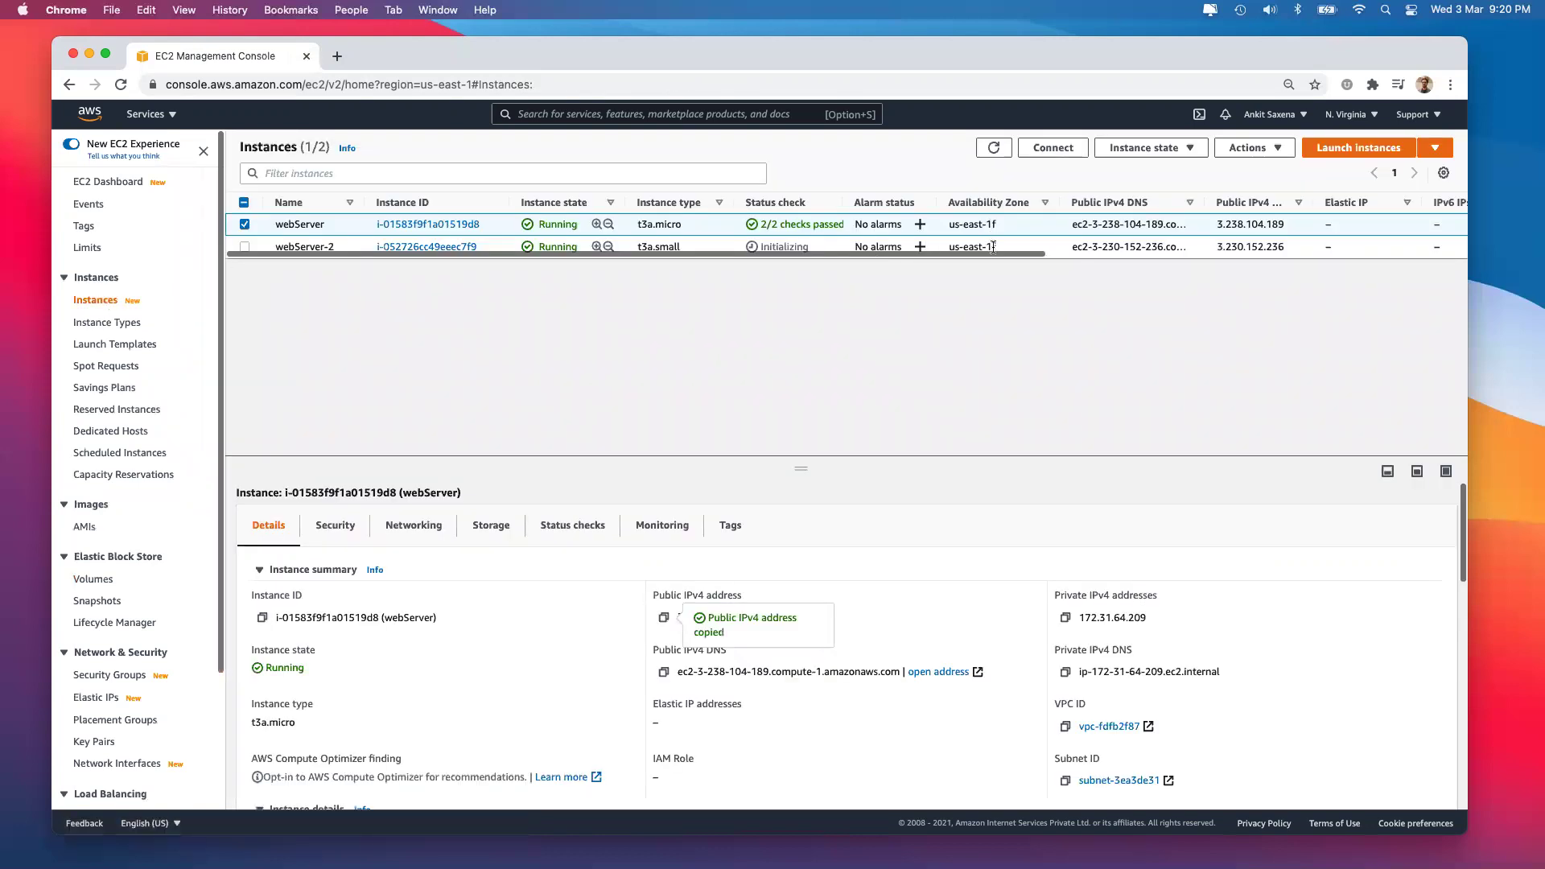
scroll(121, 564, "down", 4)
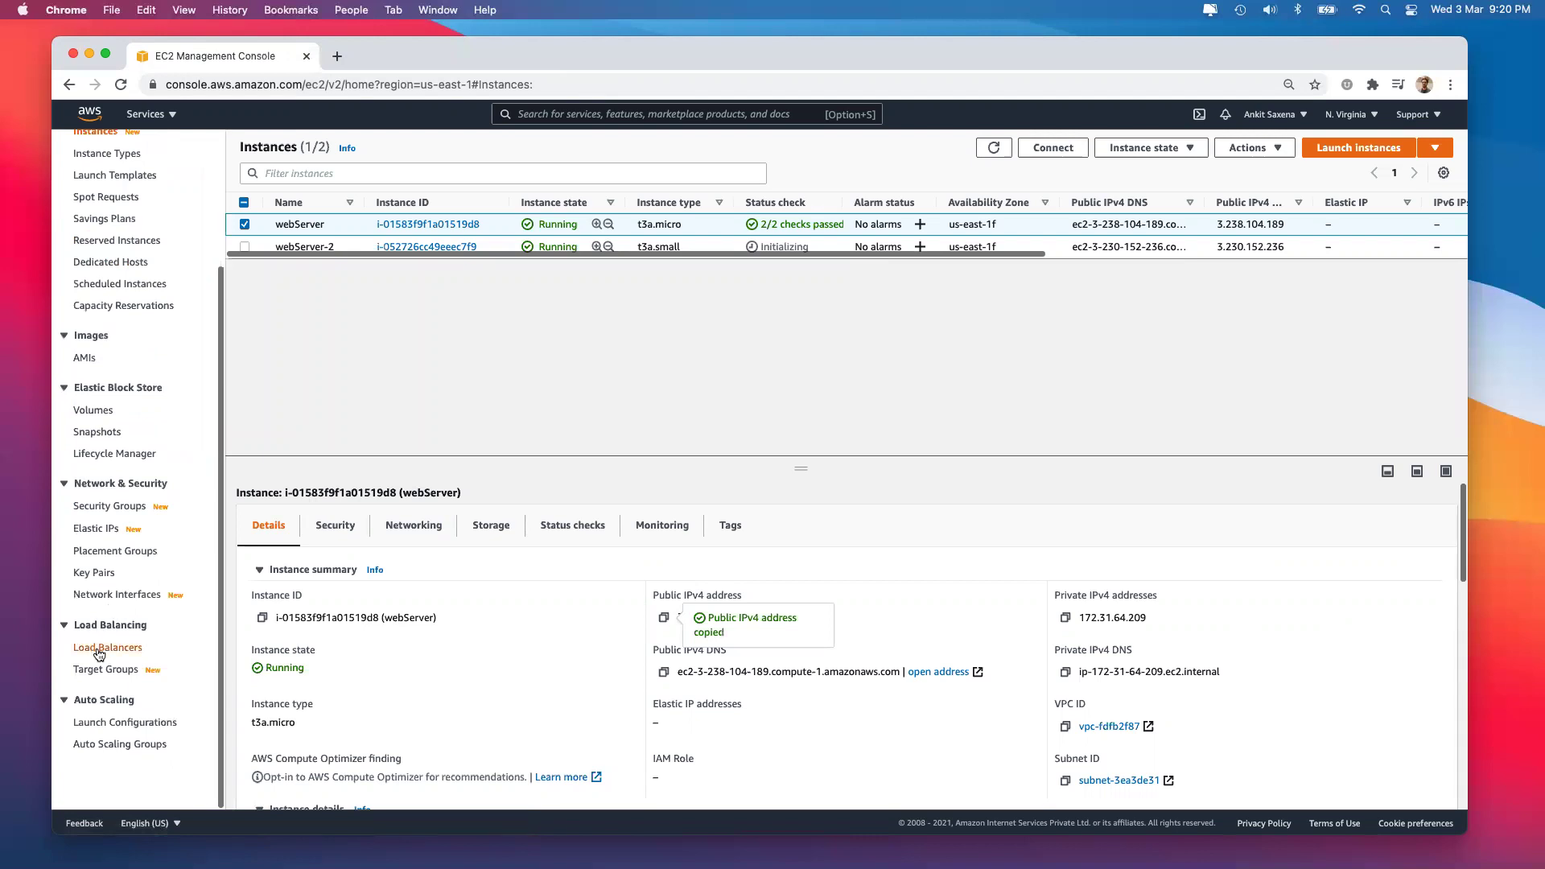
left_click(108, 647)
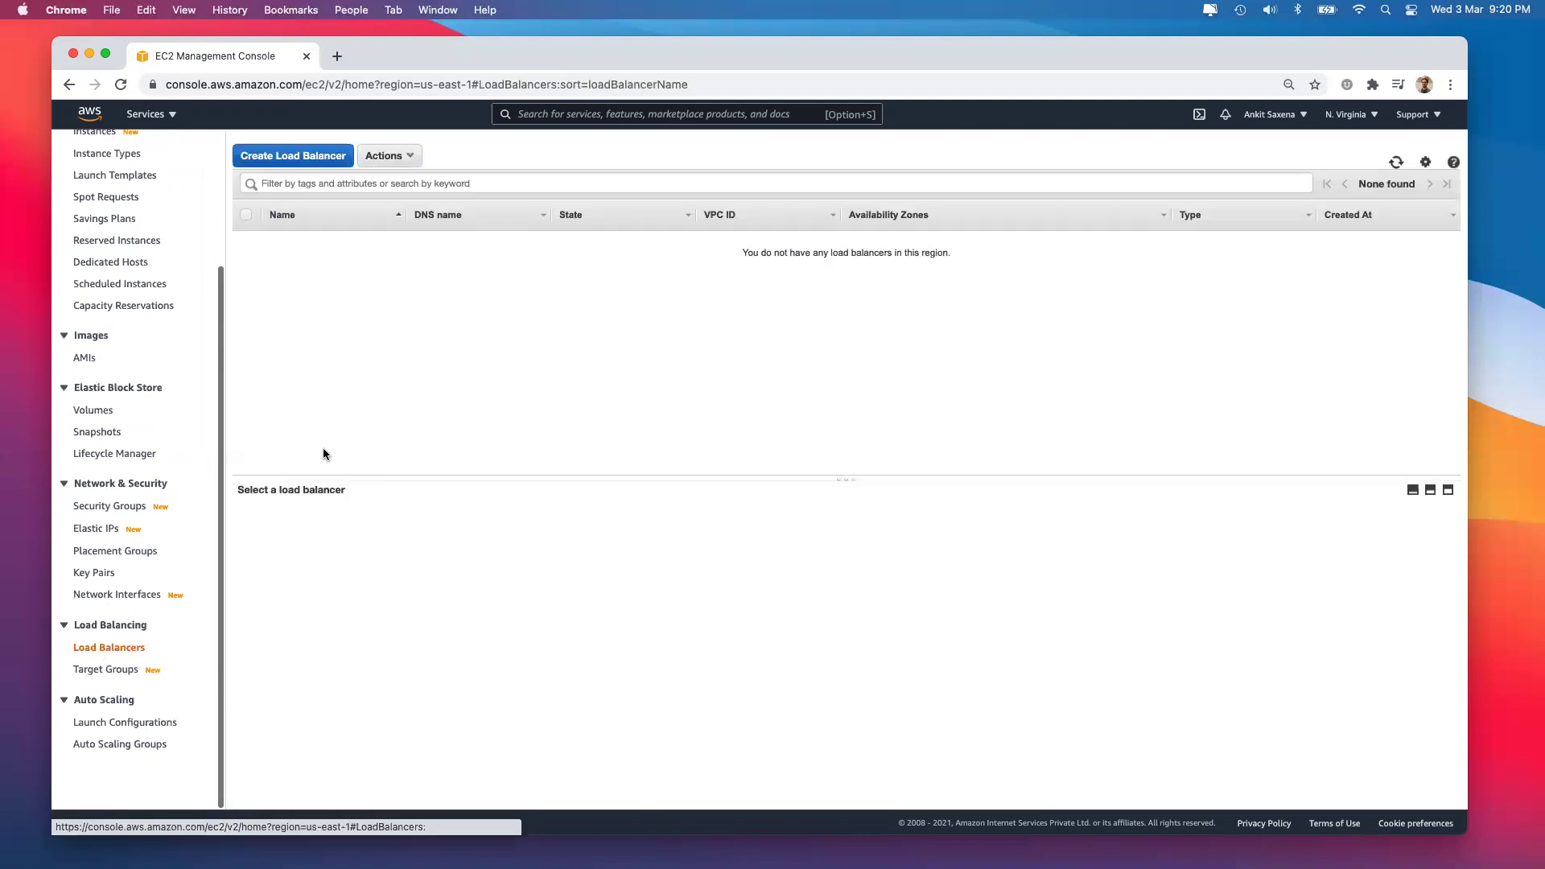
Start a new Application Load Balancer named webserver and enable the us-east-1f Availability Zone for it.
left_click(276, 158)
left_click(219, 338)
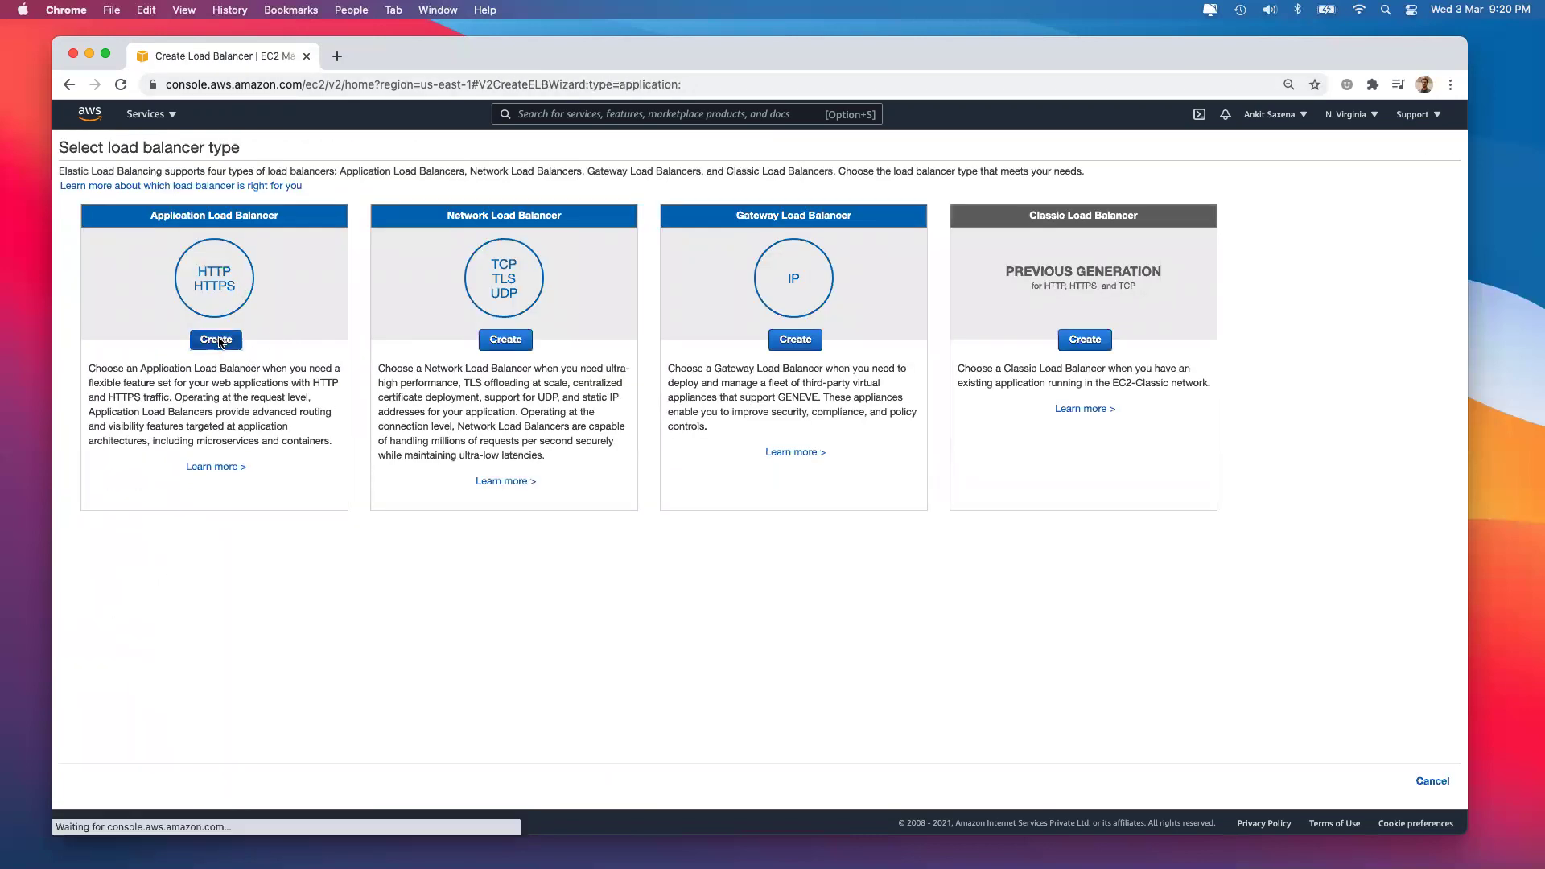
type("webserver")
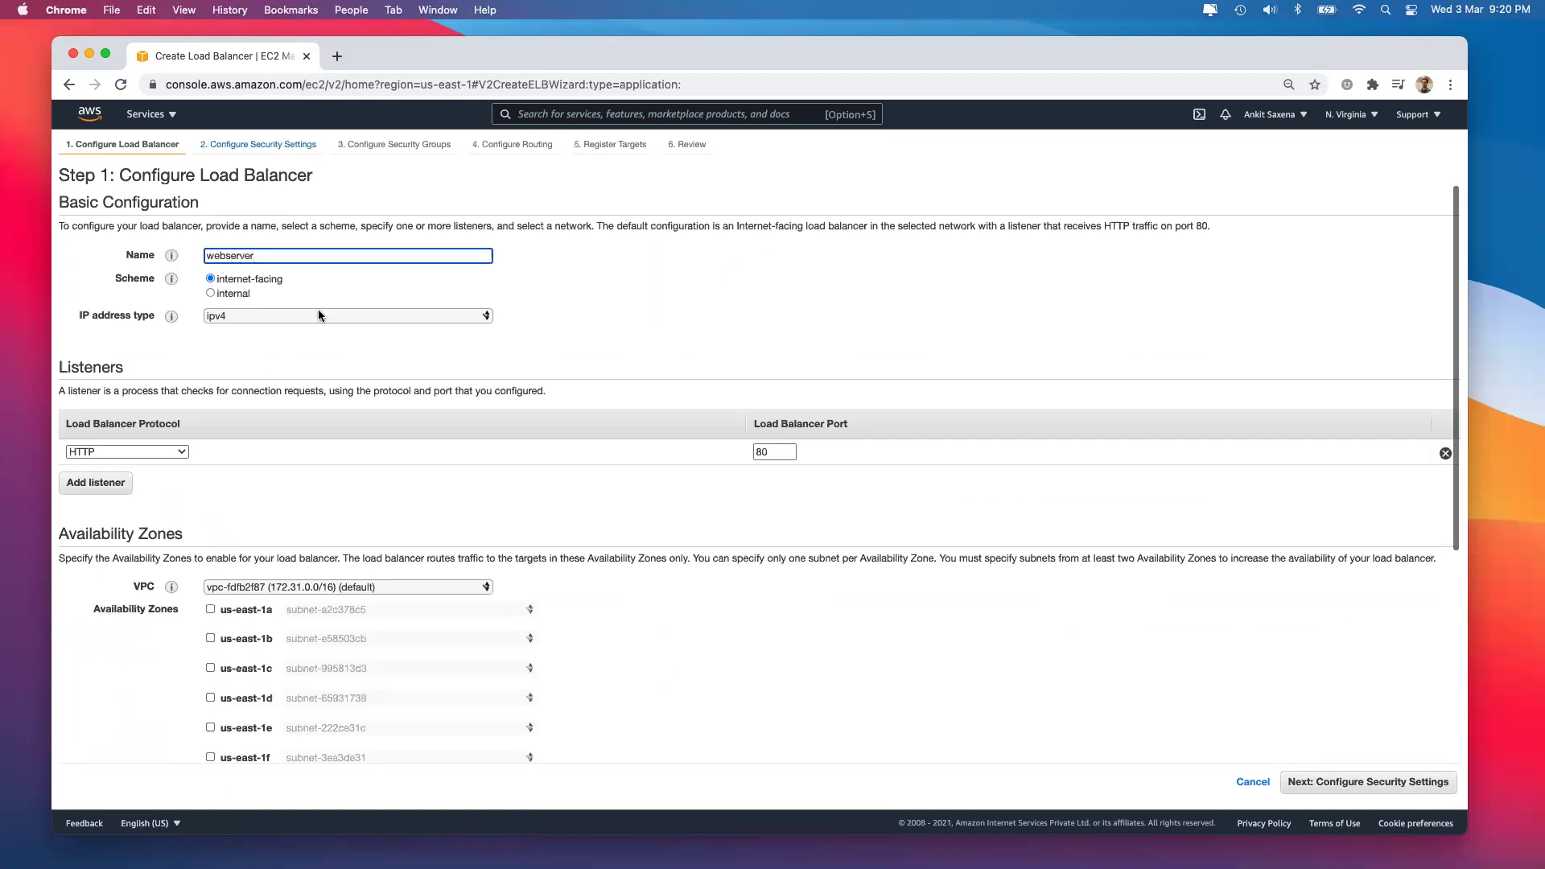
scroll(317, 309, "down", 5)
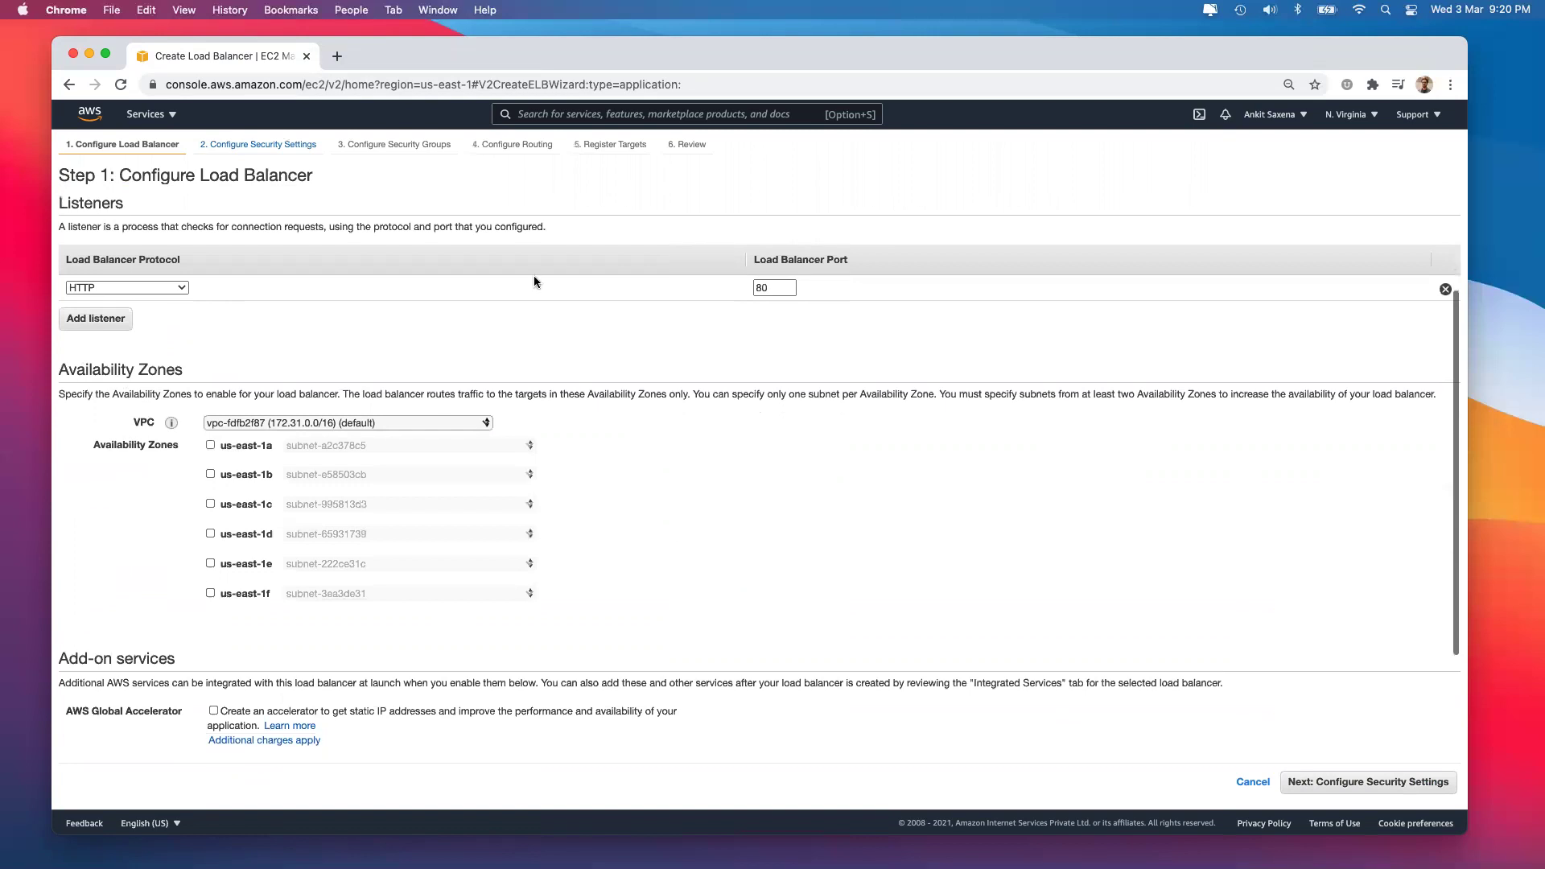
left_click(211, 592)
Enable the AWS Global Accelerator add-on with the accelerator name globalacceleratorwebserver and try to continue to the security settings.
scroll(441, 649, "down", 5)
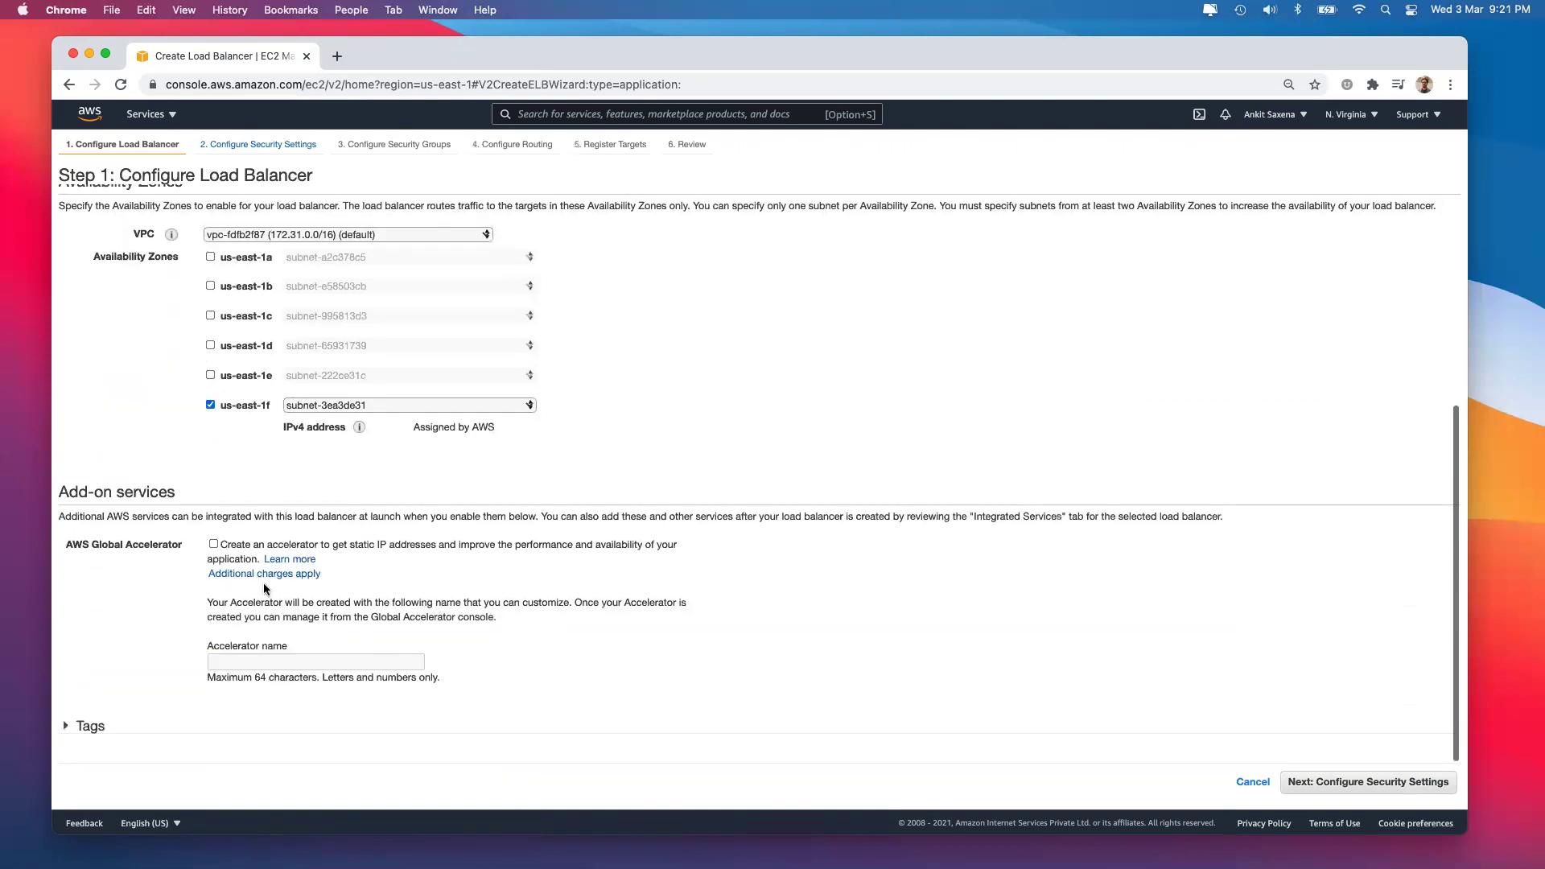
left_click(213, 544)
left_click(272, 661)
type("global-accelerator")
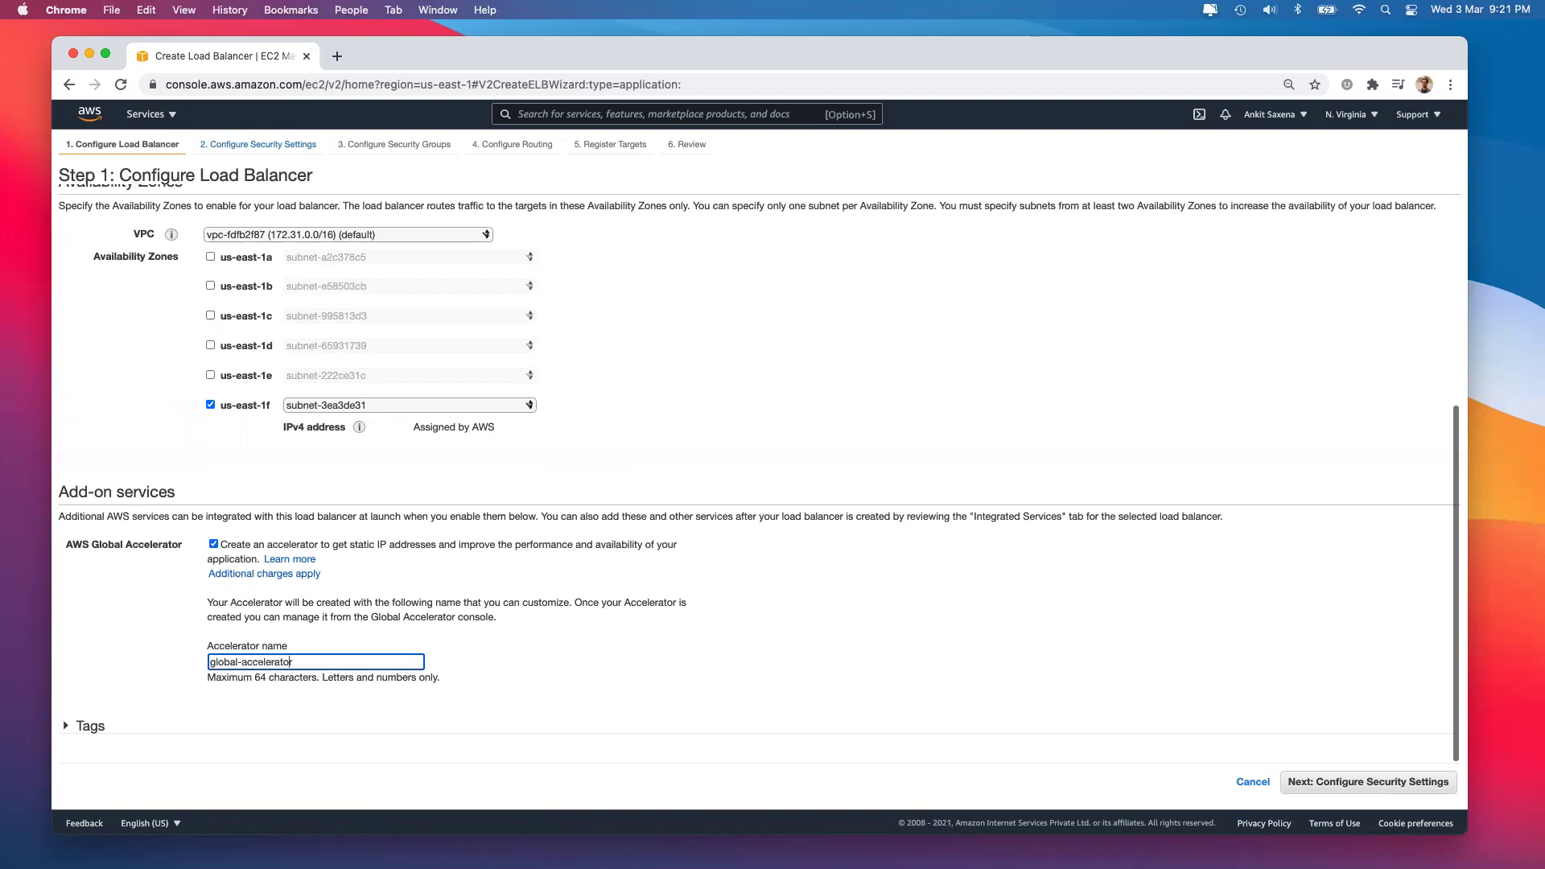
key("BackSpace")
type("webserver")
left_click(1350, 784)
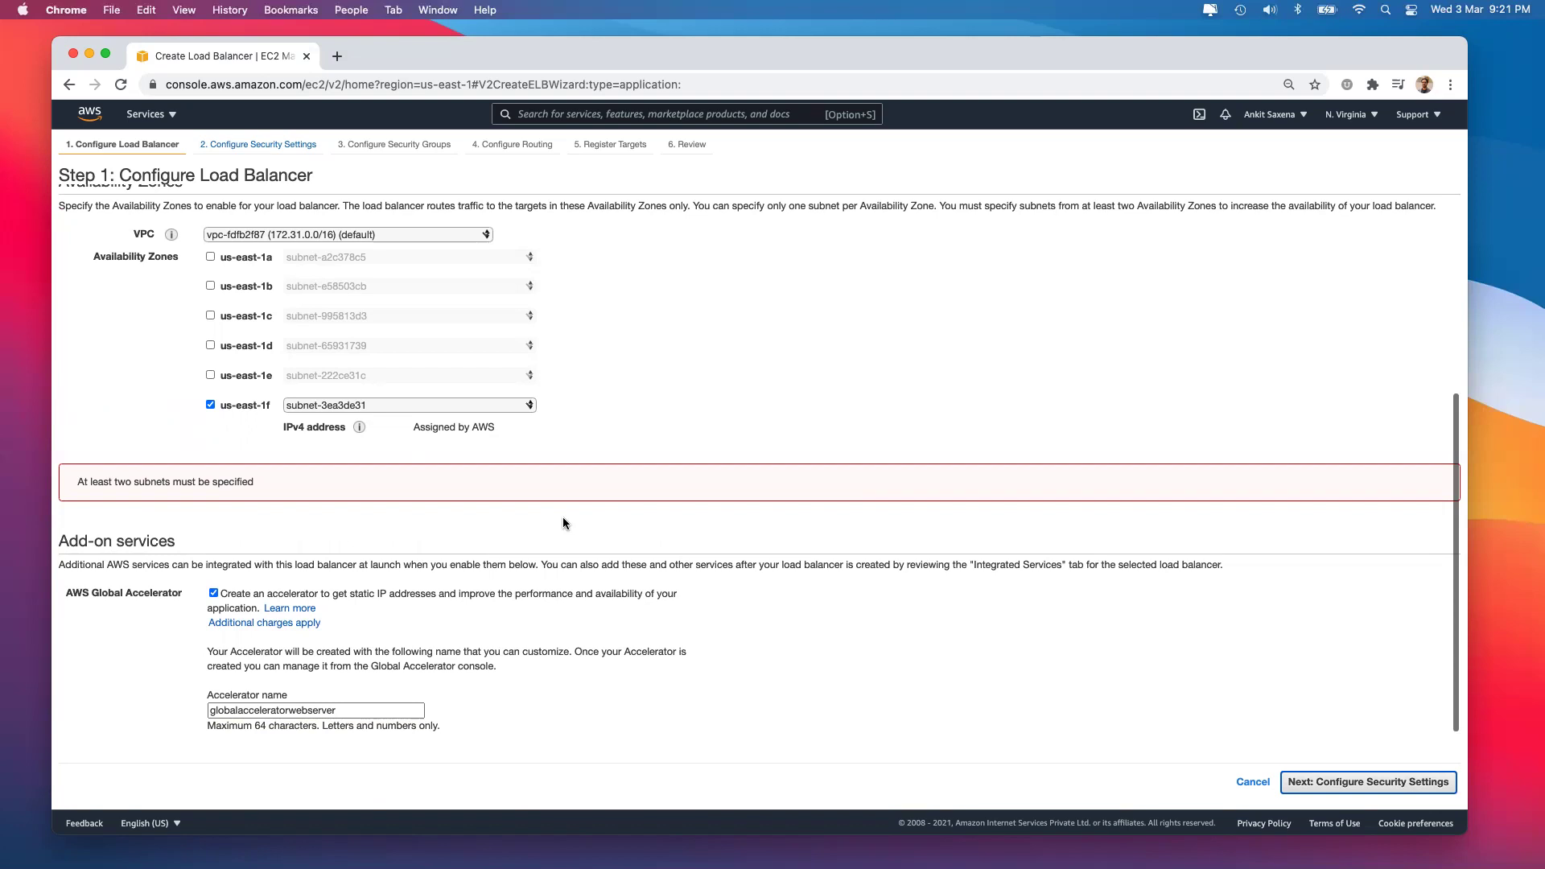
Enable the us-east-1e Availability Zone as well and proceed through the security settings to the security group configuration.
left_click(210, 375)
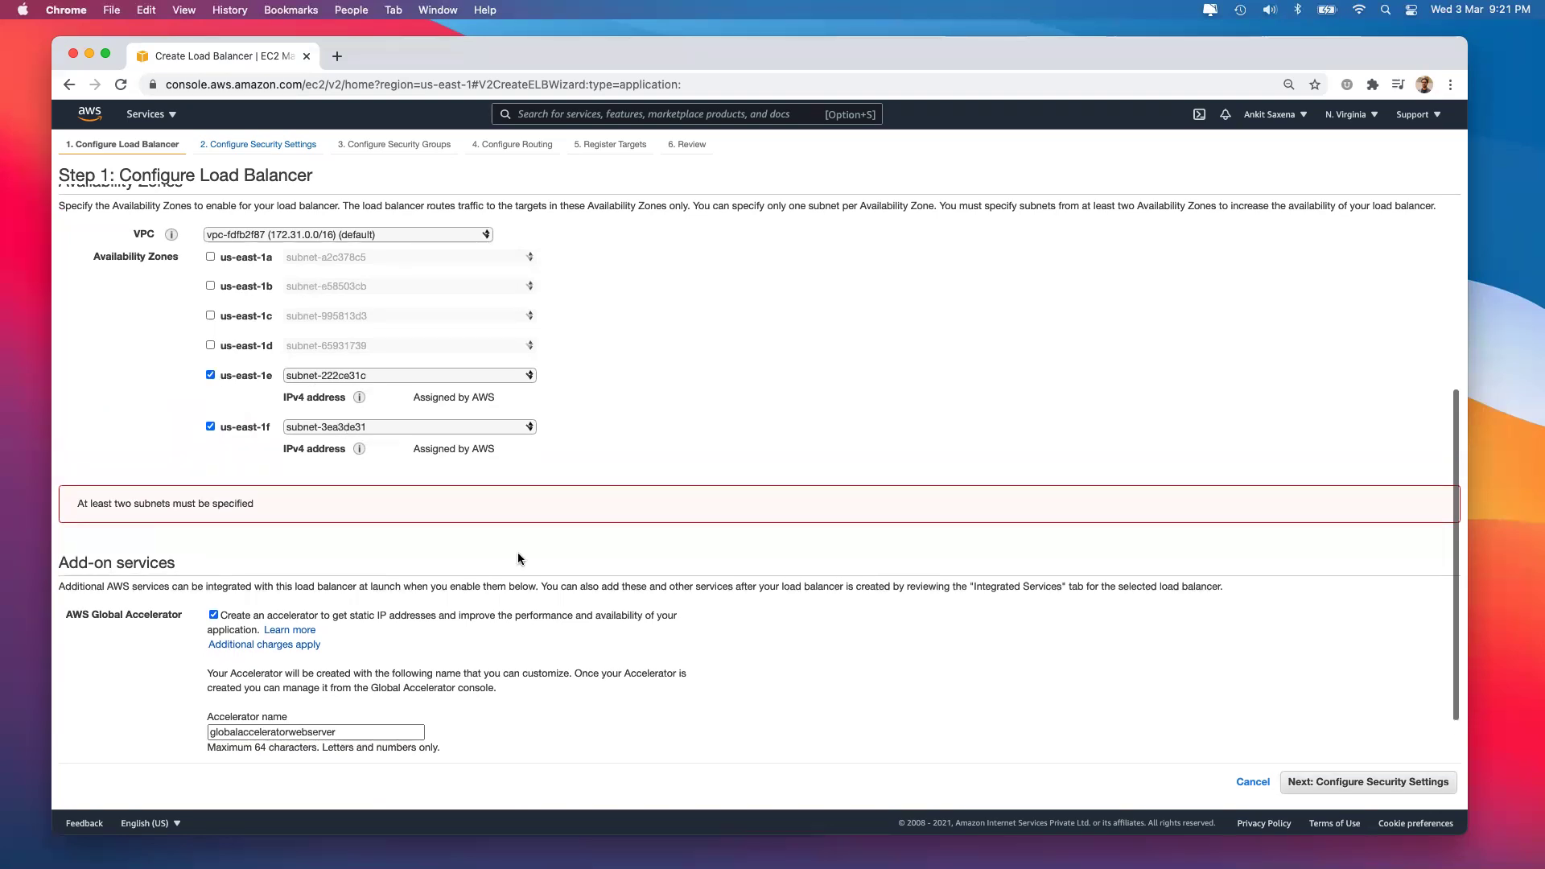
scroll(520, 555, "down", 2)
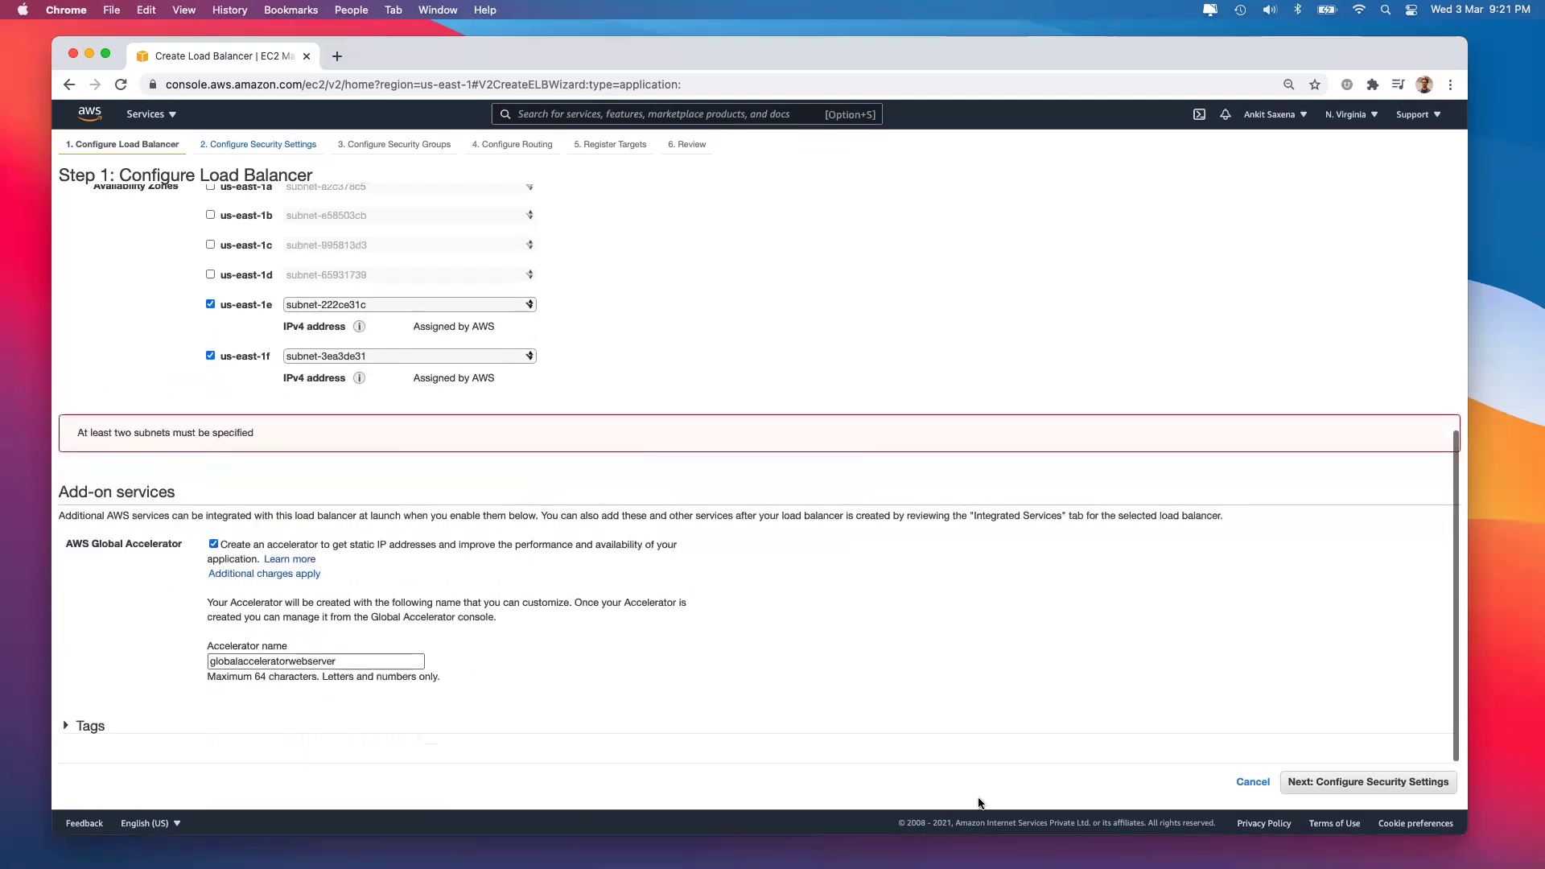
left_click(1337, 781)
left_click(1370, 782)
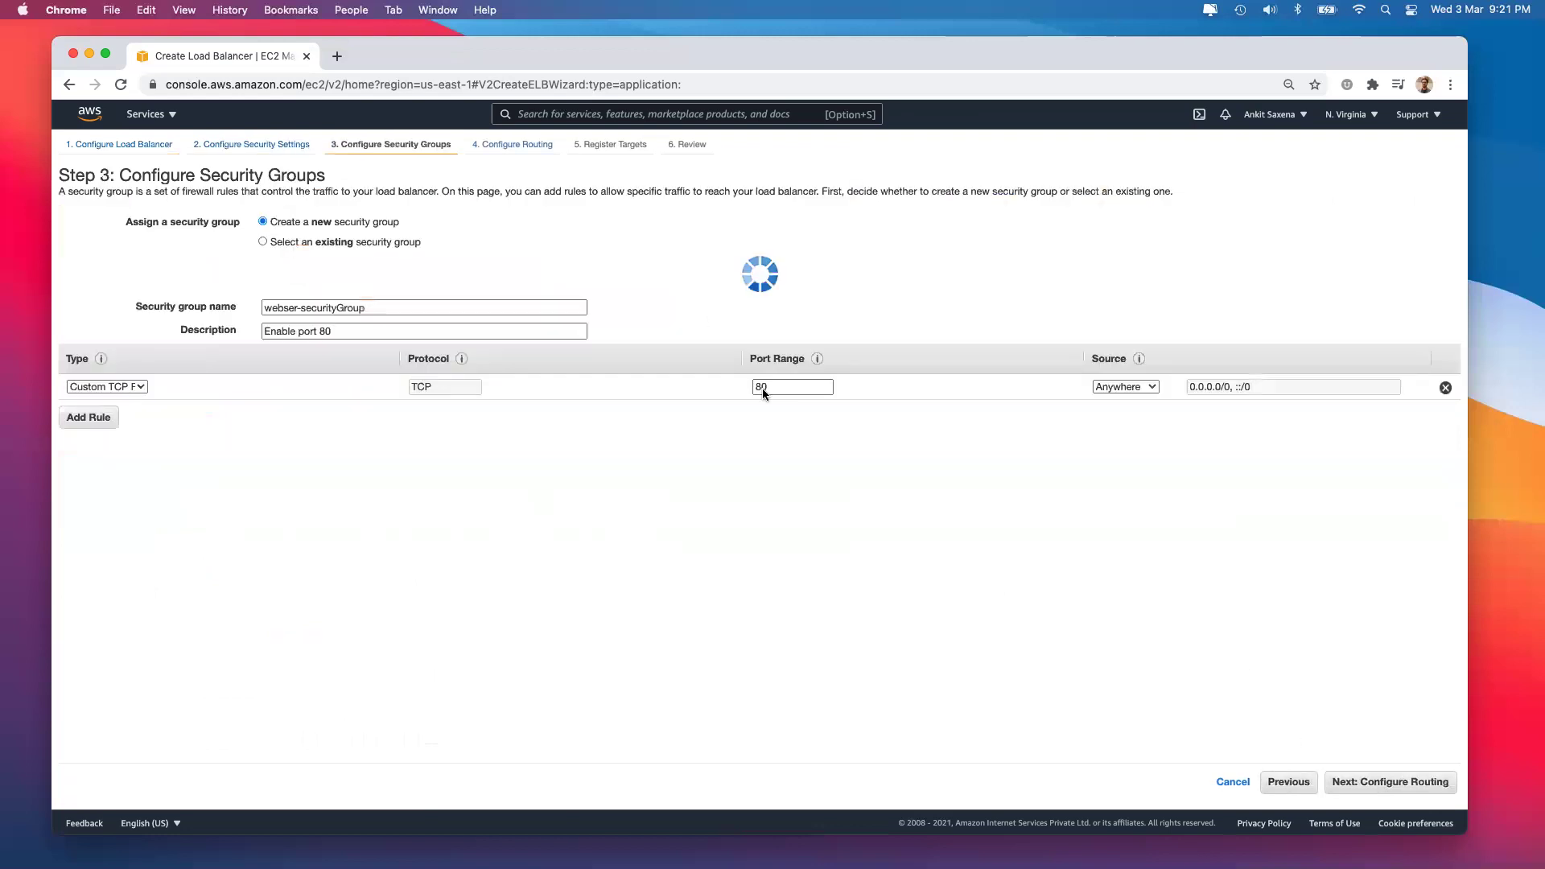
Choose to create a new security group and enter global-accecelerator-sg as both its name and description.
left_click(306, 242)
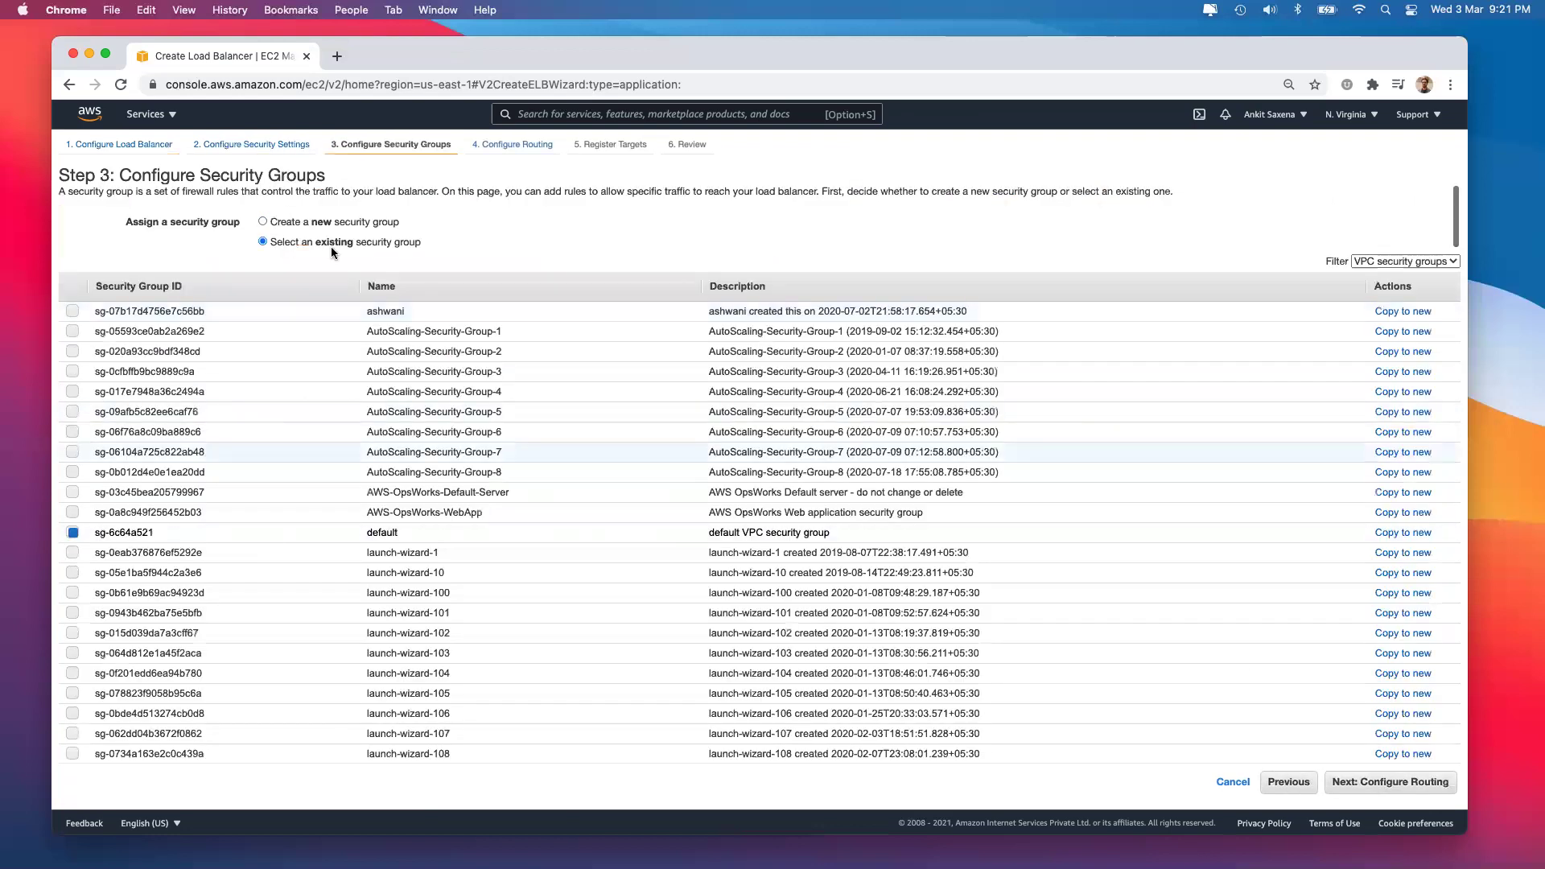
left_click(265, 223)
left_click(314, 267)
triple_click(314, 268)
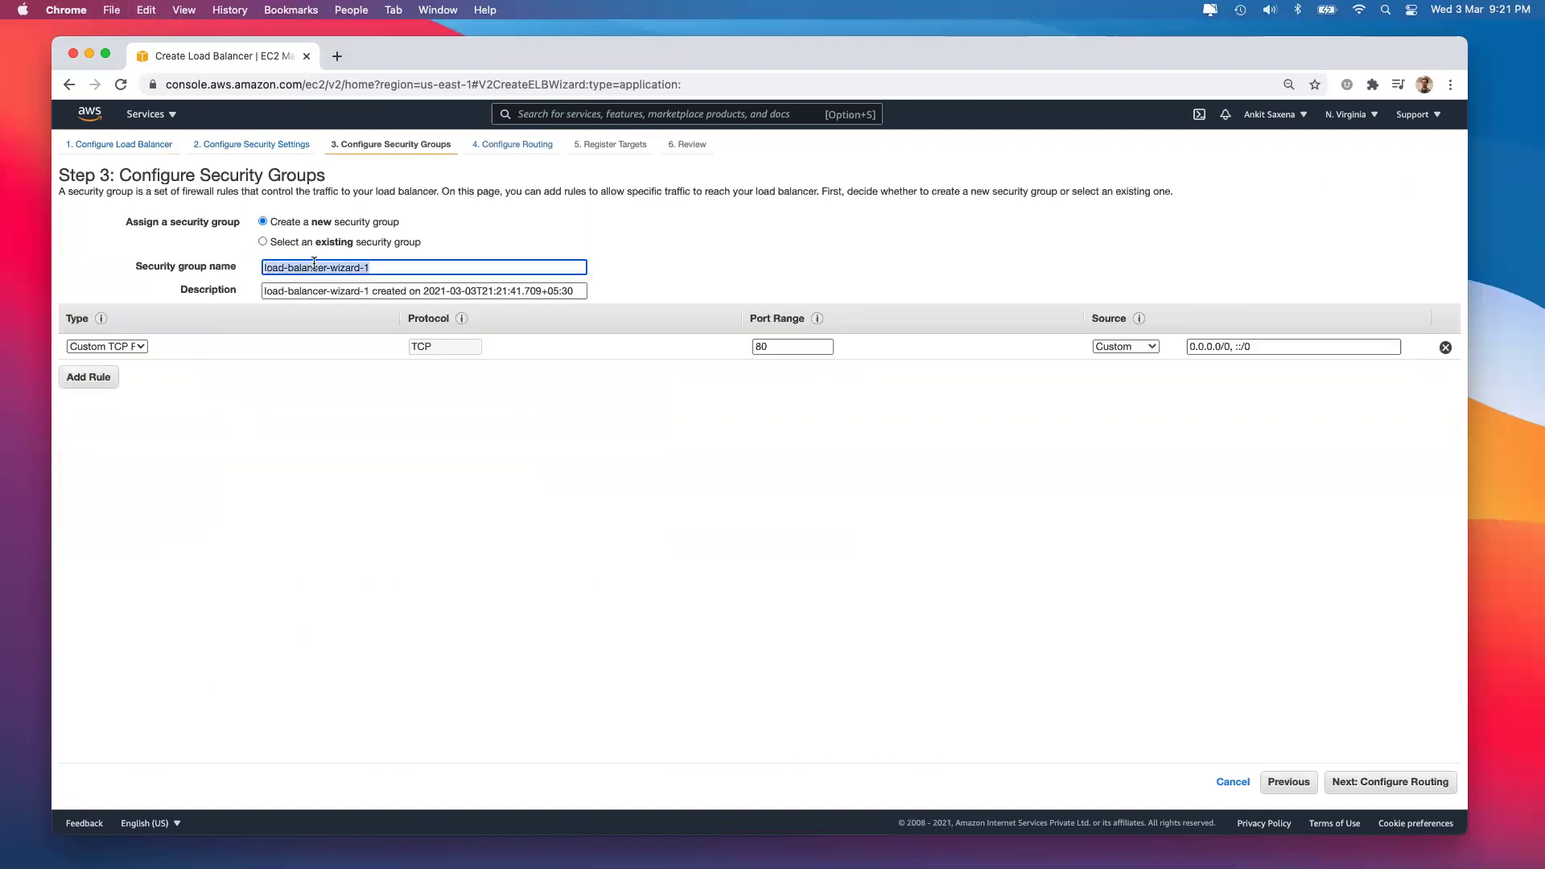
type("global-accecelerator-sg")
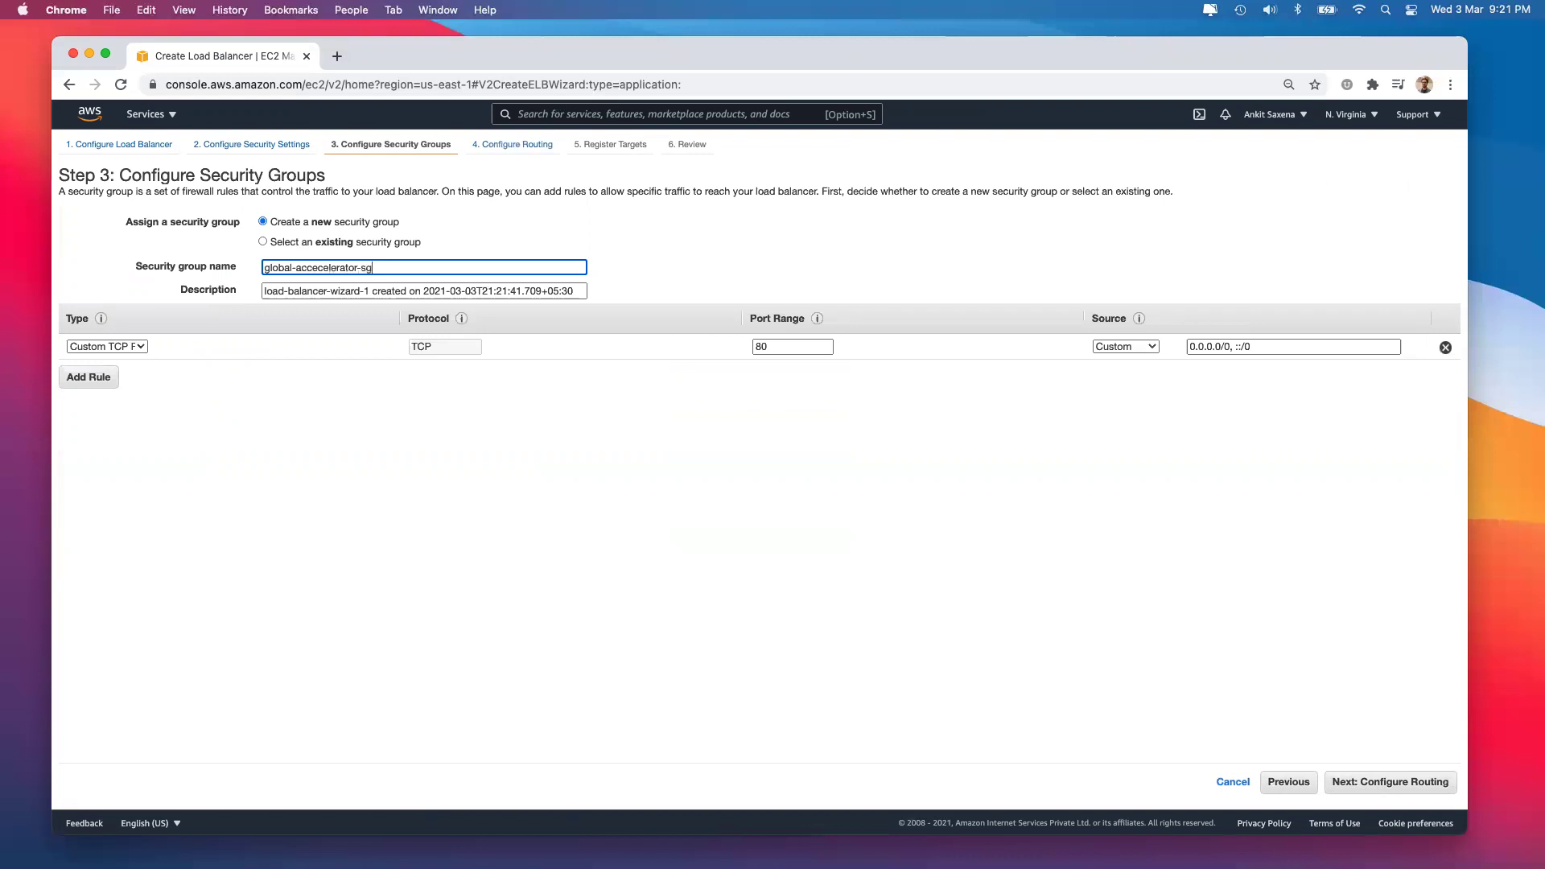
key("super+a")
key("super+c")
key("Tab")
key("super+v")
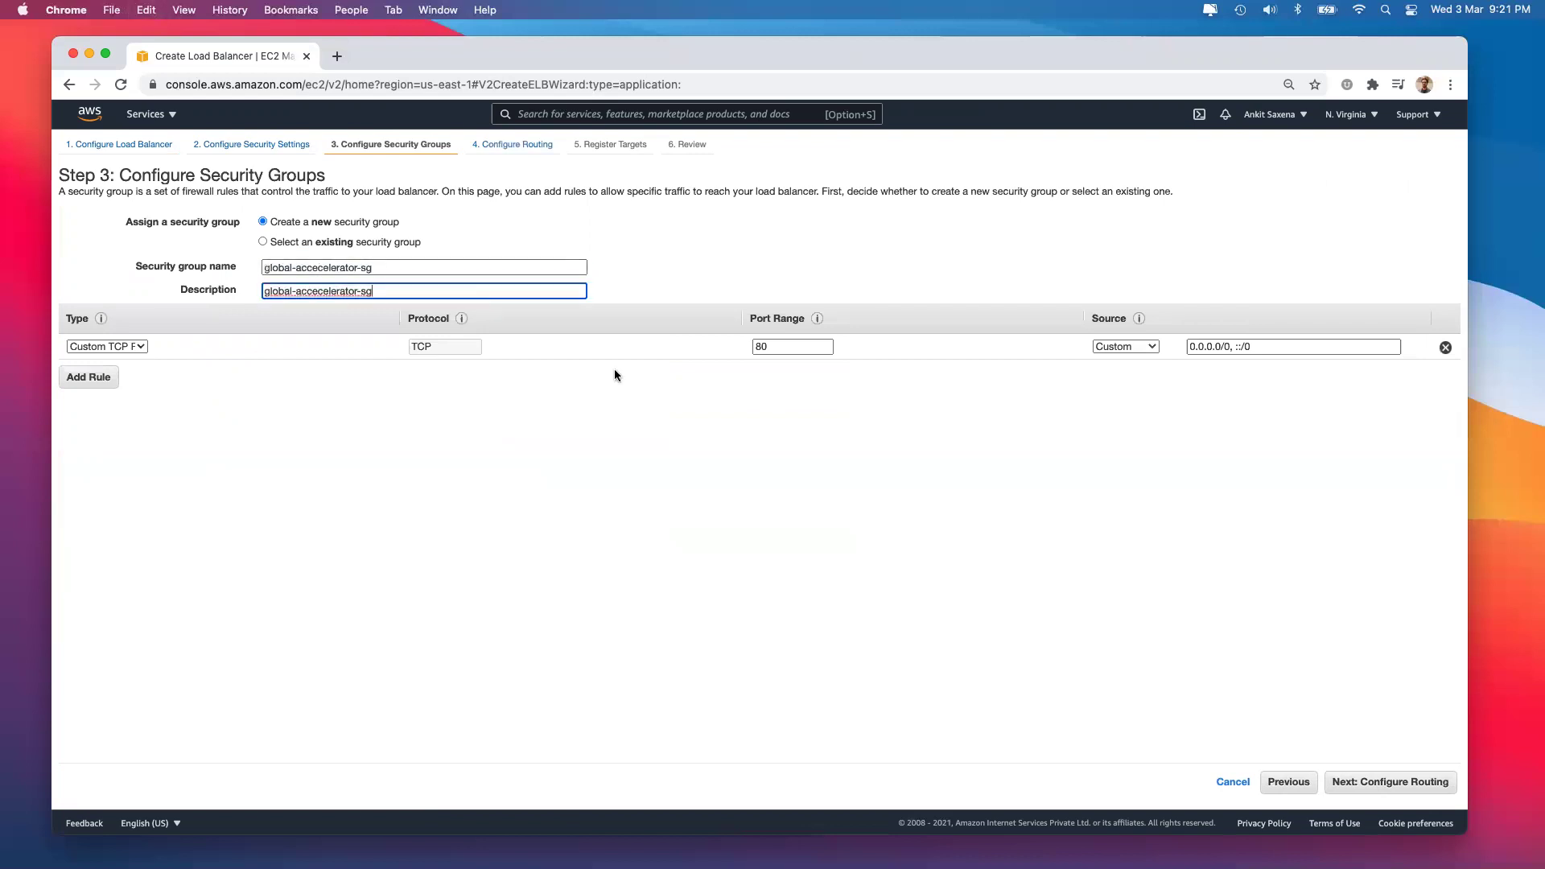
Set the source of the port 80 rule to Anywhere and continue to the routing configuration.
left_click(1136, 348)
left_click(1130, 364)
left_click(1416, 785)
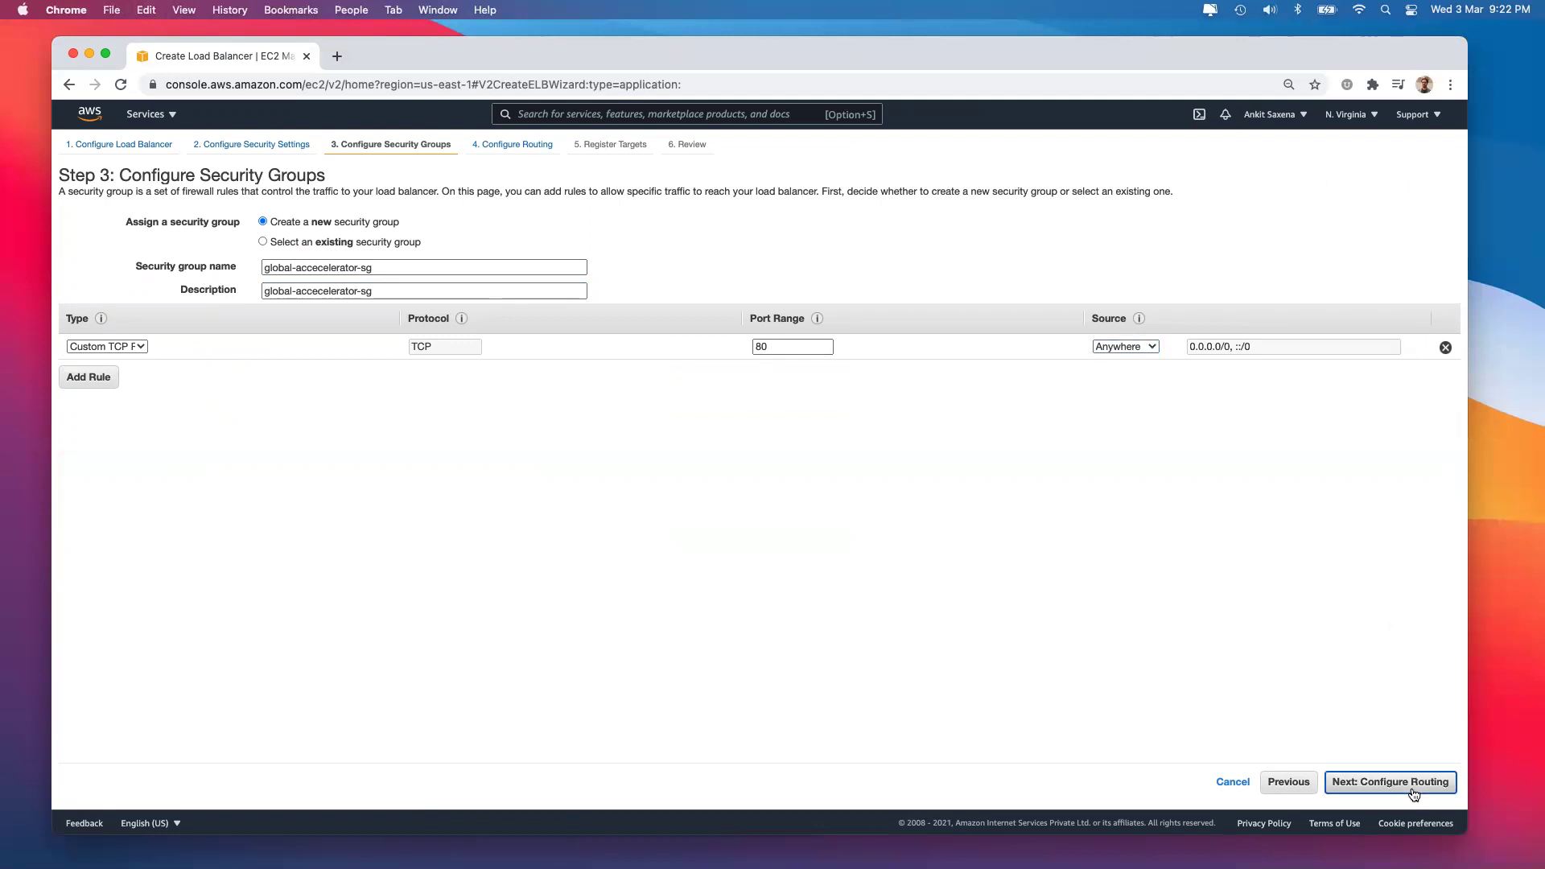
Name the new target group webservers and continue to target registration.
left_click(250, 293)
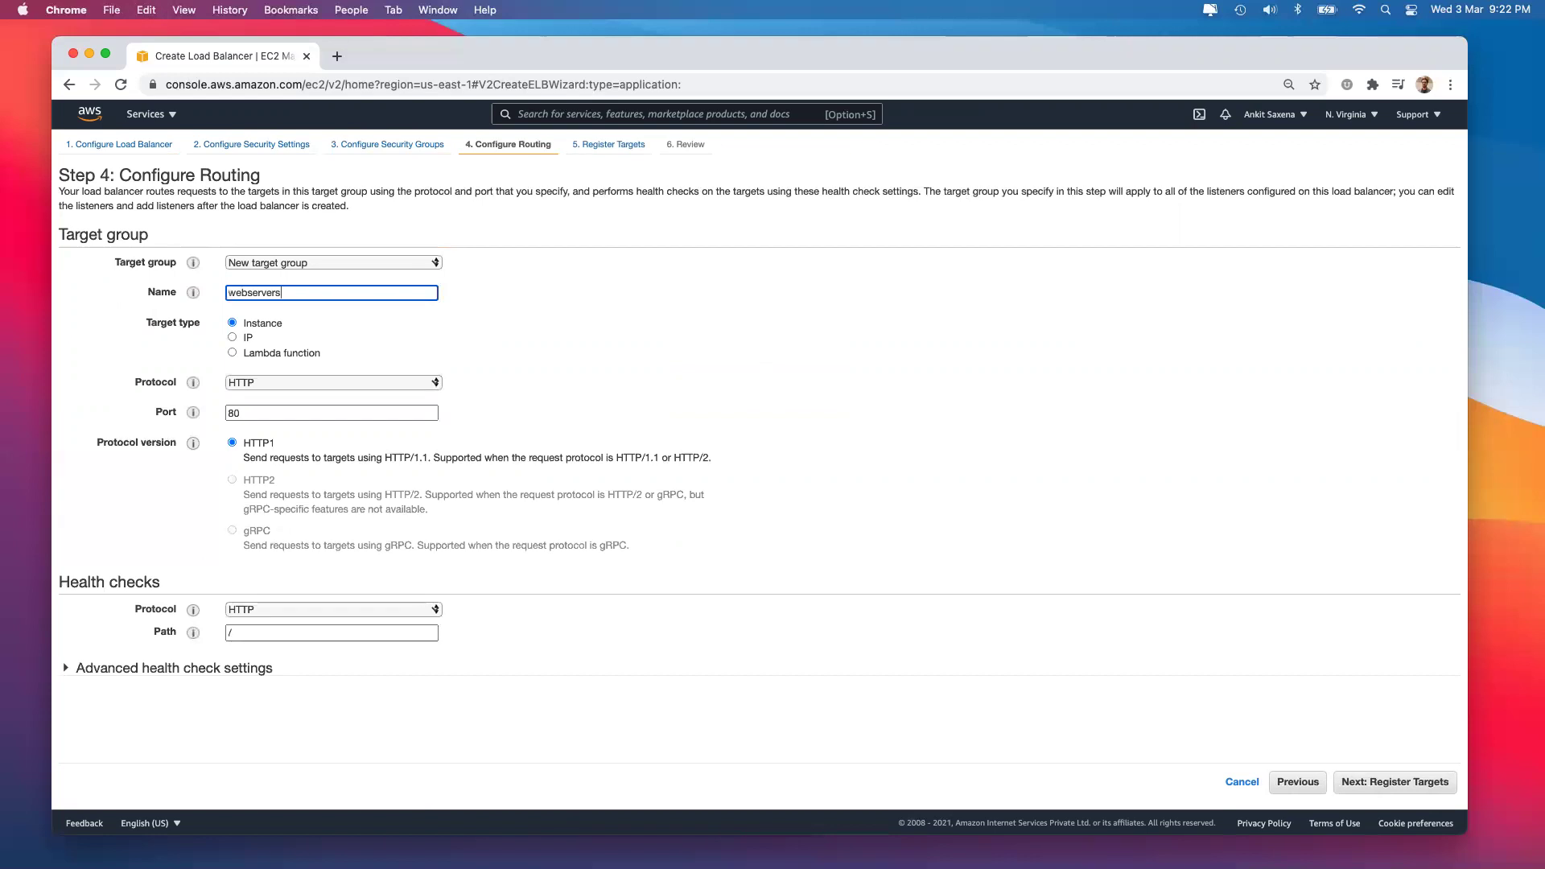
scroll(539, 637, "down", 1)
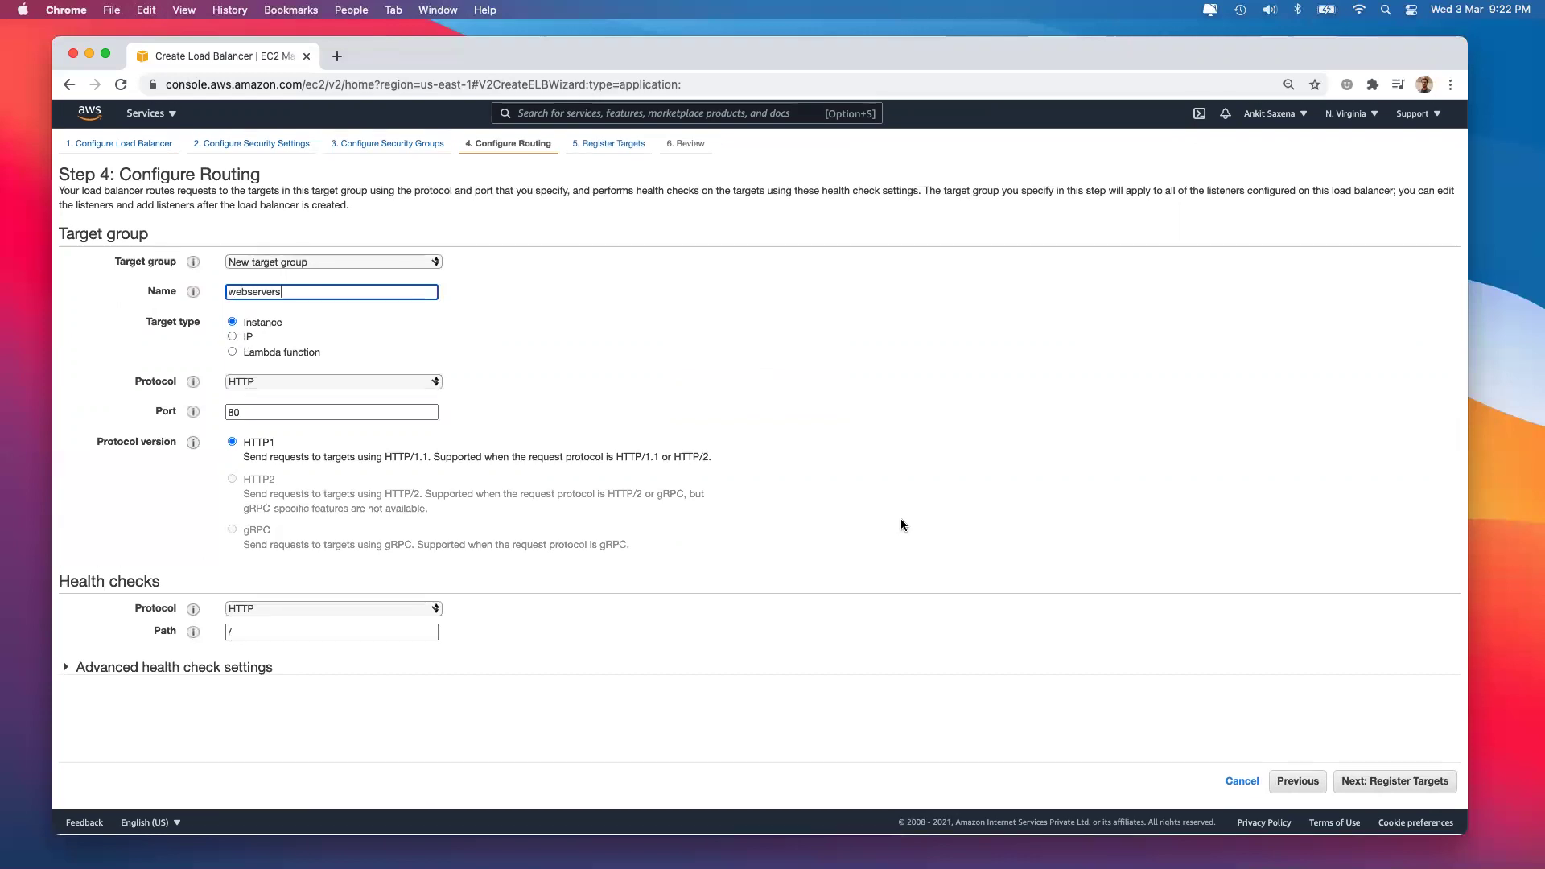
left_click(1365, 788)
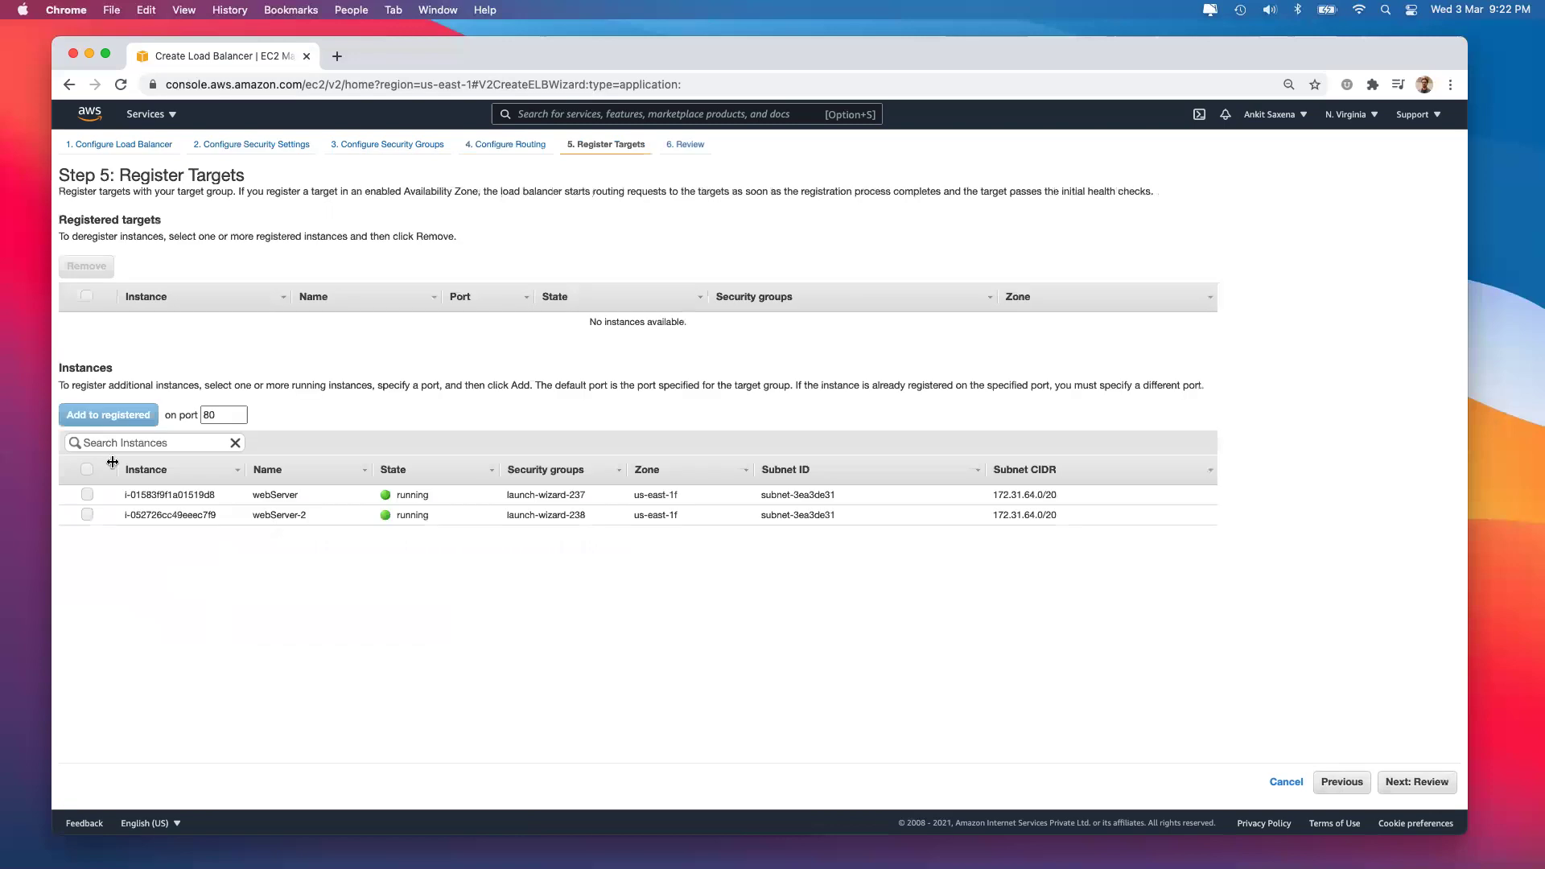
Register webServer and webServer-2 as targets on port 80, then create the load balancer and close its creation status.
left_click(87, 469)
left_click(93, 414)
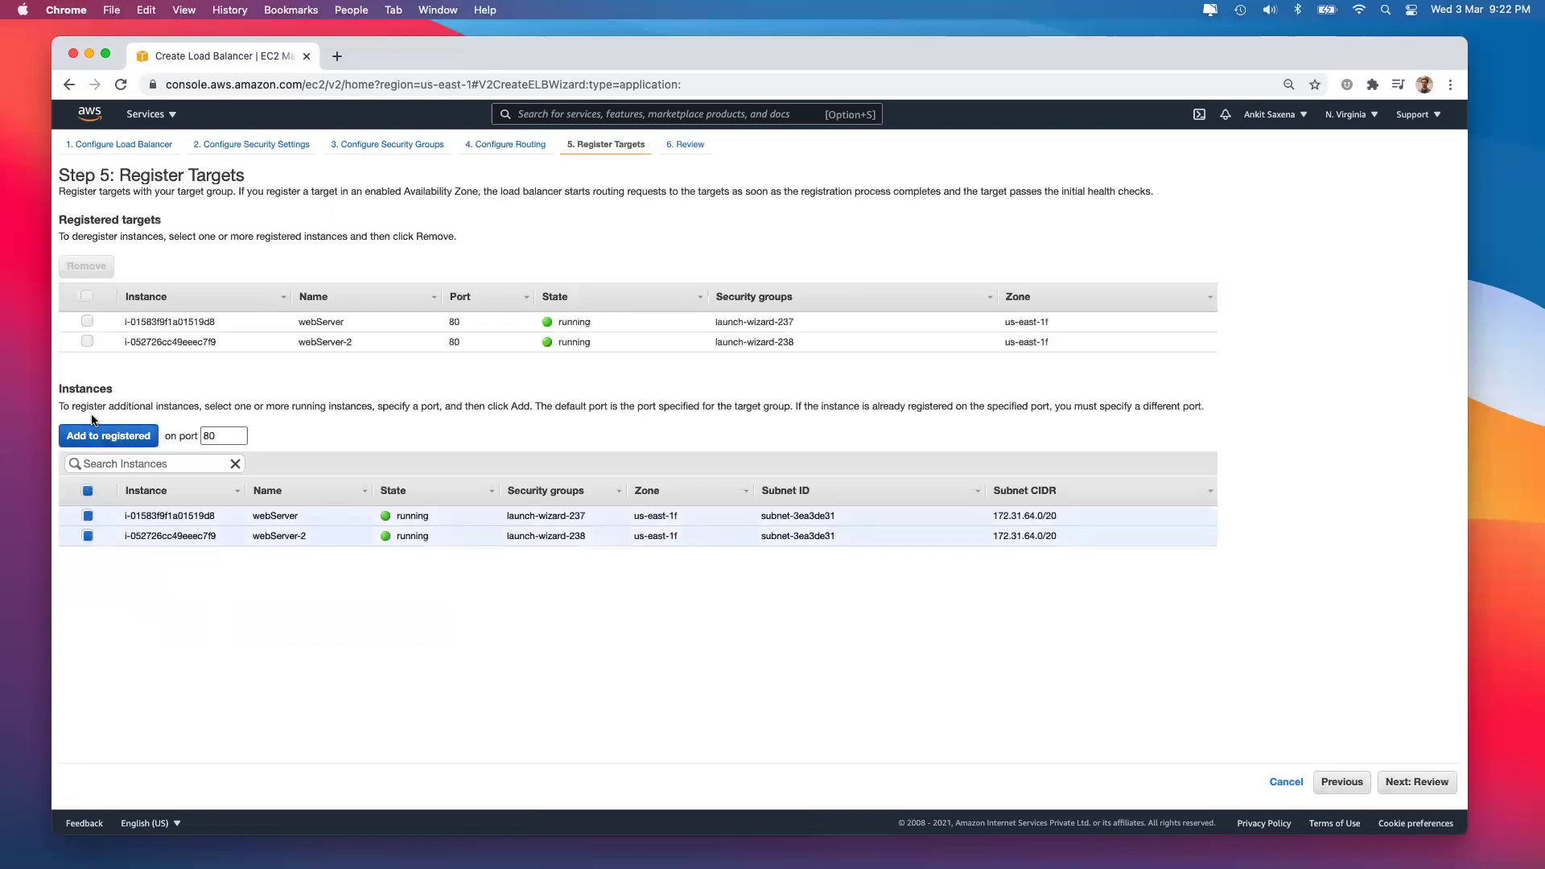
left_click(1398, 780)
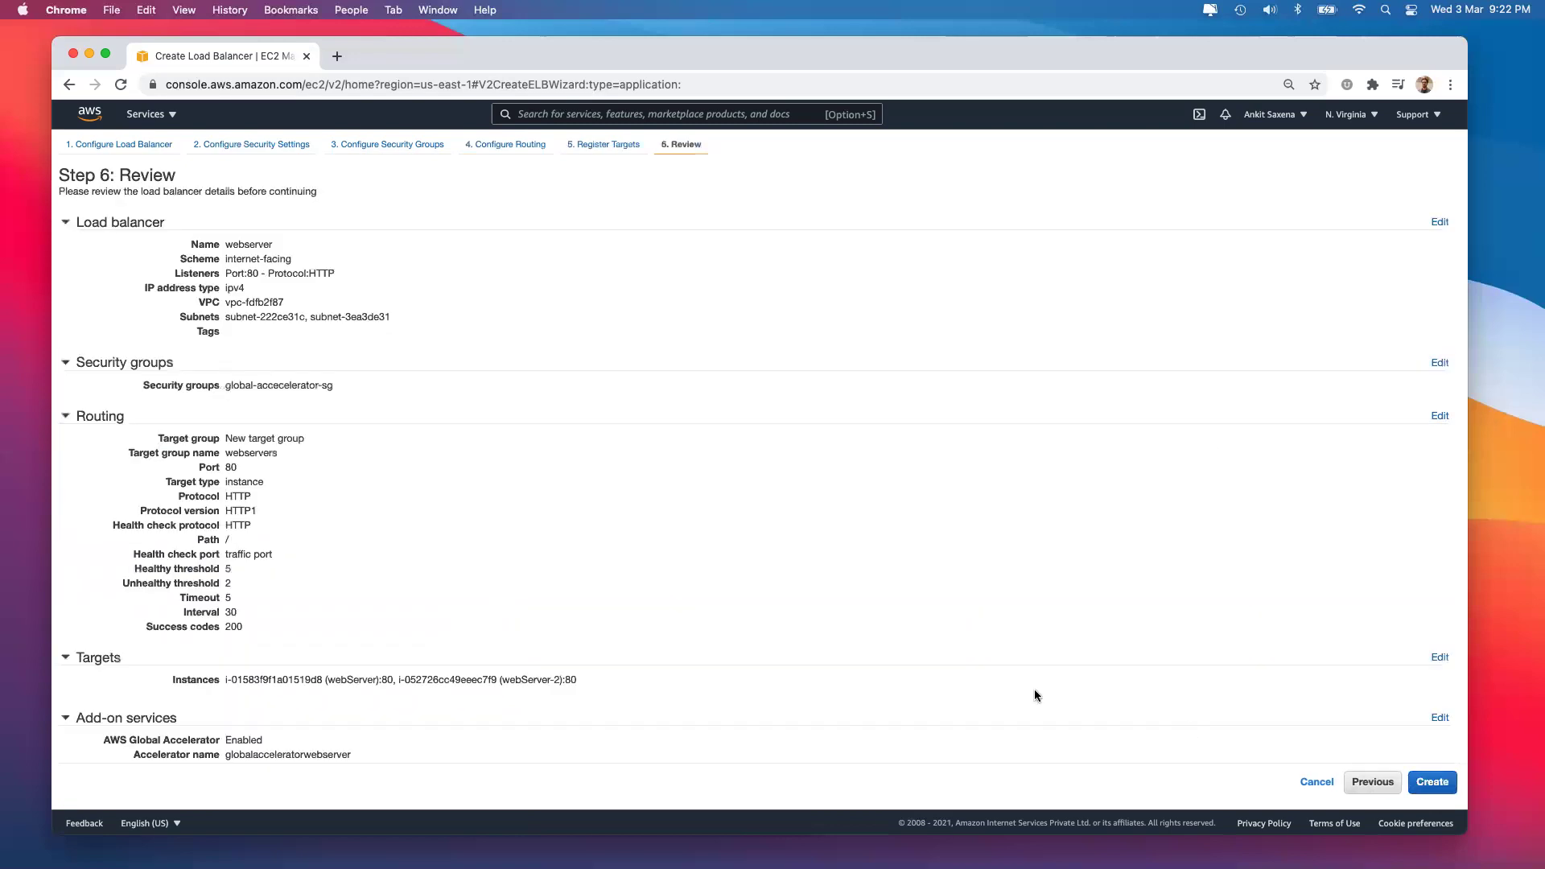
left_click(1432, 782)
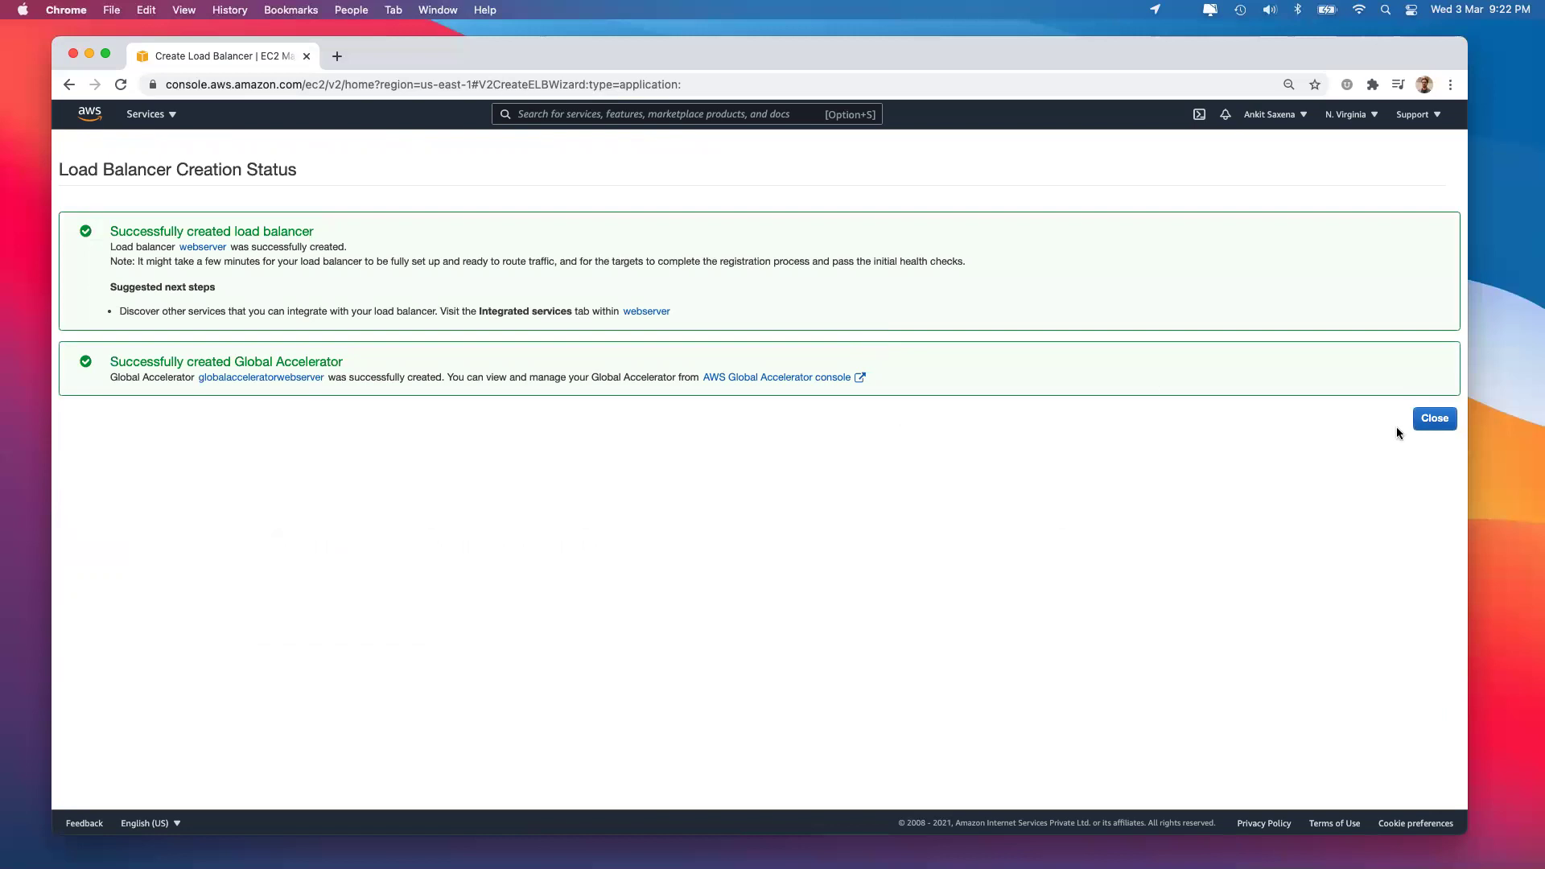
left_click(1439, 420)
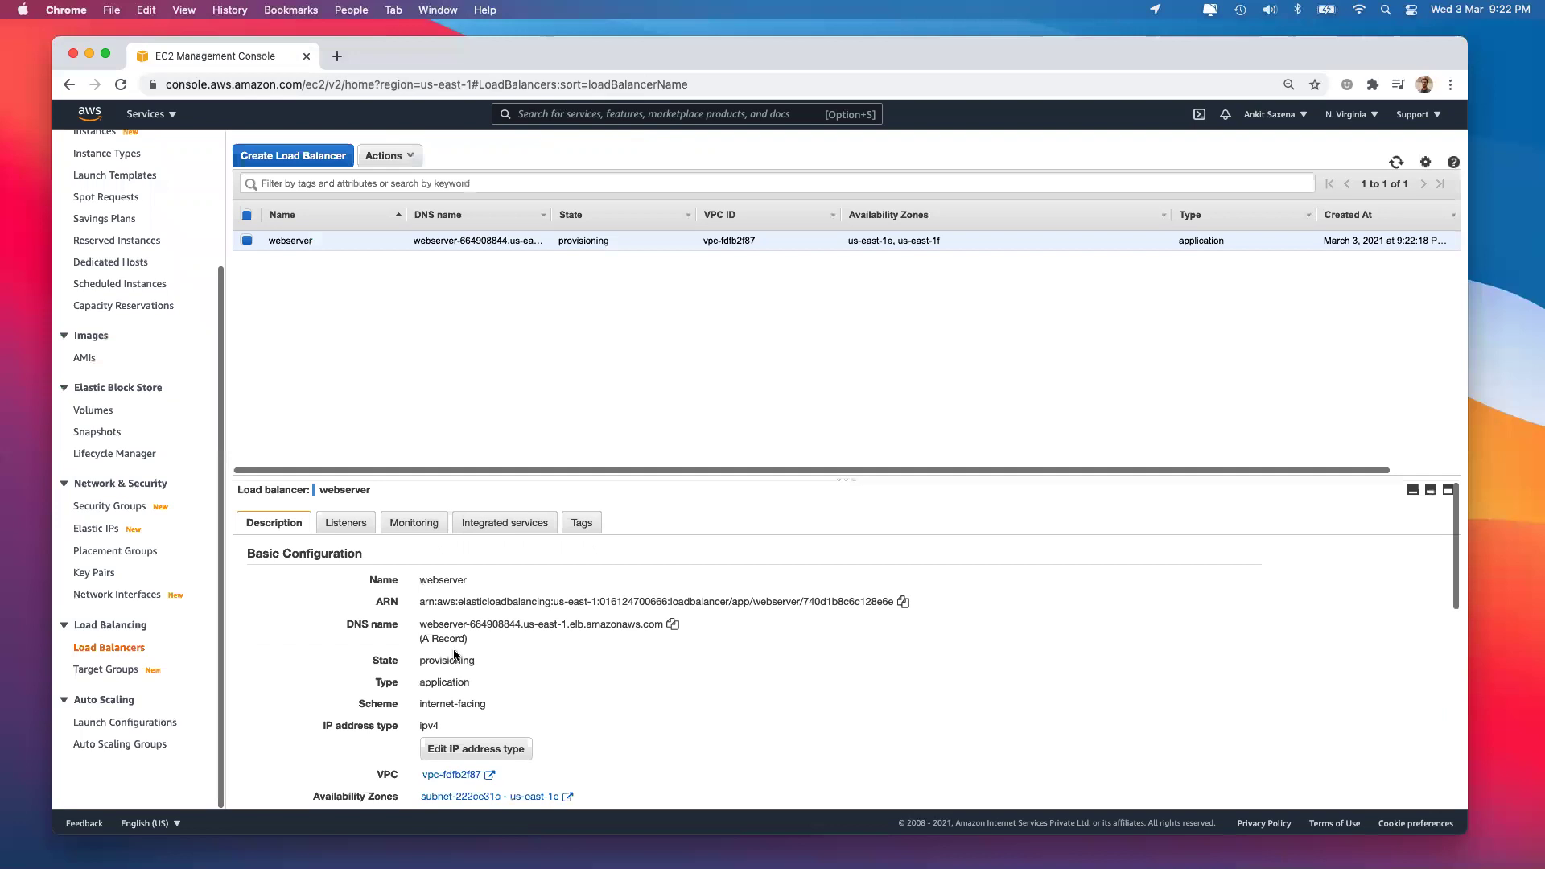
Copy the webserver load balancer's DNS name and open the AWS Global Accelerator console in a new browser tab.
left_click_drag(420, 624, 660, 629)
left_click(672, 624)
left_click(555, 114)
type("global")
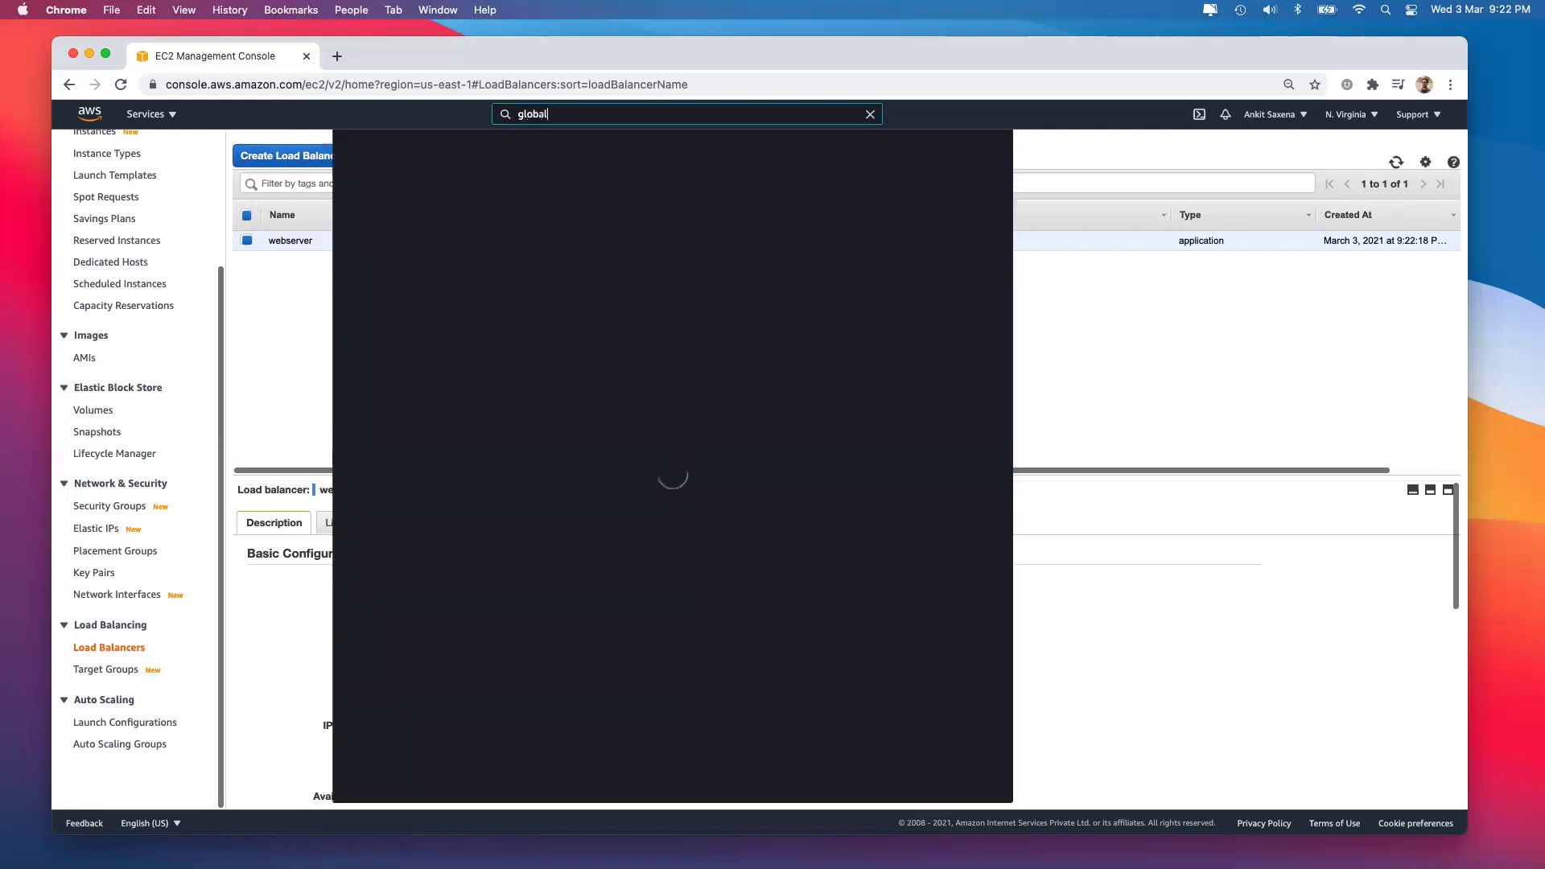
right_click(597, 226)
left_click(624, 234)
left_click(262, 315)
left_click(369, 53)
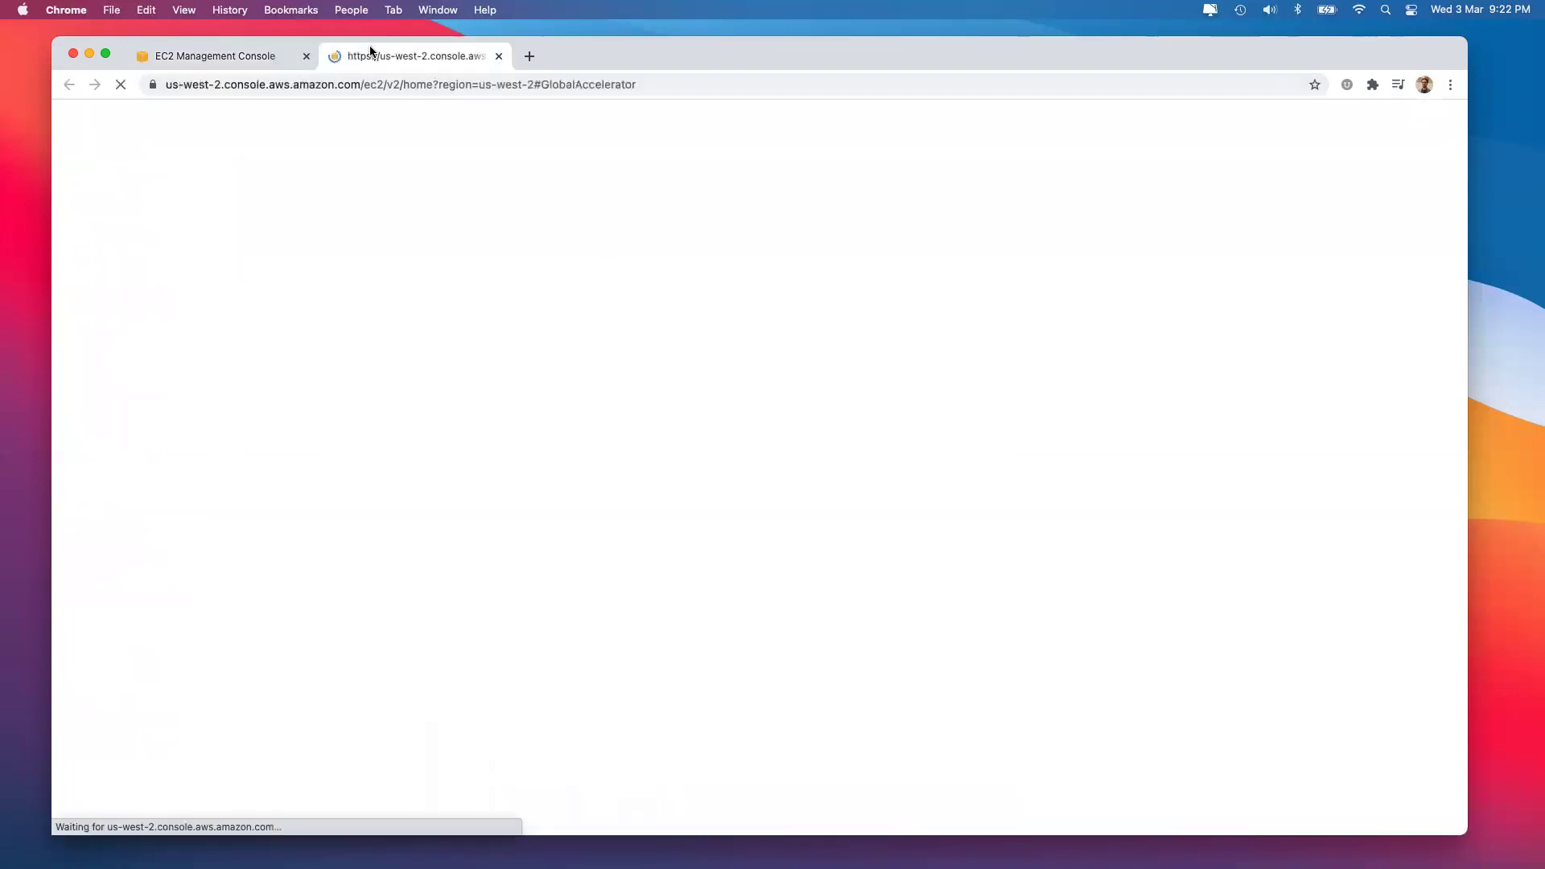
left_click(235, 53)
left_click(418, 58)
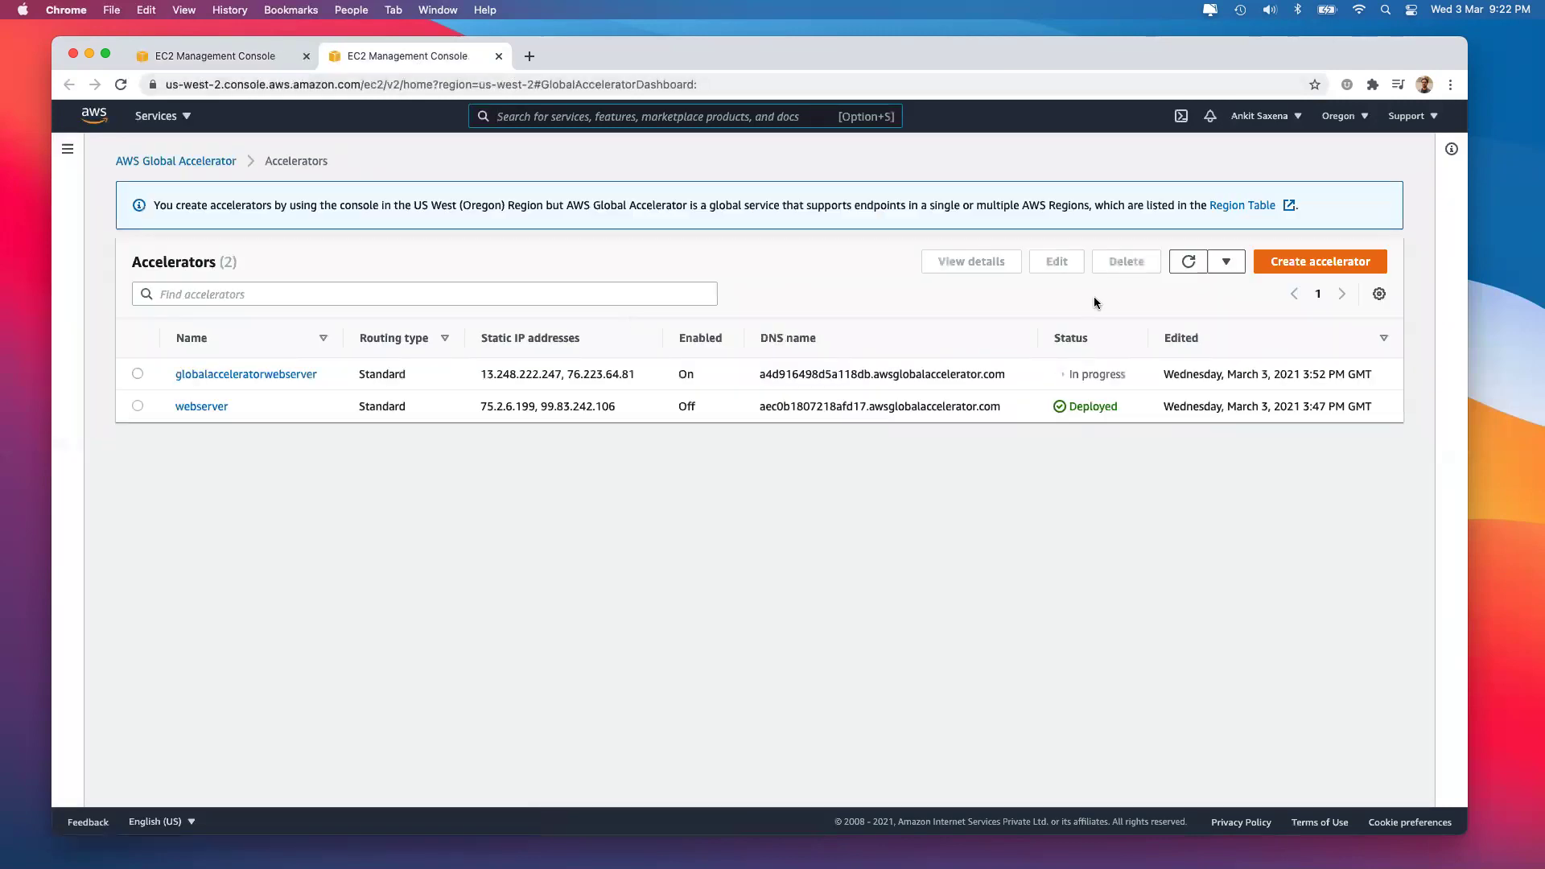
Start a new accelerator named acceletator-1 of the Standard type and continue to its listeners.
left_click(1320, 262)
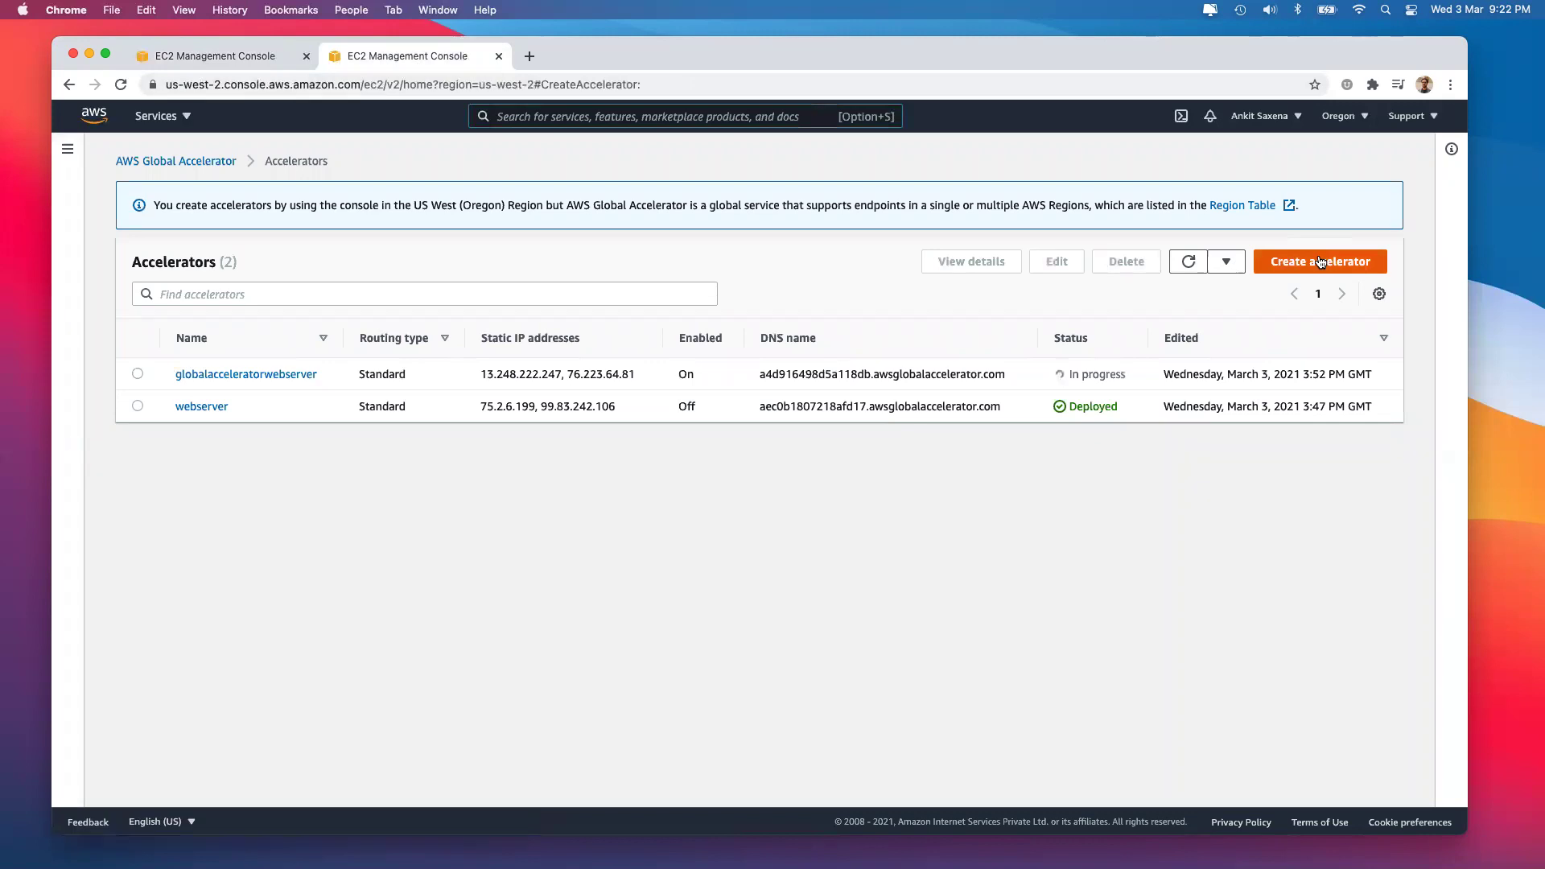
scroll(652, 534, "down", 2)
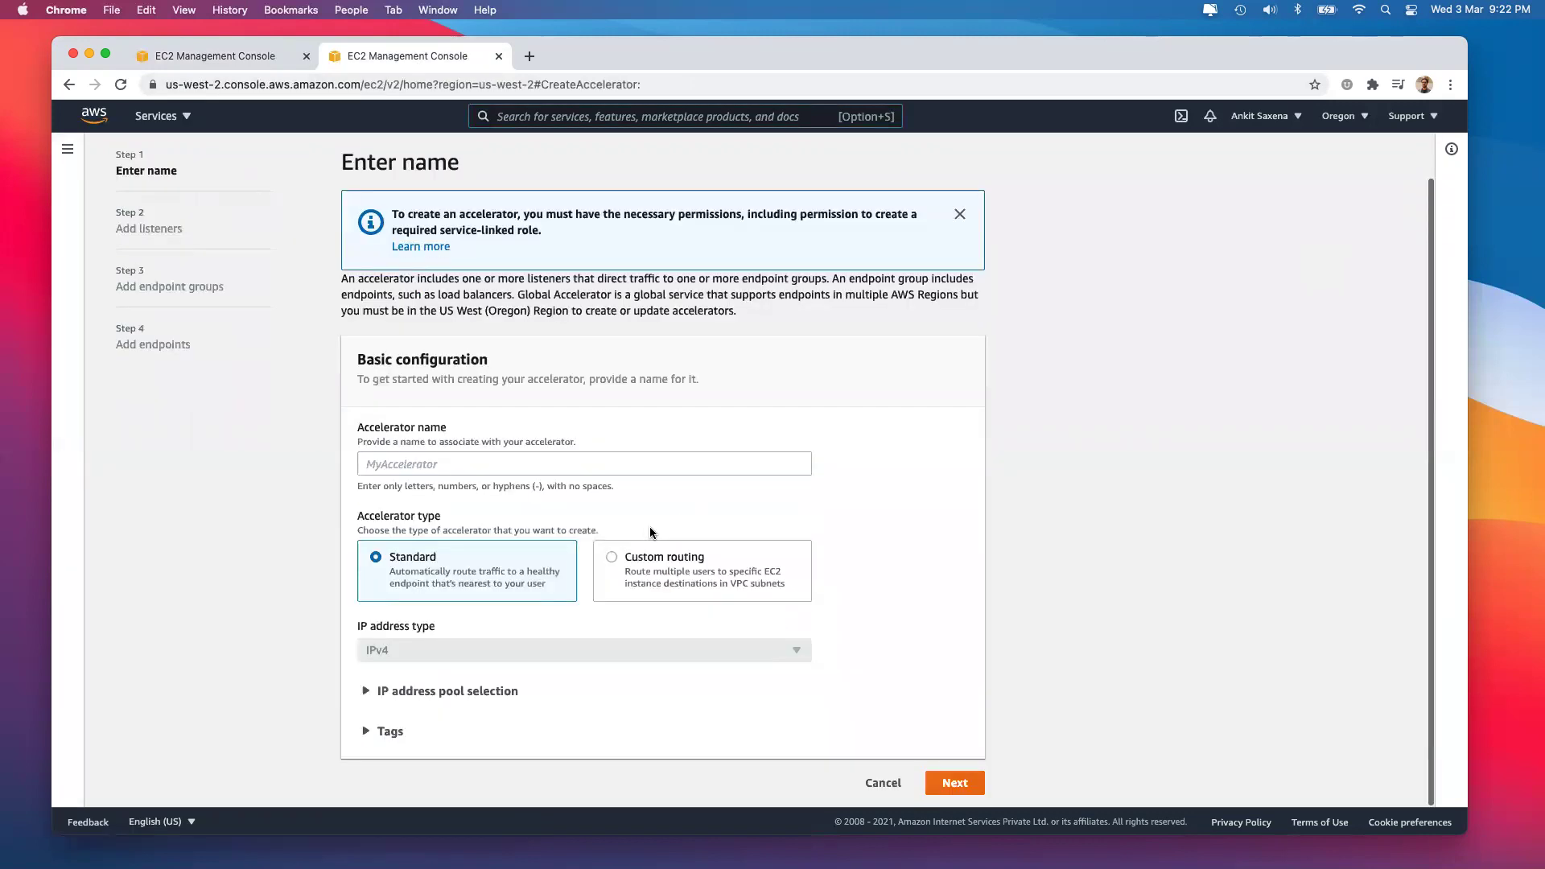
left_click(477, 462)
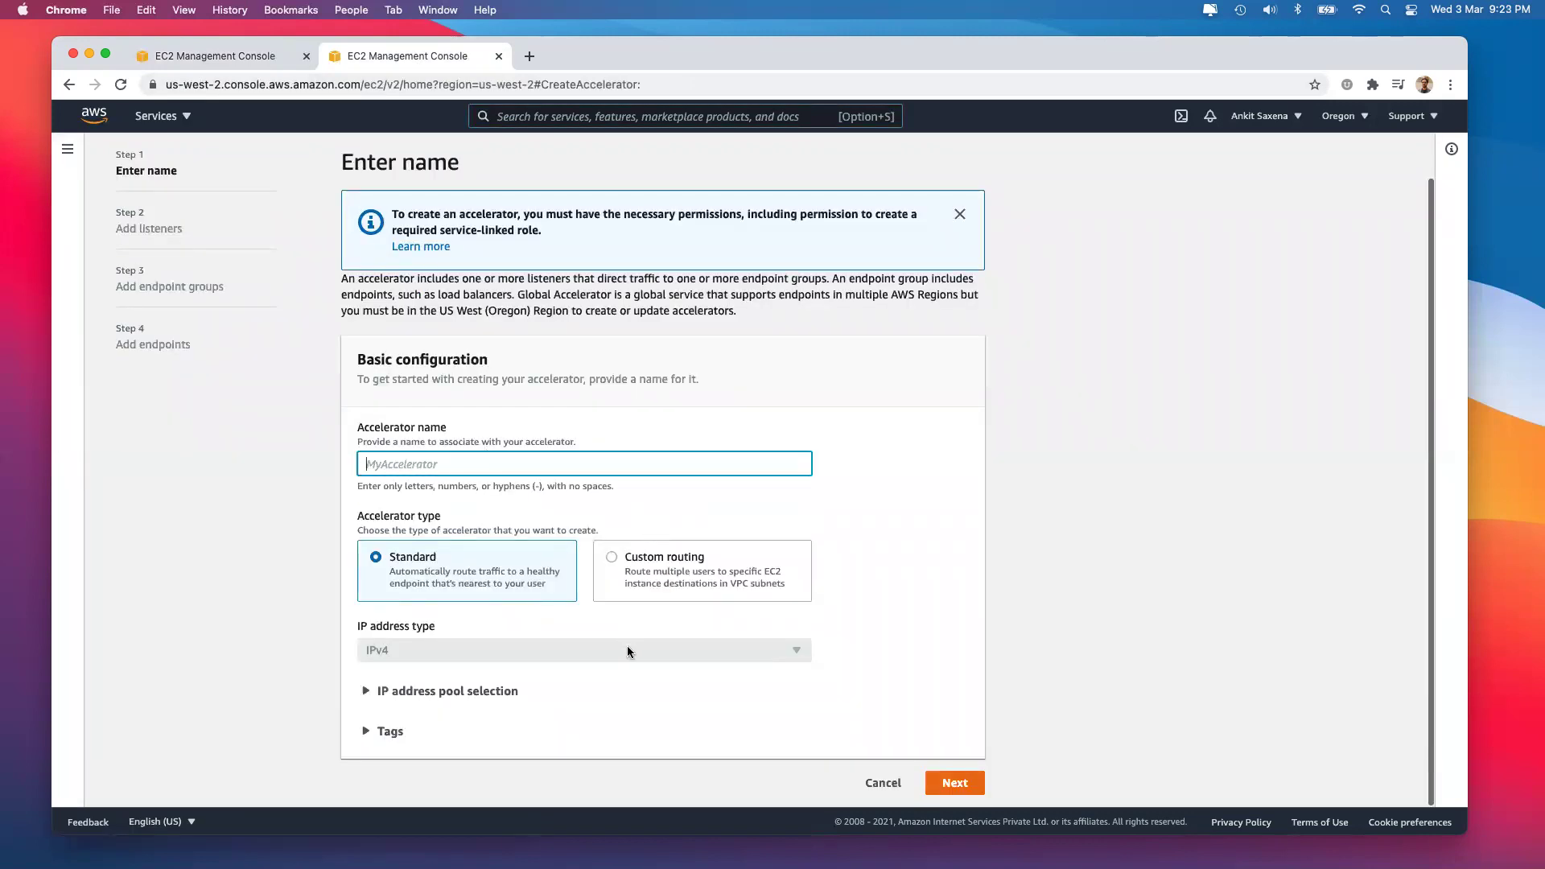
type("acceletator-1")
left_click(953, 787)
Configure the accelerator's listener with port 80 and protocol TCP, and continue to the endpoint groups.
left_click(451, 387)
type("80")
key("Tab")
left_click(772, 388)
left_click(761, 432)
left_click(1377, 498)
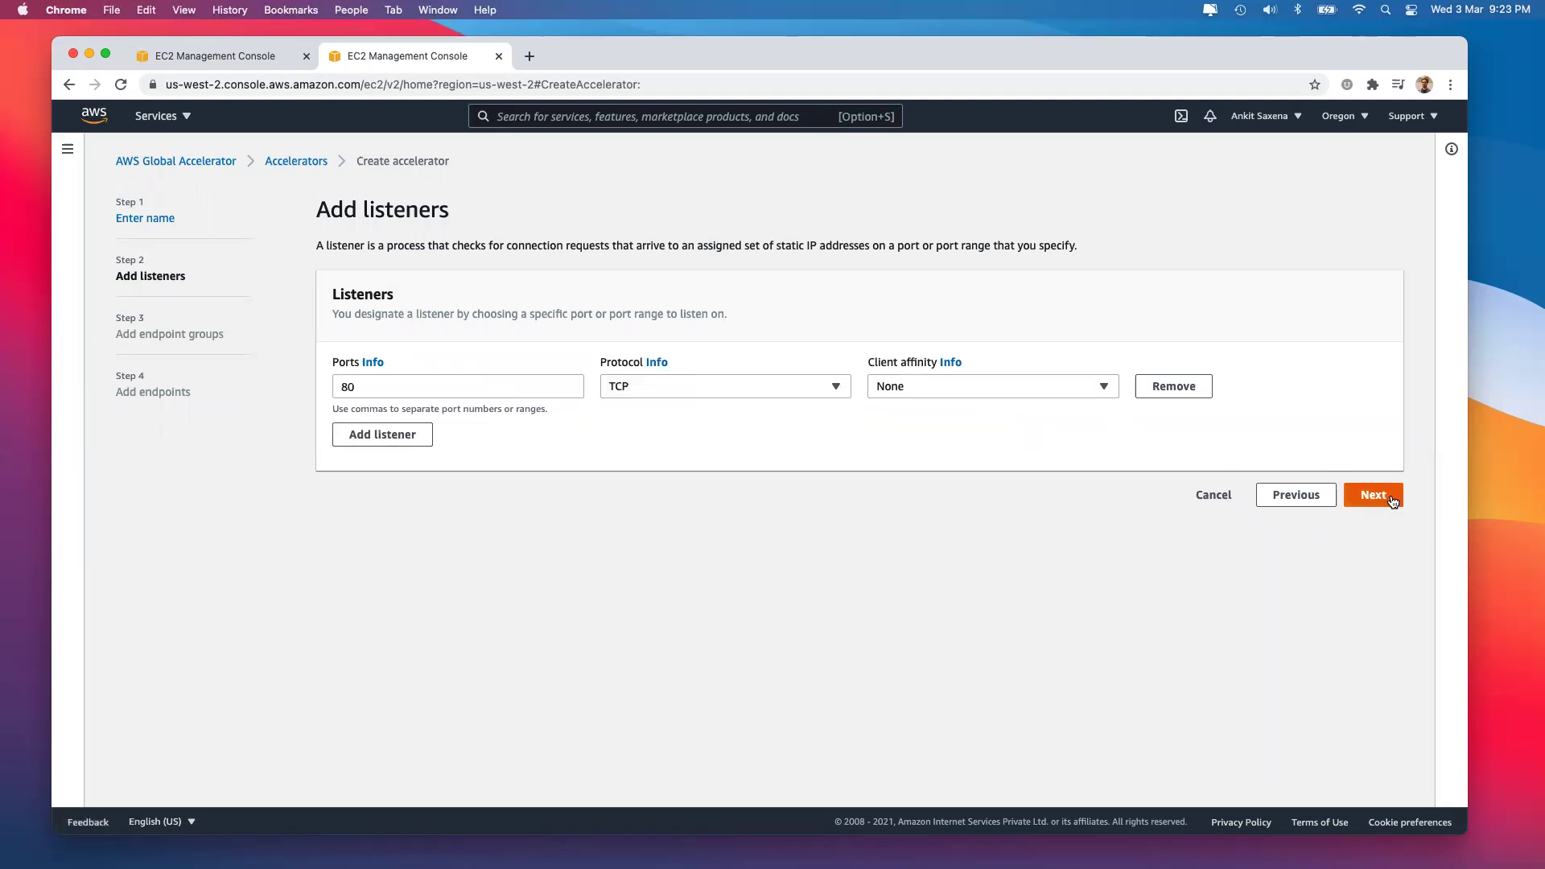
Set the endpoint group's region to us-east-1, continue to the endpoints, and cancel the accelerator creation.
left_click(564, 403)
left_click(529, 439)
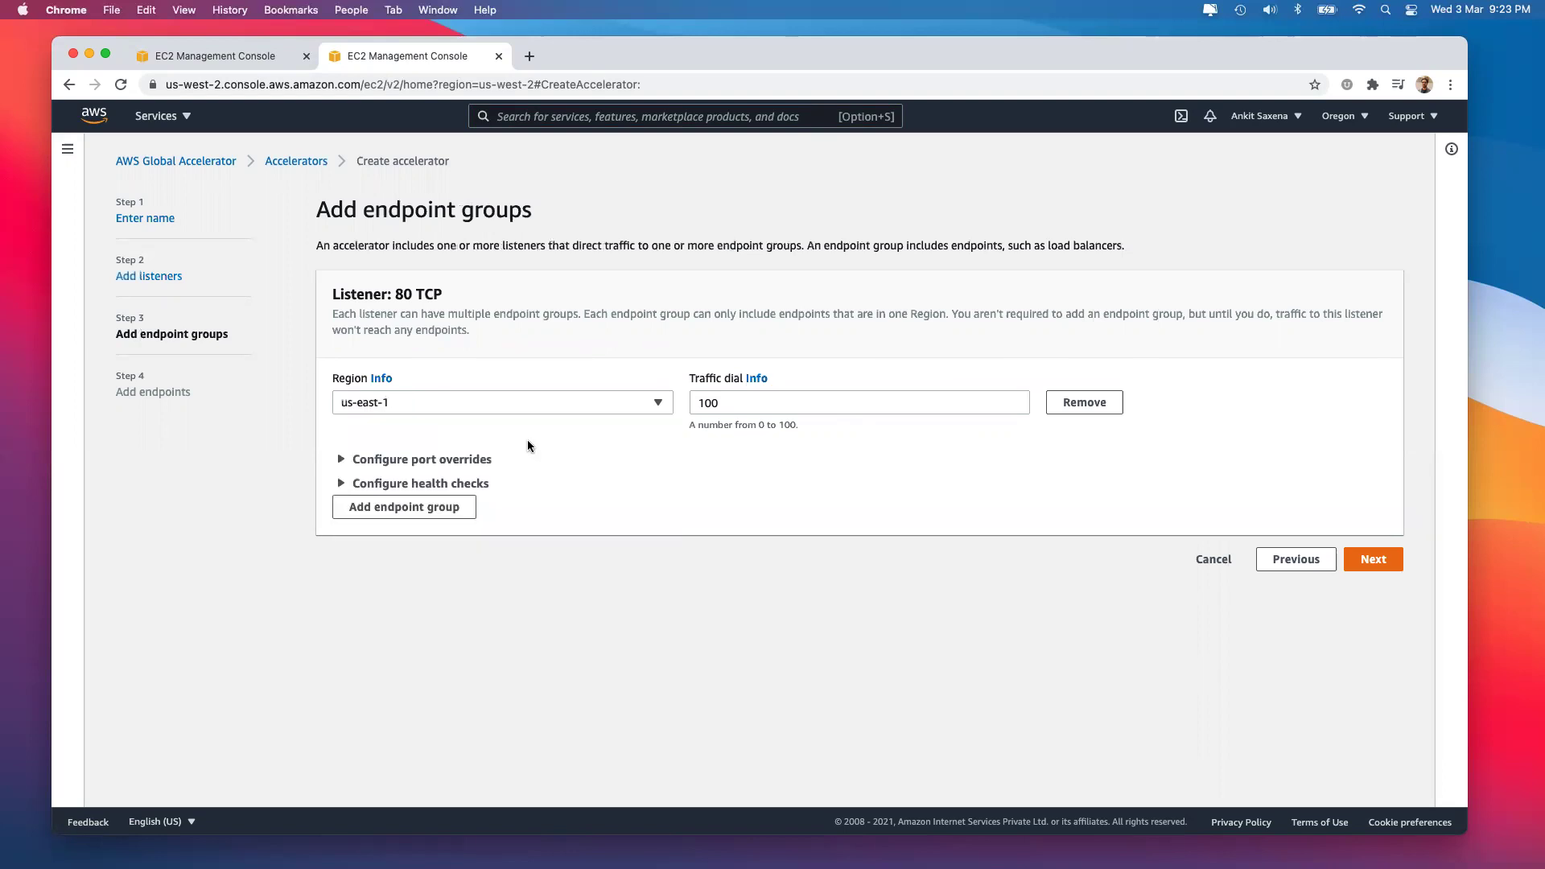
left_click(1369, 557)
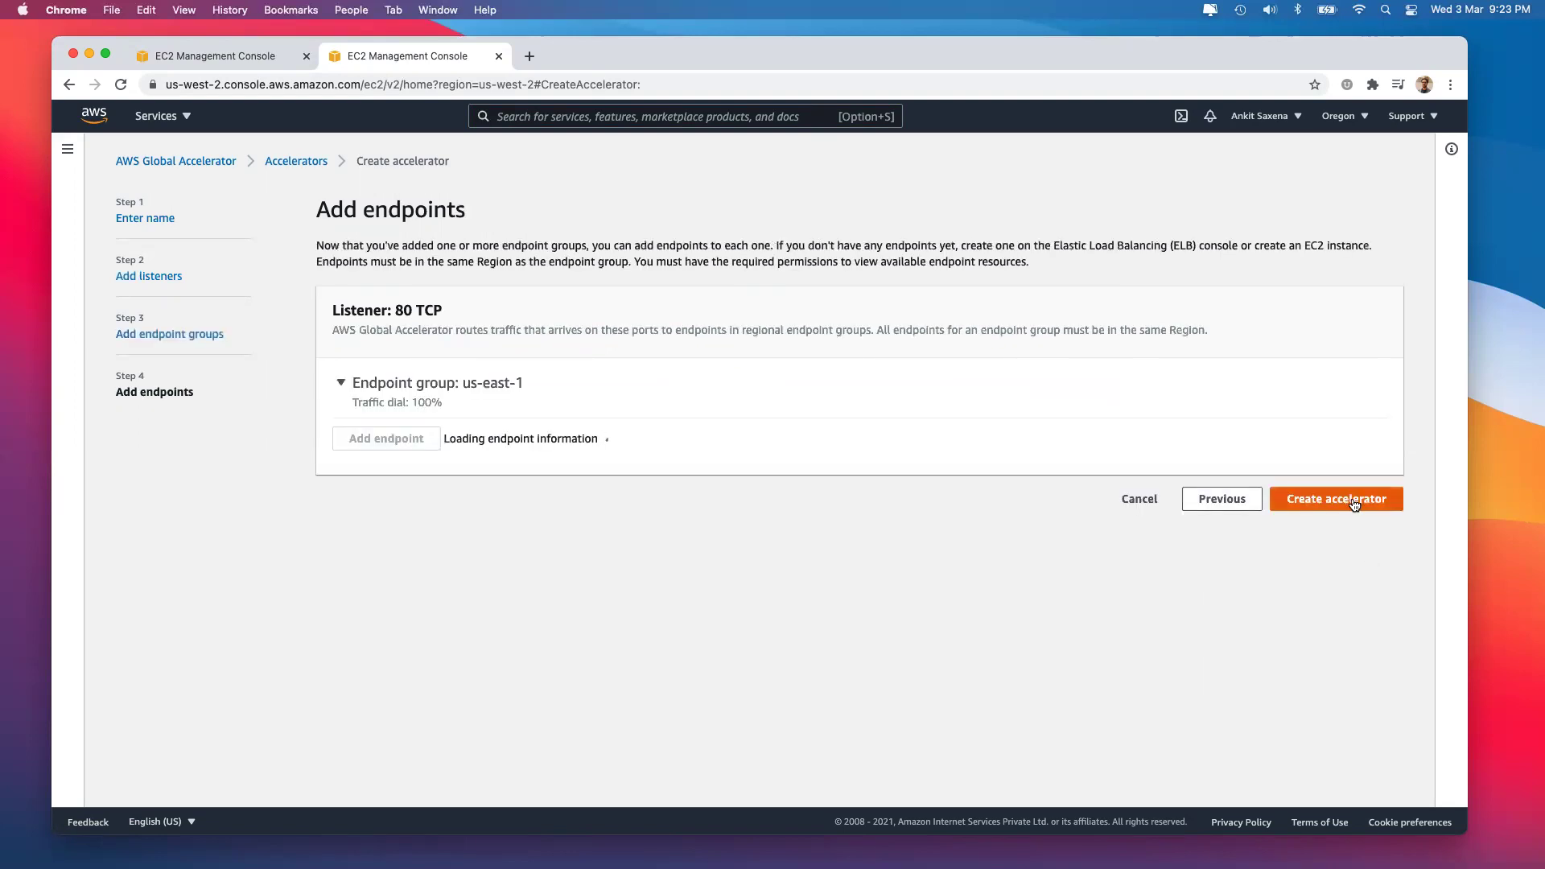
left_click(1138, 499)
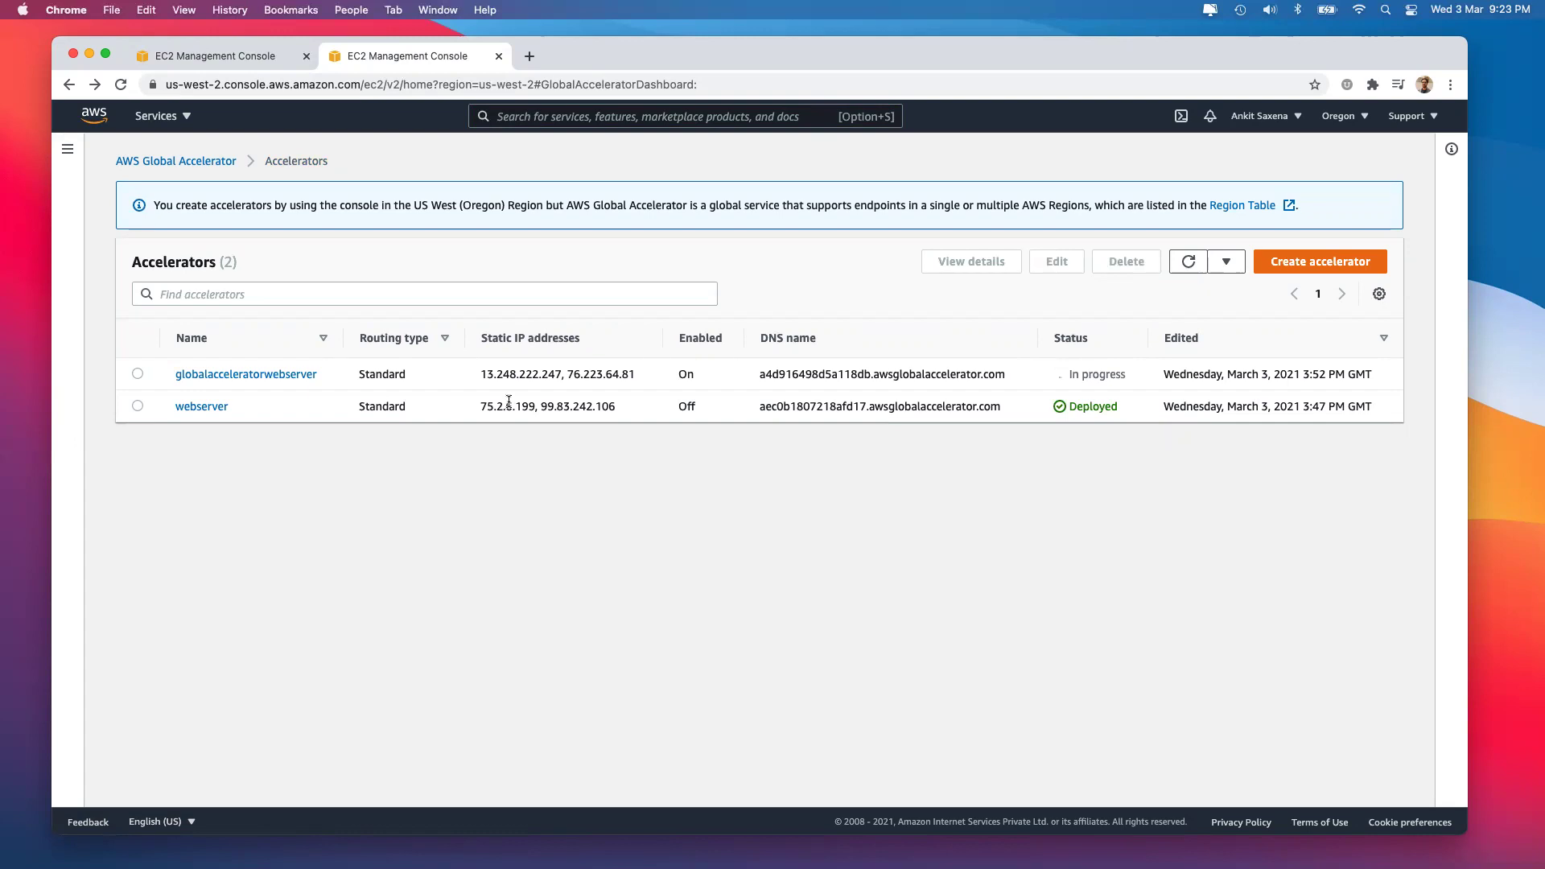
Select the webserver accelerator in the accelerators list and check its static IP addresses.
left_click(217, 55)
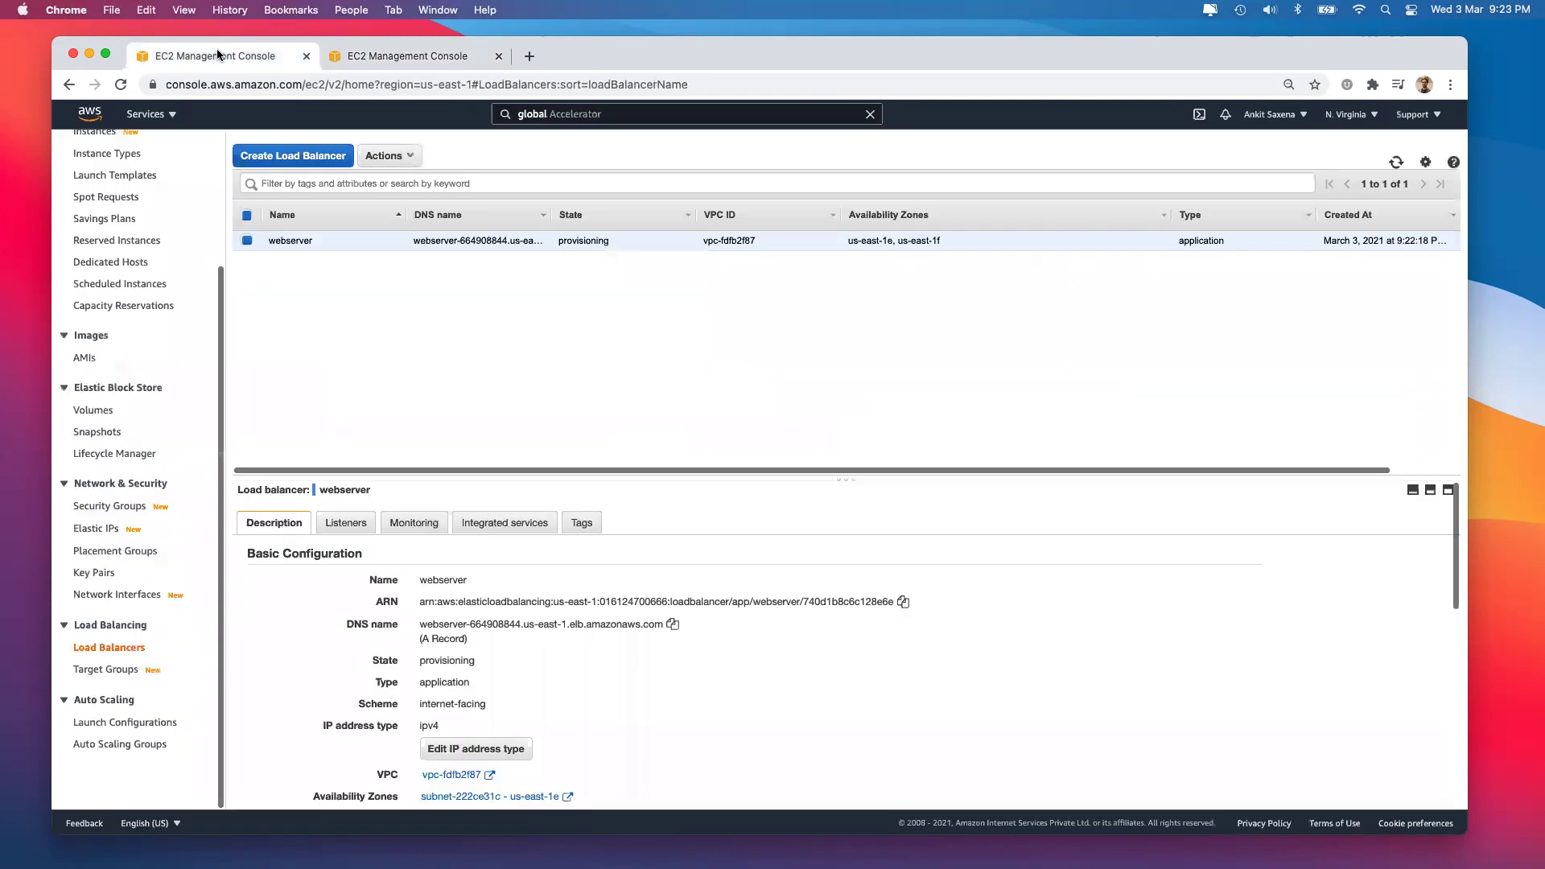
left_click(368, 57)
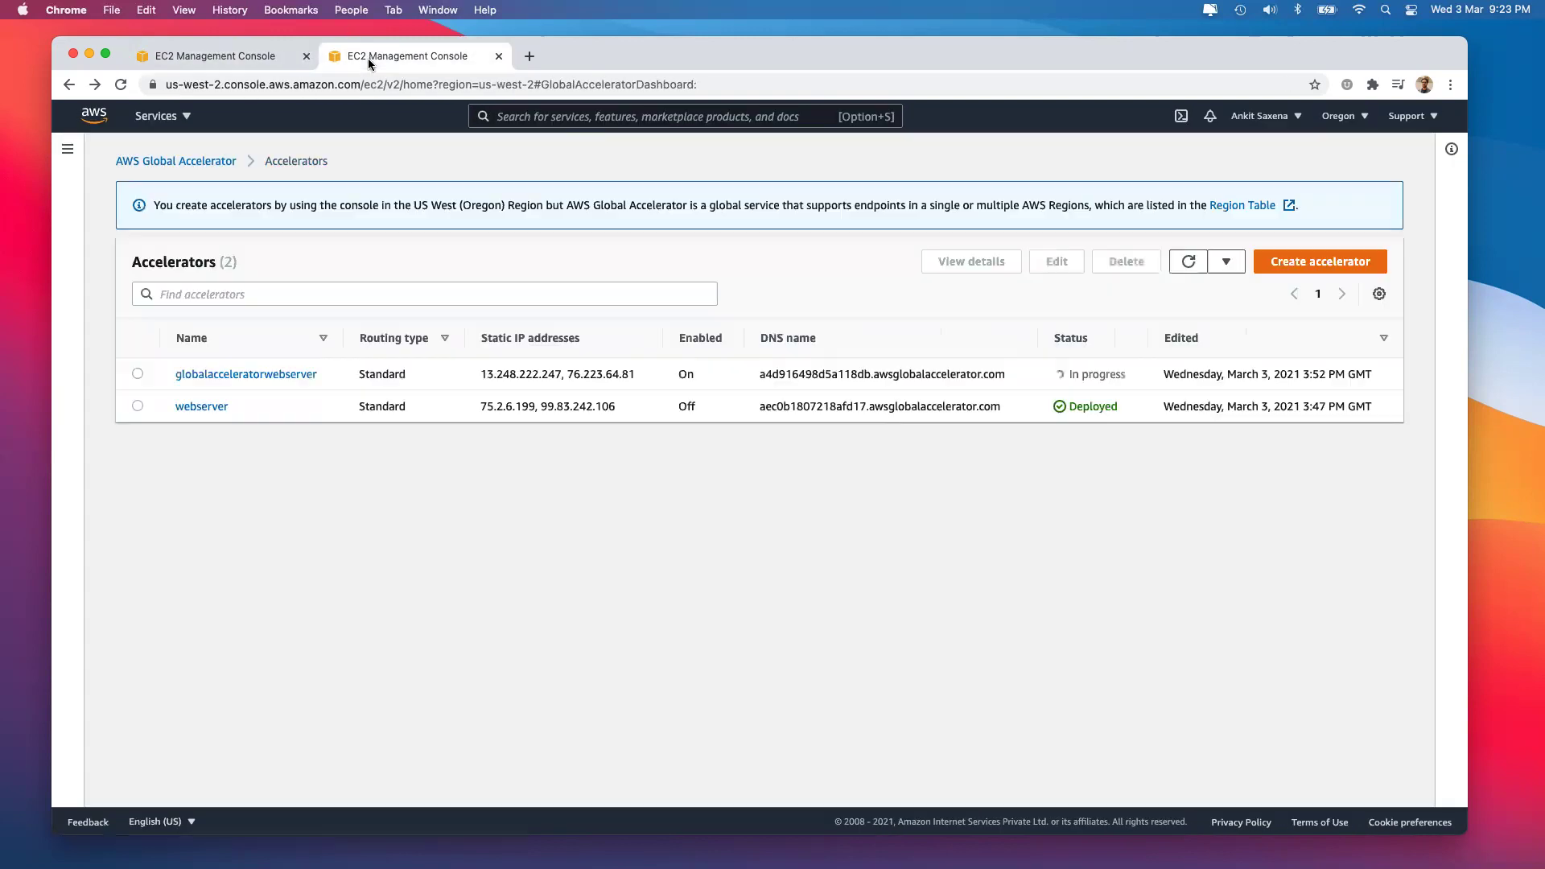
left_click(138, 406)
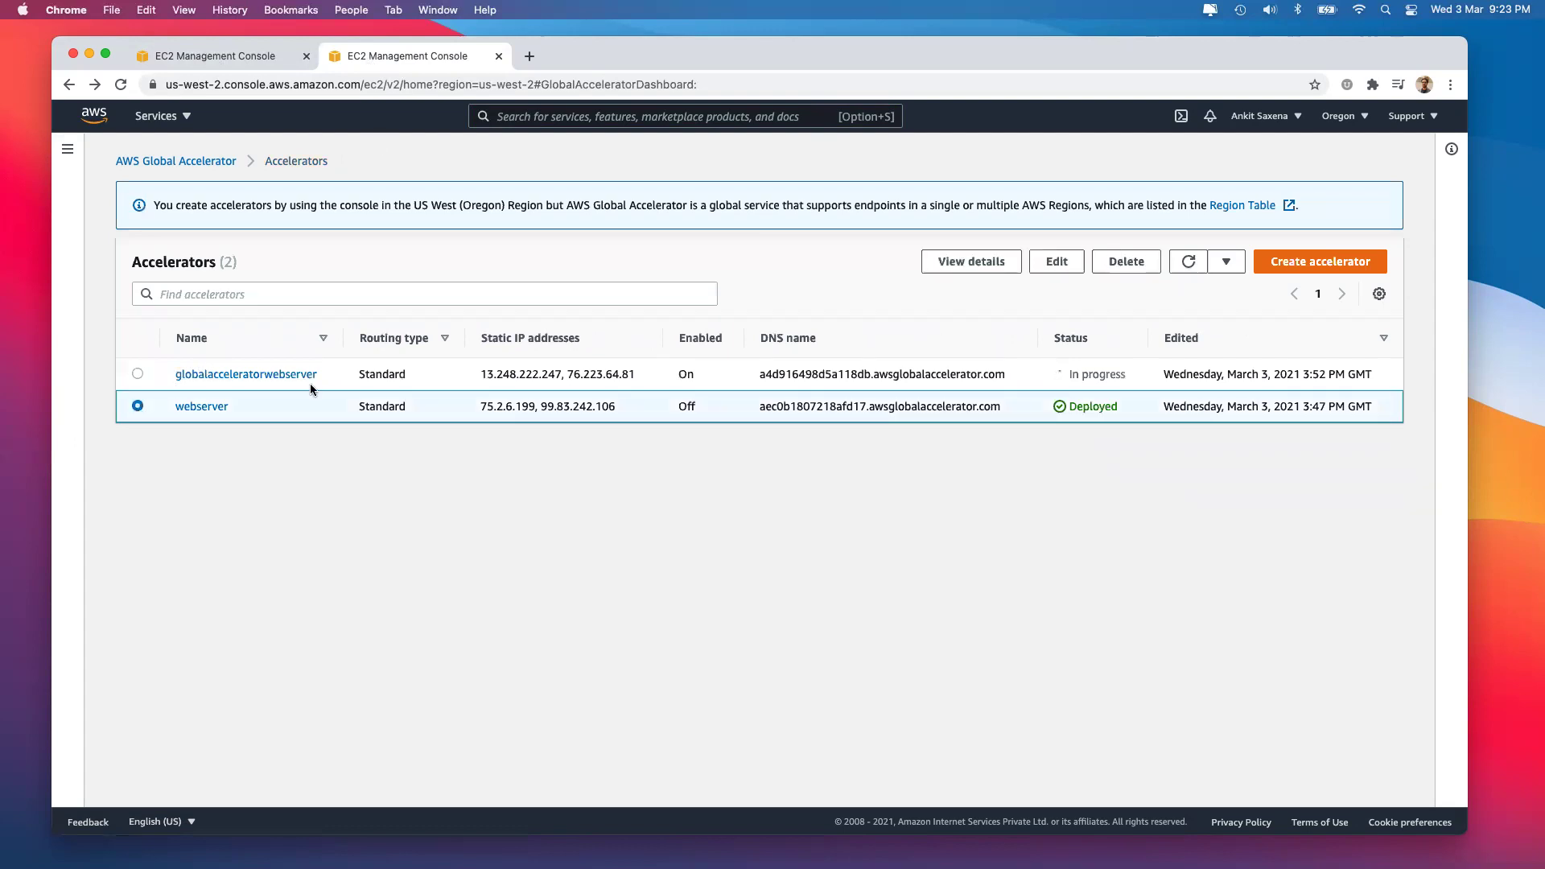
left_click_drag(471, 409, 616, 407)
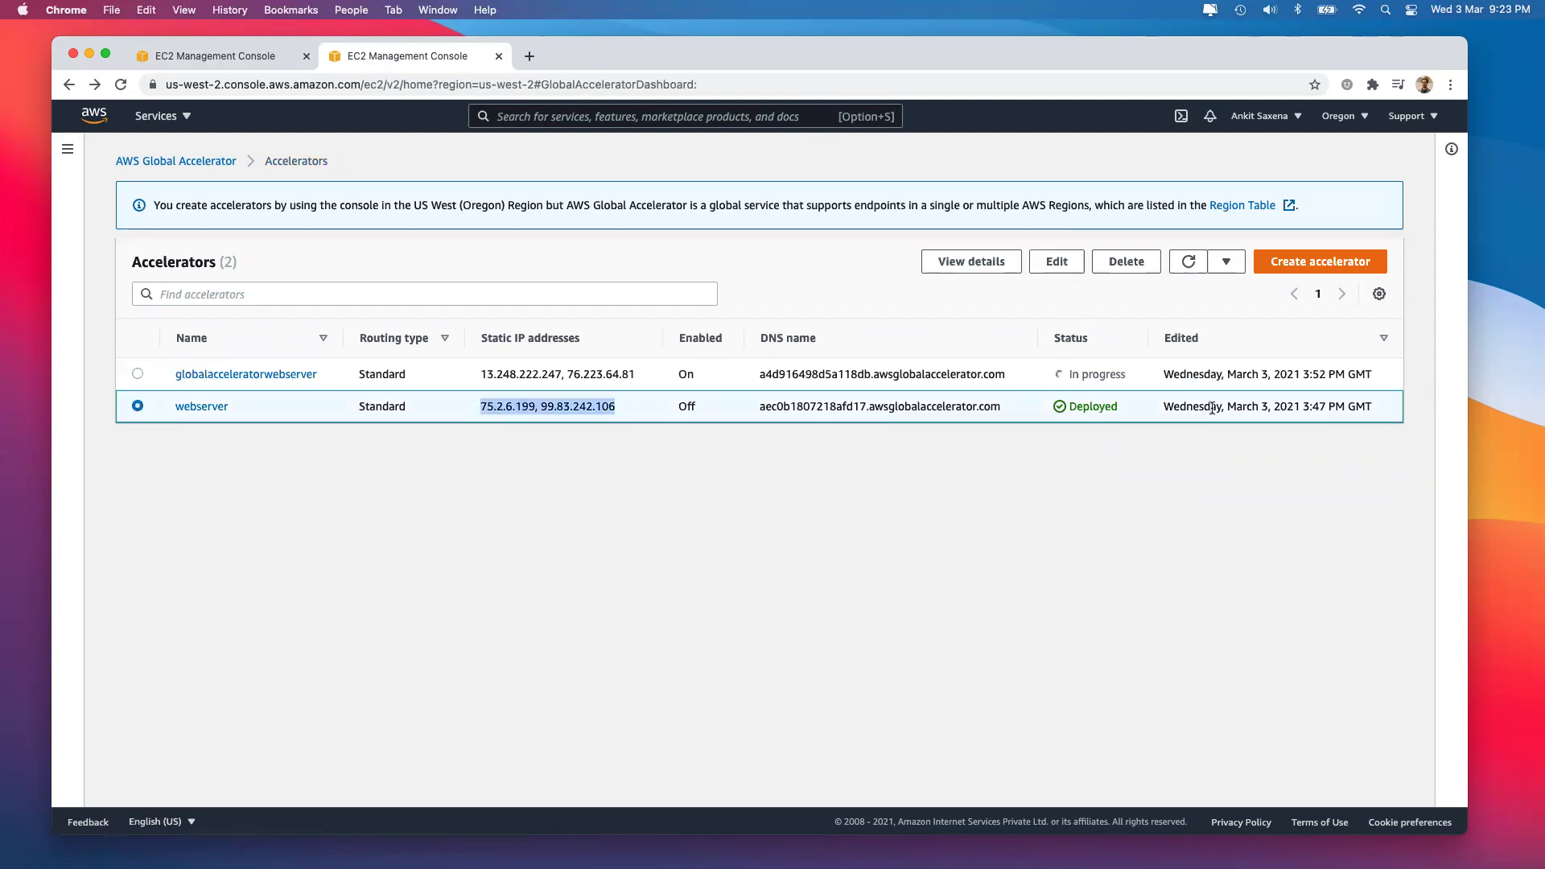
left_click(1127, 262)
left_click(881, 601)
left_click(892, 519)
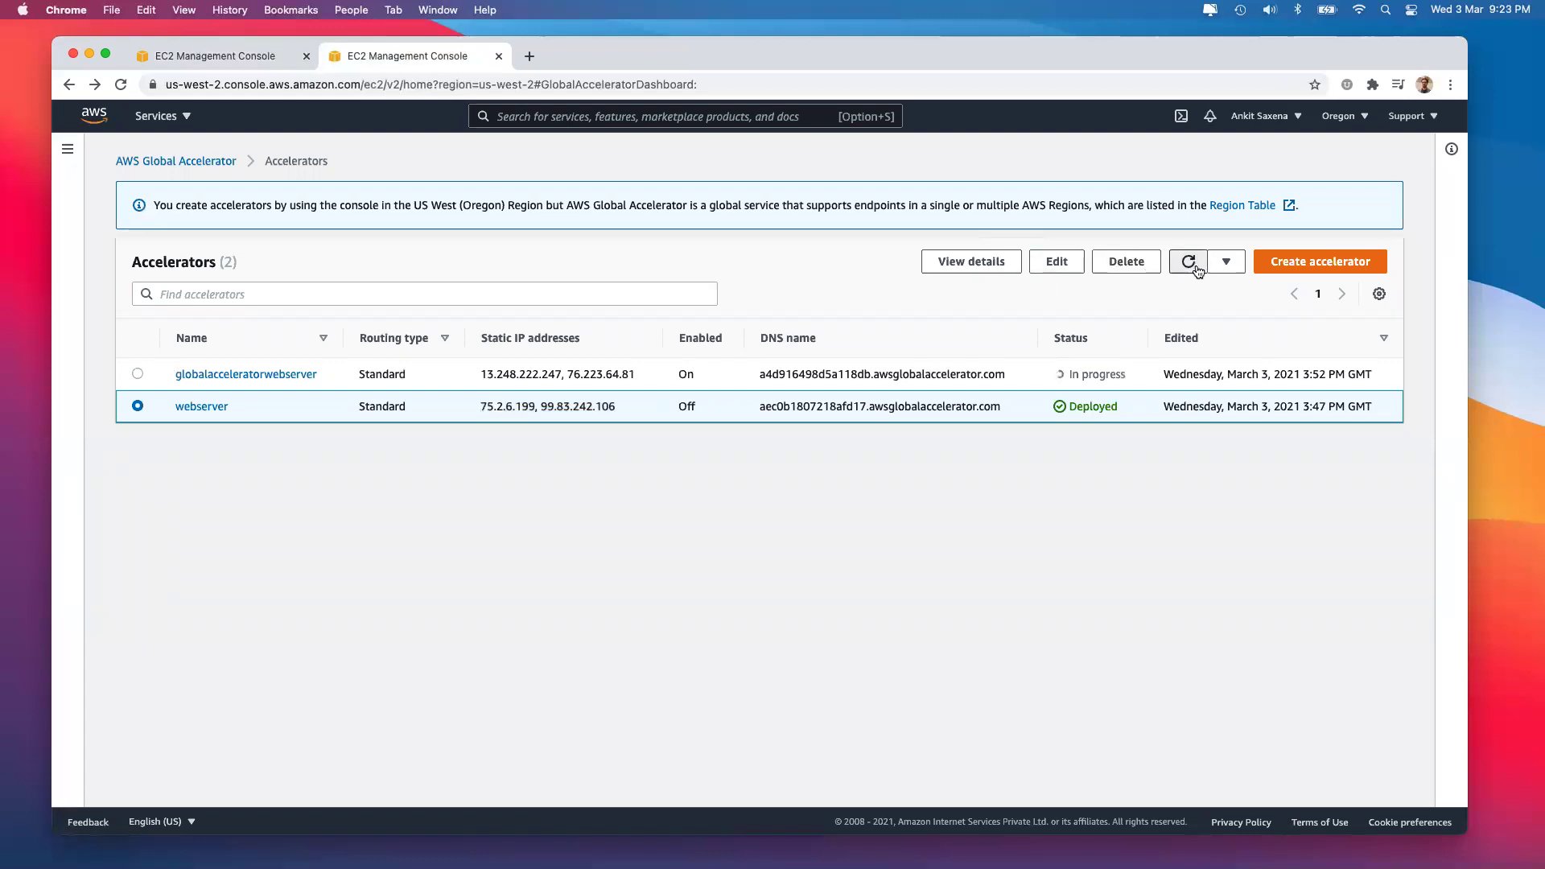
Return to the EC2 load balancers list, refresh it, and check the webserver load balancer's state.
key("ctrl+shift+Tab")
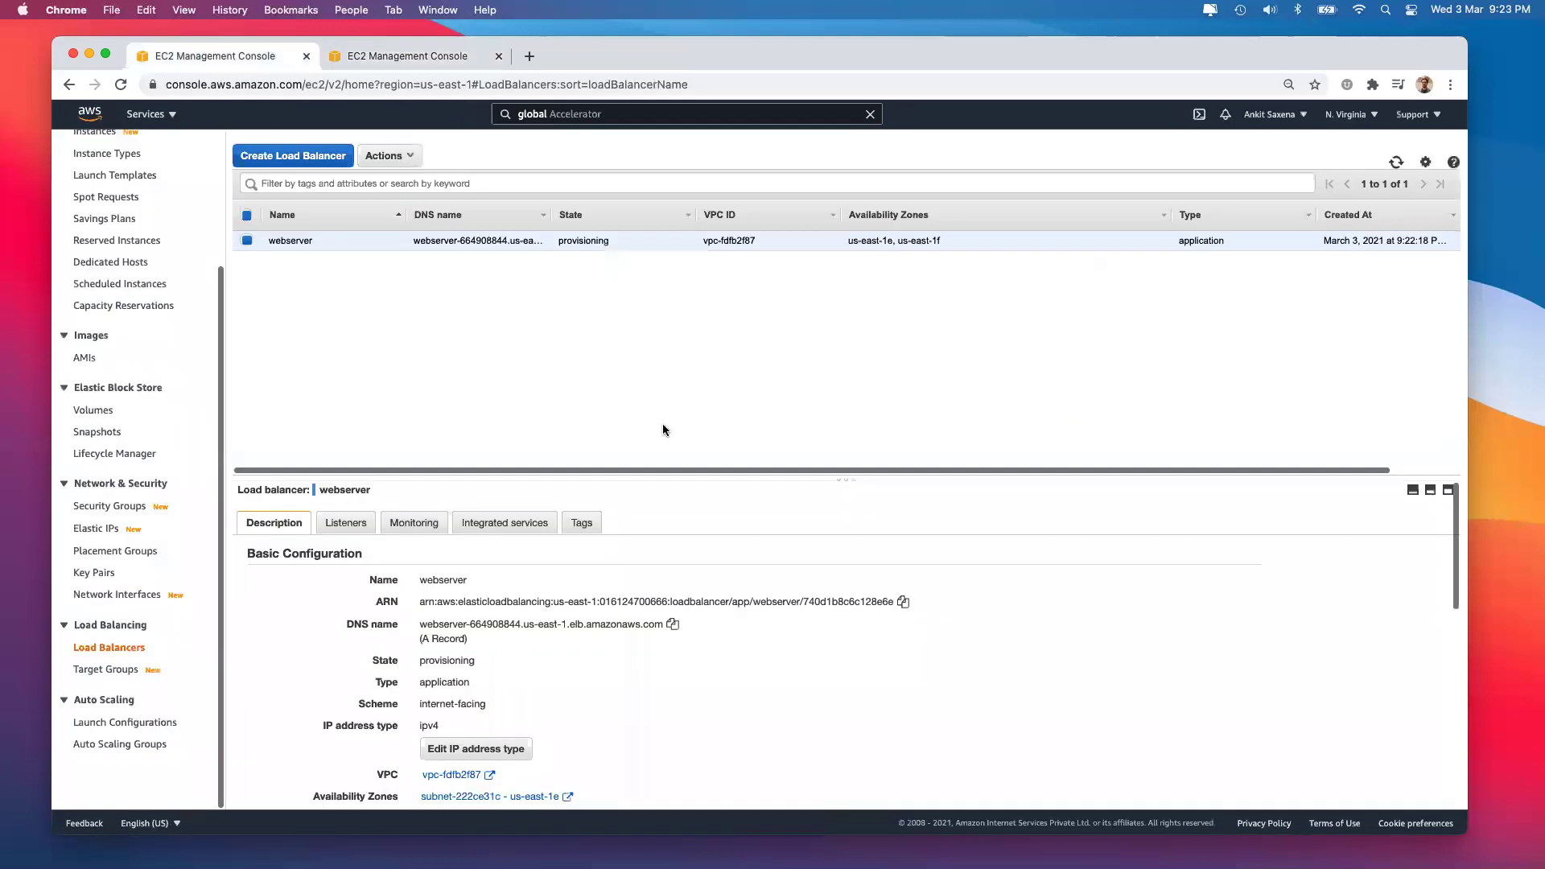
left_click(1396, 163)
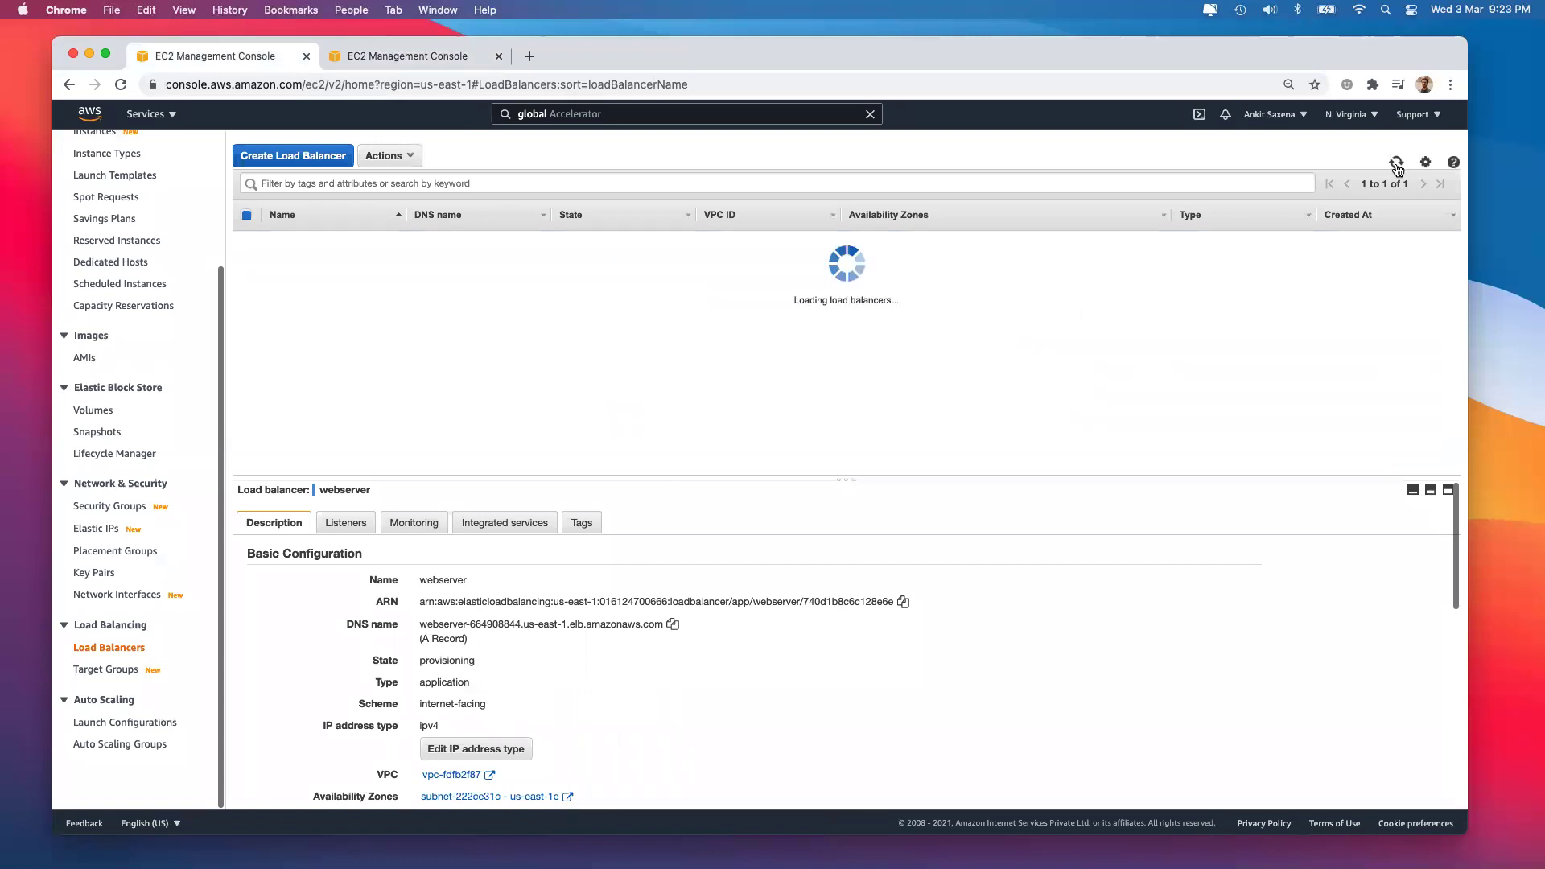
left_click(1396, 163)
double_click(427, 660)
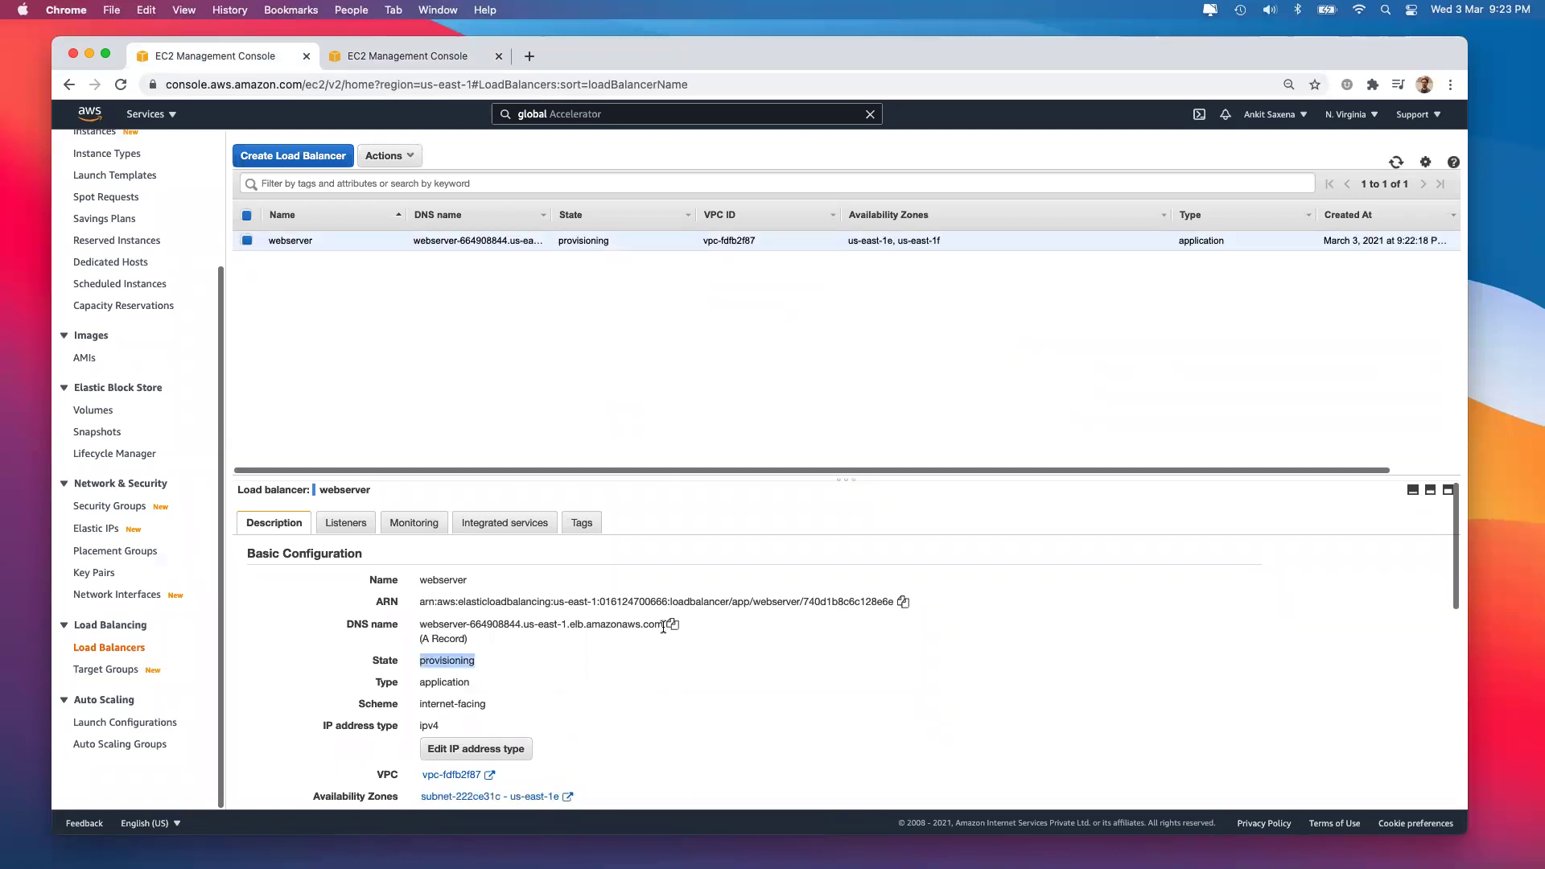
Copy the webserver load balancer's DNS name and open it in a new browser tab.
left_click_drag(420, 627, 667, 625)
key("super+c")
left_click(528, 55)
key("super+v")
key("Return")
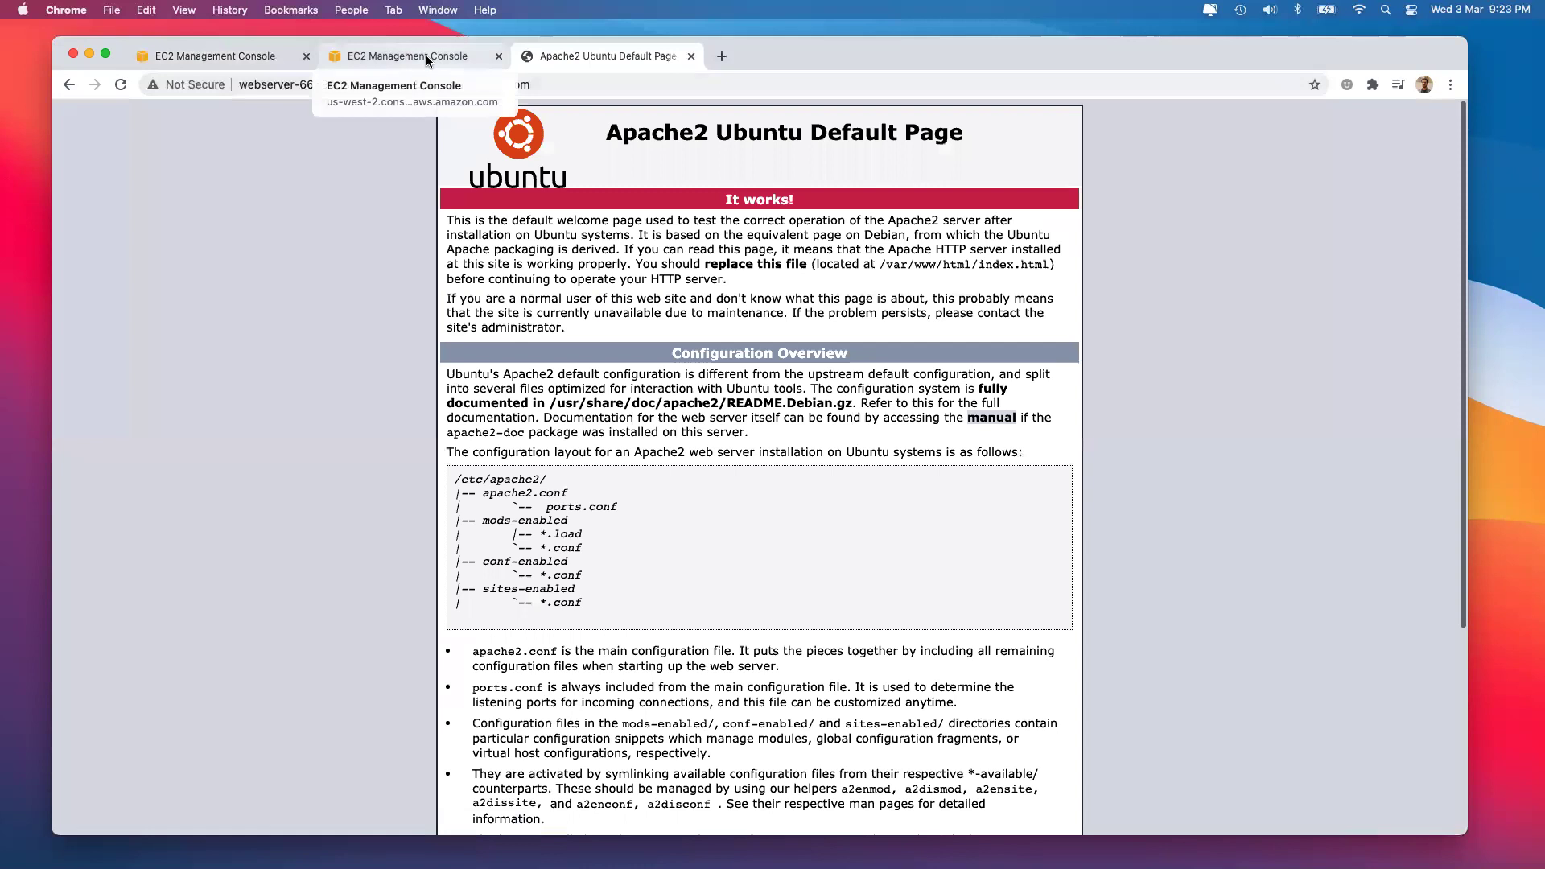
left_click(110, 87)
Switch to iTerm2, ping the load balancer's DNS name, and stop the ping to copy the resolved IP address.
key("super+Tab")
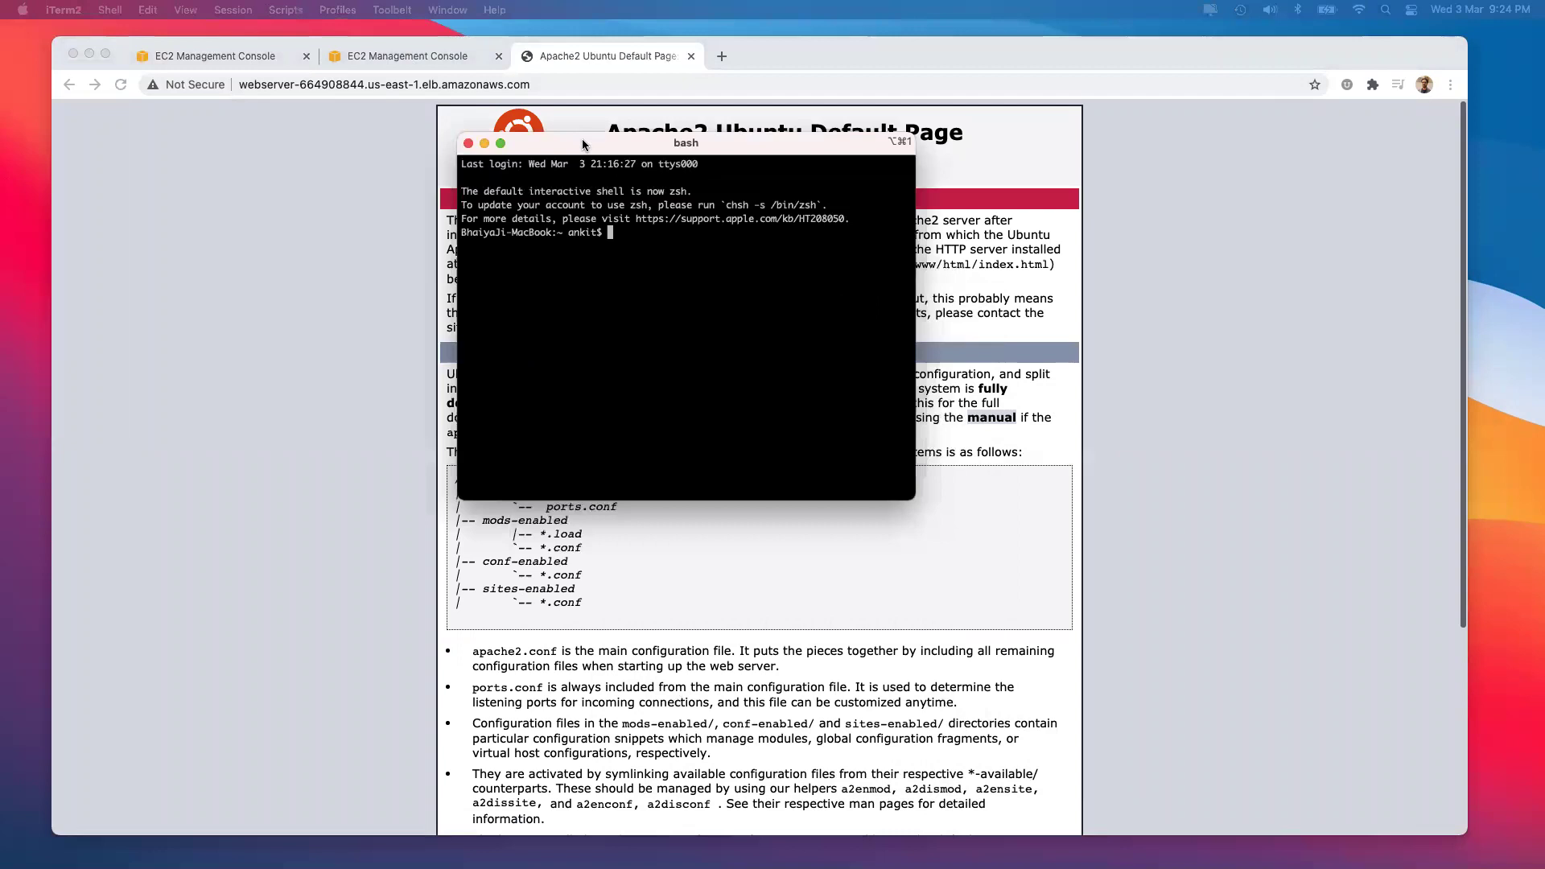
type("ping")
key("super+v")
key("Return")
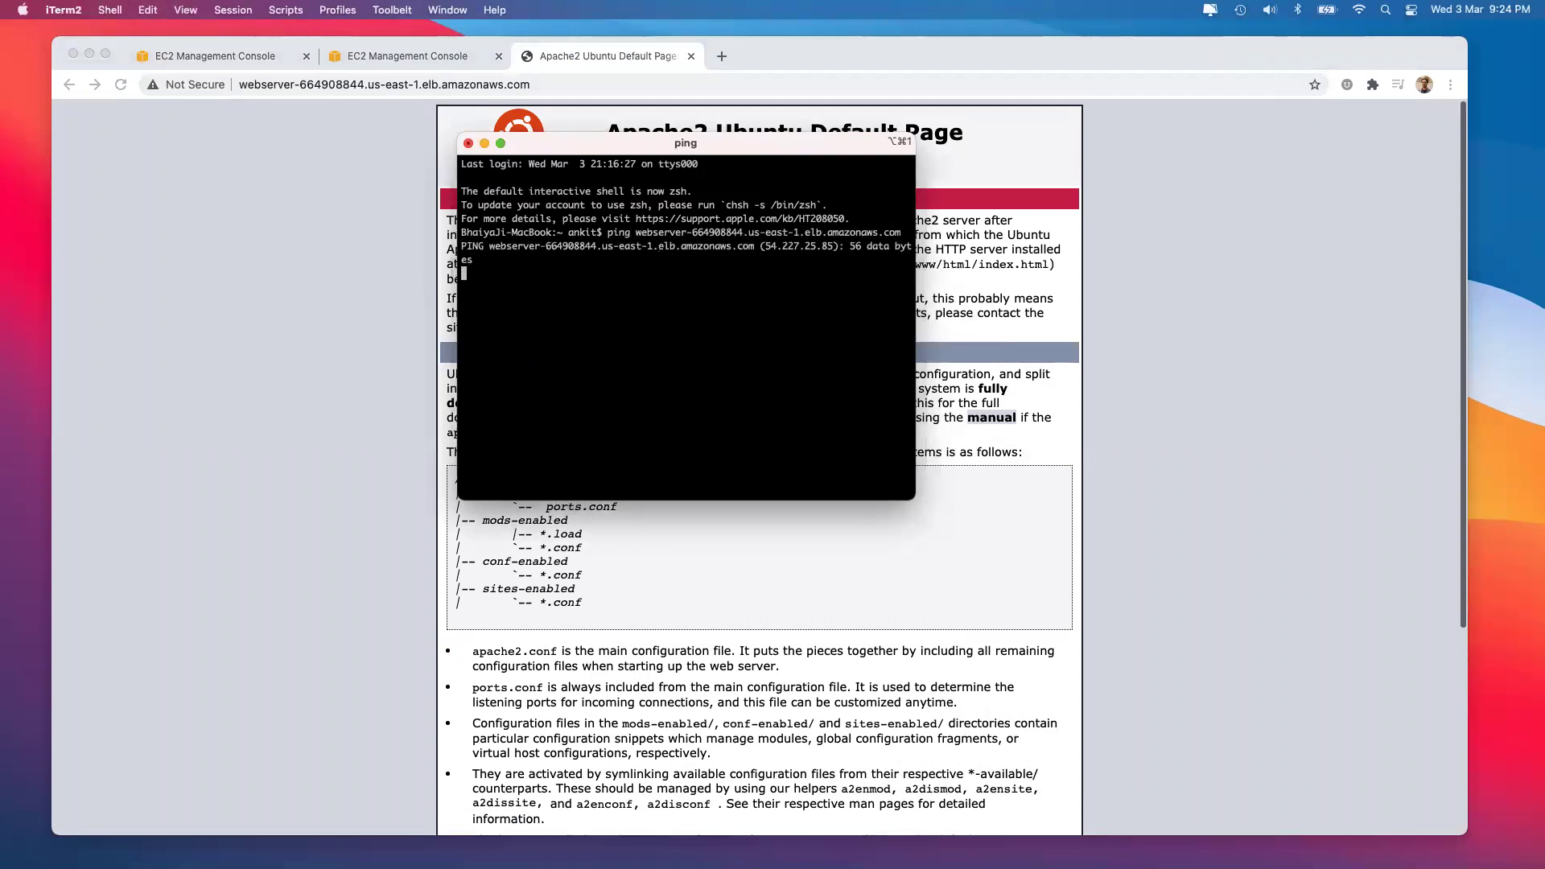
key("ctrl+c")
left_click_drag(766, 250, 834, 248)
key("super+c")
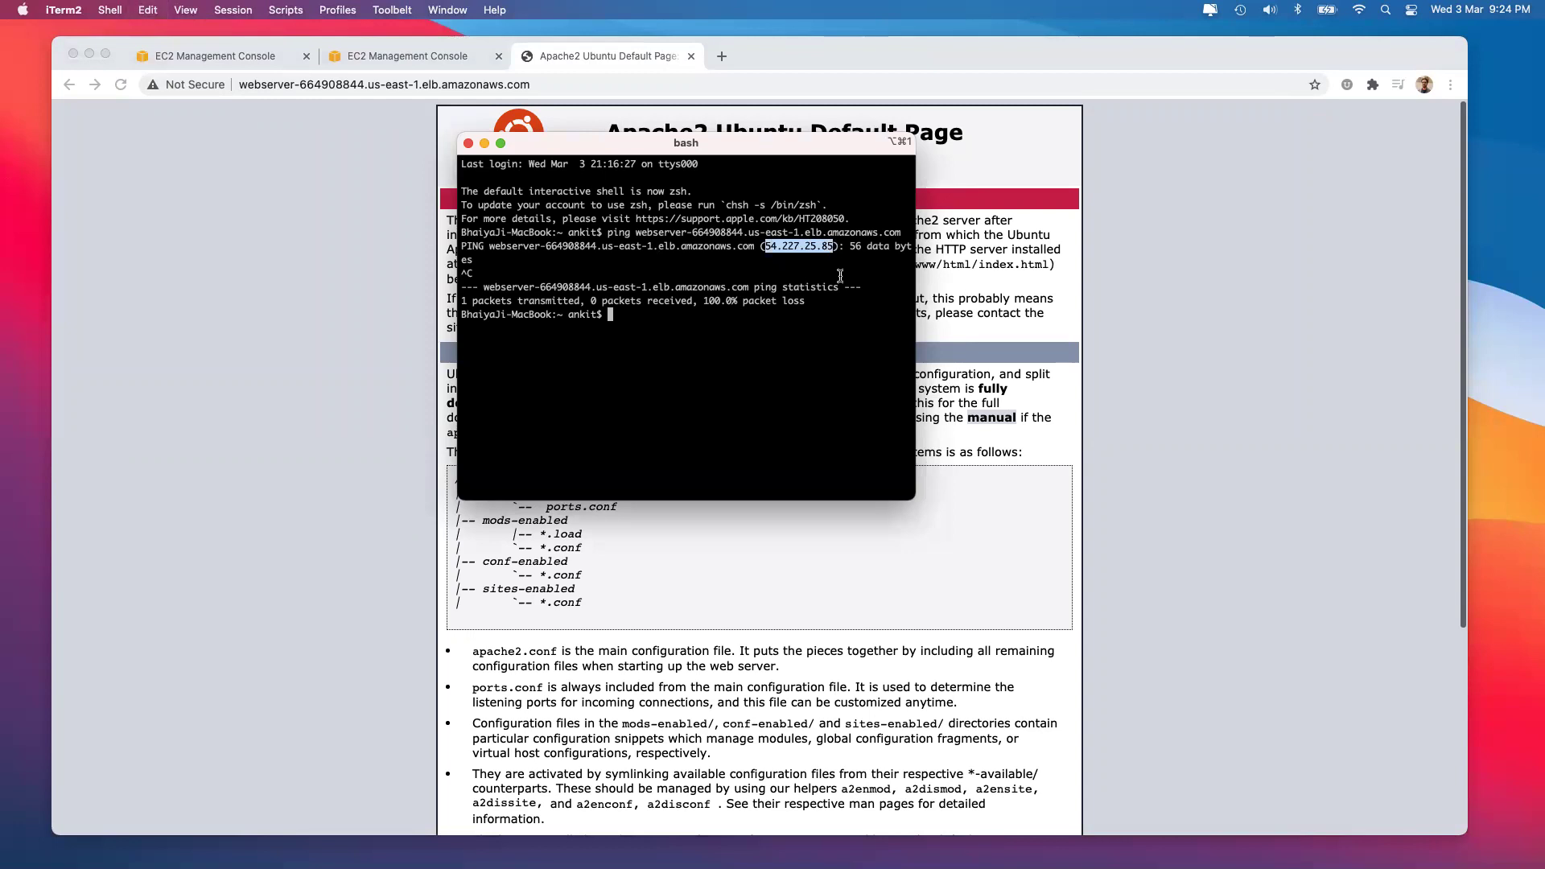
Switch to Chrome and open the copied IP address, 54.227.25.85, in a new browser tab.
left_click(840, 276)
left_click(721, 64)
key("super+v")
key("Return")
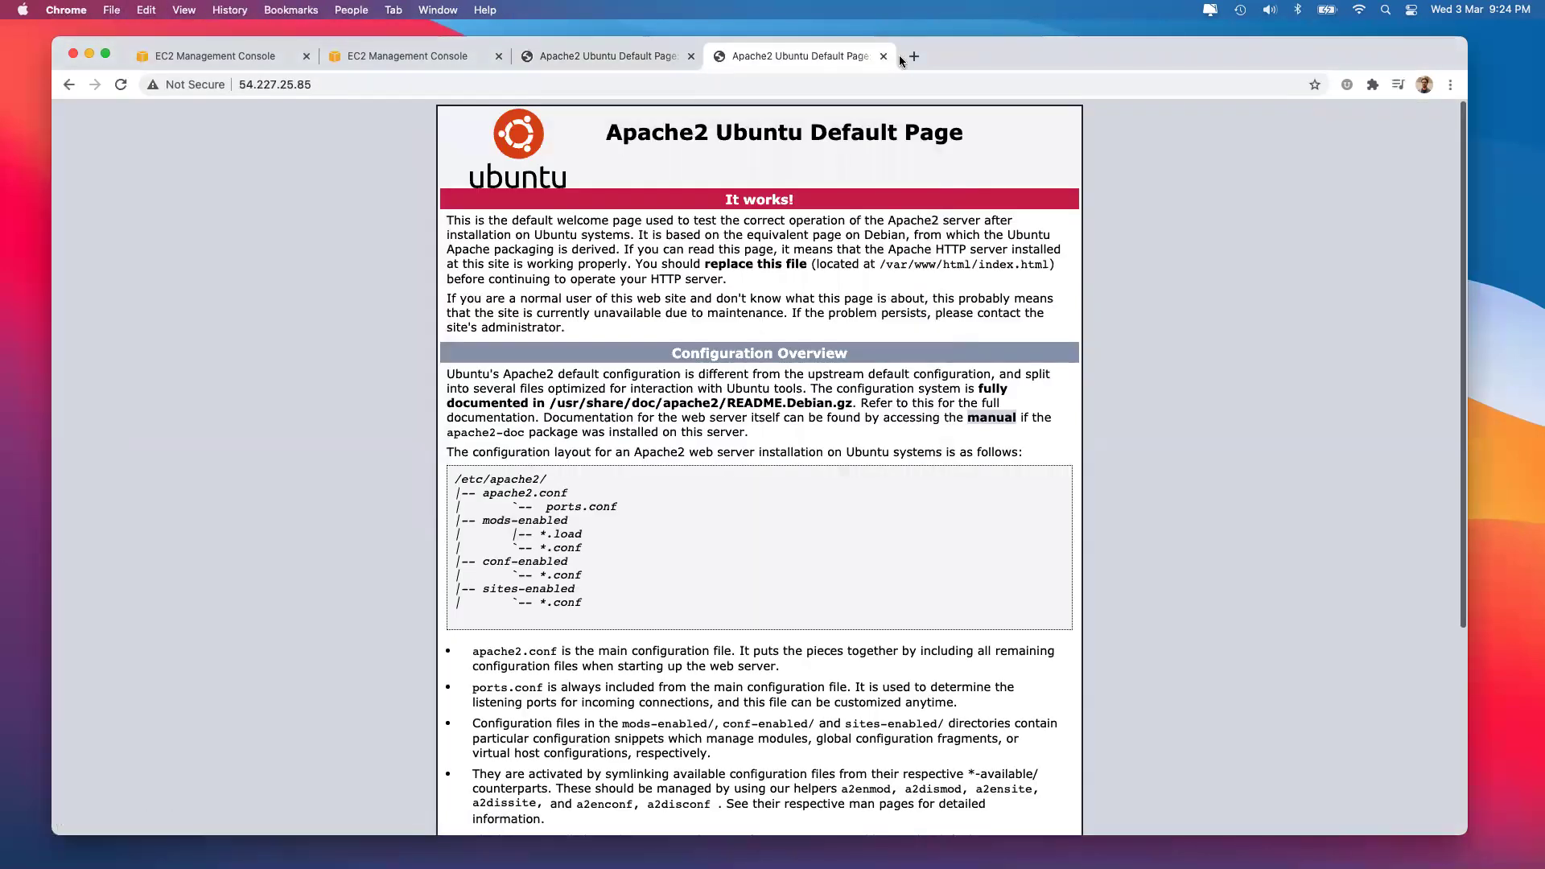
Open the EC2 network interfaces list, refresh it, and examine the public IPv4 addresses of the webserver load balancer's interfaces.
left_click(167, 56)
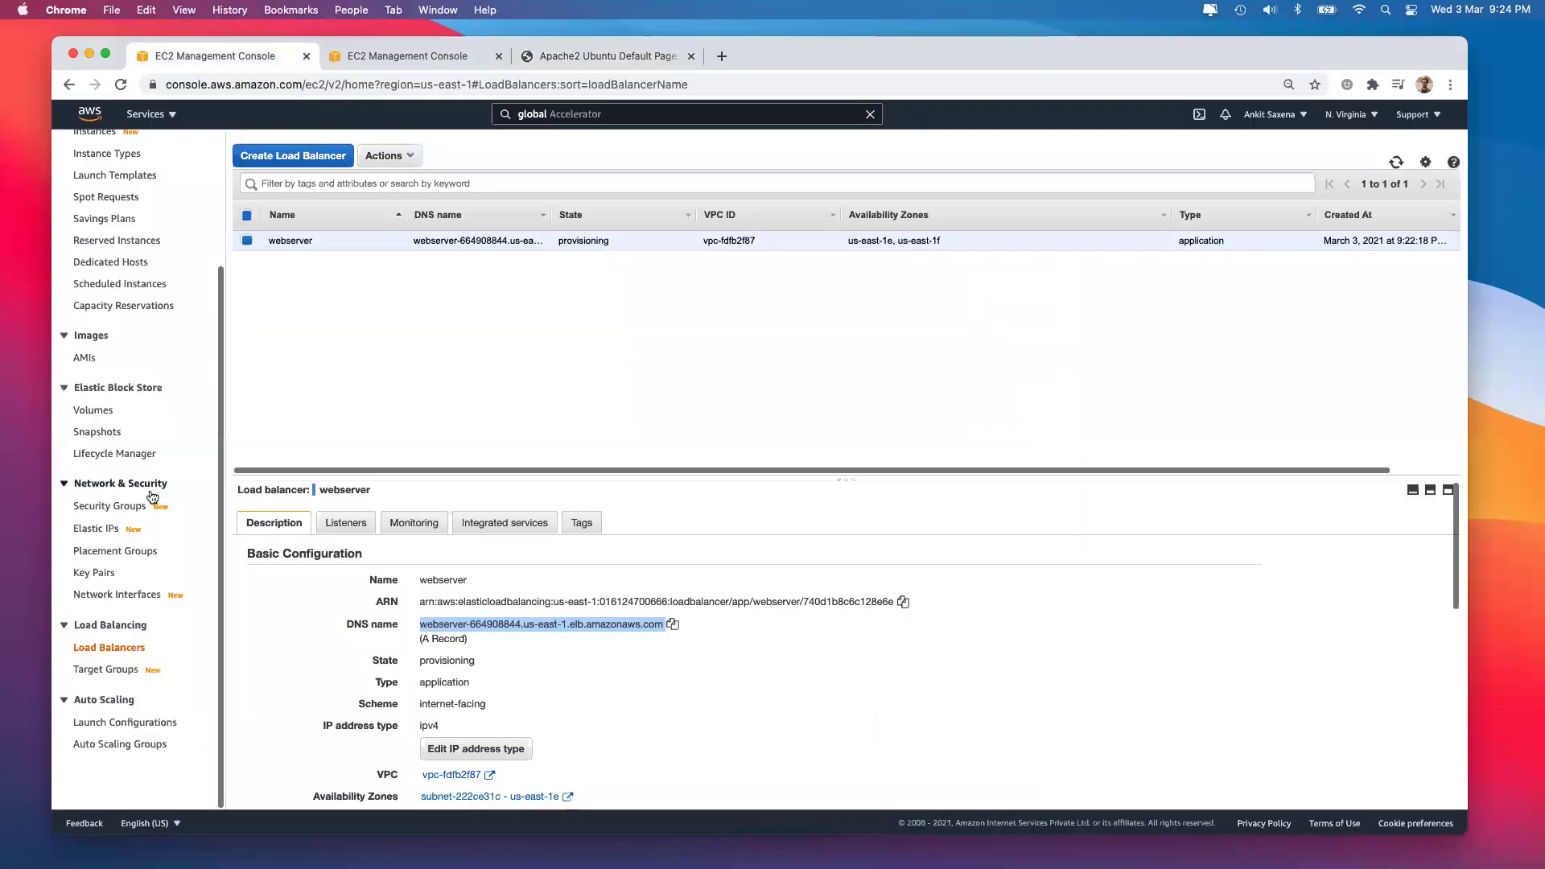
left_click(129, 595)
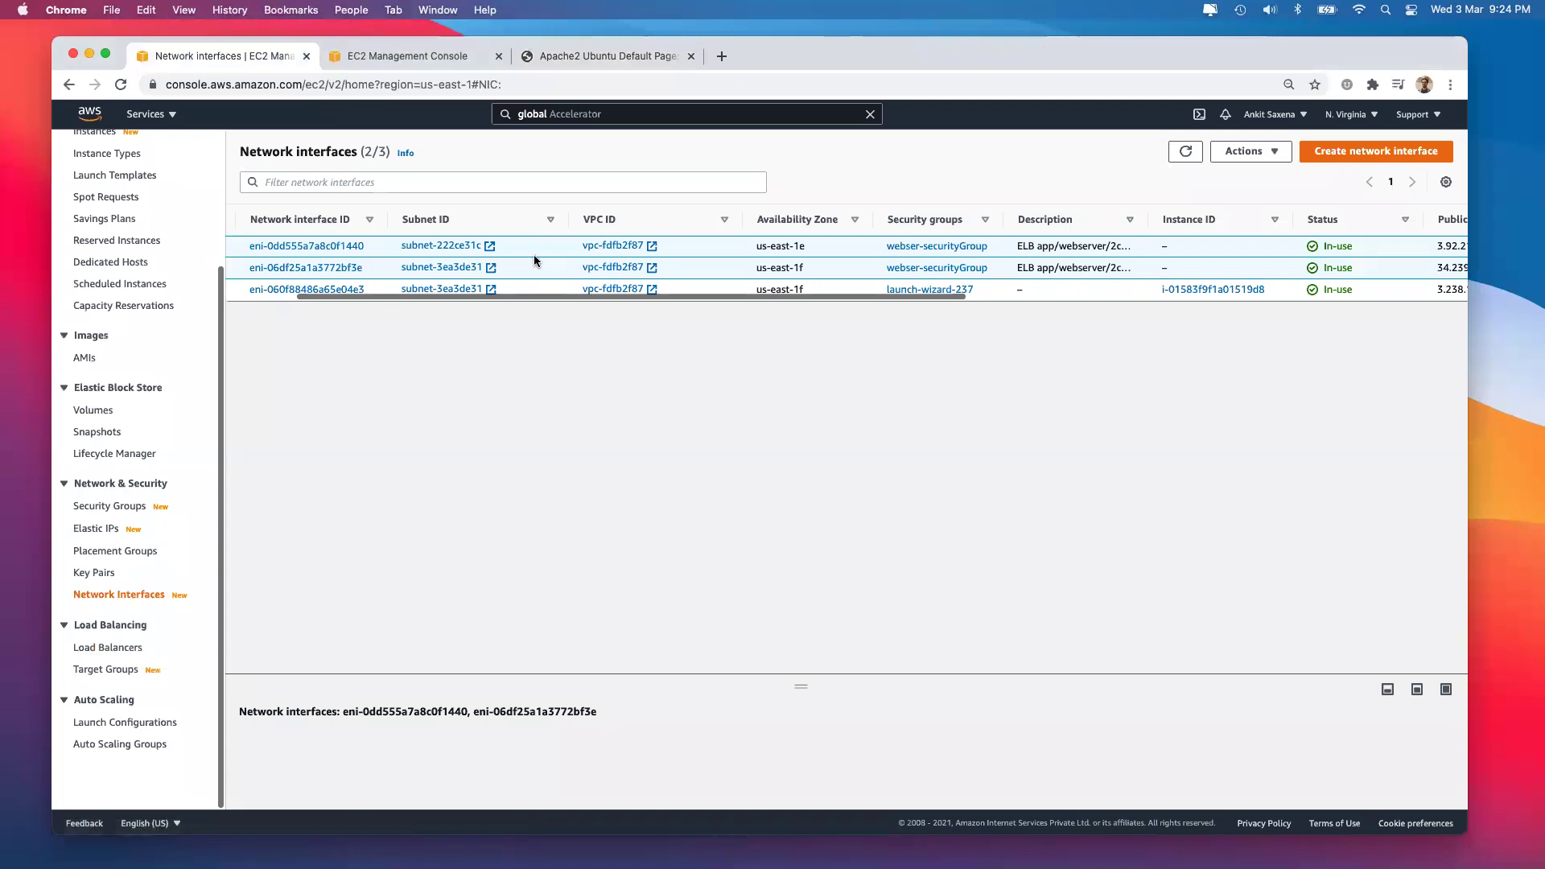
left_click(1185, 151)
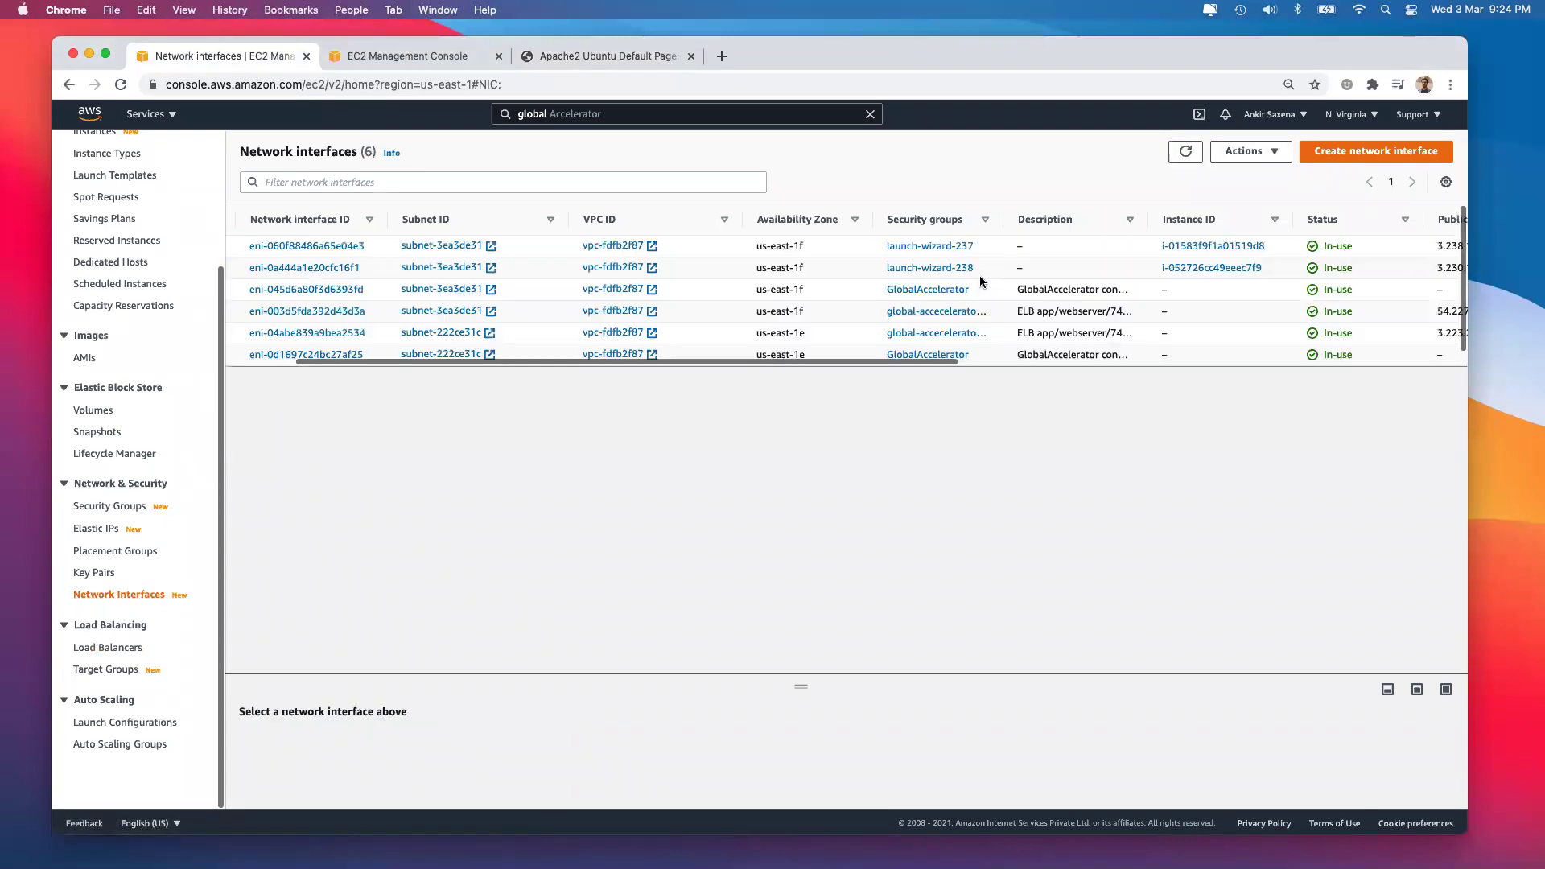
left_click(1047, 315)
left_click(1048, 332)
scroll(1207, 322, "right", 5)
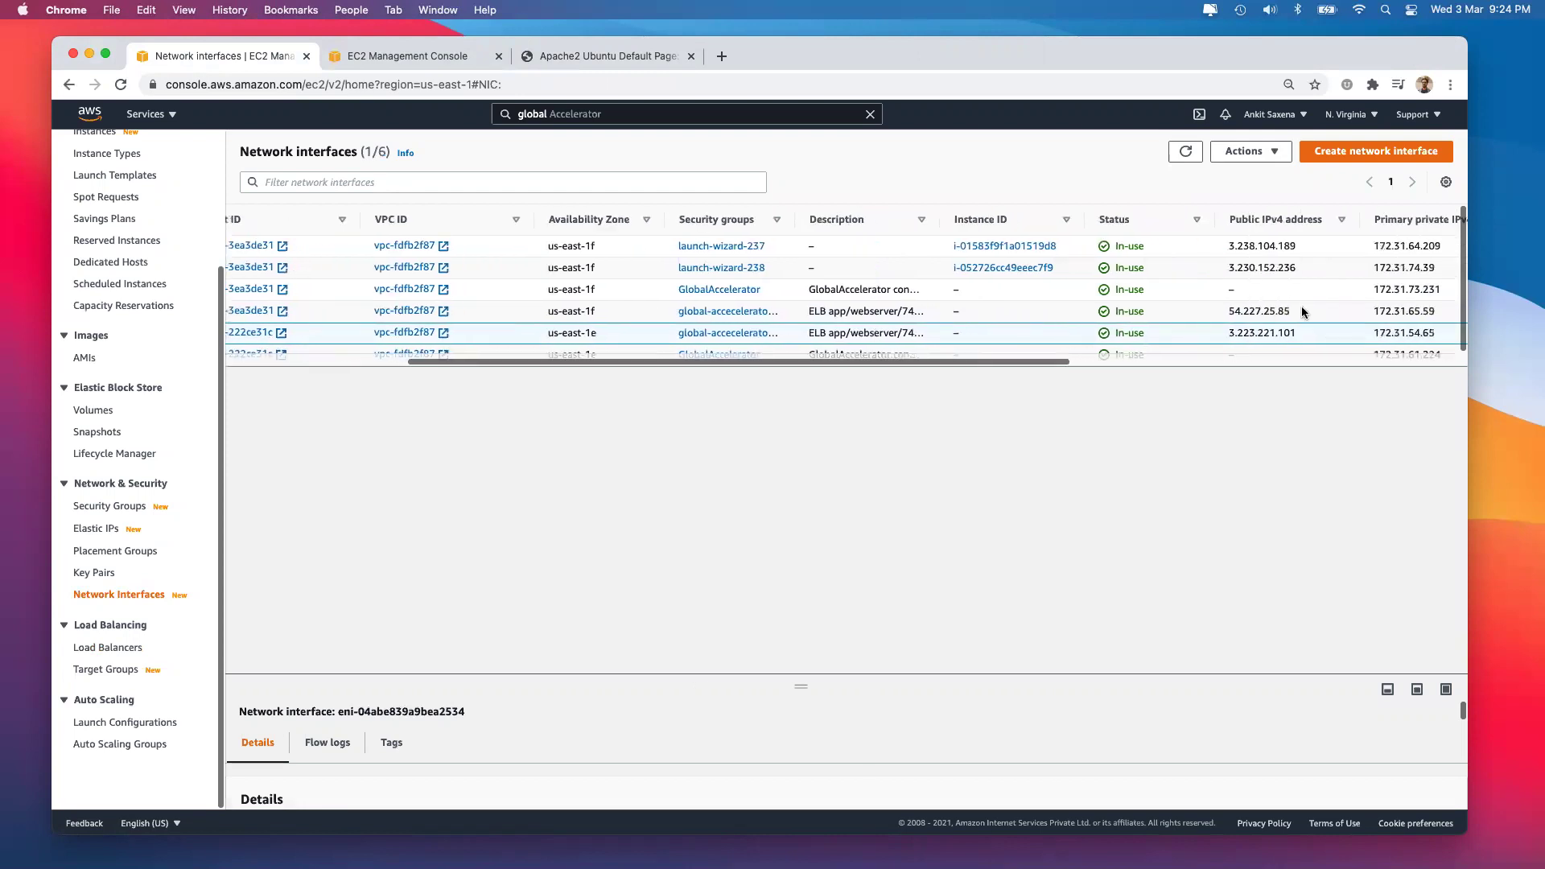
left_click_drag(1228, 310, 1290, 332)
Compare the availability zone and public IPv4 address of each of the load balancer's two network interfaces.
left_click(1256, 313)
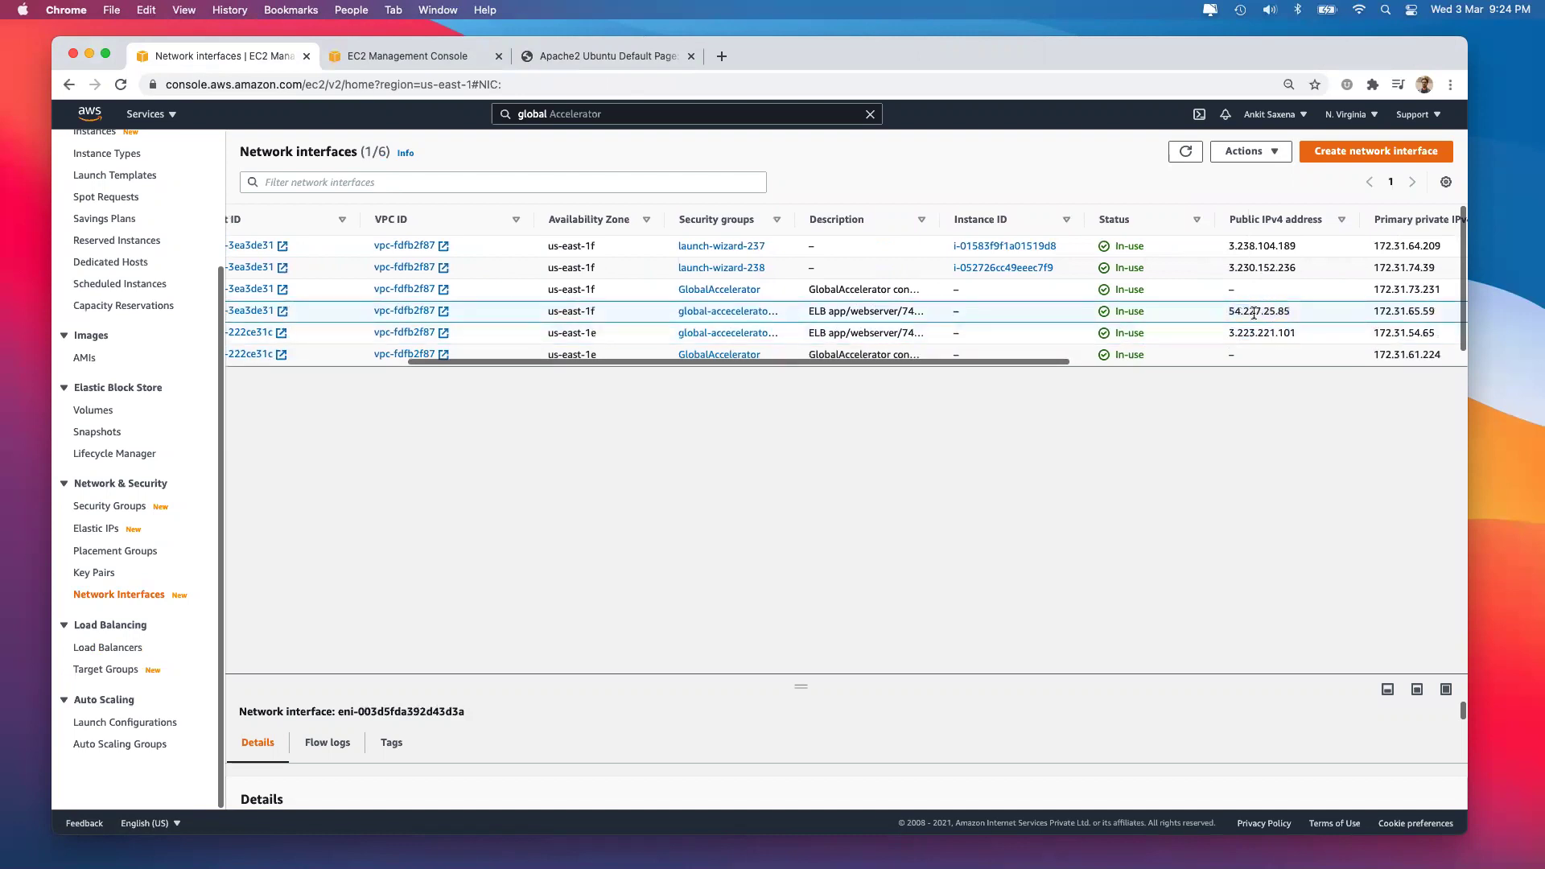
triple_click(557, 308)
double_click(1248, 310)
double_click(568, 333)
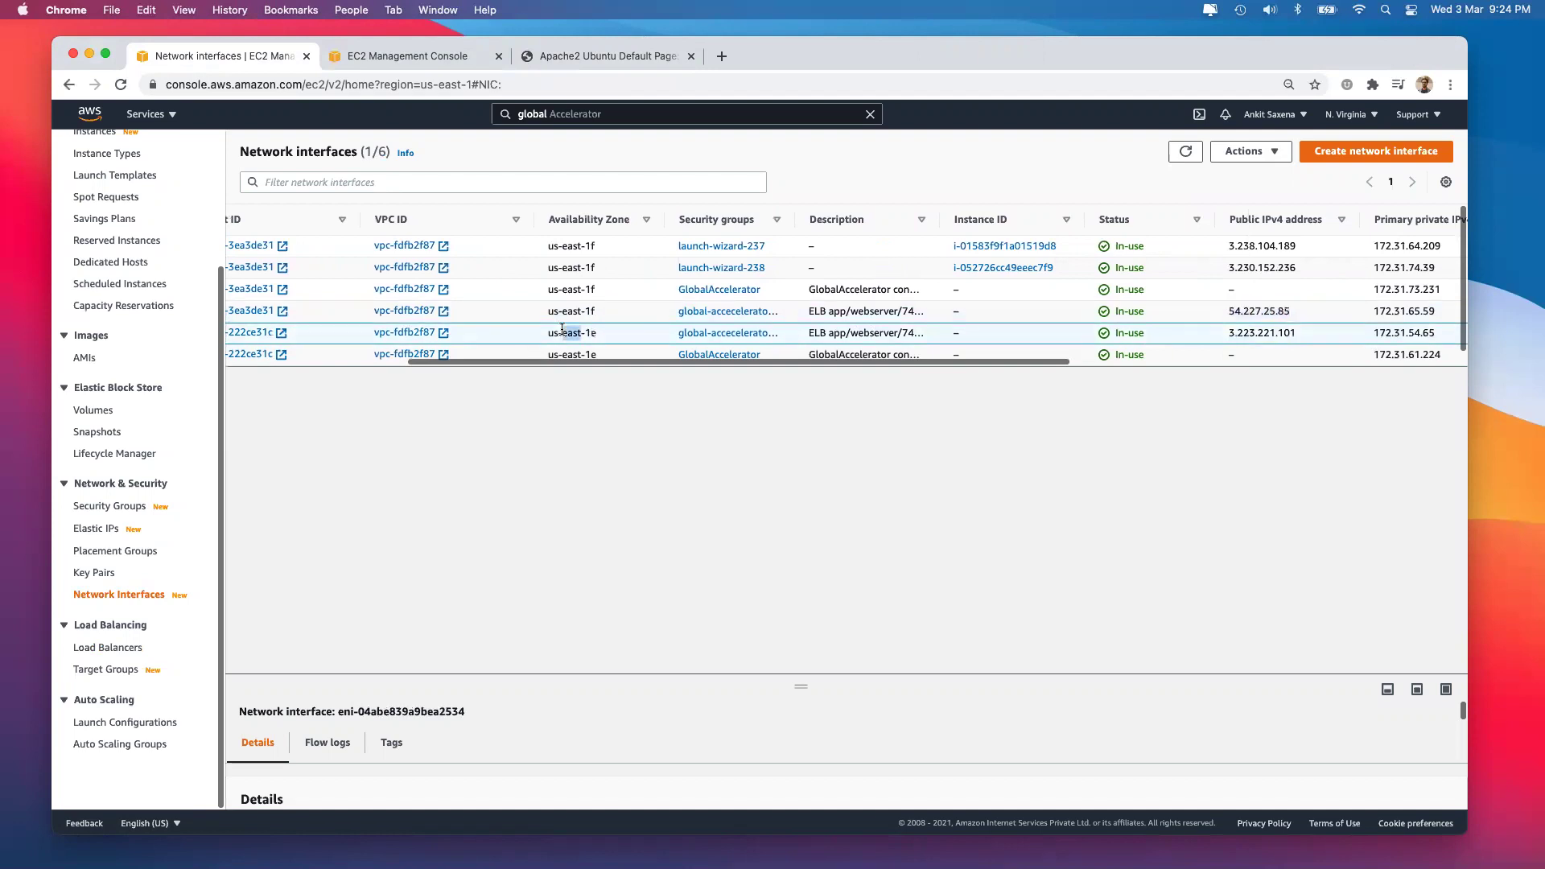
double_click(1282, 328)
Refresh the network interfaces, examine the GlobalAccelerator interfaces' addresses, and check the accelerators' deployment status.
left_click(1194, 152)
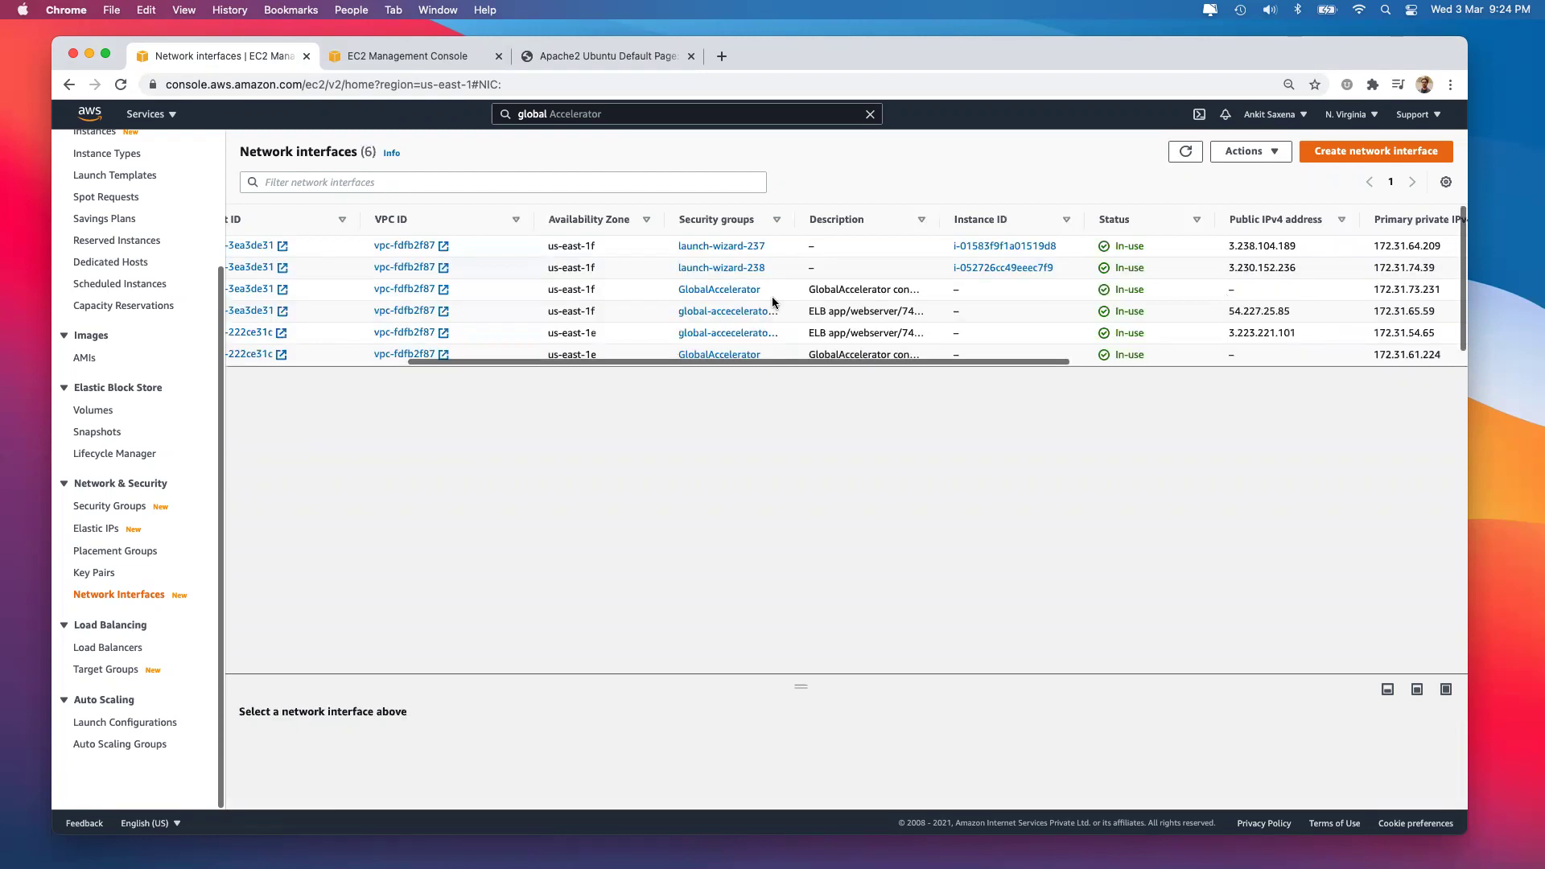
left_click(838, 291)
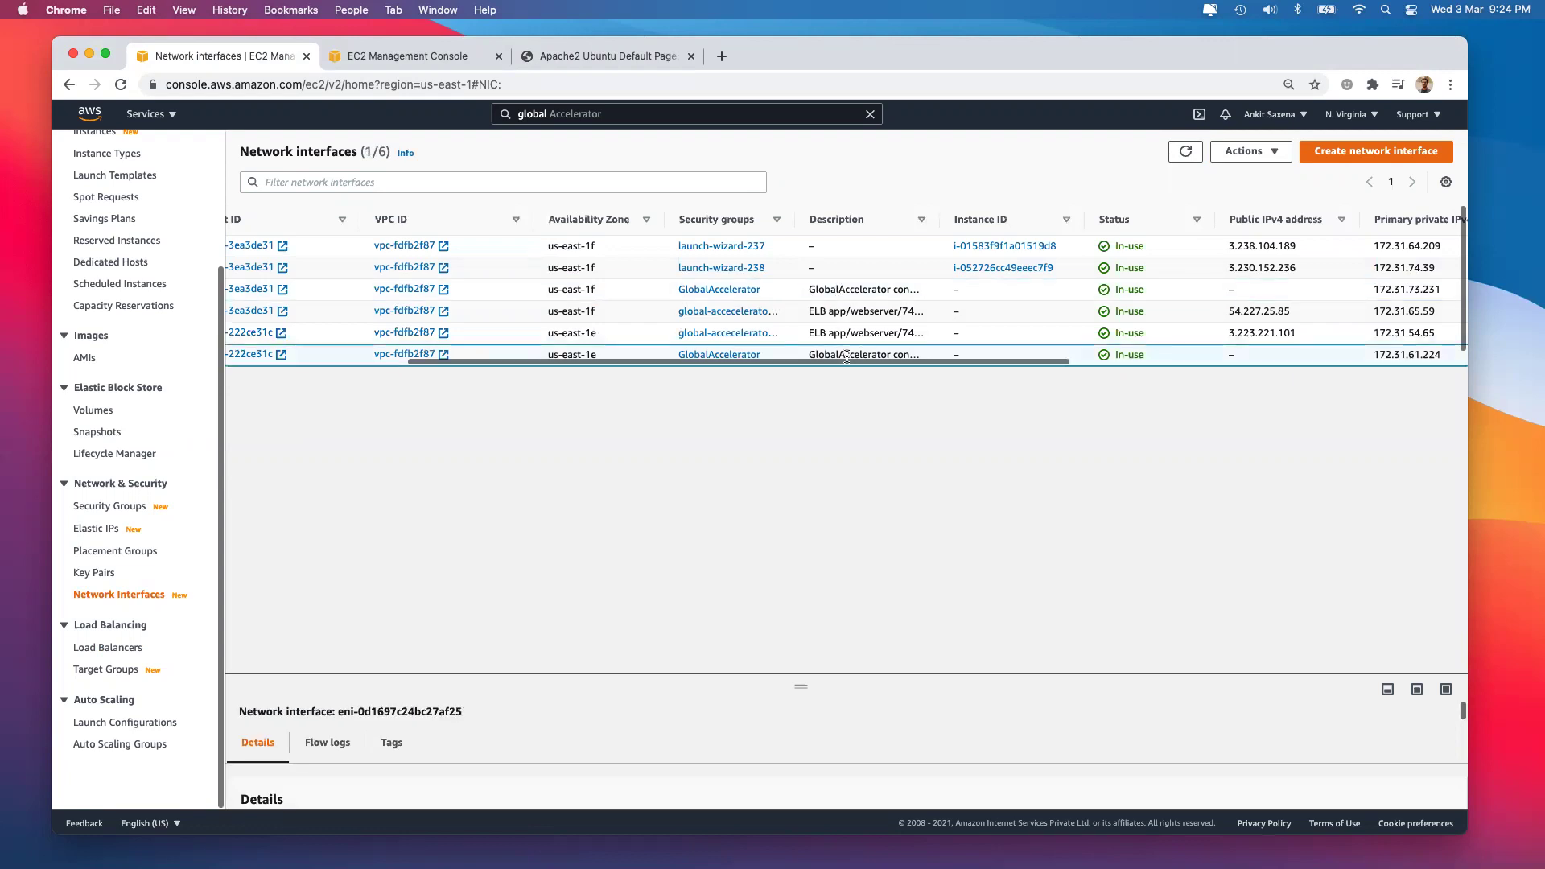
left_click(448, 66)
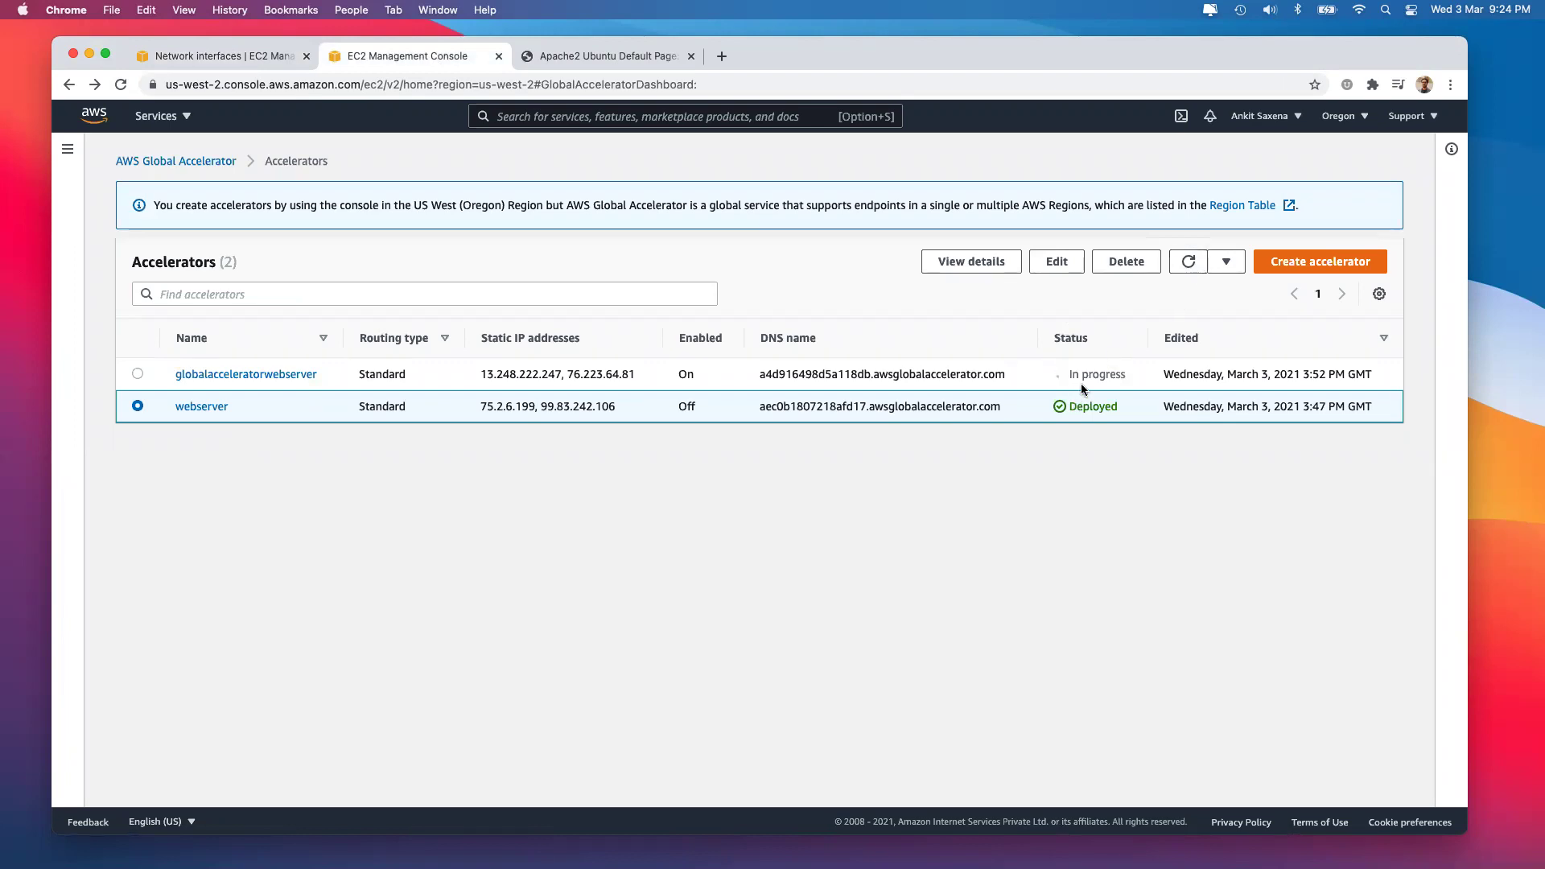
left_click(267, 55)
scroll(1226, 310, "right", 10)
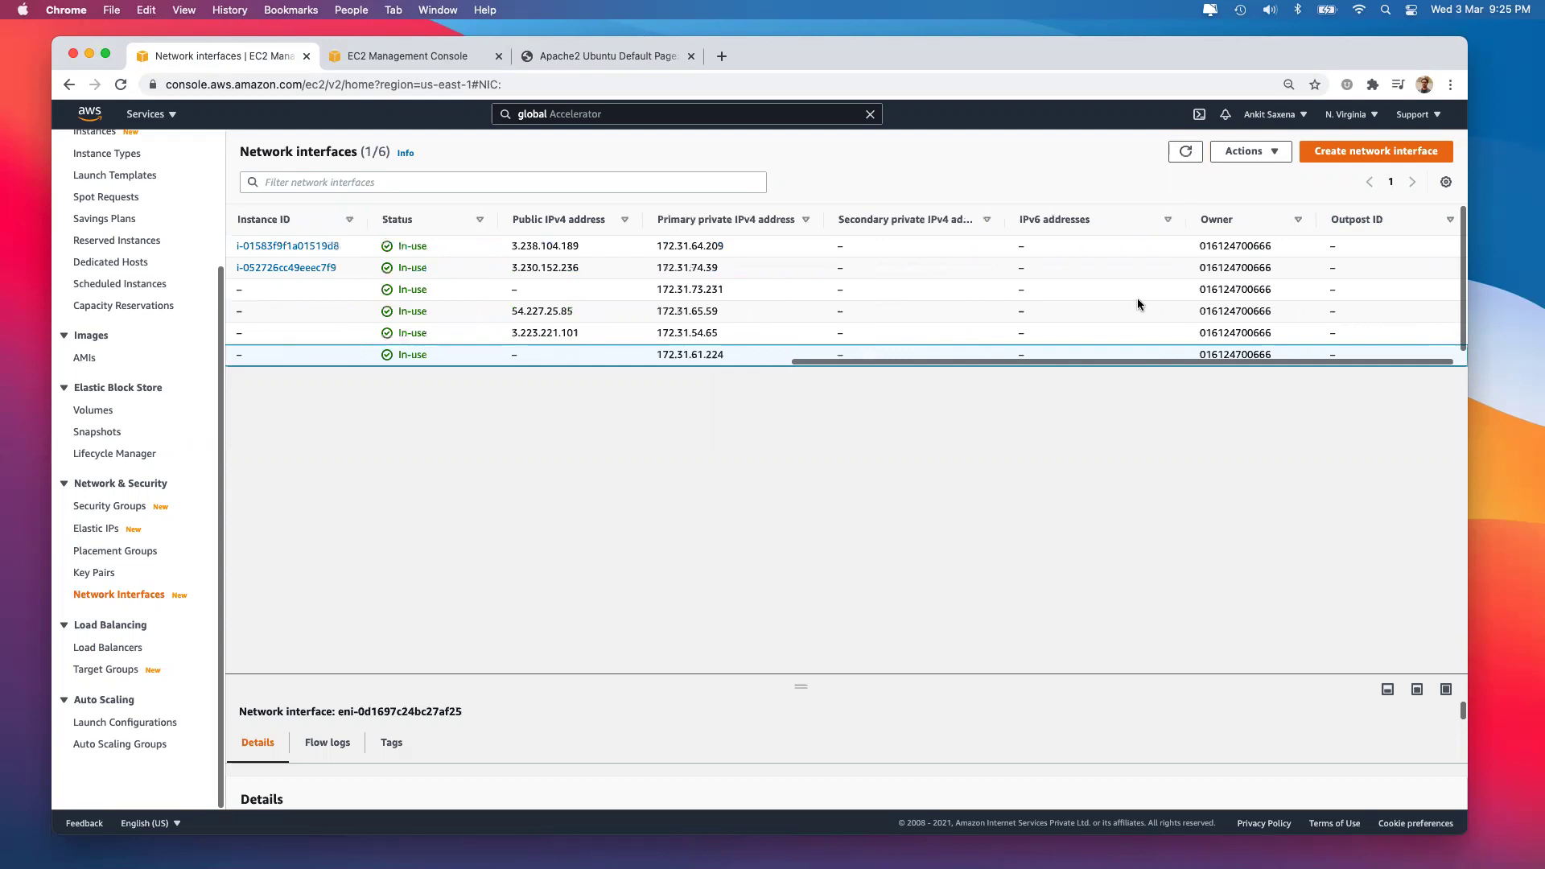
scroll(1137, 303, "left", 10)
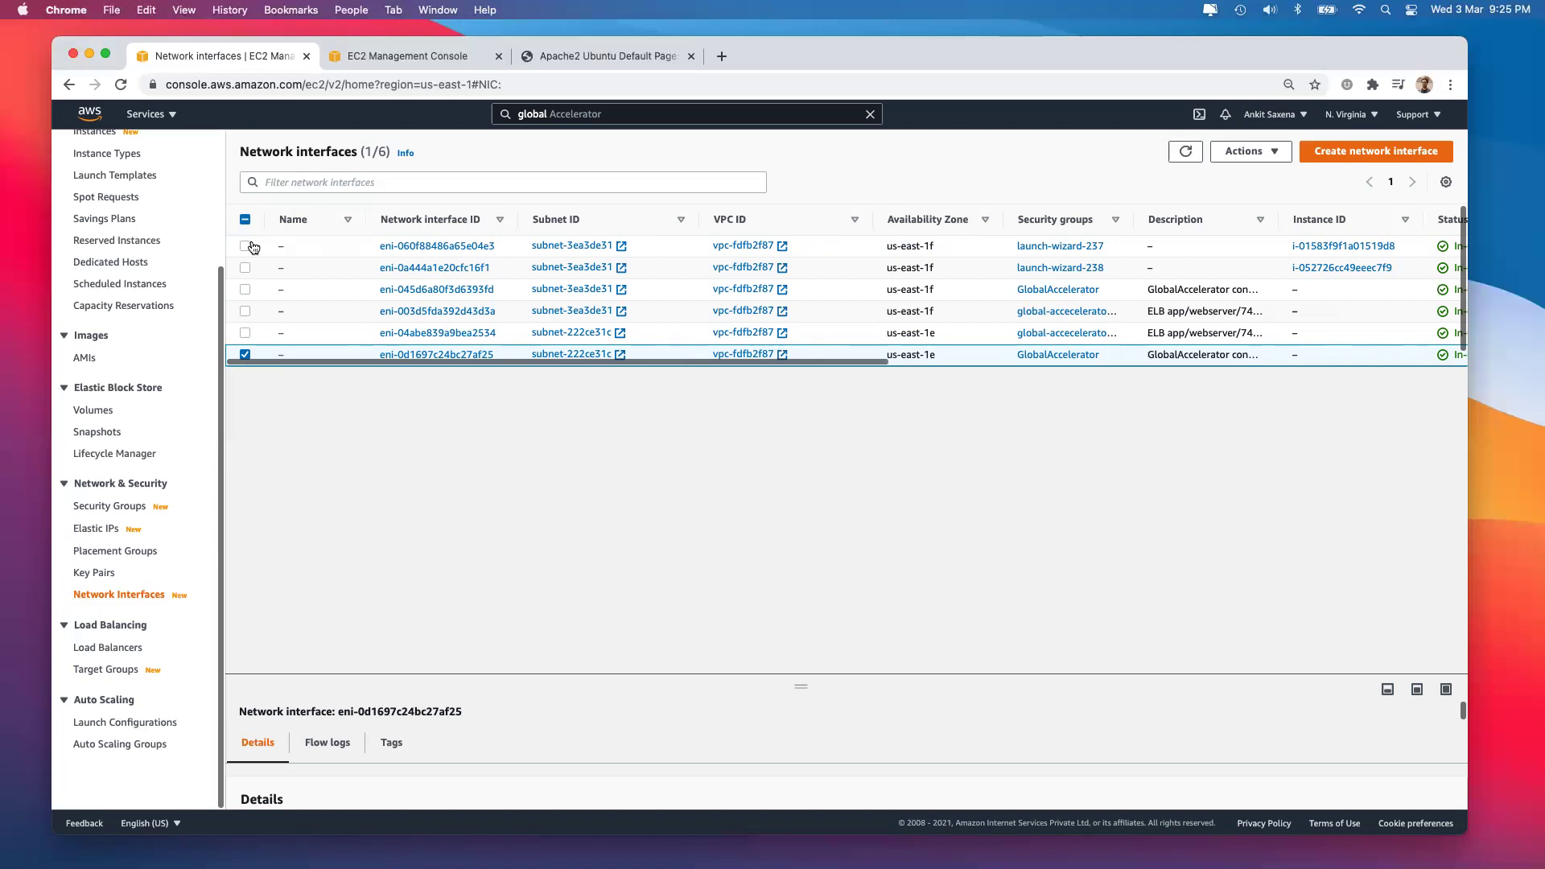
scroll(790, 306, "right", 5)
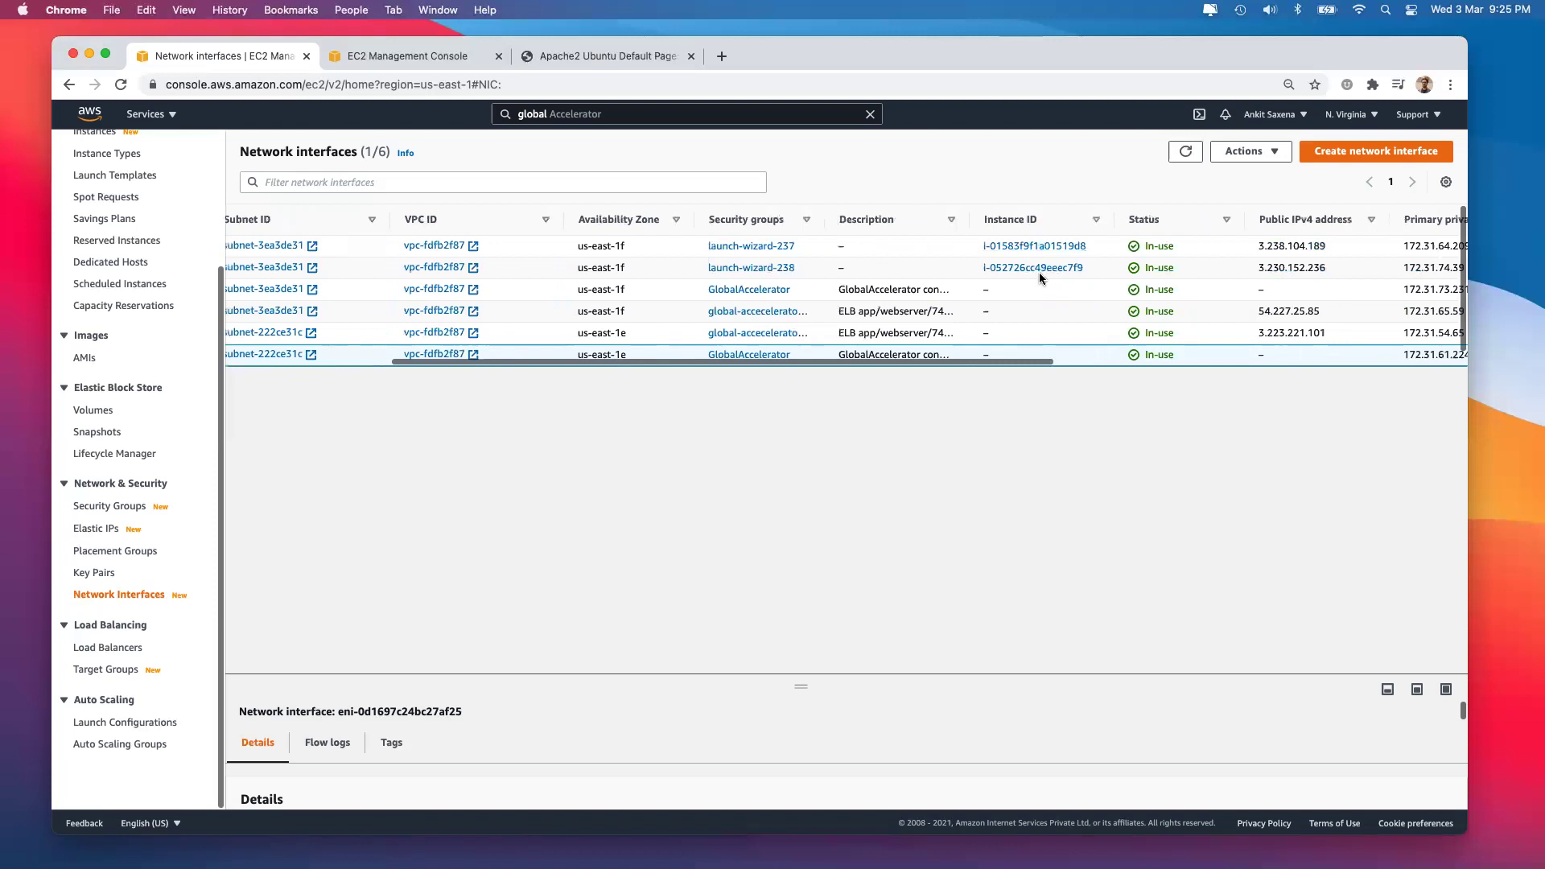
Select the launch-wizard-237 network interface and enlarge its details to examine its IP addresses and instance.
left_click(897, 253)
left_click_drag(789, 685, 797, 366)
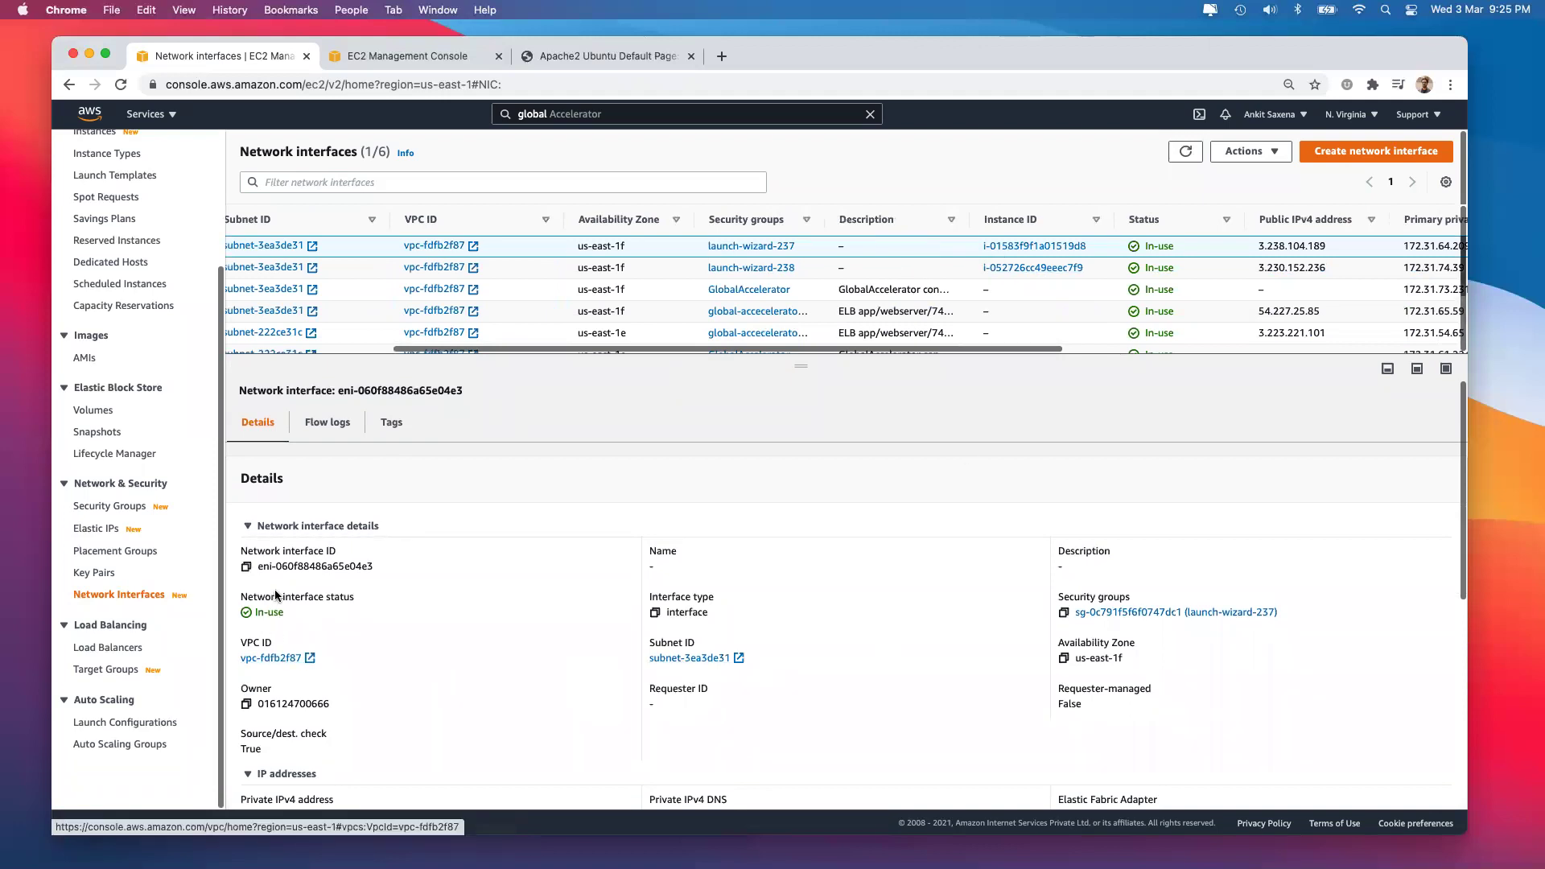
scroll(354, 665, "down", 5)
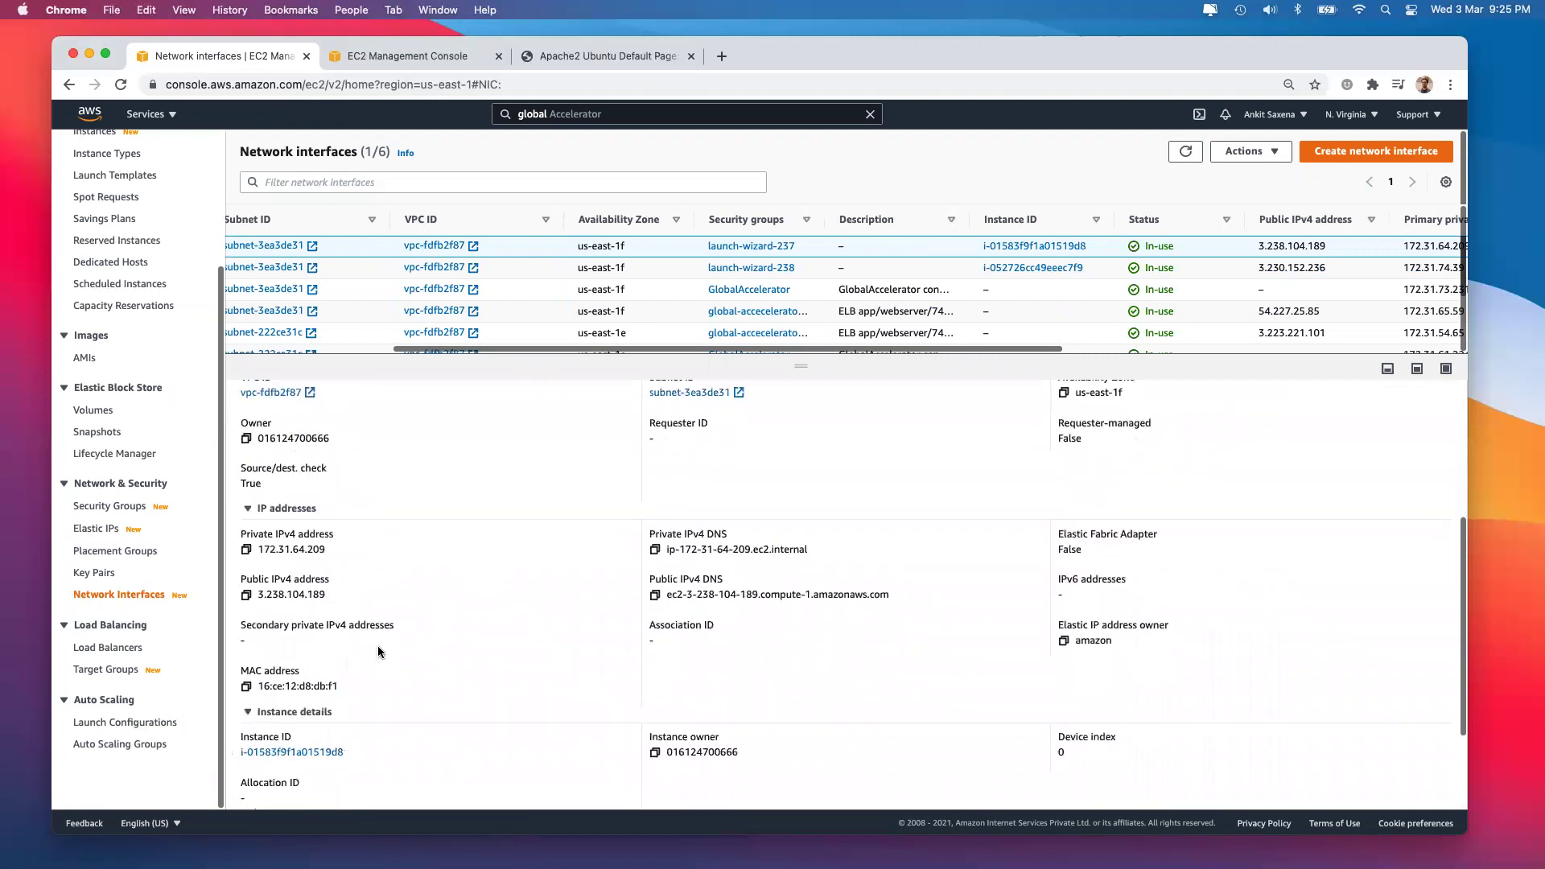
Examine the IP address, instance and attachment details of the selected network interface, and refresh the network interfaces list.
left_click_drag(662, 554, 877, 556)
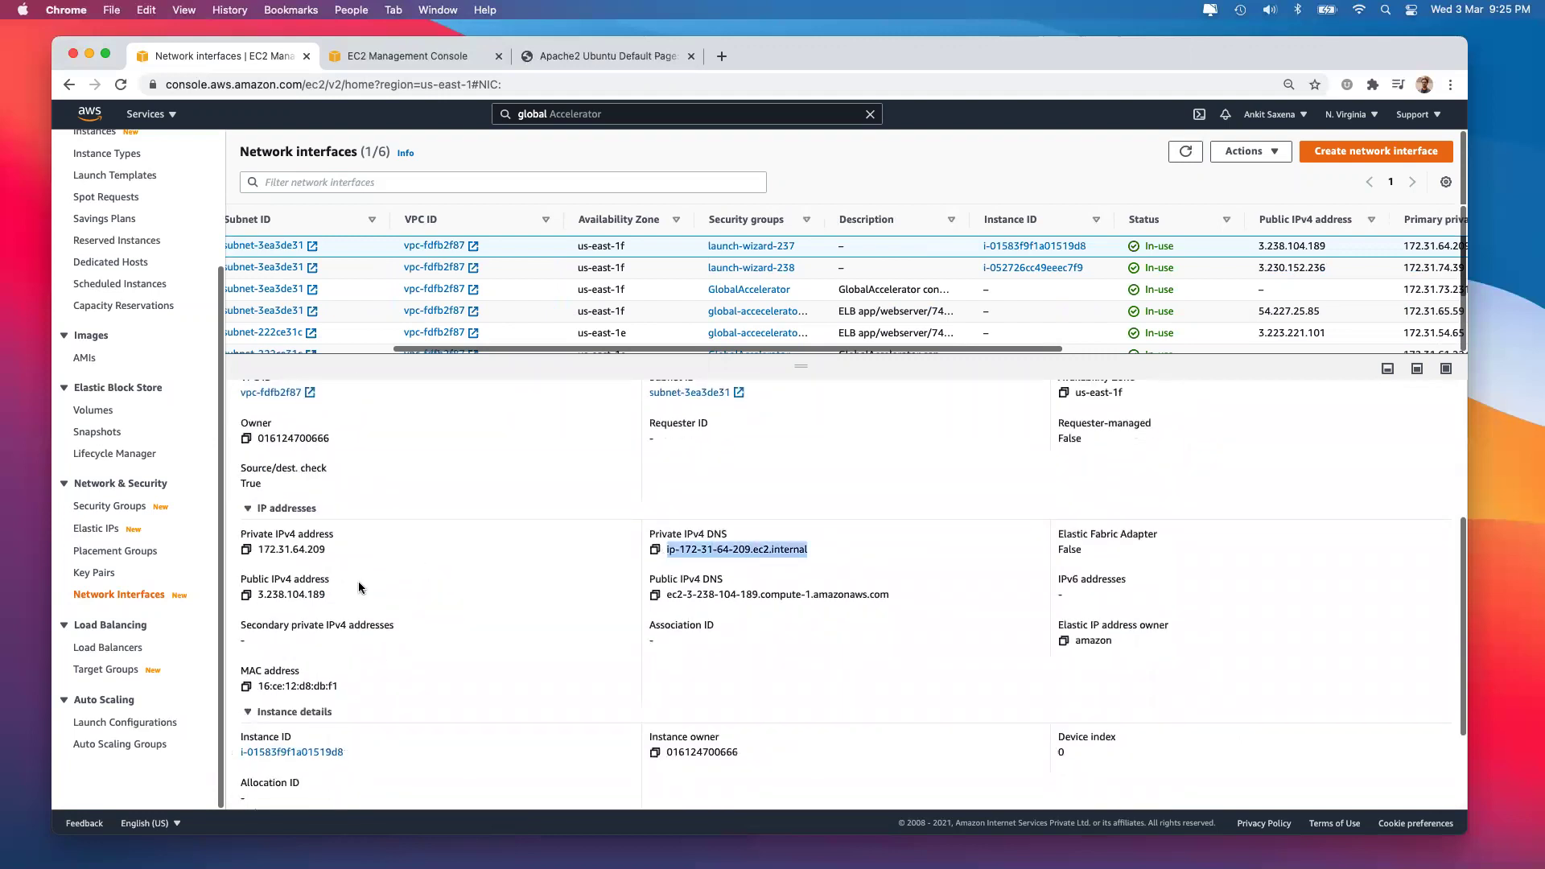
scroll(754, 646, "down", 1)
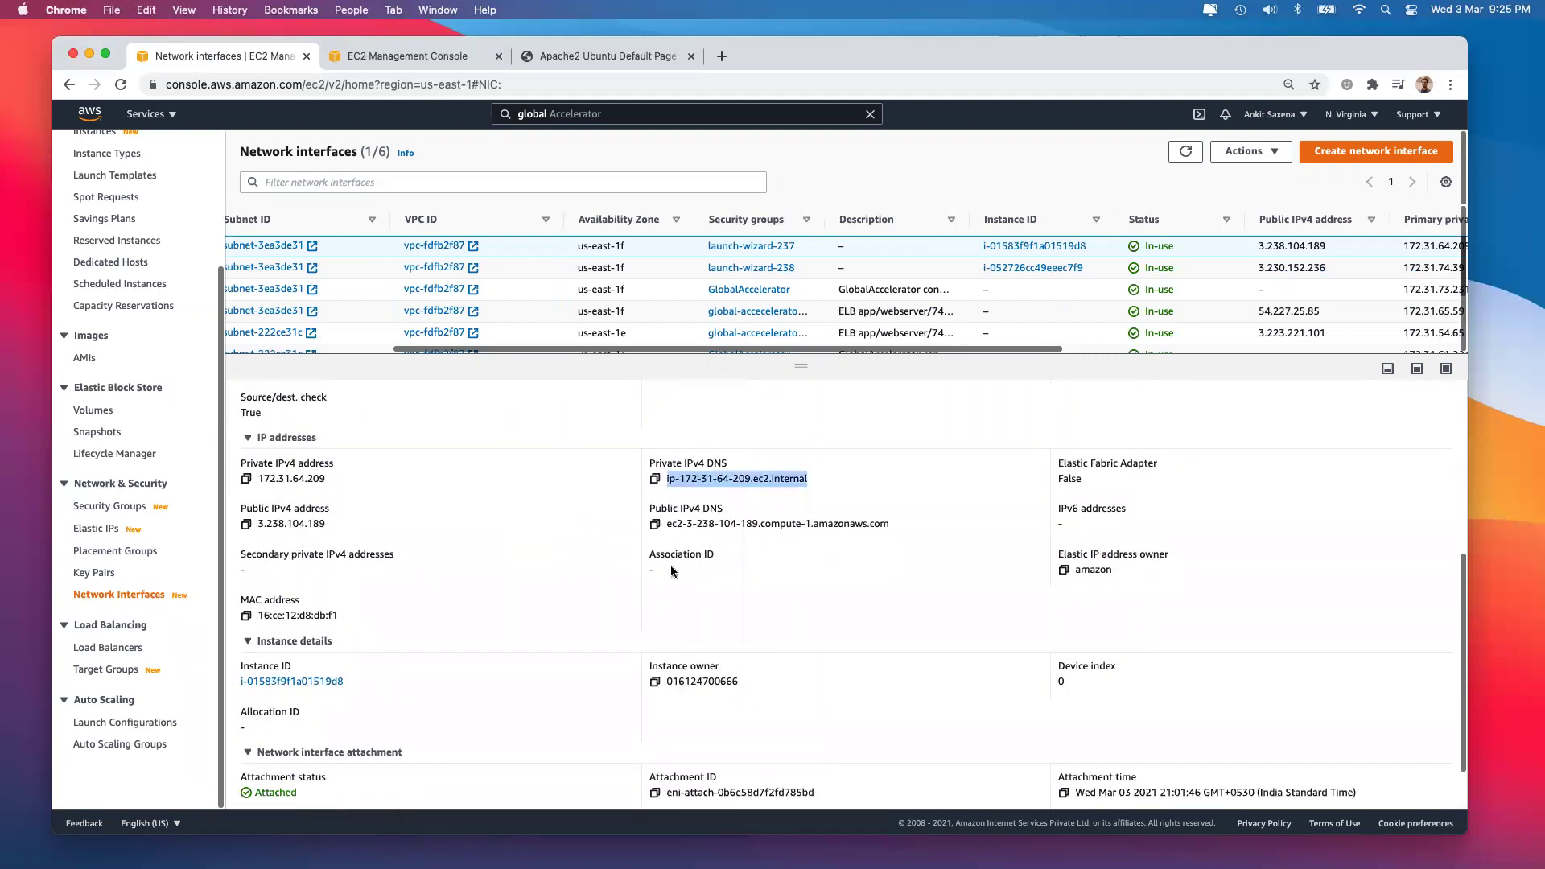
scroll(455, 611, "down", 1)
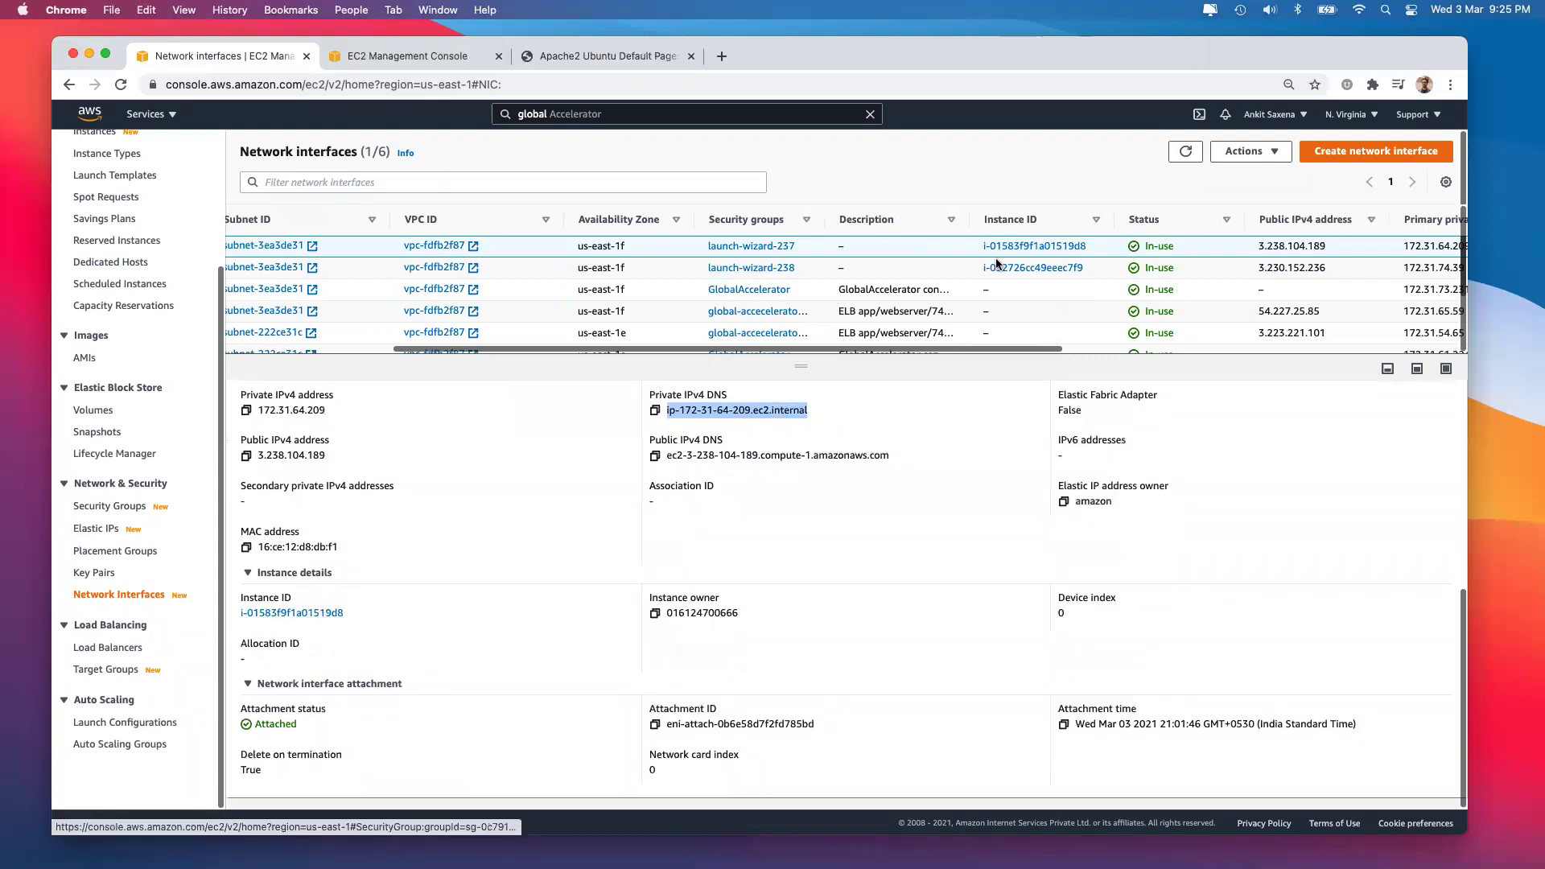
left_click(1182, 152)
left_click(1182, 153)
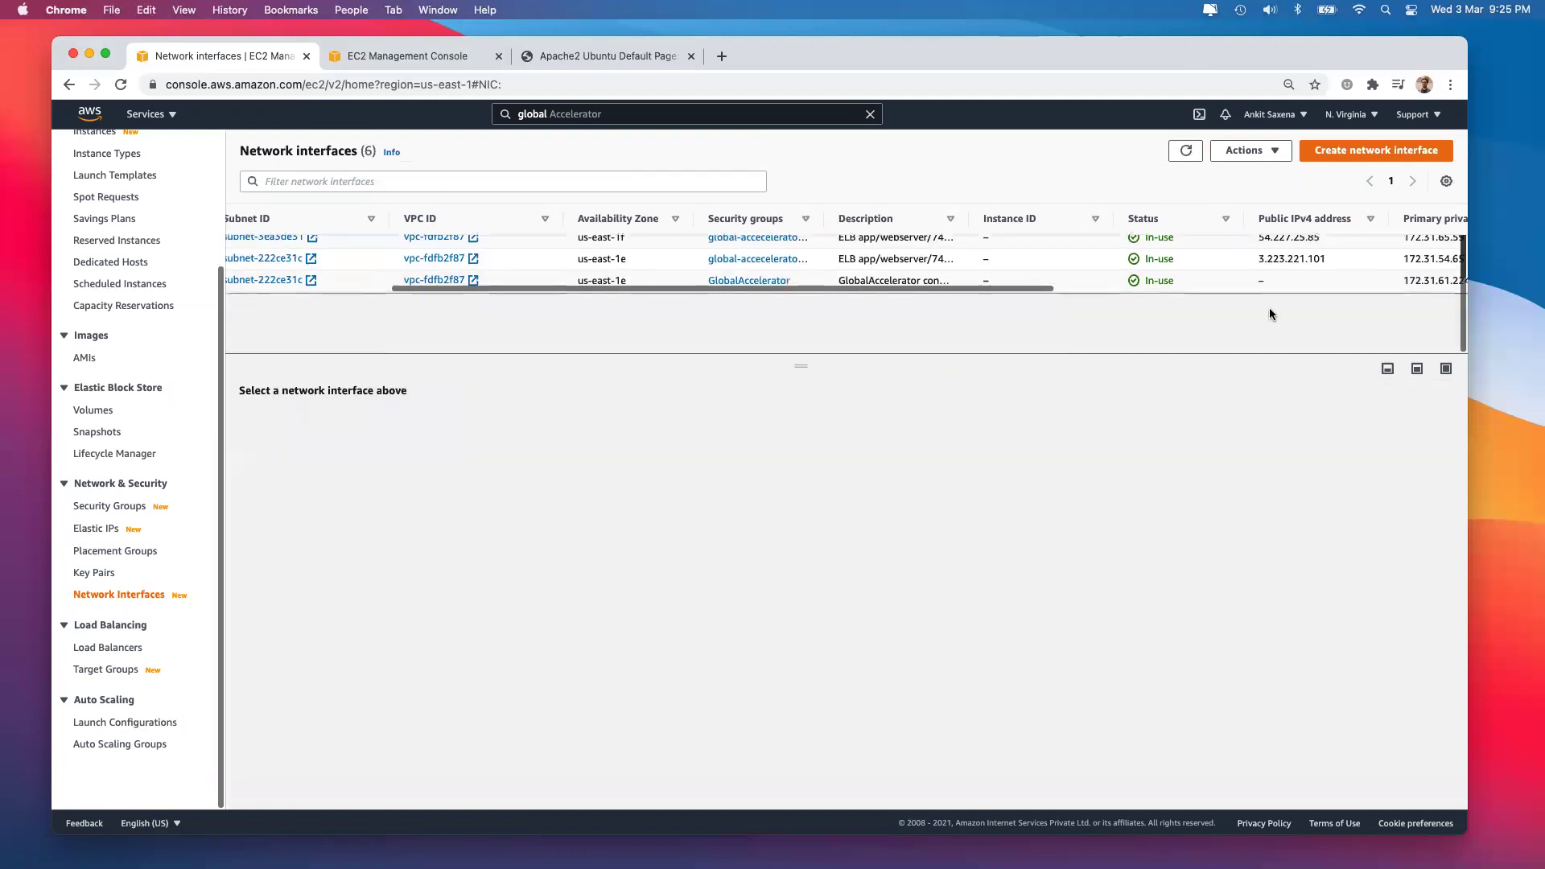
Return to the Global Accelerator console and refresh the accelerators list to check the deployment status.
left_click(577, 56)
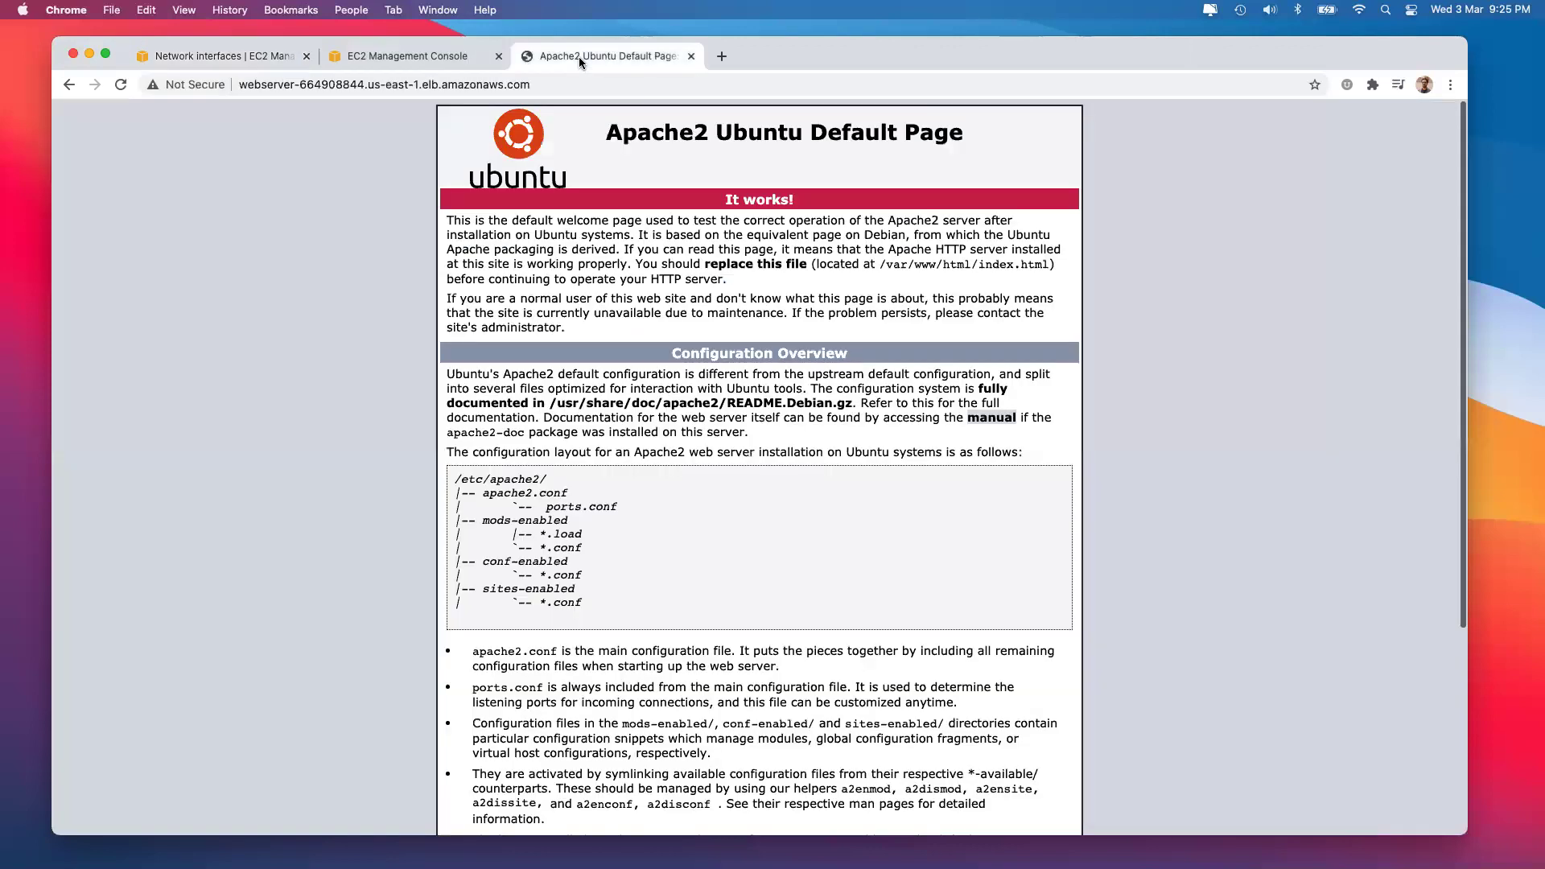
left_click(414, 58)
left_click(1187, 262)
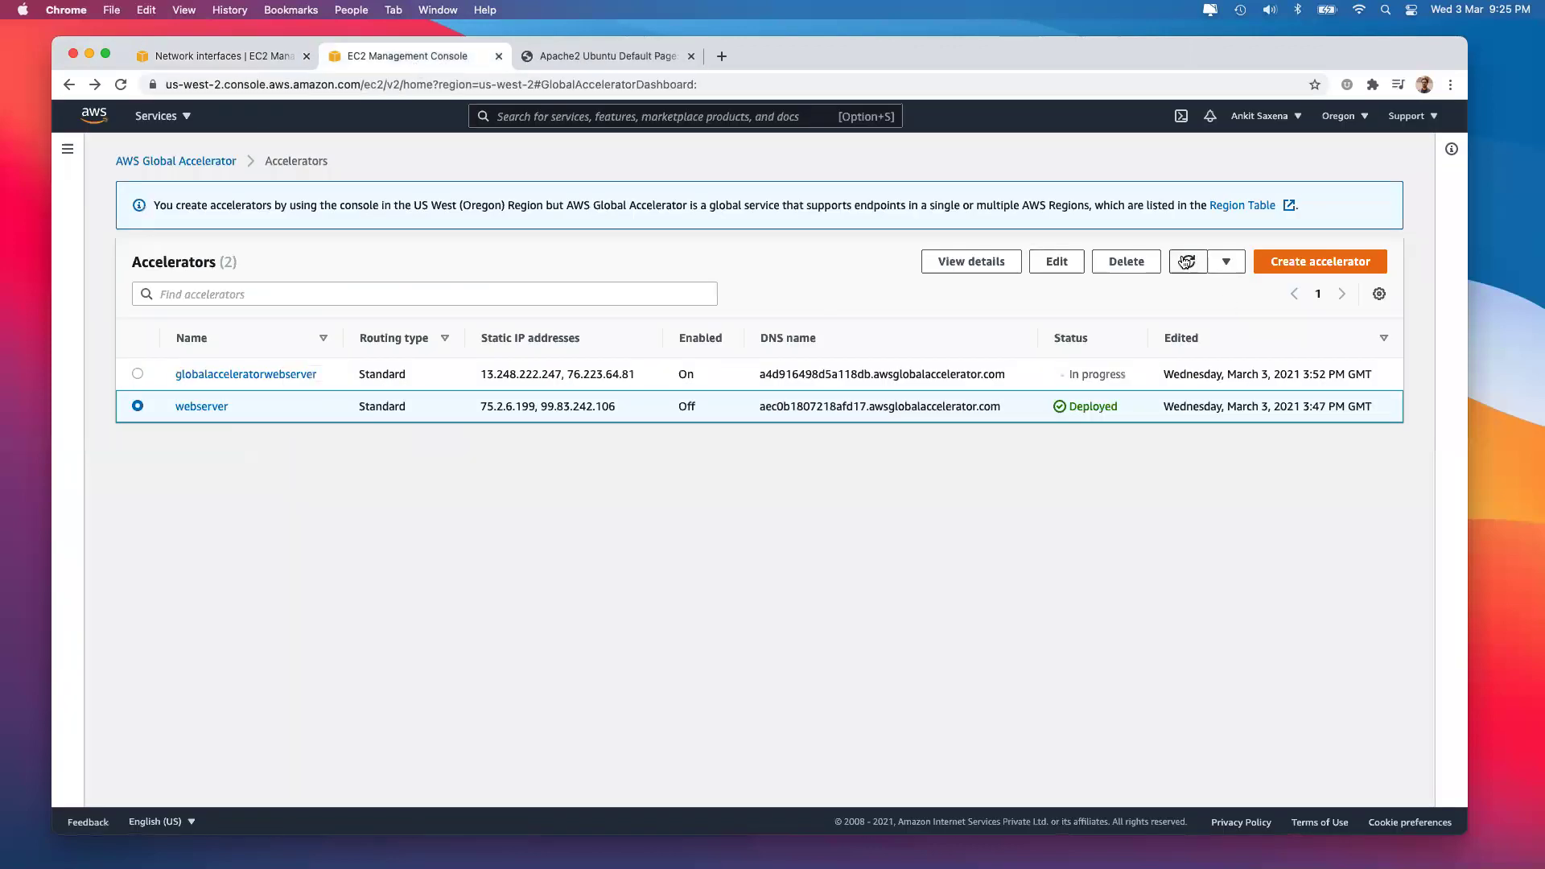
left_click(1186, 264)
left_click(1179, 268)
Search Google Images for "cdn" in a new tab, view the Leaseweb Multi Content Delivery Networks diagram, and close the tab.
left_click(722, 55)
type("cdn")
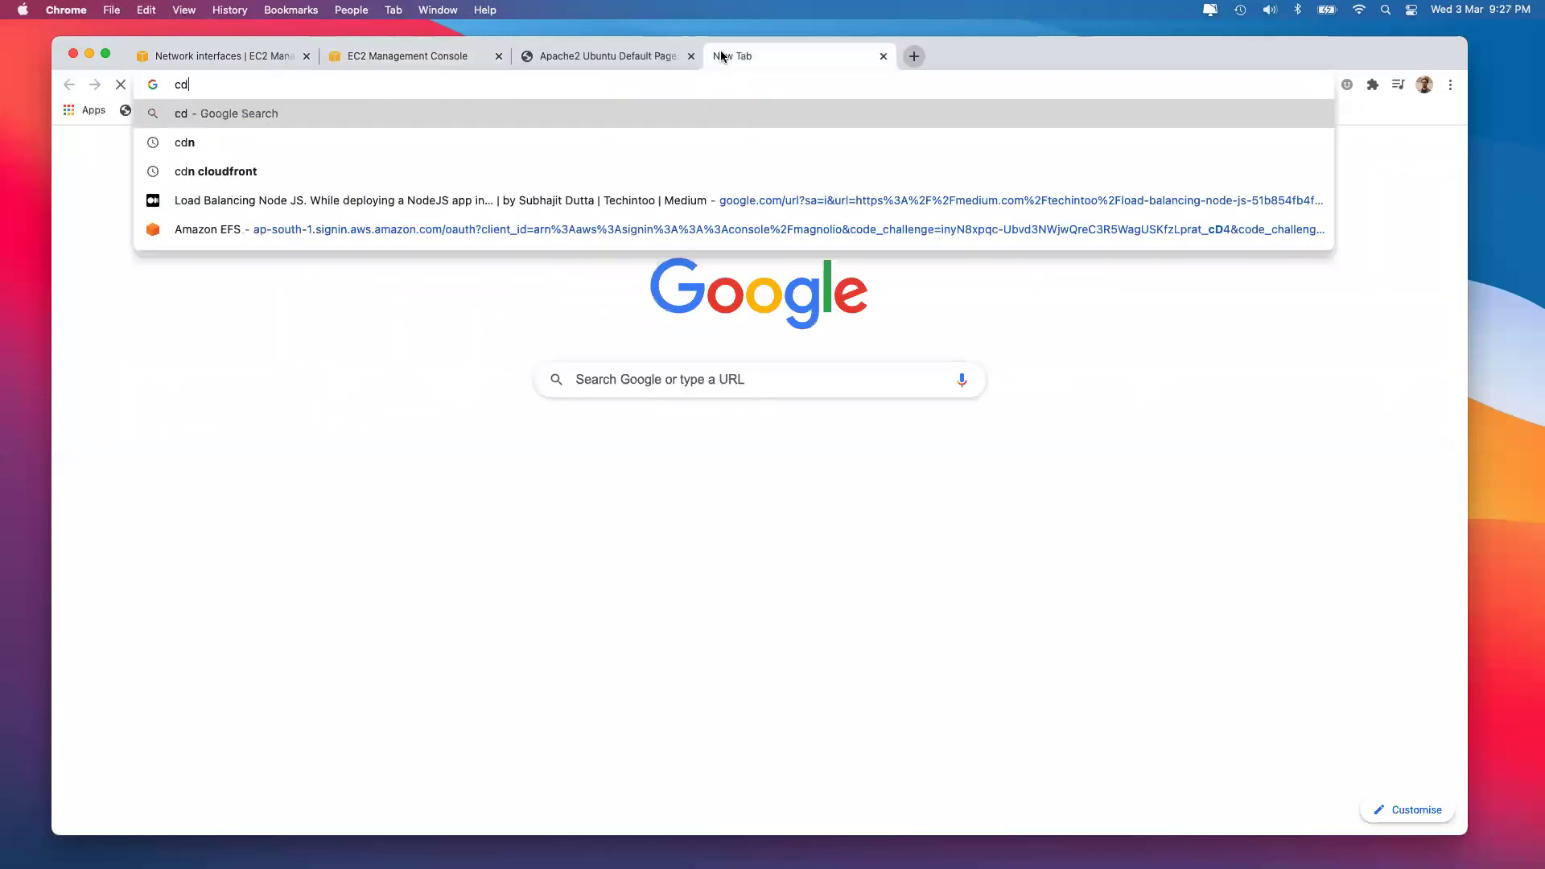
key("Return")
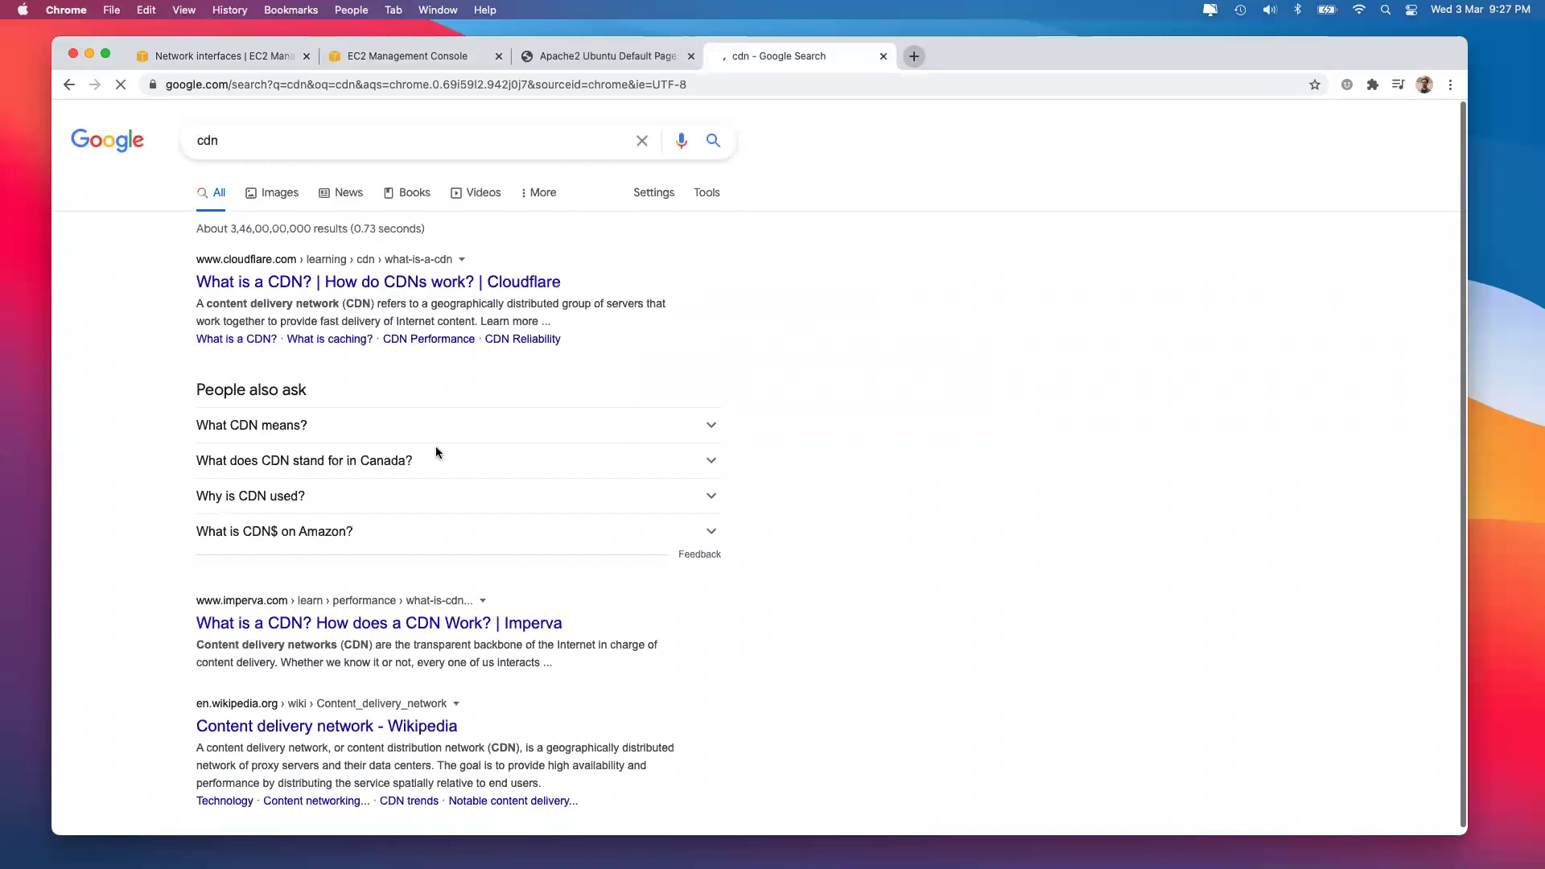
left_click(280, 193)
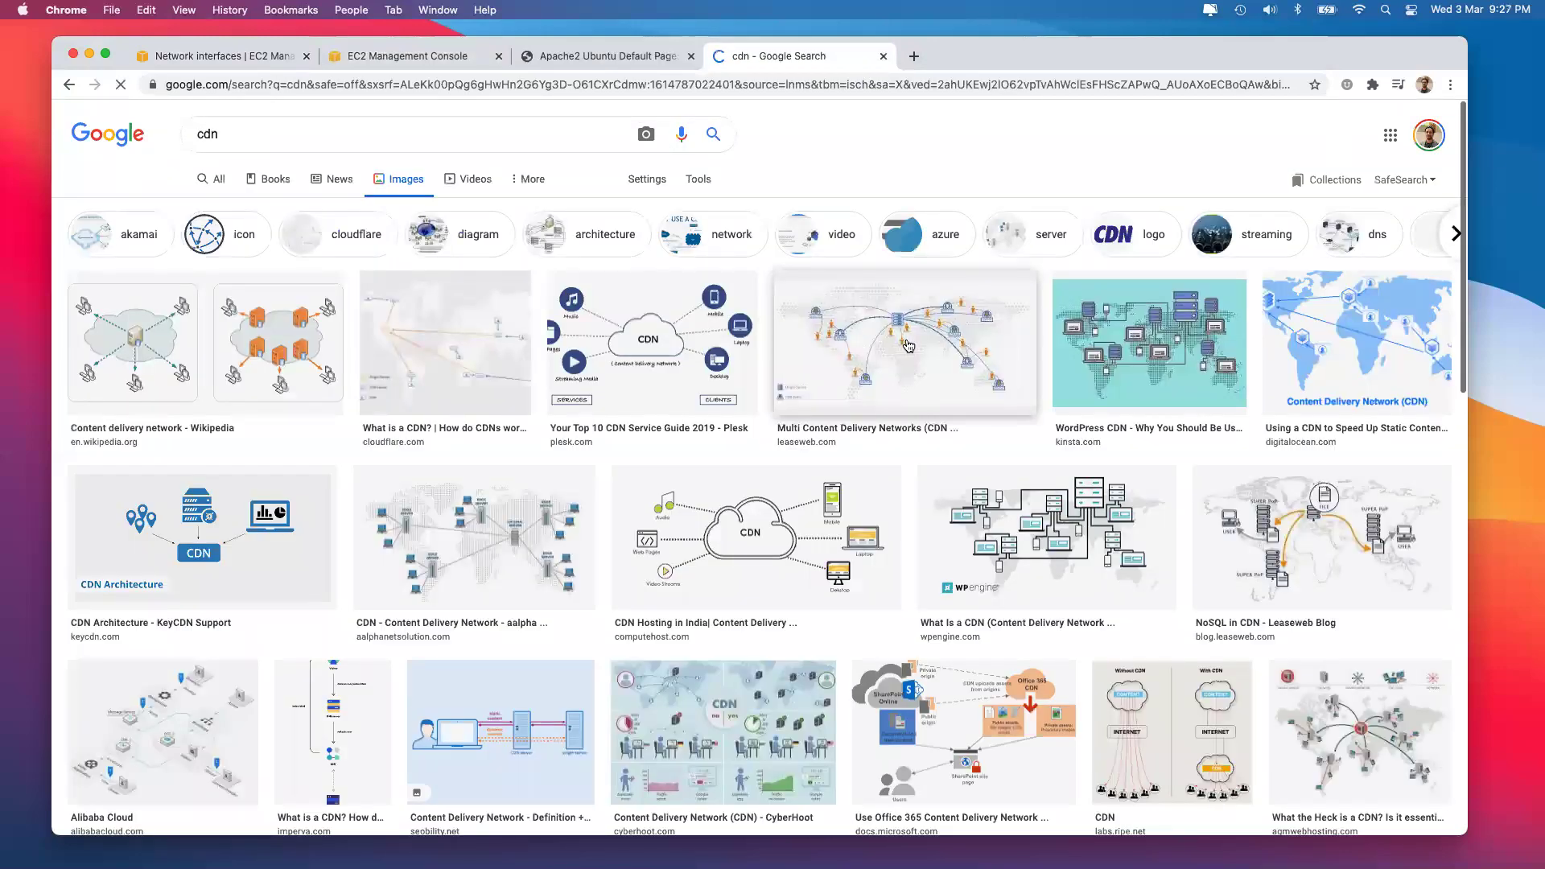
left_click(908, 346)
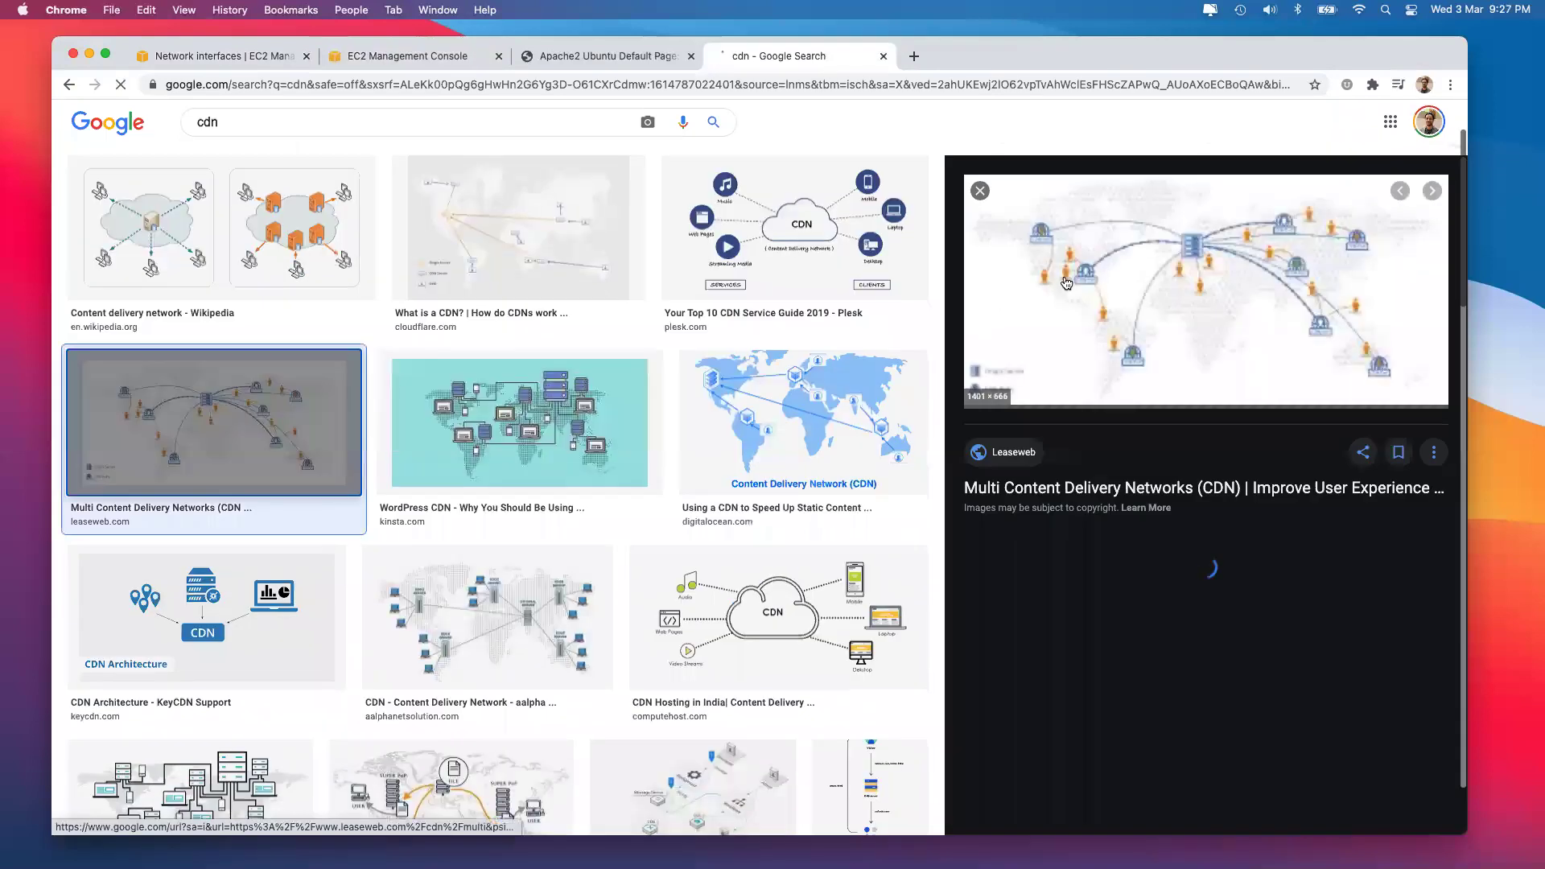
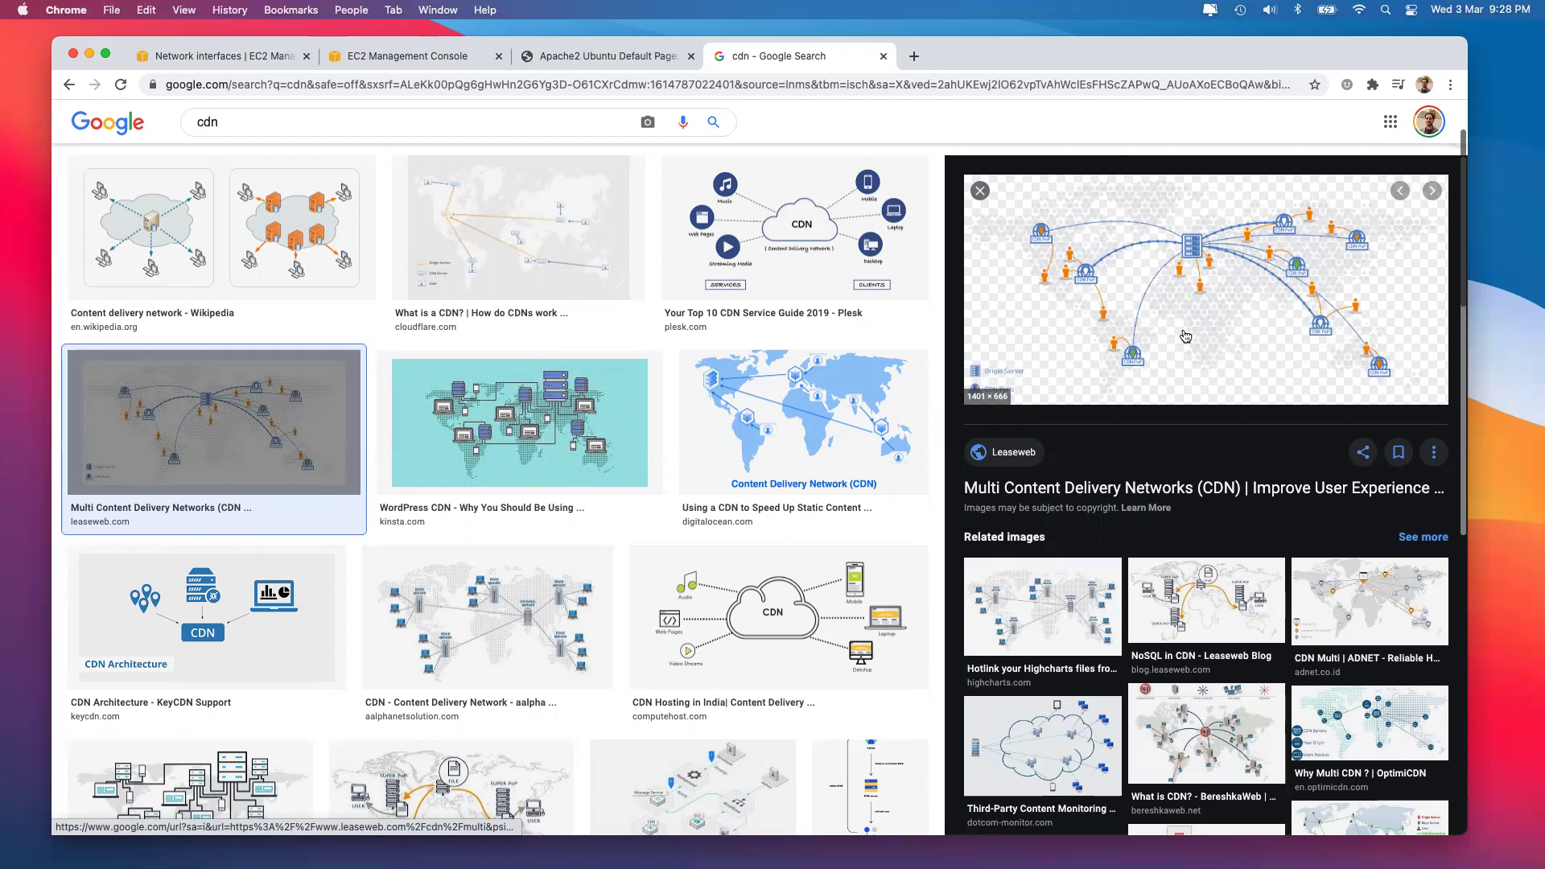
left_click(882, 55)
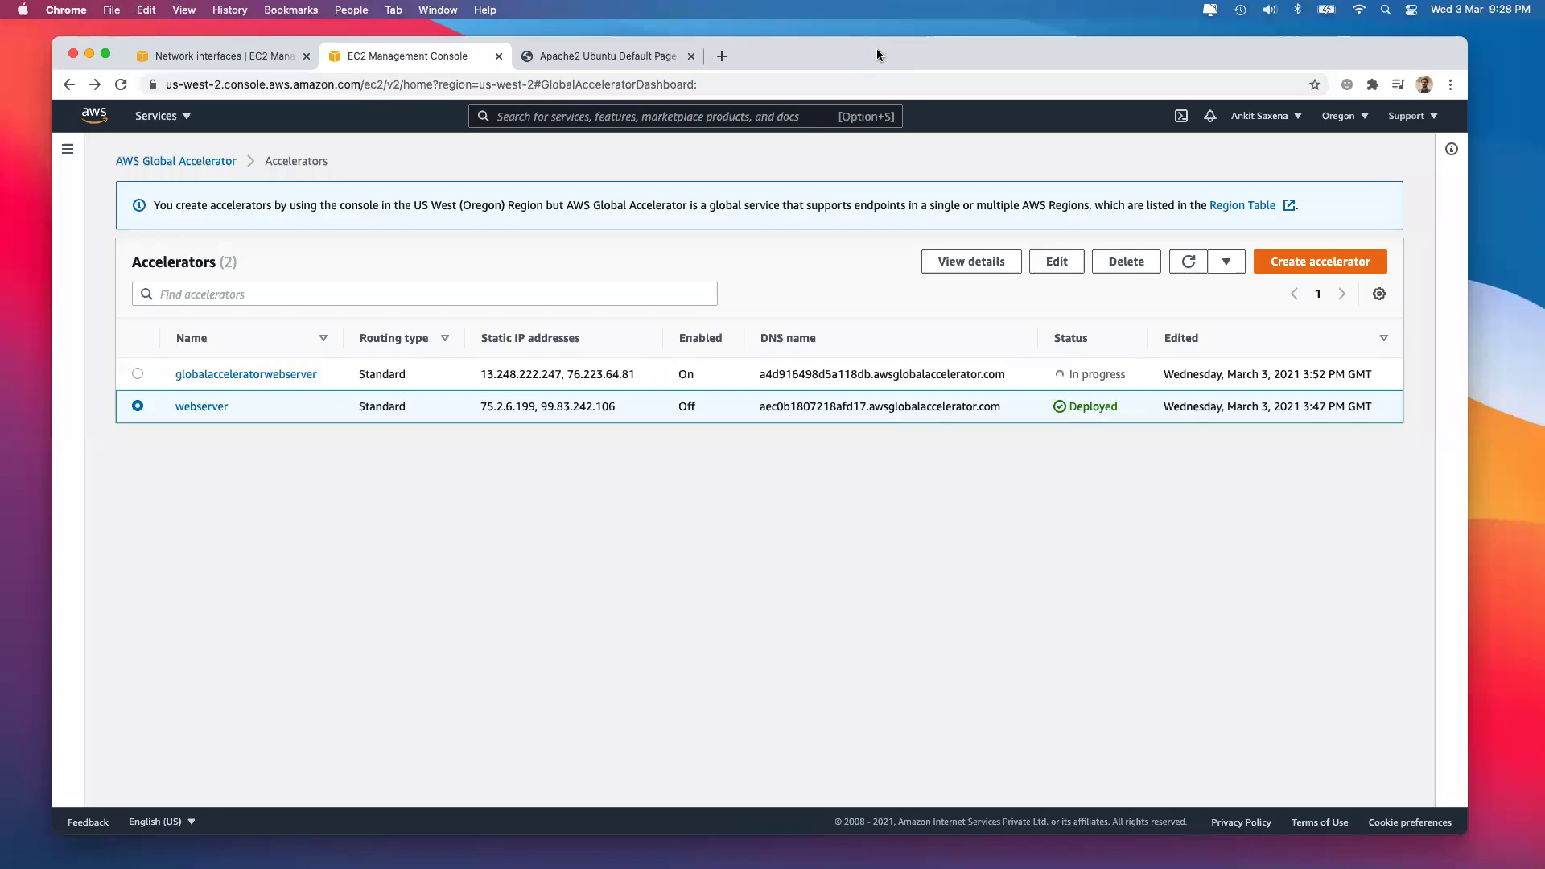
Refresh the accelerators and network interfaces lists, and view the details of the GlobalAccelerator interface in us-east-1e.
left_click(1188, 263)
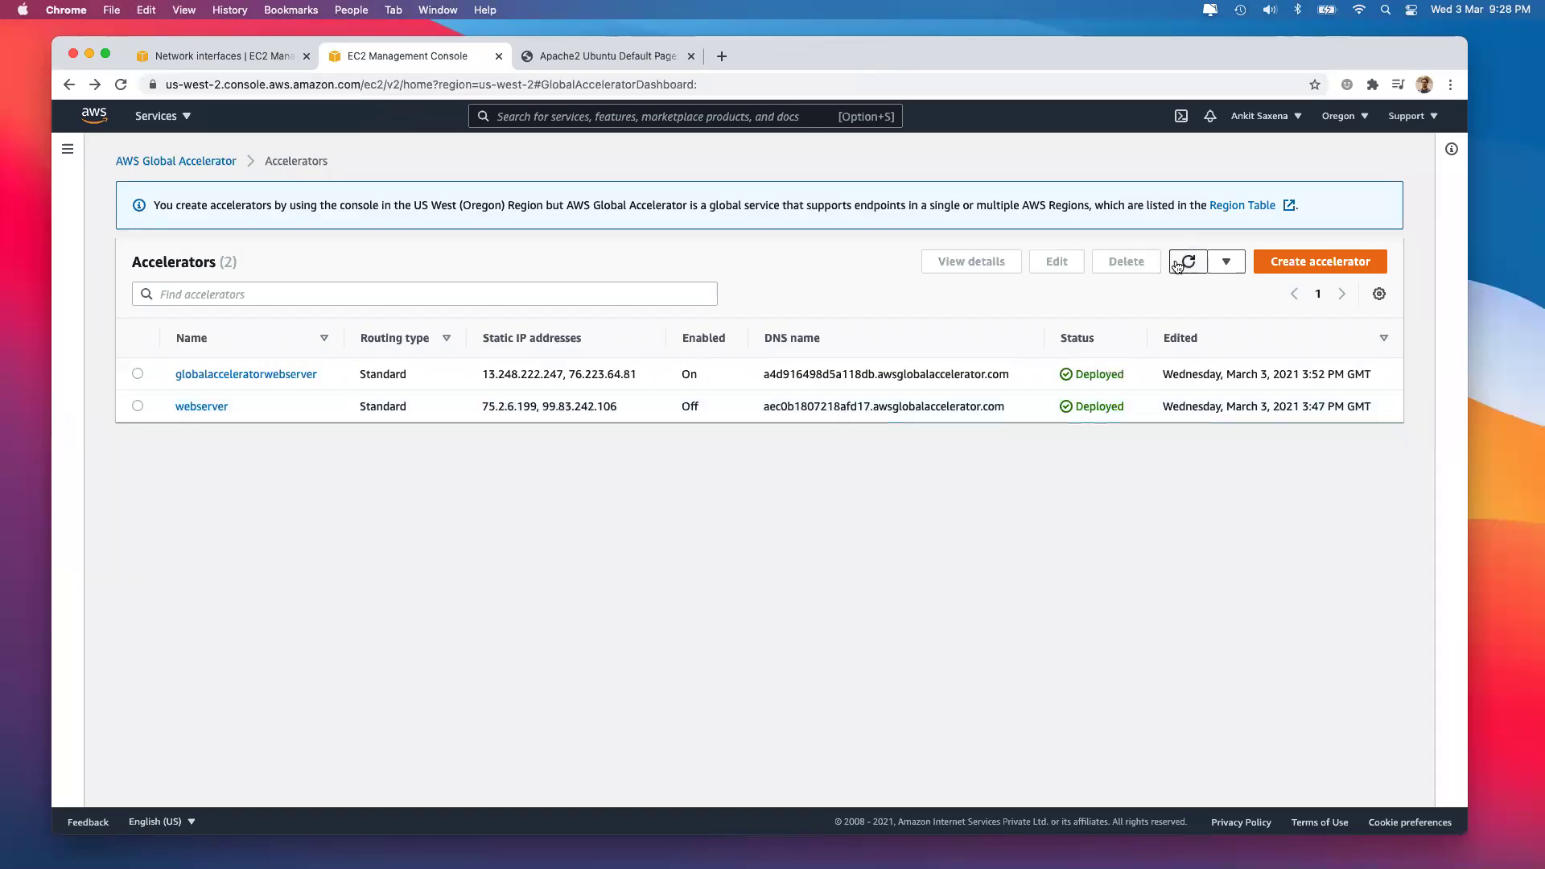
left_click(228, 56)
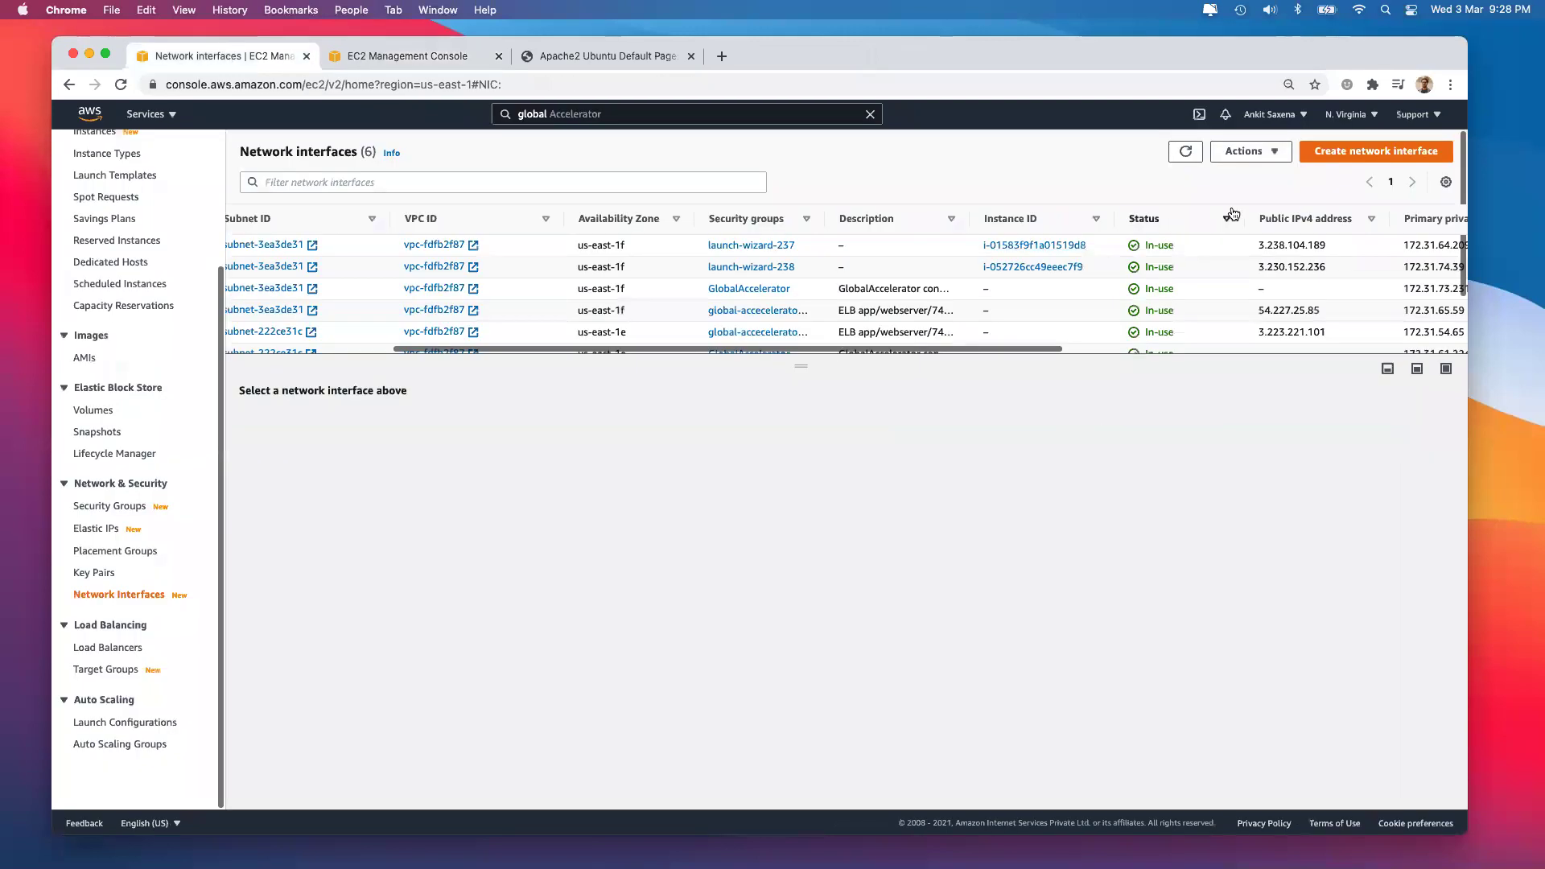
left_click(1185, 152)
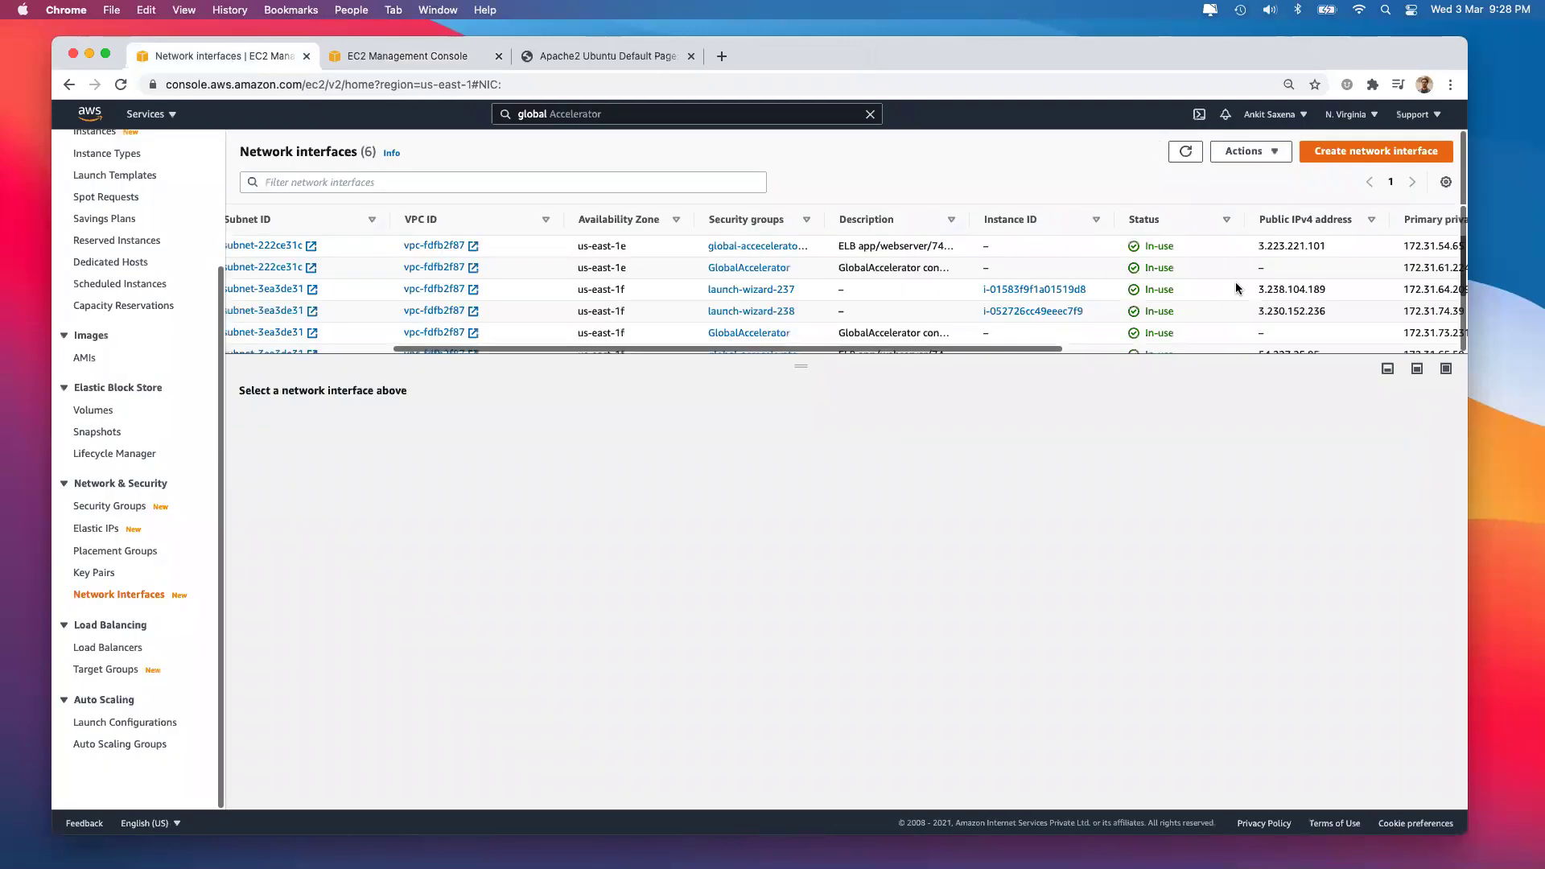
left_click(1244, 268)
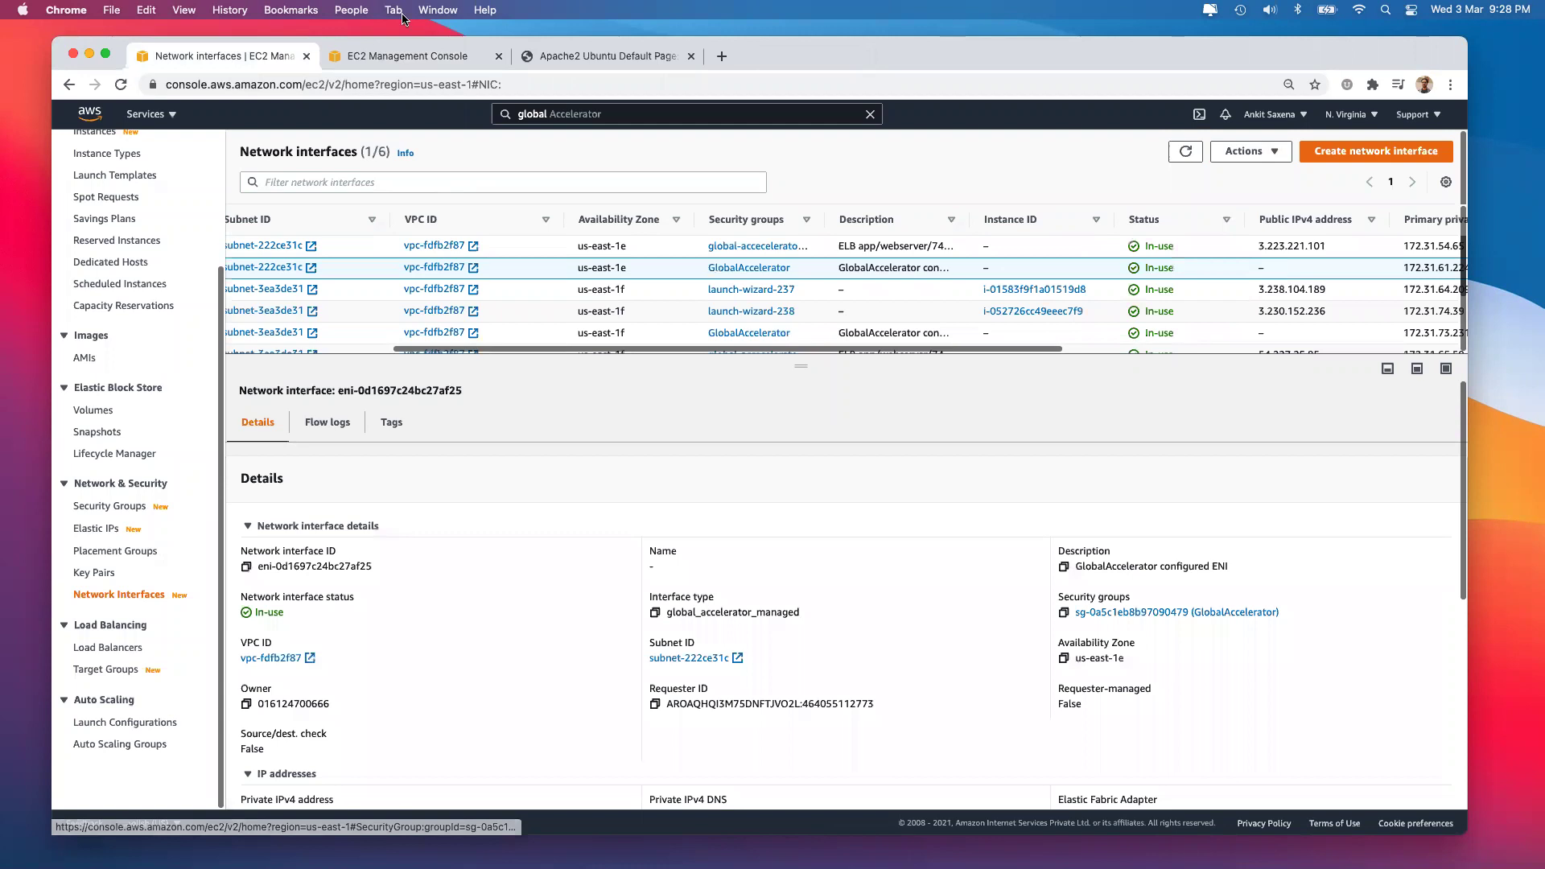
left_click(632, 56)
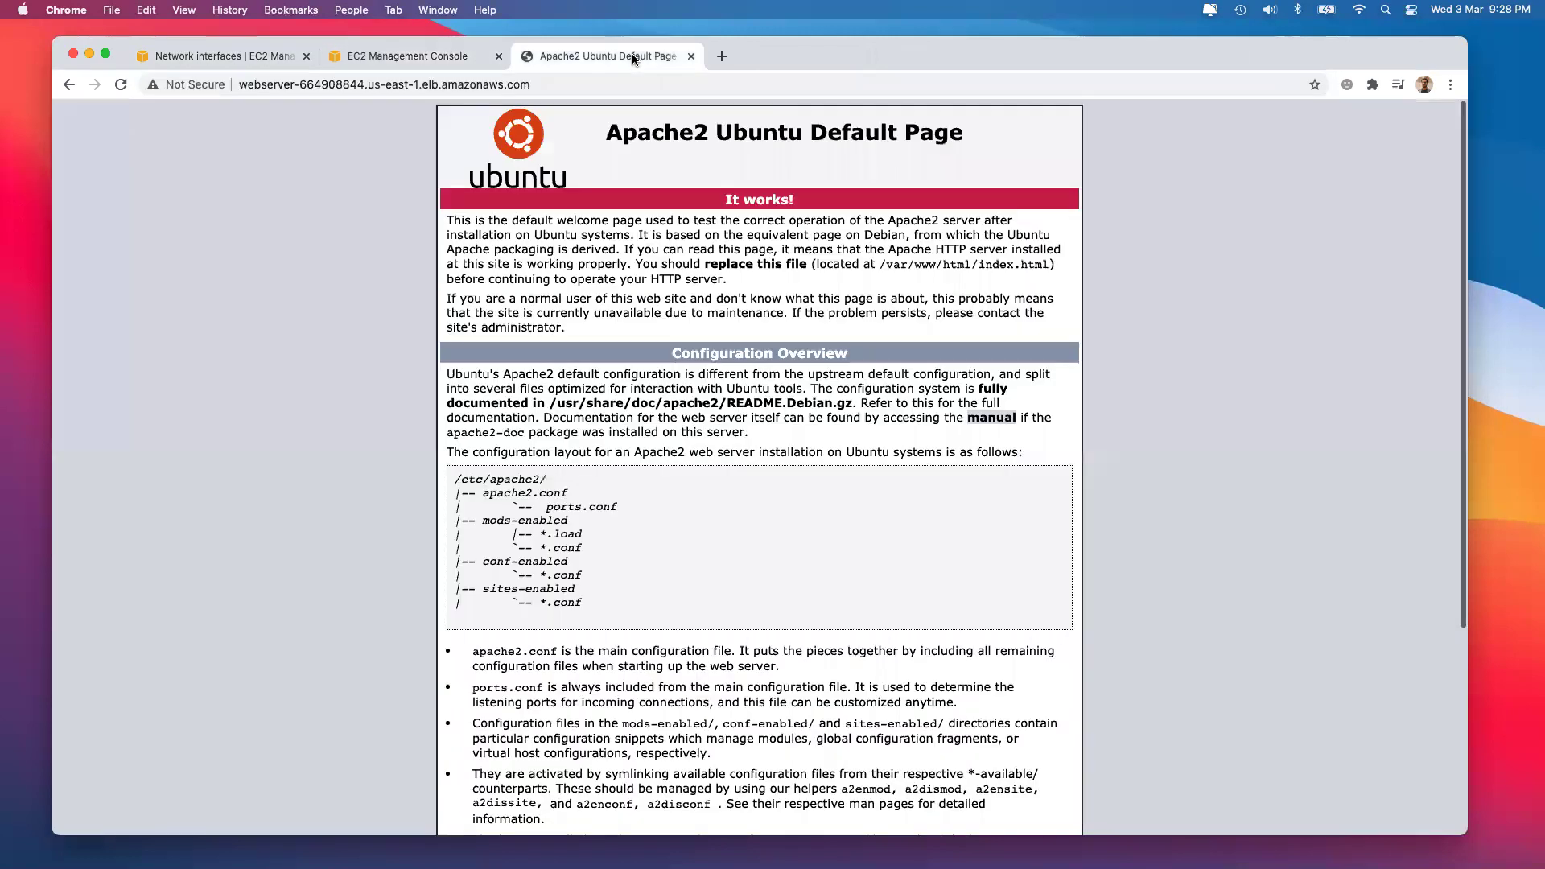
Copy the DNS name of the globalacceleratorwebserver accelerator and load it in a new browser tab.
left_click(424, 58)
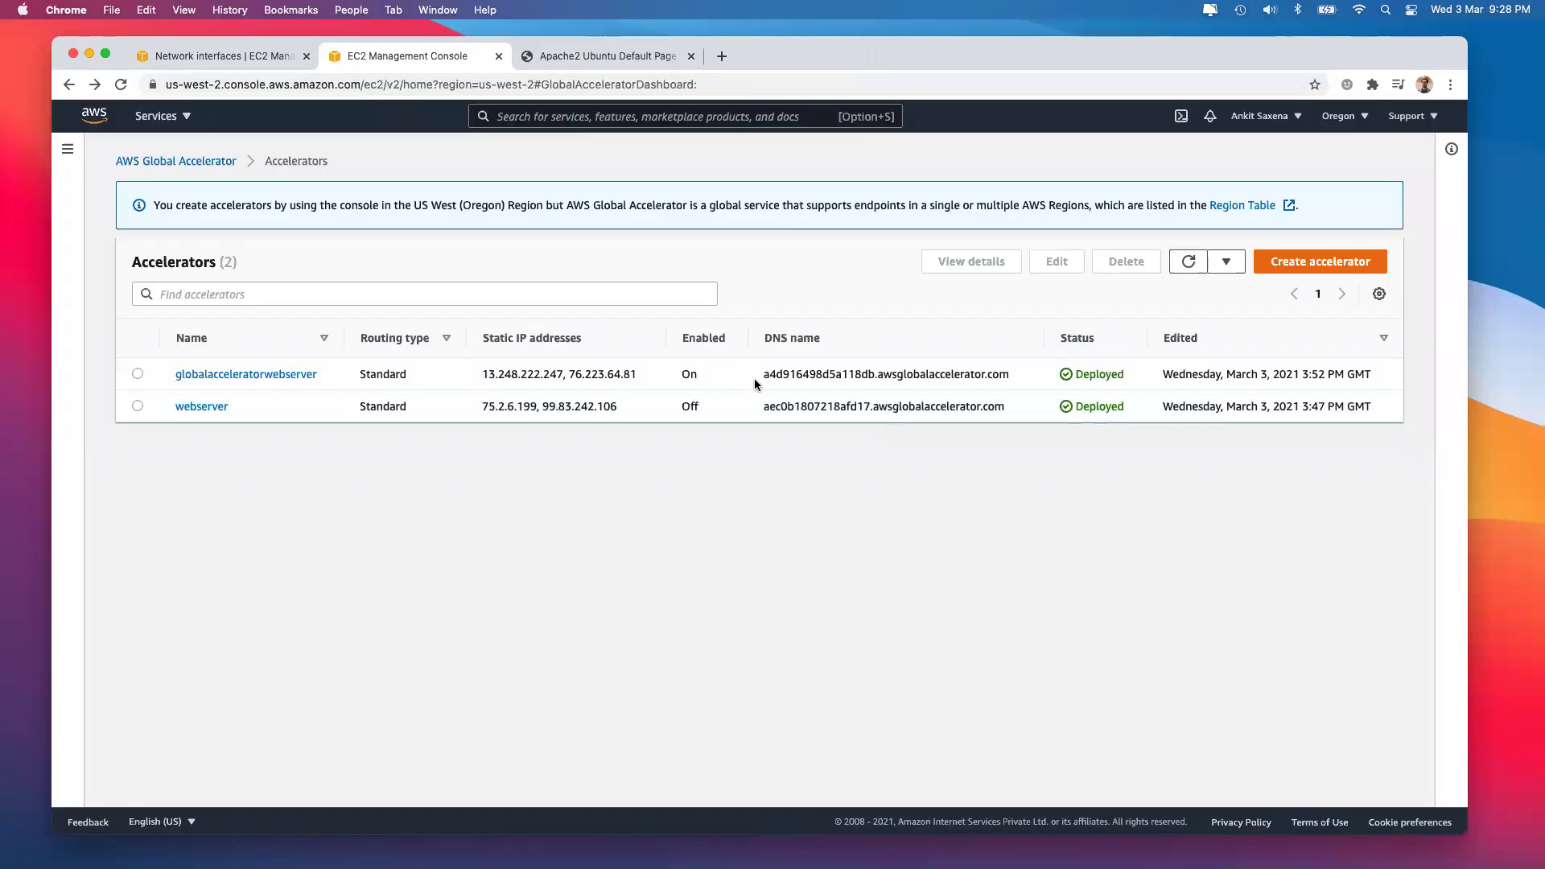
left_click_drag(761, 375, 1011, 375)
key("super+c")
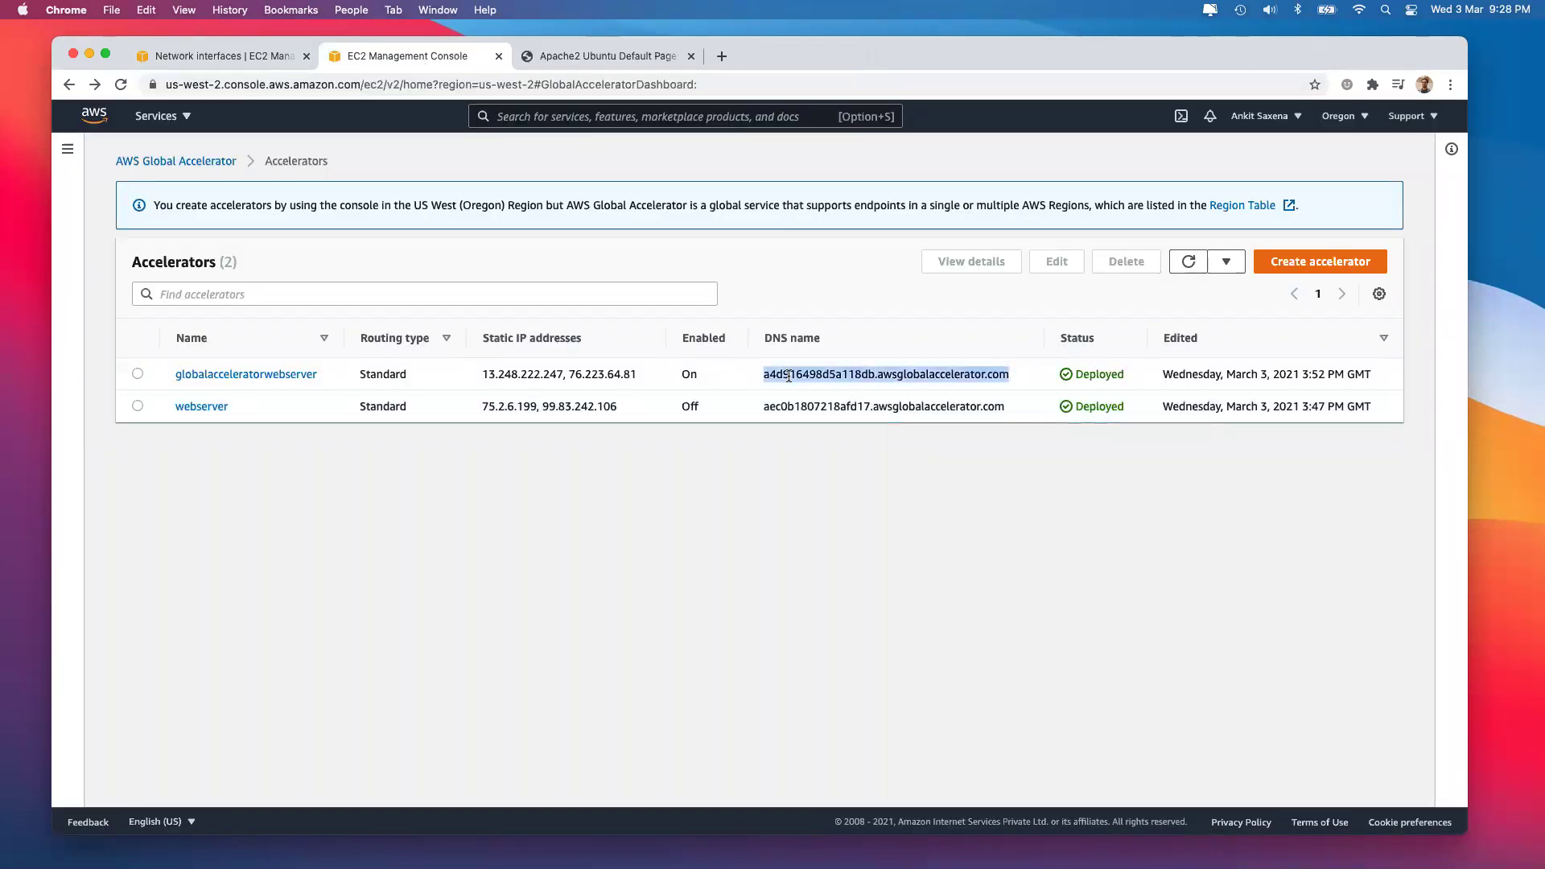
left_click(721, 55)
key("super+v")
key("Return")
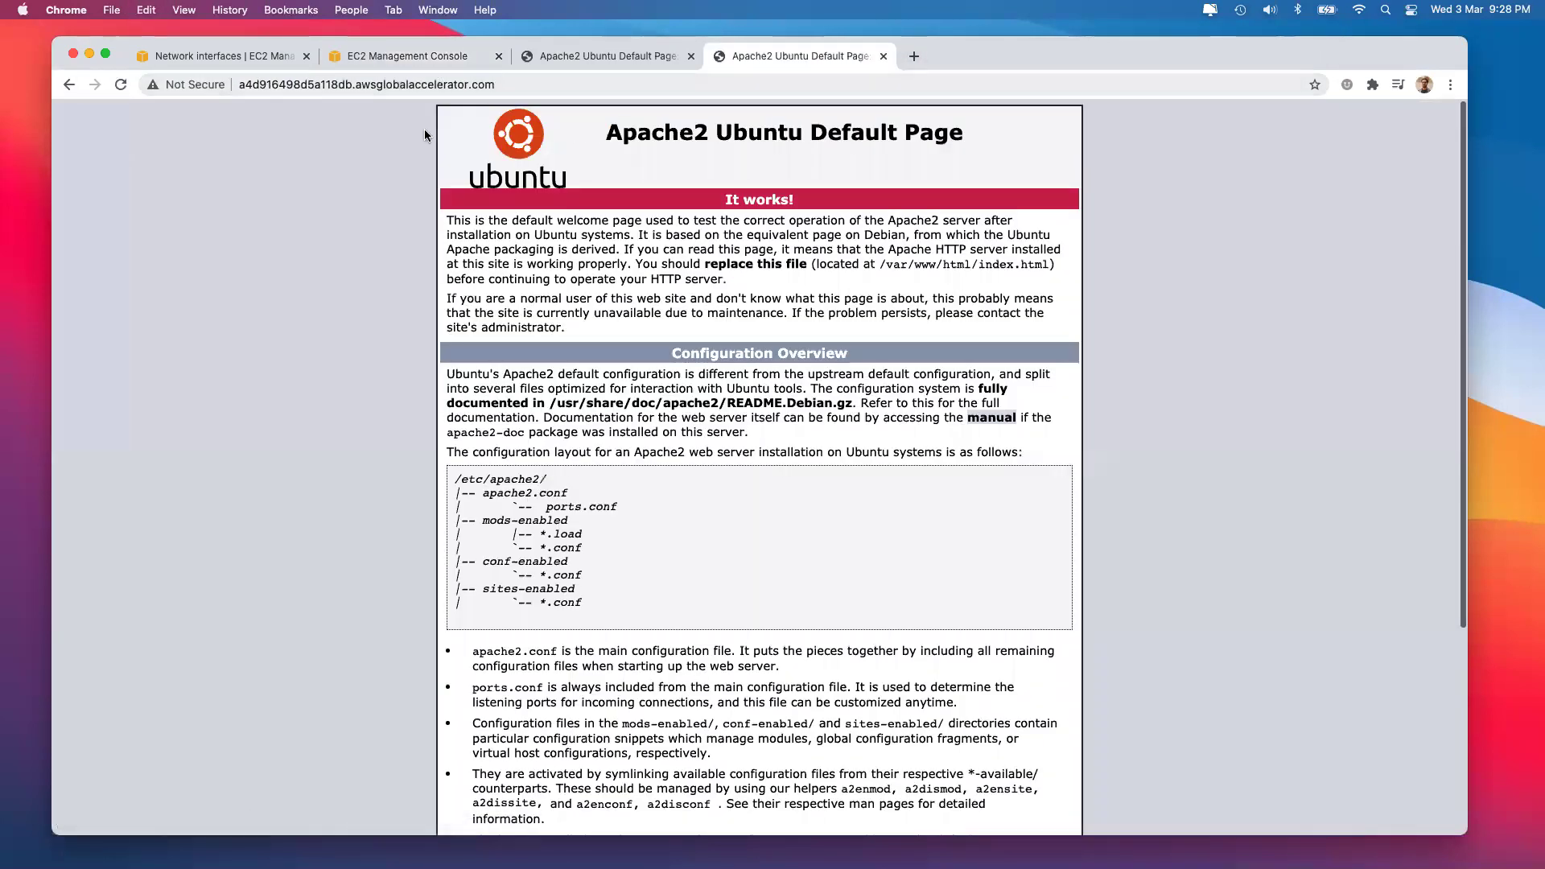
Examine the accelerator's DNS name in the address of the loaded Apache page.
left_click(361, 84)
left_click(364, 84)
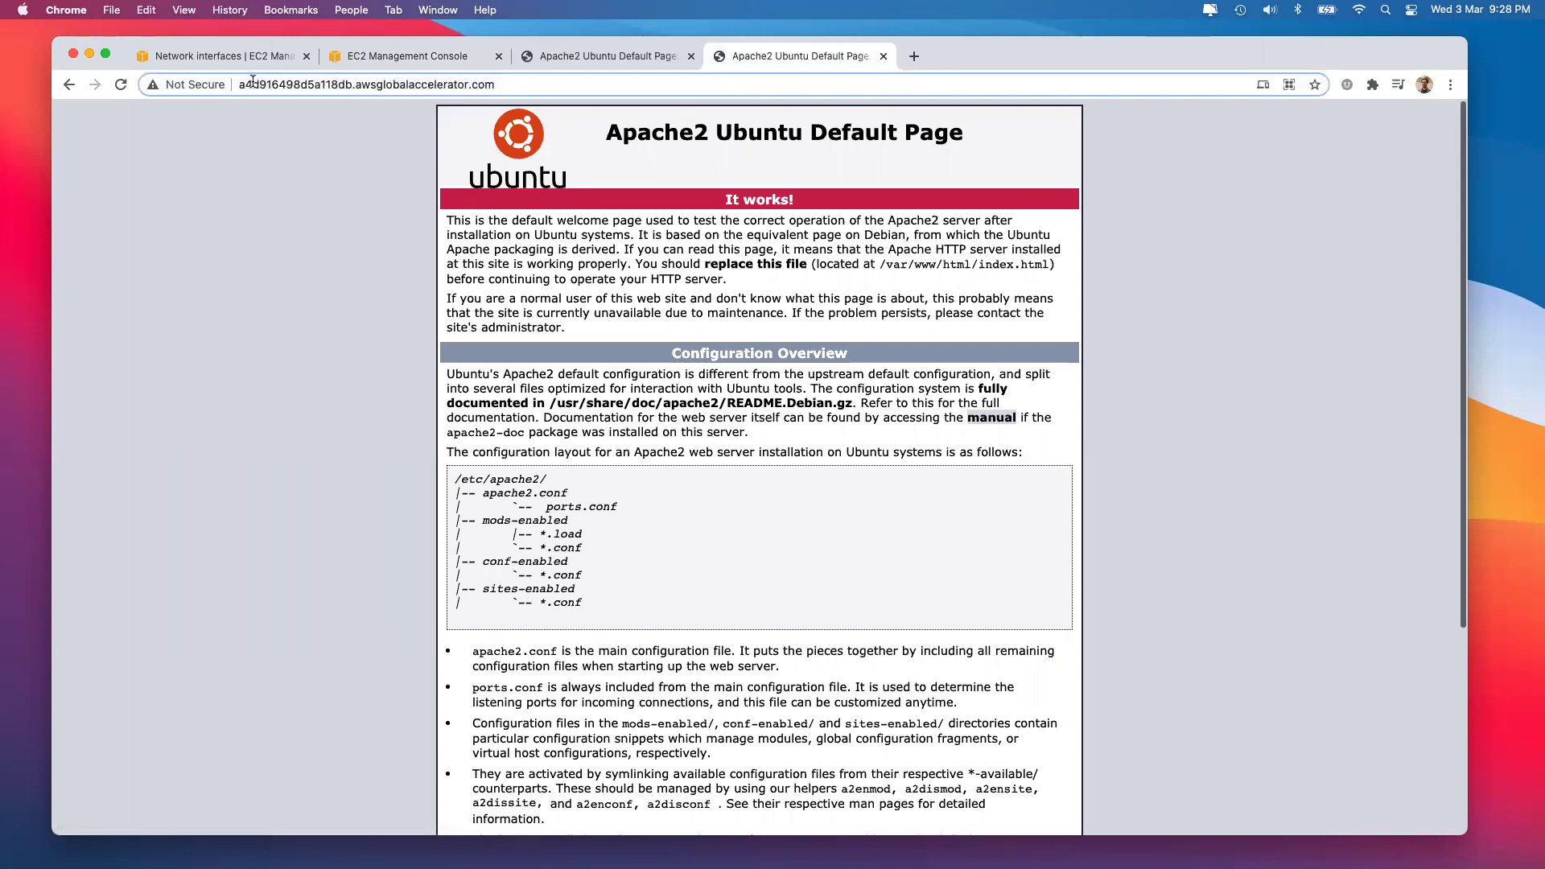
triple_click(543, 79)
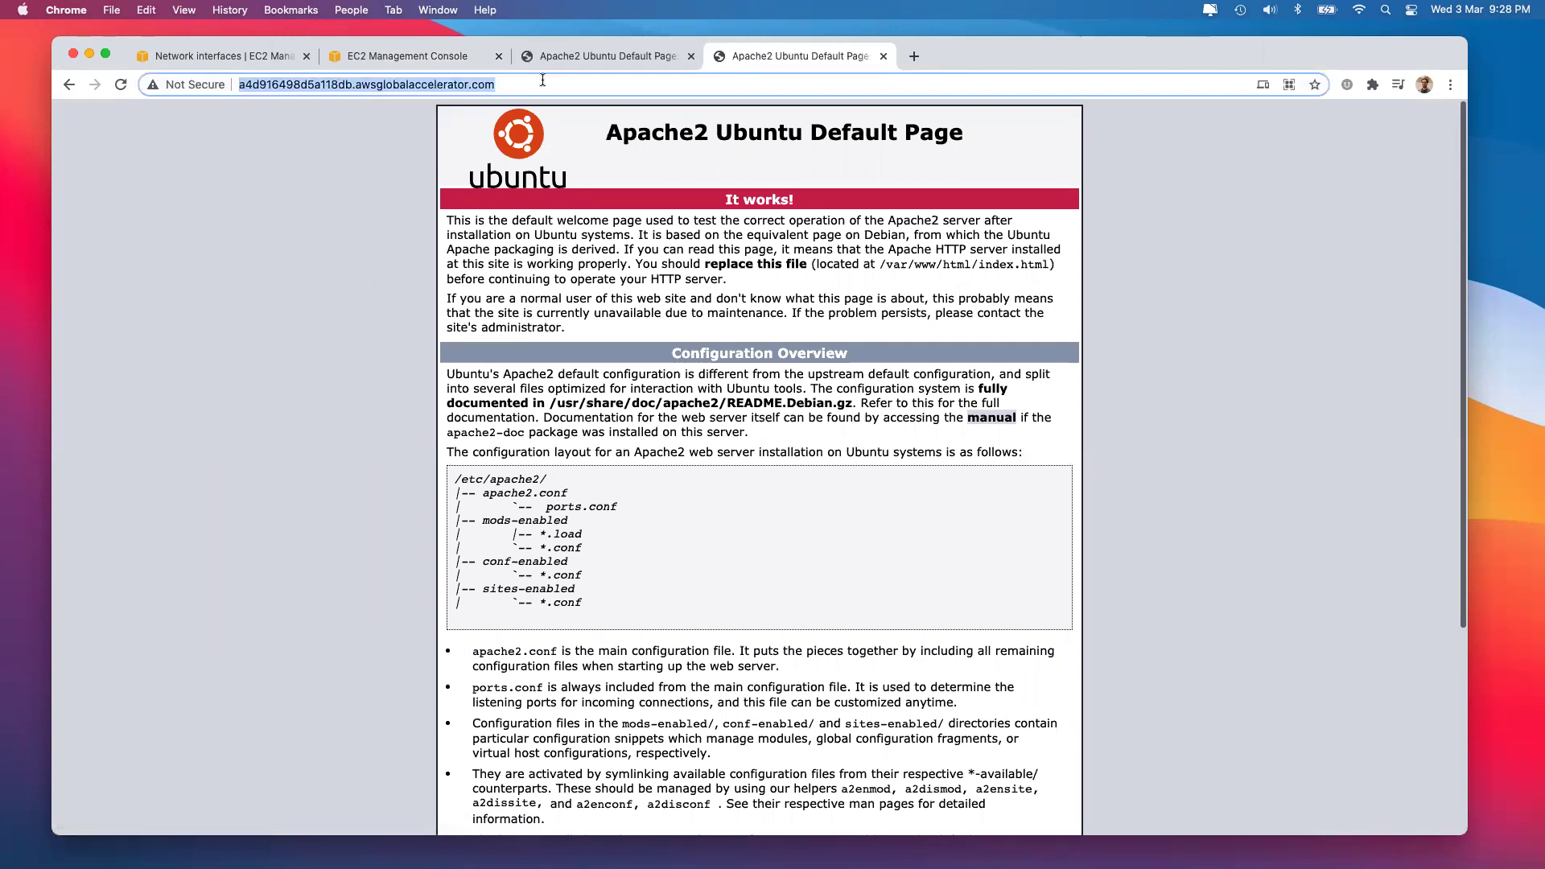
double_click(317, 90)
double_click(370, 86)
left_click(481, 85)
double_click(481, 85)
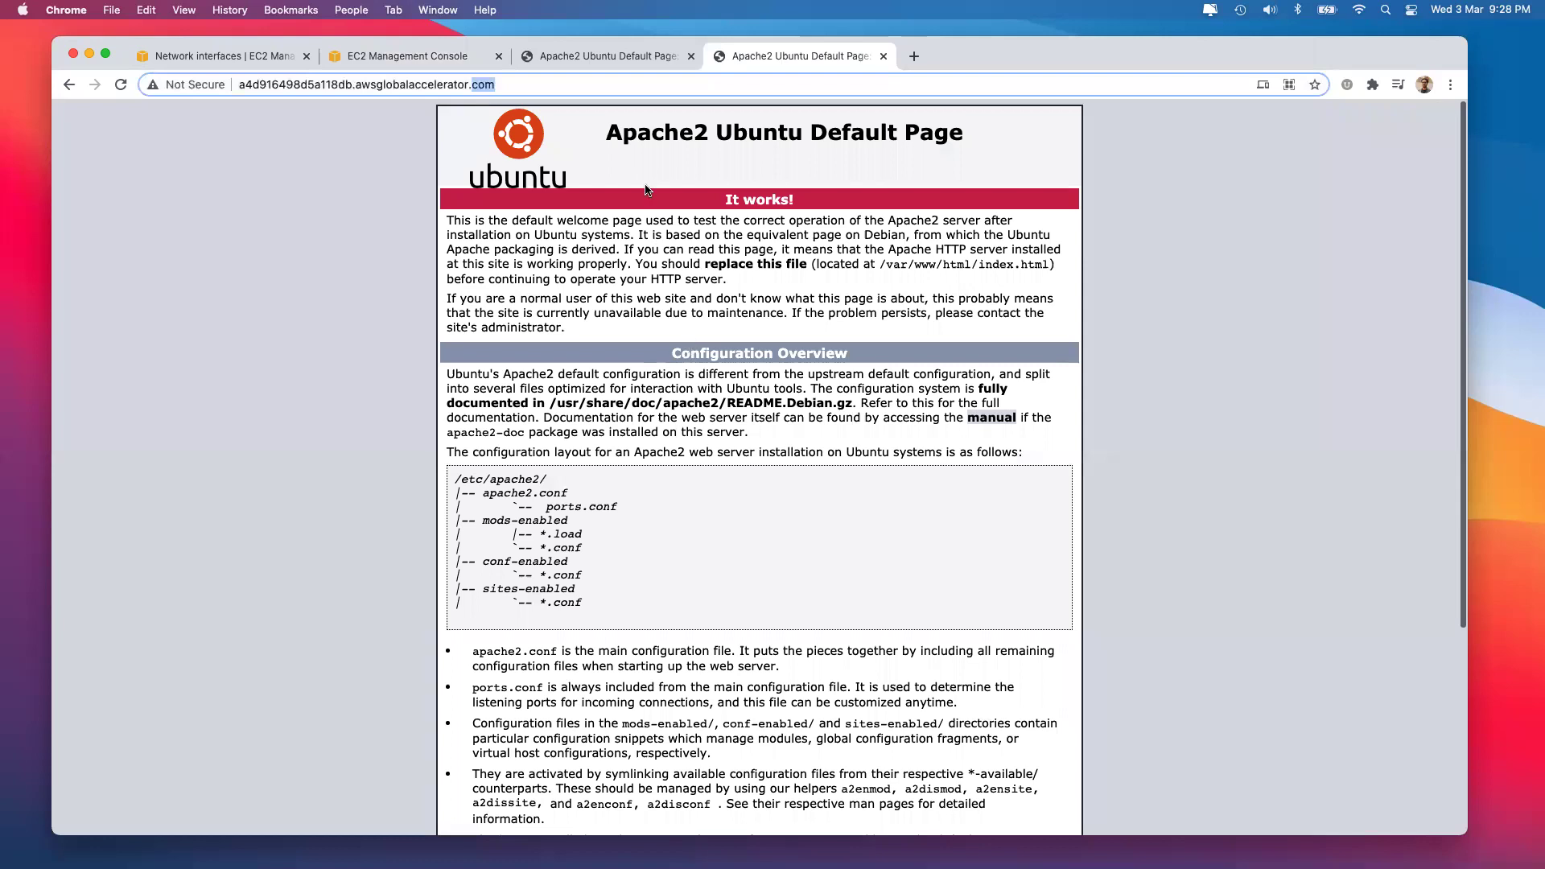
Close both Apache2 Ubuntu Default Page tabs, including the load balancer's page.
left_click(610, 54)
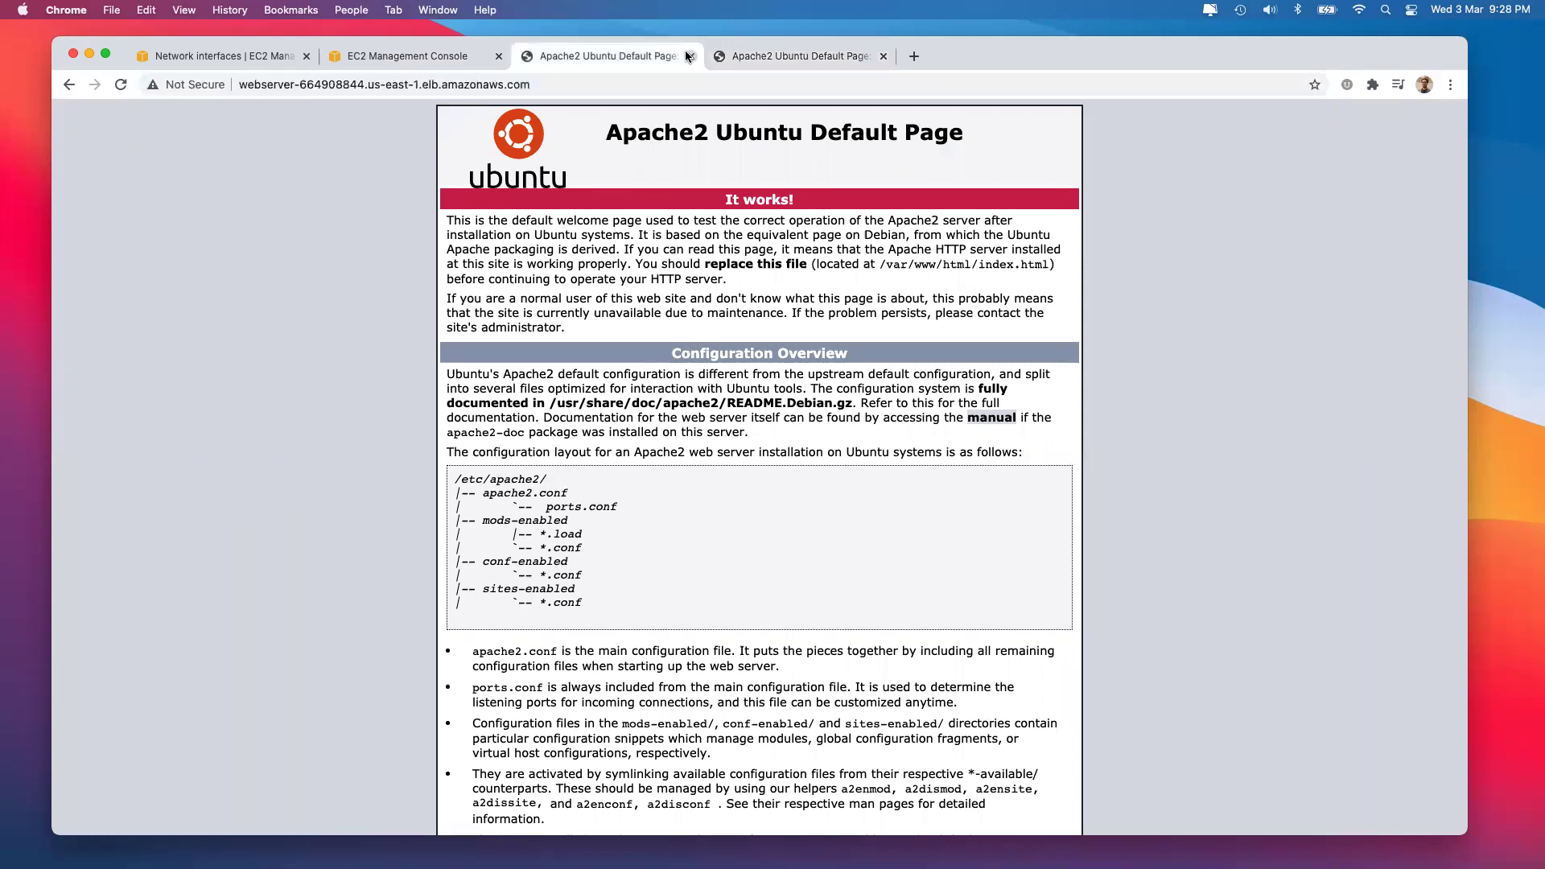
left_click(691, 55)
left_click(690, 55)
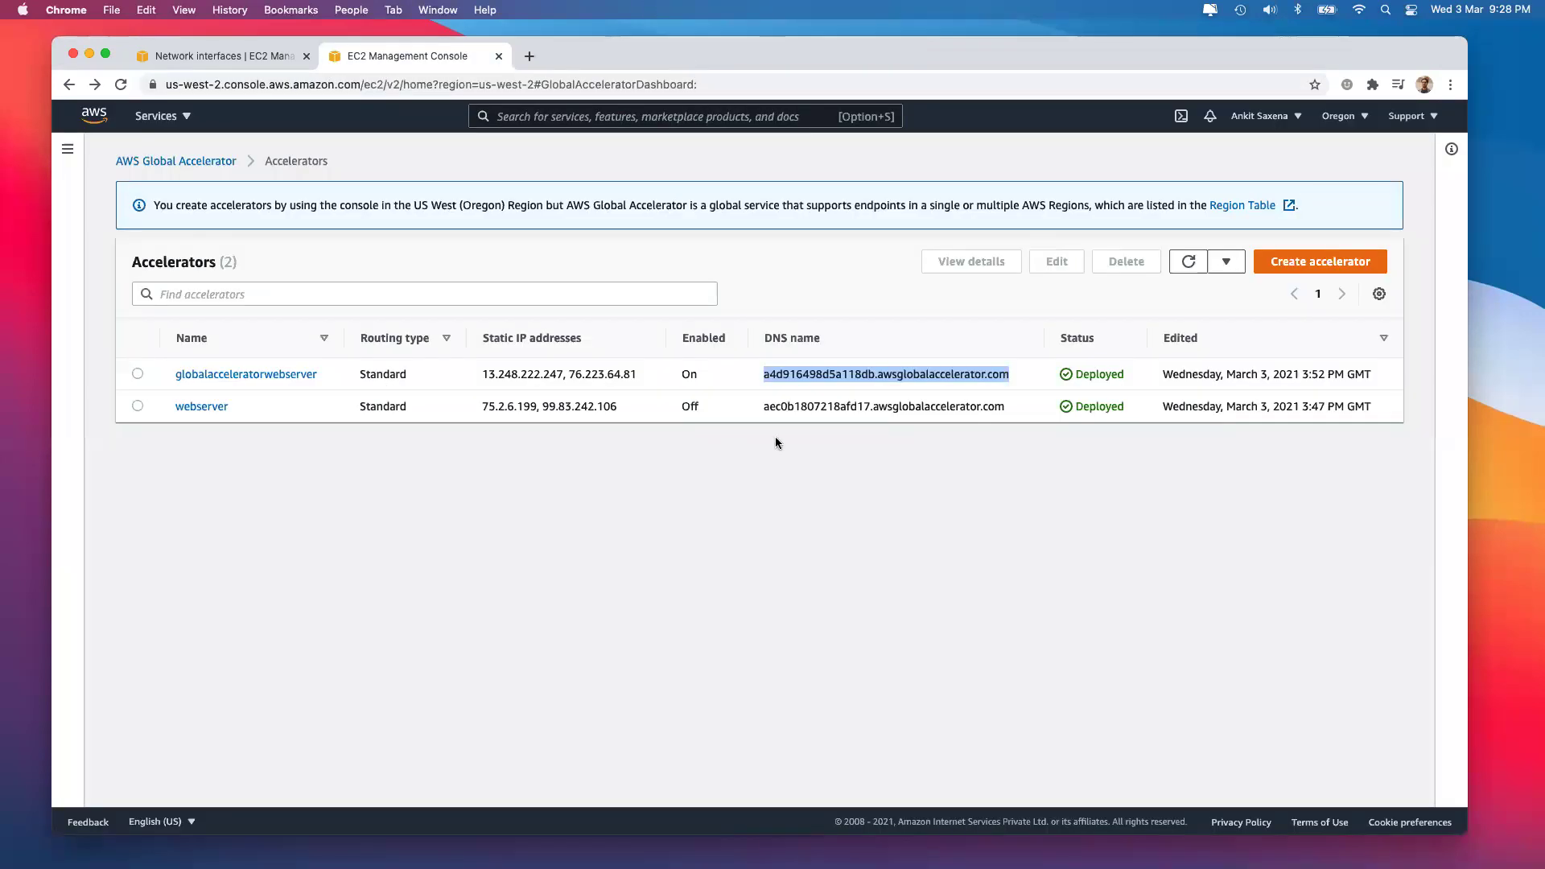
Try to load the disabled webserver accelerator's DNS name in a new tab, and close the tab.
triple_click(799, 406)
key("super+c")
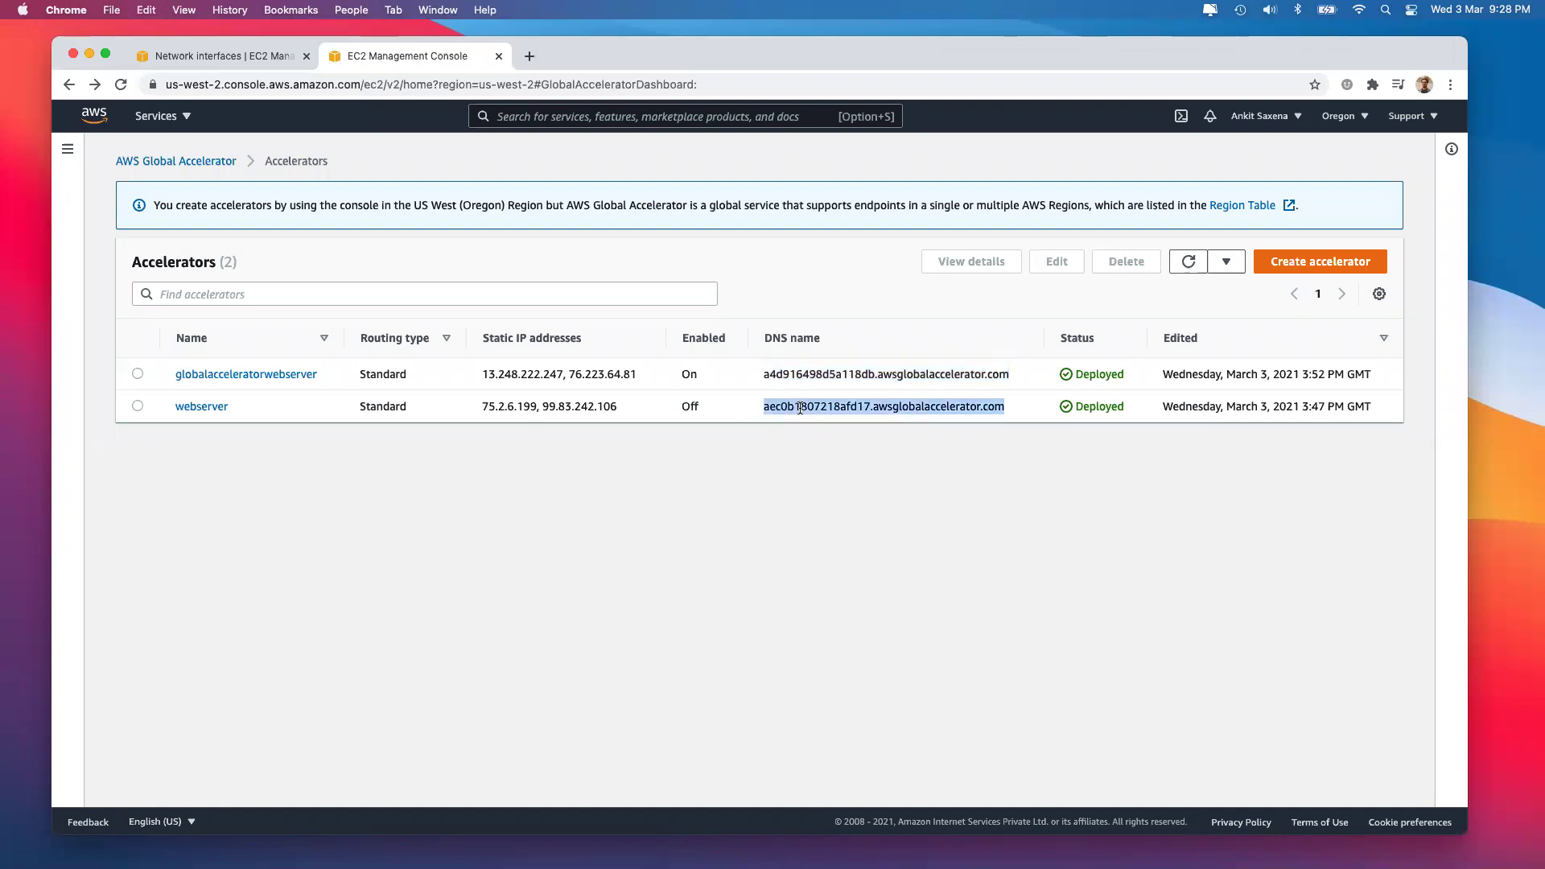
left_click(529, 55)
key("super+v")
key("Return")
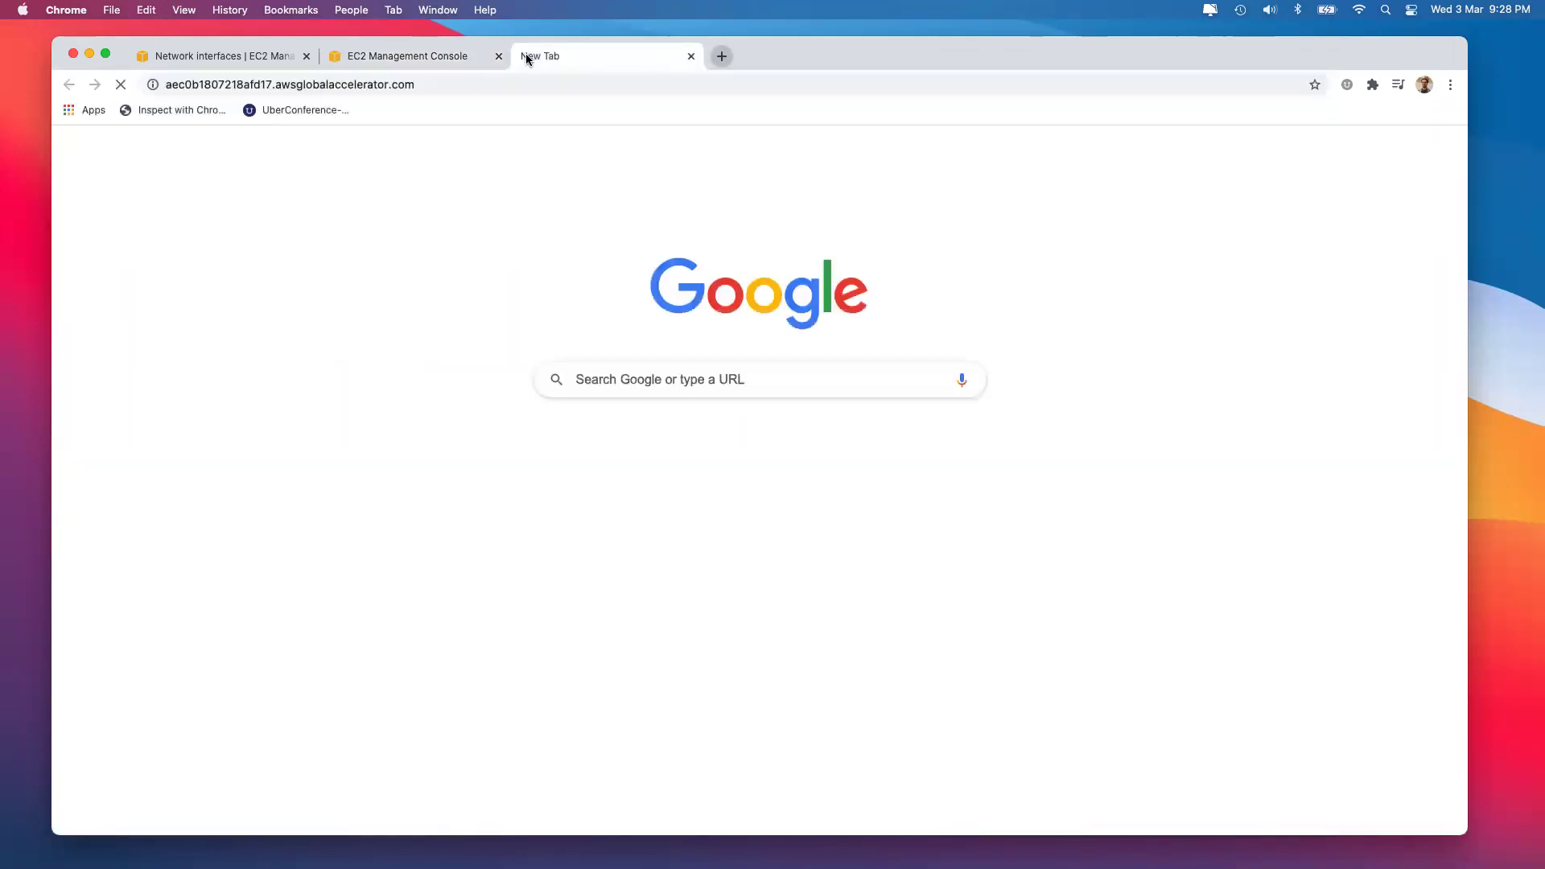
left_click(531, 77)
key("Return")
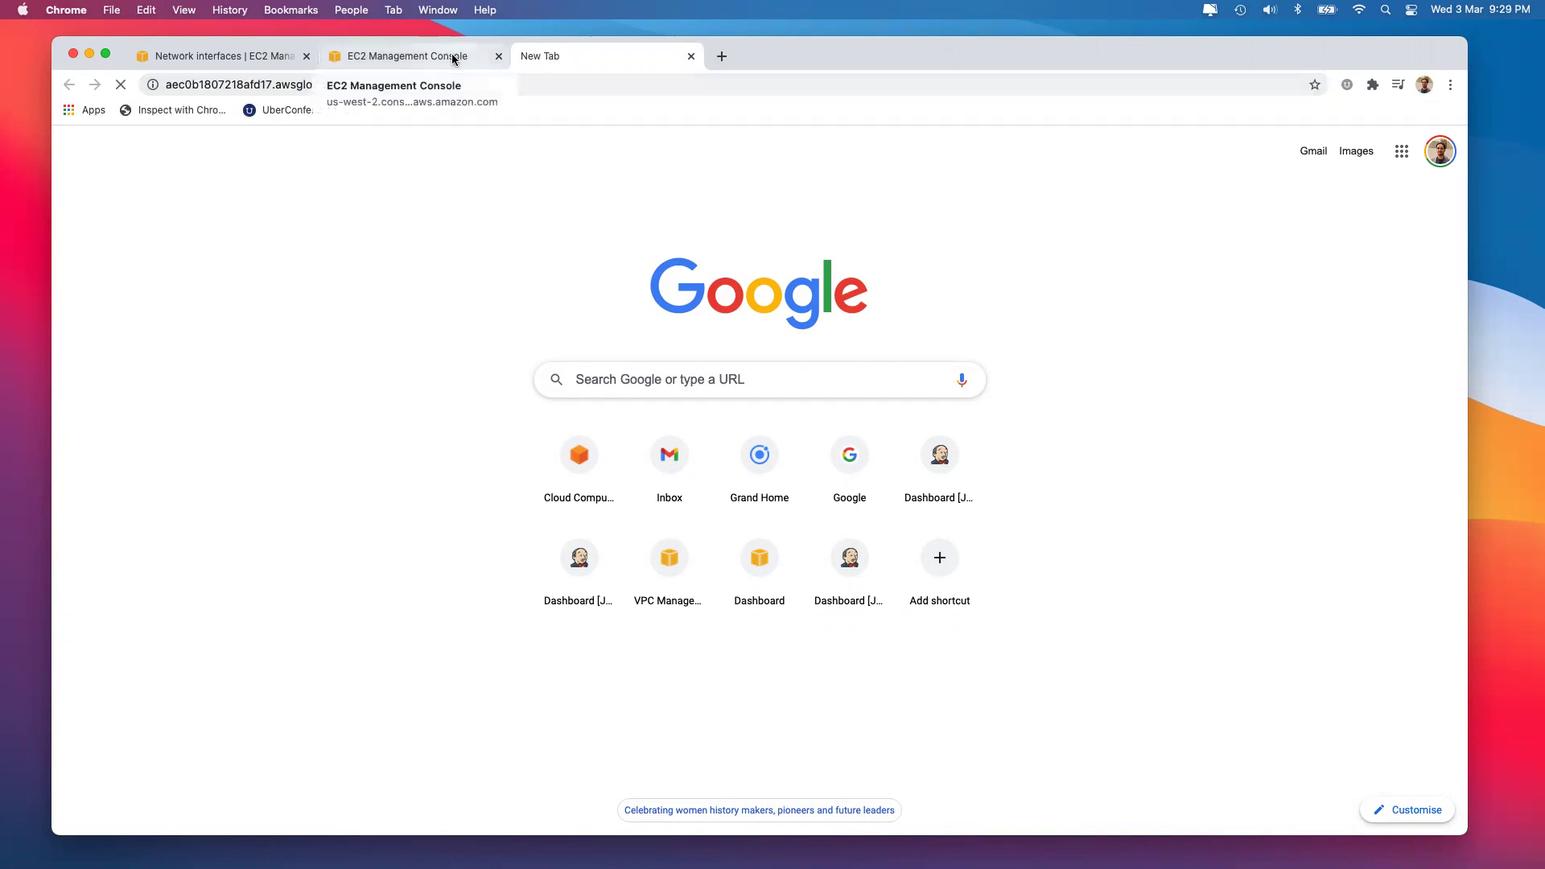
left_click(691, 56)
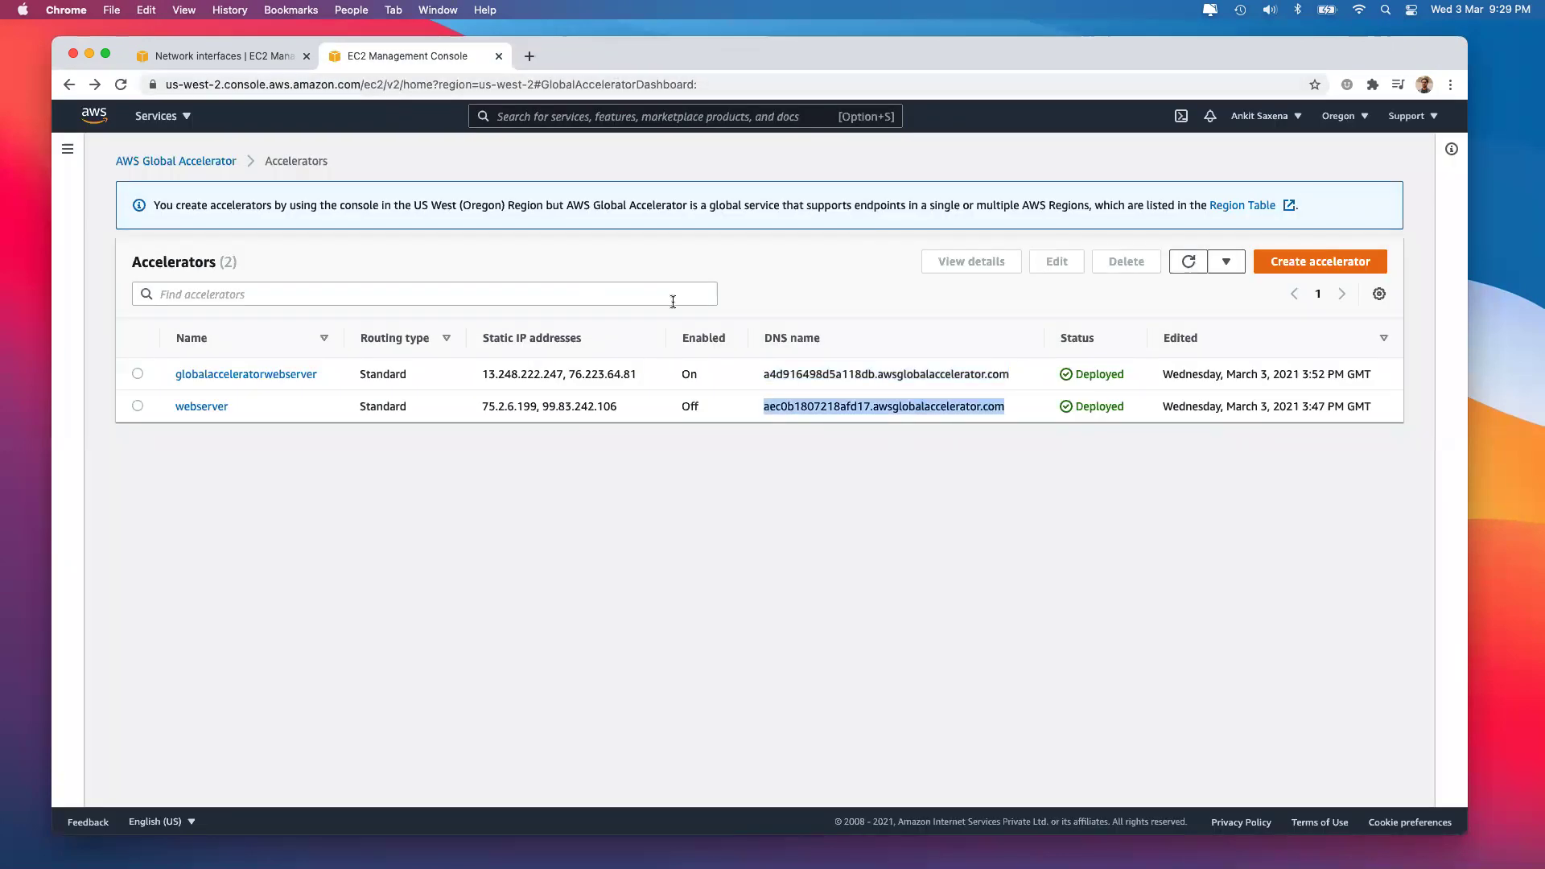
Load the globalacceleratorwebserver DNS name in a new tab twice, closing the tab after each test.
double_click(790, 373)
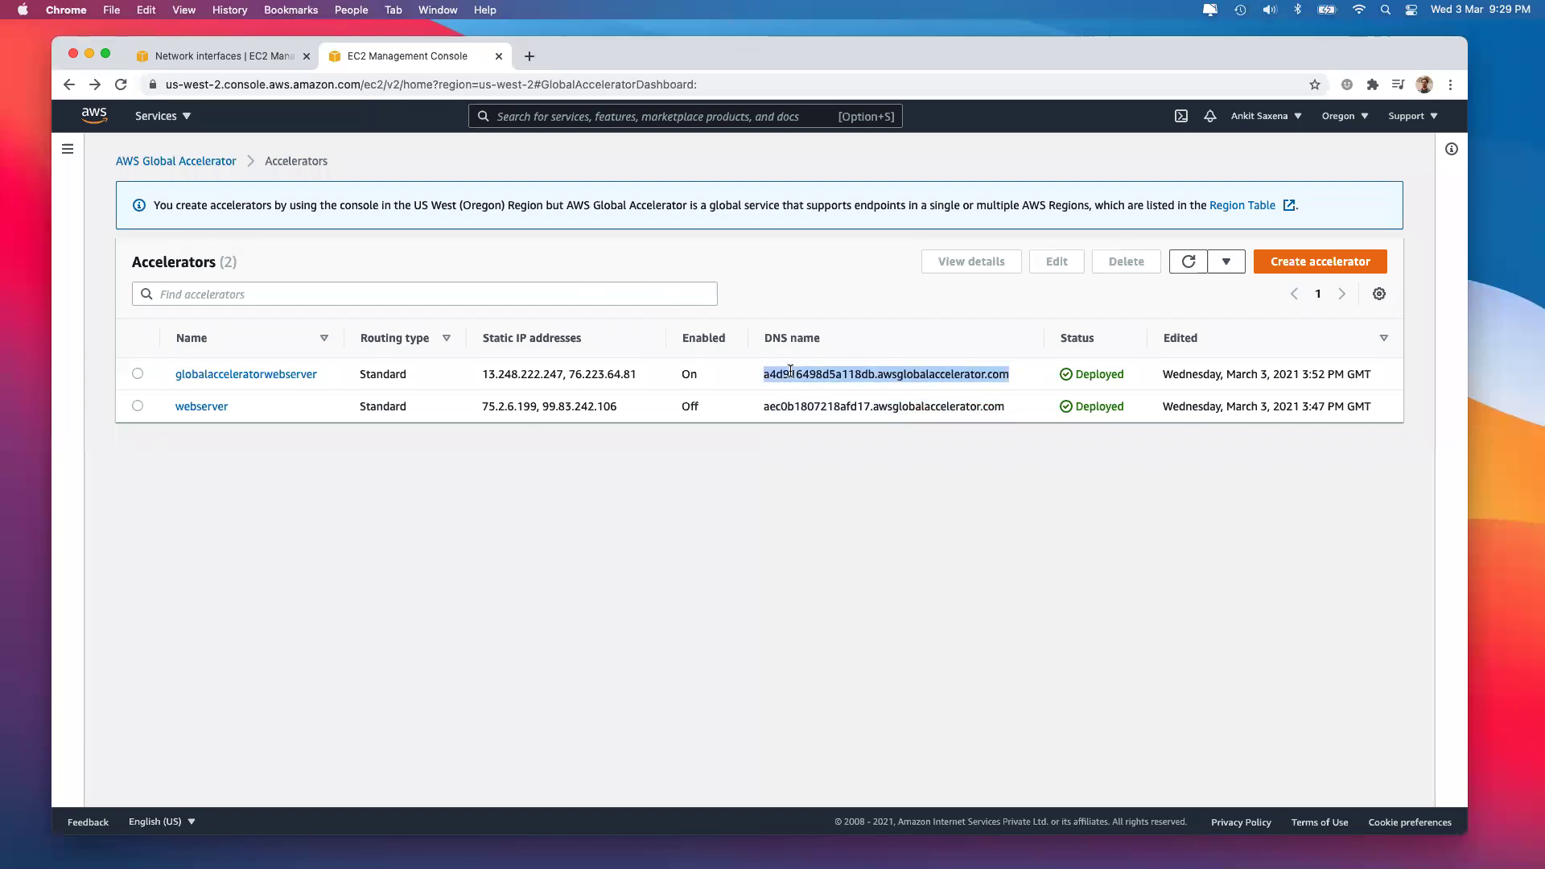
left_click(529, 54)
key("super+v")
key("Return")
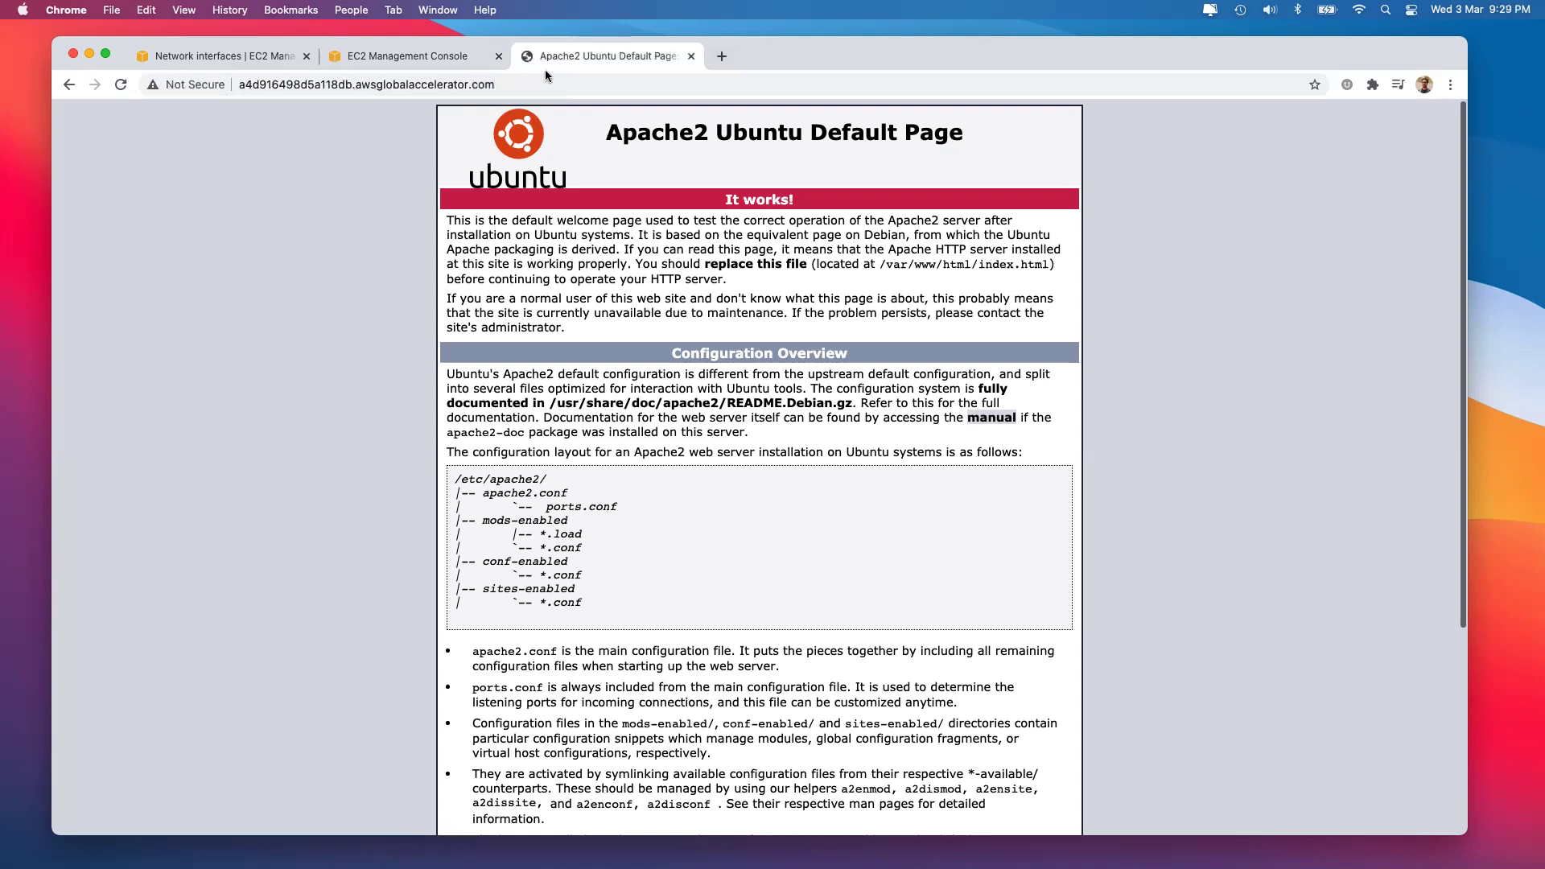
left_click(691, 56)
left_click(530, 56)
key("super+v")
key("Return")
left_click(690, 56)
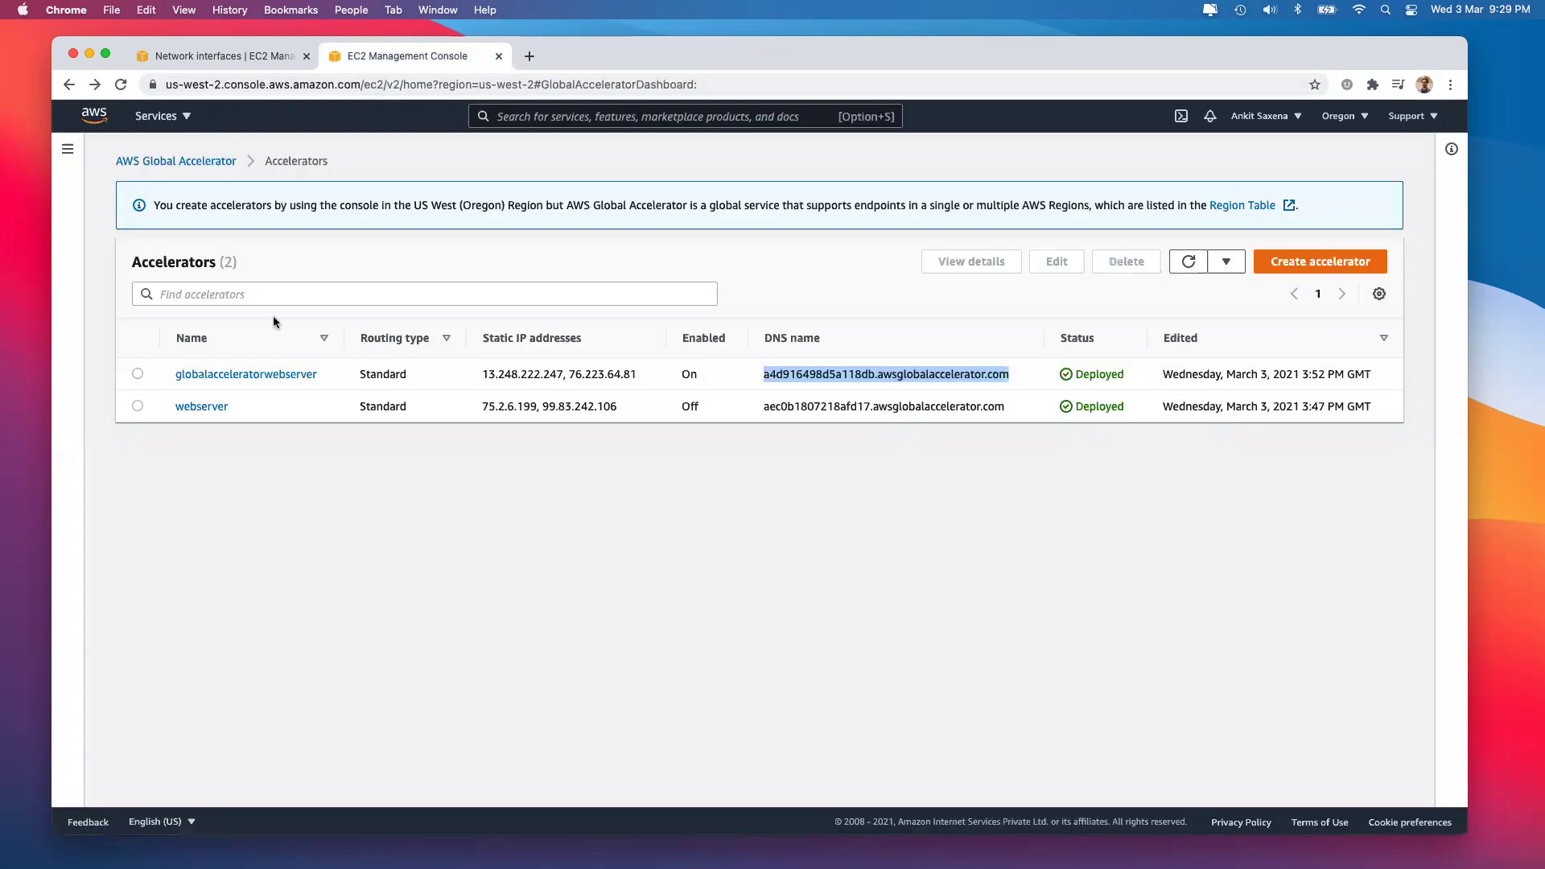
Delete the disabled webserver accelerator, entering "delete" as the confirmation text.
left_click(137, 407)
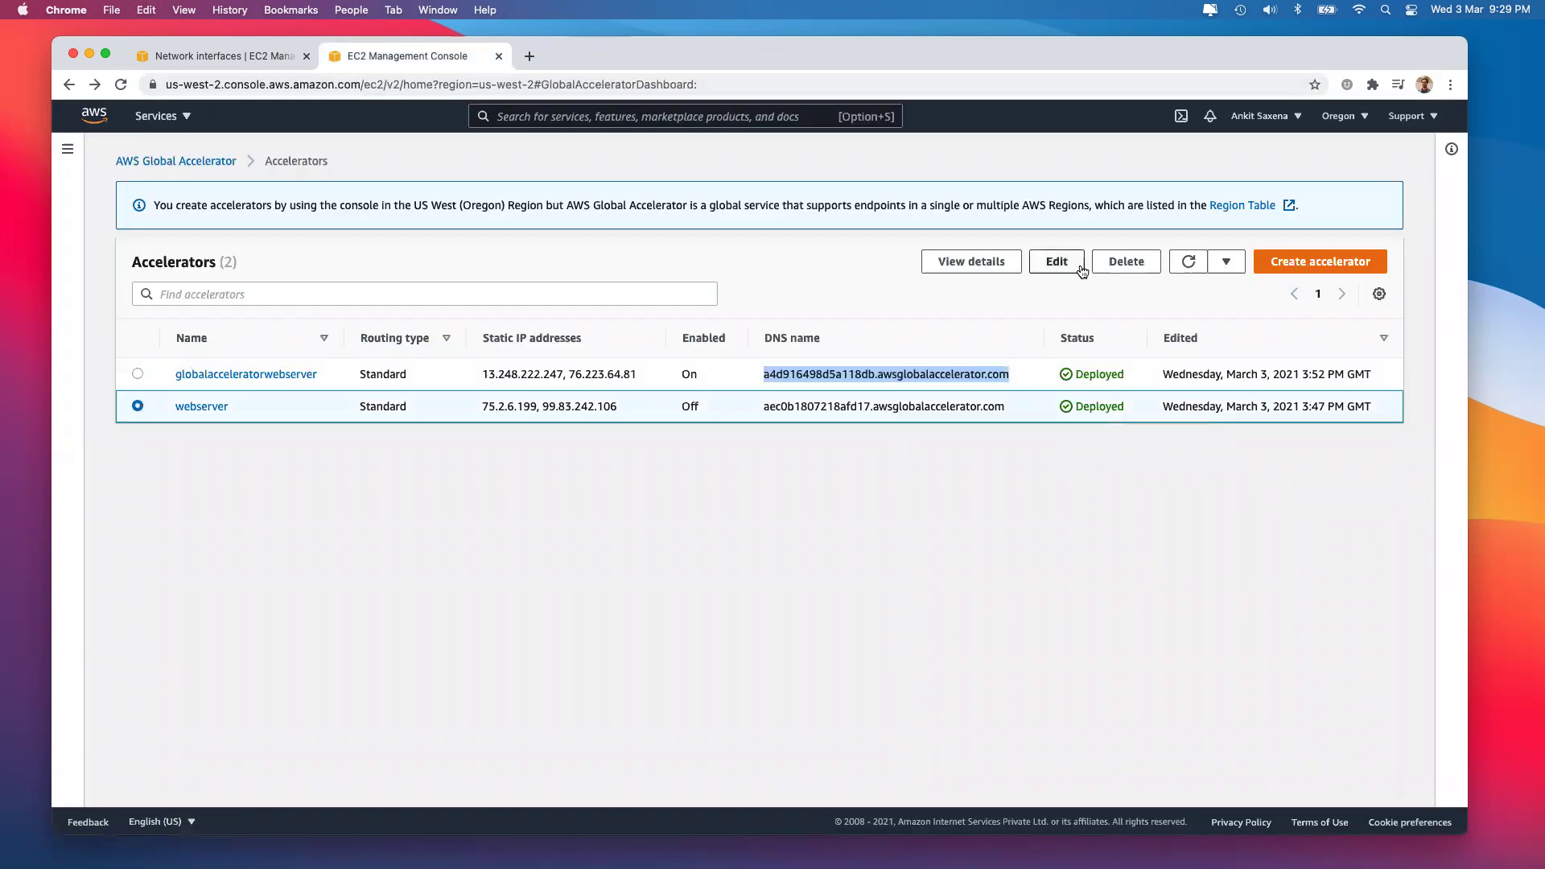
left_click(1115, 267)
left_click(616, 555)
type("delete")
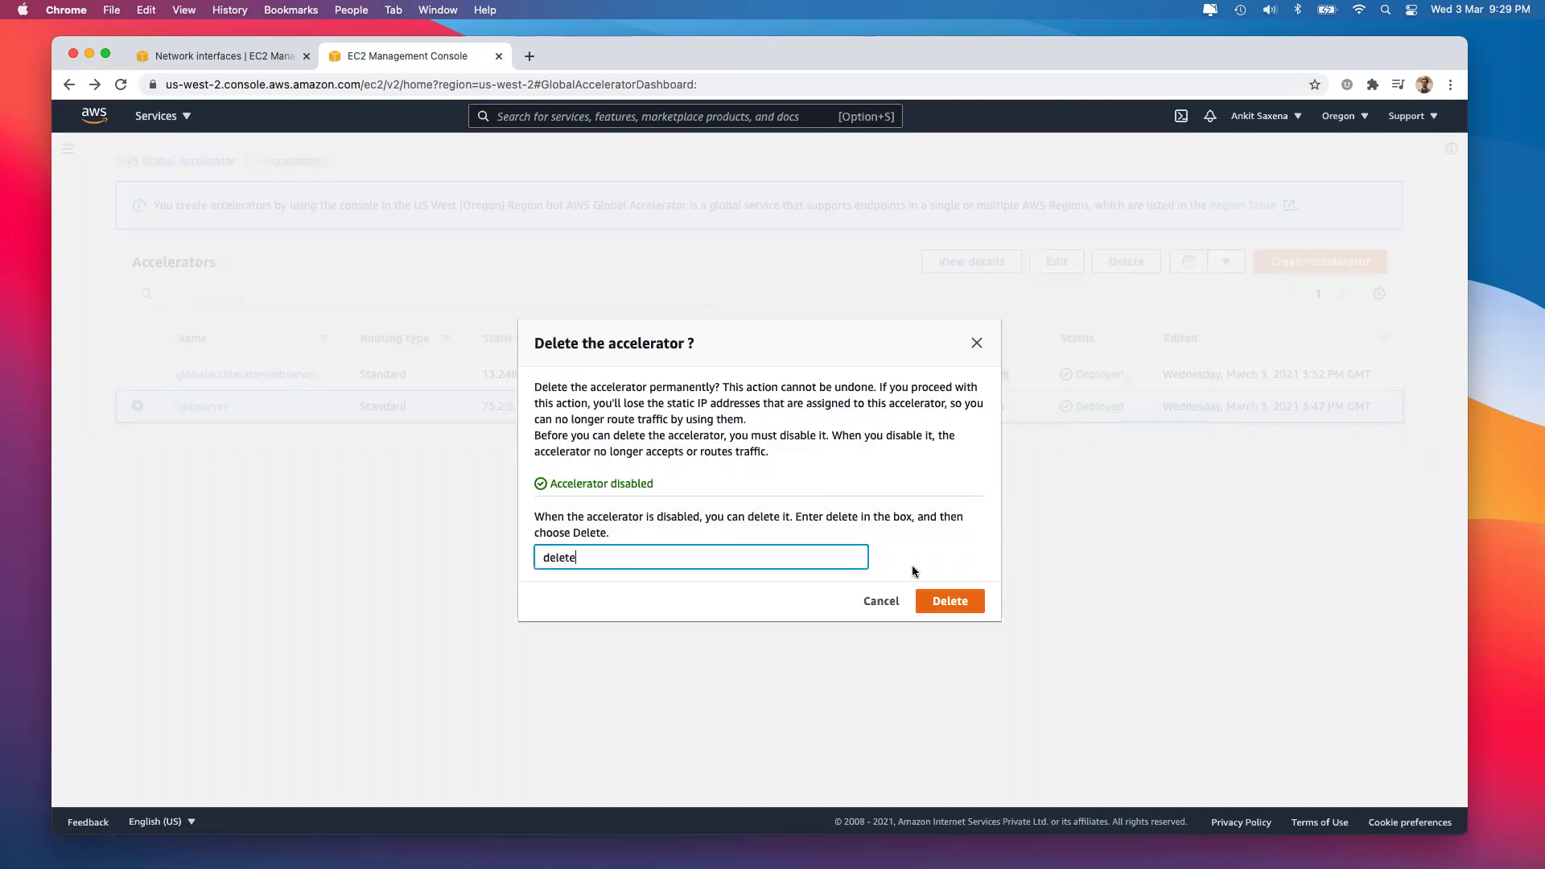
left_click(950, 601)
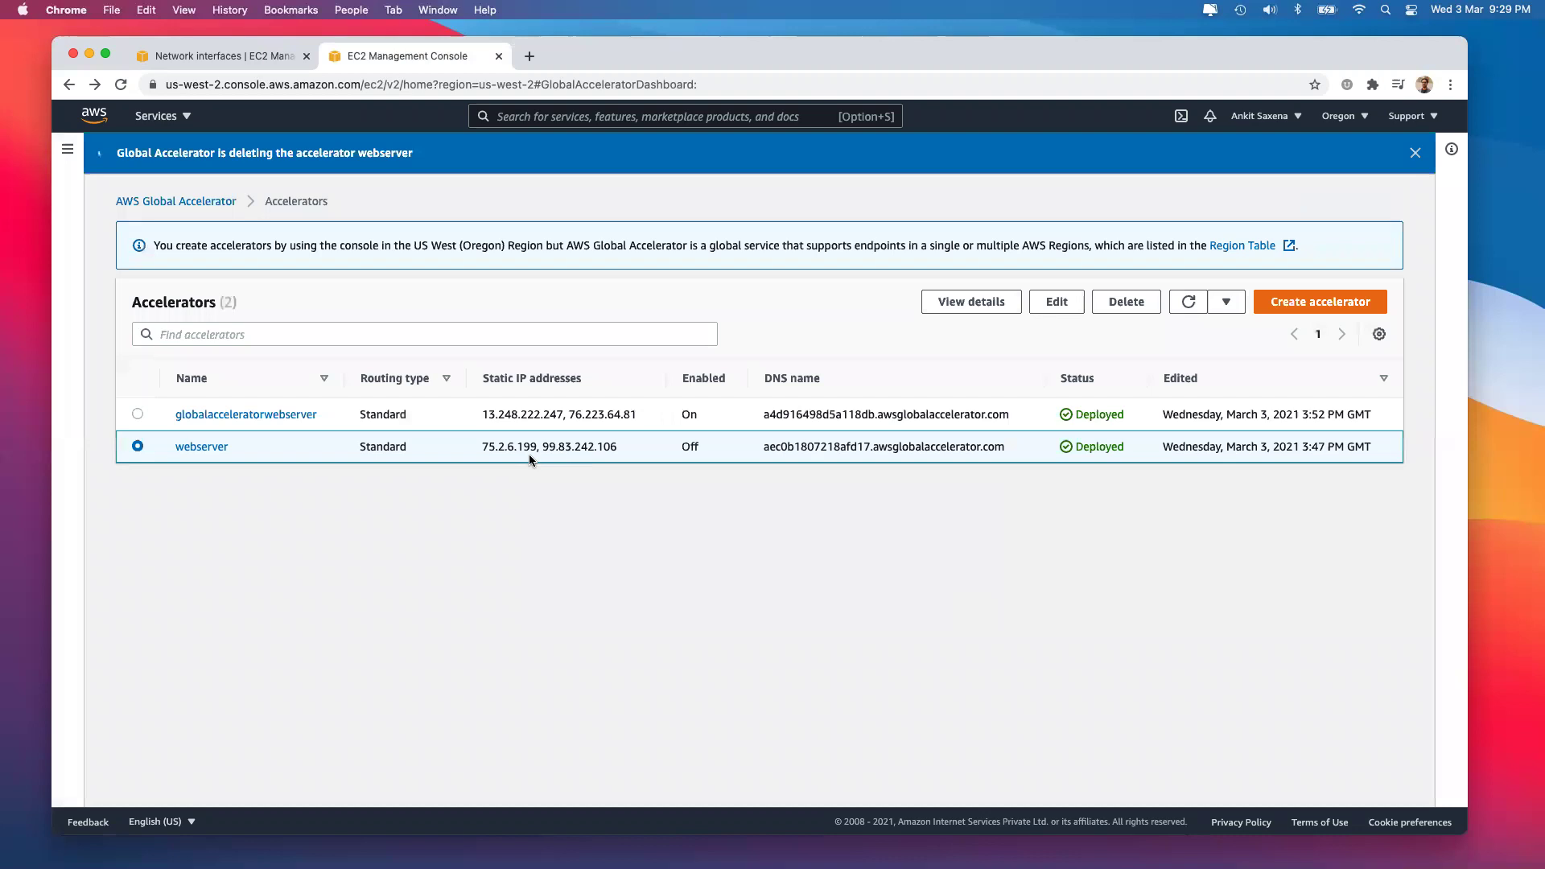
Refresh the accelerators list and disable the globalacceleratorwebserver accelerator as the first part of deleting it.
left_click(1188, 303)
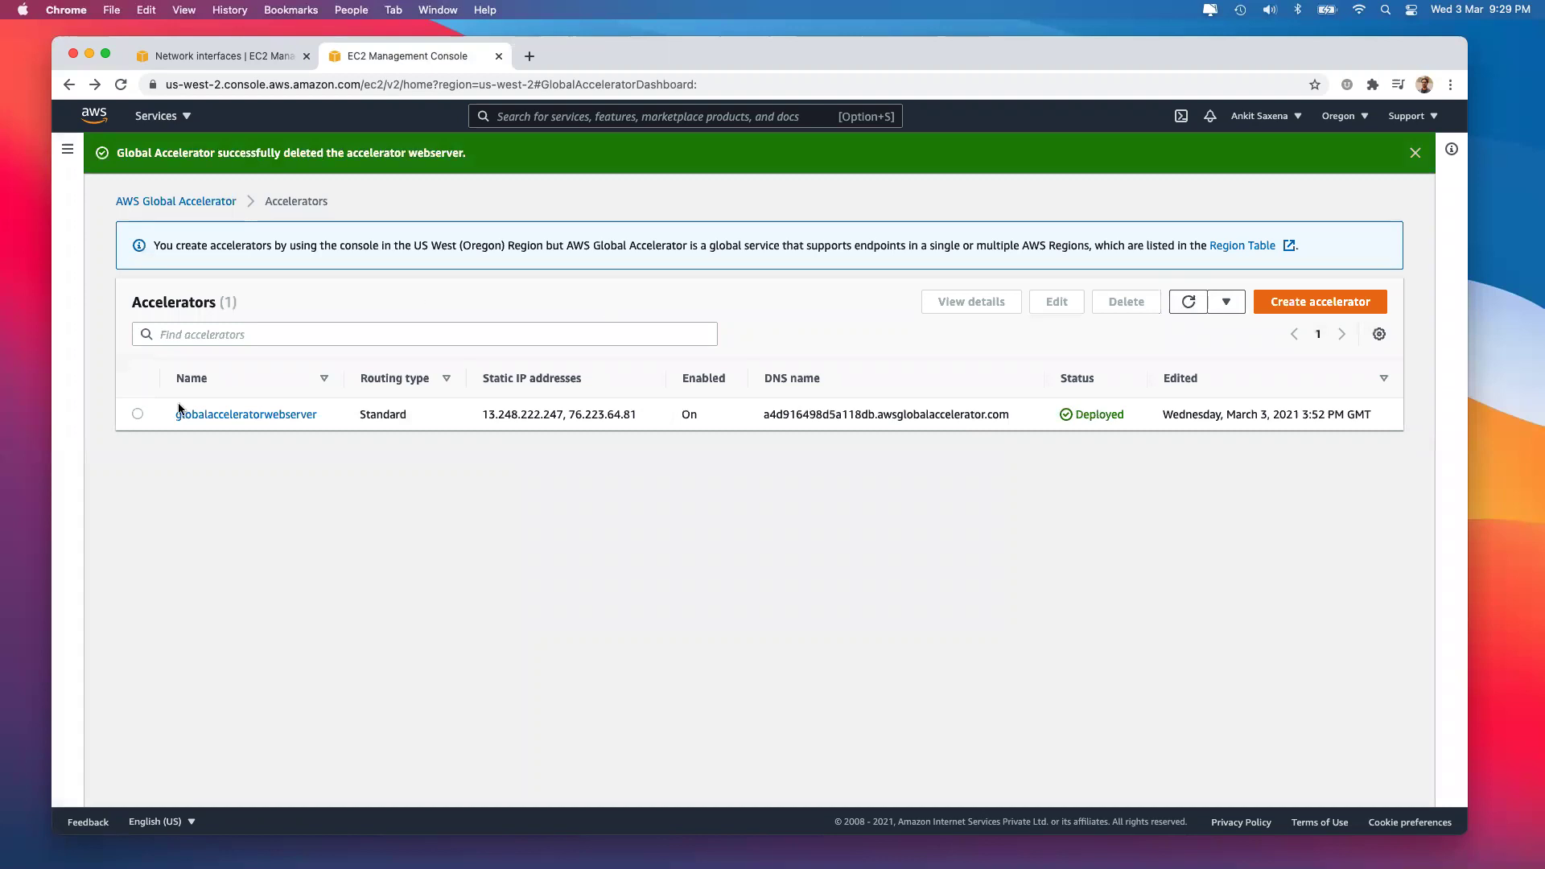
left_click(138, 414)
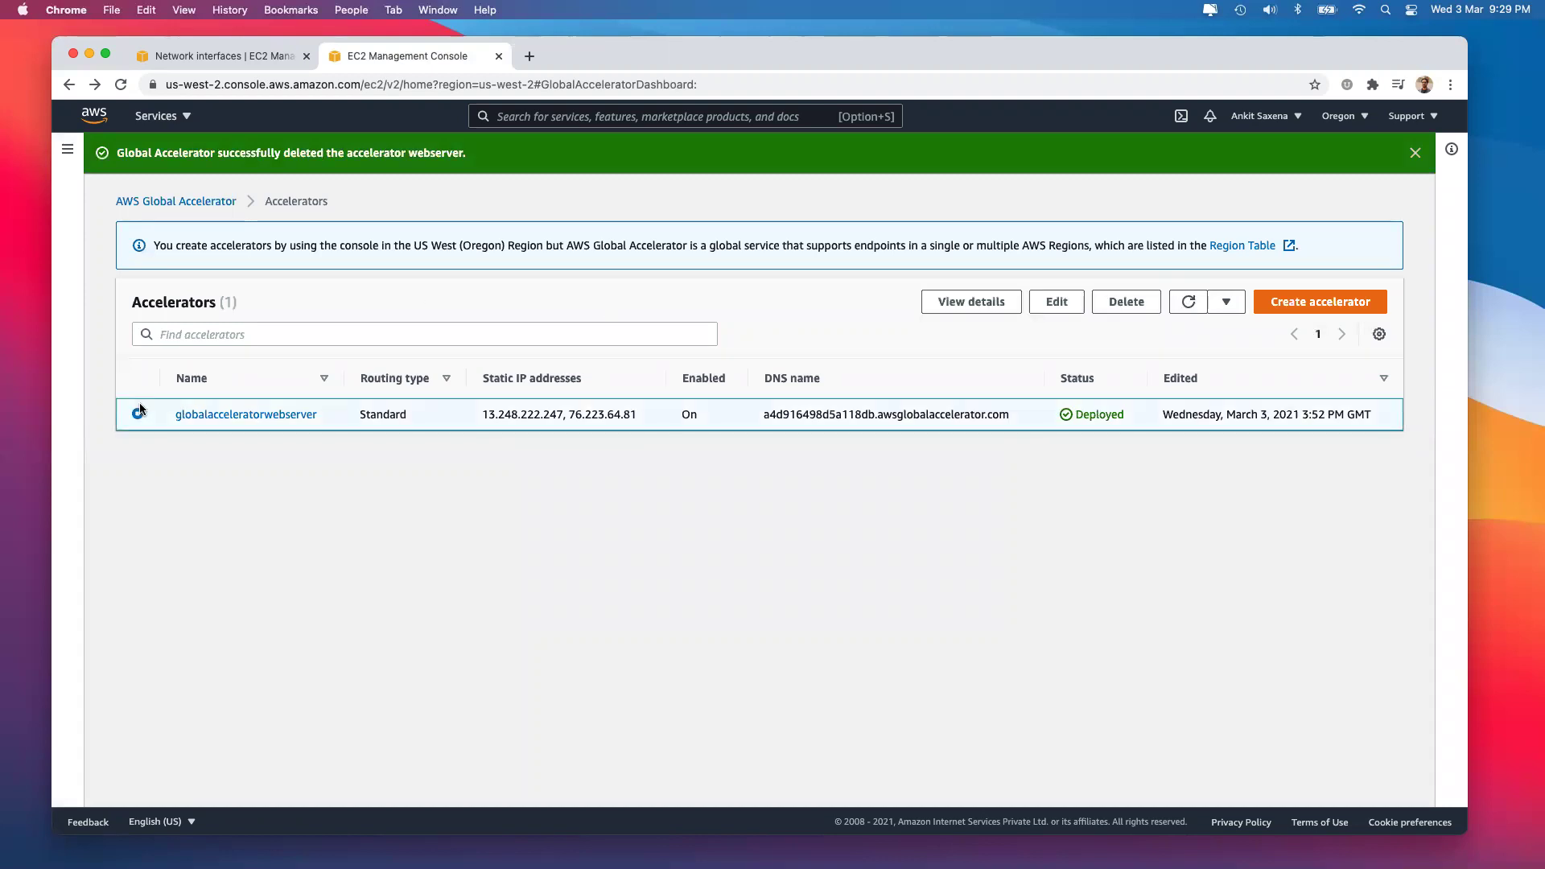
left_click(1125, 300)
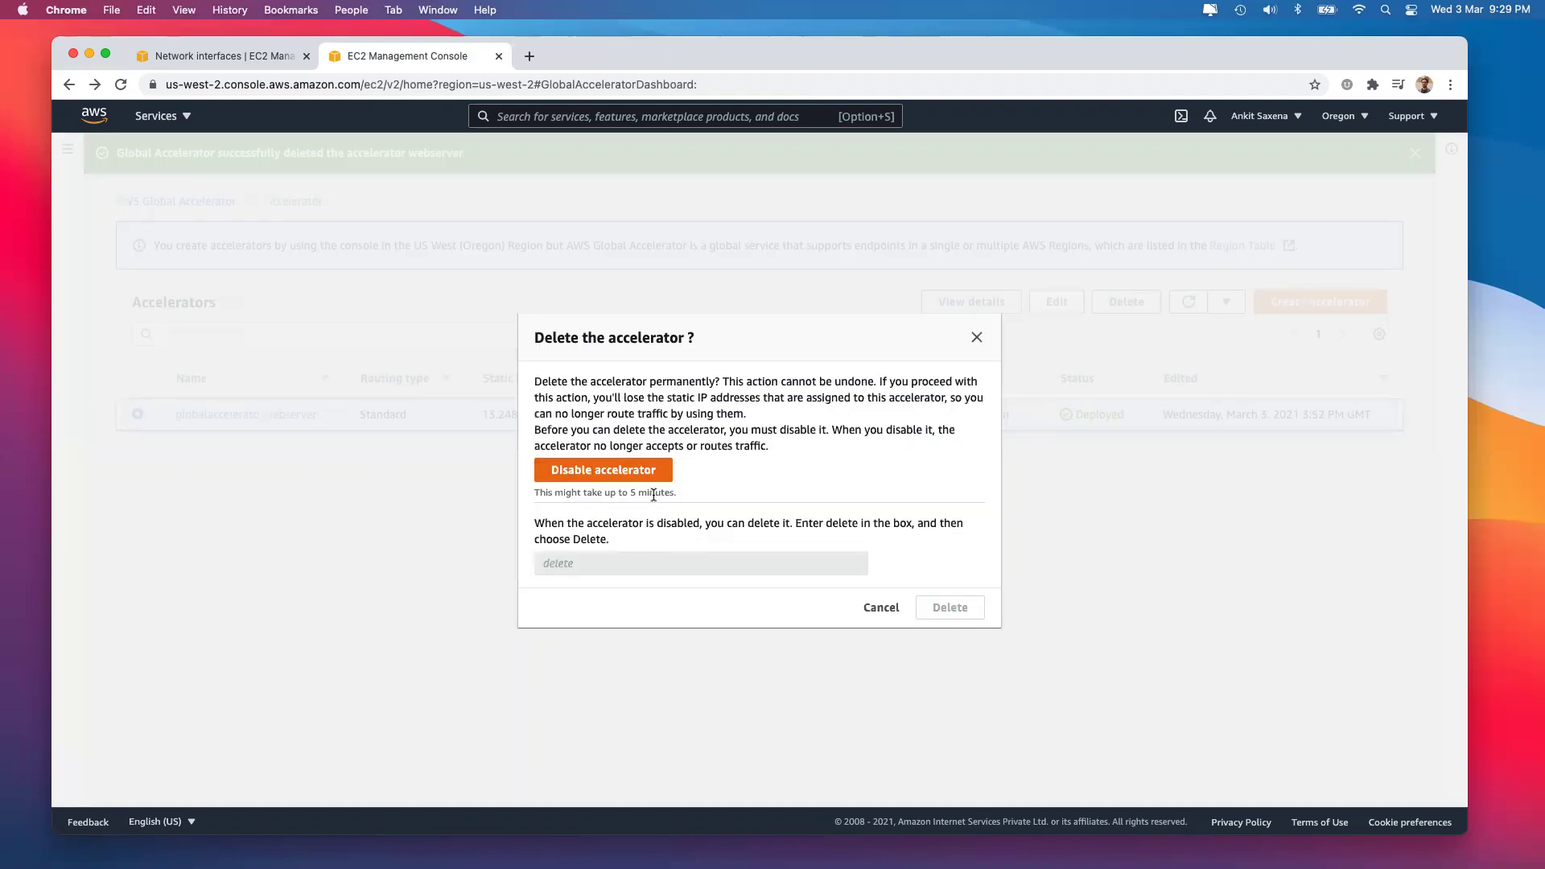
left_click(635, 472)
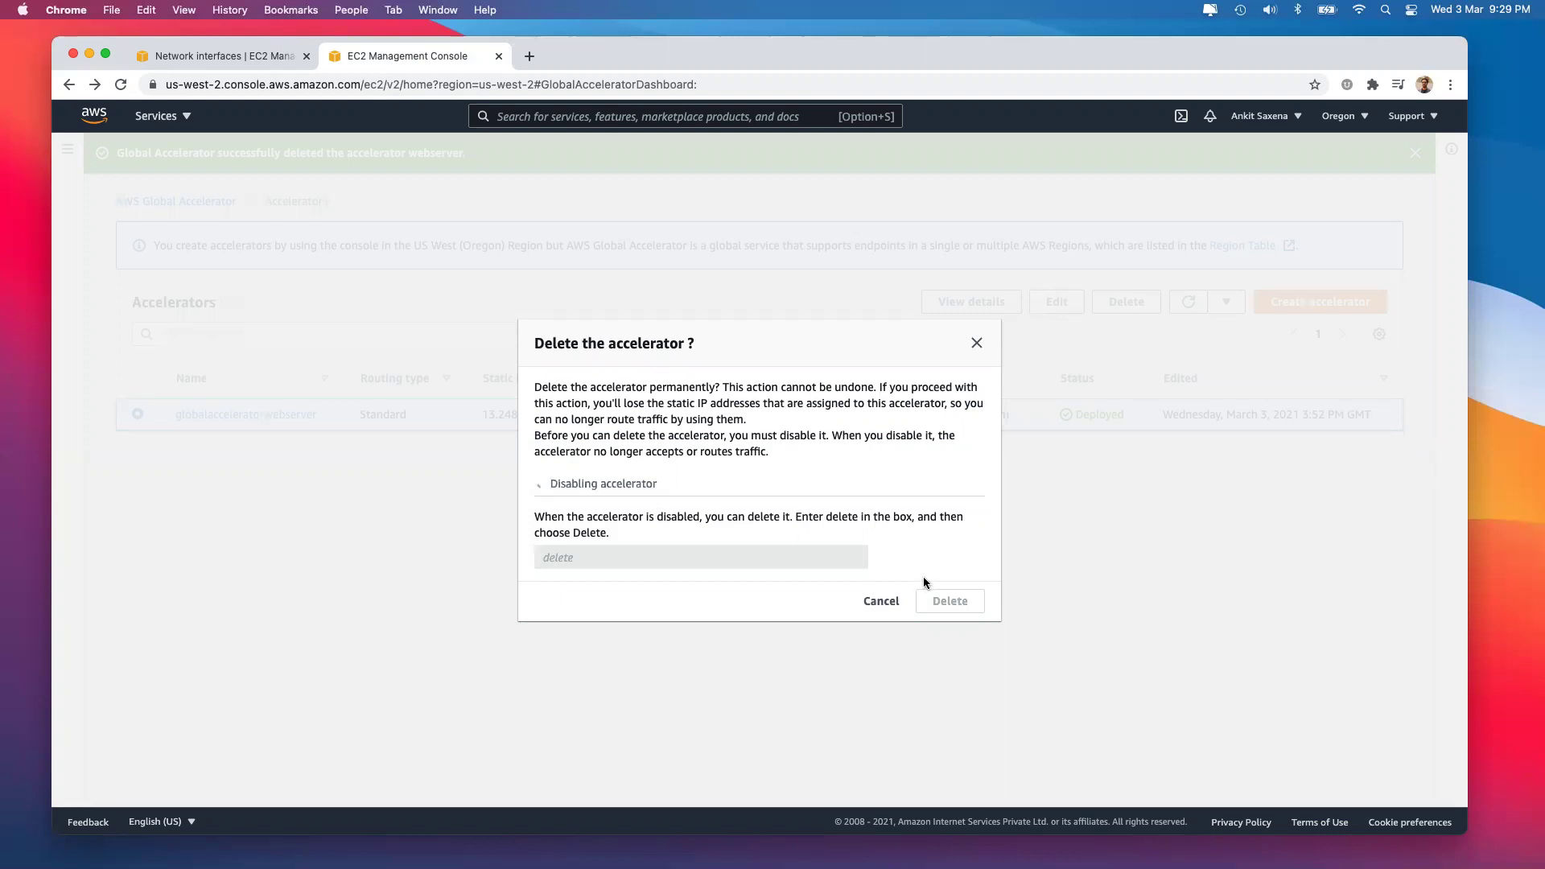
Reload the EC2 network interfaces page to check for Global Accelerator interfaces, and look in on the accelerator's disabling progress.
left_click(190, 54)
scroll(556, 273, "left", 5)
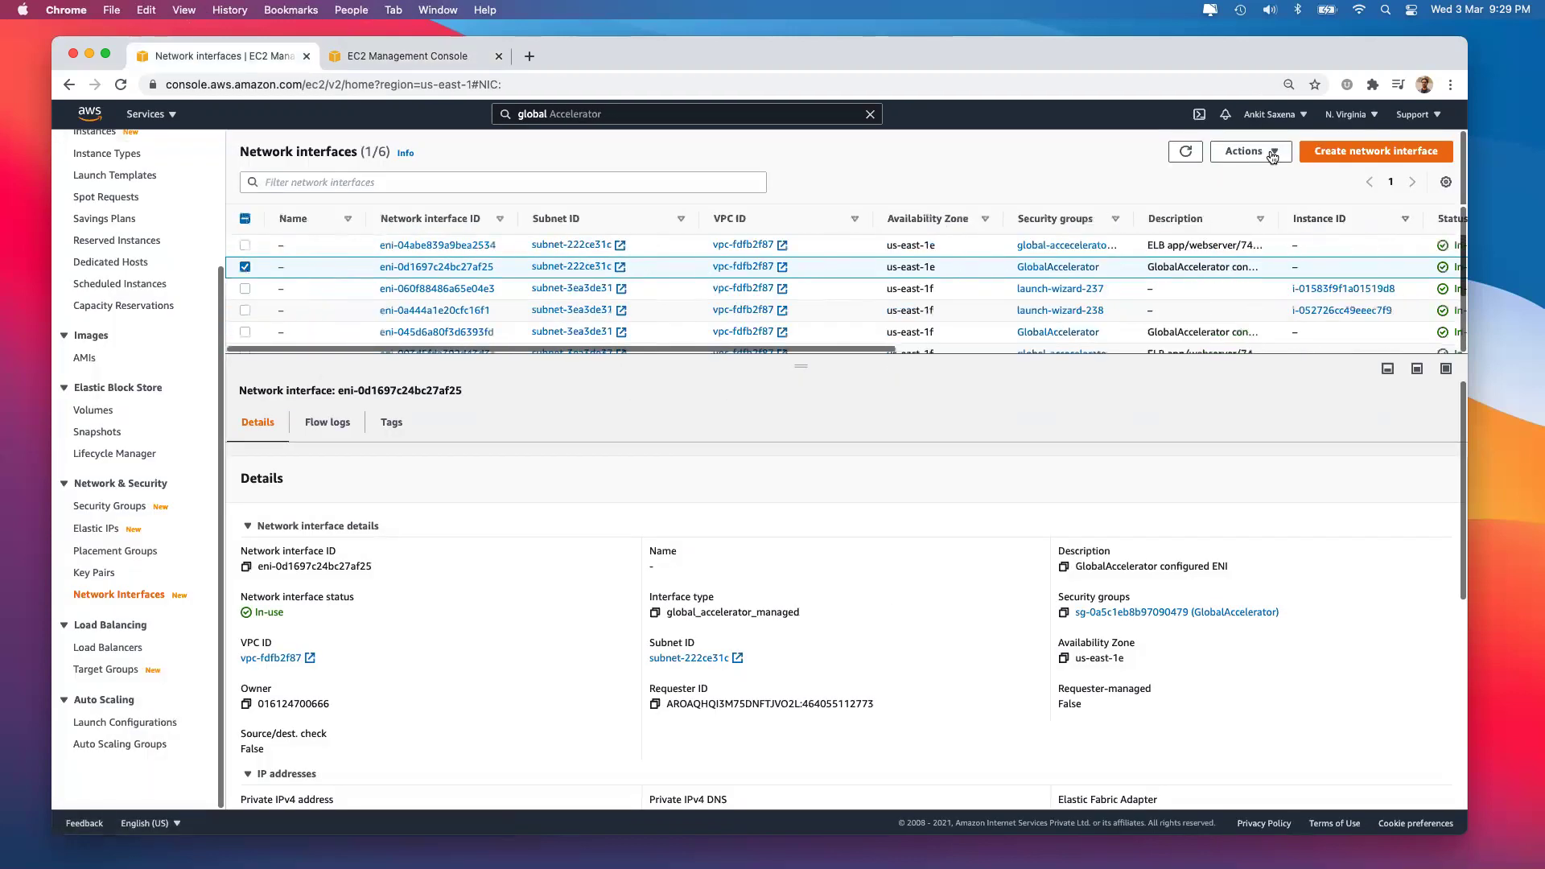
left_click(1180, 151)
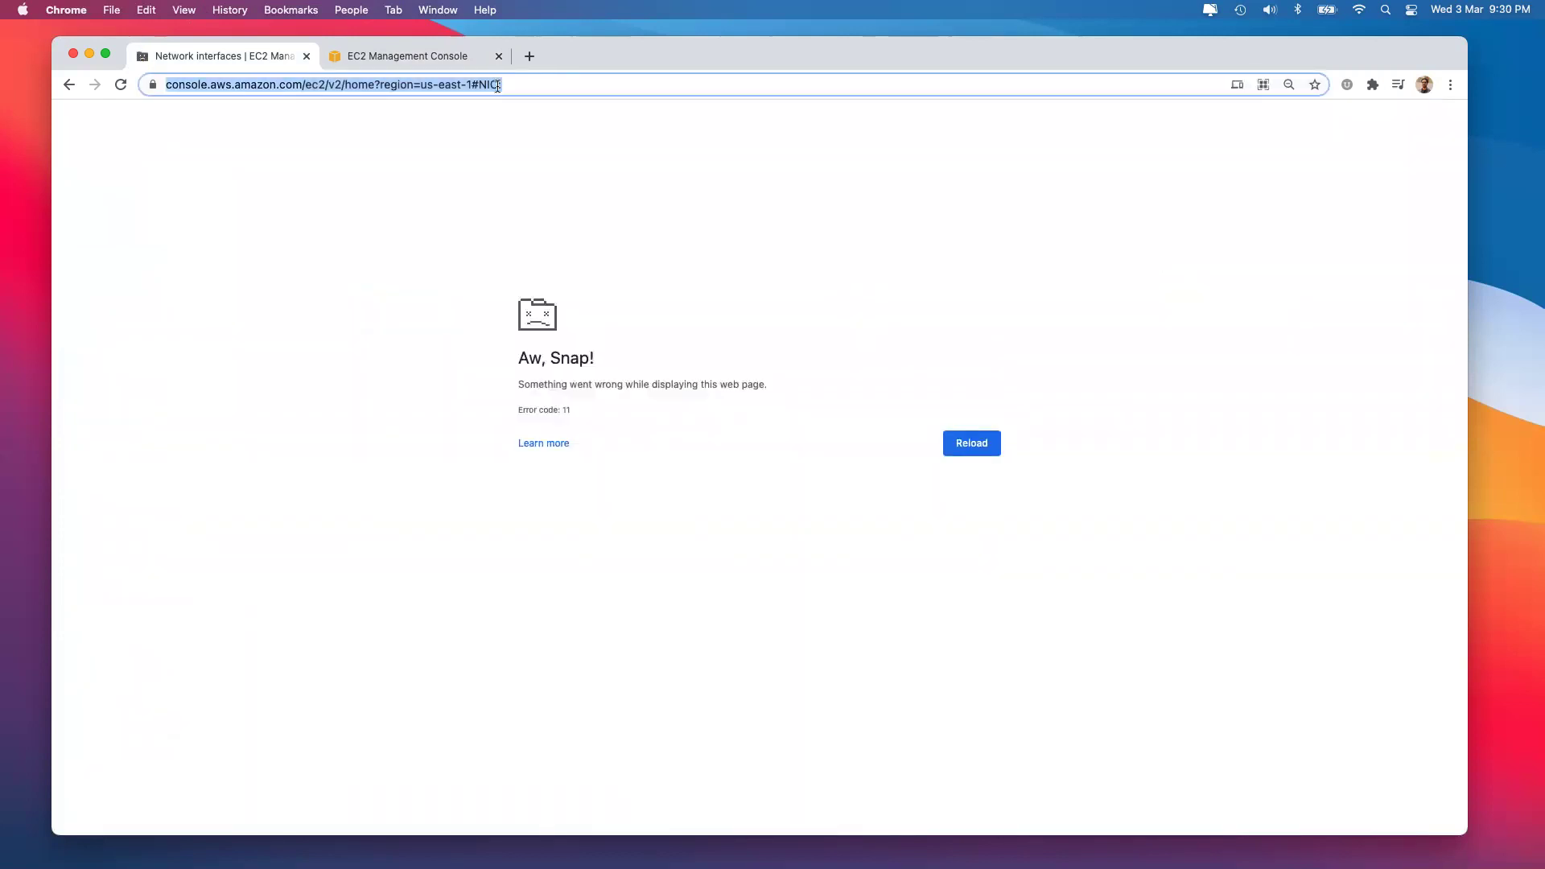
left_click(953, 442)
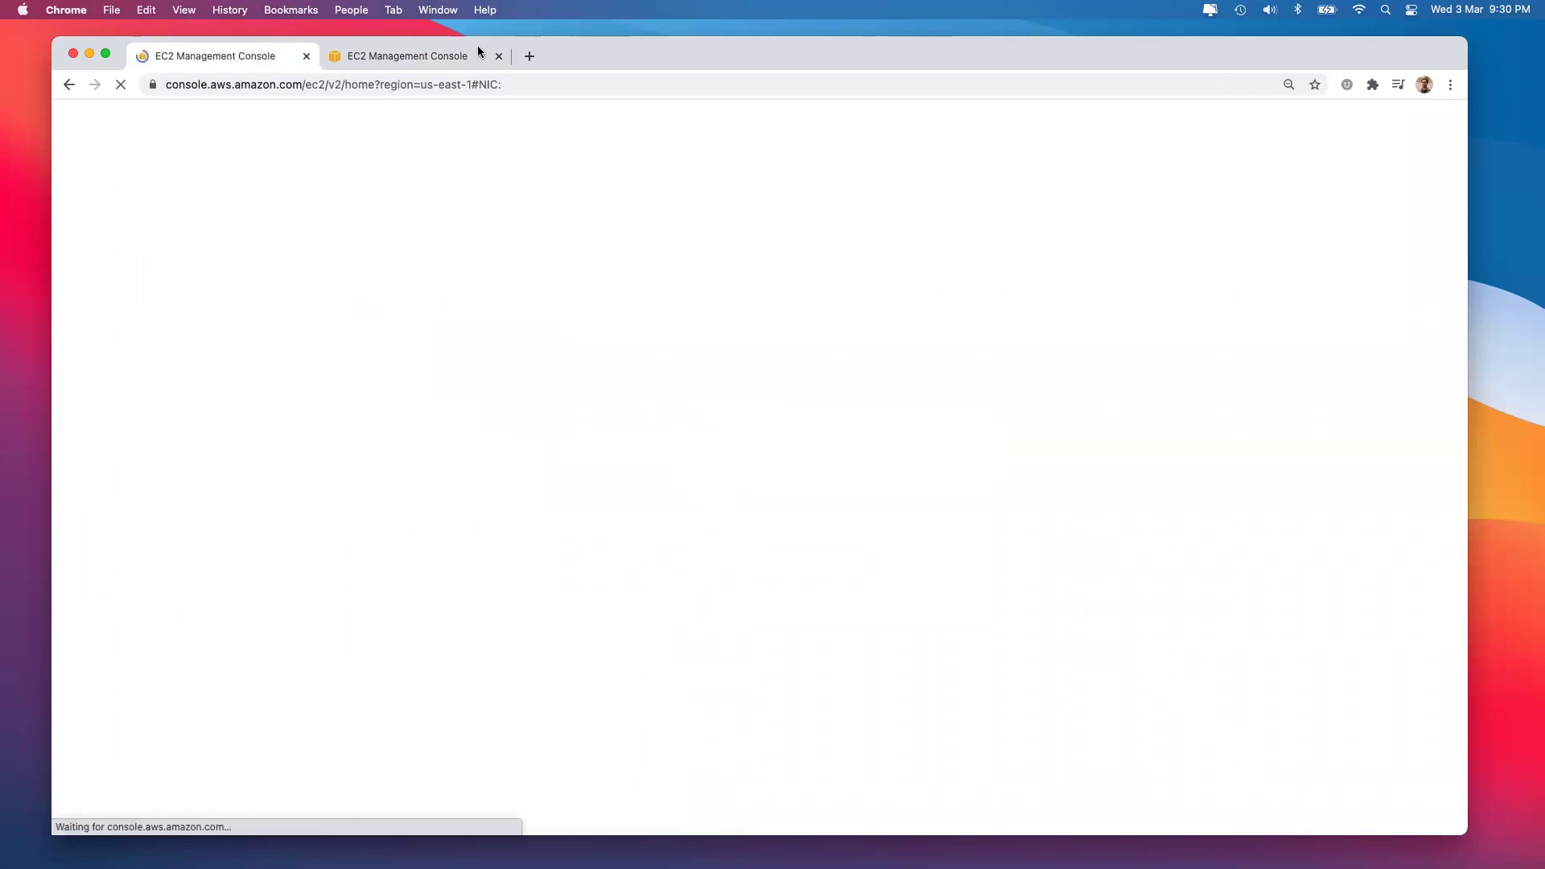
left_click(432, 55)
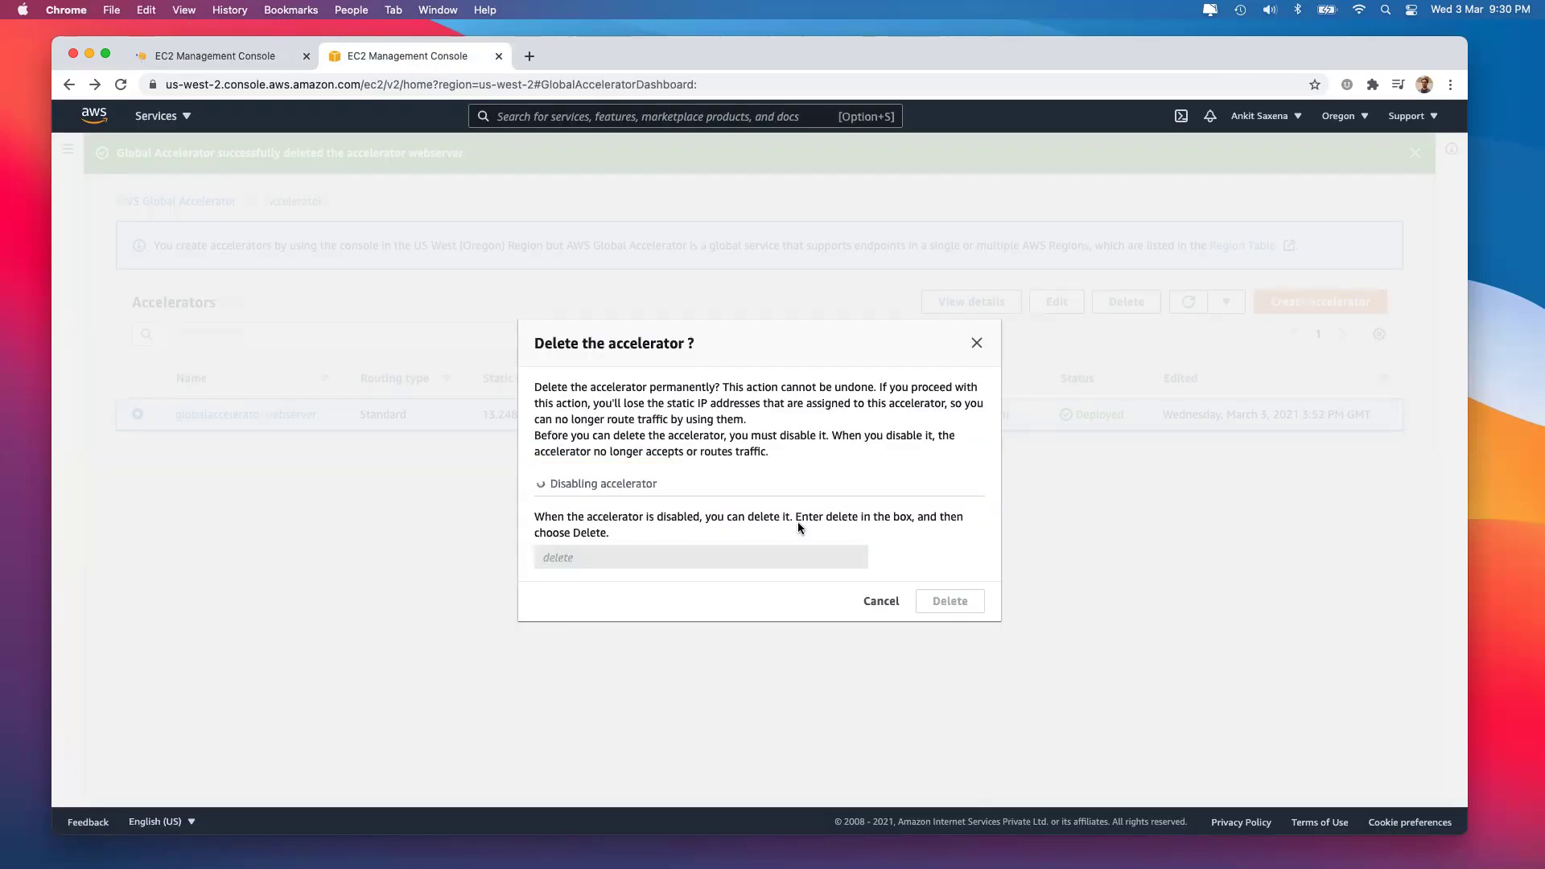
left_click(226, 53)
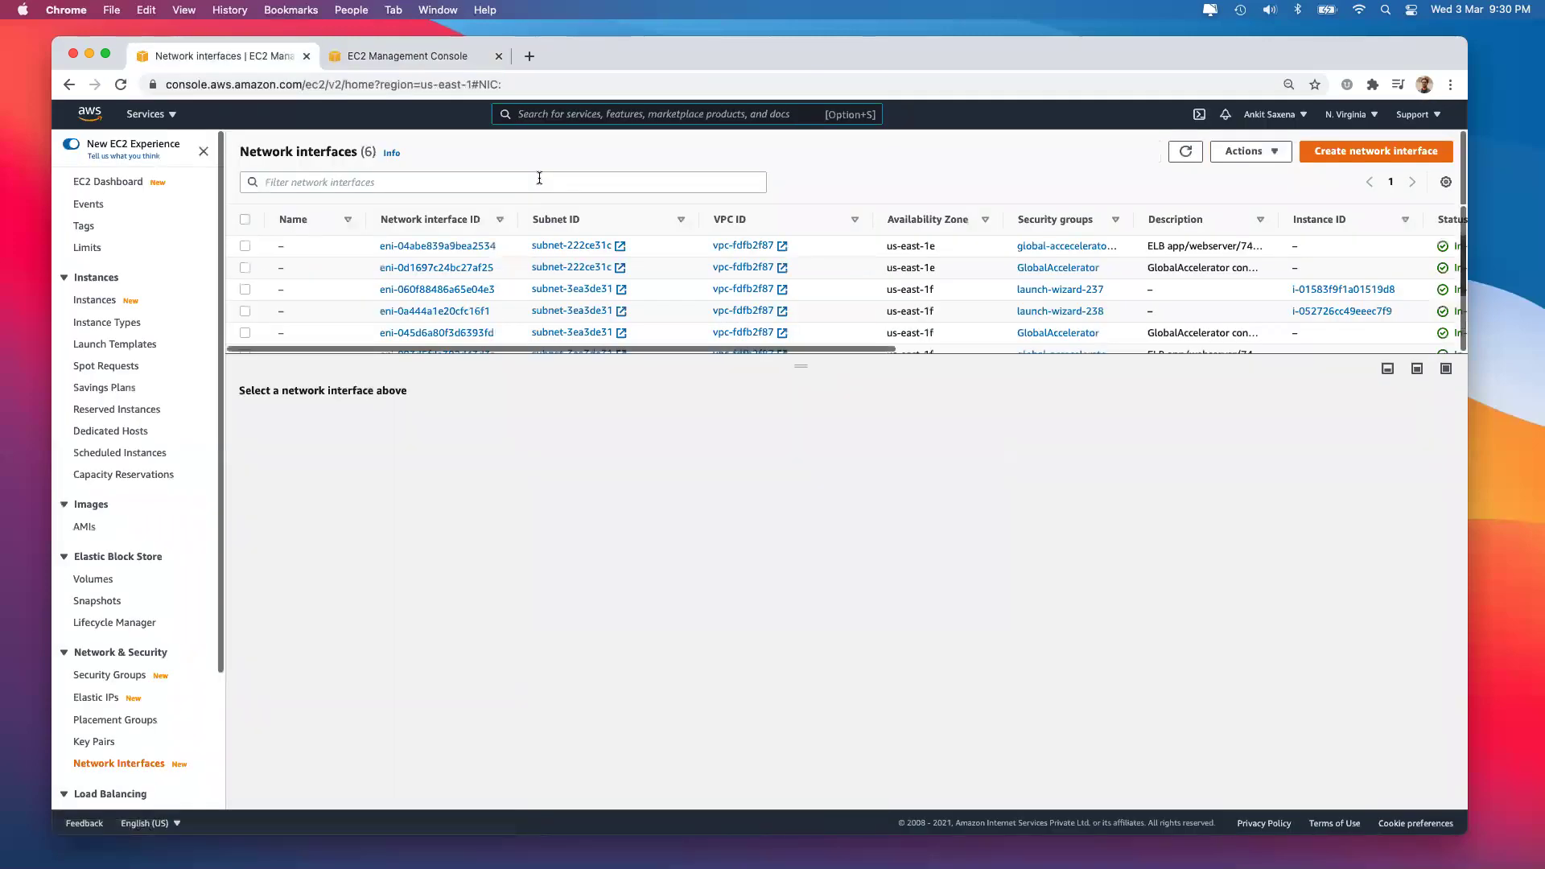
left_click(395, 55)
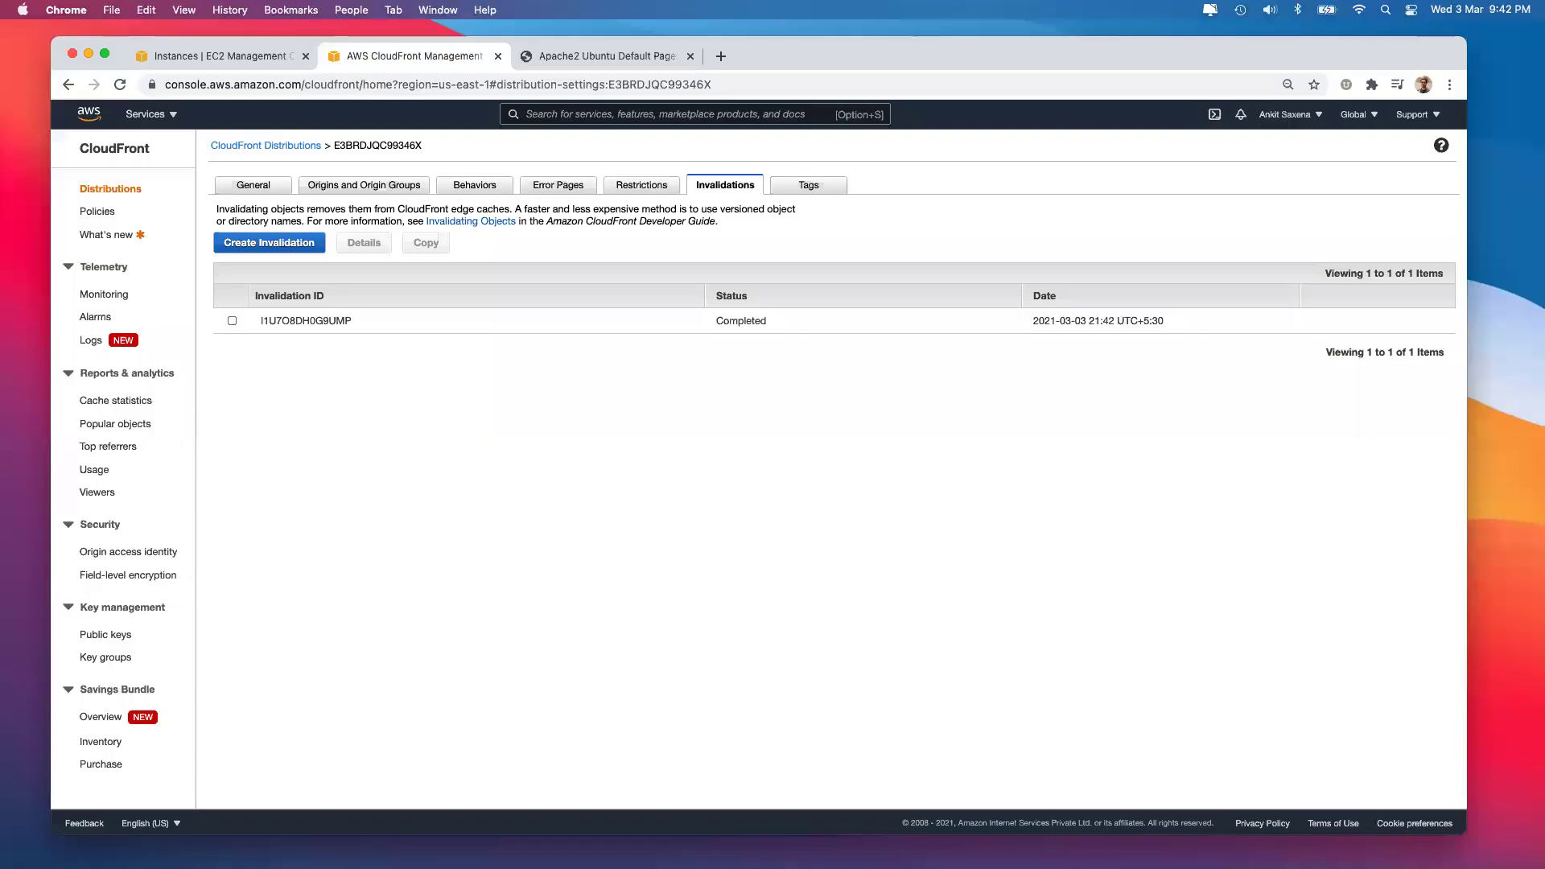
Check the CloudFront distribution's general details and its invalidations, and reload the Apache2 default page.
left_click(246, 184)
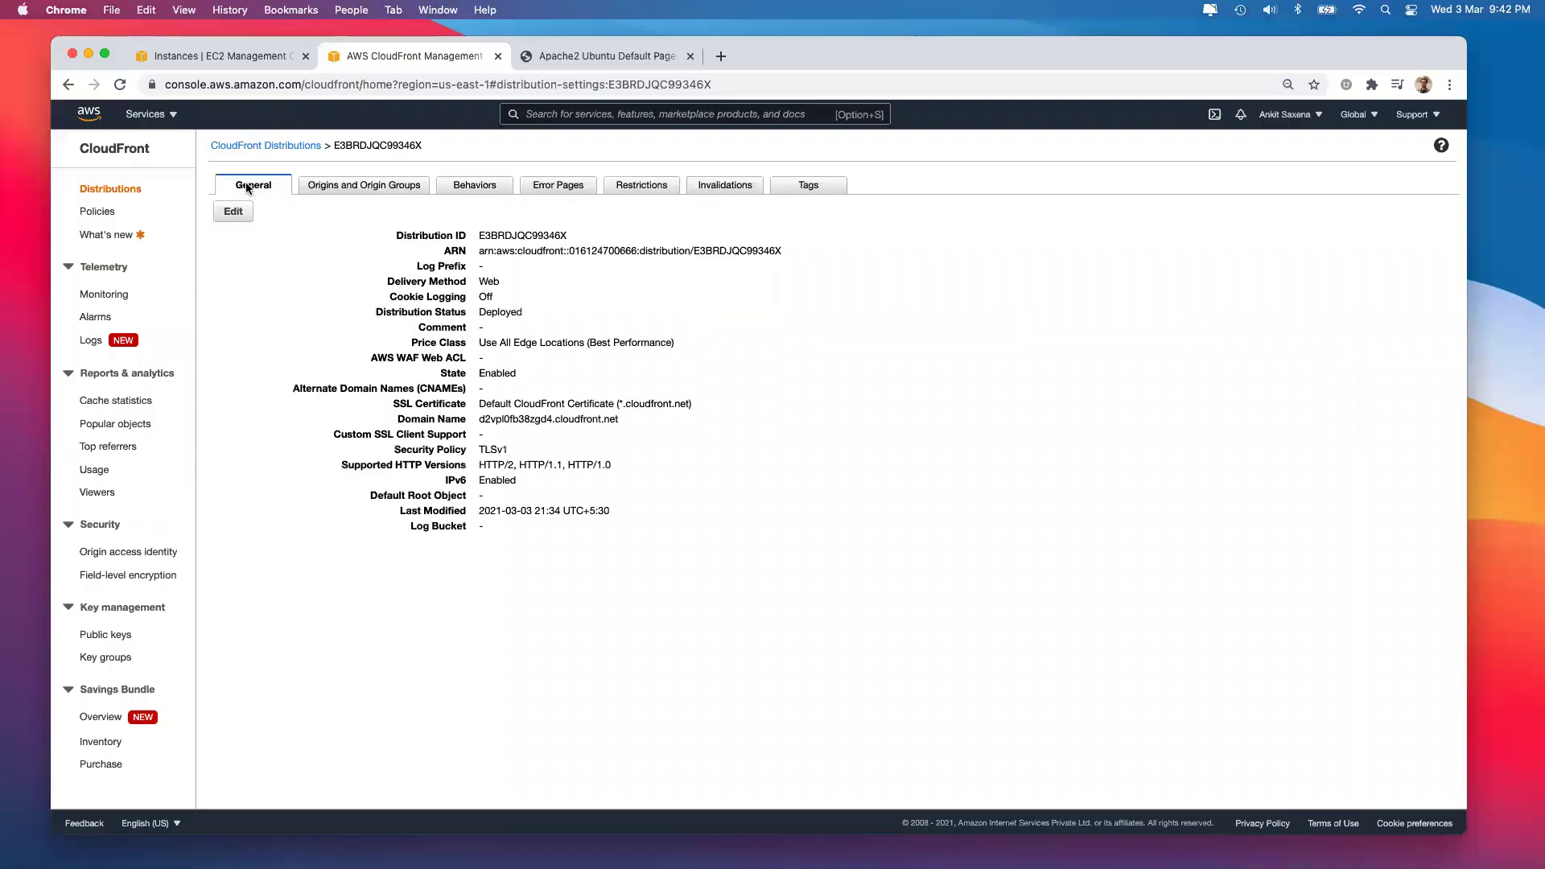
left_click(714, 188)
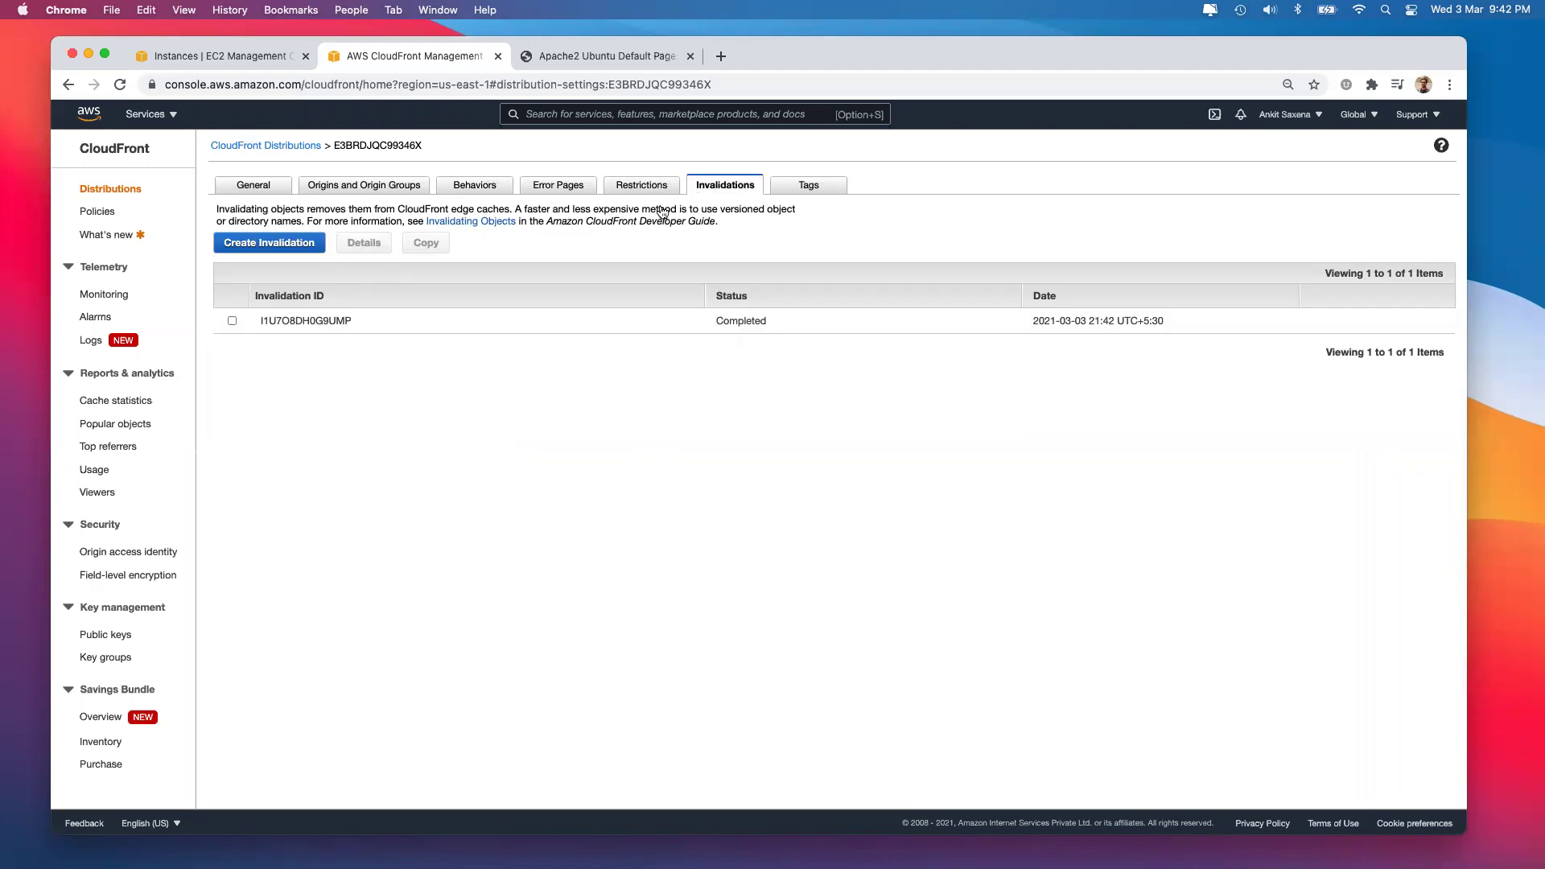
left_click(629, 53)
key("super+r")
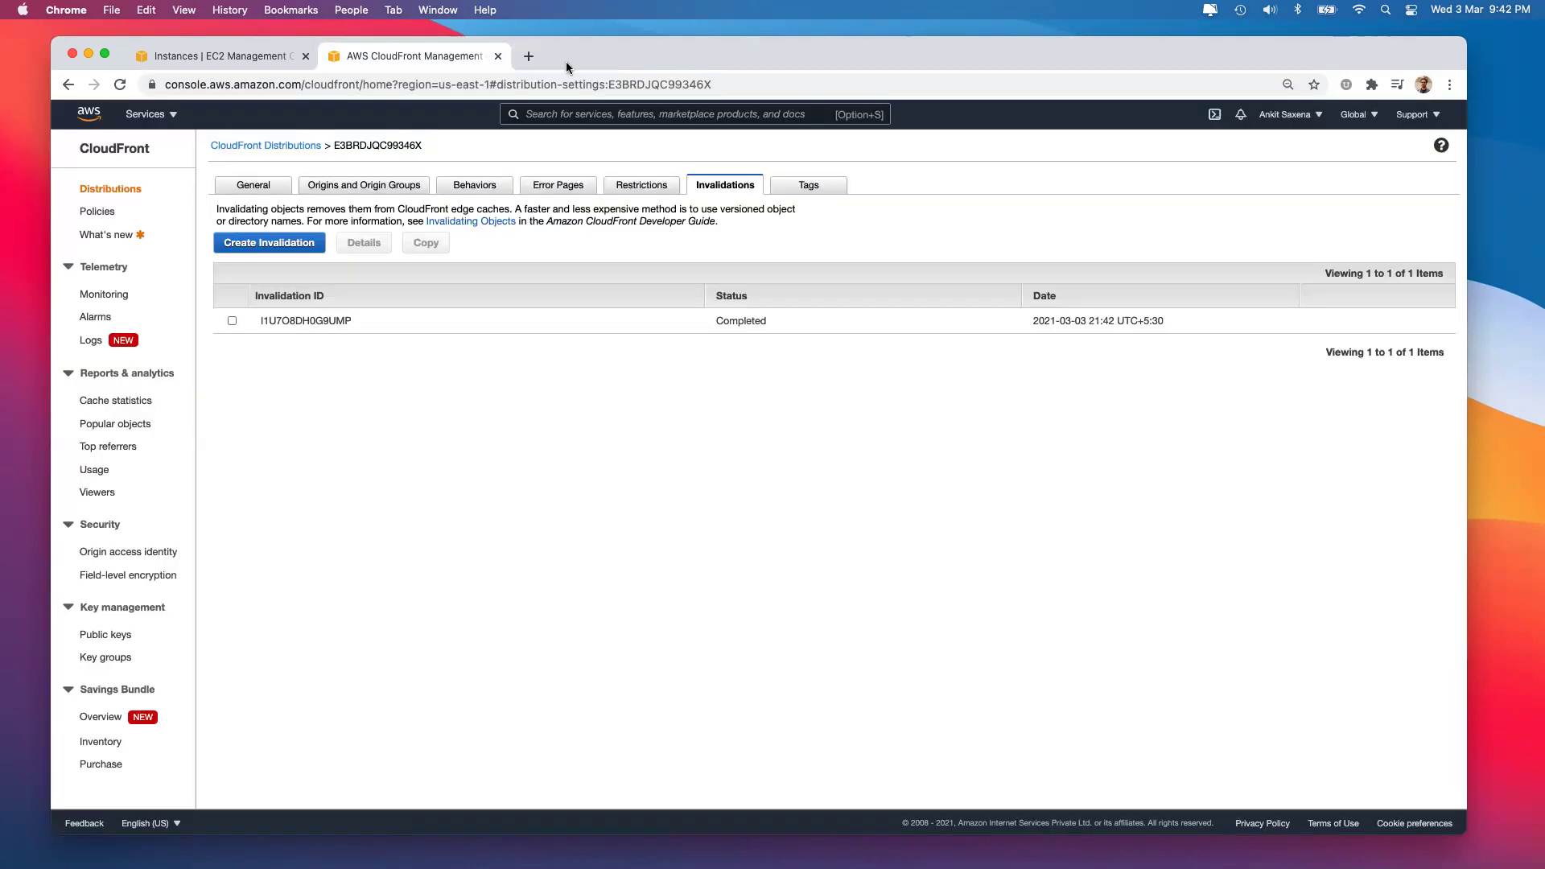
Close the Apache2 page and CloudFront tabs, and open CloudFront from the EC2 console by searching for "cloudfront".
left_click(689, 55)
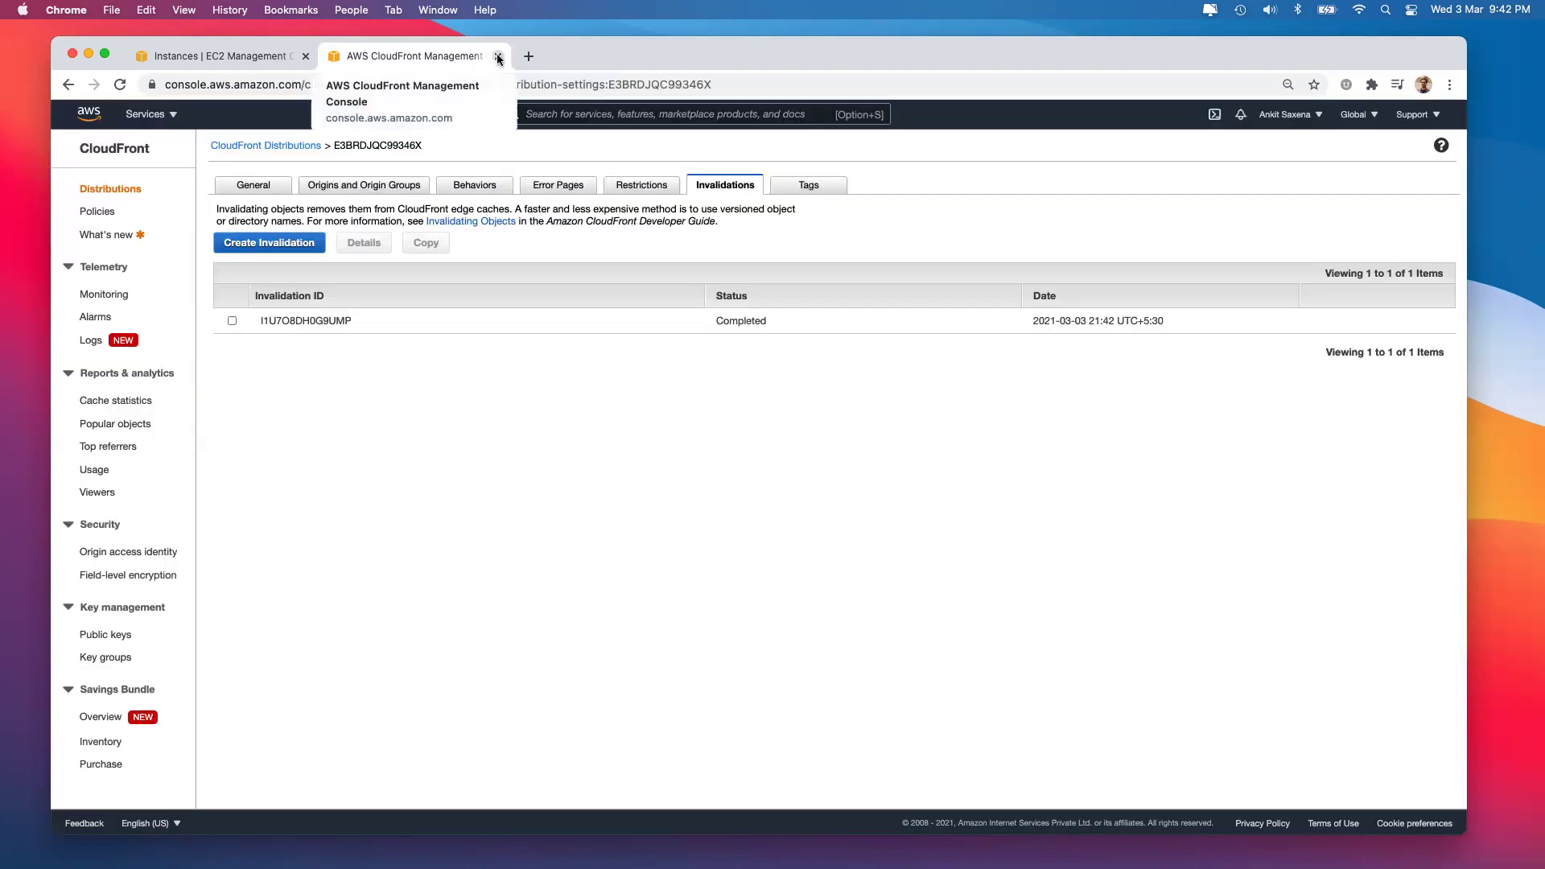
left_click(498, 56)
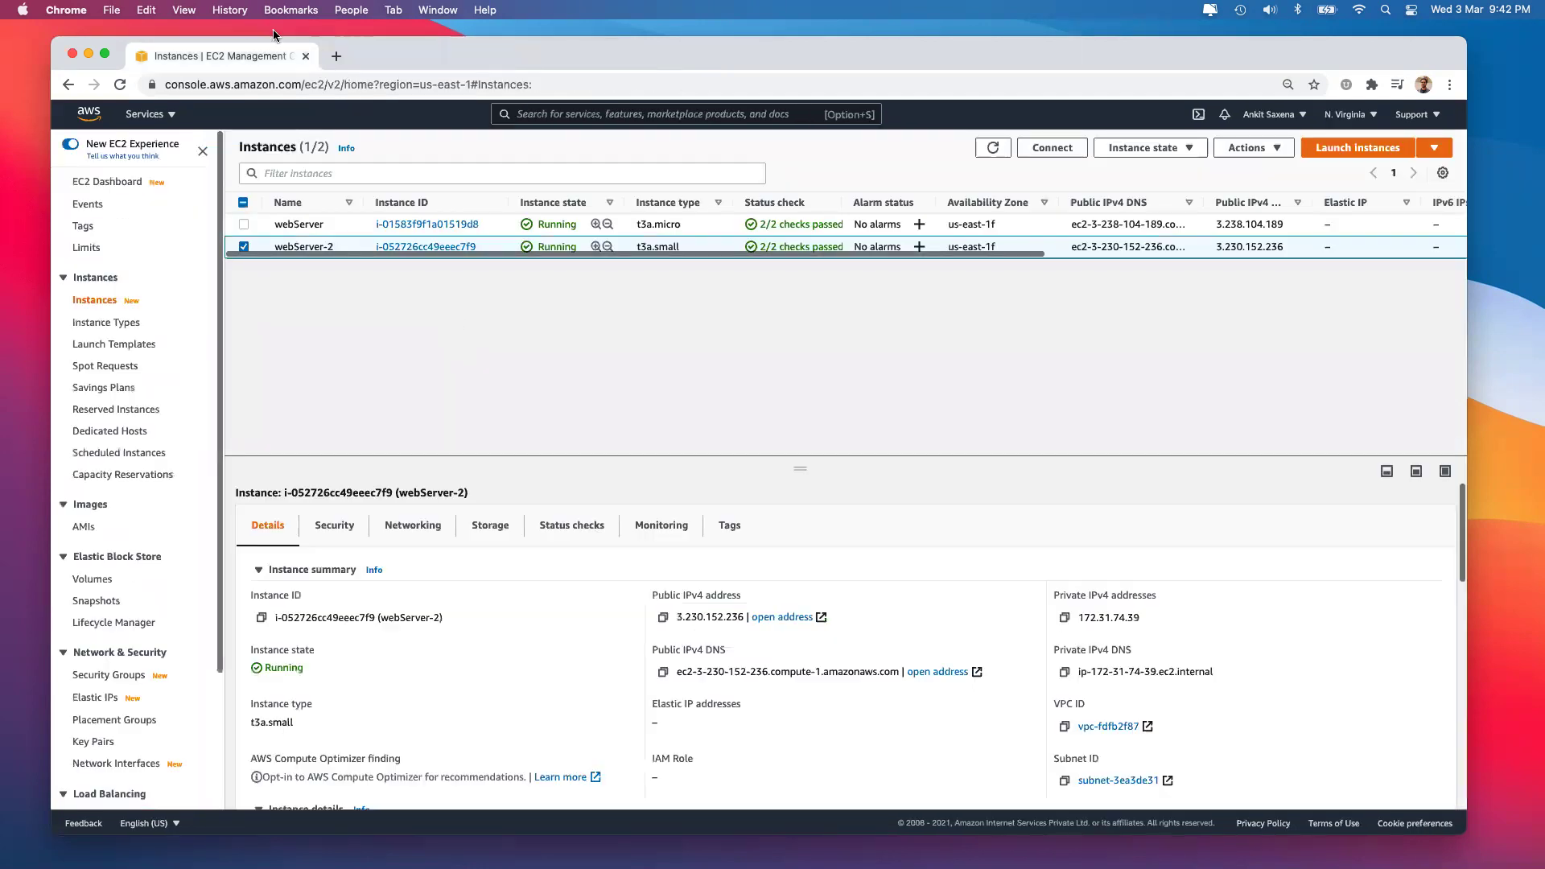
key("alt+s")
type("c")
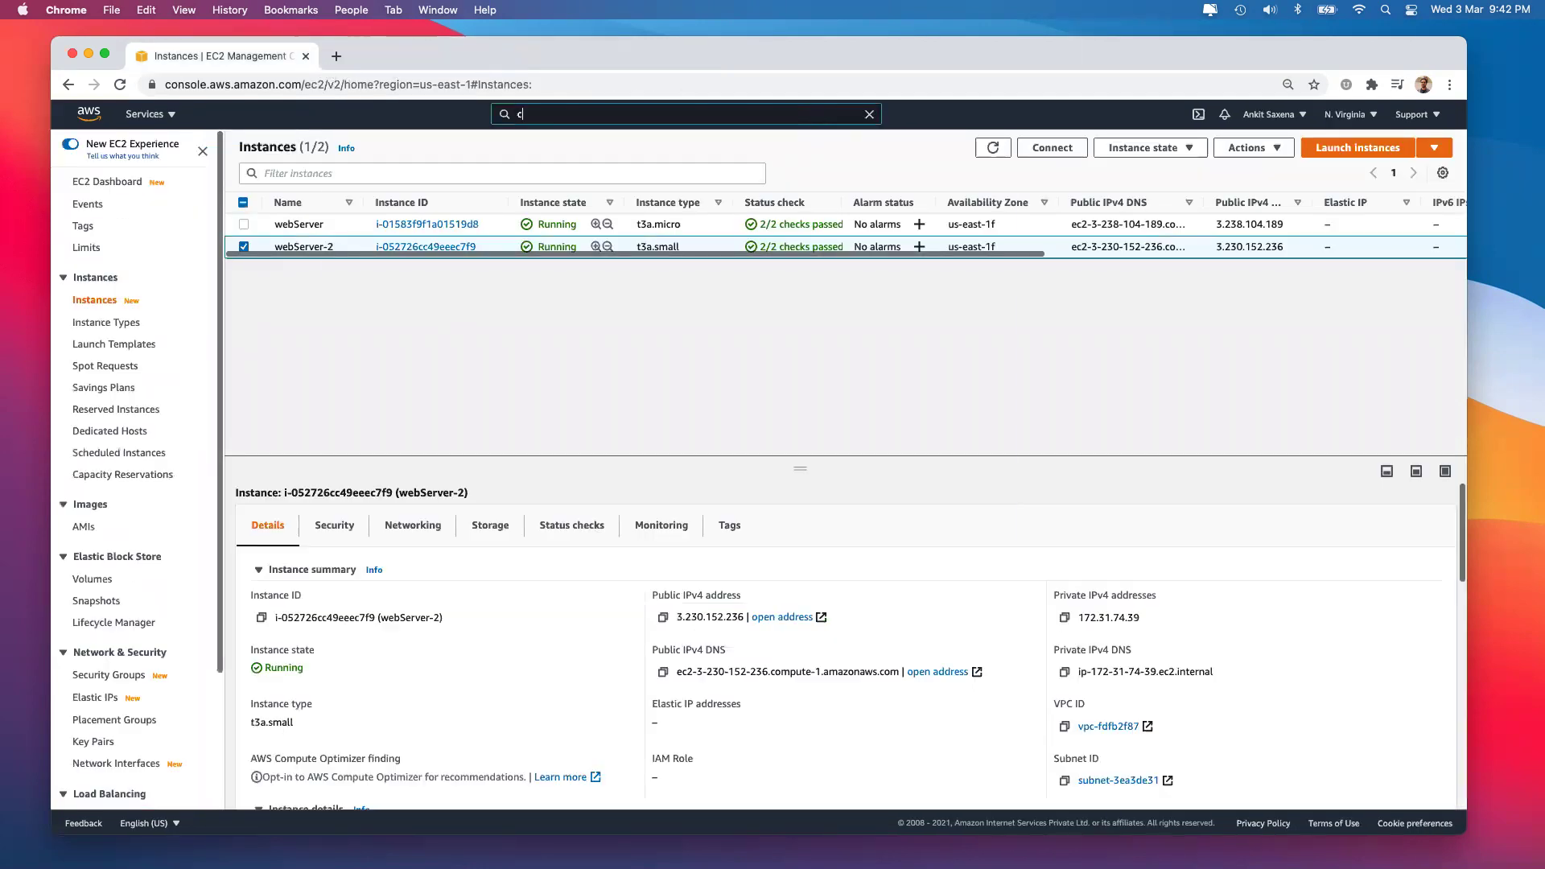
type("loudfront")
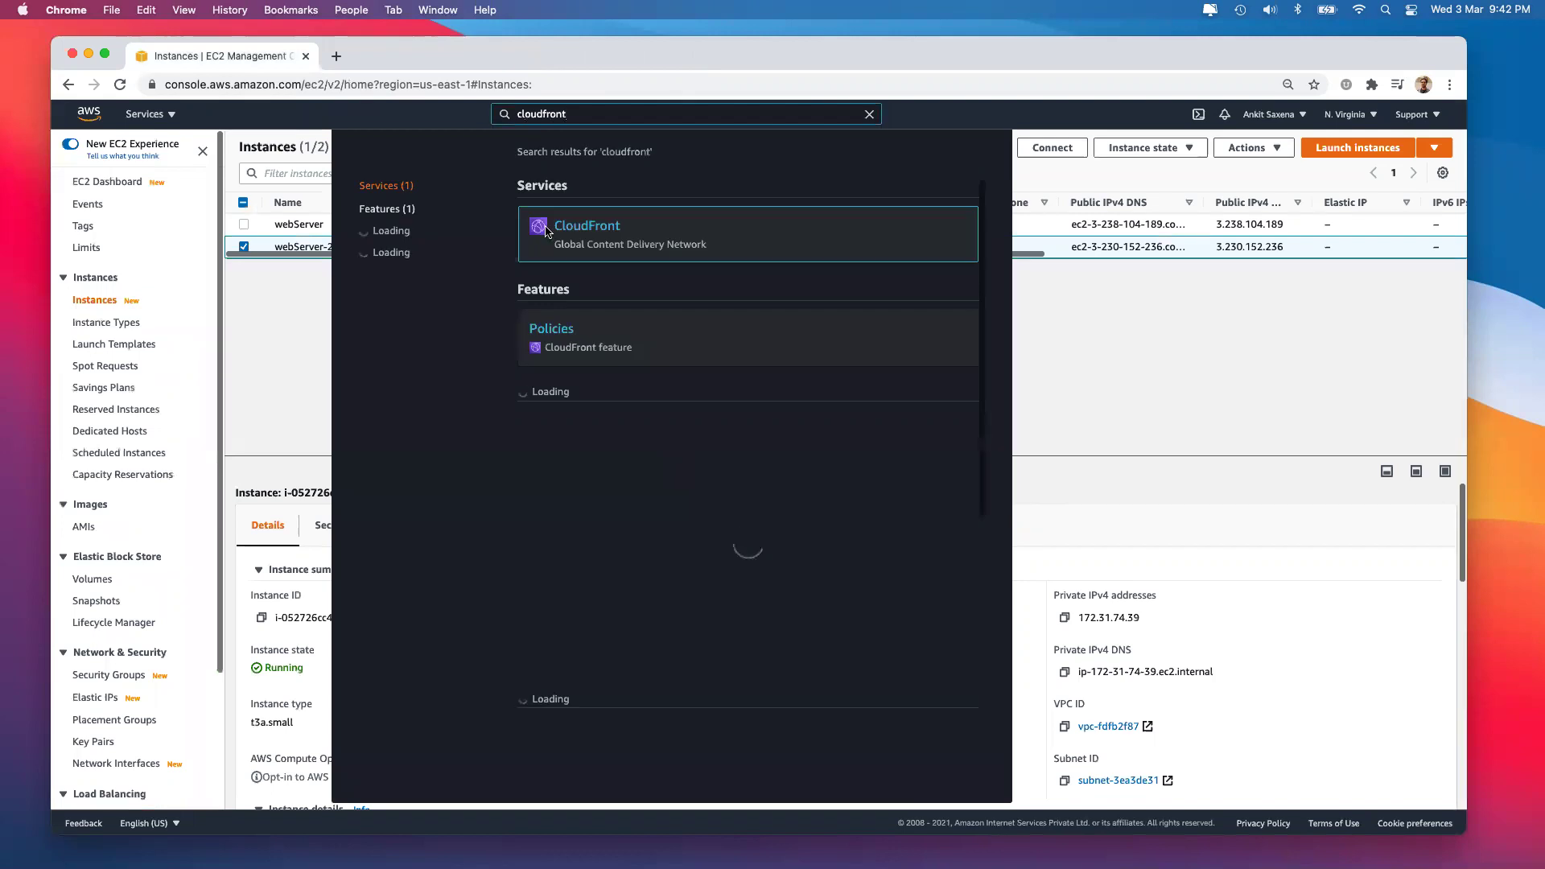
left_click(571, 234)
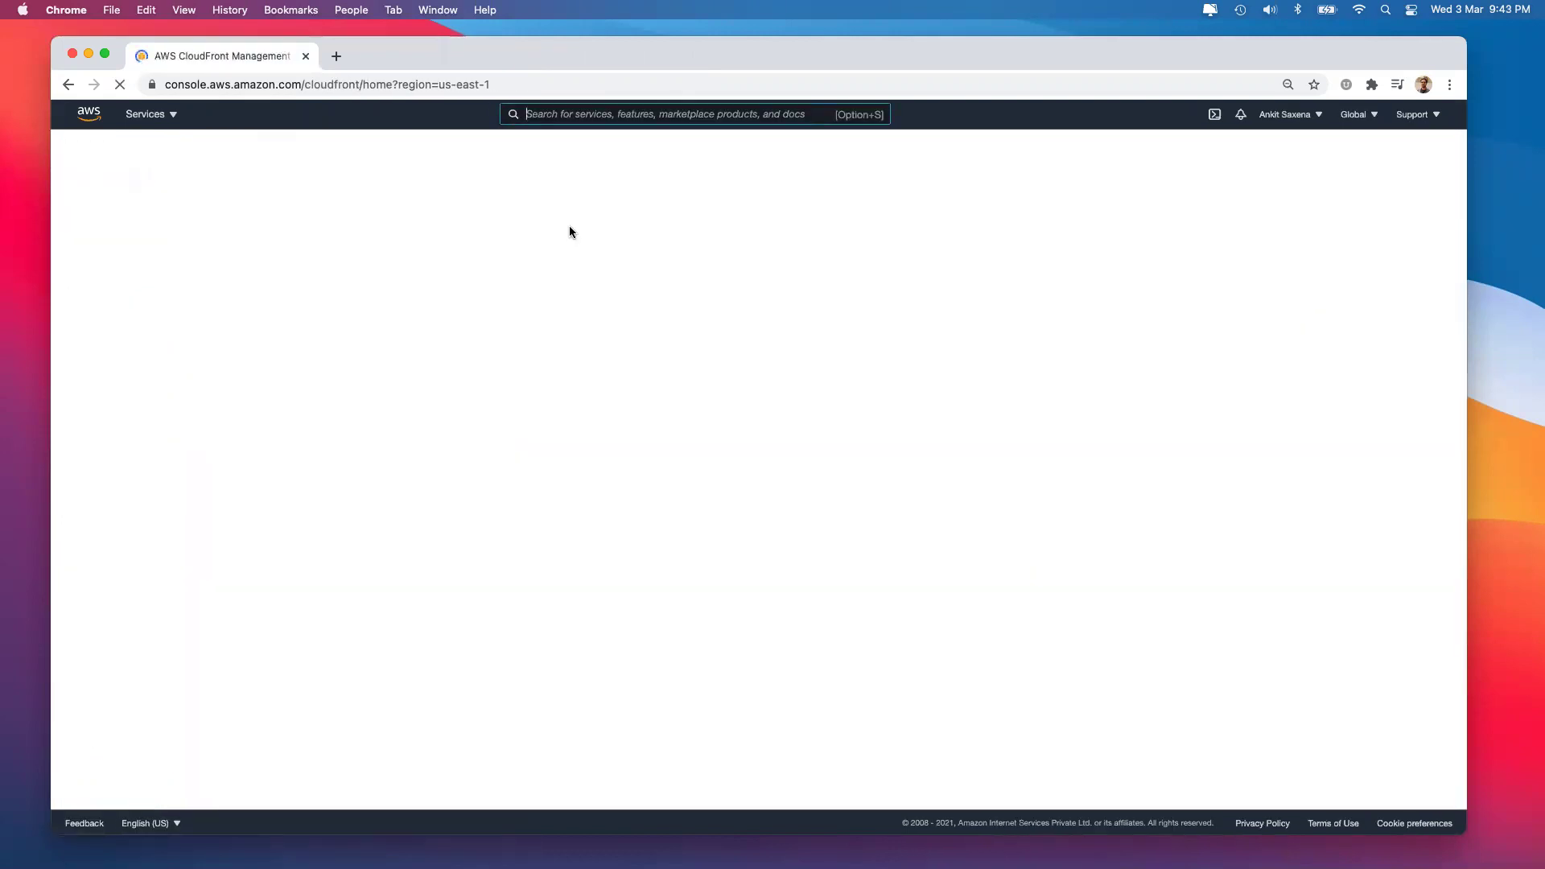
Disable the existing CloudFront web distribution.
left_click(337, 275)
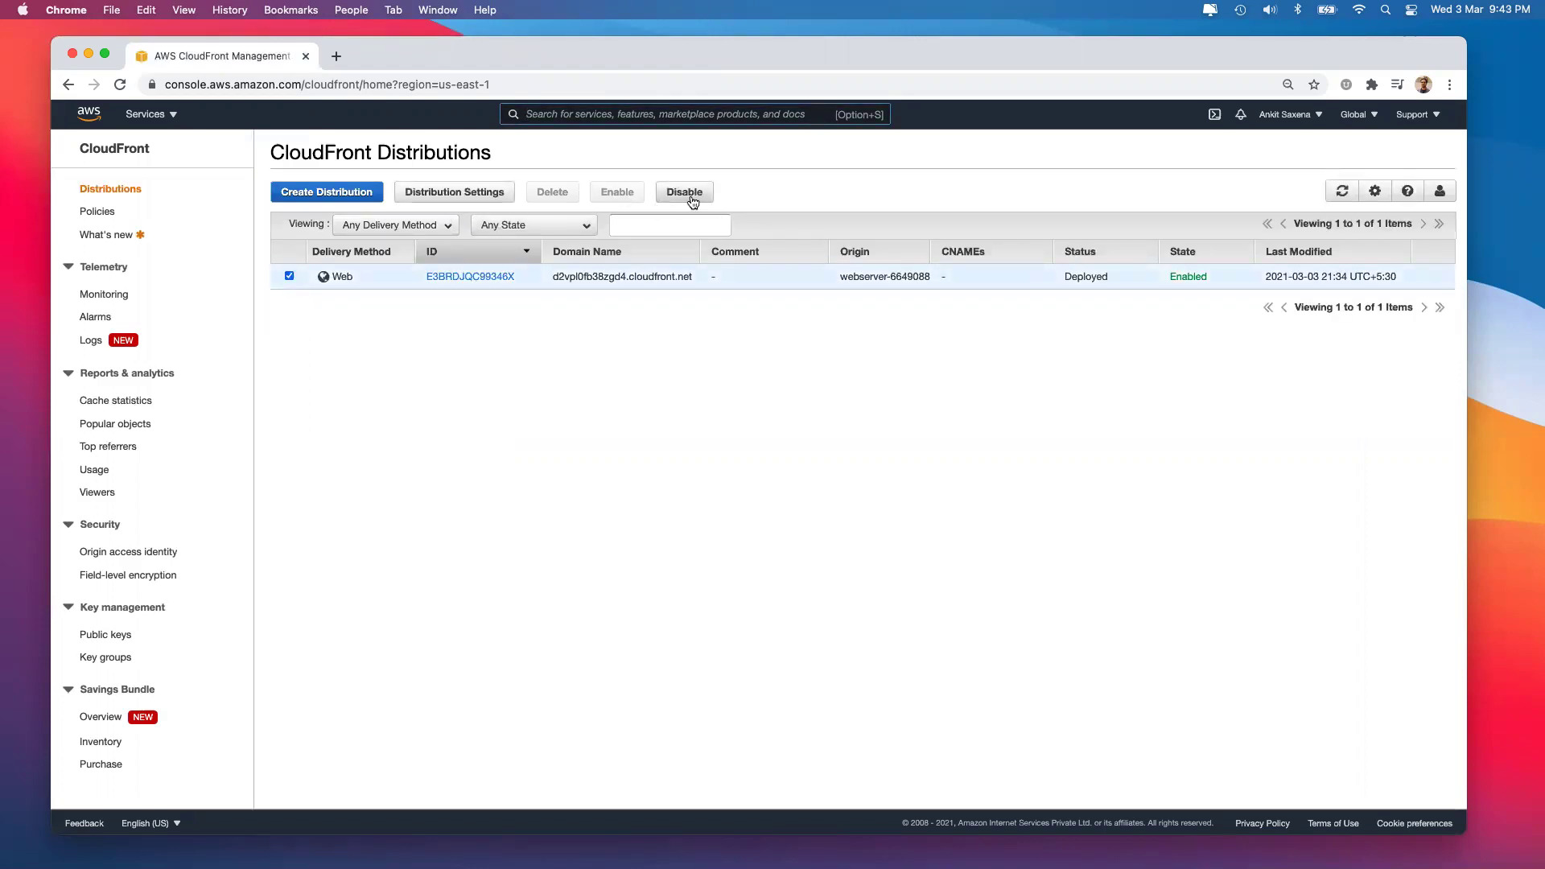
left_click(690, 197)
left_click(869, 495)
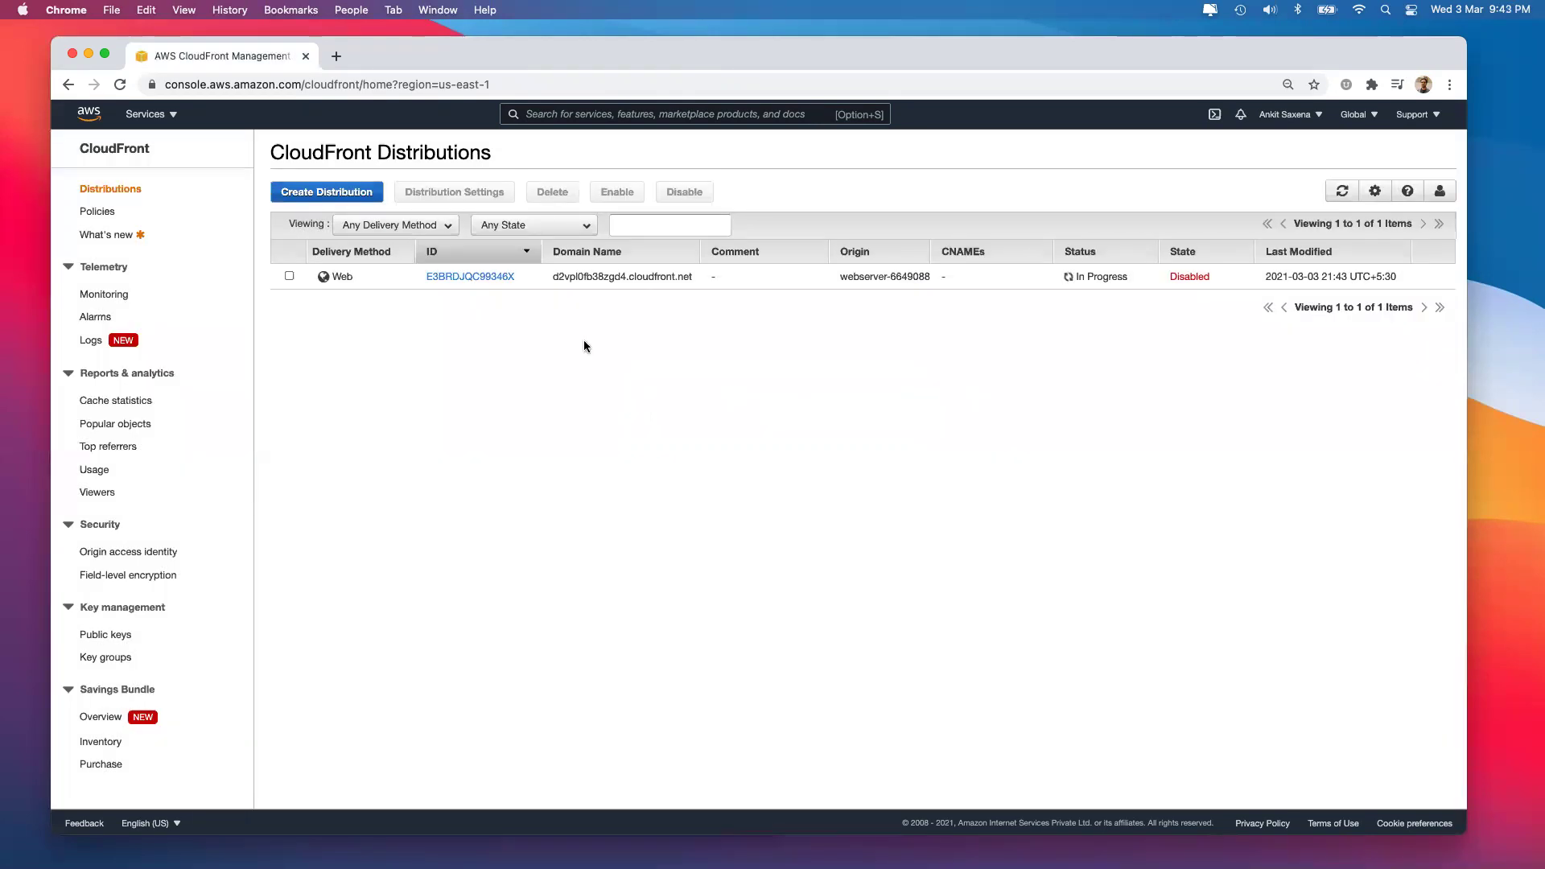
Start a new web distribution with the webserver Elastic Load Balancer as its origin domain name.
left_click(335, 192)
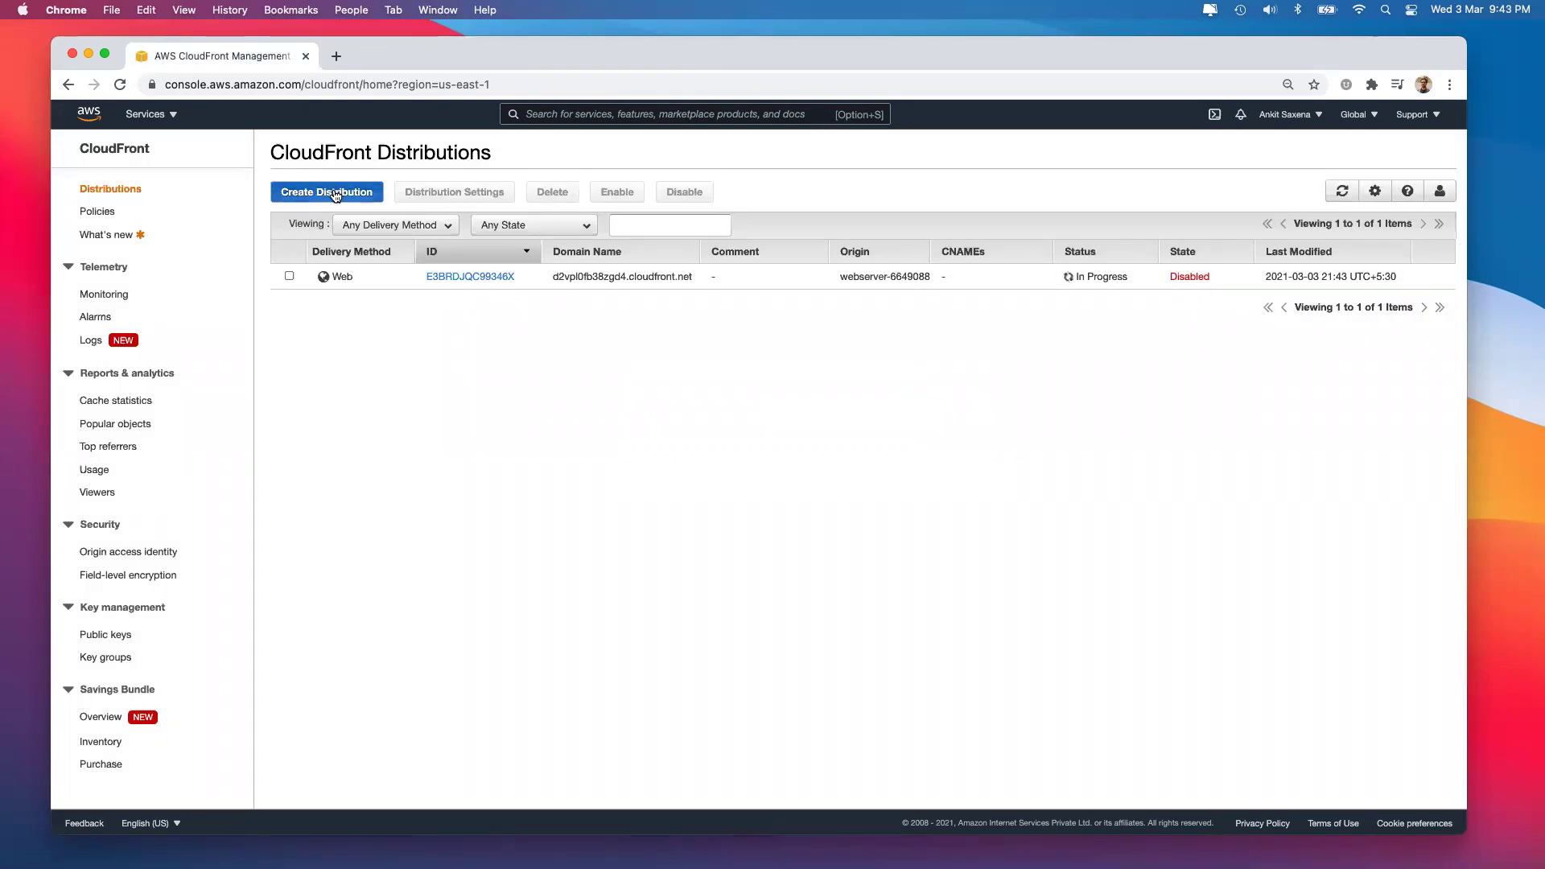
left_click(314, 311)
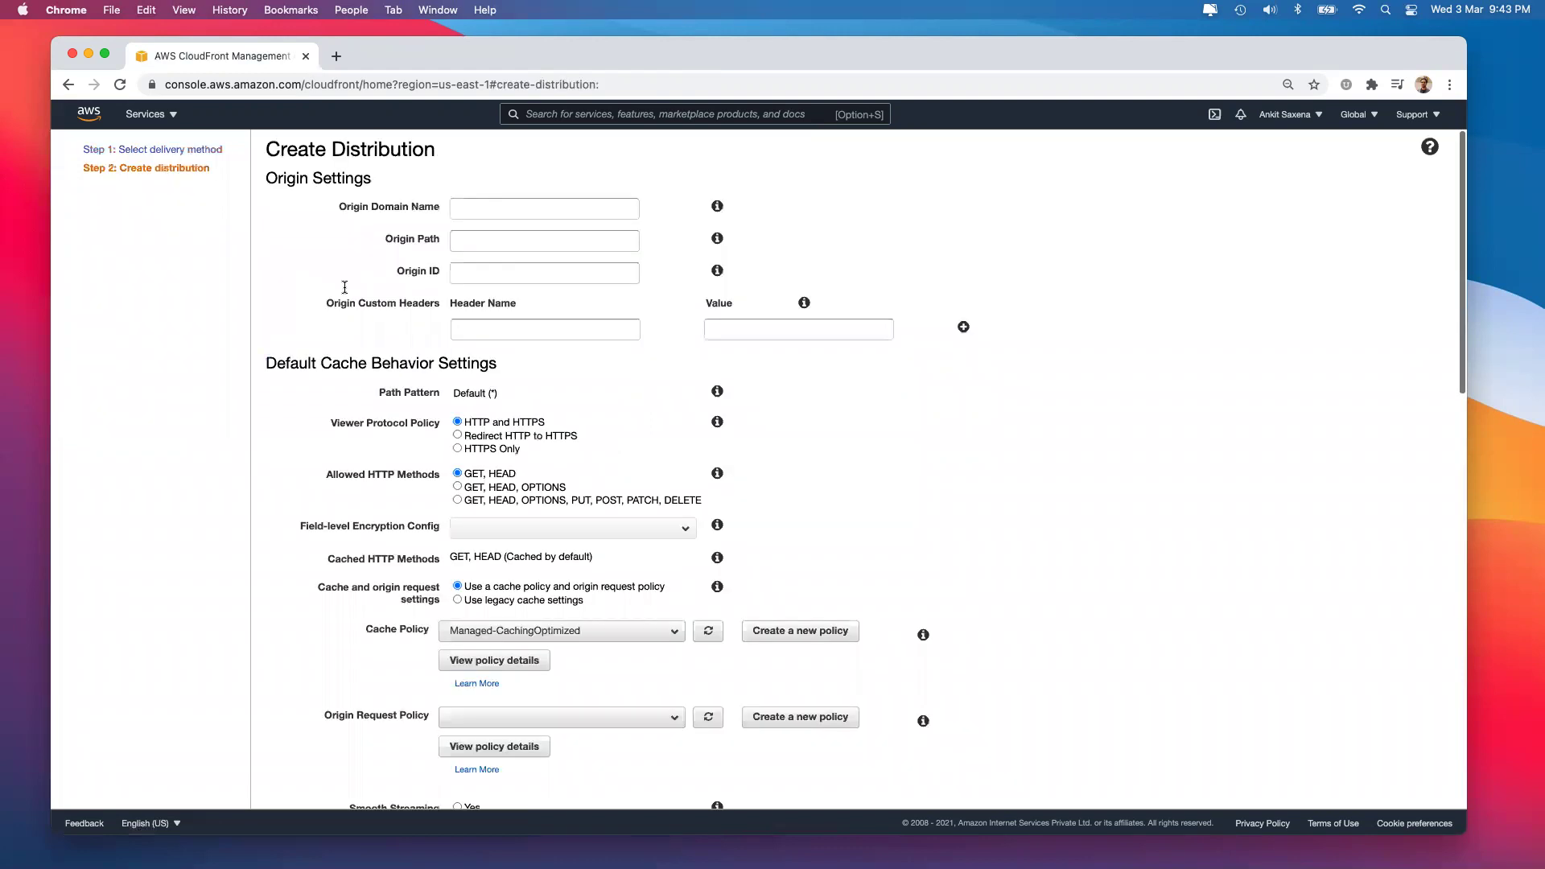
left_click(473, 201)
scroll(512, 305, "down", 10)
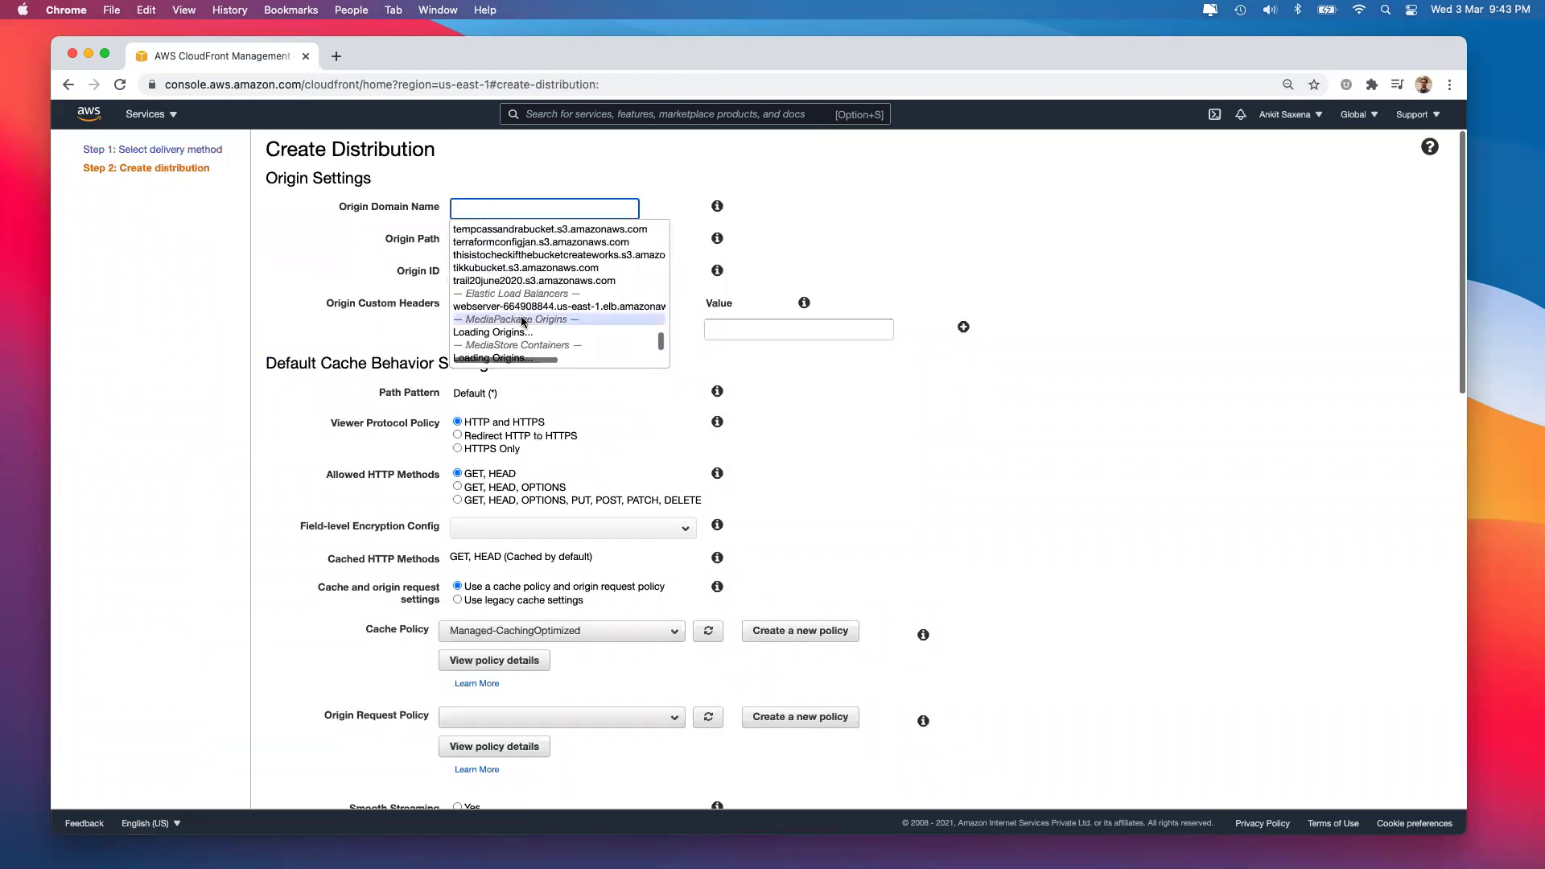
left_click(511, 306)
scroll(522, 406, "down", 9)
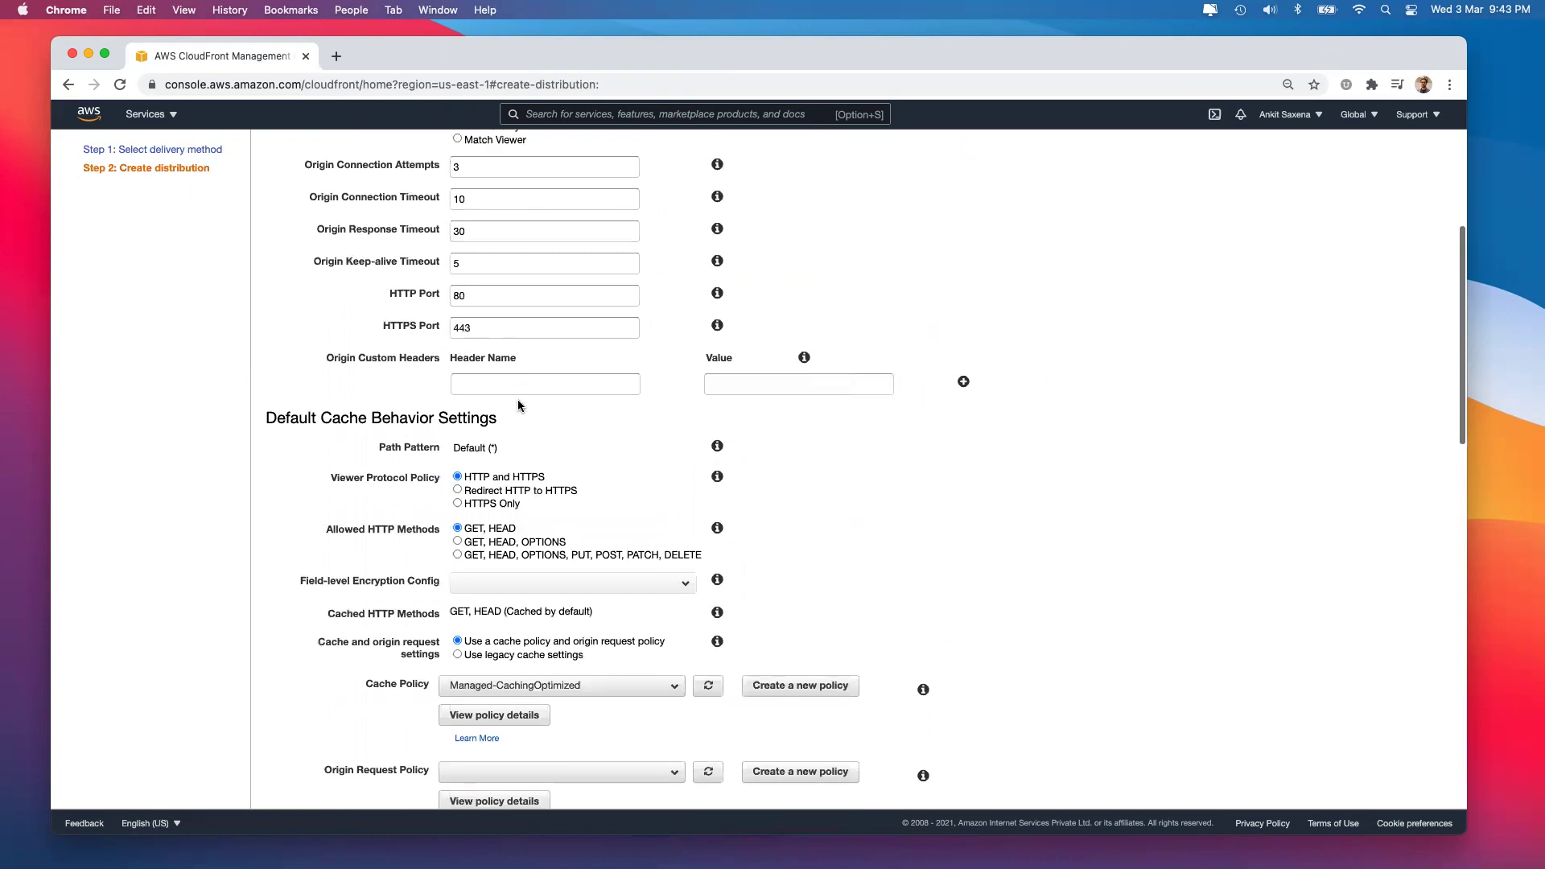
Review the remaining cache behavior and distribution settings, and create the distribution in the Enabled state.
left_click(469, 181)
scroll(697, 407, "down", 10)
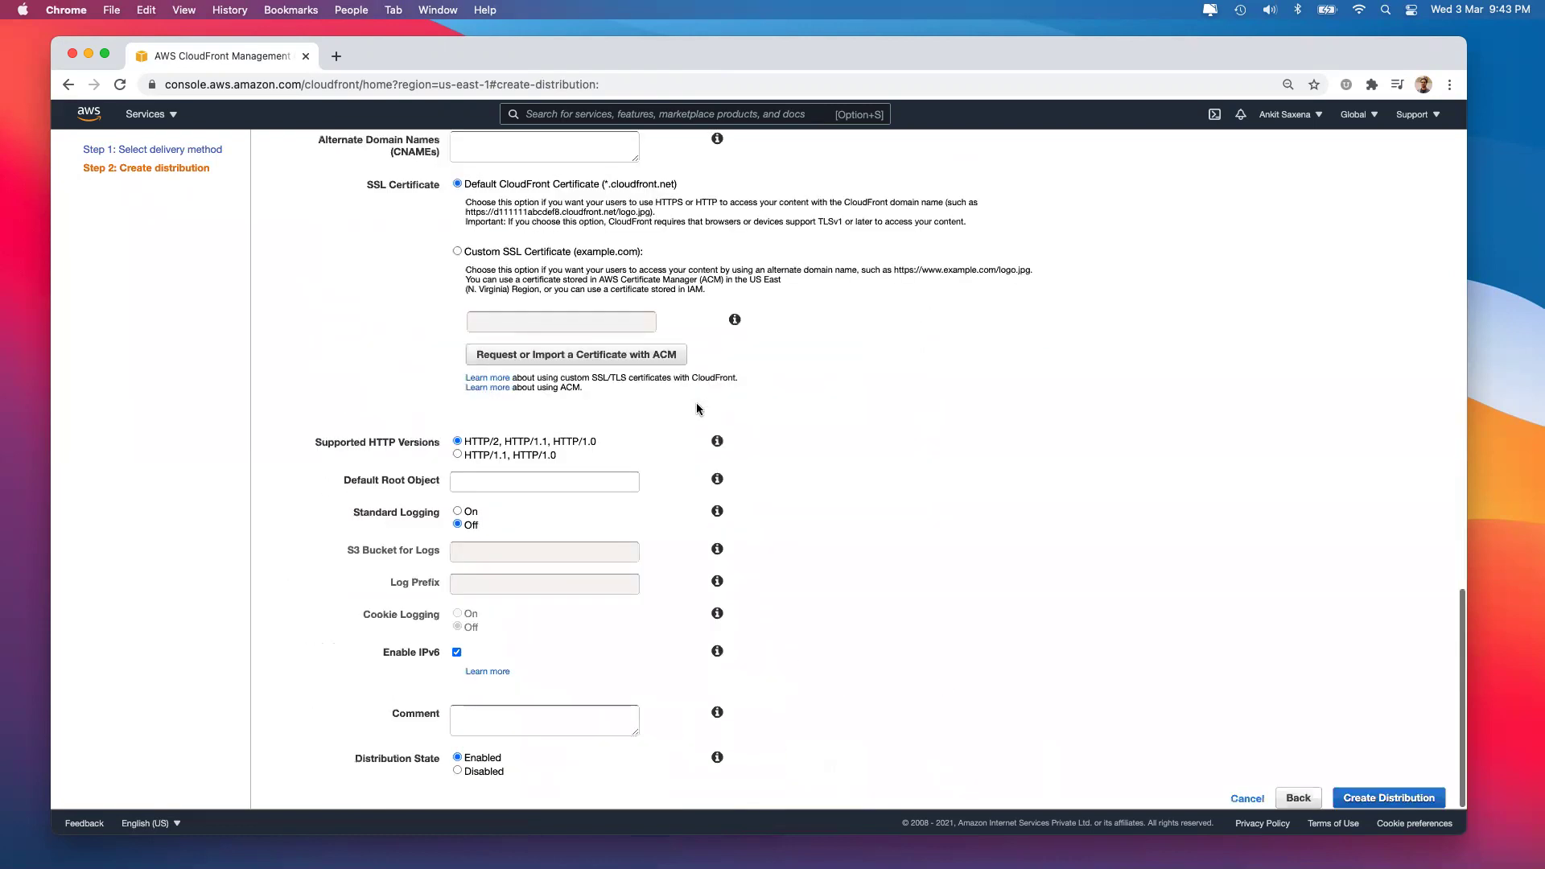
scroll(644, 380, "up", 3)
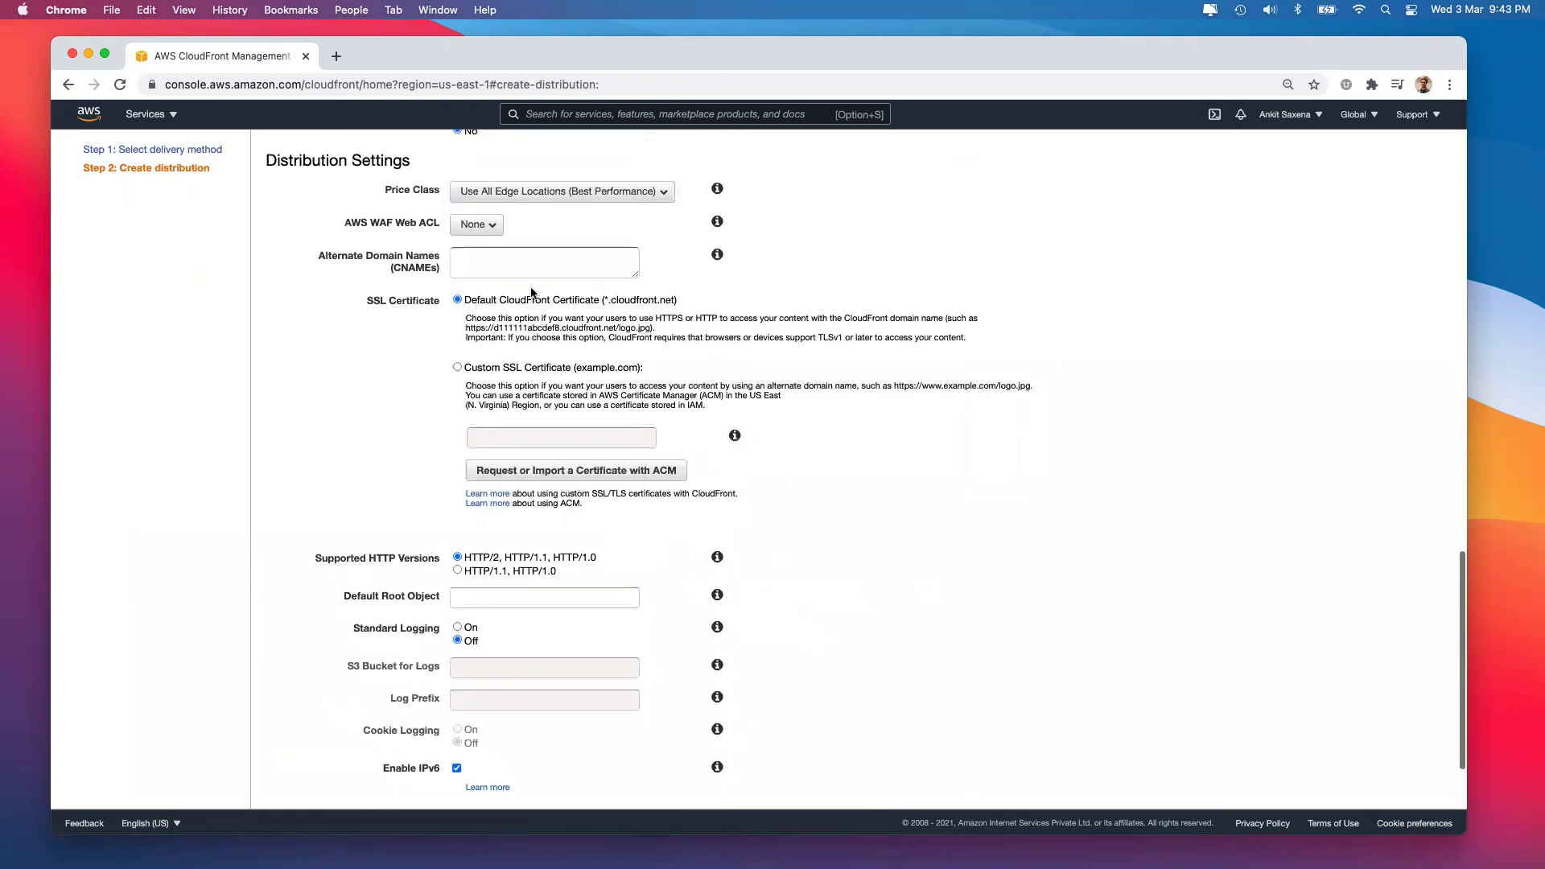
scroll(658, 306, "up", 7)
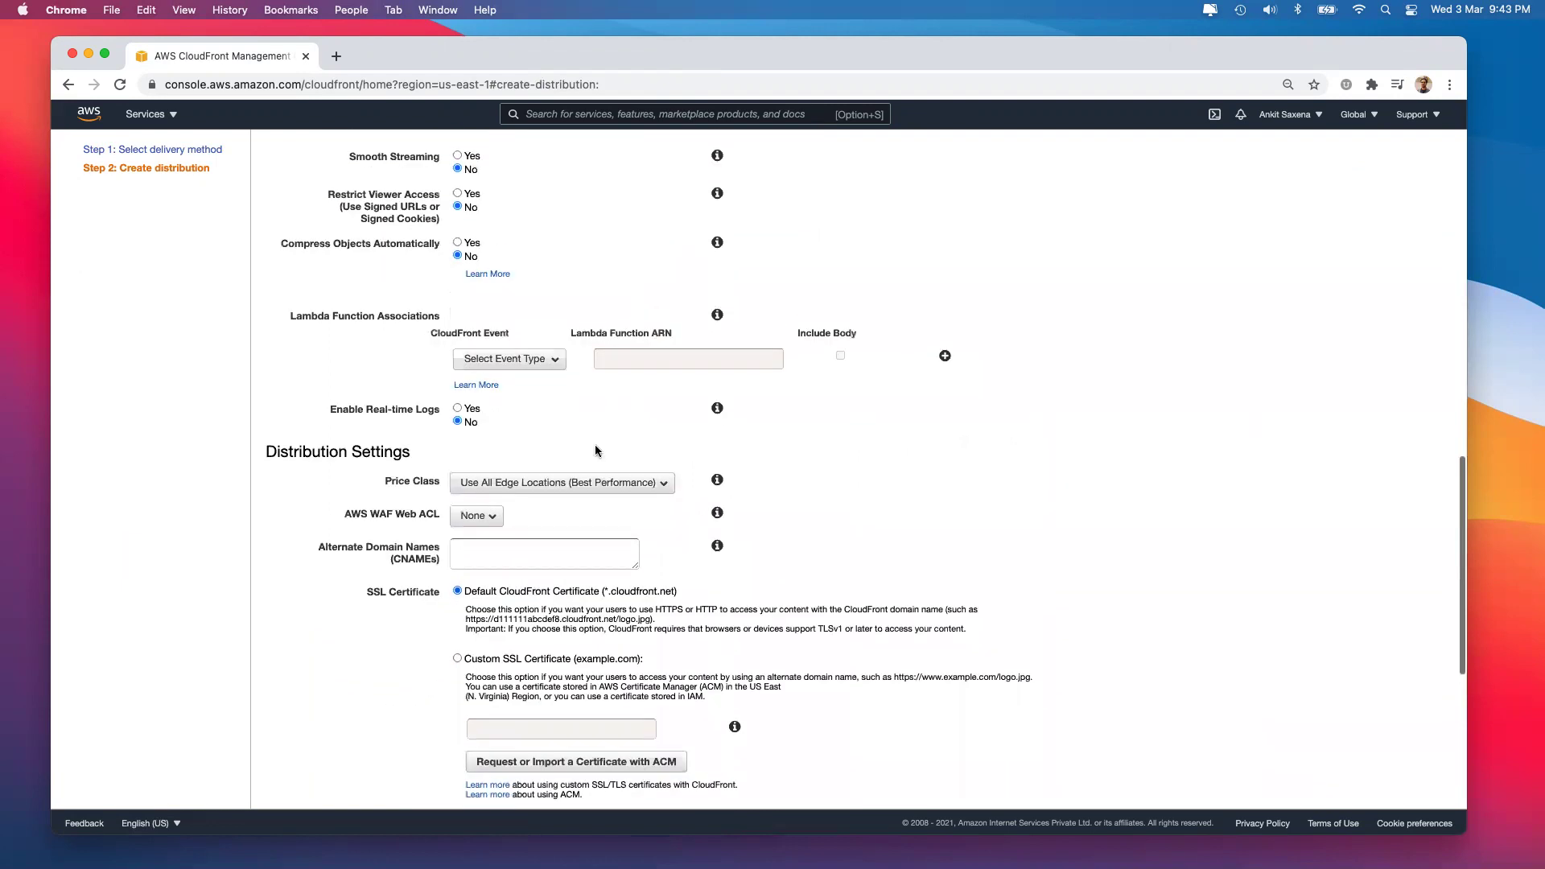
scroll(948, 572, "down", 10)
left_click(1388, 797)
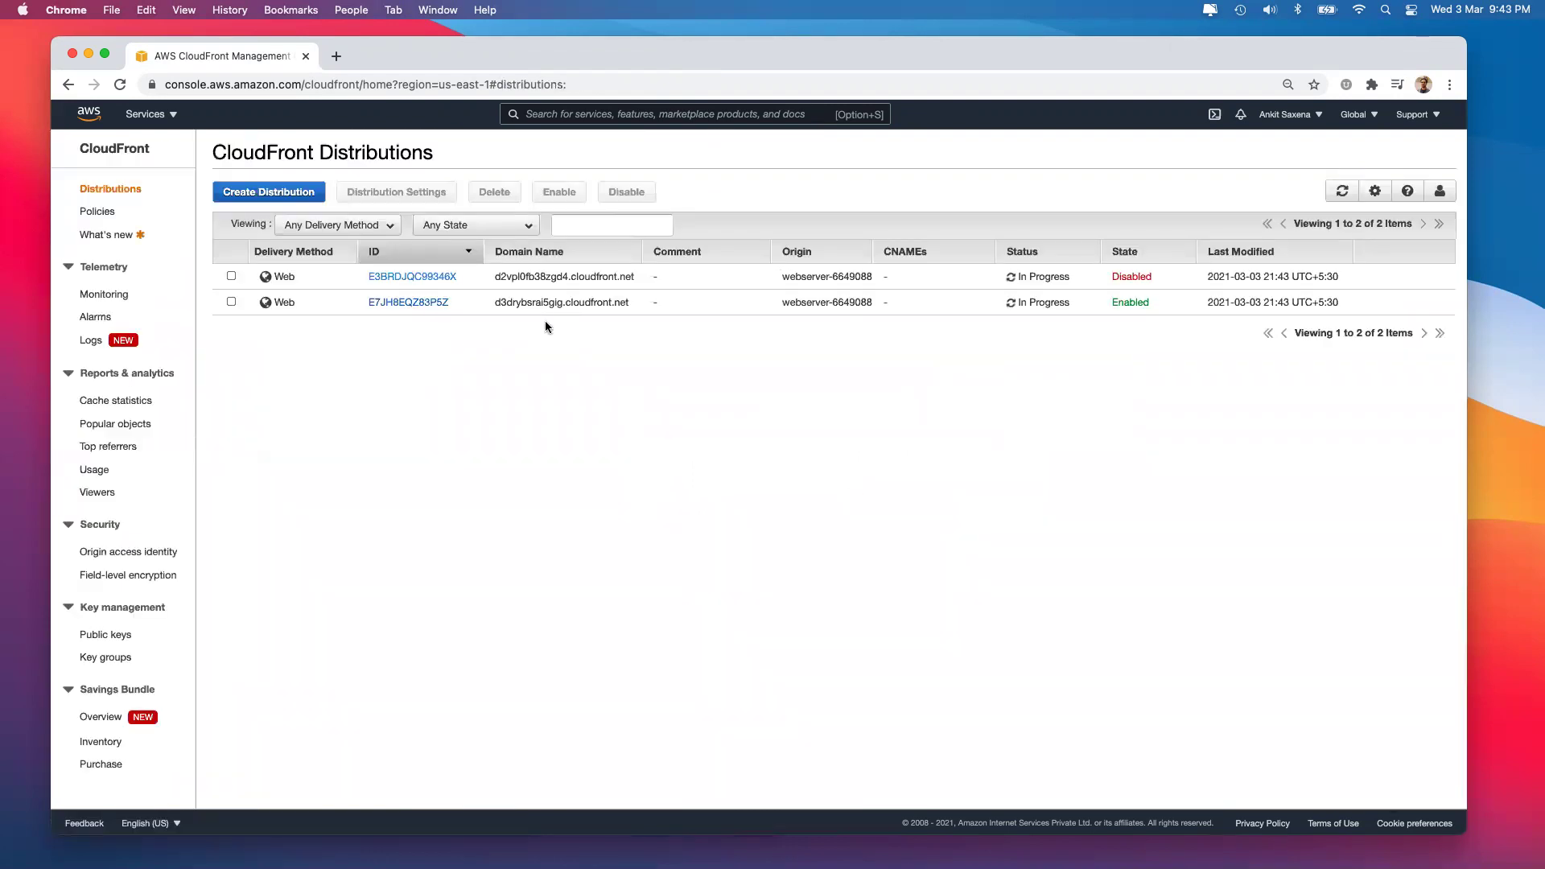
left_click(231, 276)
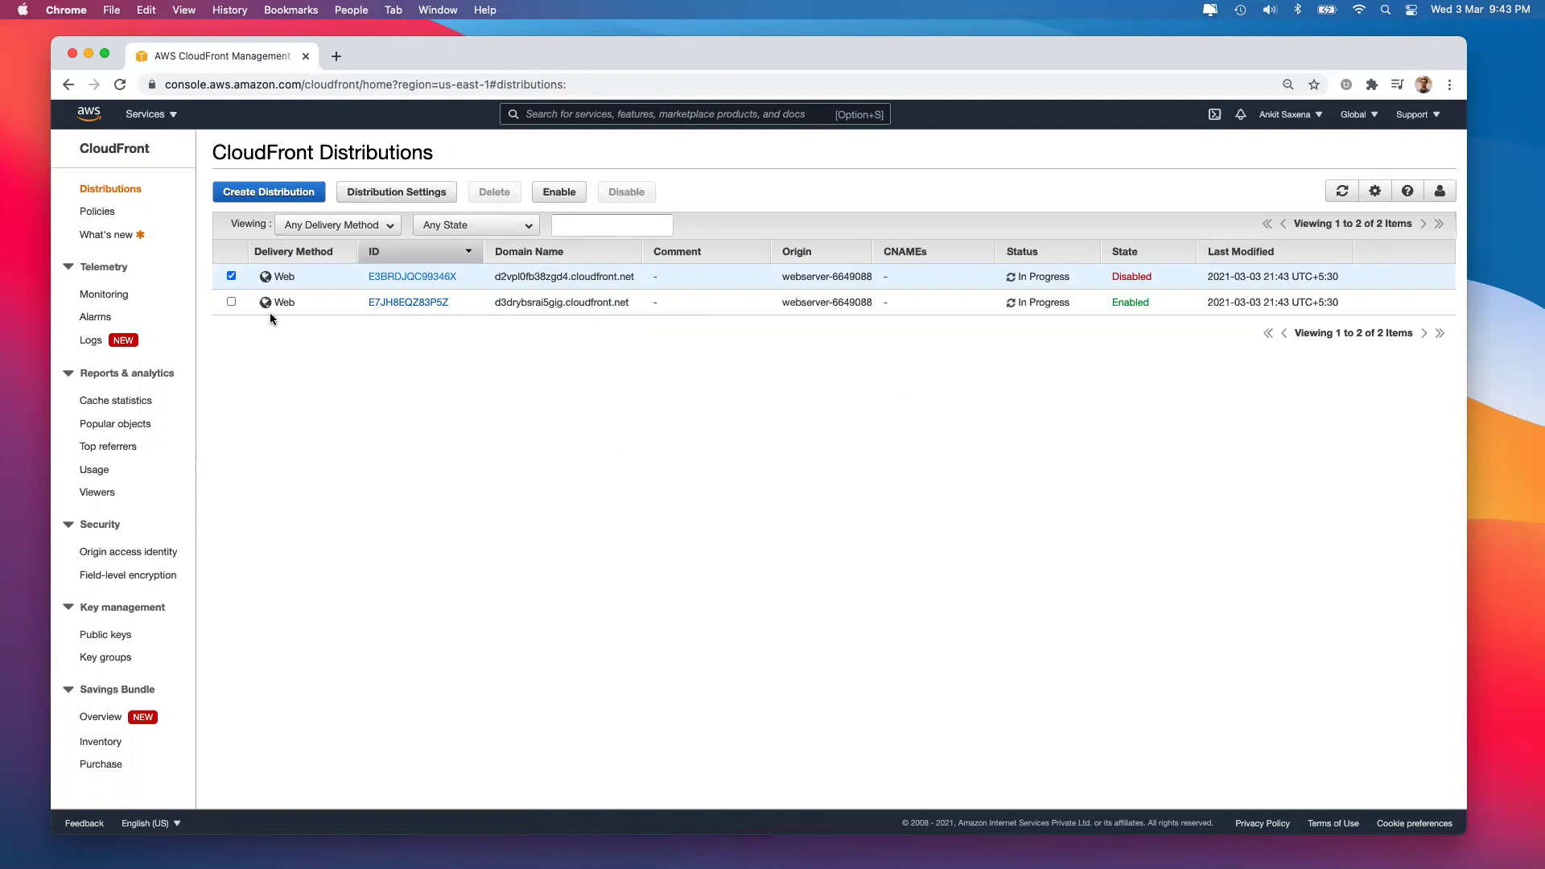
left_click(231, 302)
left_click(231, 276)
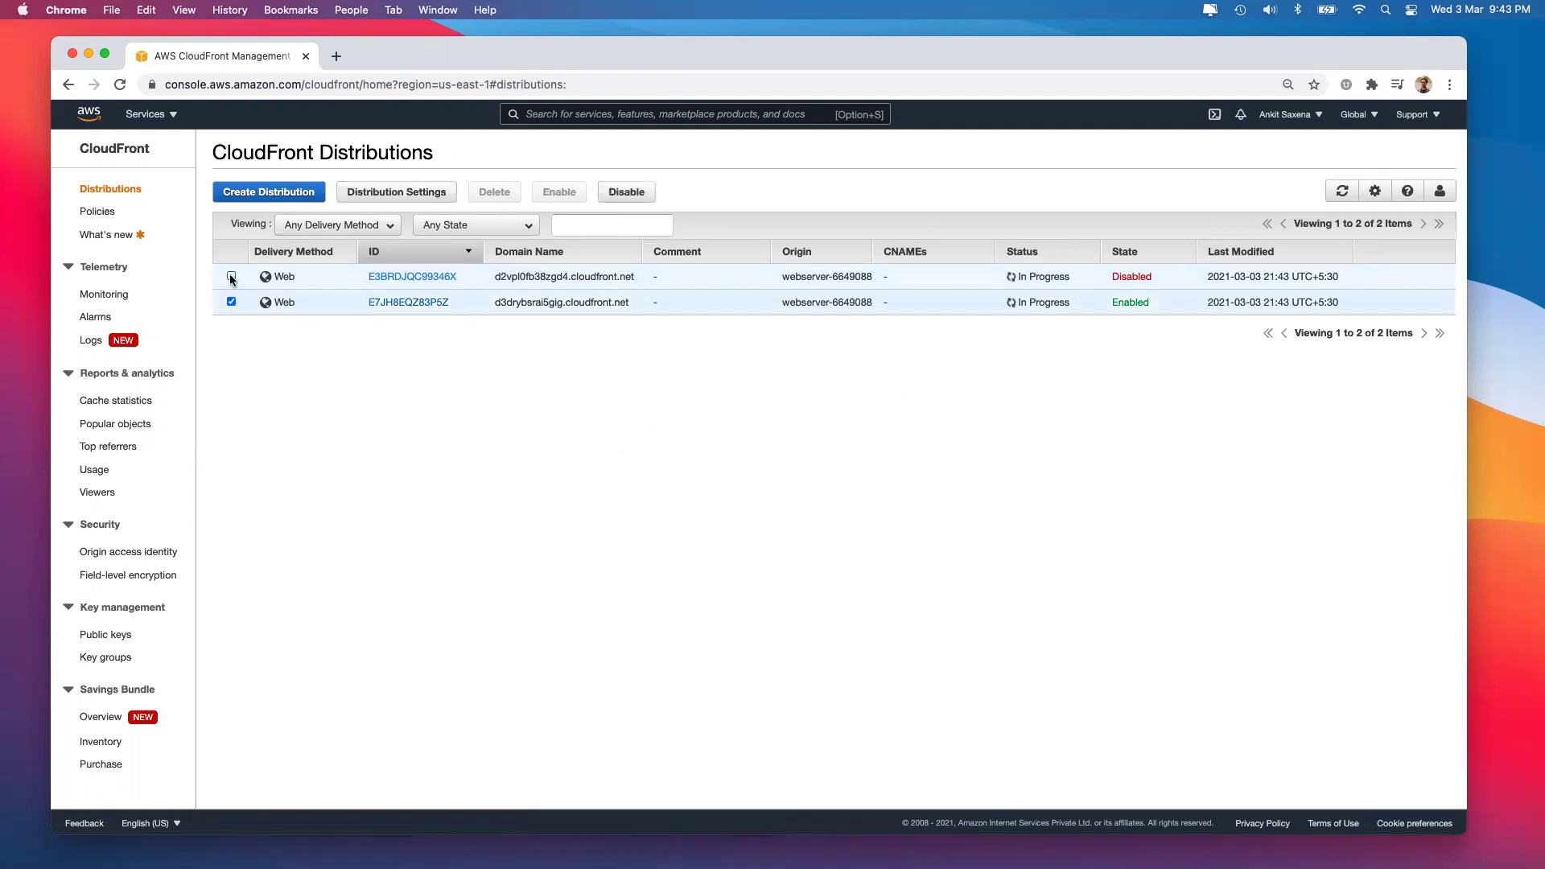
Copy the enabled distribution's domain name and try to load it in a new tab.
triple_click(535, 302)
key("super+c")
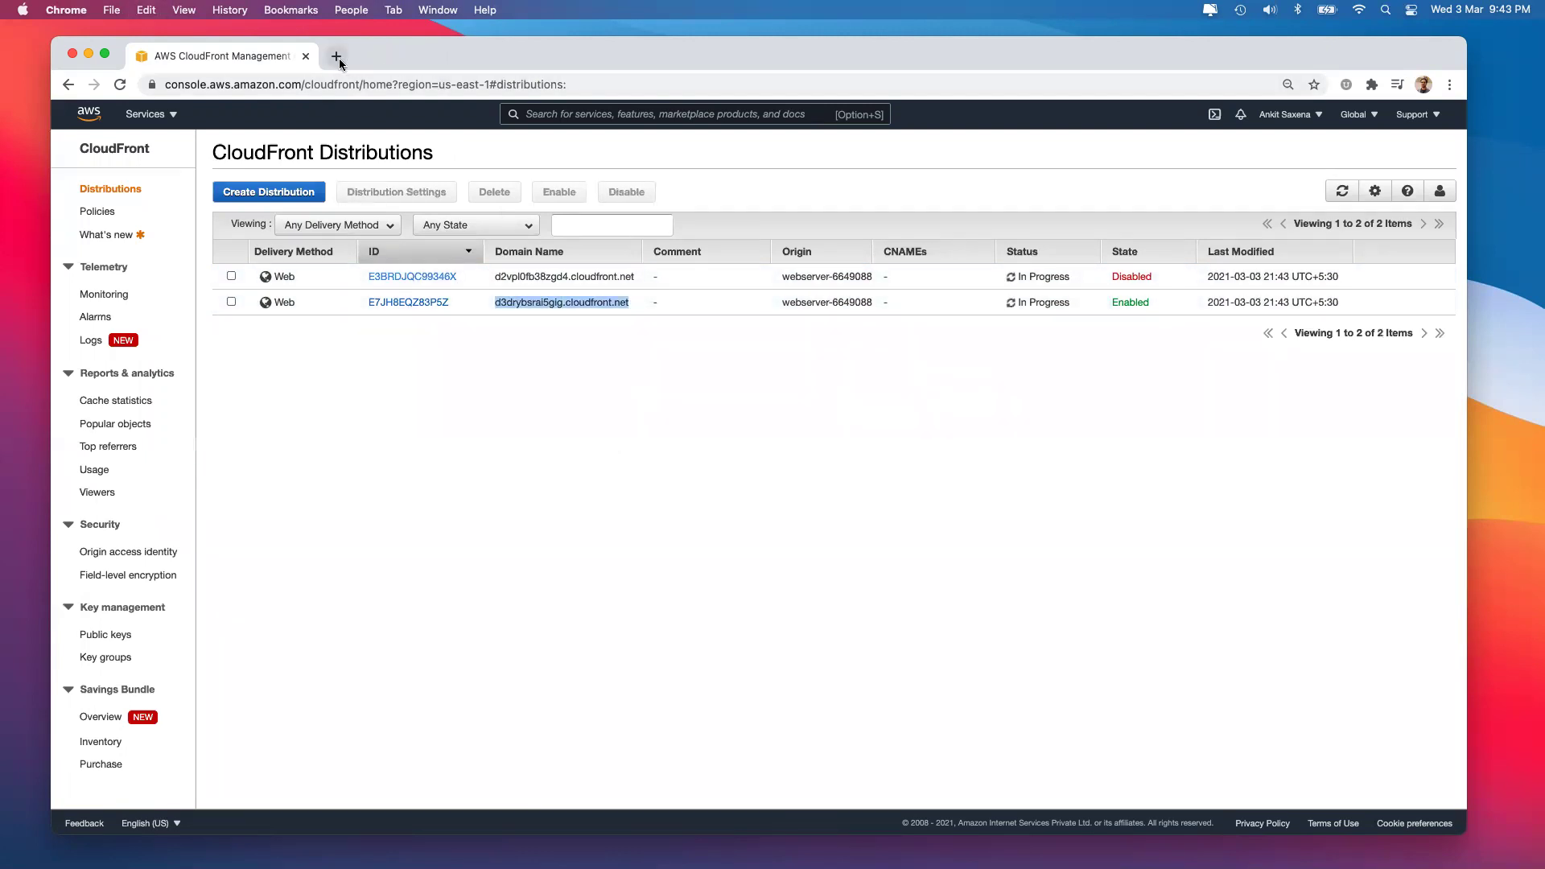
left_click(336, 57)
key("super+v")
key("Return")
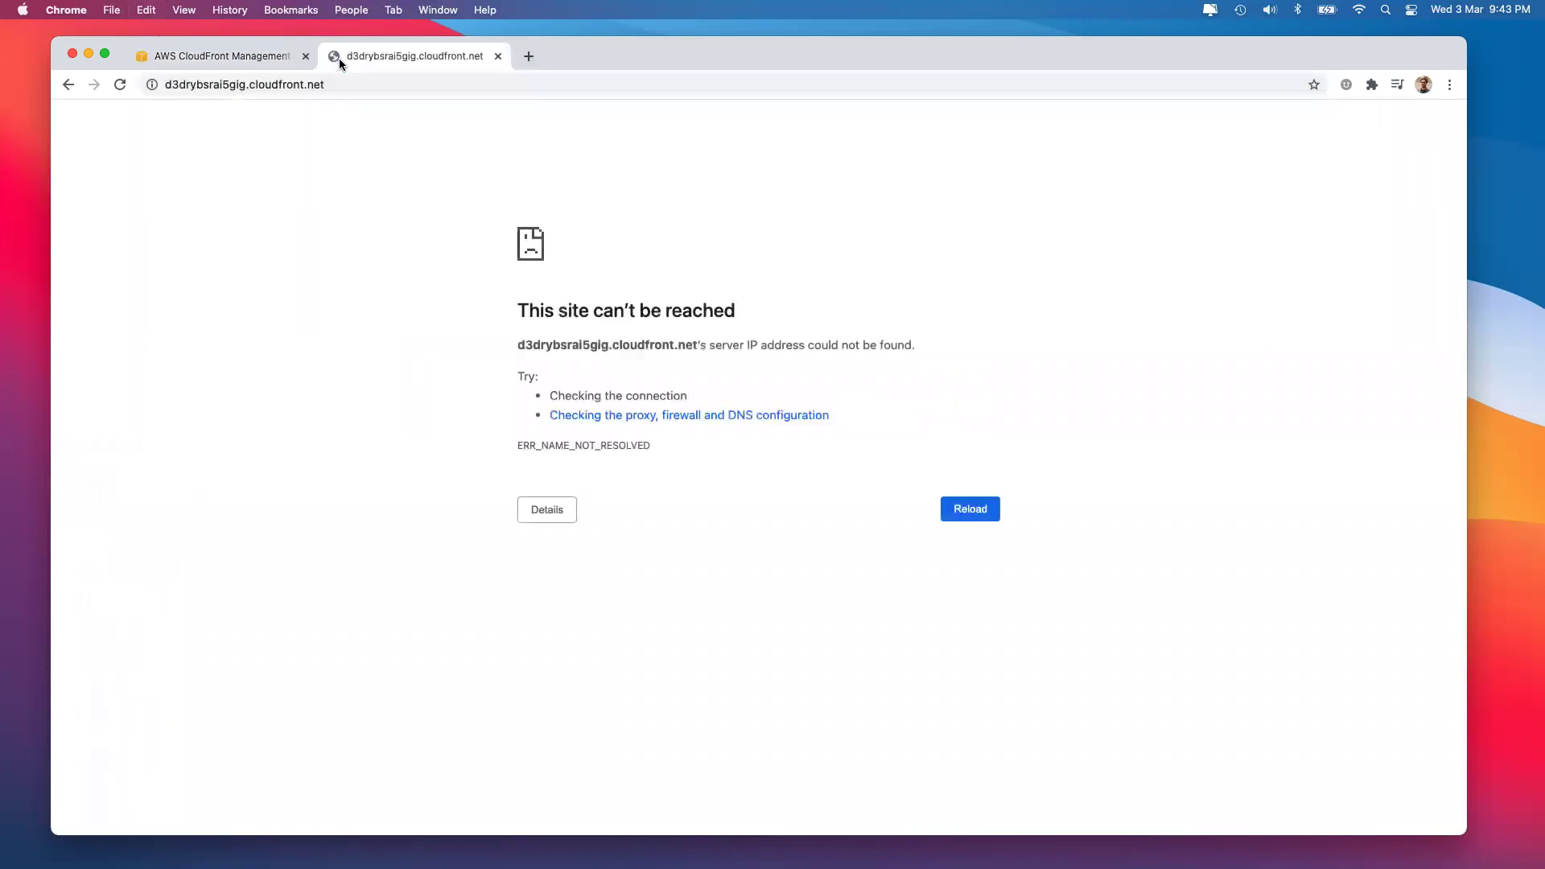
Return to the CloudFront distributions list and check the deployment status of the enabled distribution.
left_click(276, 56)
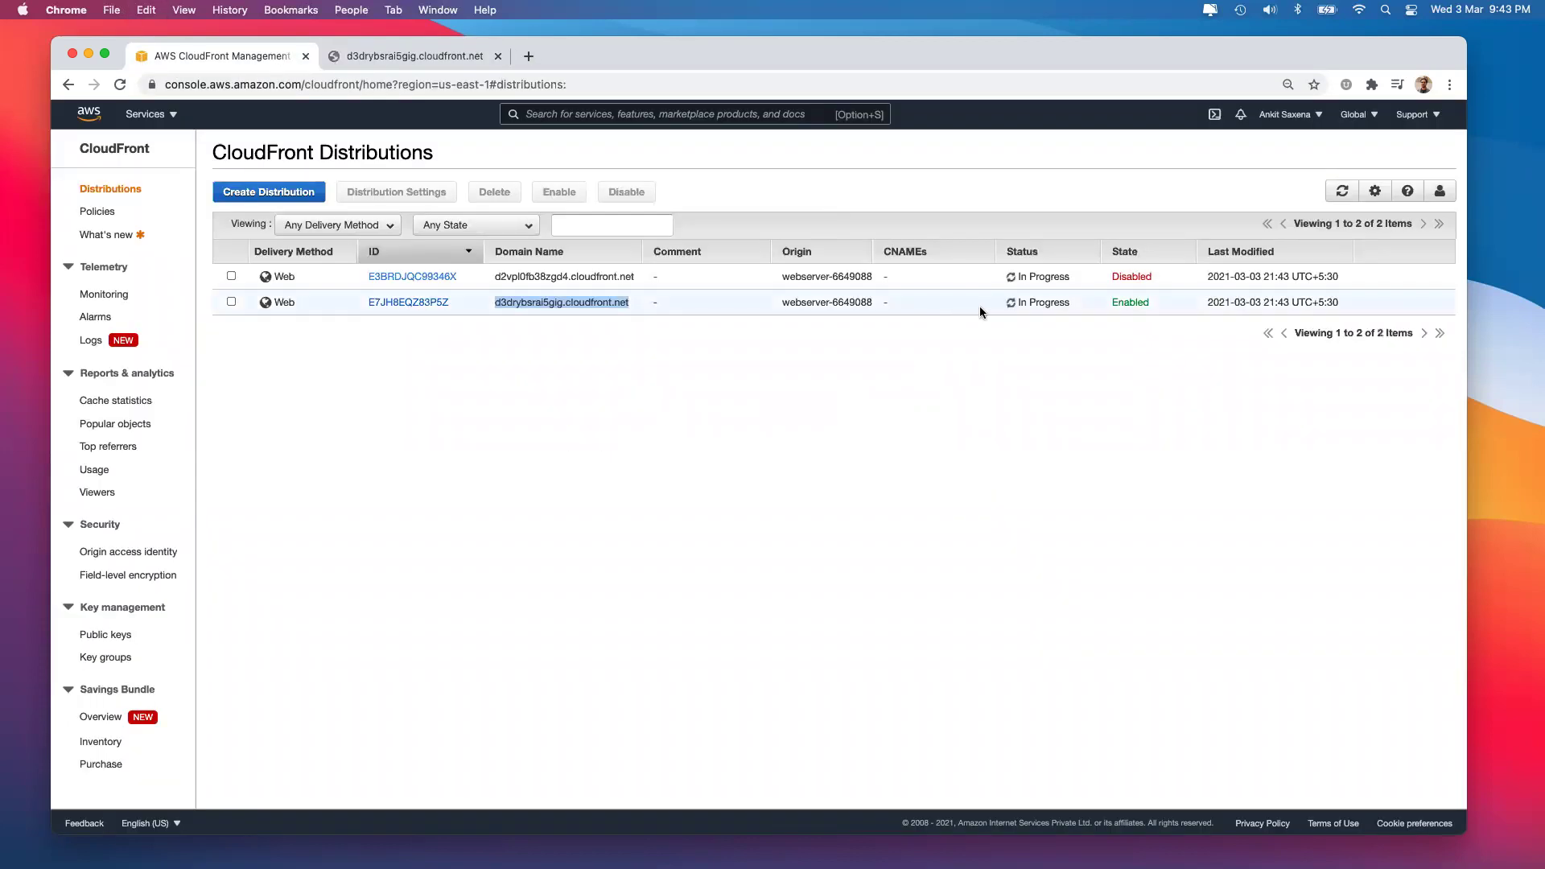
triple_click(1048, 303)
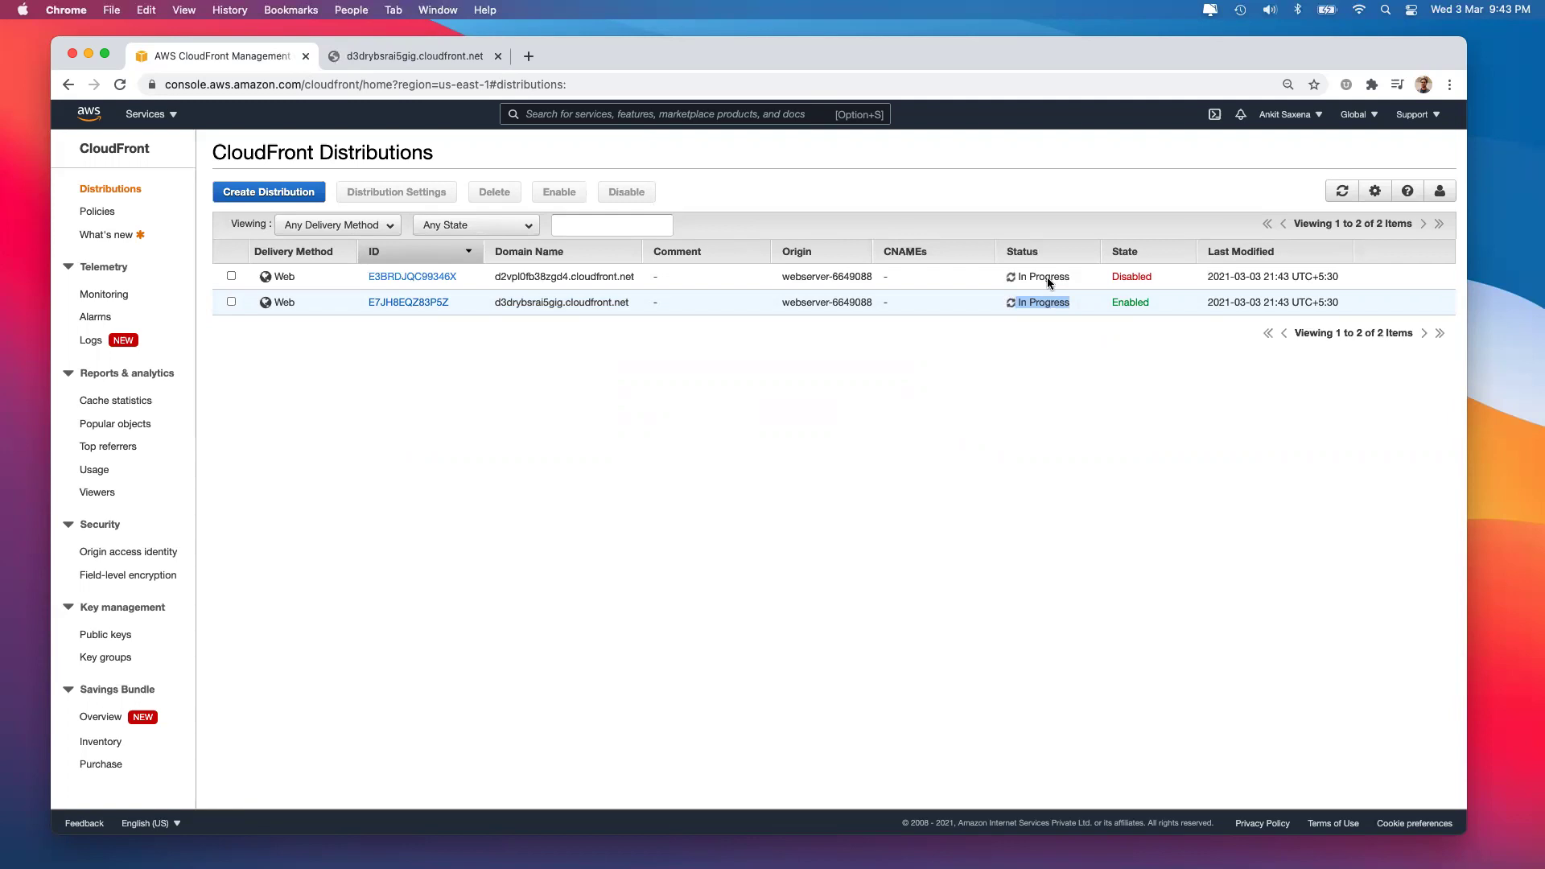
left_click(838, 402)
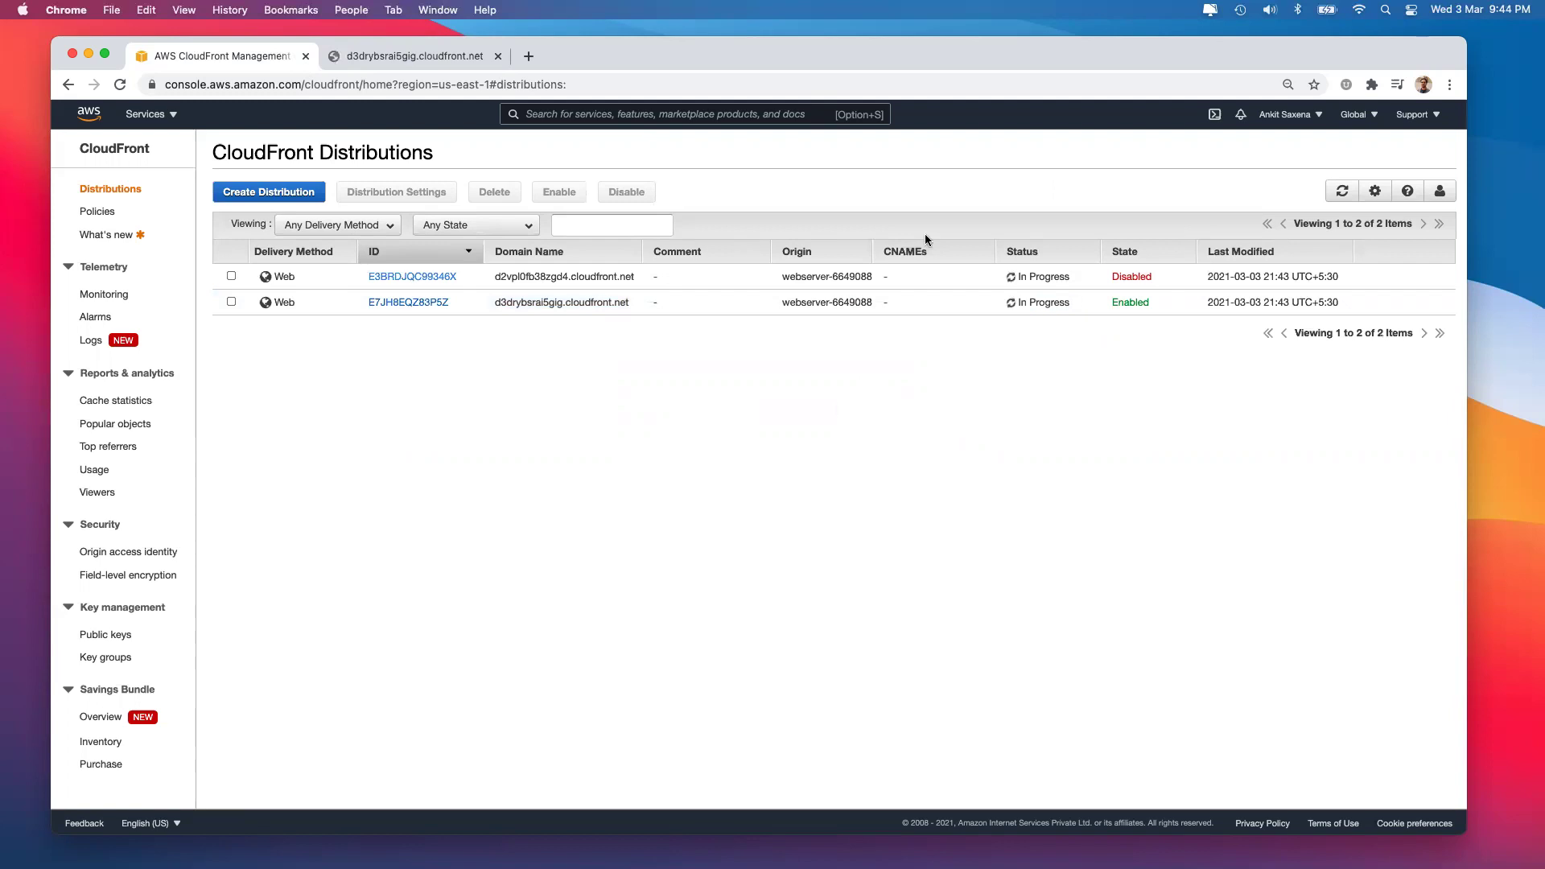
Refresh the distributions list to recheck the deployment statuses, and select the disabled distribution.
left_click(1341, 193)
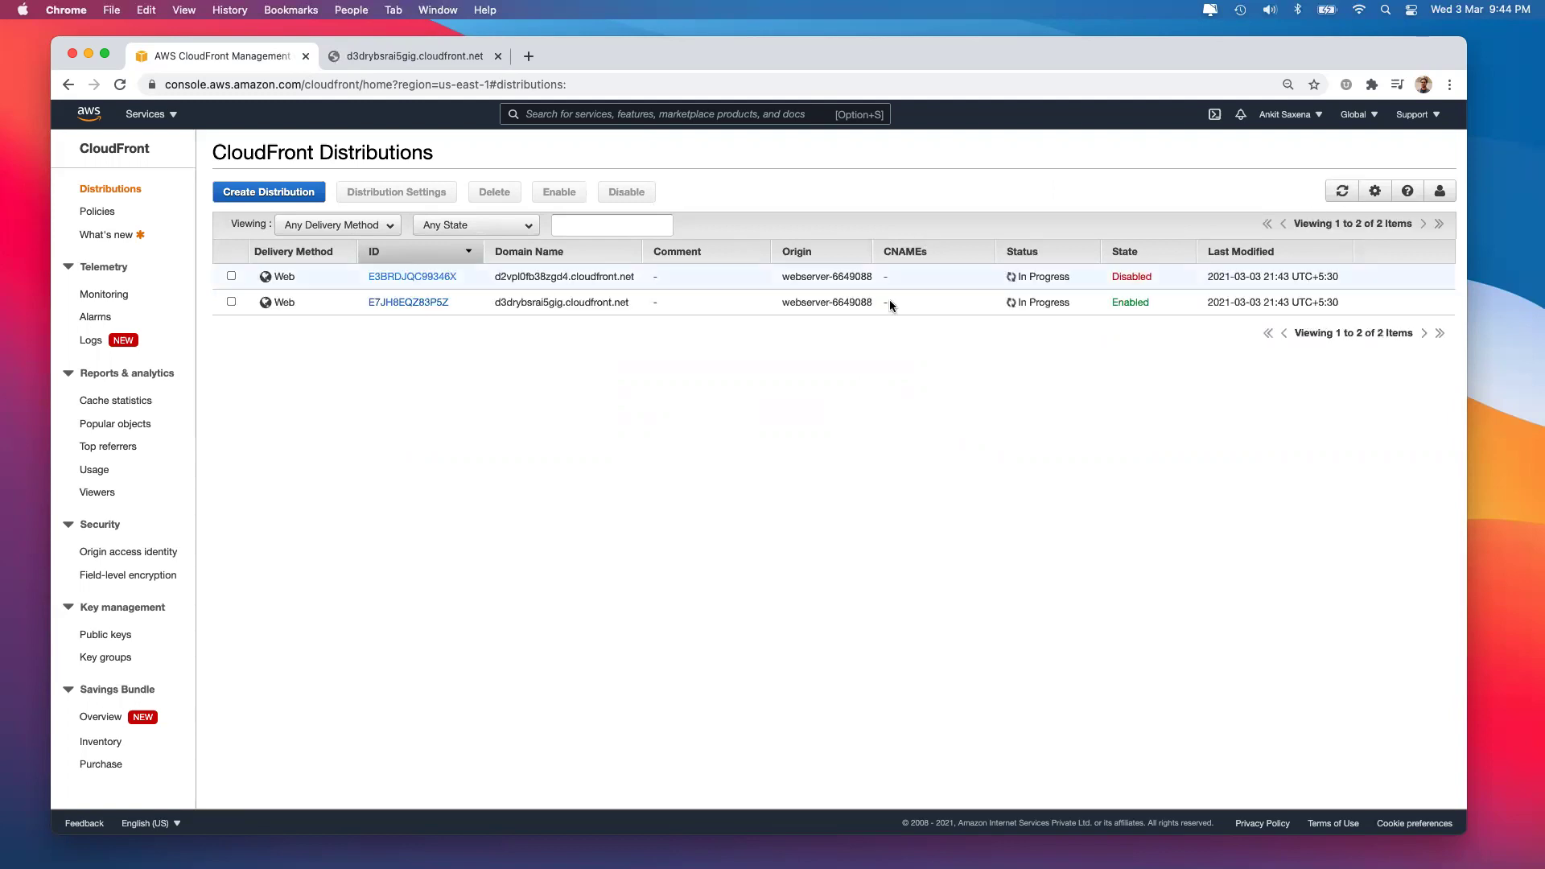
left_click(858, 303)
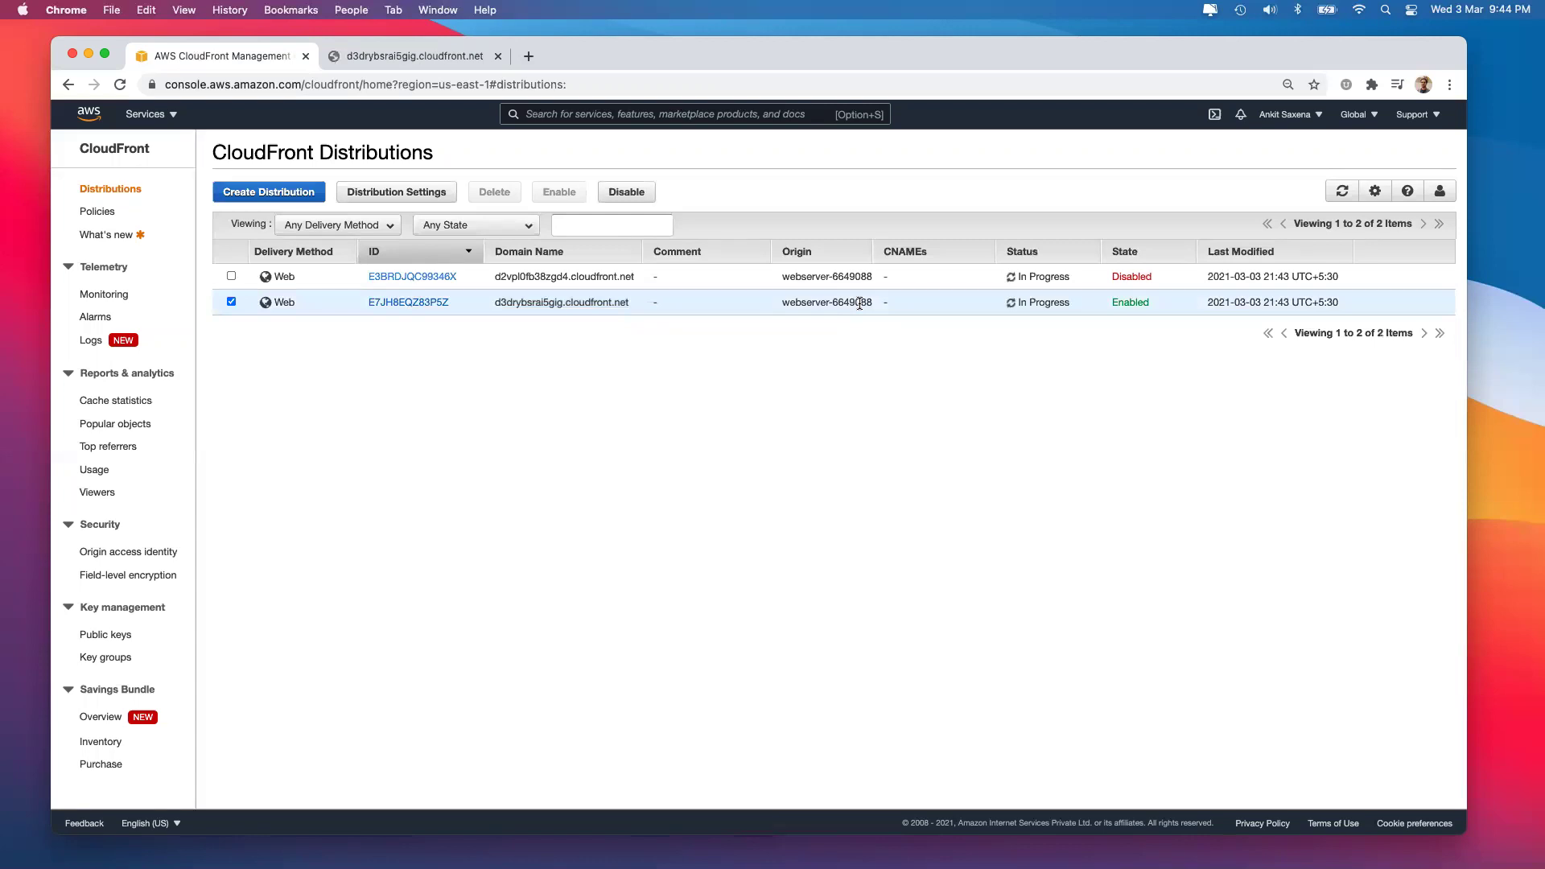
left_click(1340, 193)
left_click(1340, 194)
left_click(1340, 193)
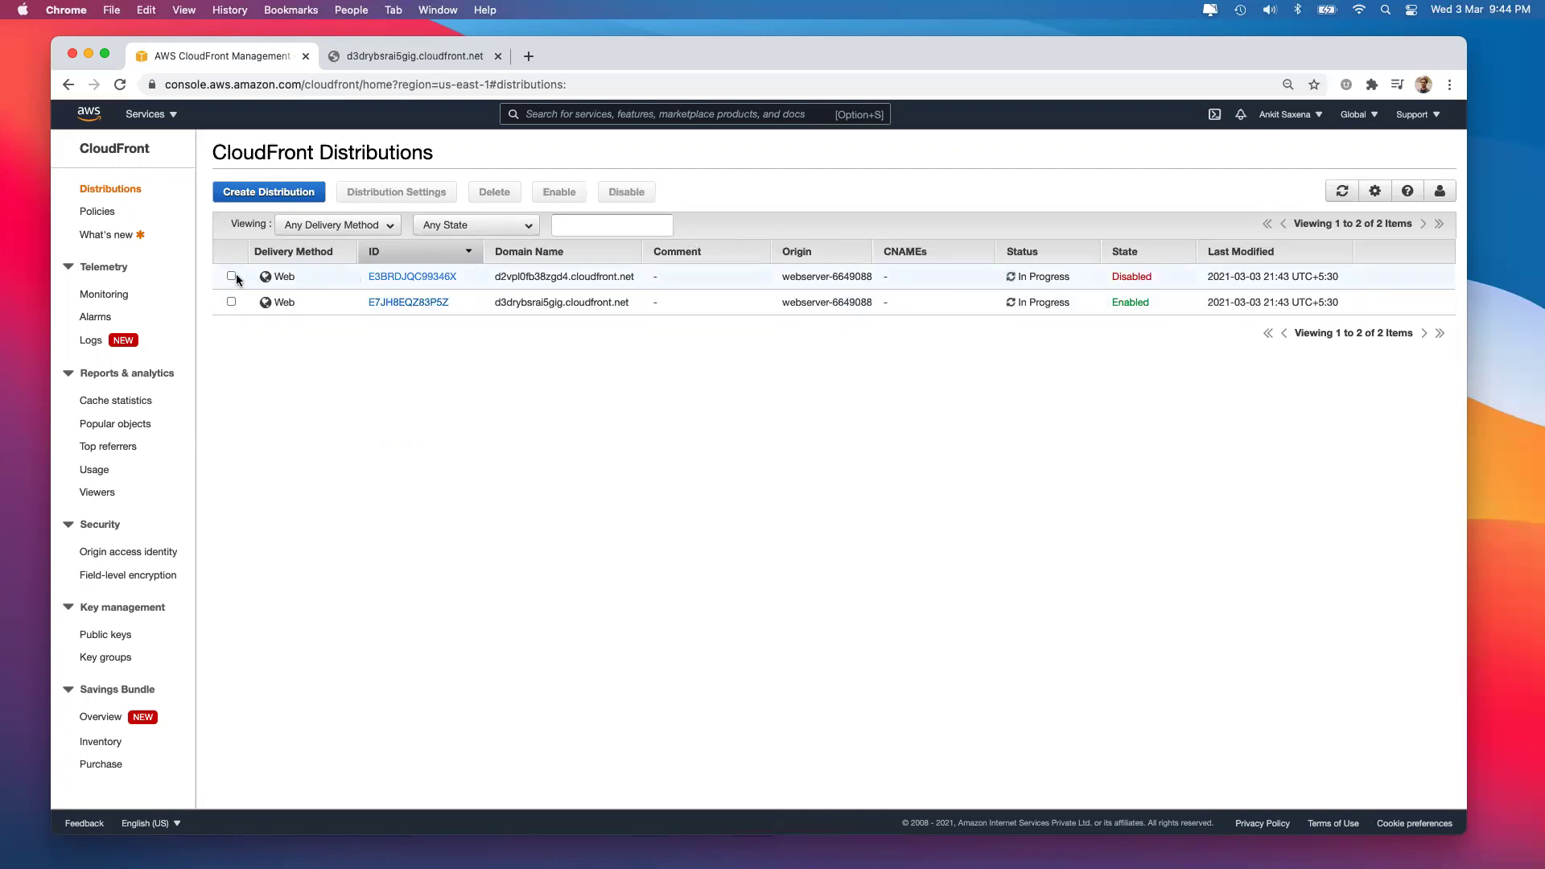
left_click(232, 277)
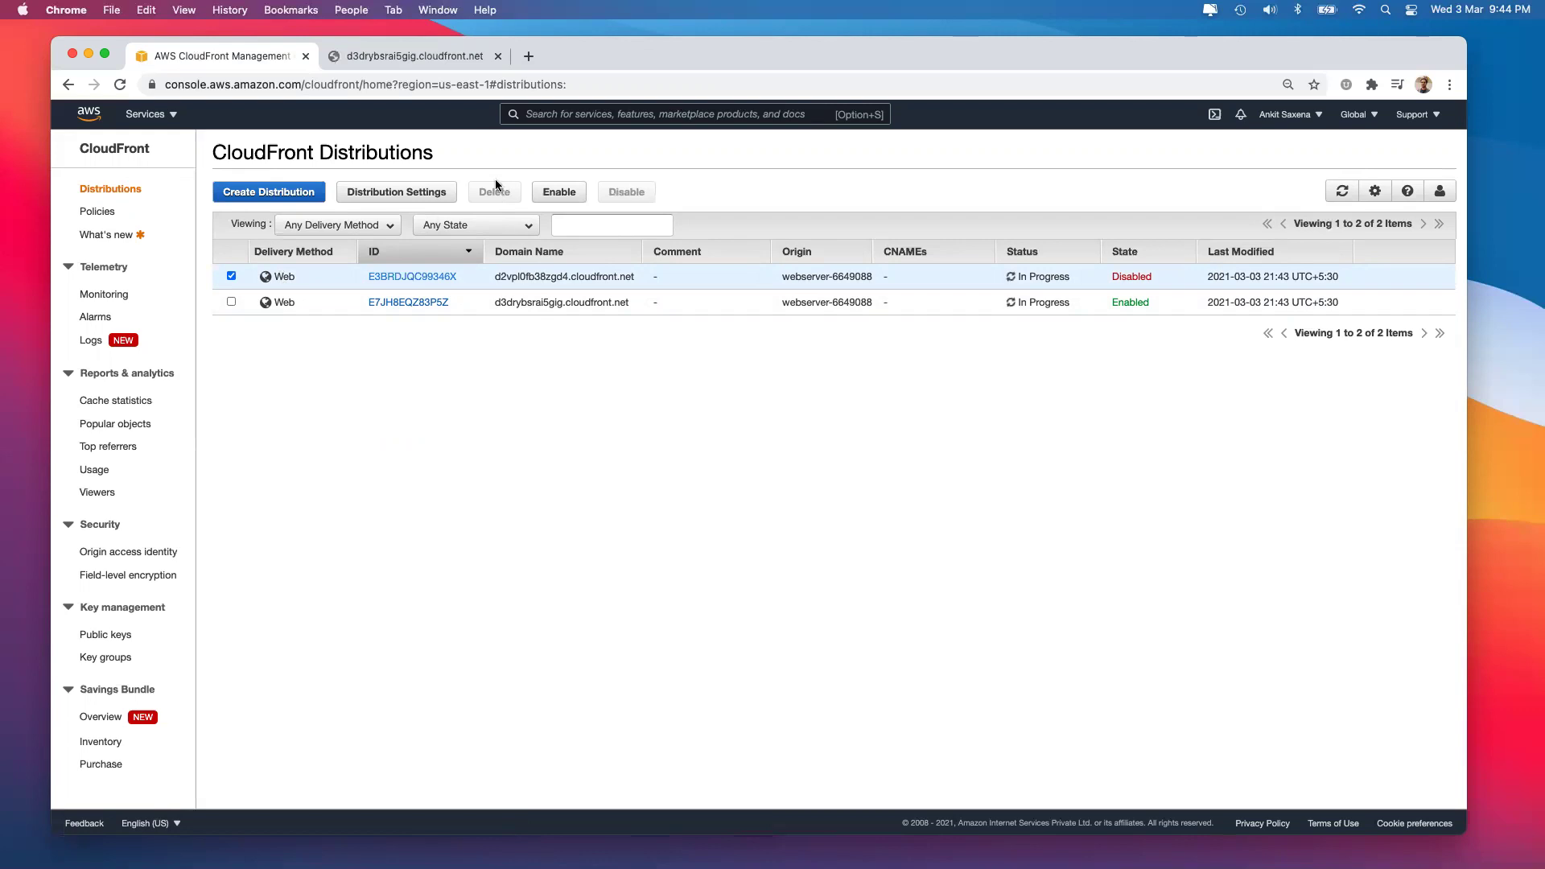
Search the web for "aws calculator" in a new tab and open the AWS Pricing Calculator.
left_click(525, 57)
type("aws ")
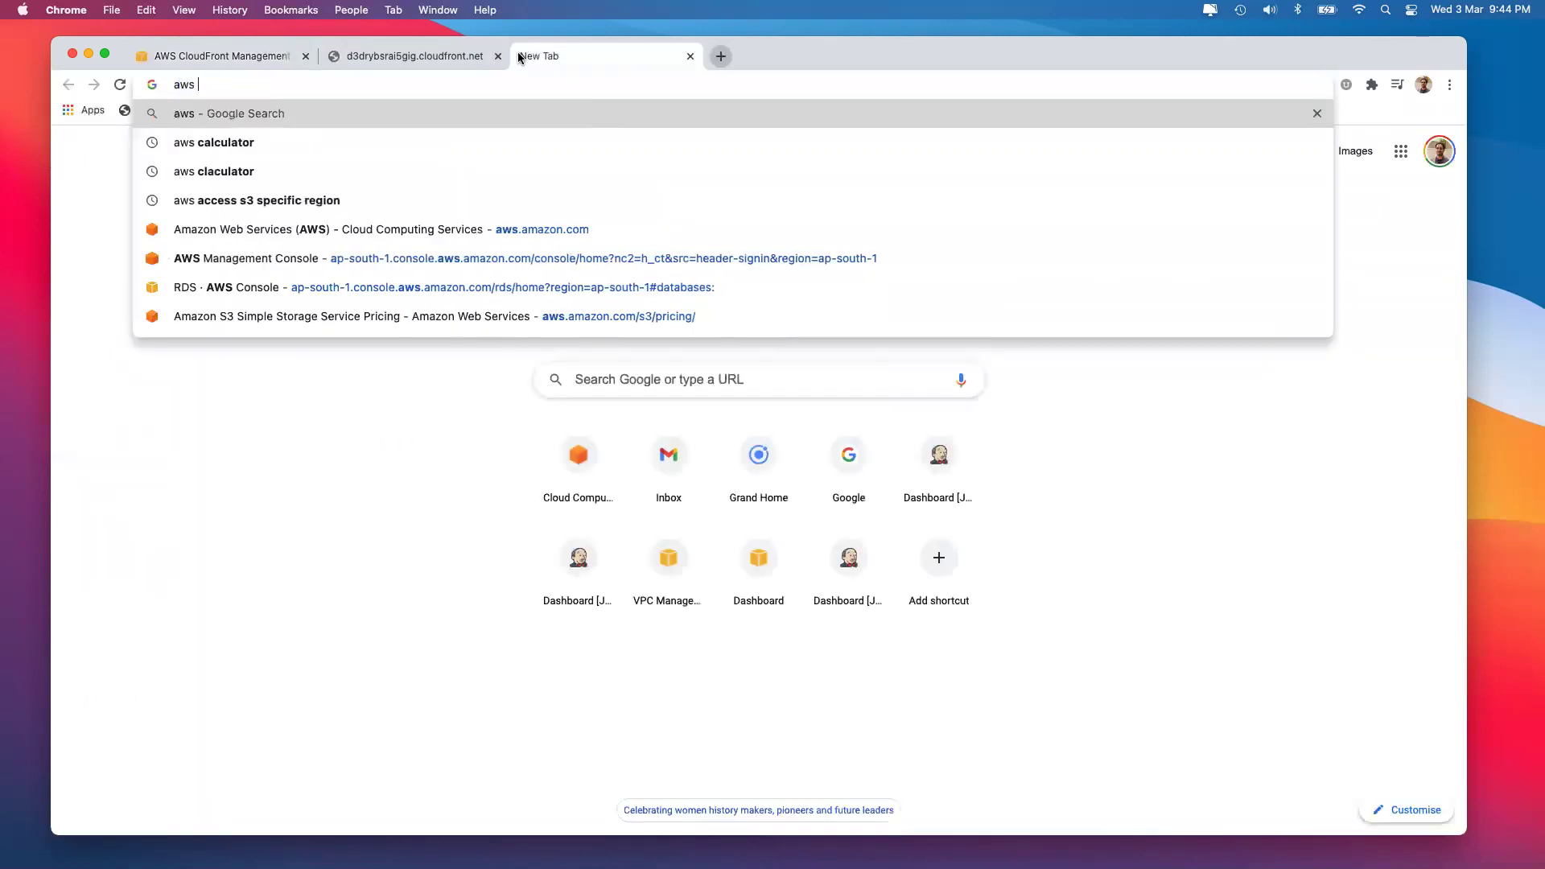
type("calculator")
key("Return")
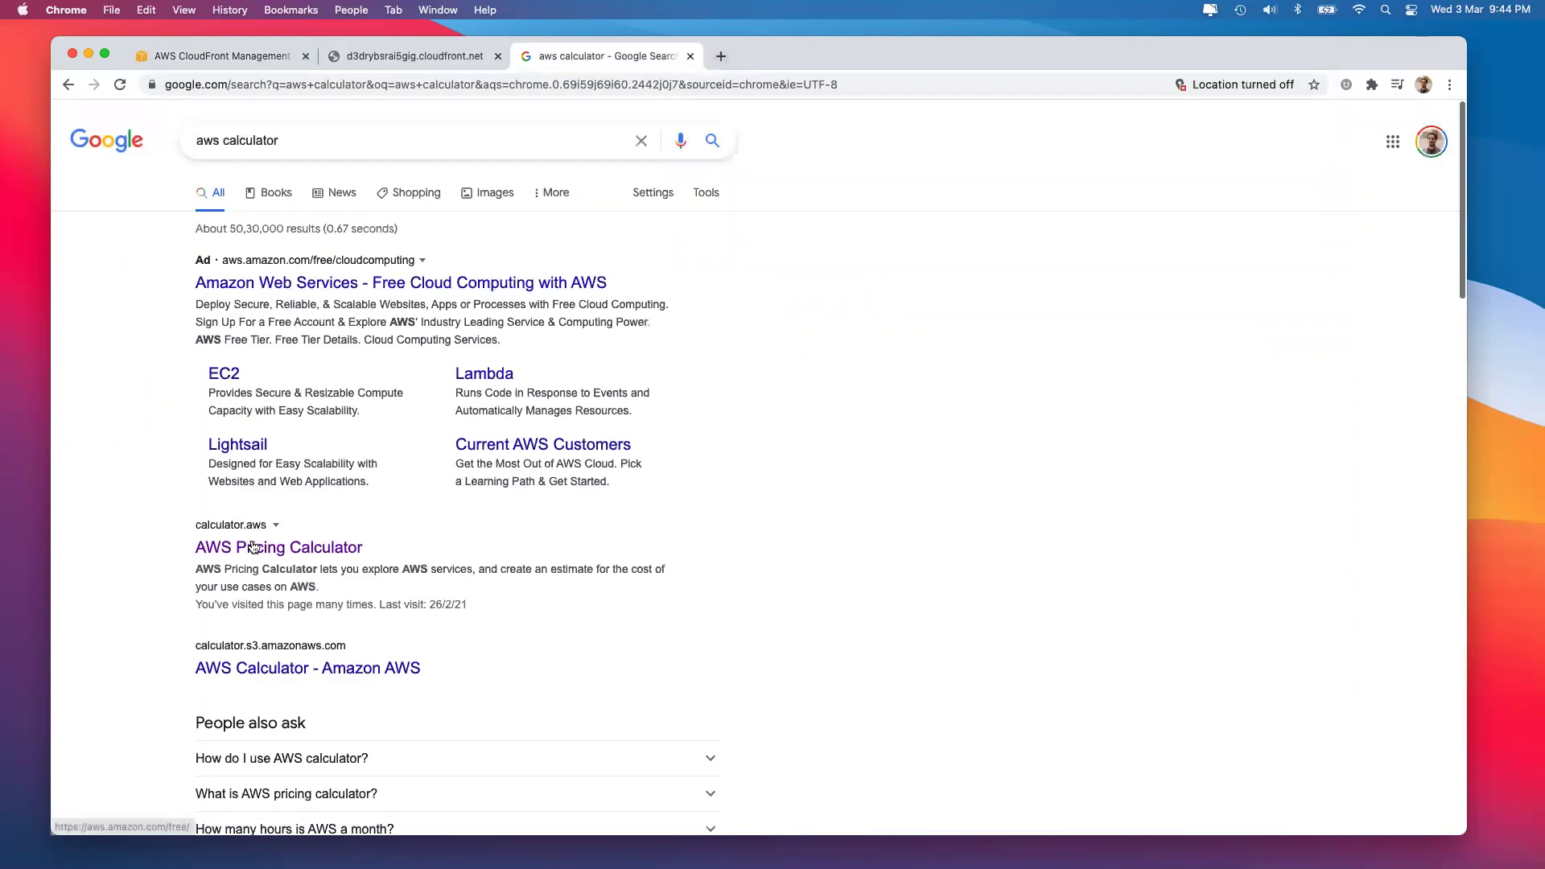
left_click(254, 547)
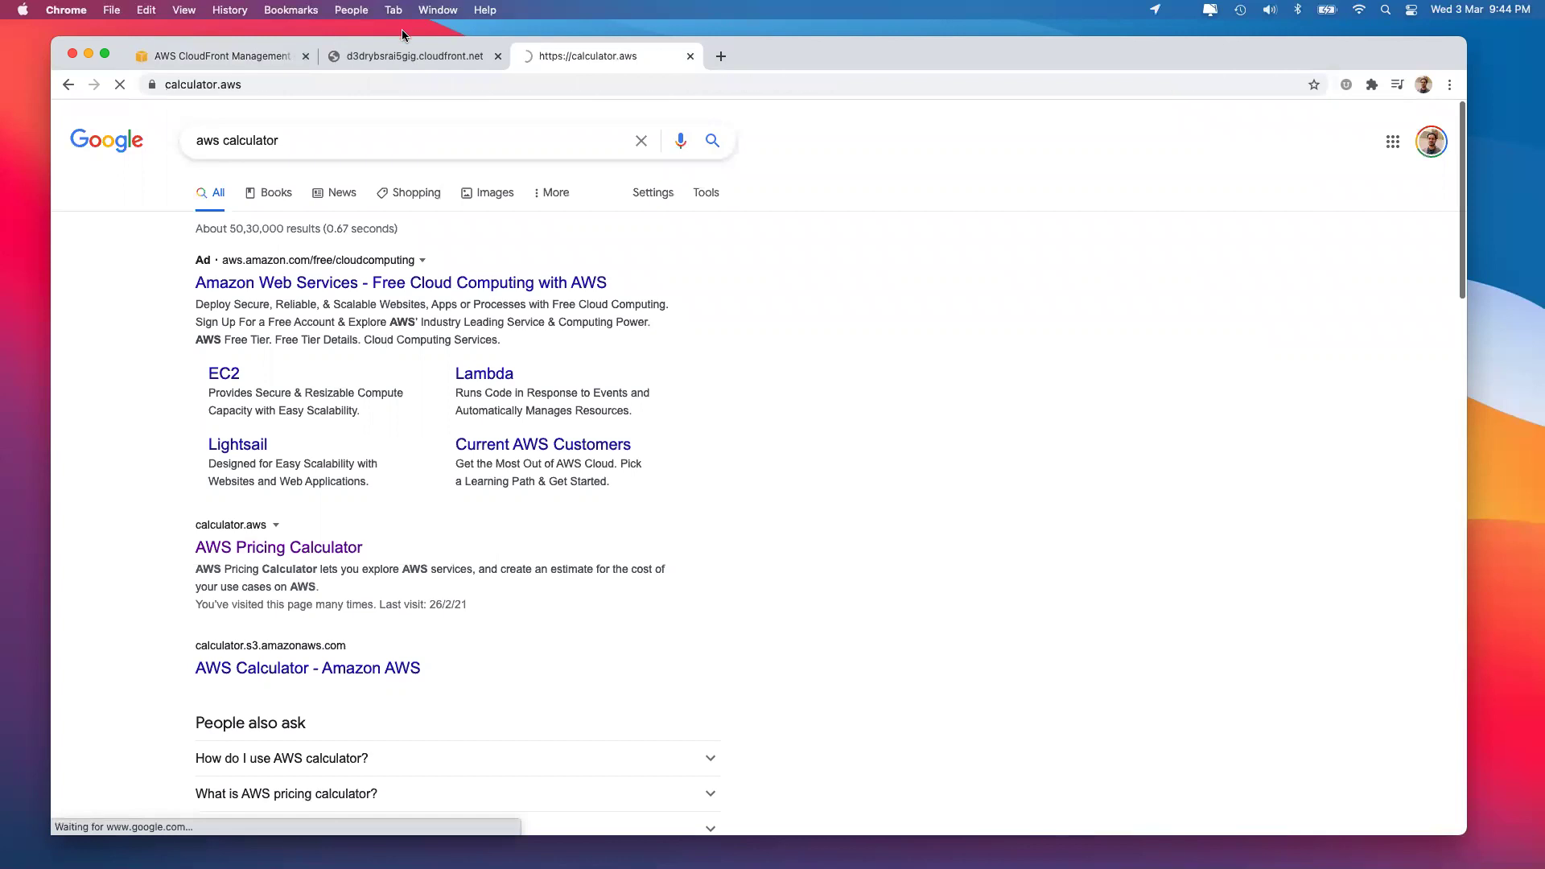
left_click(404, 50)
left_click(572, 56)
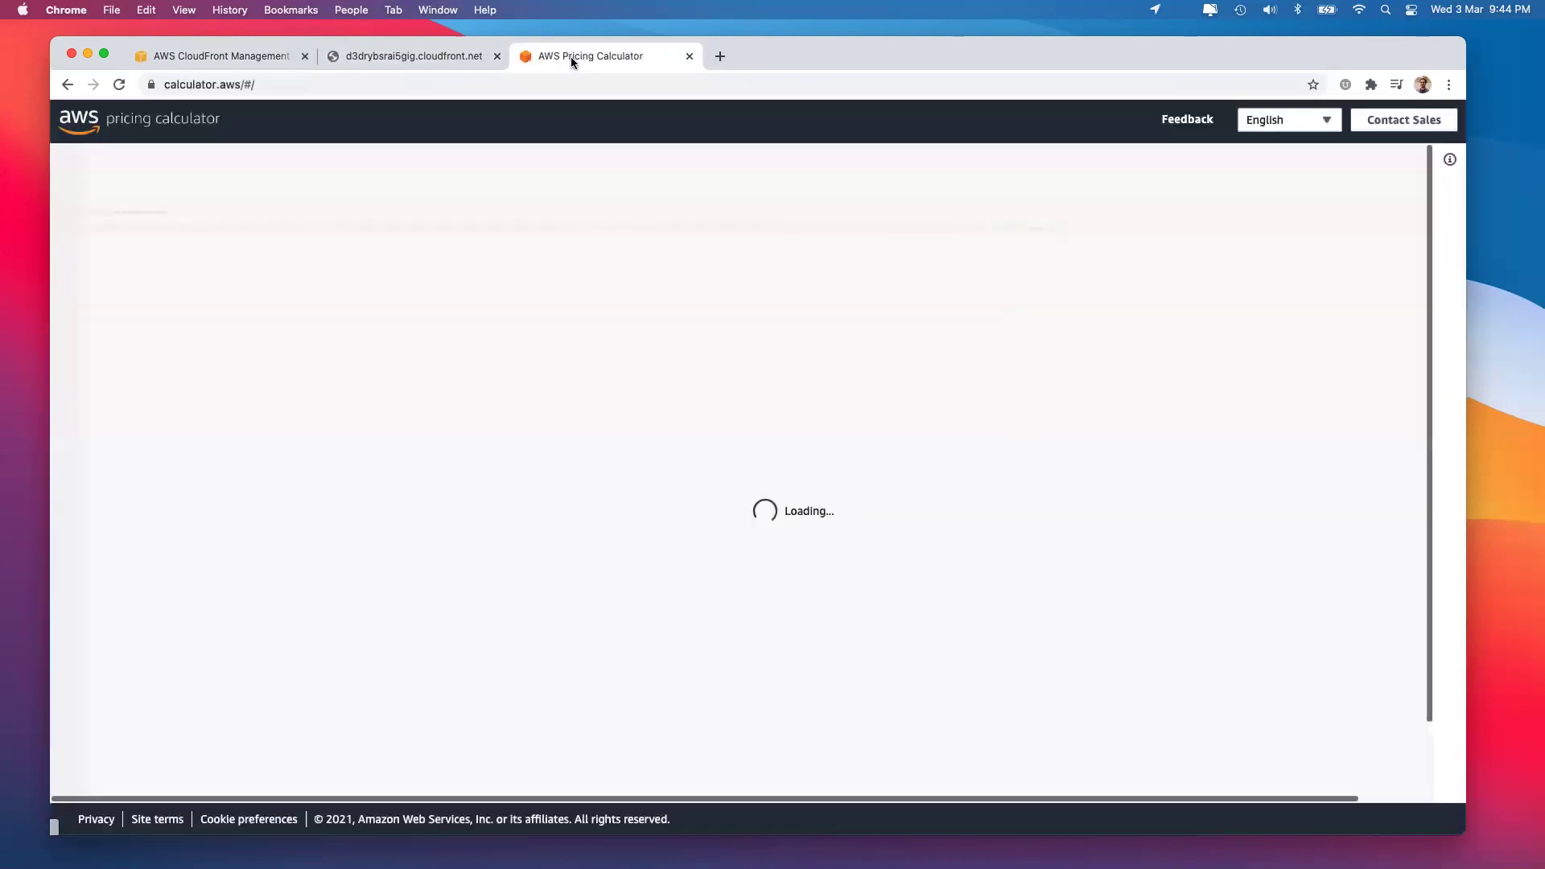
Create a new estimate and search the AWS services for "cloudfront".
left_click(978, 314)
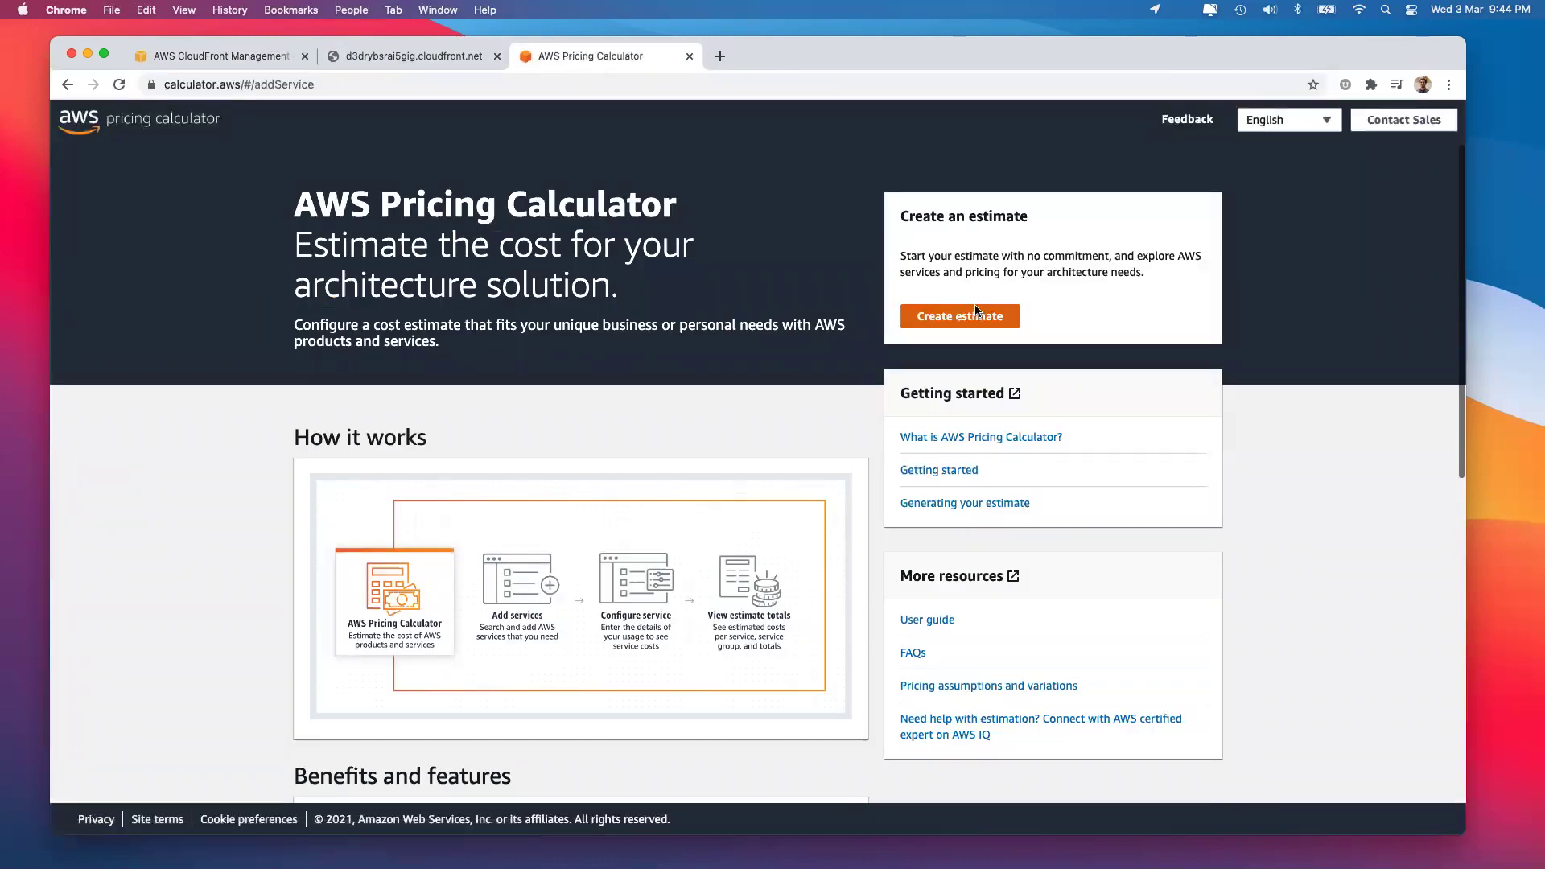
left_click(729, 288)
type("cloudfront")
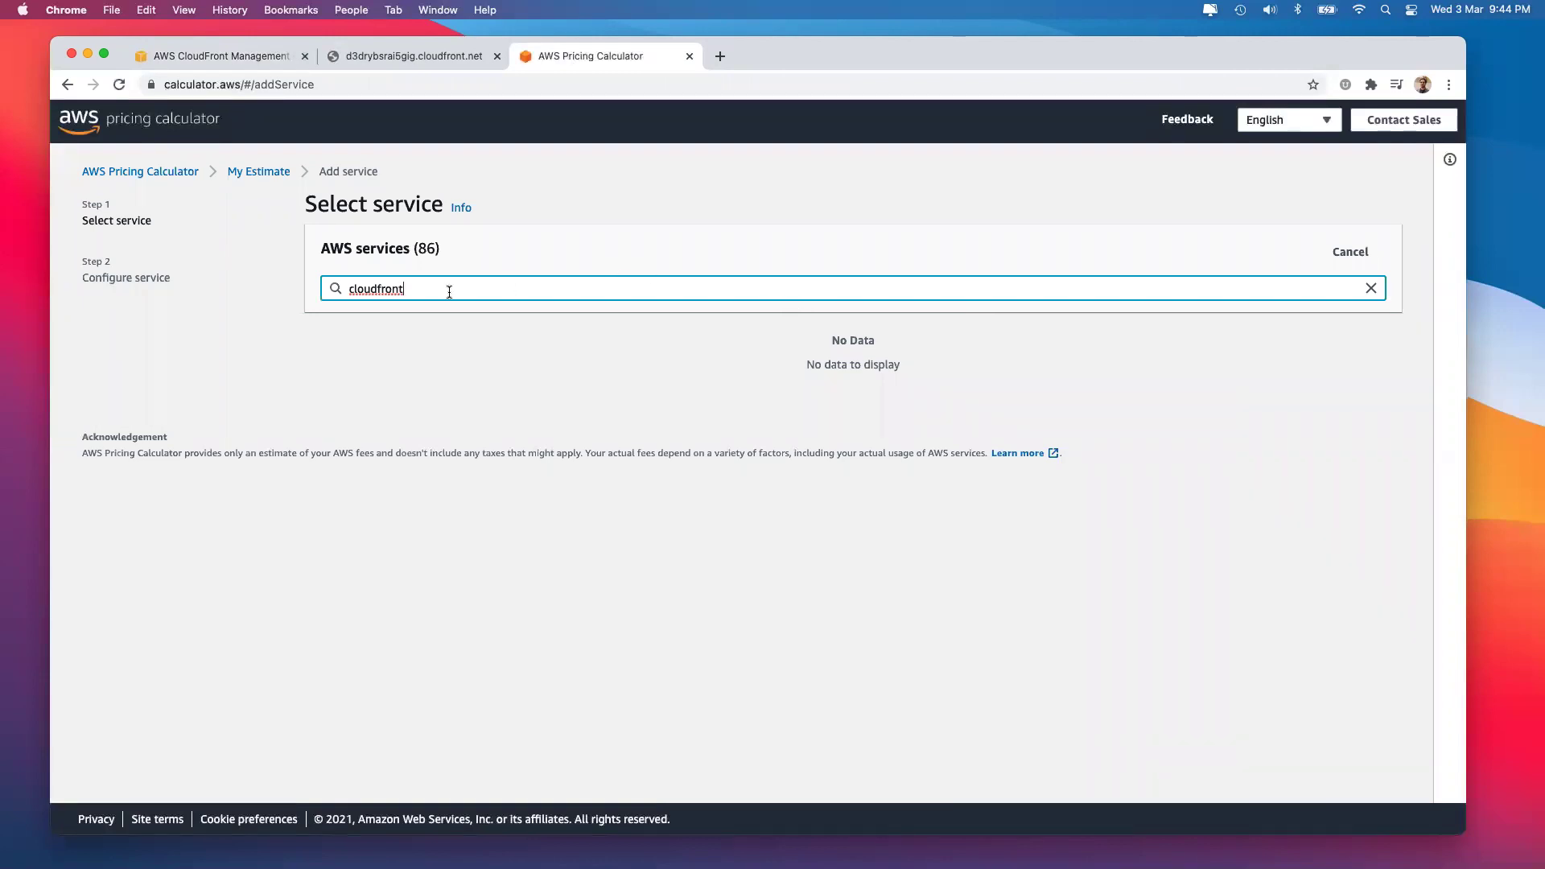
Search the web for "aws calculator" in another tab and try to load the calculator.s3.amazonaws.com result.
left_click(720, 56)
type("aws calcua")
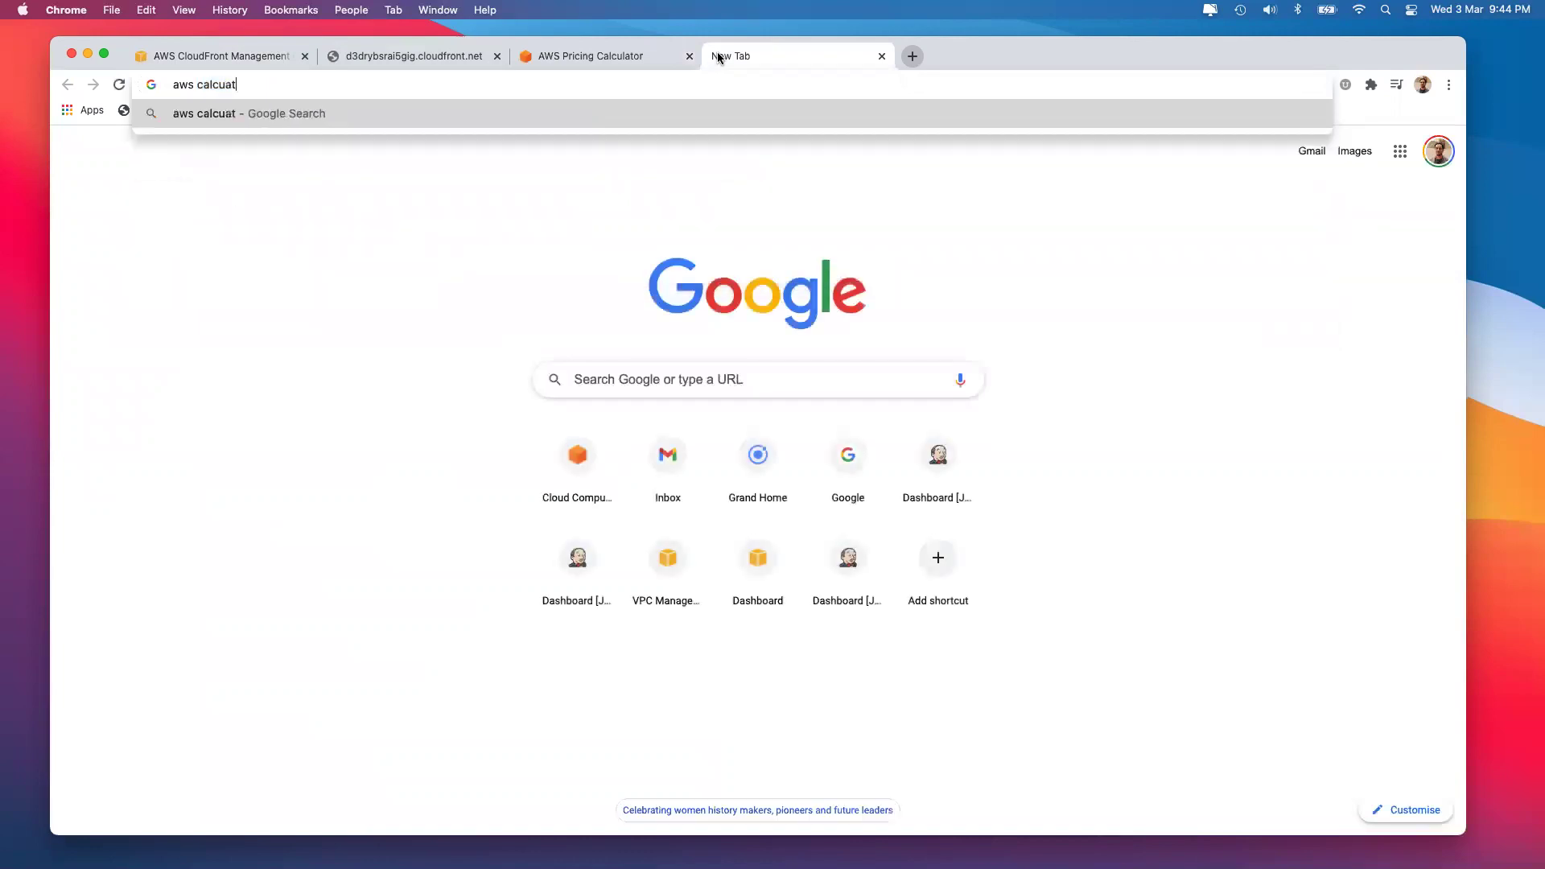
key("BackSpace")
type("lator")
key("Return")
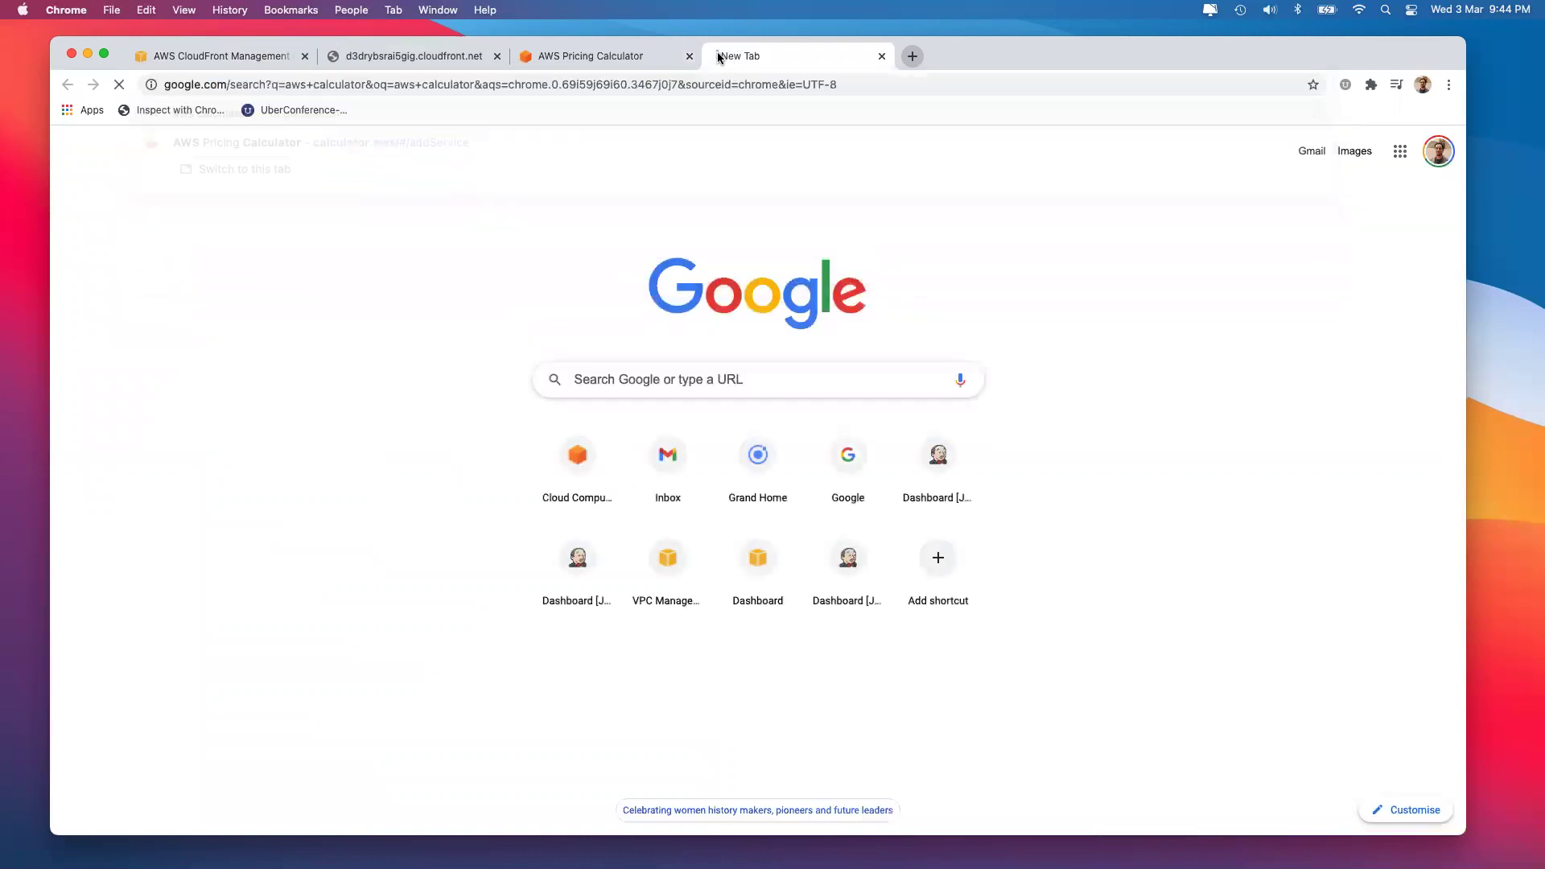
scroll(300, 483, "down", 5)
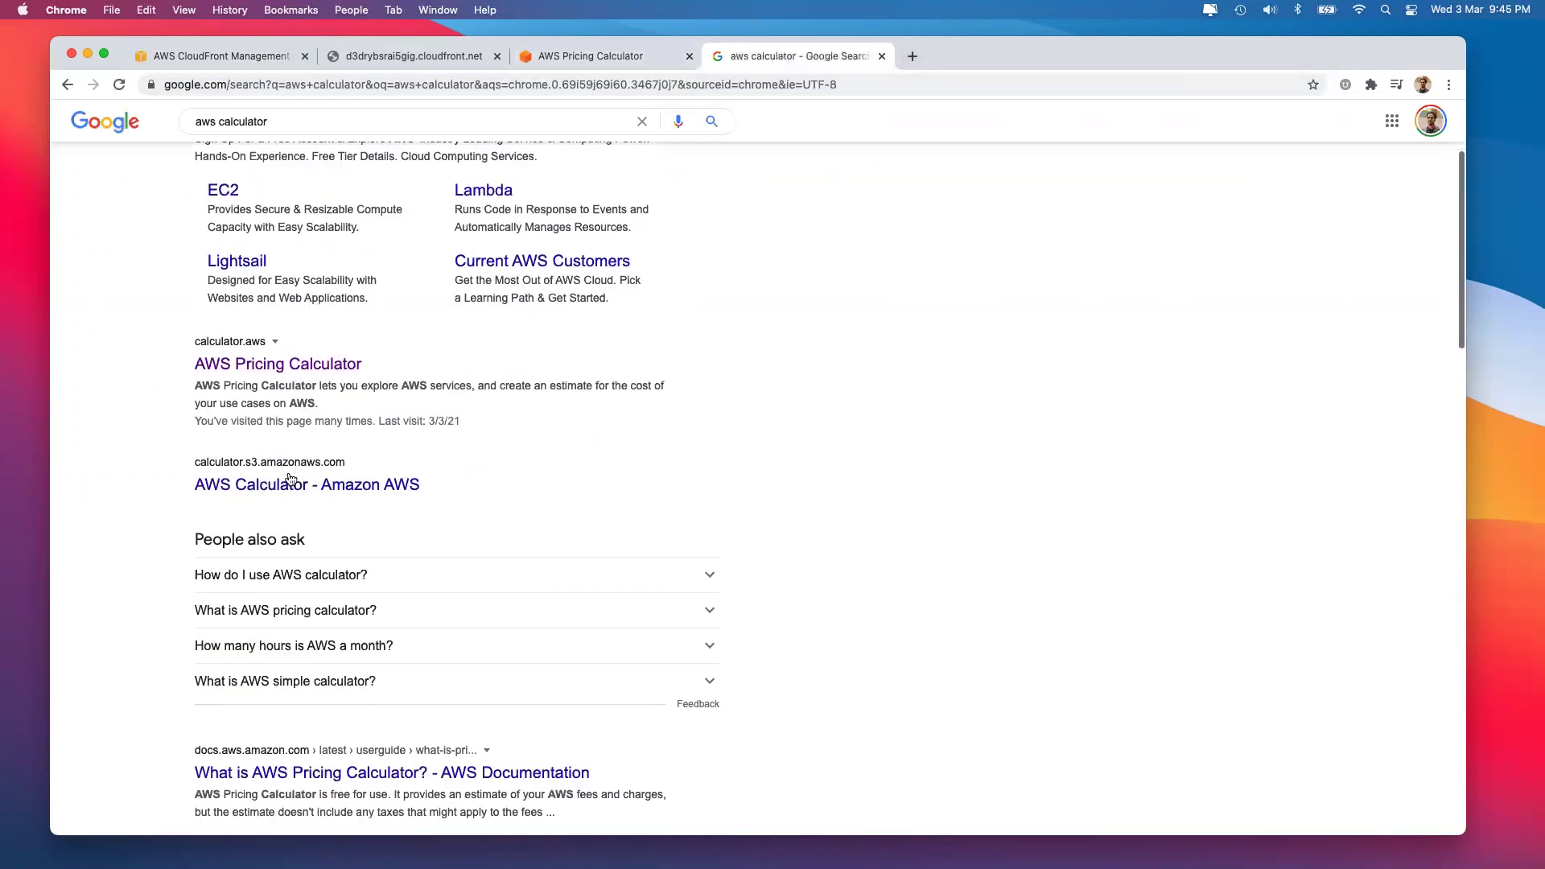
left_click(298, 493)
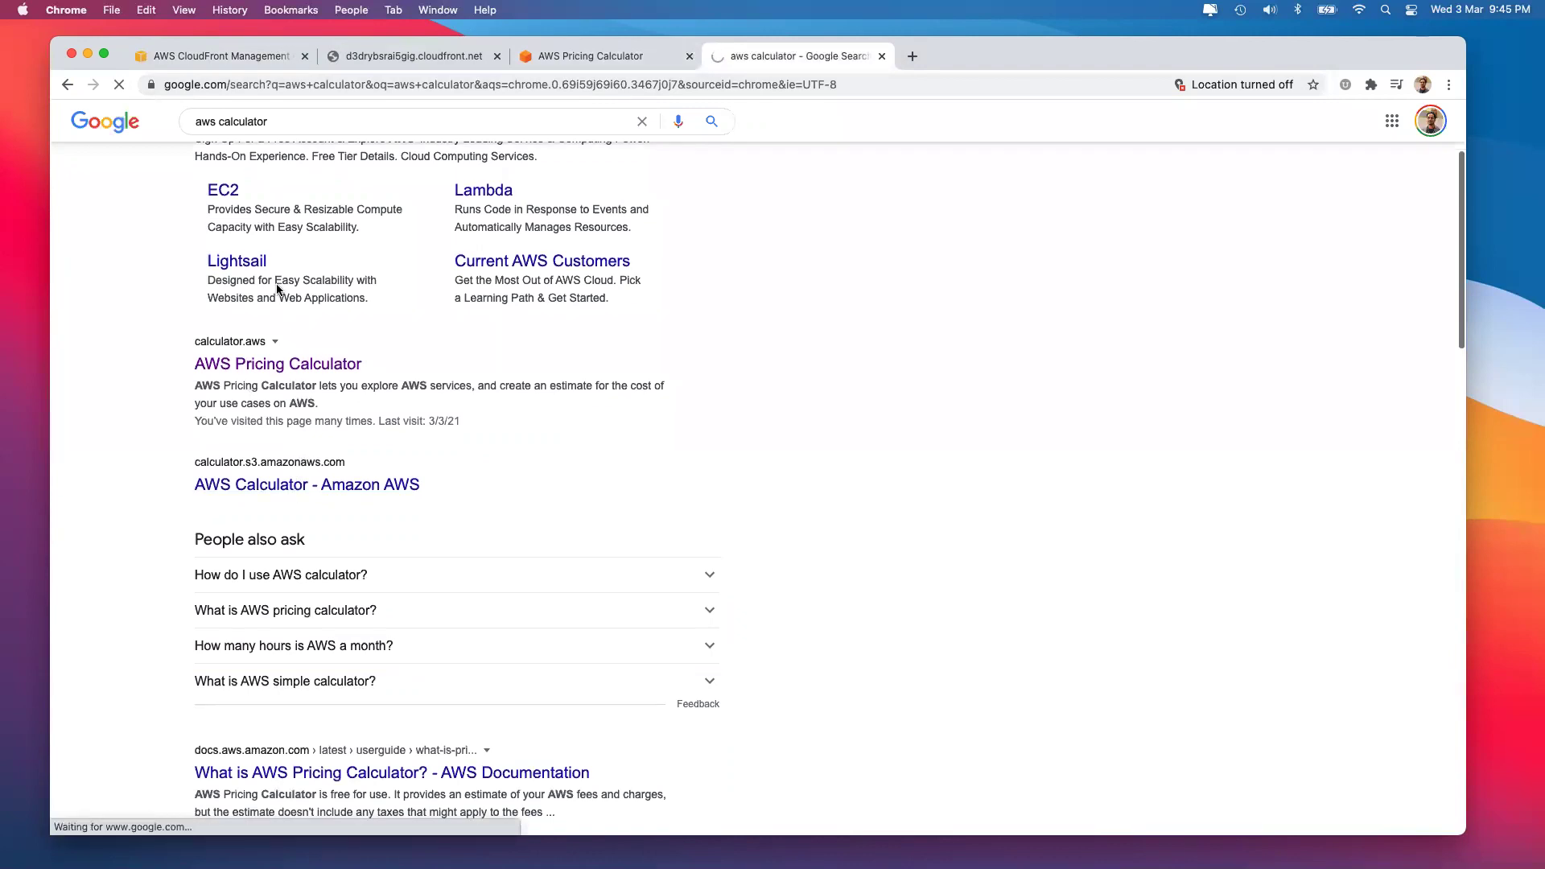
left_click(175, 84)
double_click(175, 84)
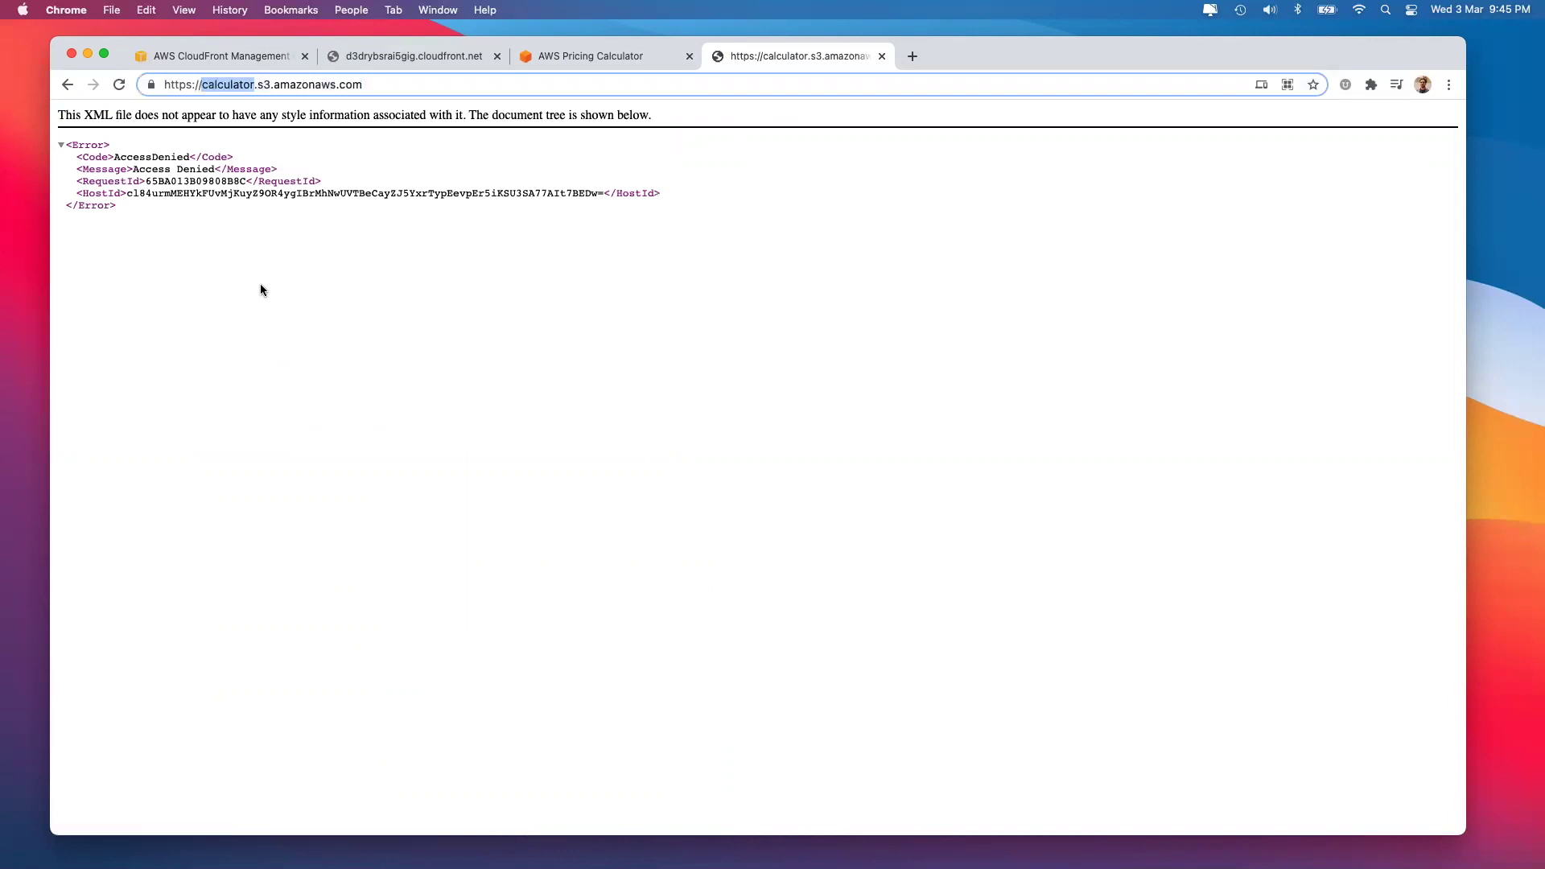
key("Return")
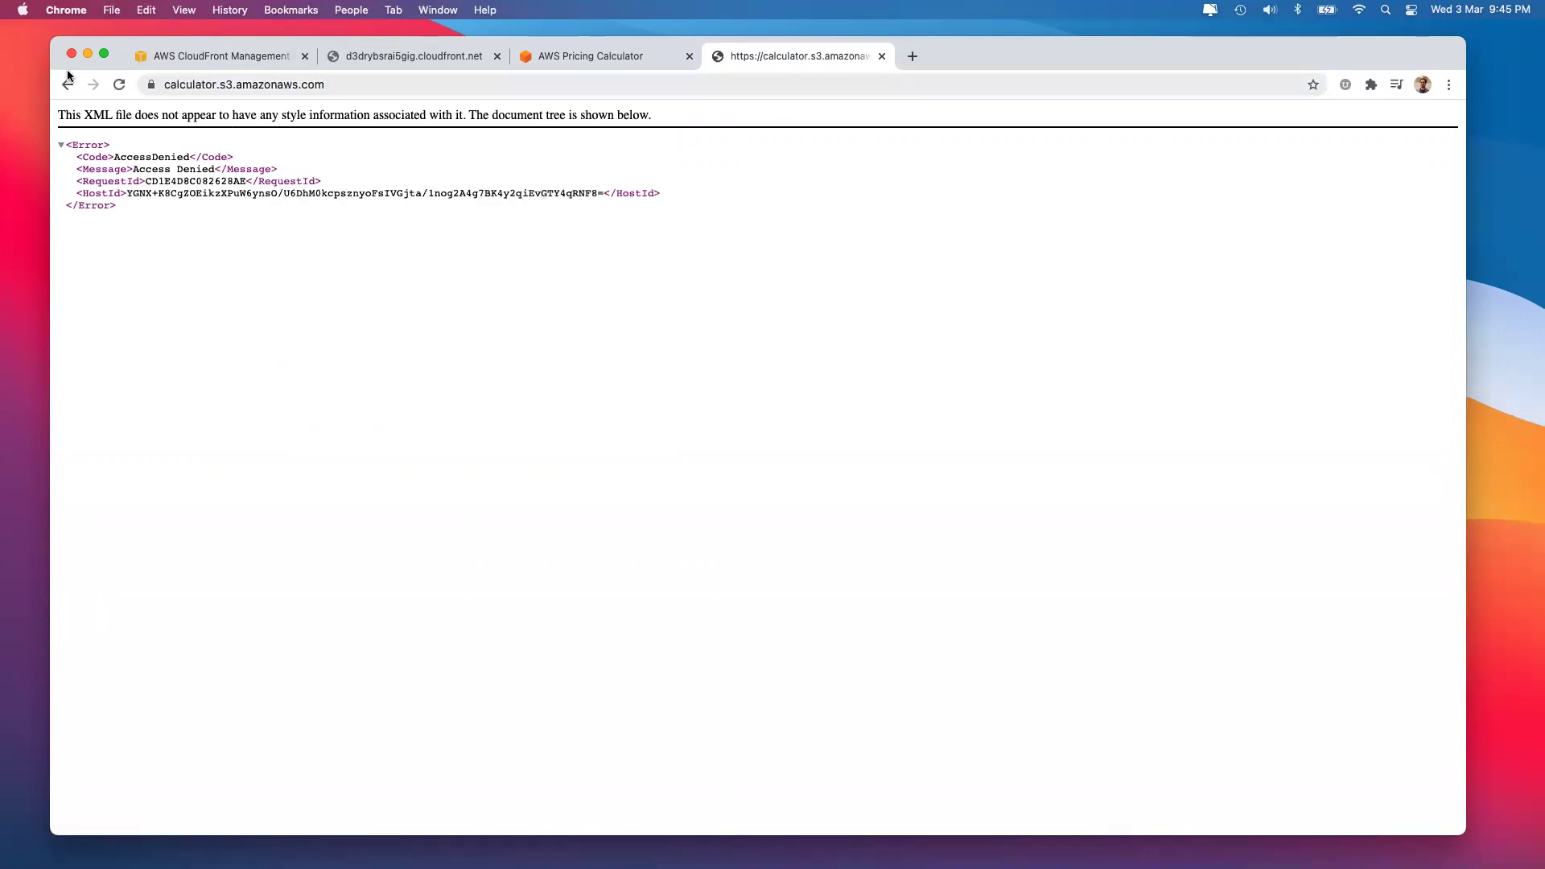
Go back to the search results, try the AWS Calculator link in an incognito window, and close that window and the search tab.
left_click(67, 84)
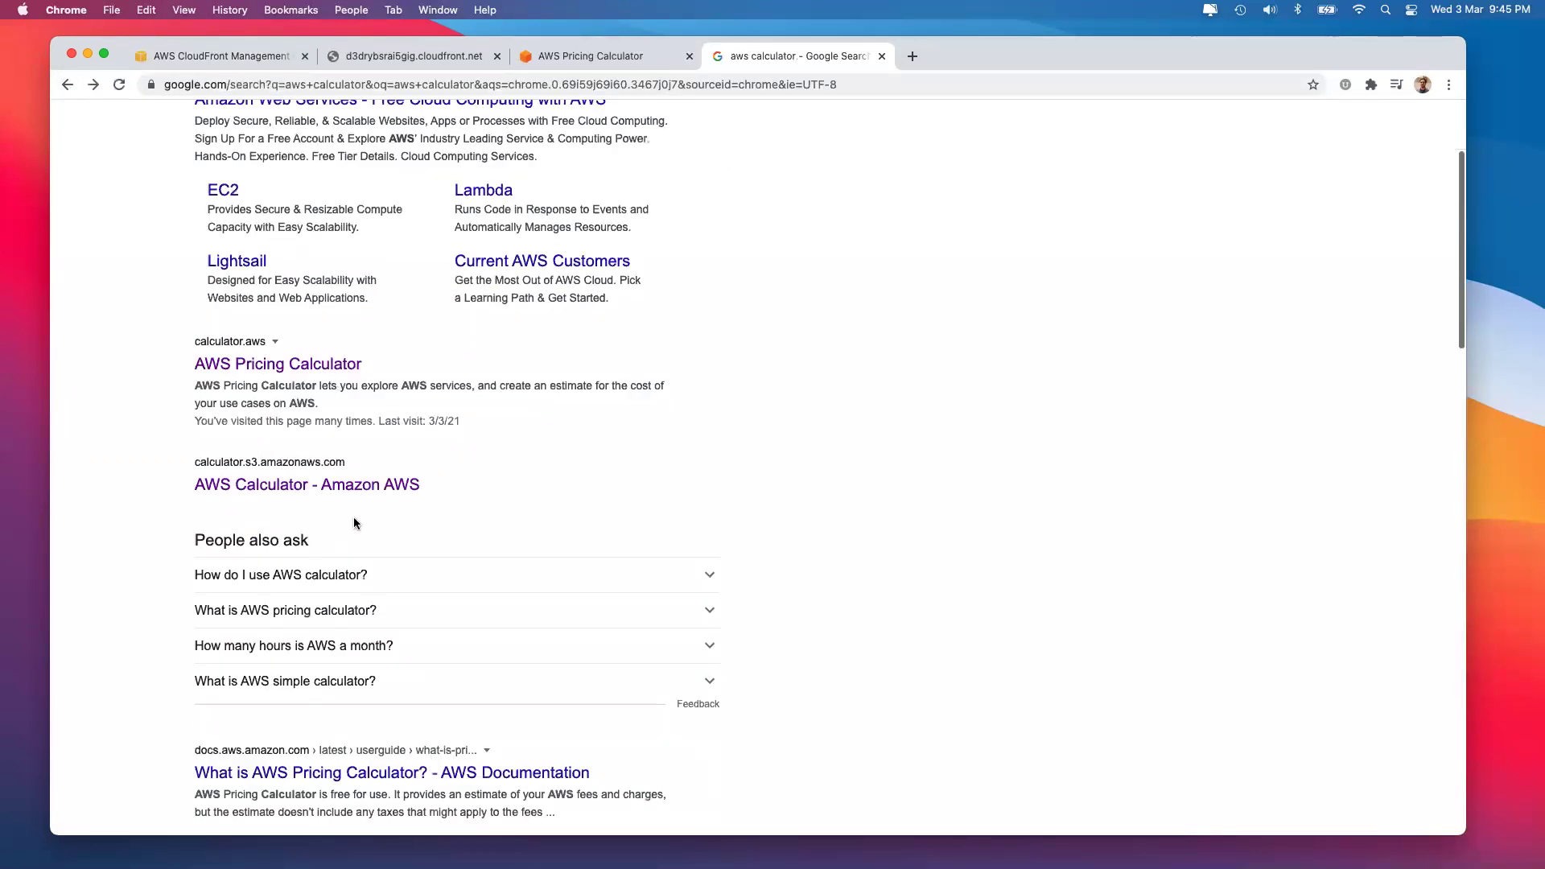
scroll(355, 524, "down", 3)
scroll(354, 524, "up", 3)
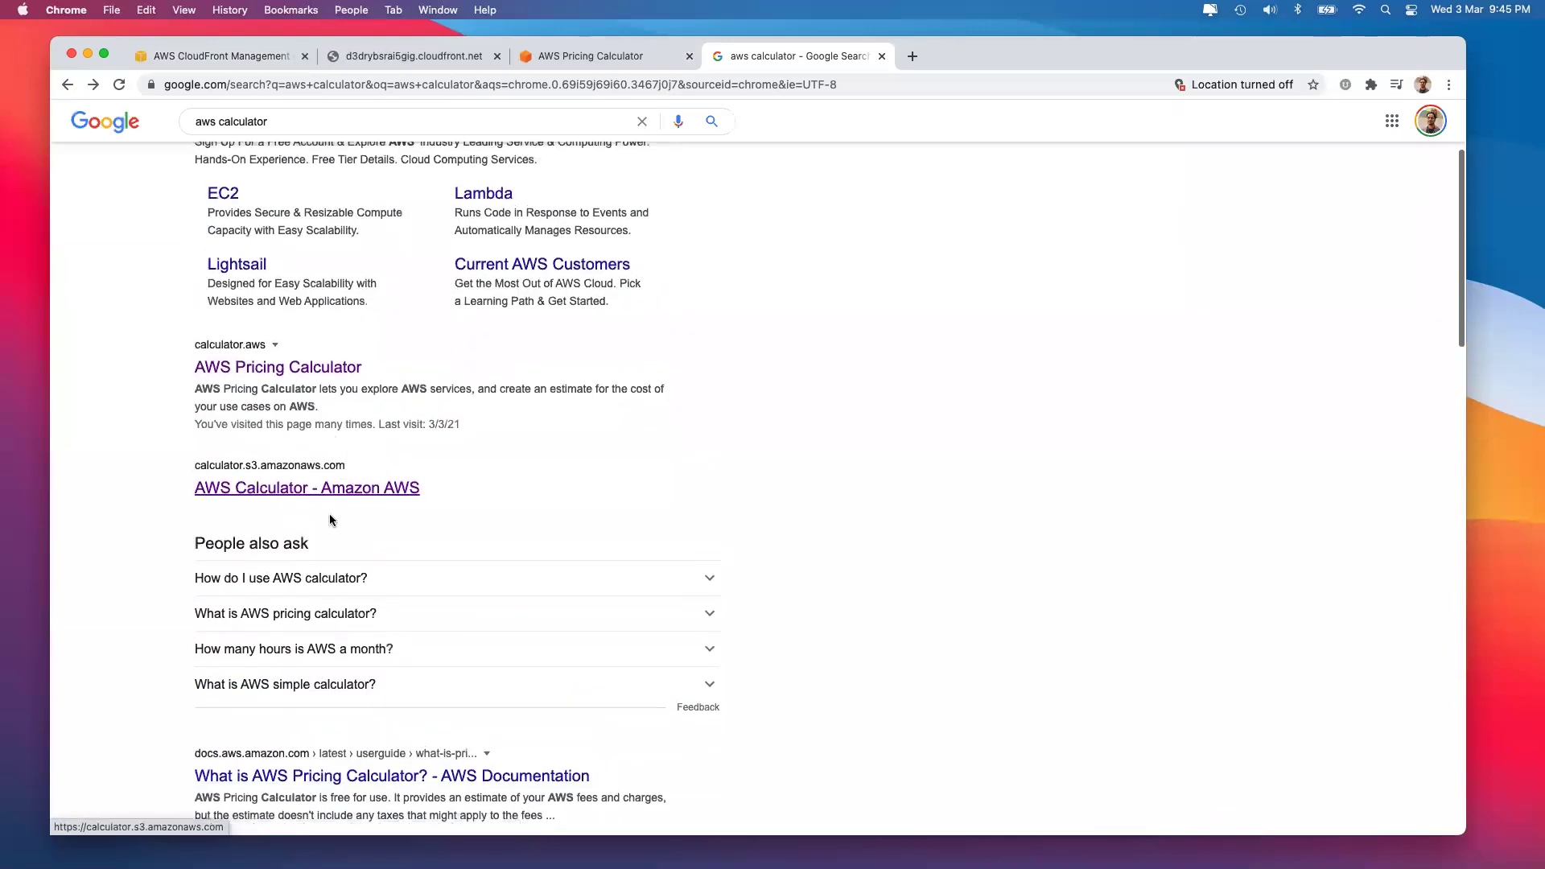
right_click(362, 488)
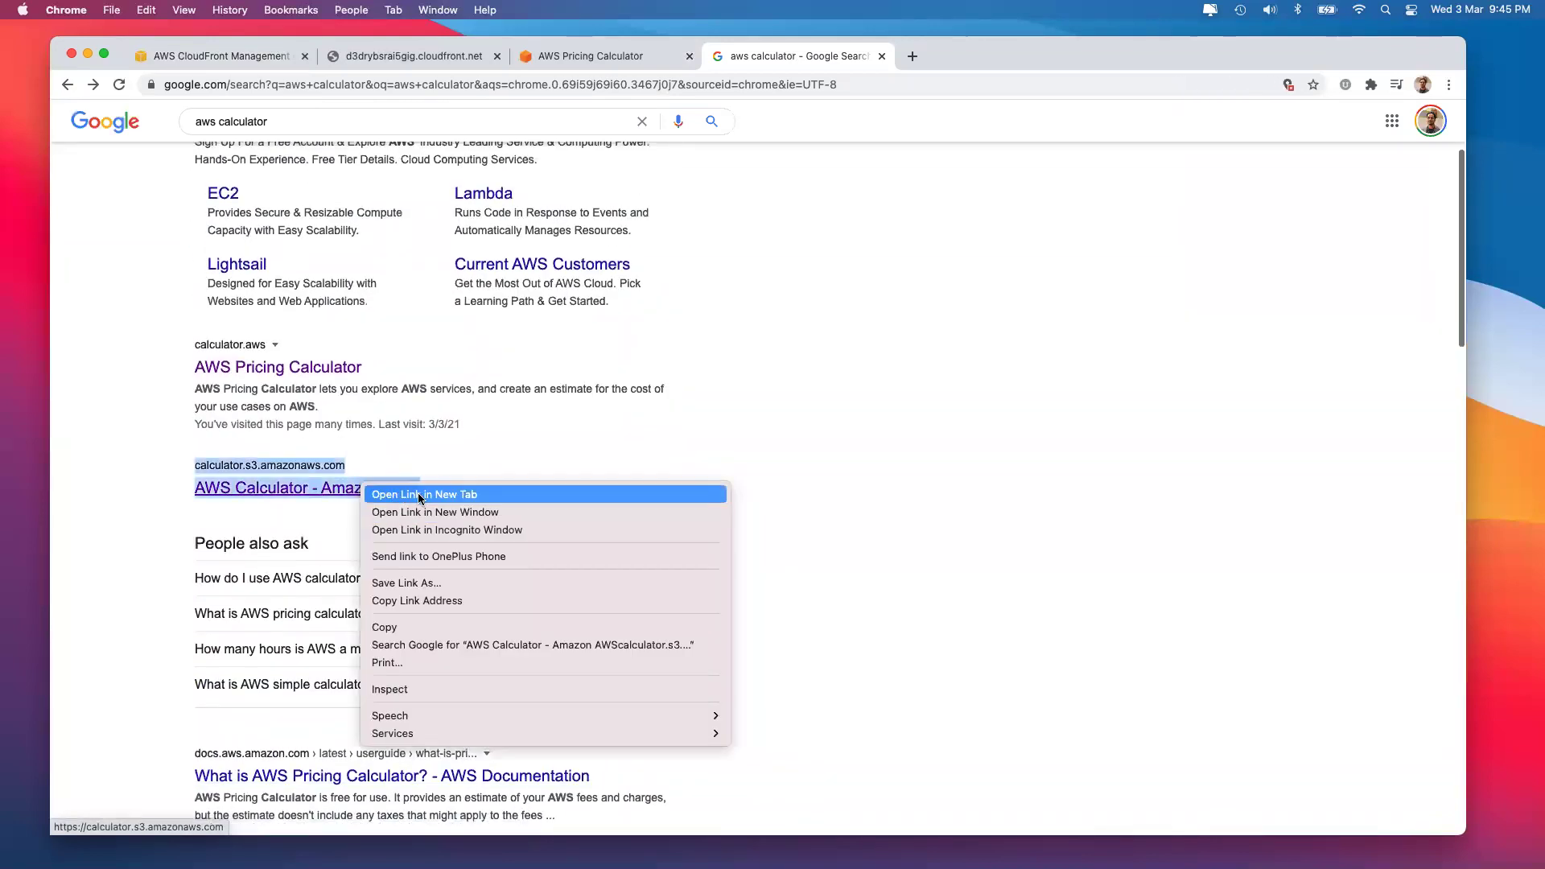
left_click(421, 529)
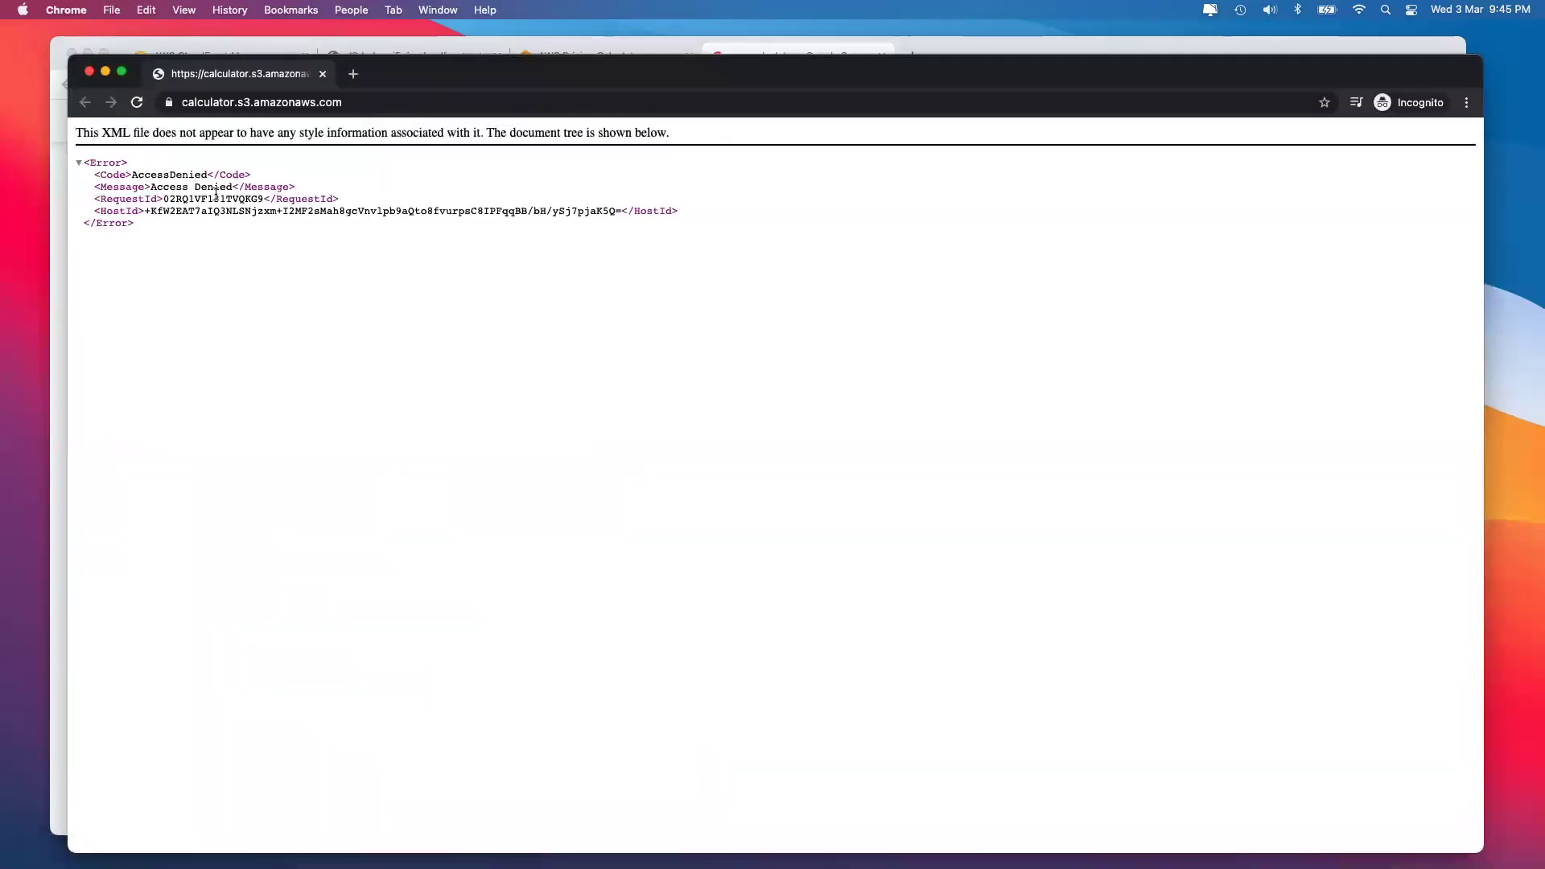
left_click(90, 71)
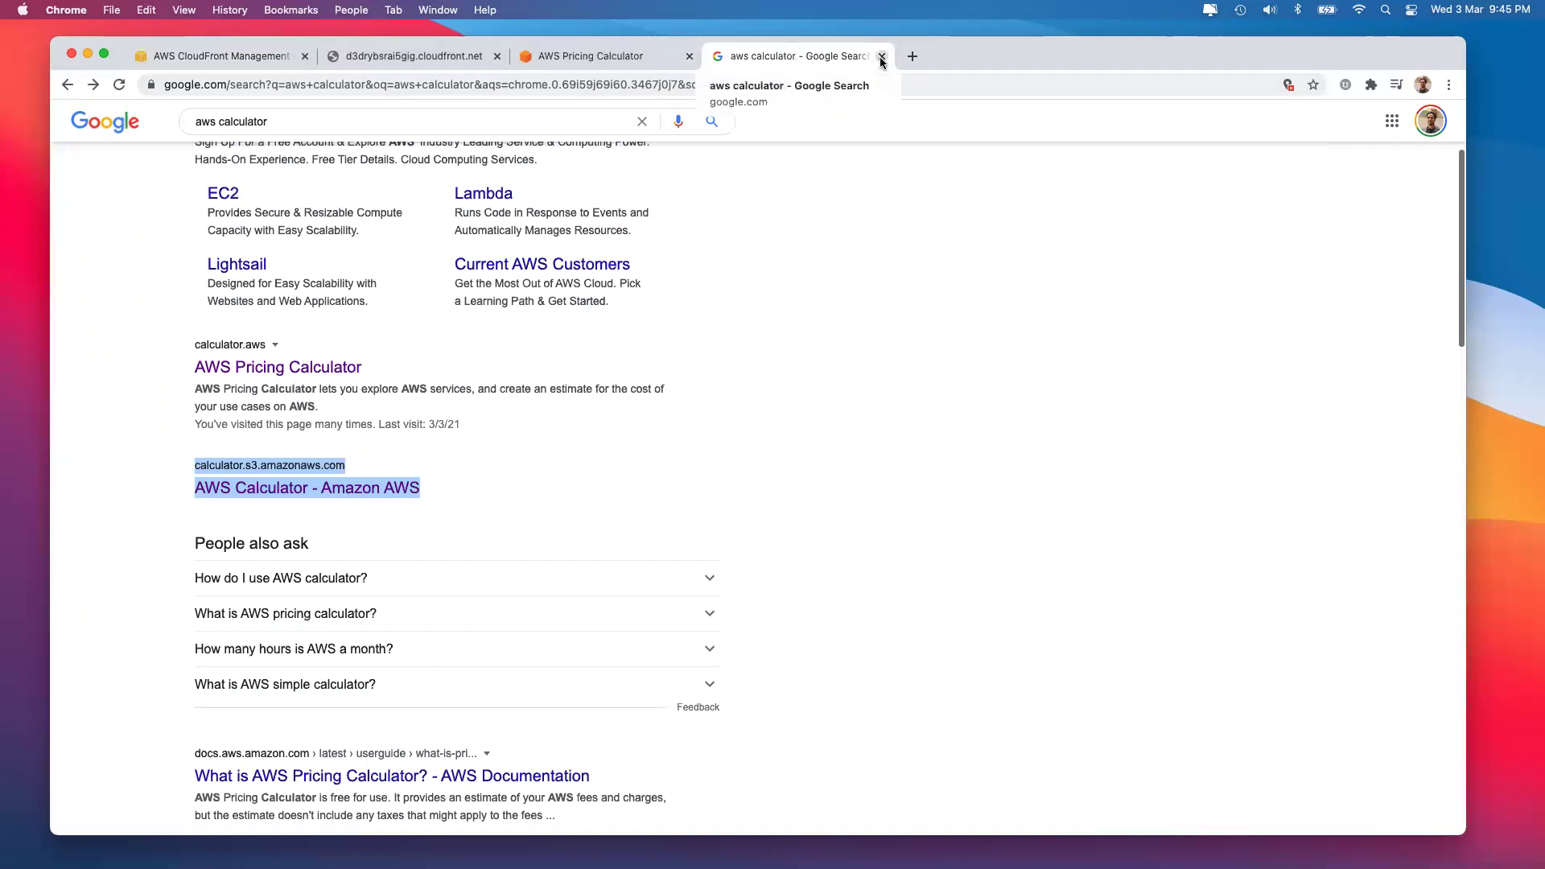
left_click(881, 56)
Search the pricing calculator's services for "clou" and look through the results for CloudFront.
double_click(451, 286)
type("clou")
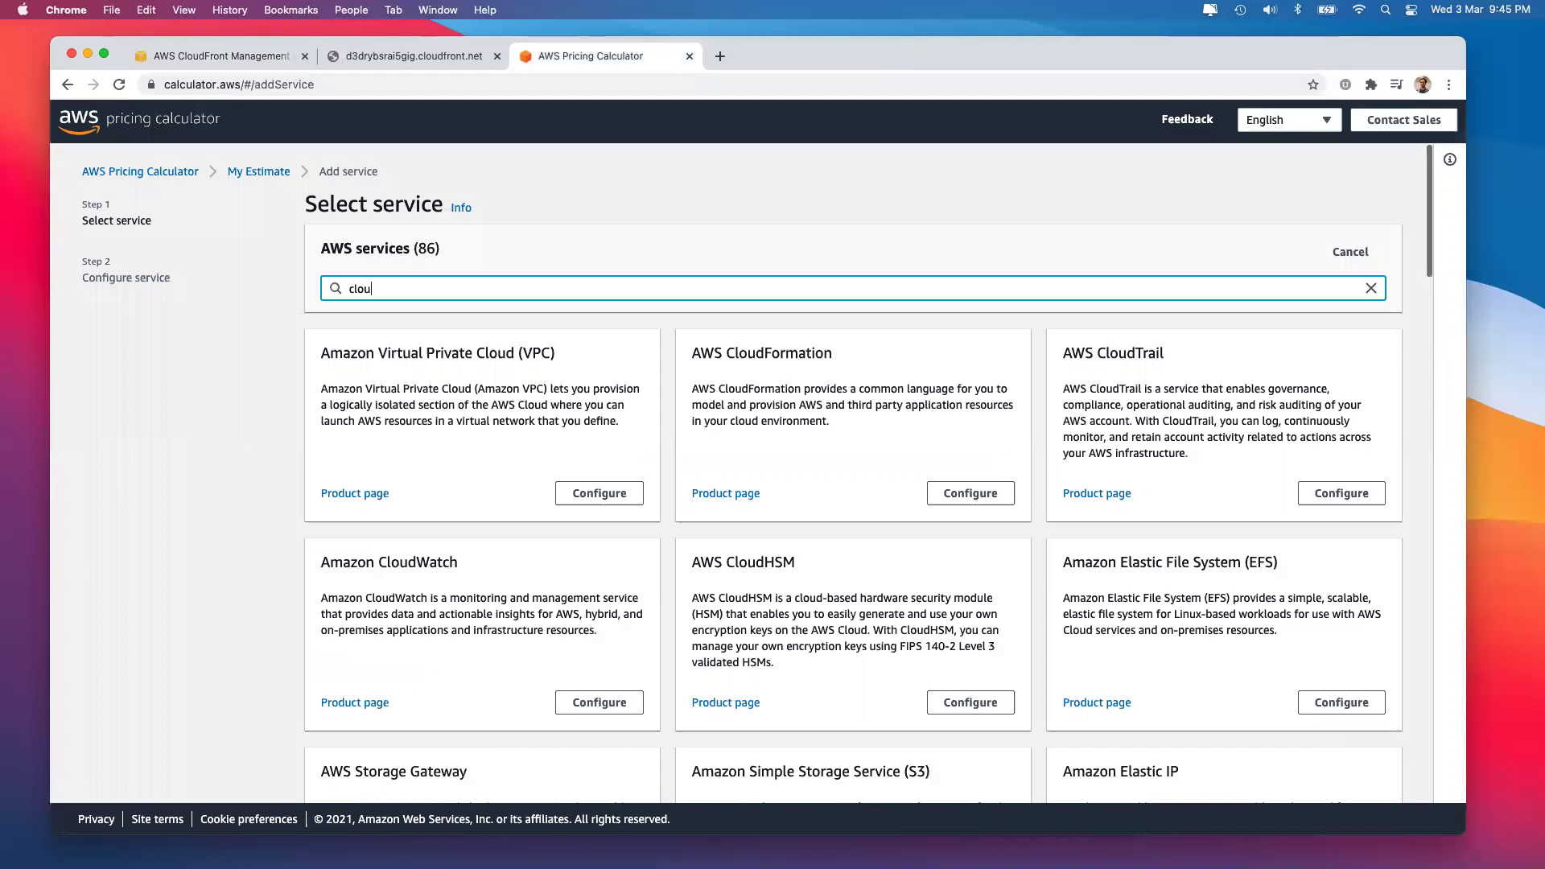
scroll(717, 378, "down", 5)
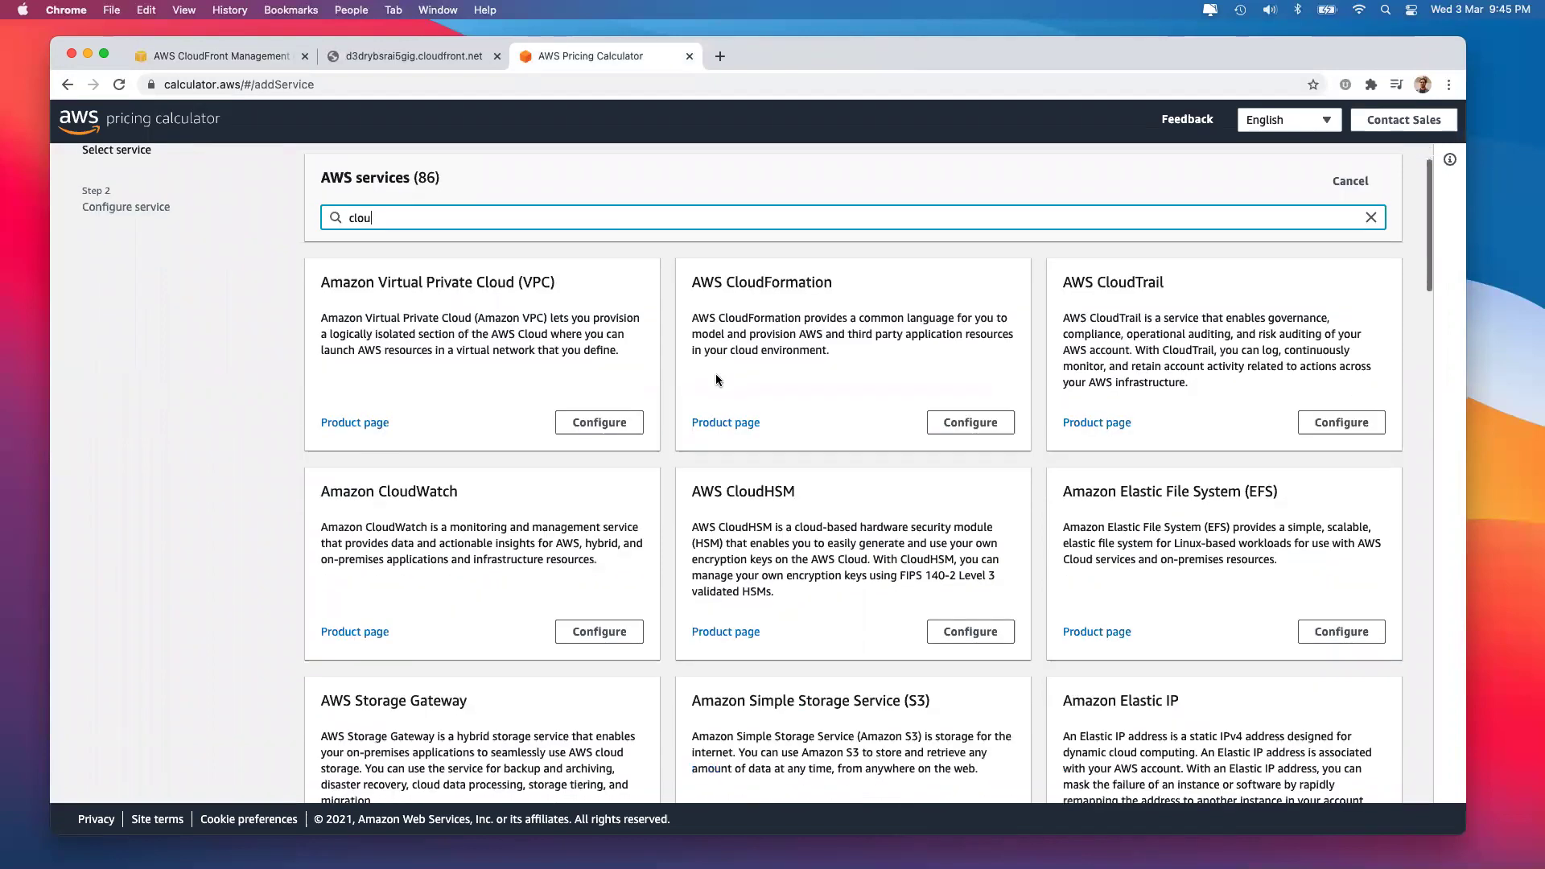
scroll(715, 560, "down", 5)
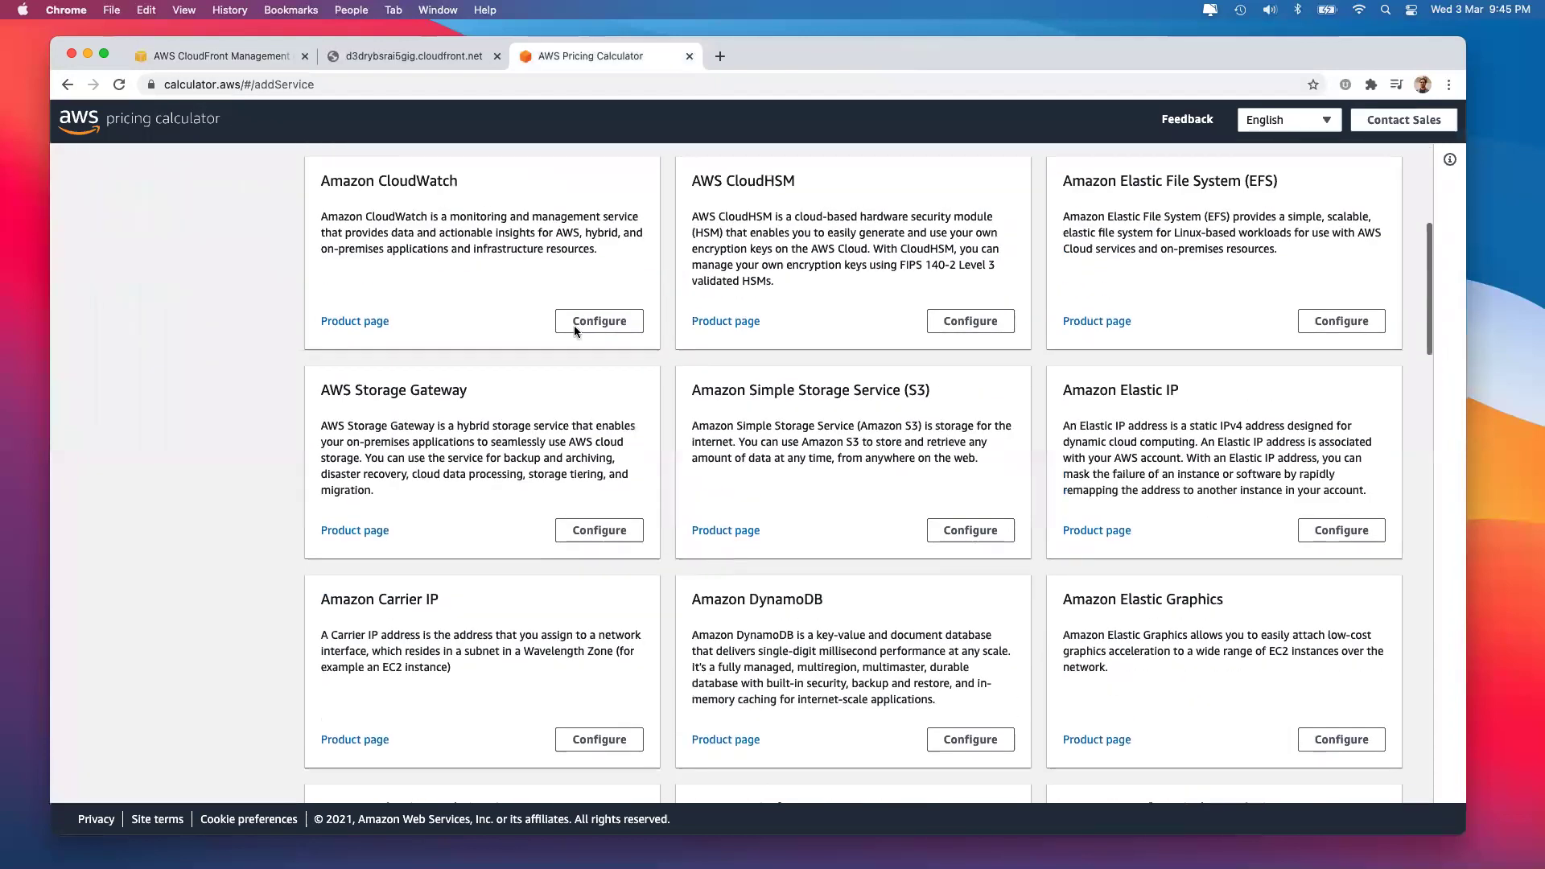
scroll(741, 531, "down", 4)
scroll(745, 531, "down", 10)
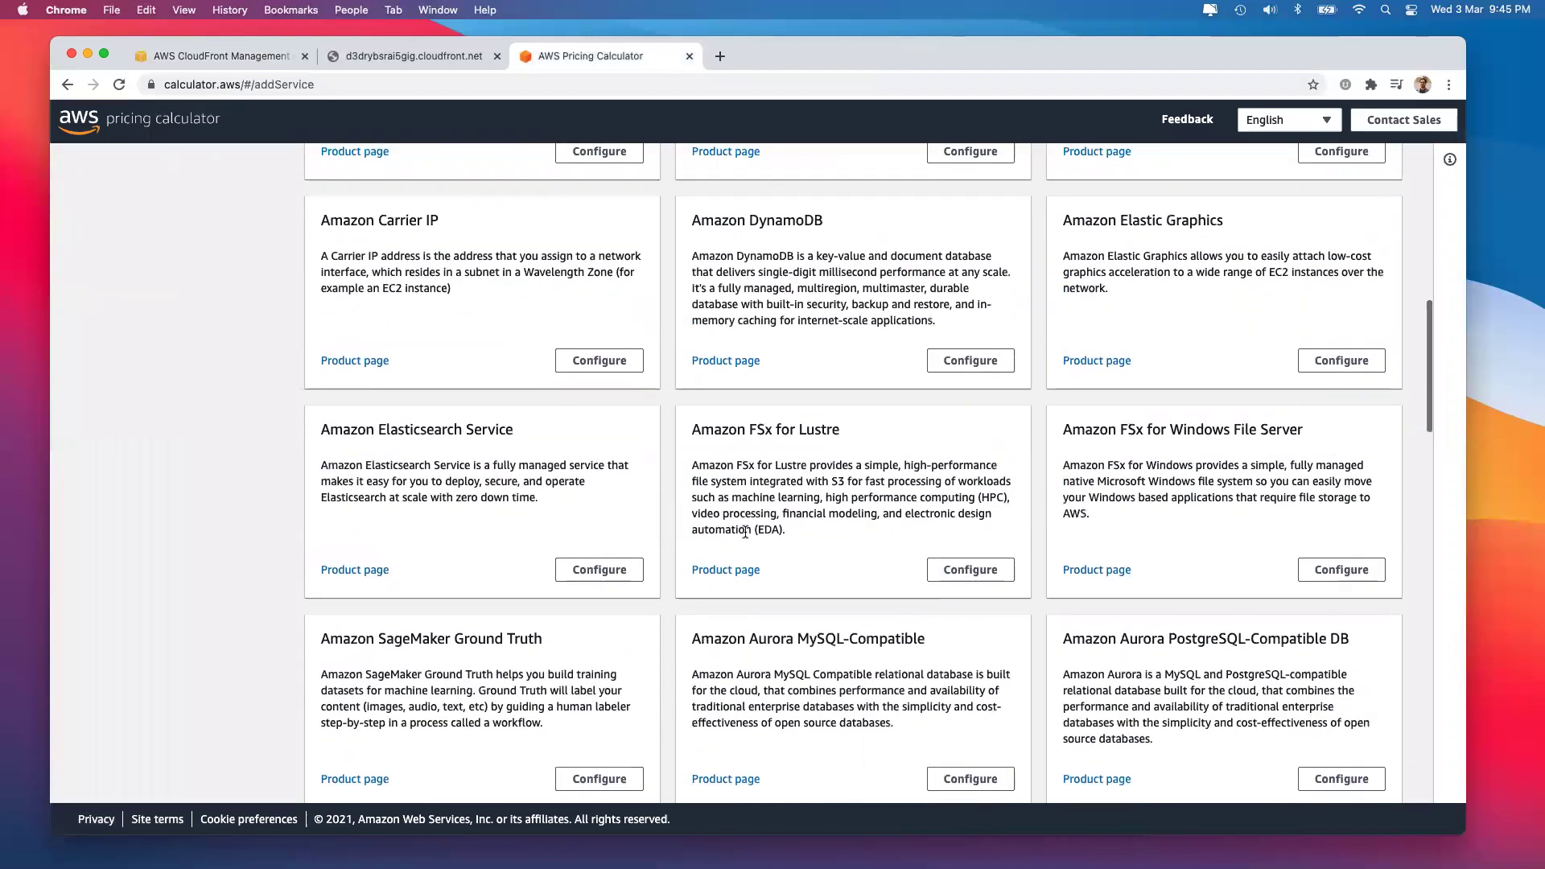
scroll(690, 113, "up", 20)
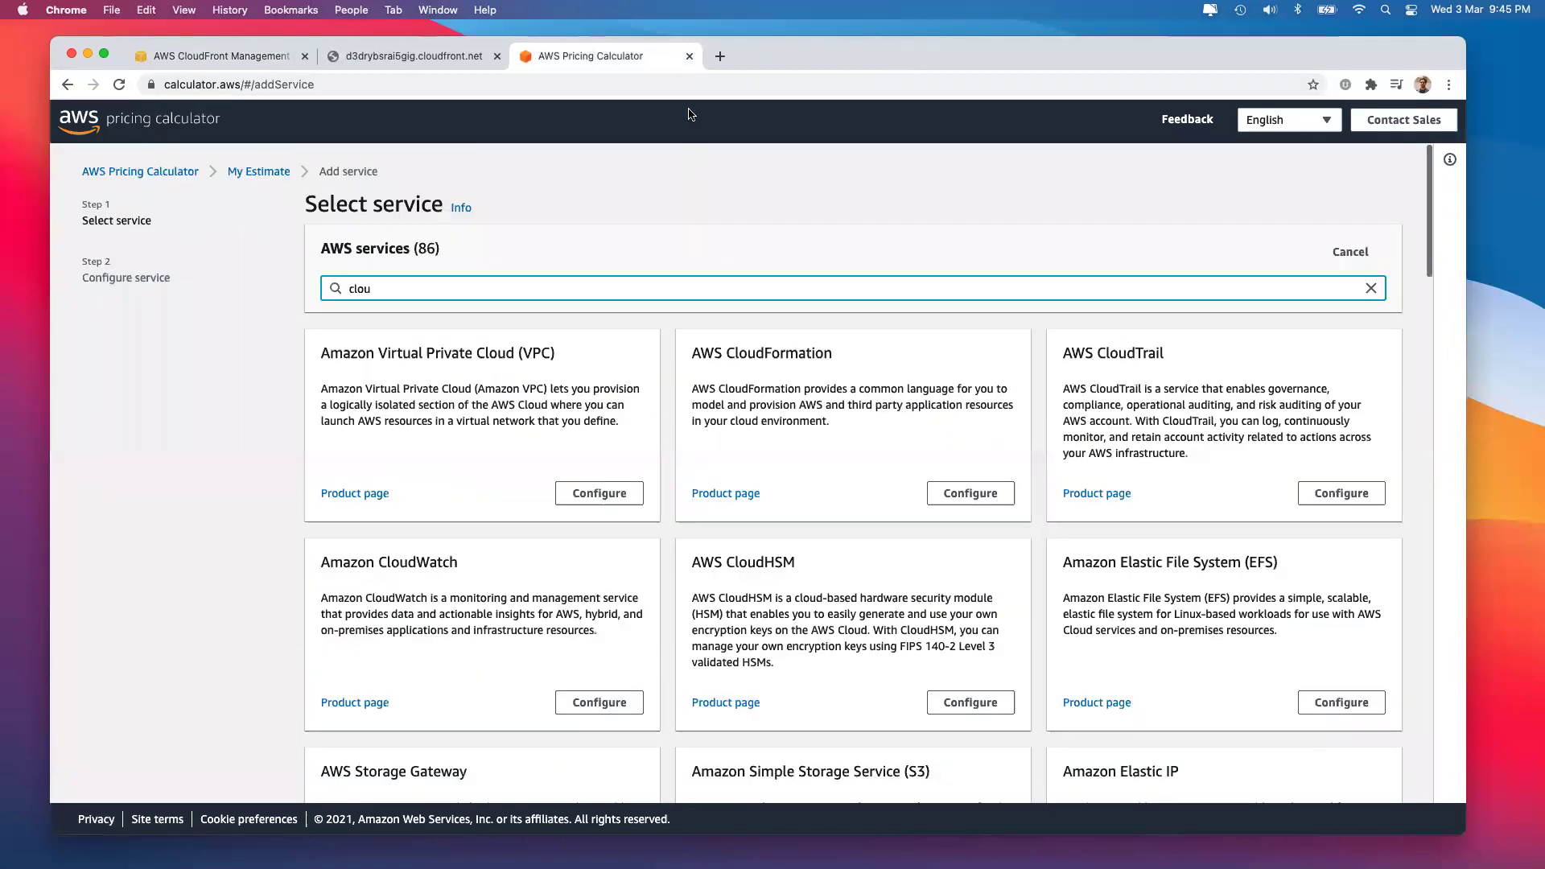
Close the pricing calculator and refresh the CloudFront distributions list to recheck the deployment statuses.
left_click(689, 56)
left_click(268, 53)
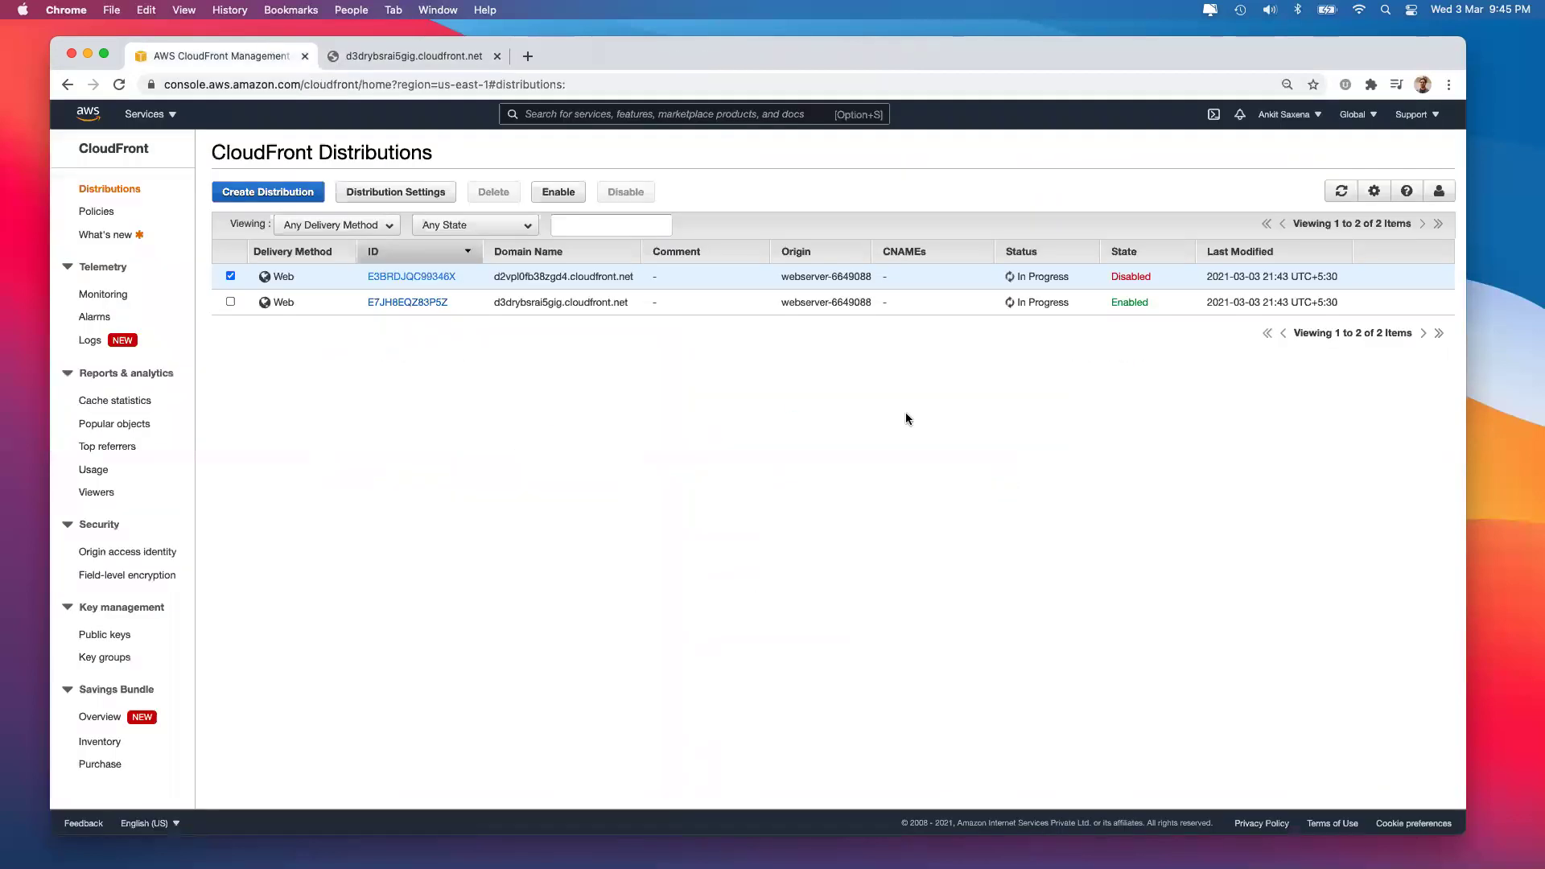
left_click(1341, 192)
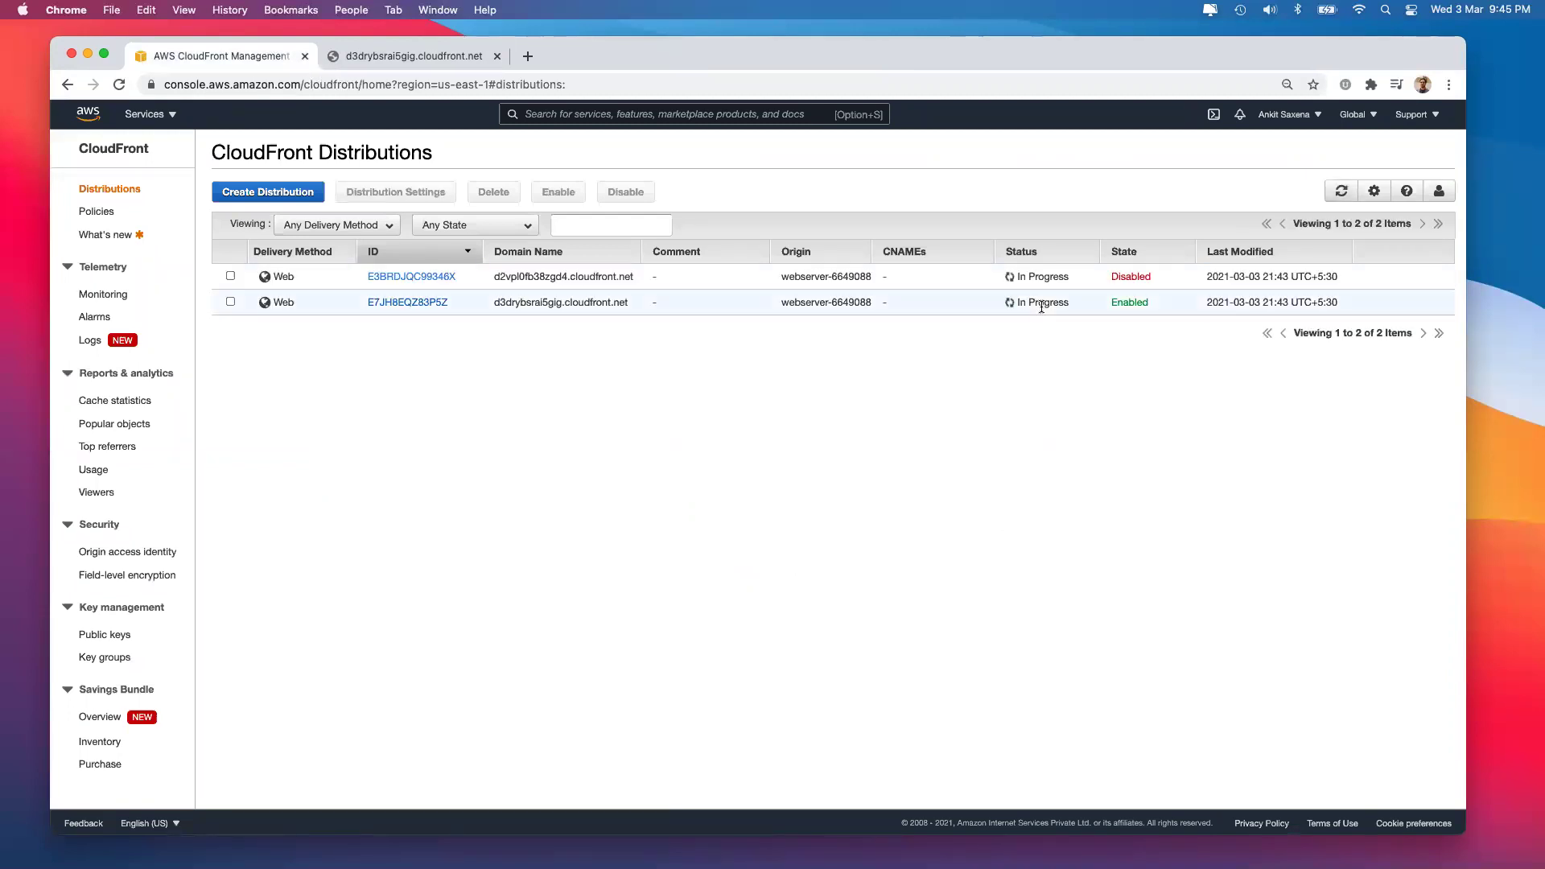
Select only the enabled distribution, view its general settings, and return to the distributions list.
left_click(228, 277)
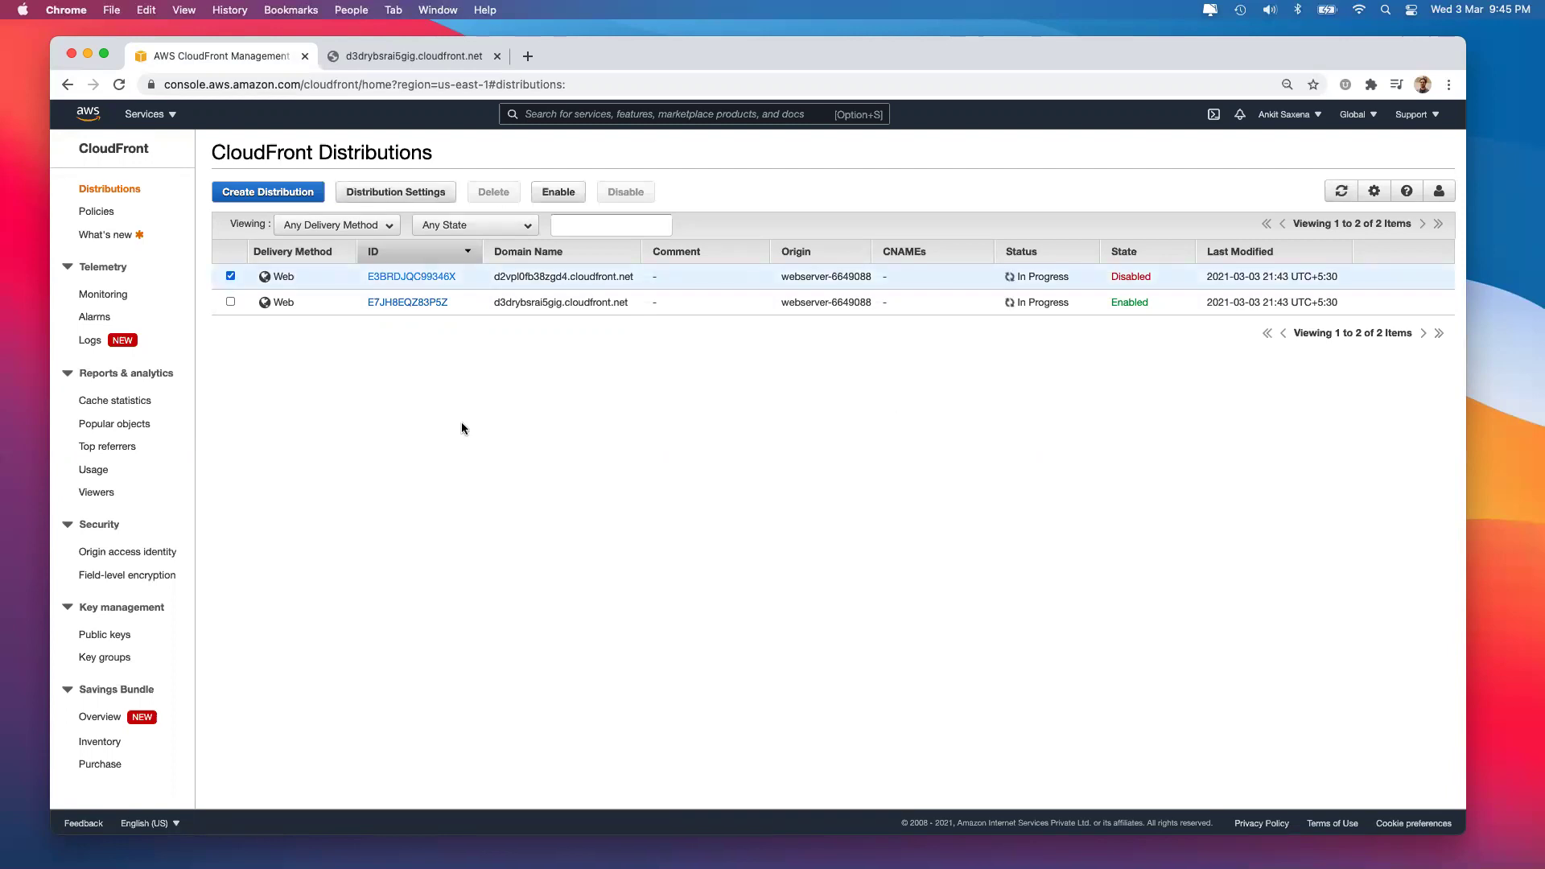
left_click(230, 301)
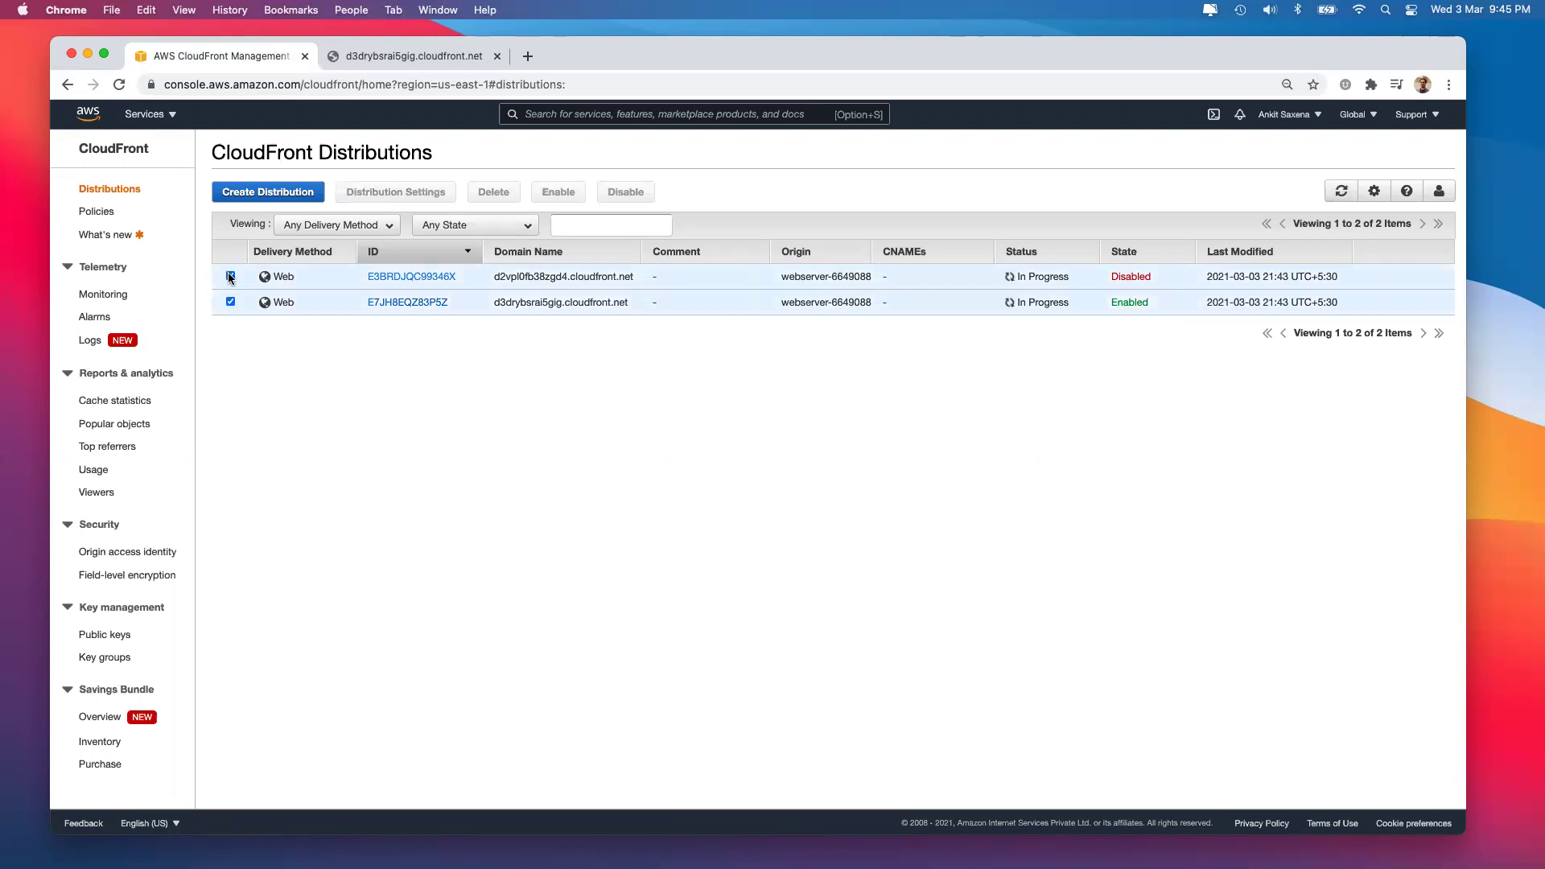
left_click(364, 192)
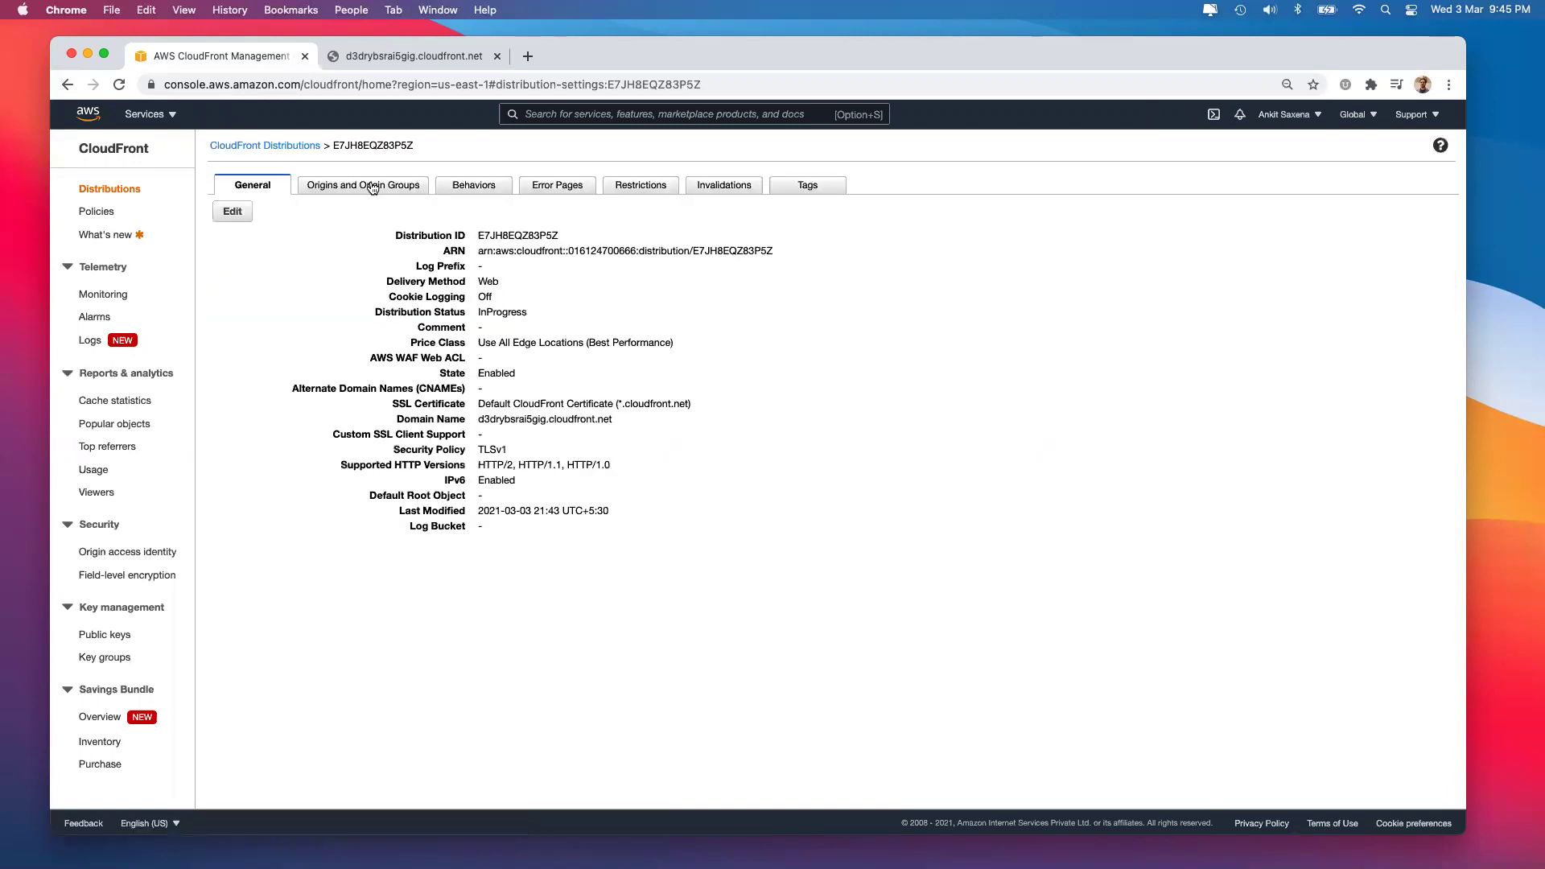
left_click(283, 146)
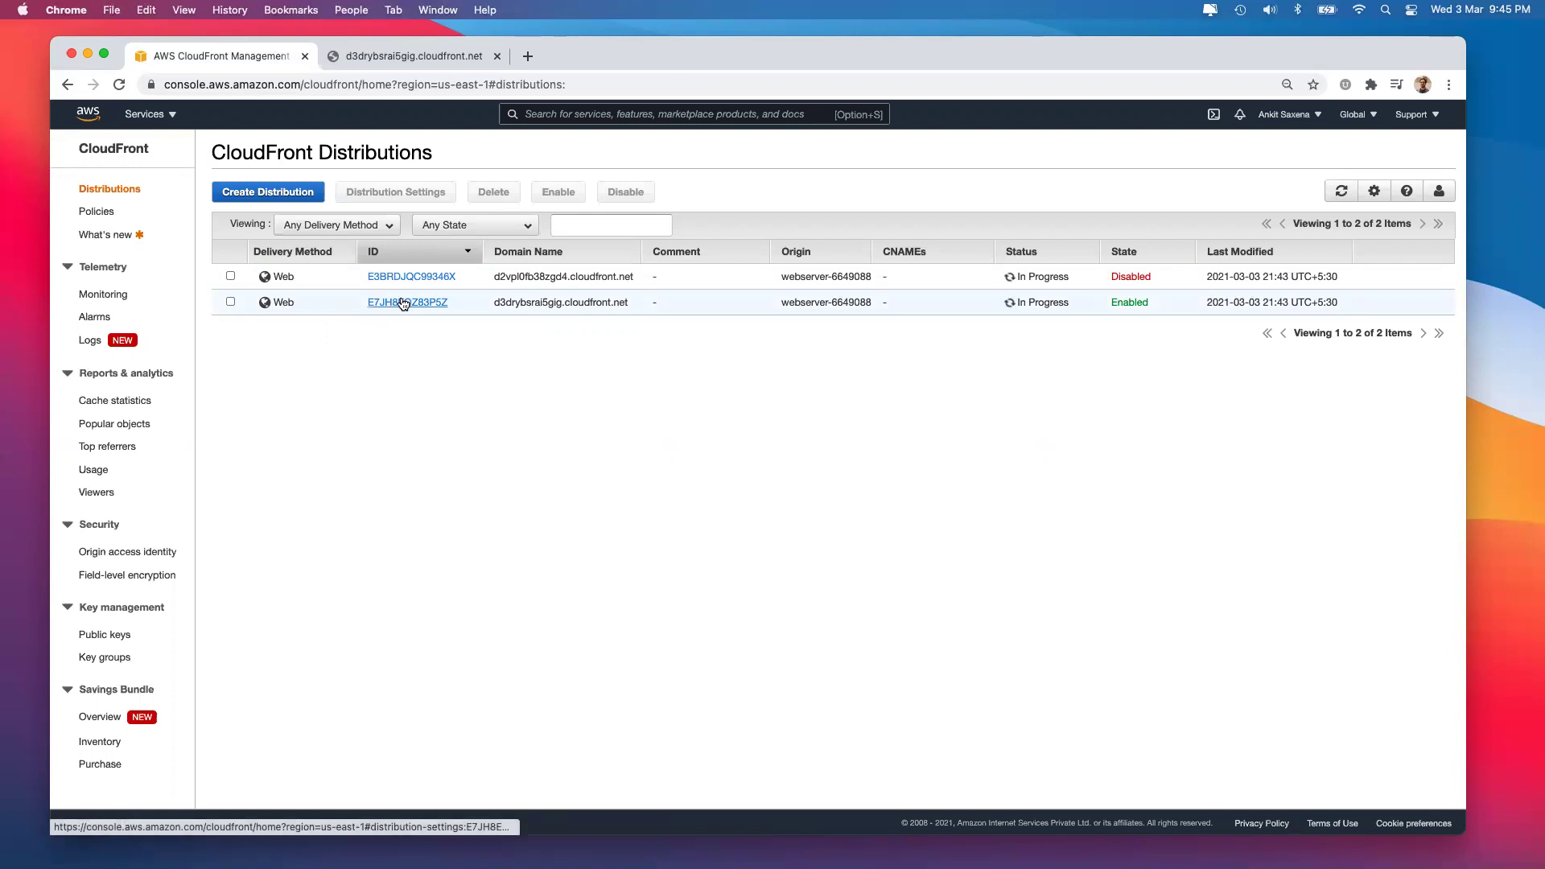
Look at the enabled distribution's invalidations, open a new invalidation form at its object paths, and dismiss it without submitting.
left_click(403, 303)
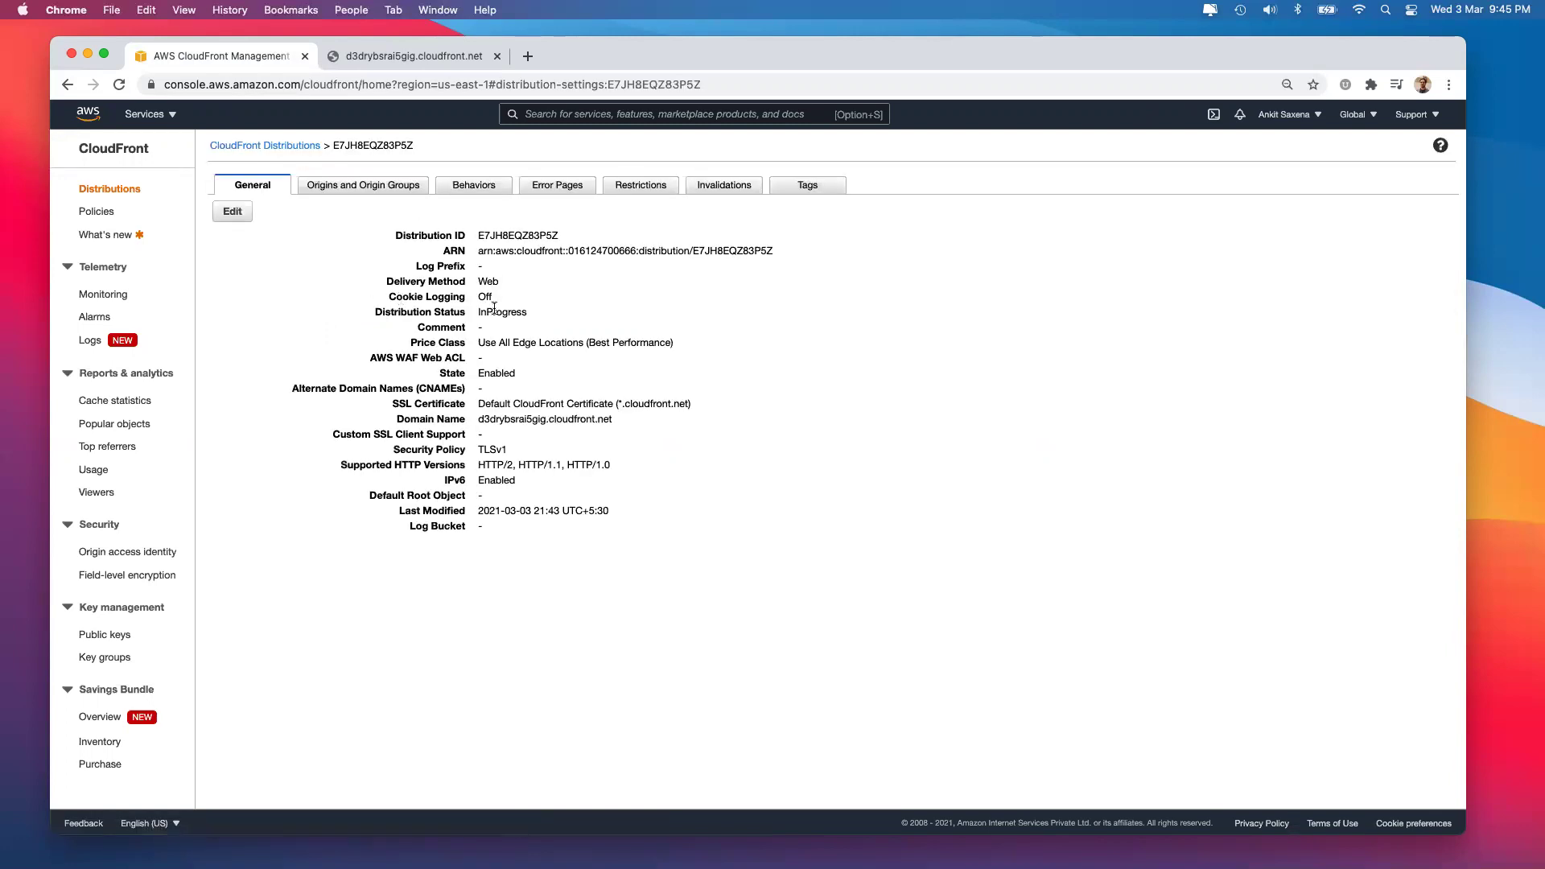
left_click(697, 185)
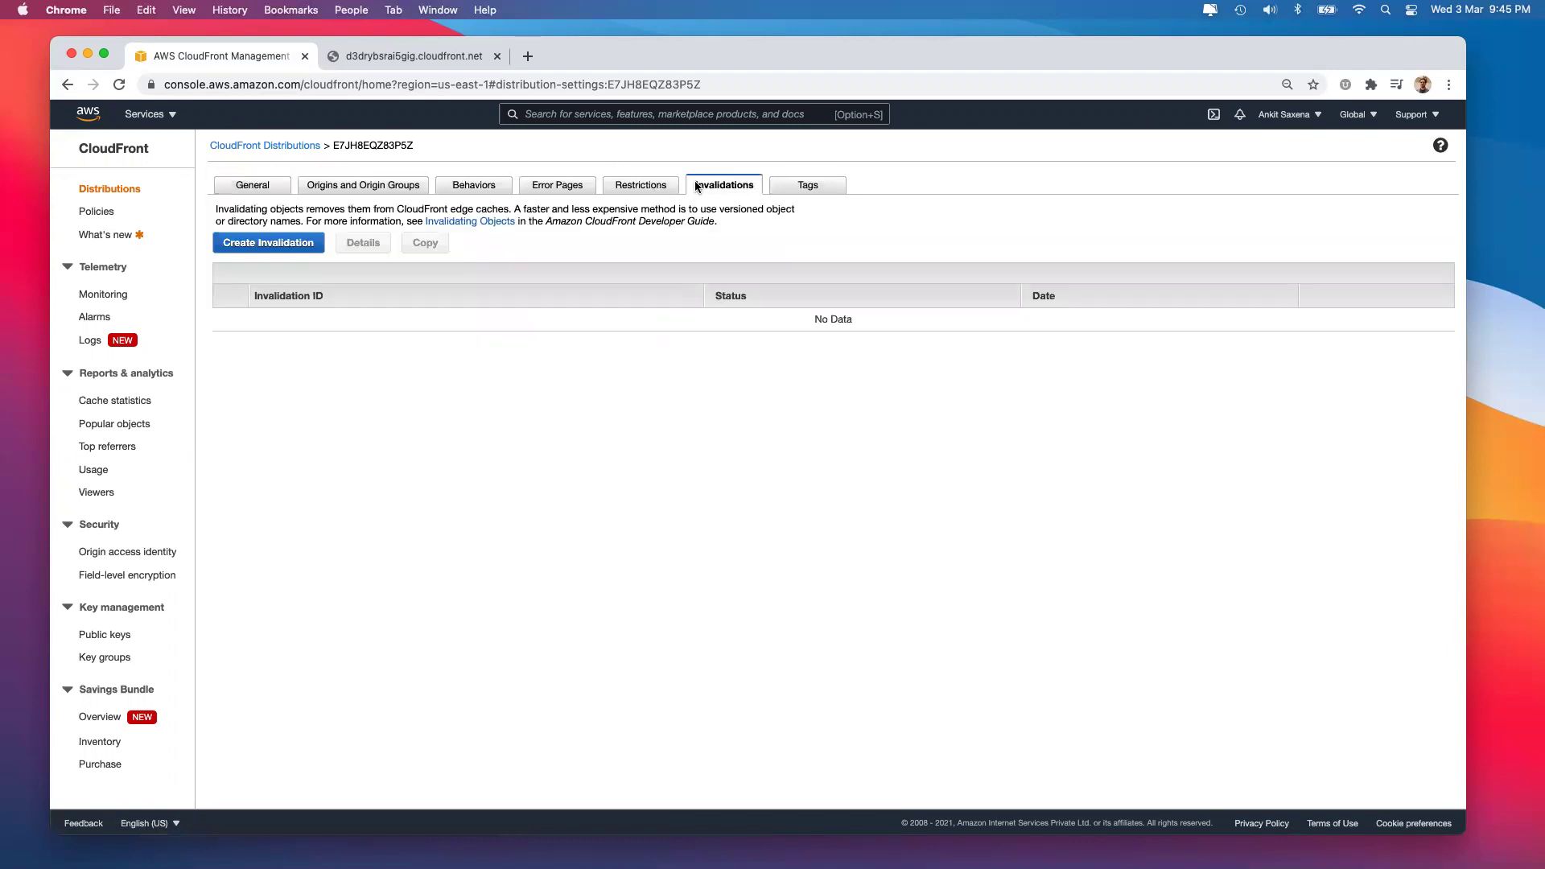
left_click(305, 241)
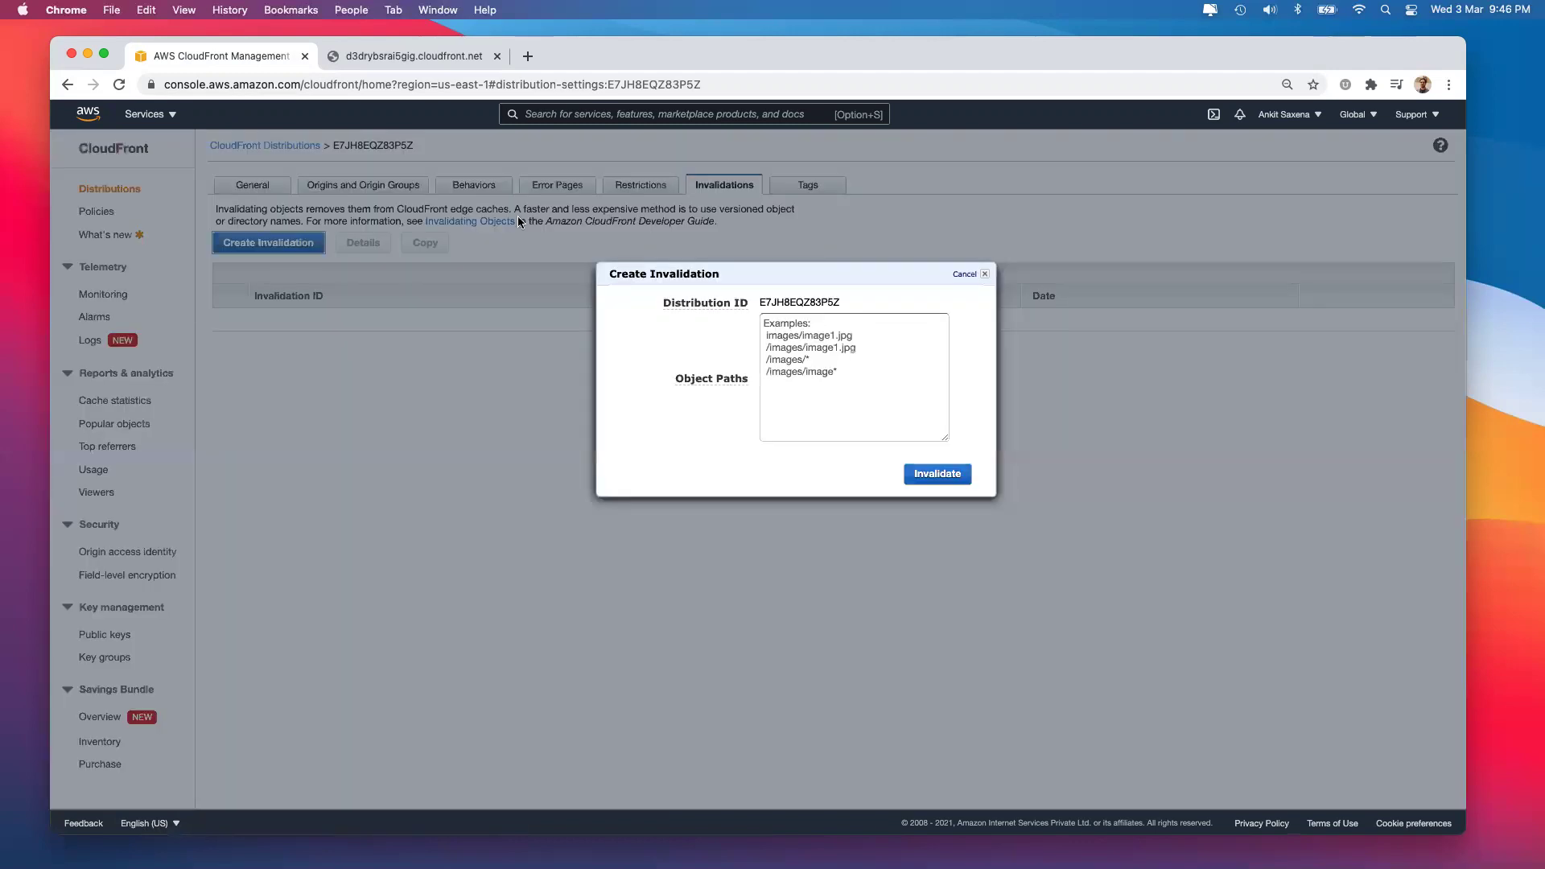
left_click(844, 344)
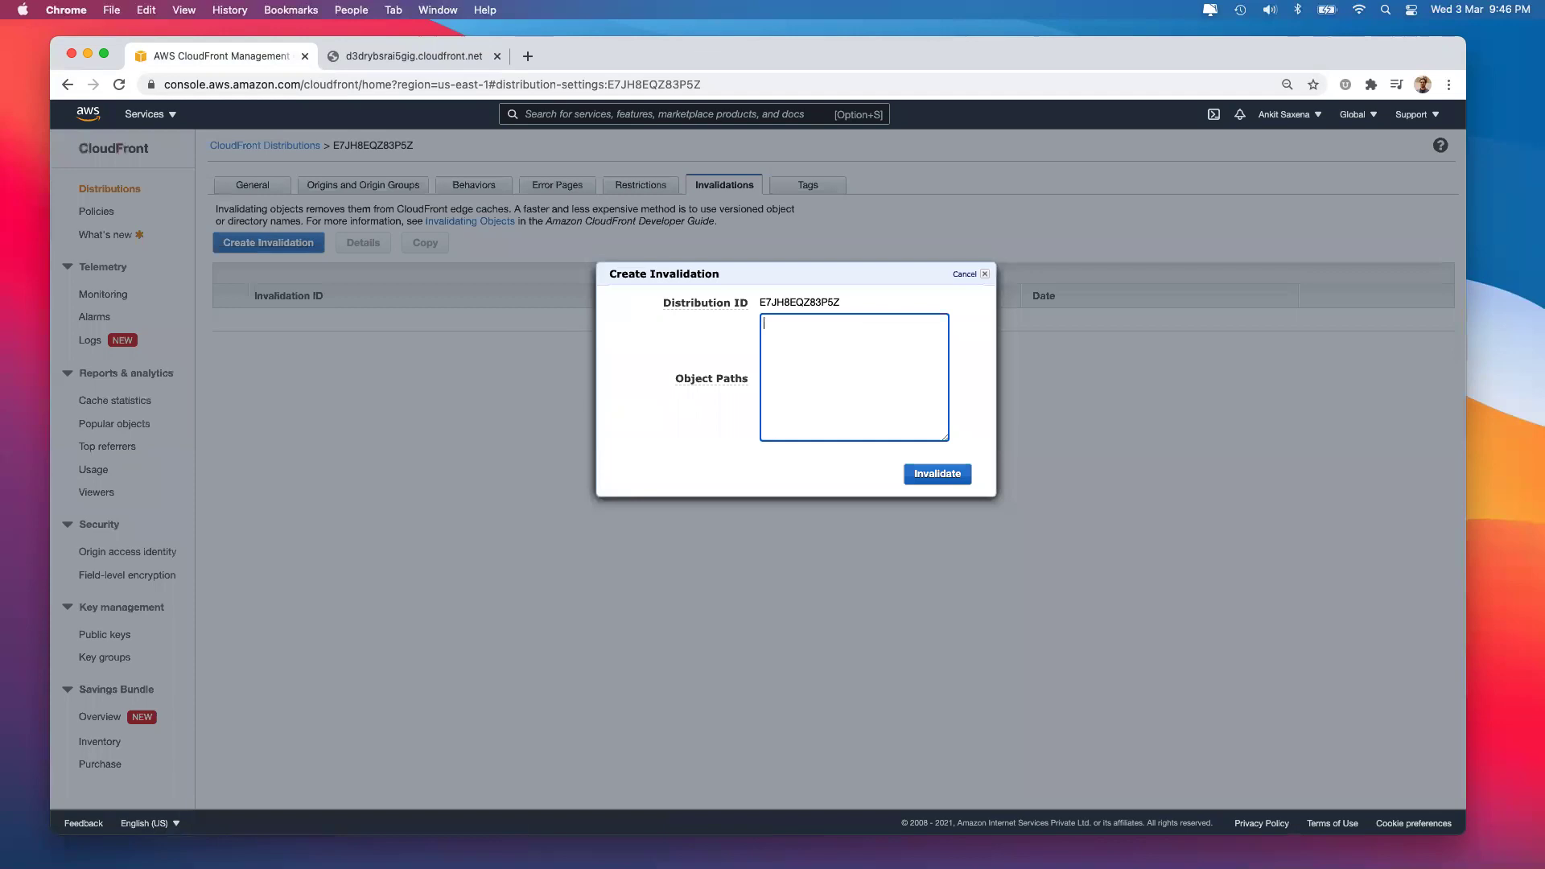
key("Escape")
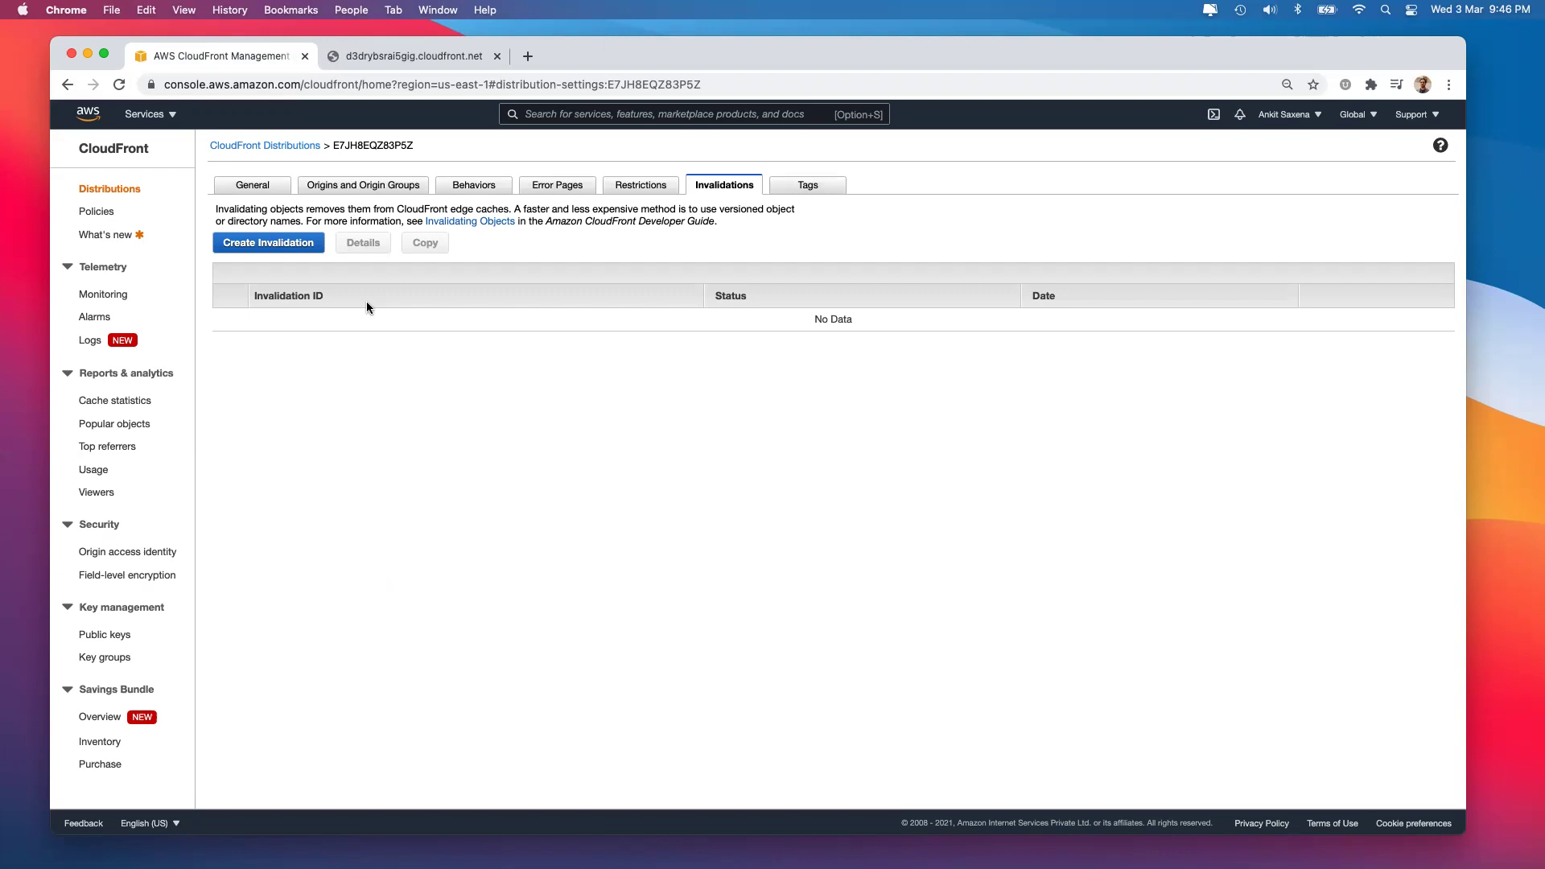
Review the distribution's origins and general settings, including its state, and return to the distributions list.
left_click(337, 185)
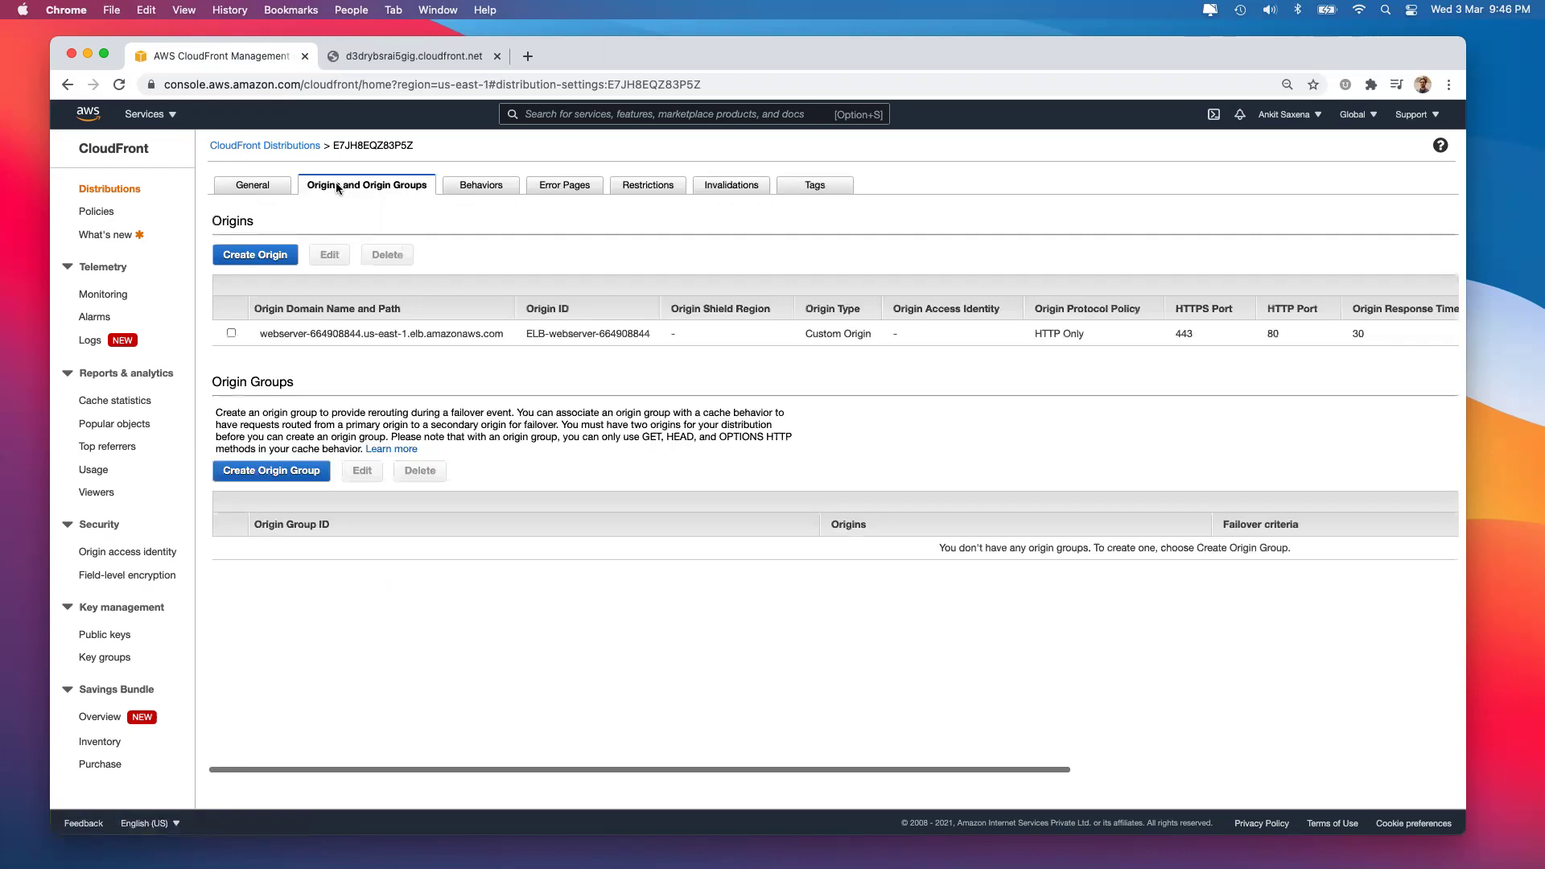
left_click(239, 190)
double_click(497, 374)
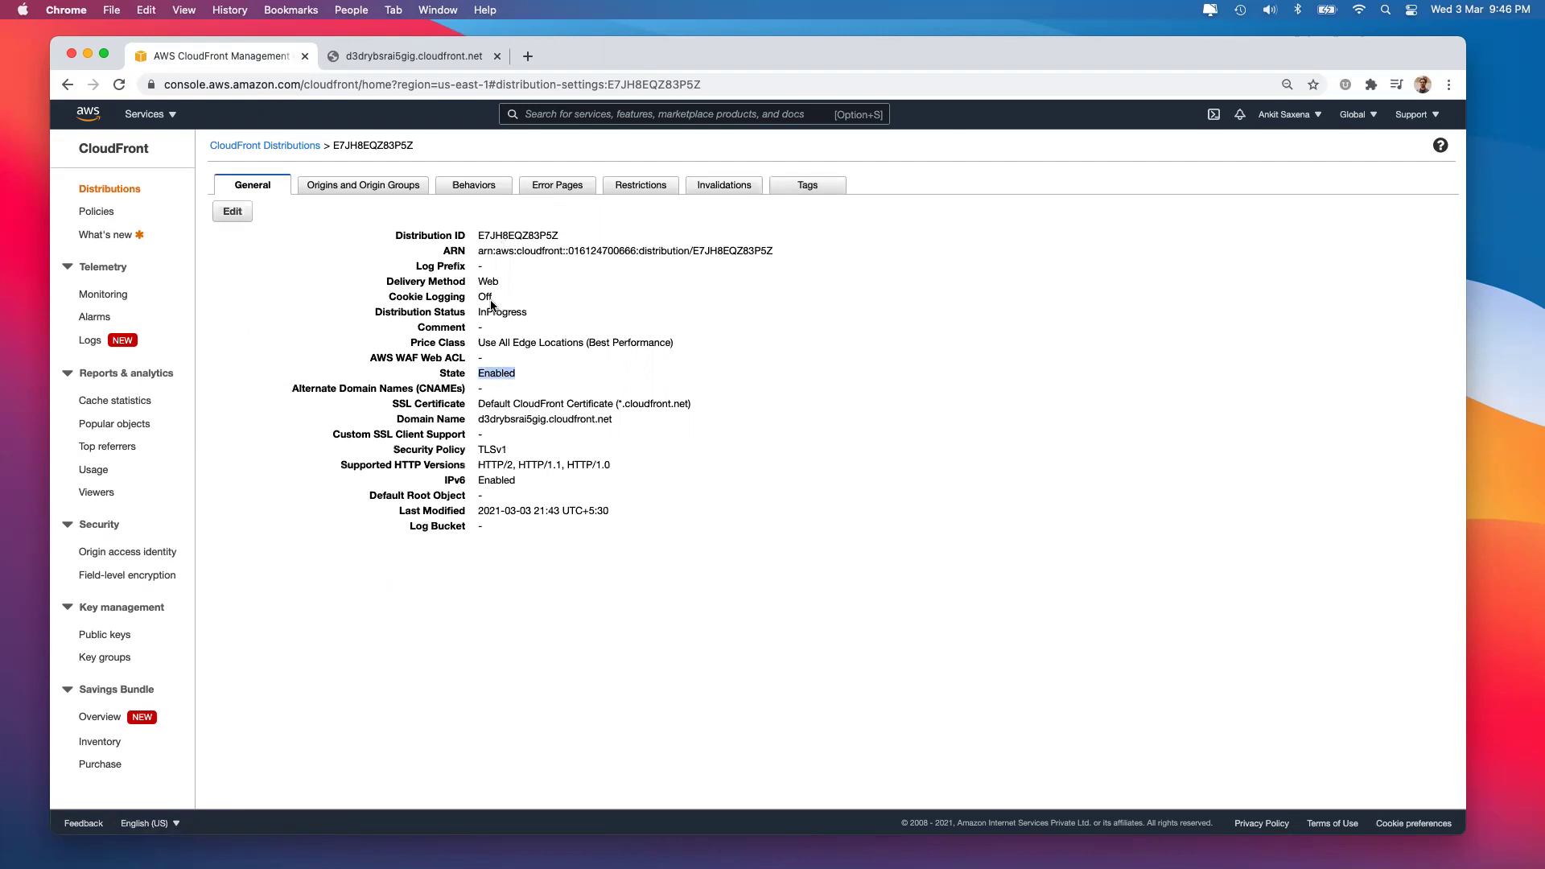
left_click(286, 145)
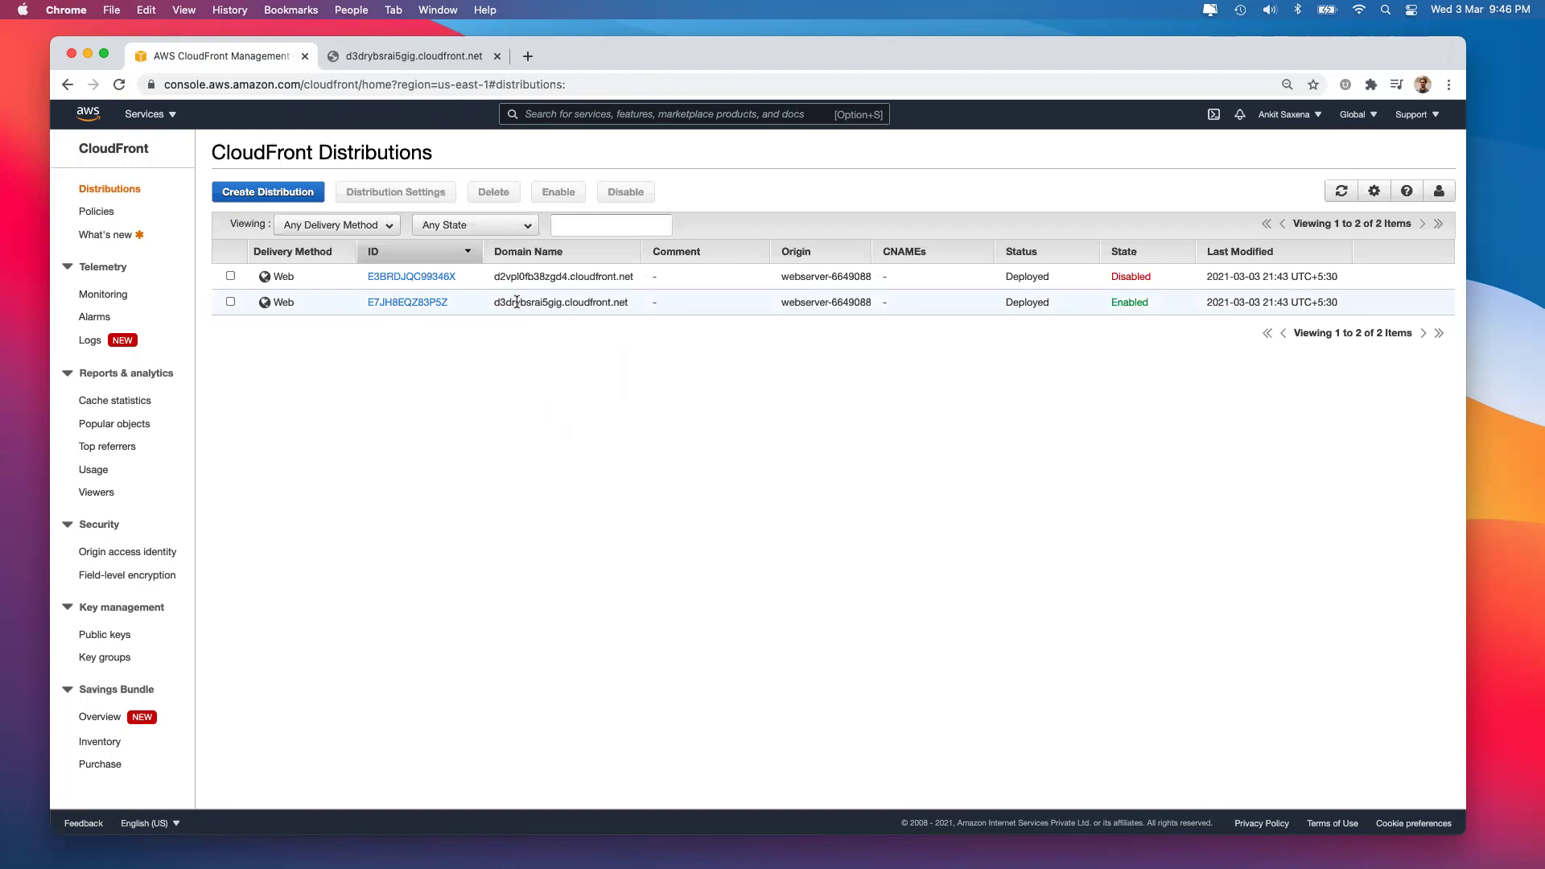
Copy the enabled distribution's domain name, load it in a new browser tab, and close the older tab for that domain.
triple_click(517, 302)
key("super+c")
left_click(526, 55)
key("super+v")
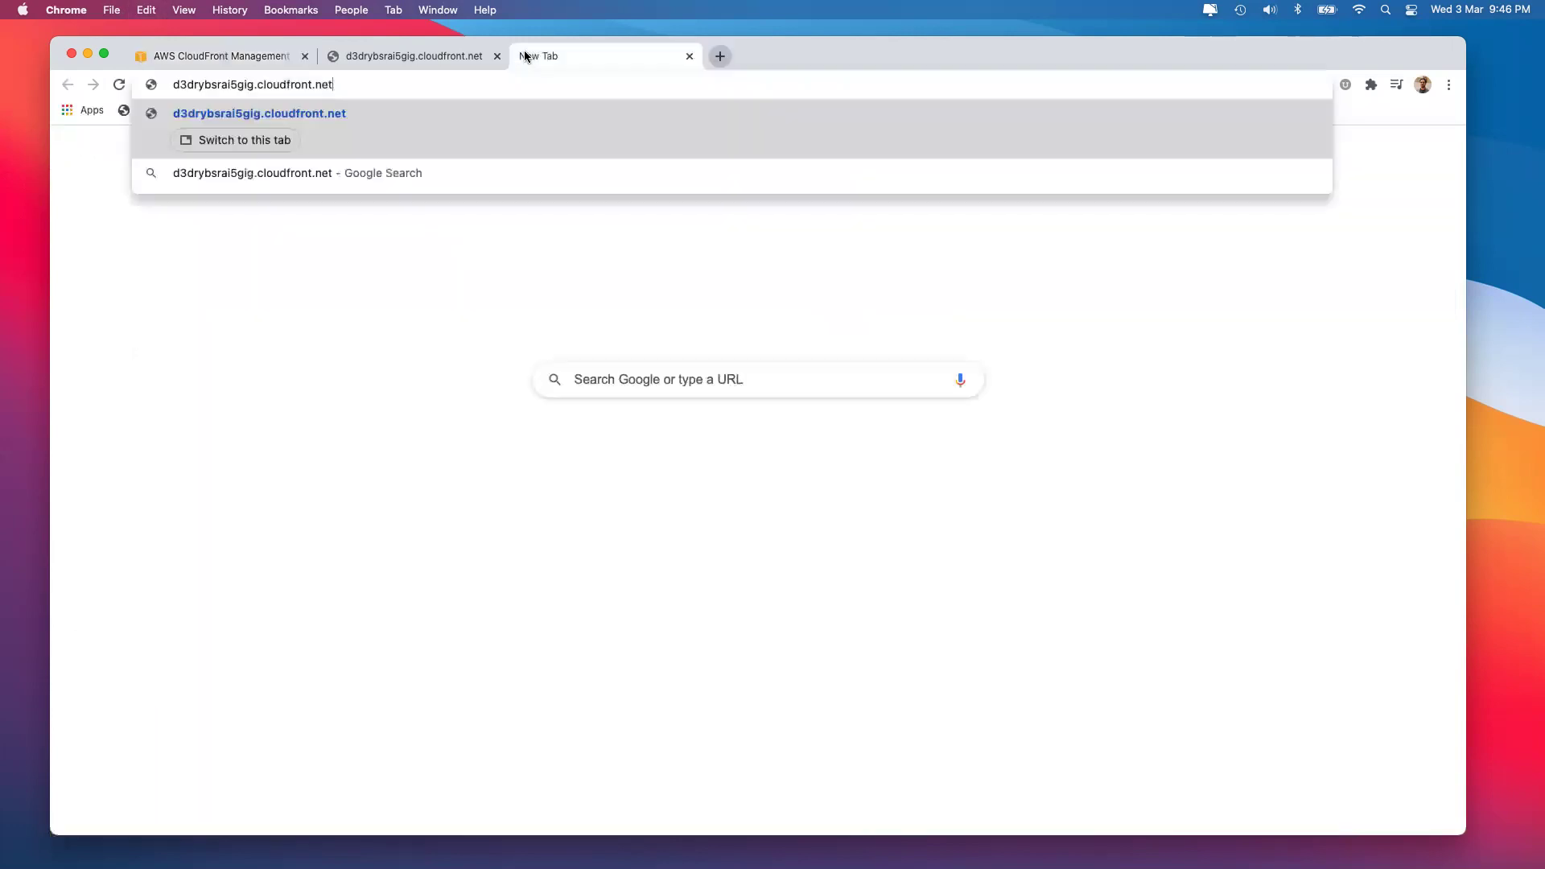
key("Return")
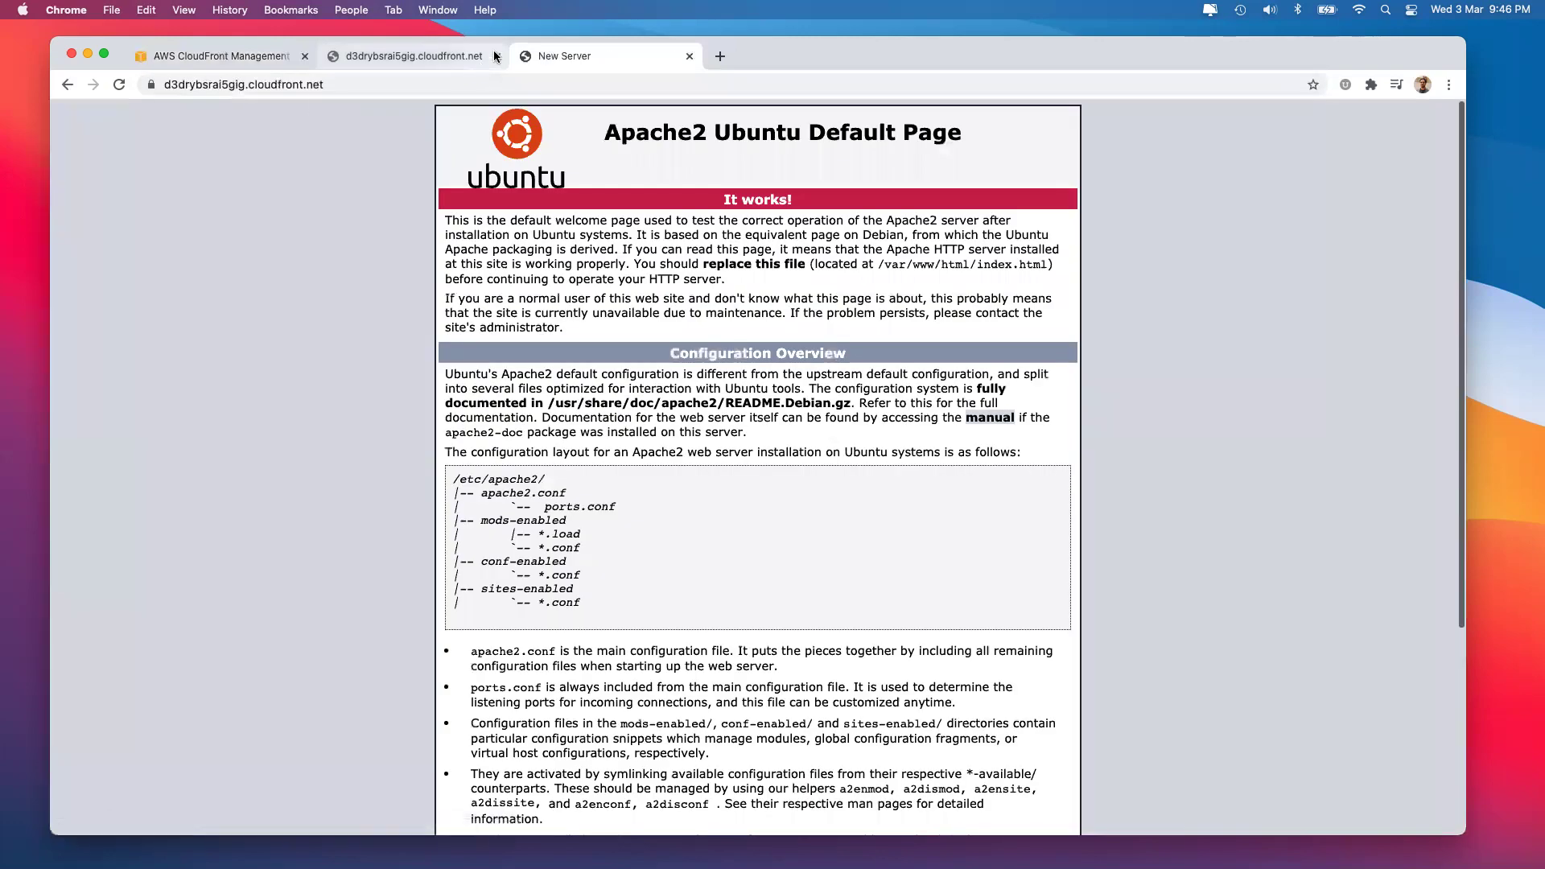
left_click(496, 56)
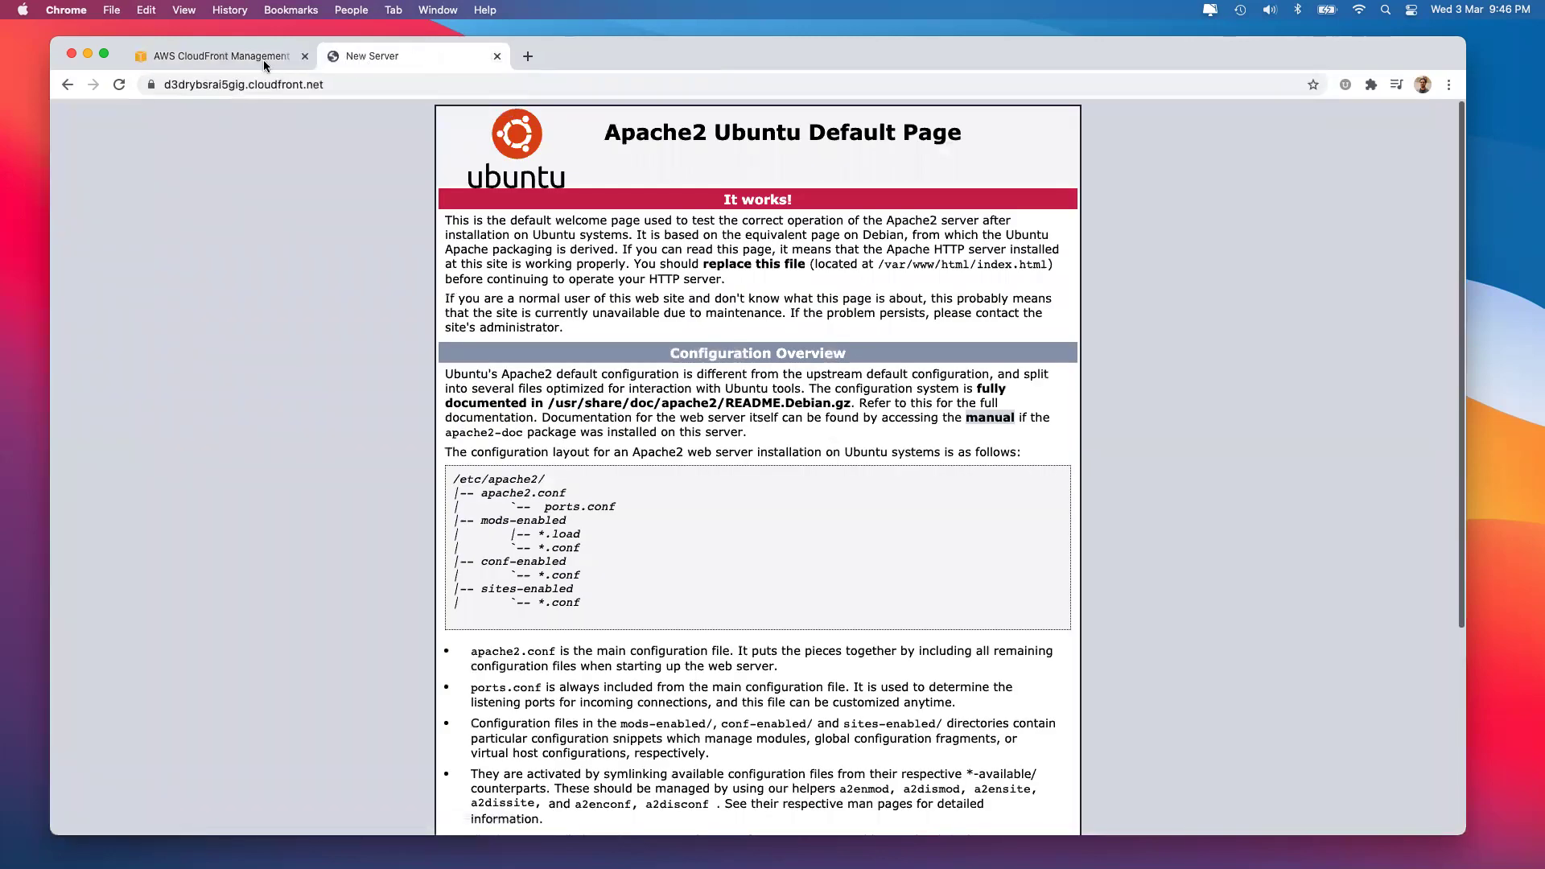
Open the EC2 console in a separate tab from the CloudFront console and list the running instances.
left_click(214, 56)
left_click(145, 114)
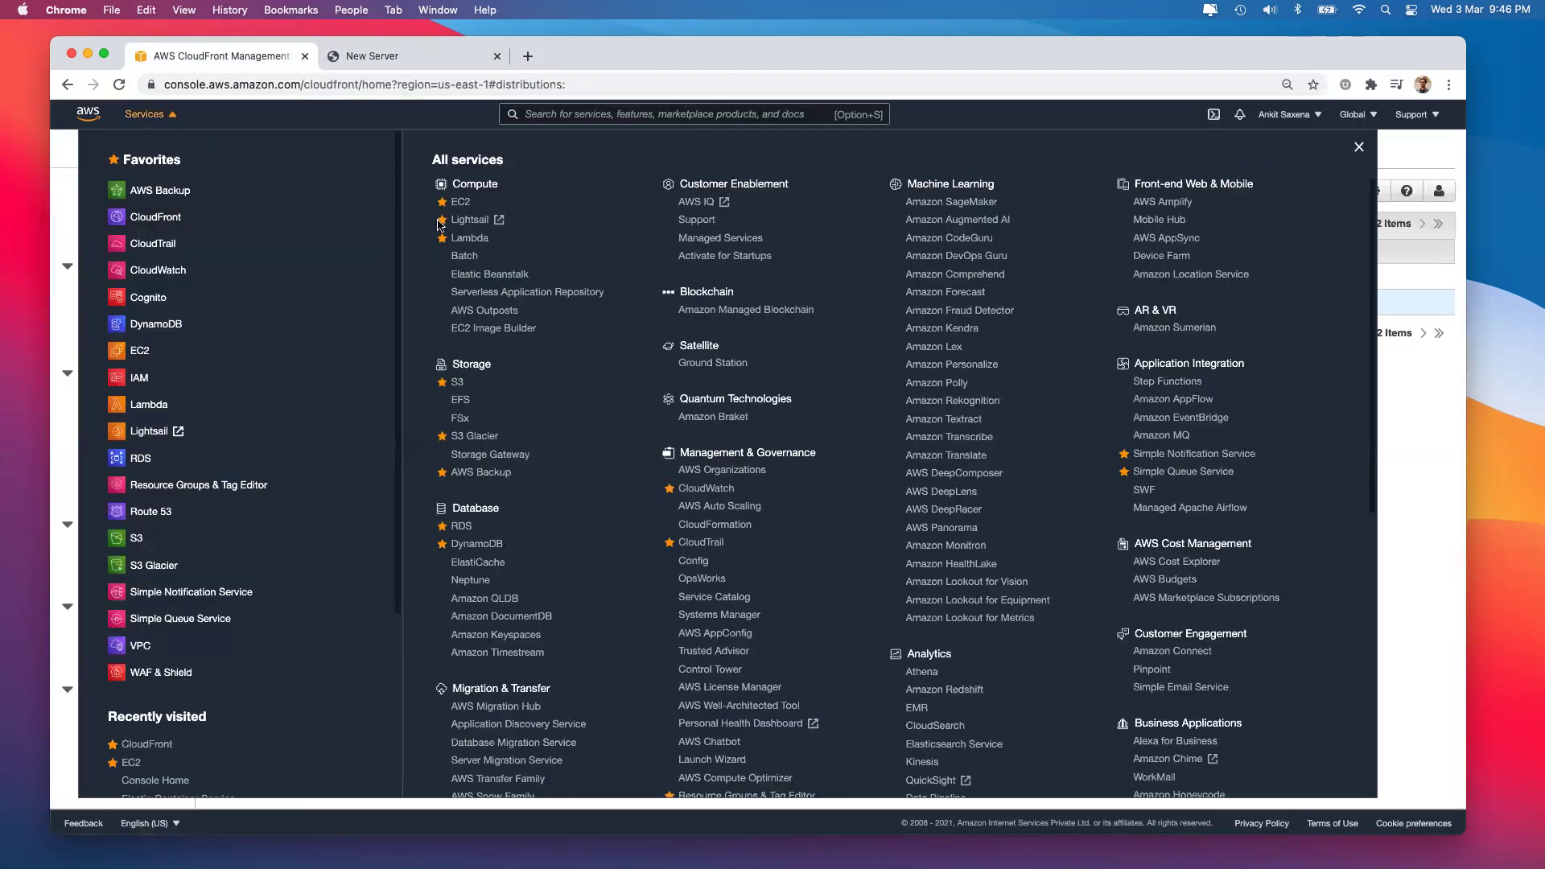
right_click(463, 201)
left_click(490, 201)
left_click(373, 55)
left_click(254, 56)
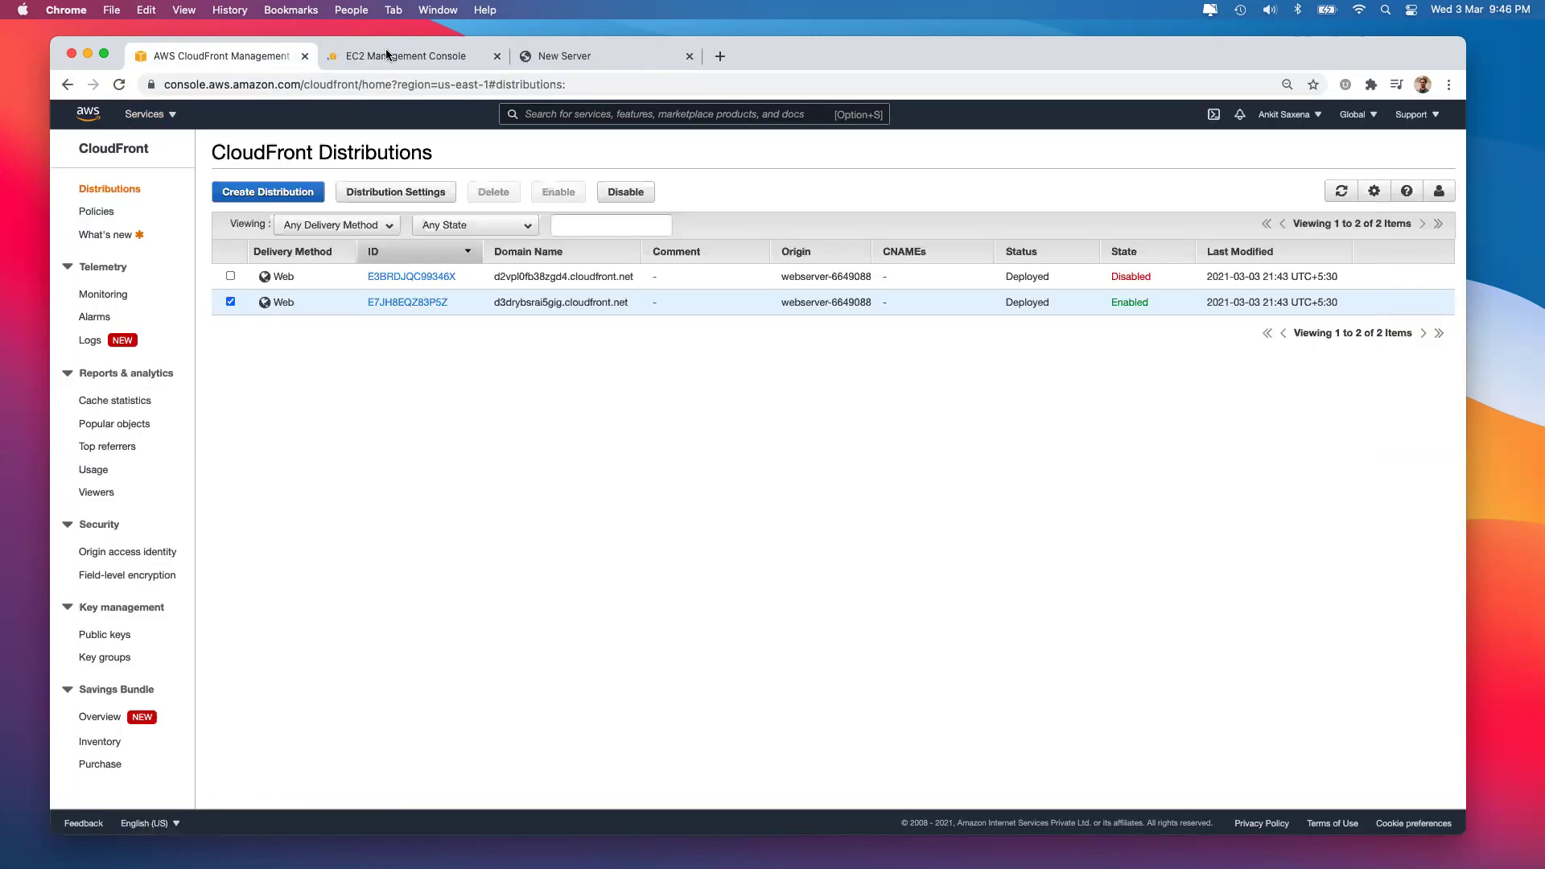
left_click(385, 52)
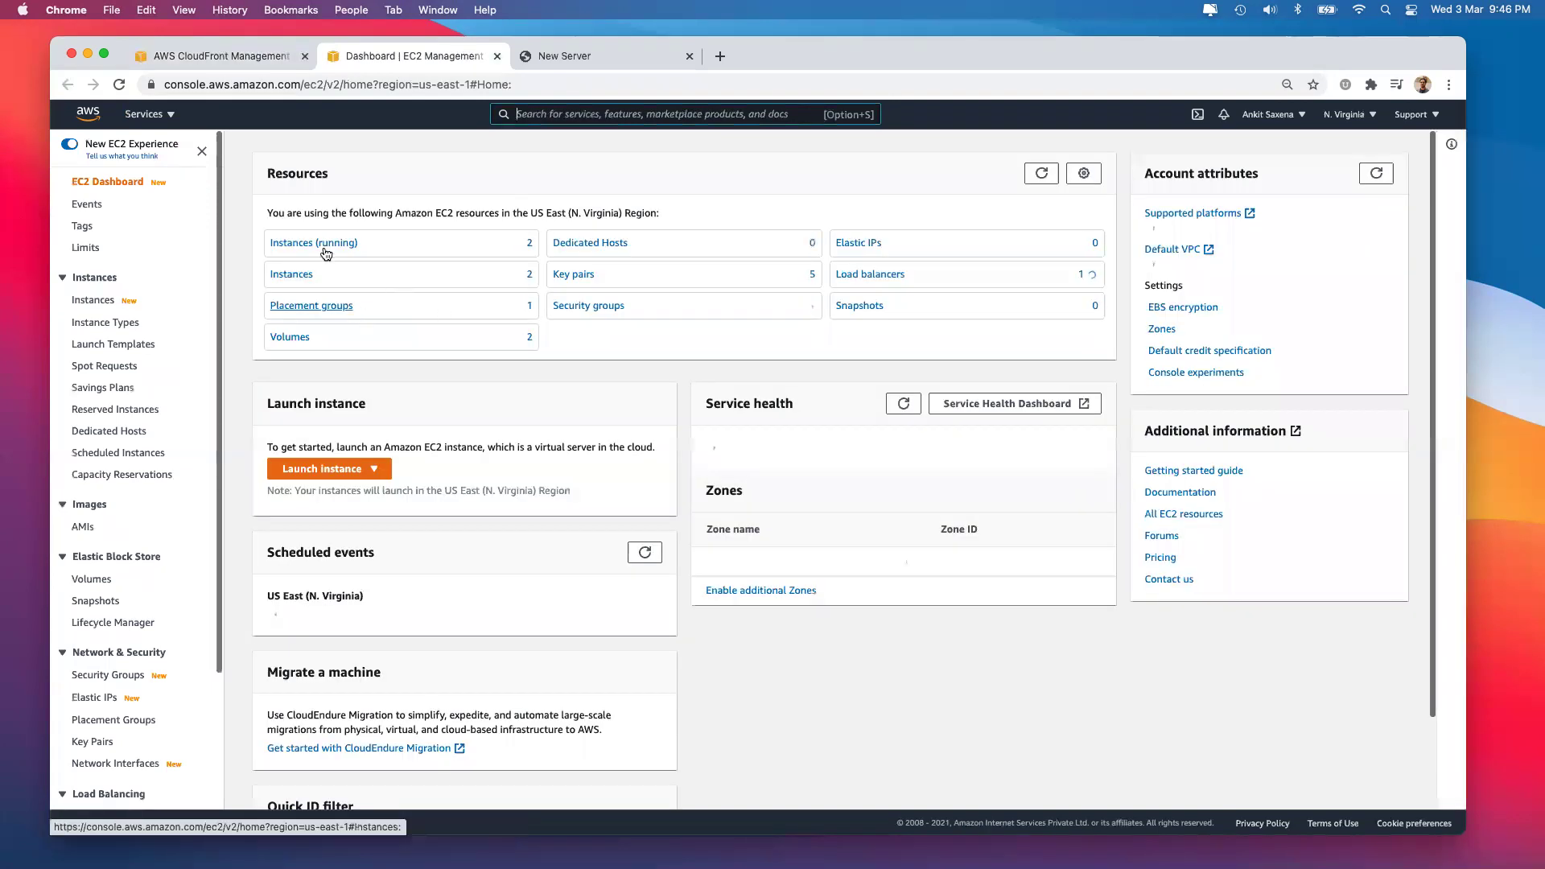
left_click(320, 243)
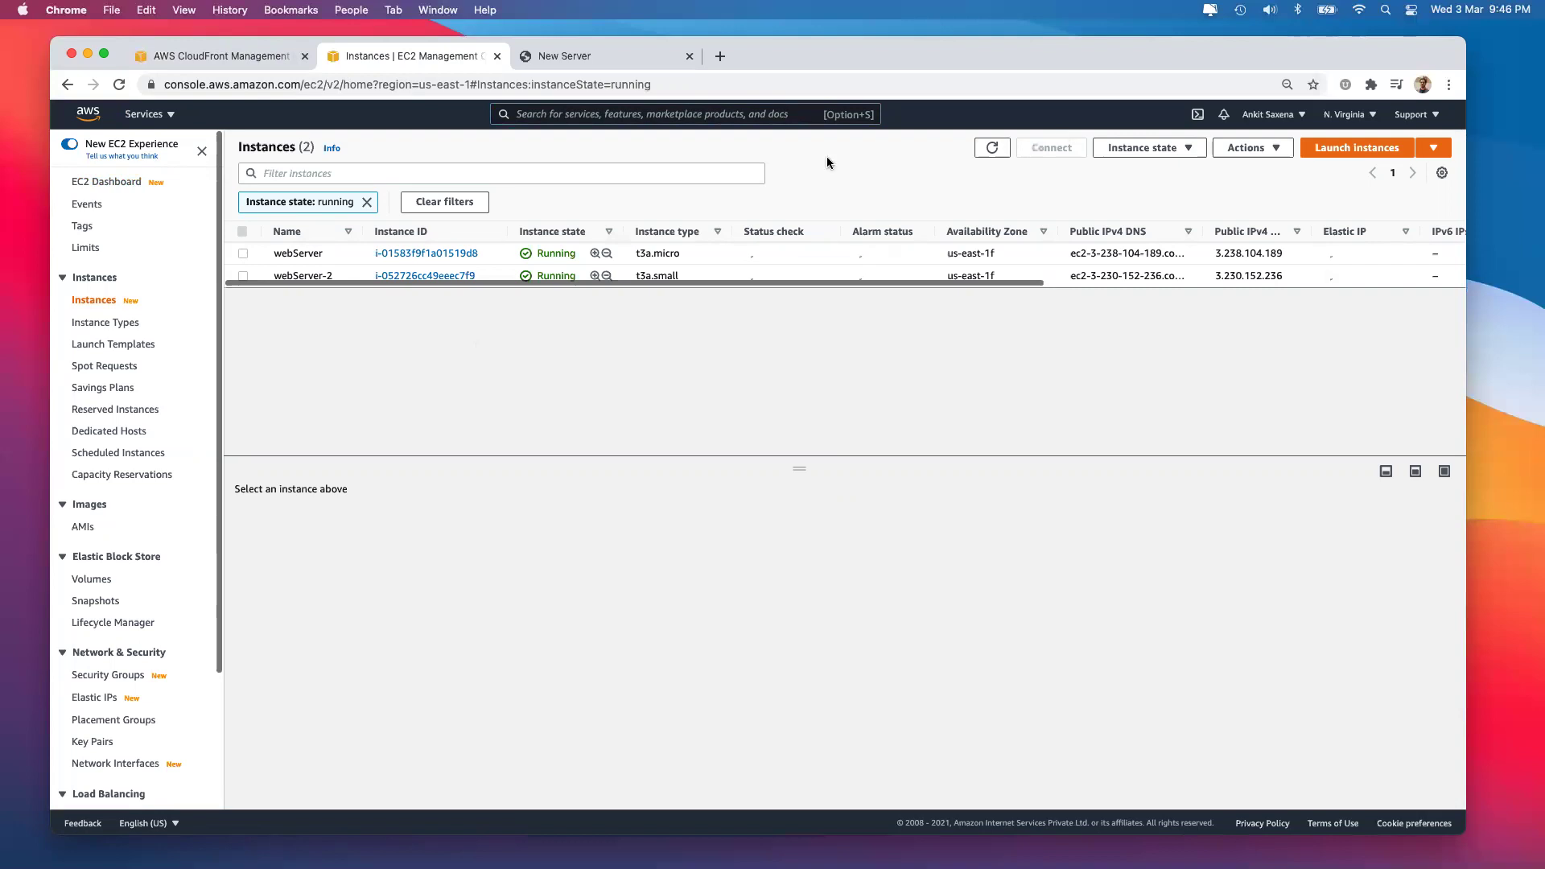
Connect to the webServer instance through EC2 Instance Connect as ubuntu.
left_click(243, 254)
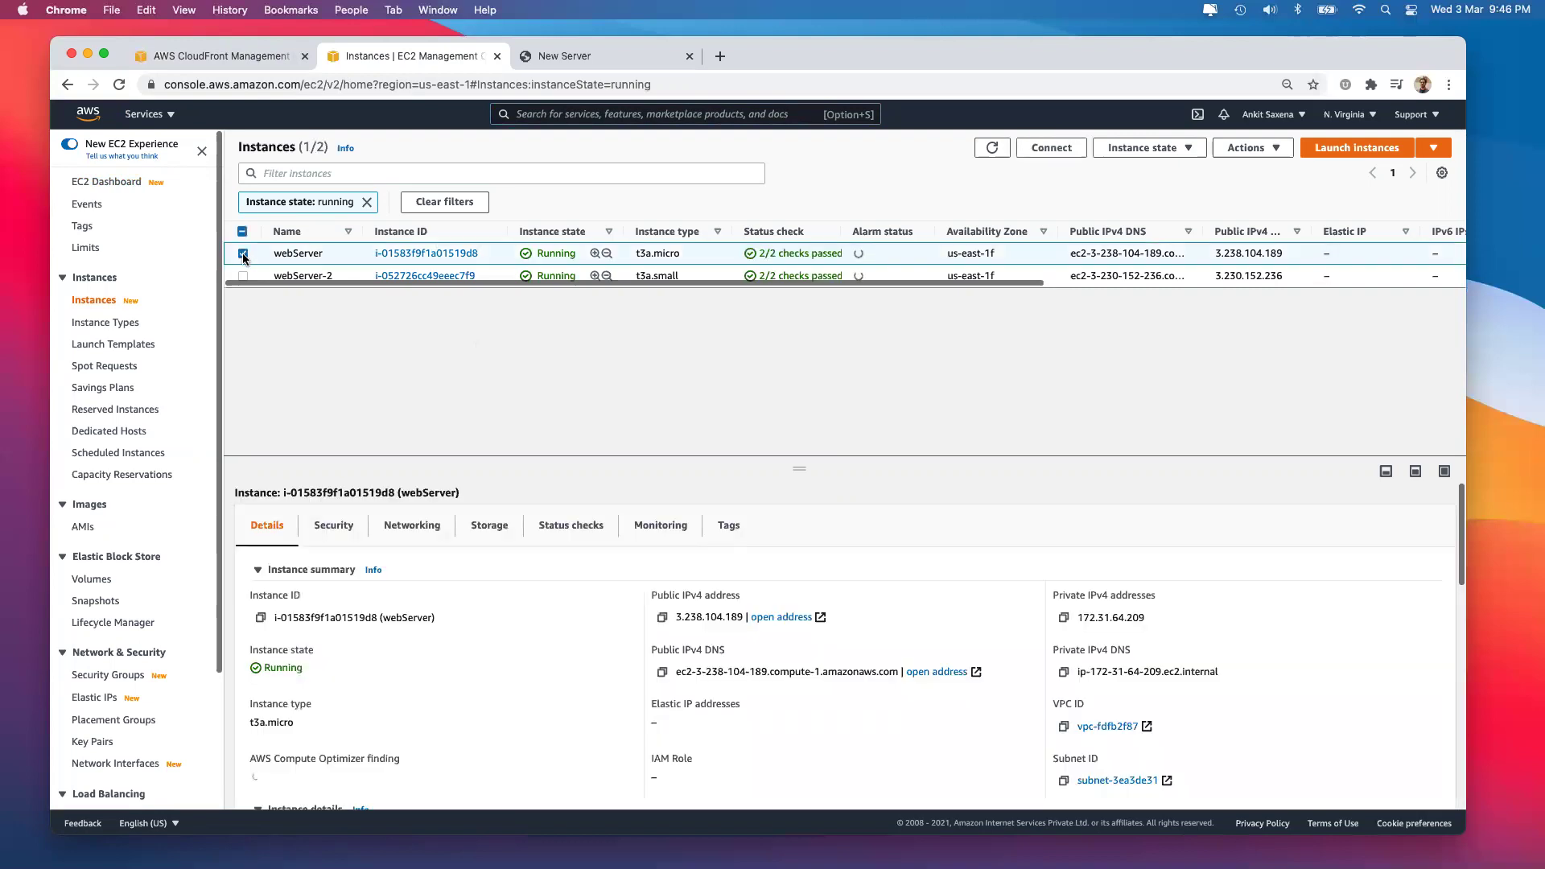
left_click(1042, 148)
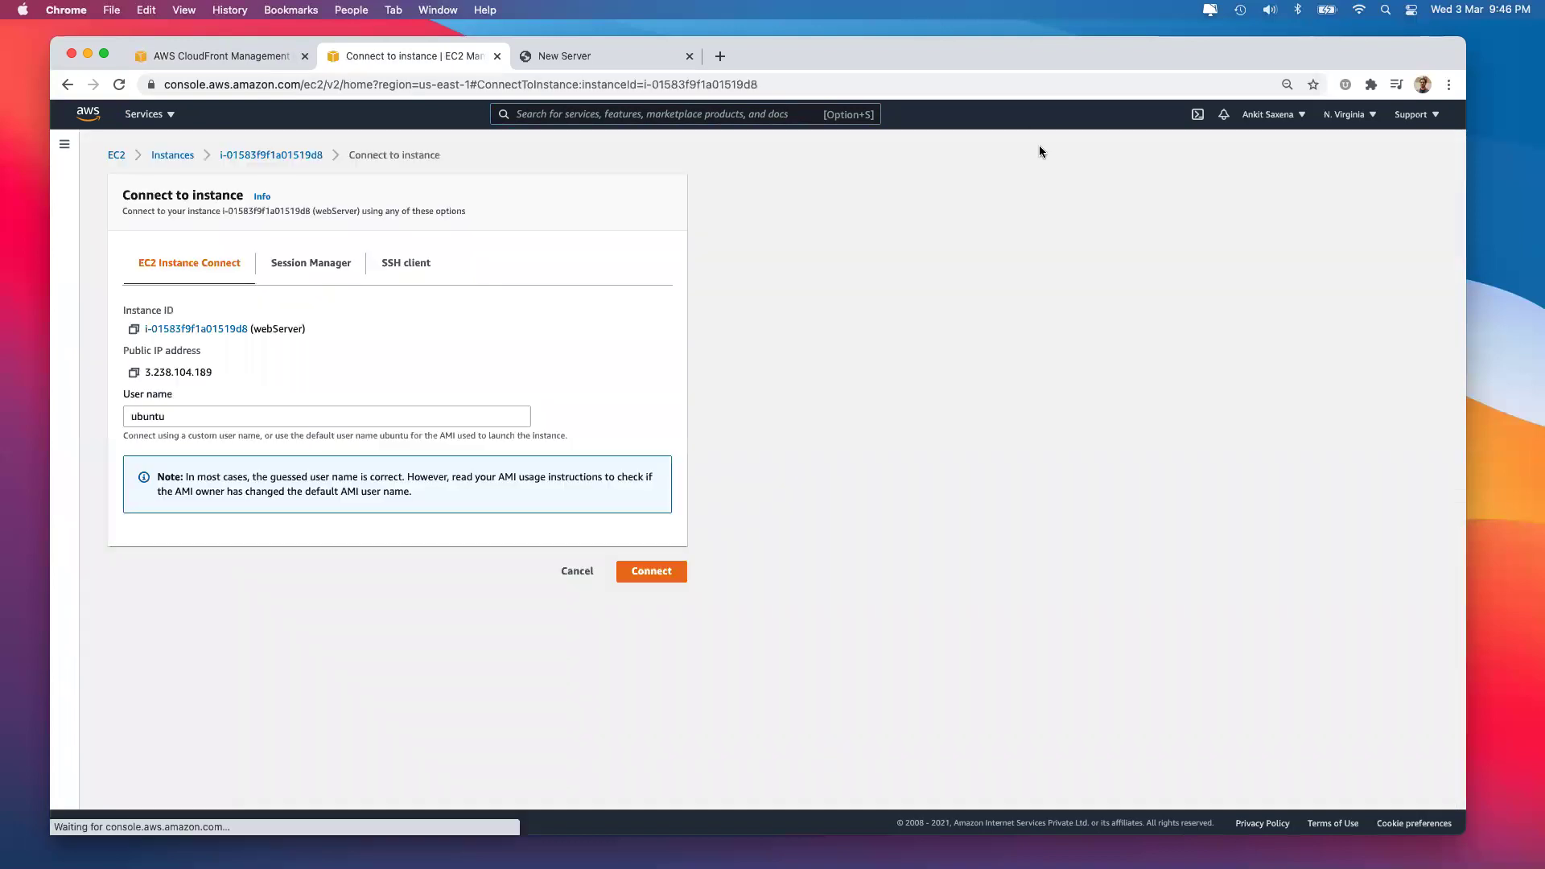
left_click(660, 574)
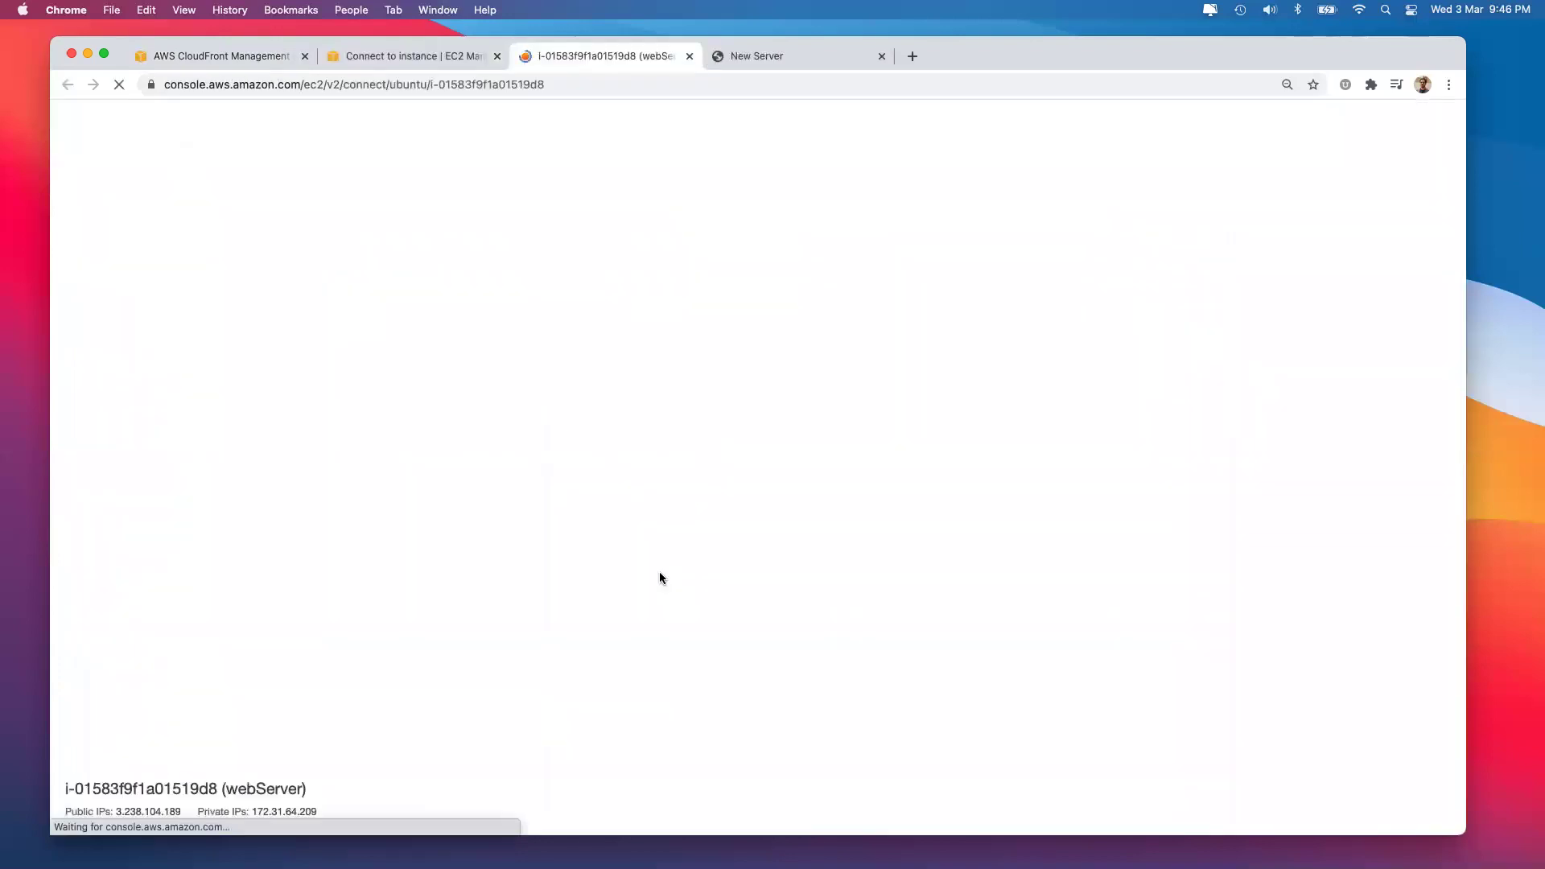
Return to the instances list, select only webServer-2, and connect to it through EC2 Instance Connect.
key("ctrl+shift+Tab")
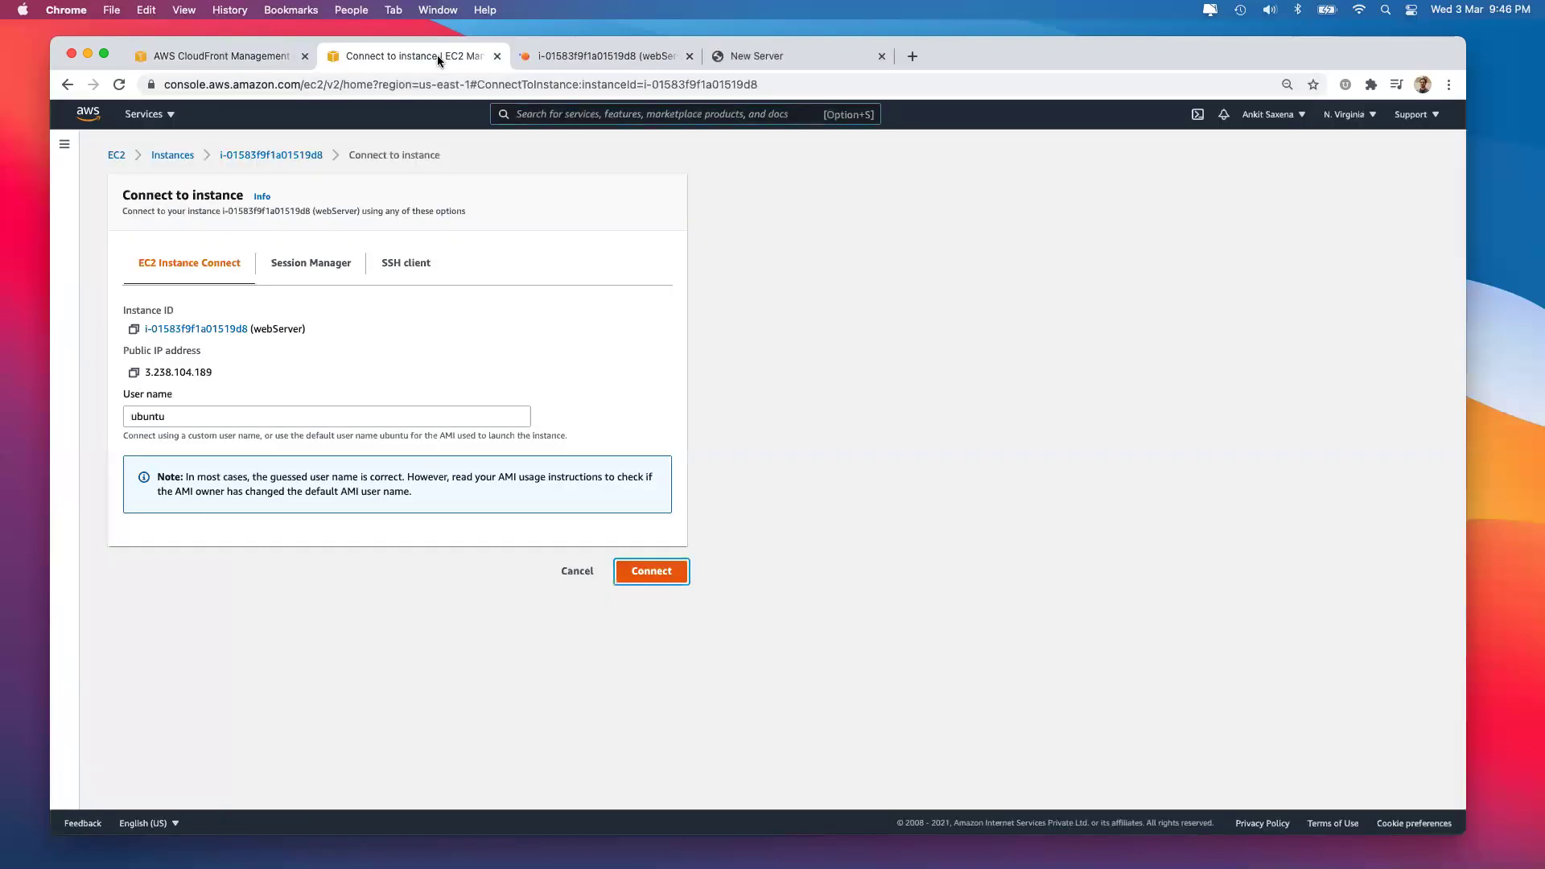
left_click(577, 570)
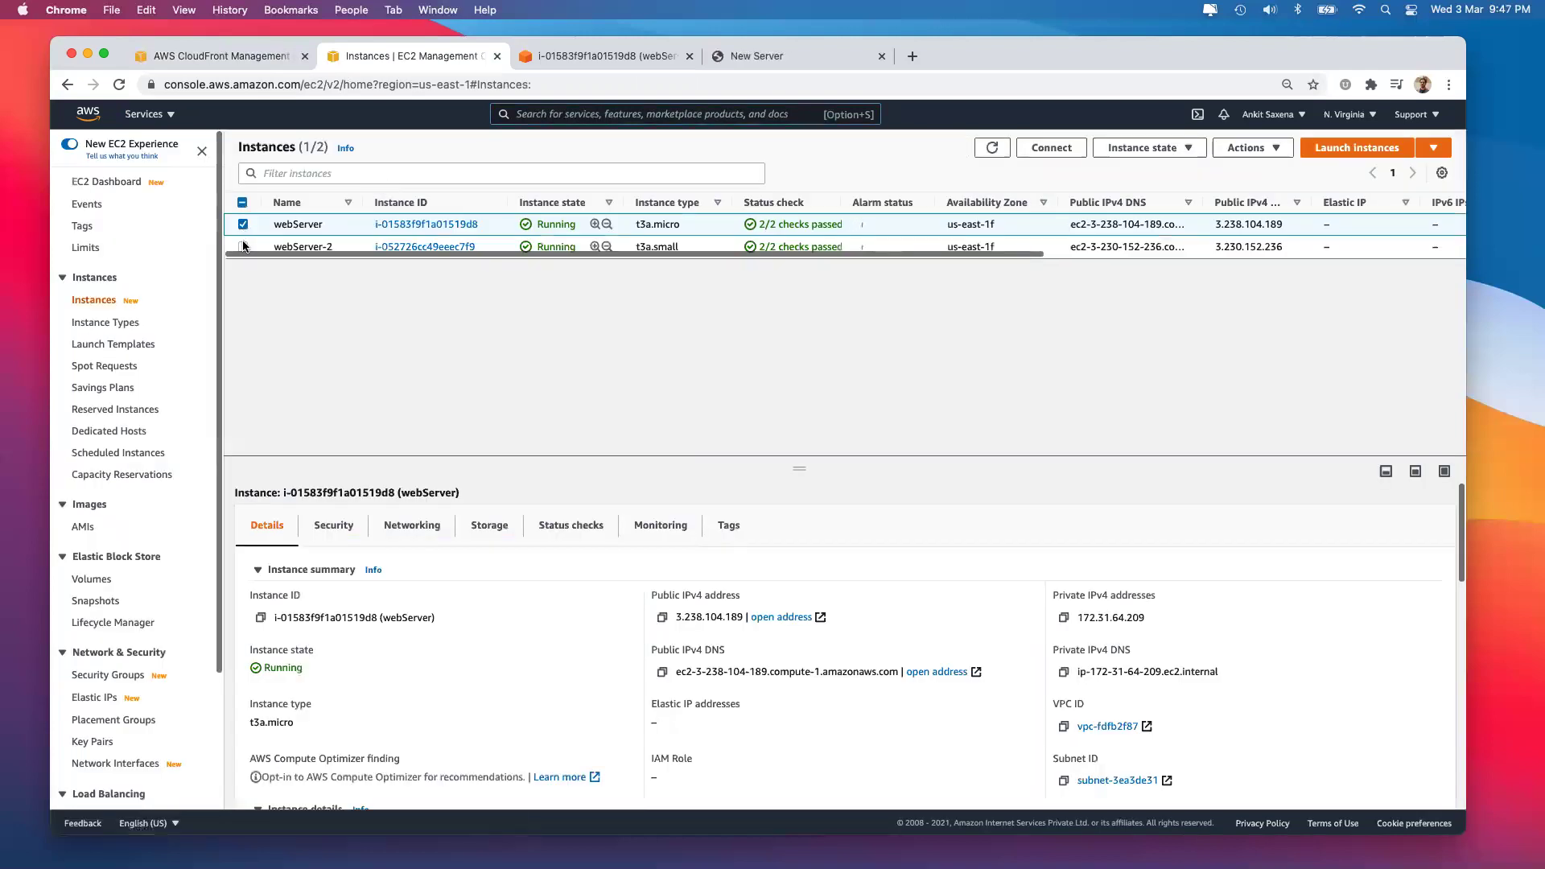
left_click(242, 247)
left_click(242, 224)
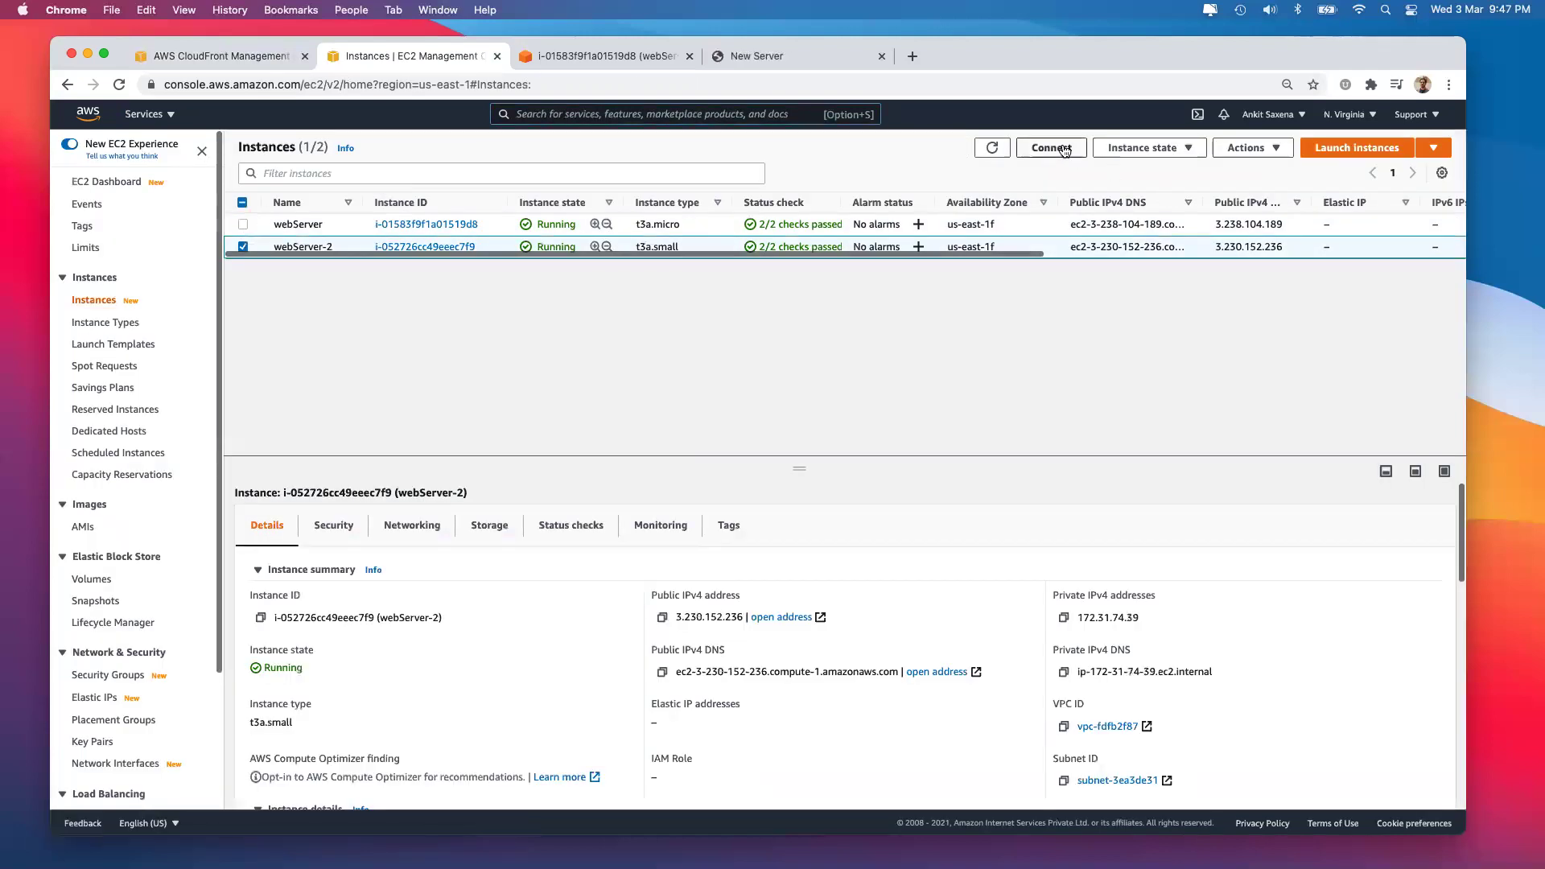
left_click(1051, 147)
left_click(643, 571)
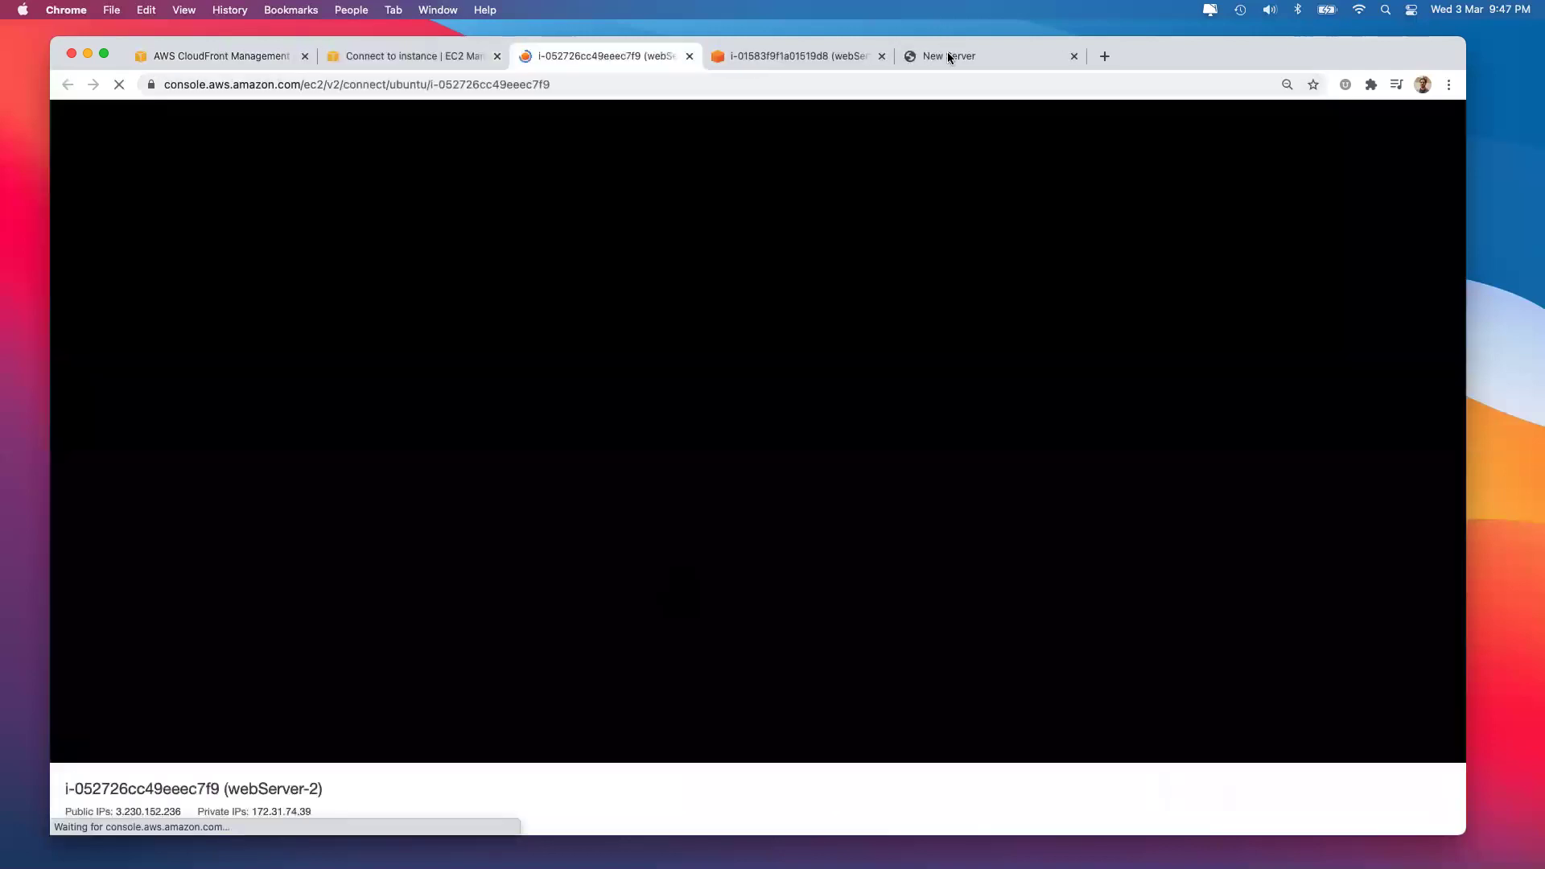
Copy the path /var/www/html/index.html from the Apache default page and open that file with sudo nano in the webServer terminal.
left_click(948, 53)
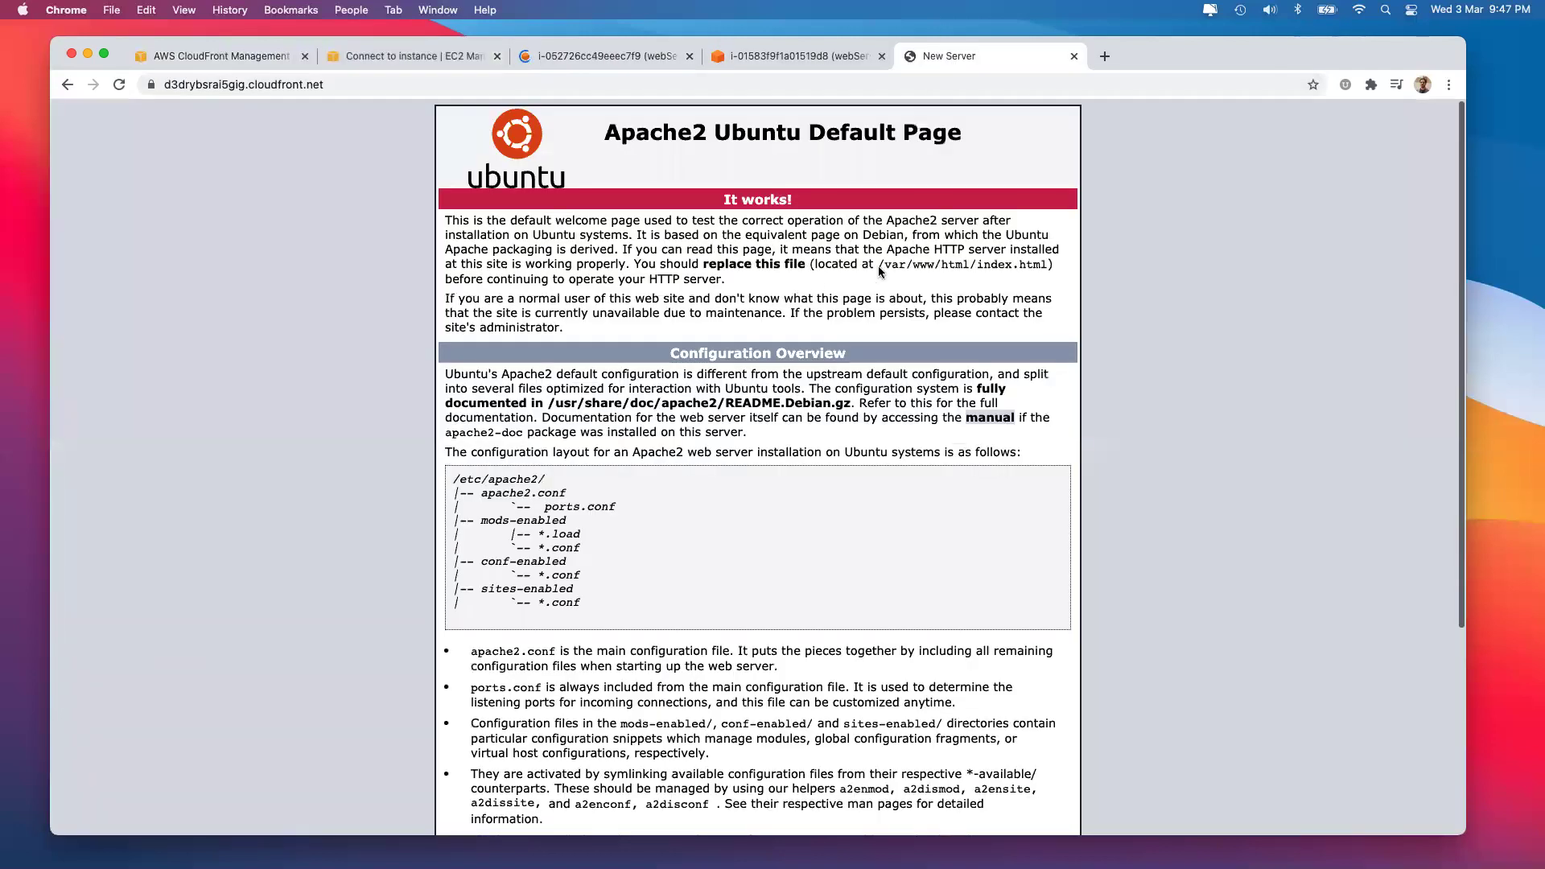
left_click_drag(877, 265, 1047, 264)
key("super+c")
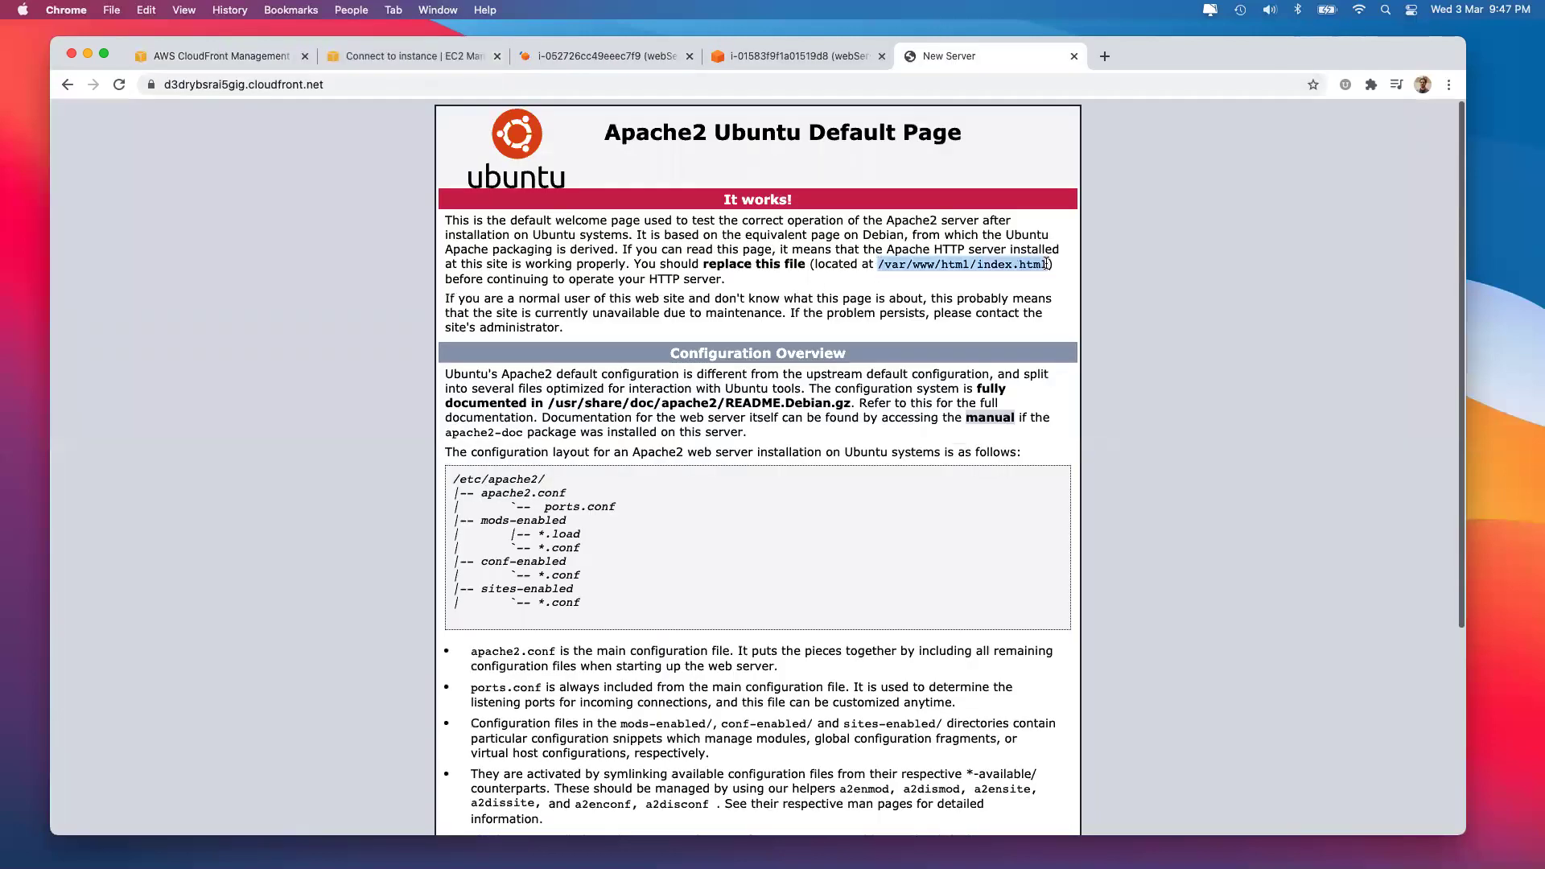
left_click(631, 57)
left_click(766, 55)
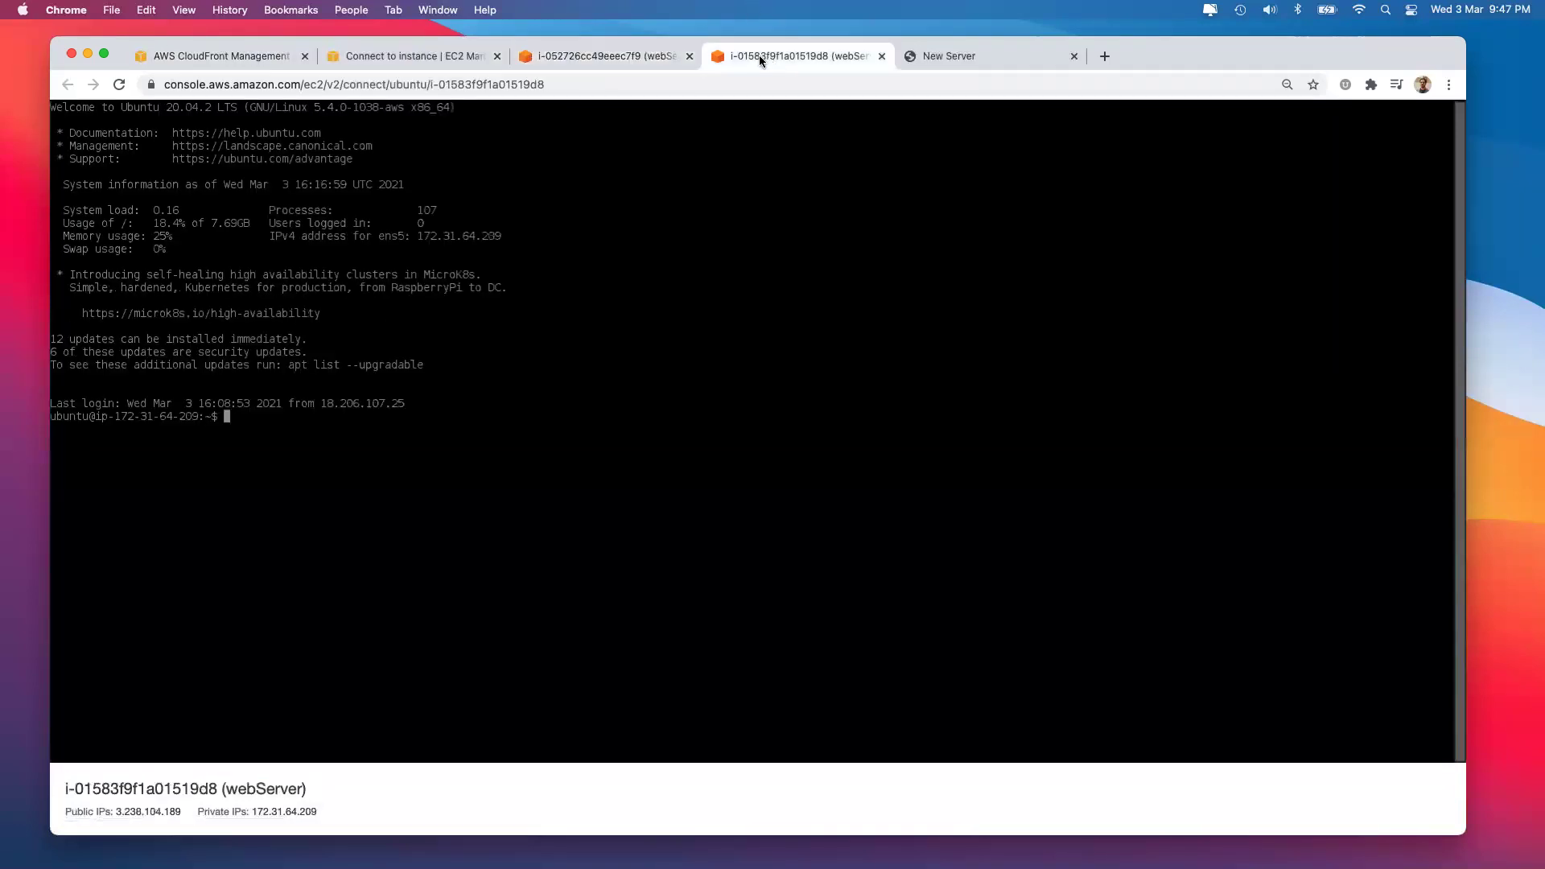
type("sudo nano")
key("super+v")
key("Return")
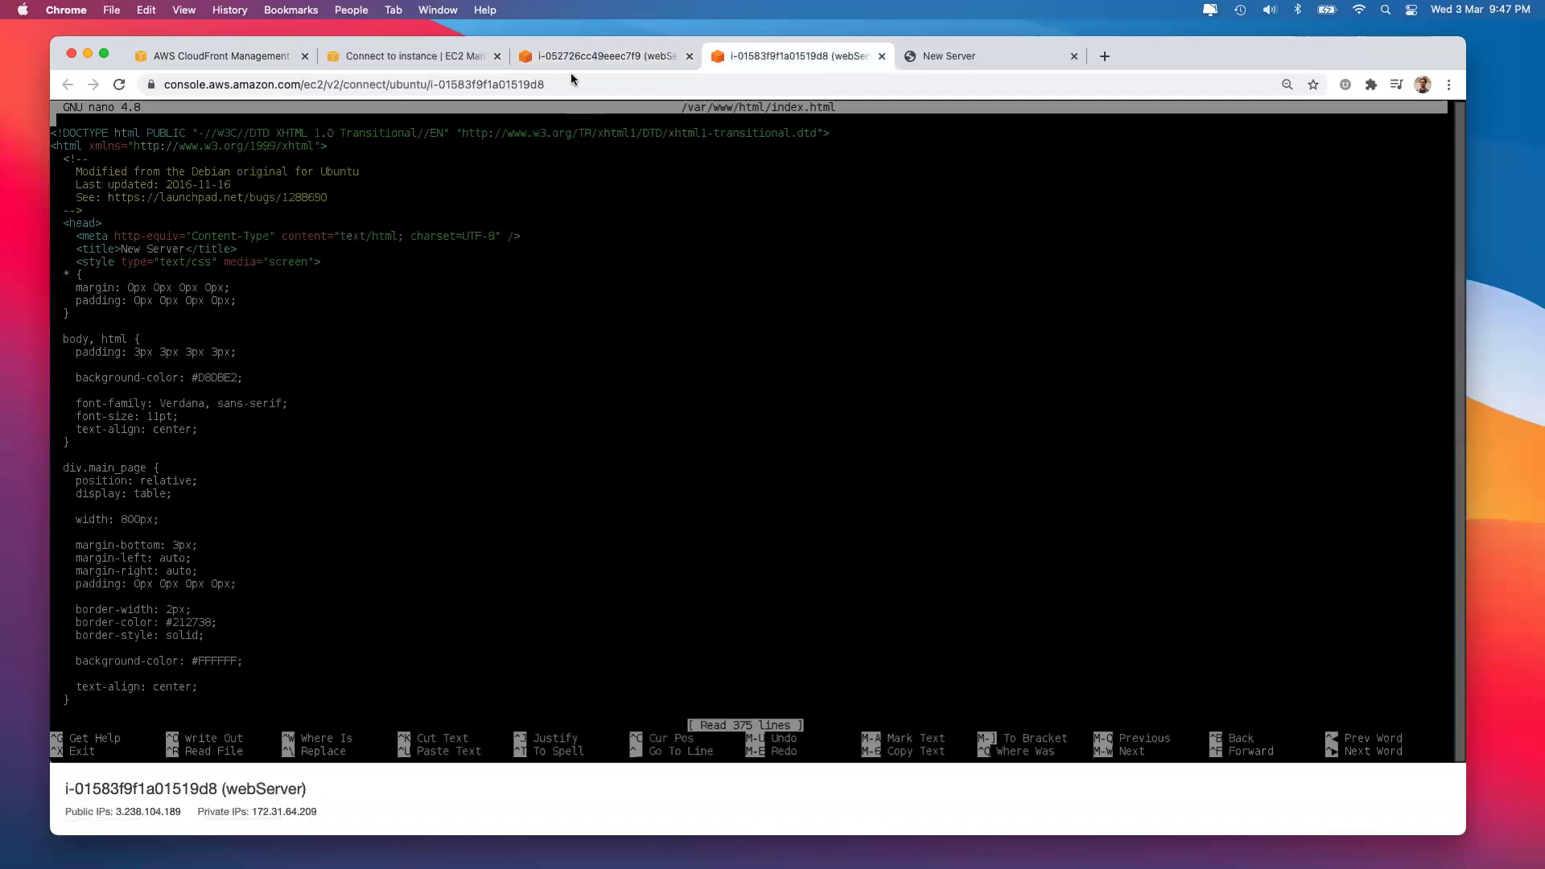
Open /var/www/html/index.html with sudo nano in the webServer-2 terminal.
left_click(563, 52)
type("sudo nano")
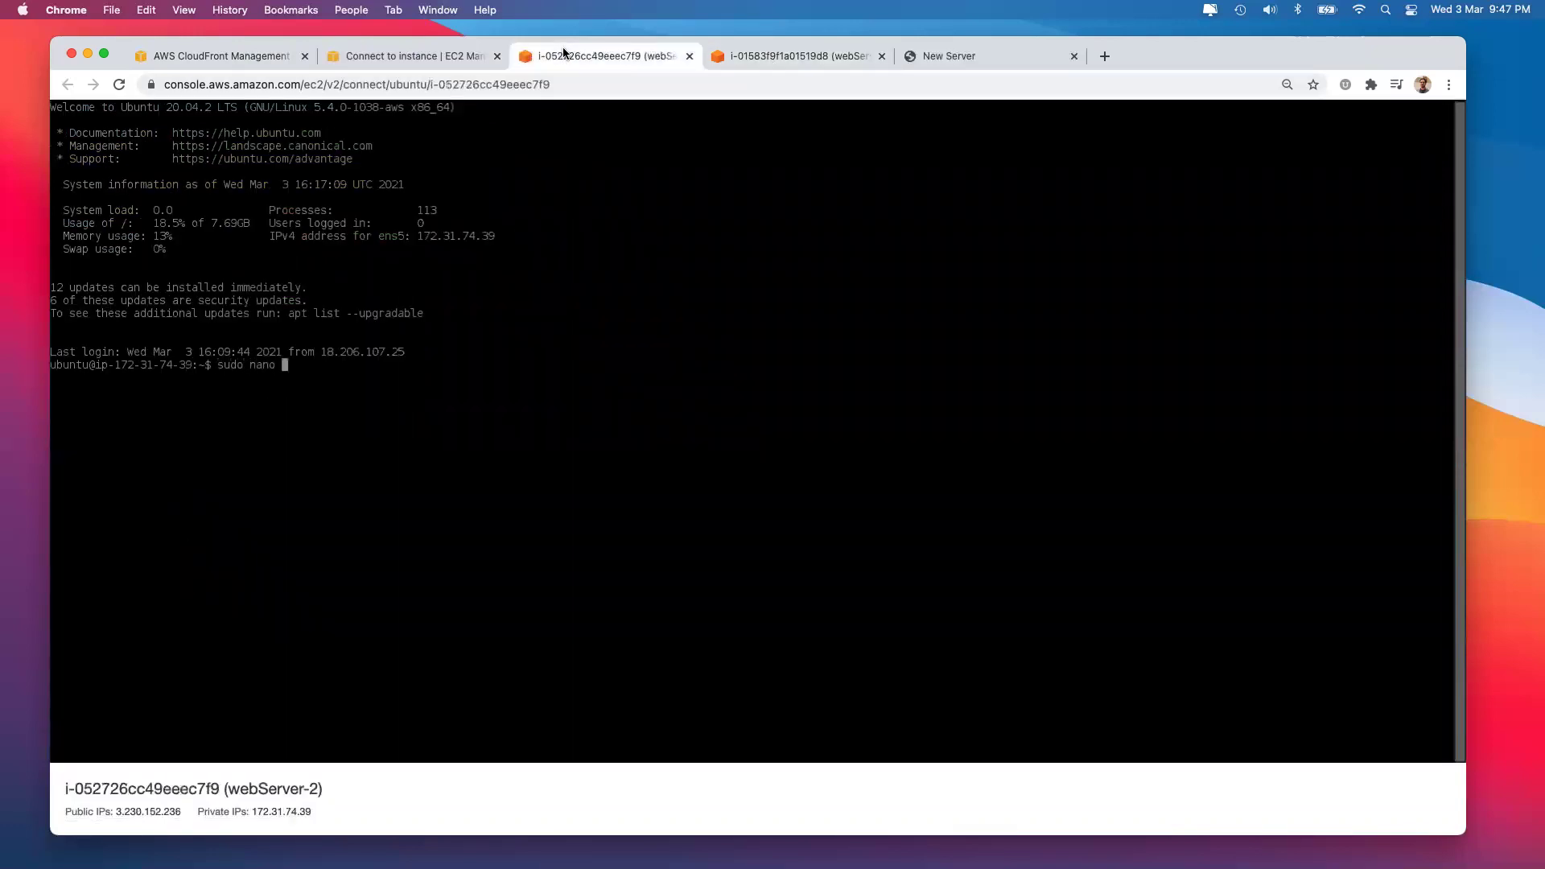
key("super+v")
key("Return")
Change the page title in webServer's index.html to "New Service", save the file, and exit nano.
left_click(781, 49)
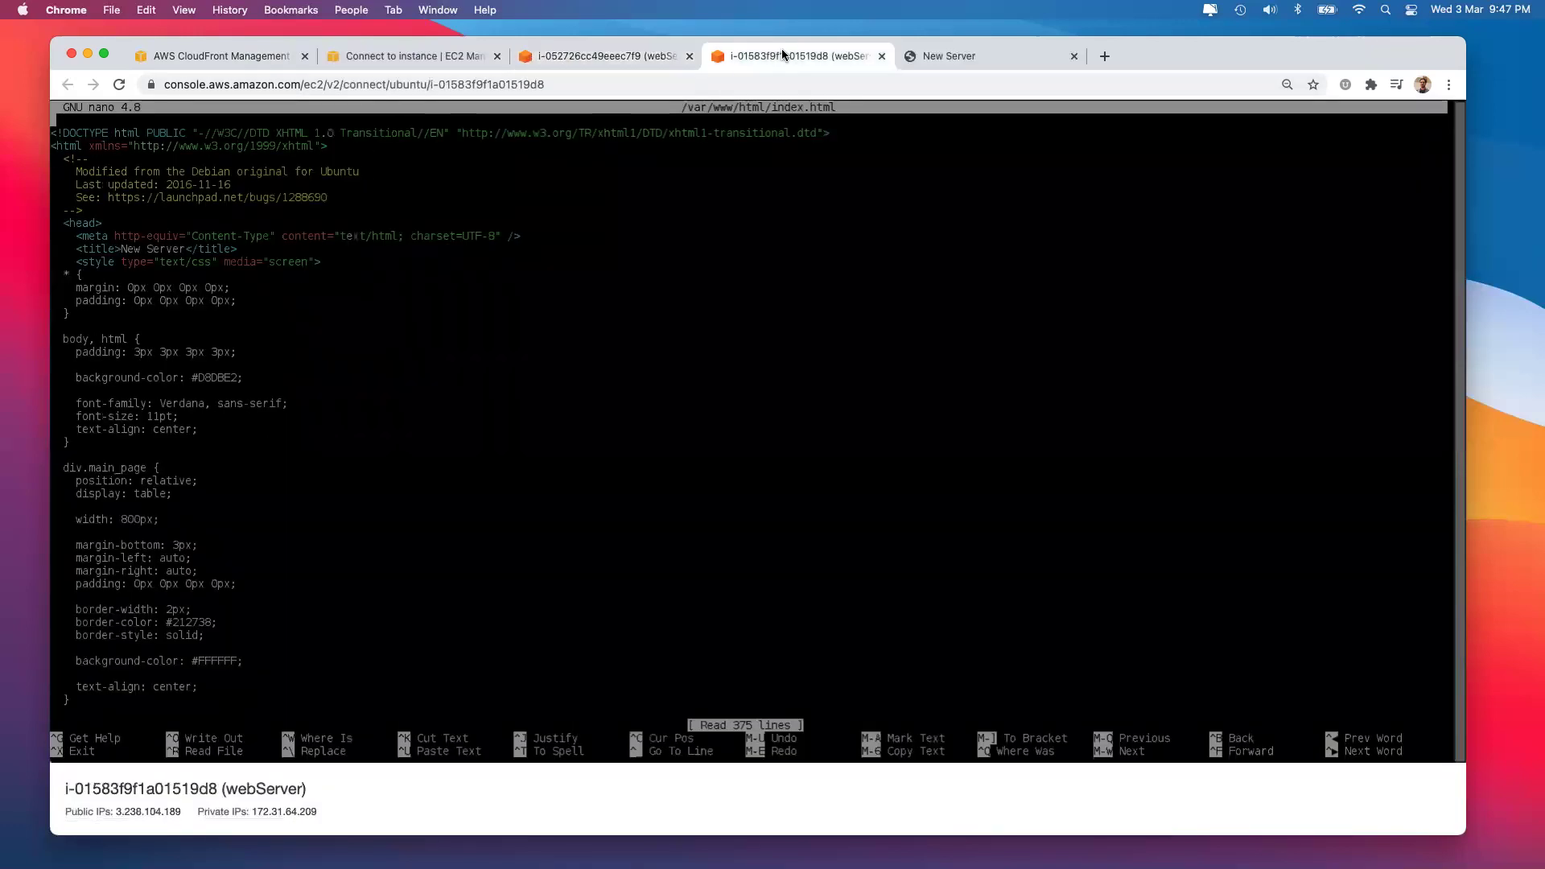
key("Down")
key("Down")
key("Down")
key("Down")
key("Down")
key("Down")
key("Down")
key("Down")
key("Down")
key("Down")
key("Down")
key("Down")
key("Up")
key("Up")
key("Left")
key("Left")
key("Left")
key("Left")
key("Left")
key("Left")
key("Left")
key("Left")
key("Left")
key("BackSpace")
key("BackSpace")
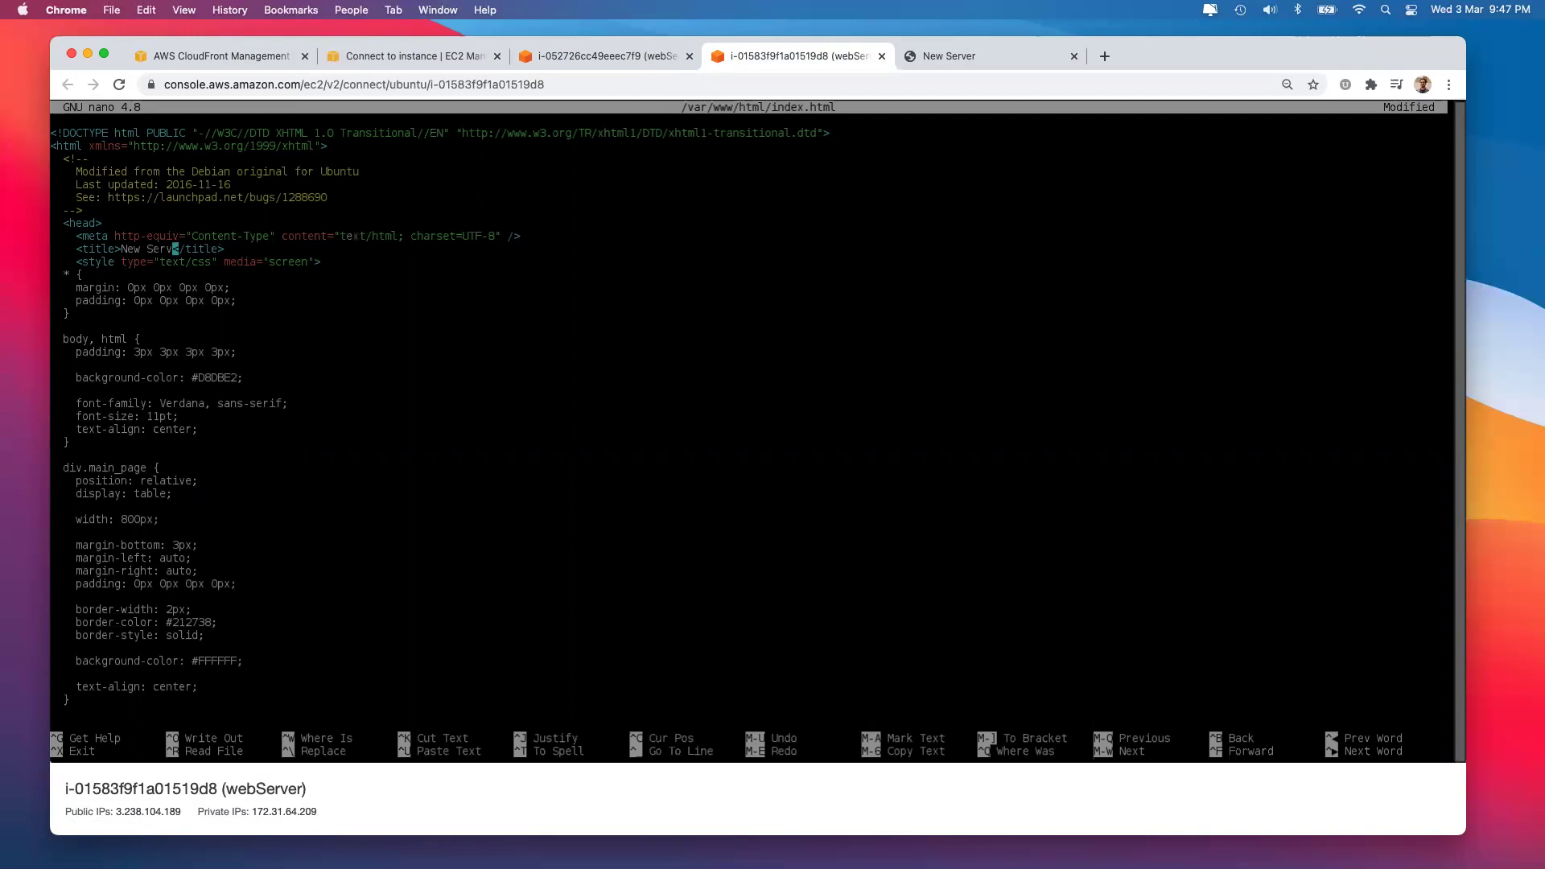
type("ice")
key("ctrl+x")
key("y")
key("Return")
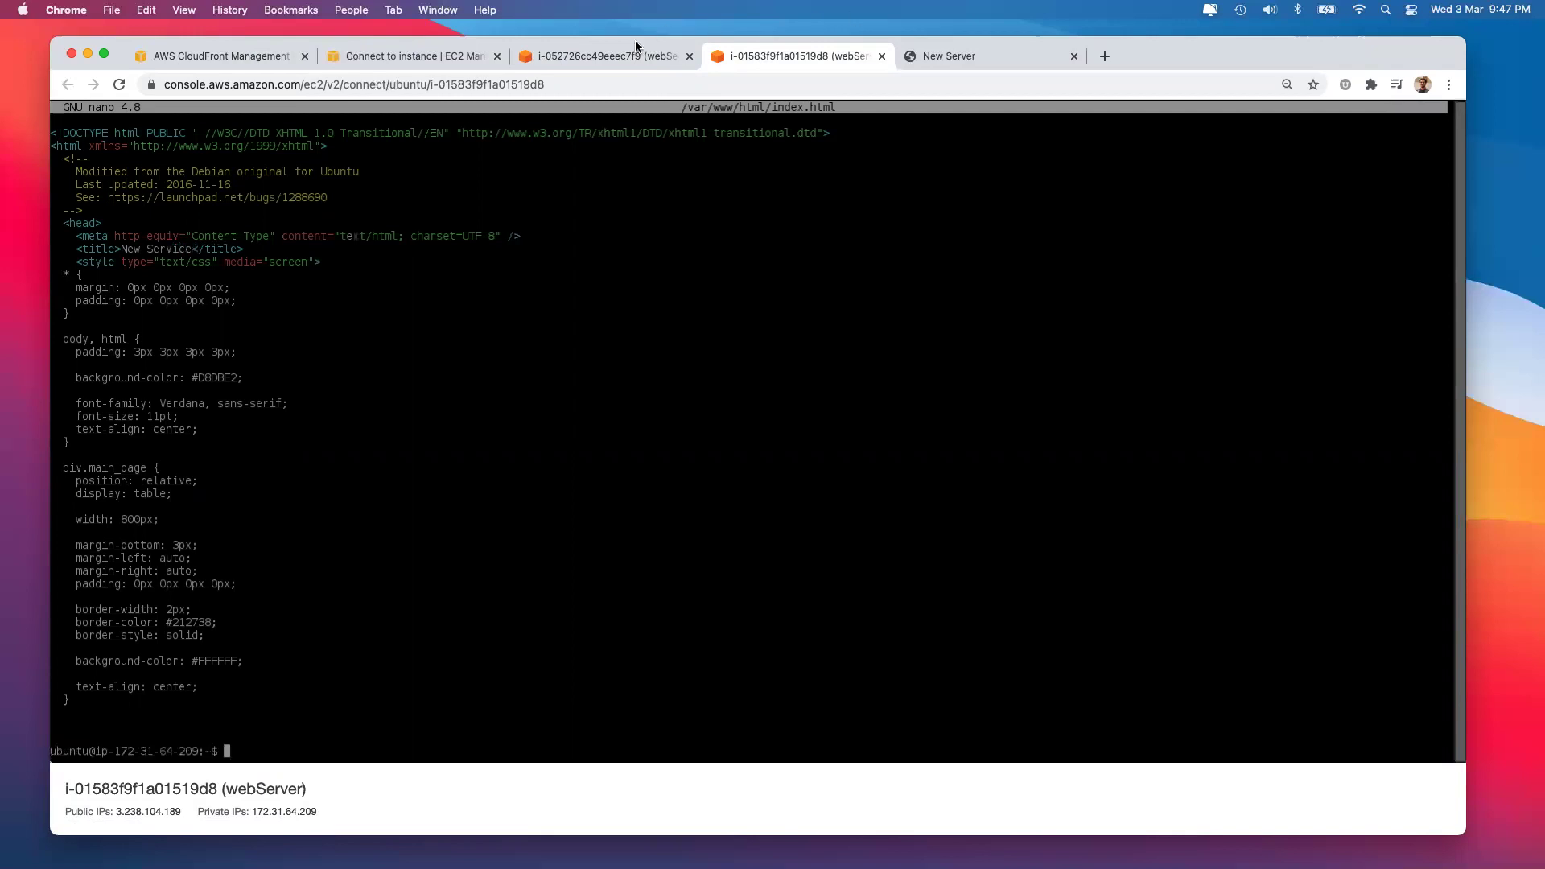
Change the page title in webServer-2's index.html to "New Service", save the file, and exit nano.
left_click(634, 58)
key("Down")
key("Down")
key("Down")
key("Down")
key("Down")
key("Down")
key("Down")
key("Down")
key("Down")
key("Down")
key("Down")
key("Up")
key("End")
key("Left")
key("Left")
key("Left")
key("Left")
key("Left")
key("Left")
key("Left")
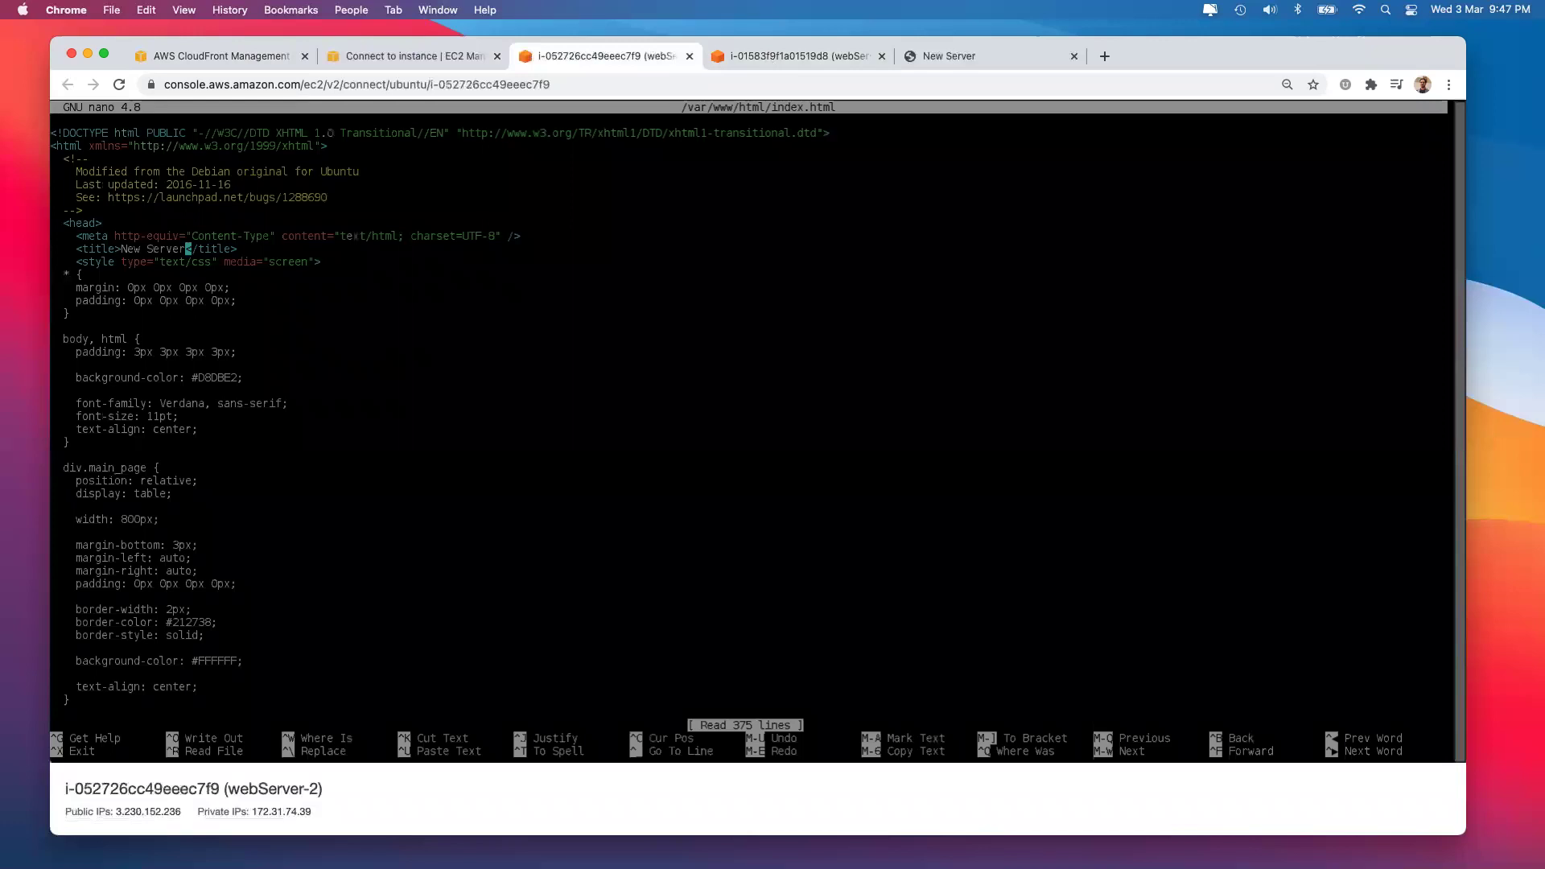
key("BackSpace")
key("BackSpace")
type("ice")
key("ctrl+x")
key("y")
key("Return")
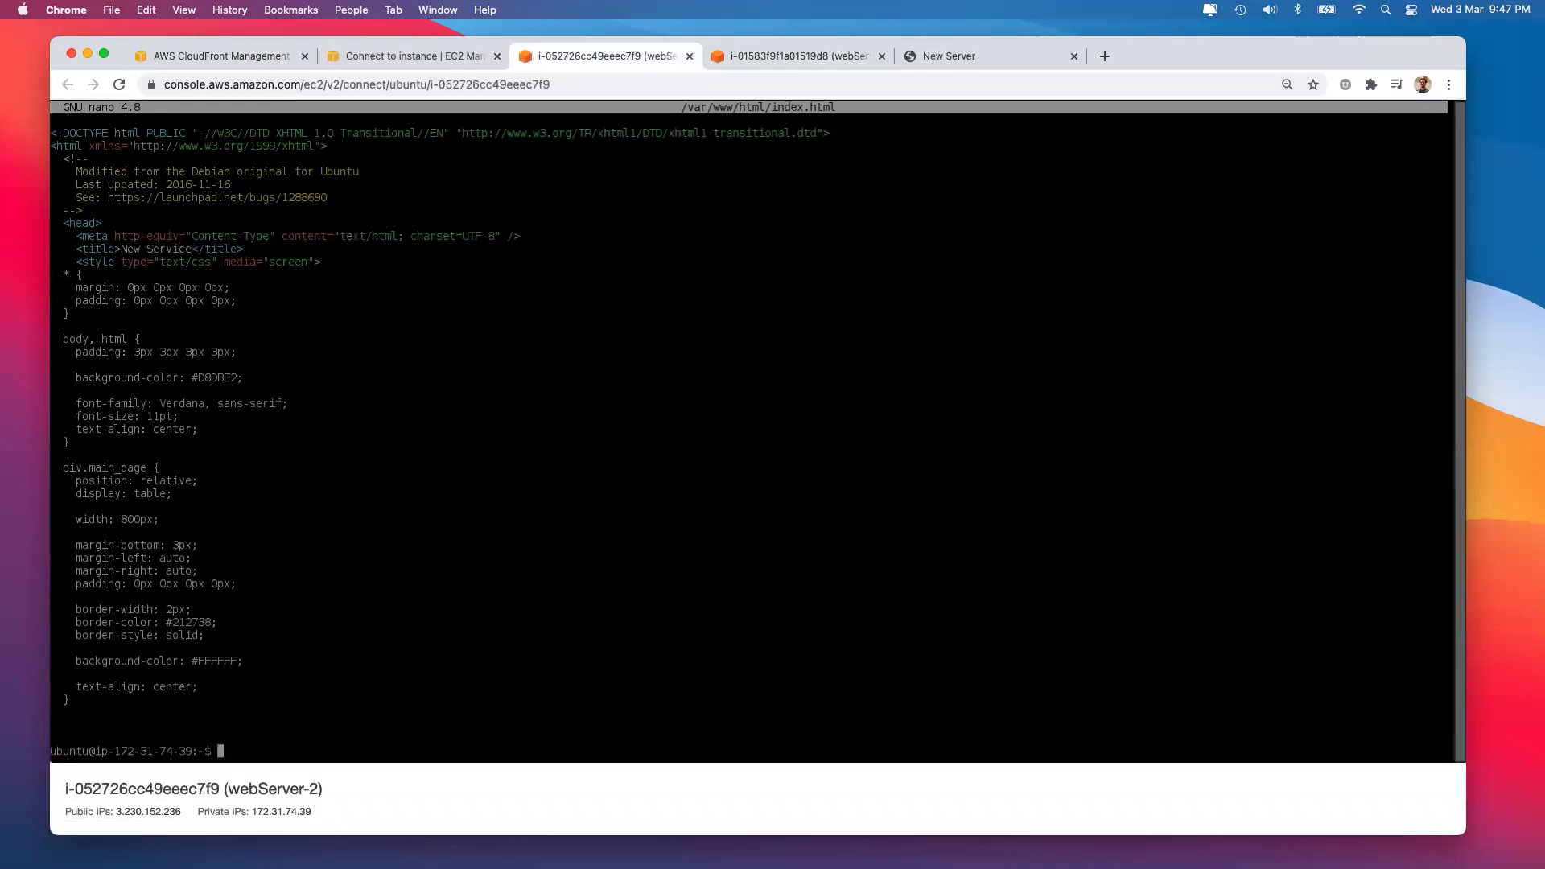
Reload the Apache page served from the CloudFront domain to check its title.
left_click(982, 50)
left_click(110, 85)
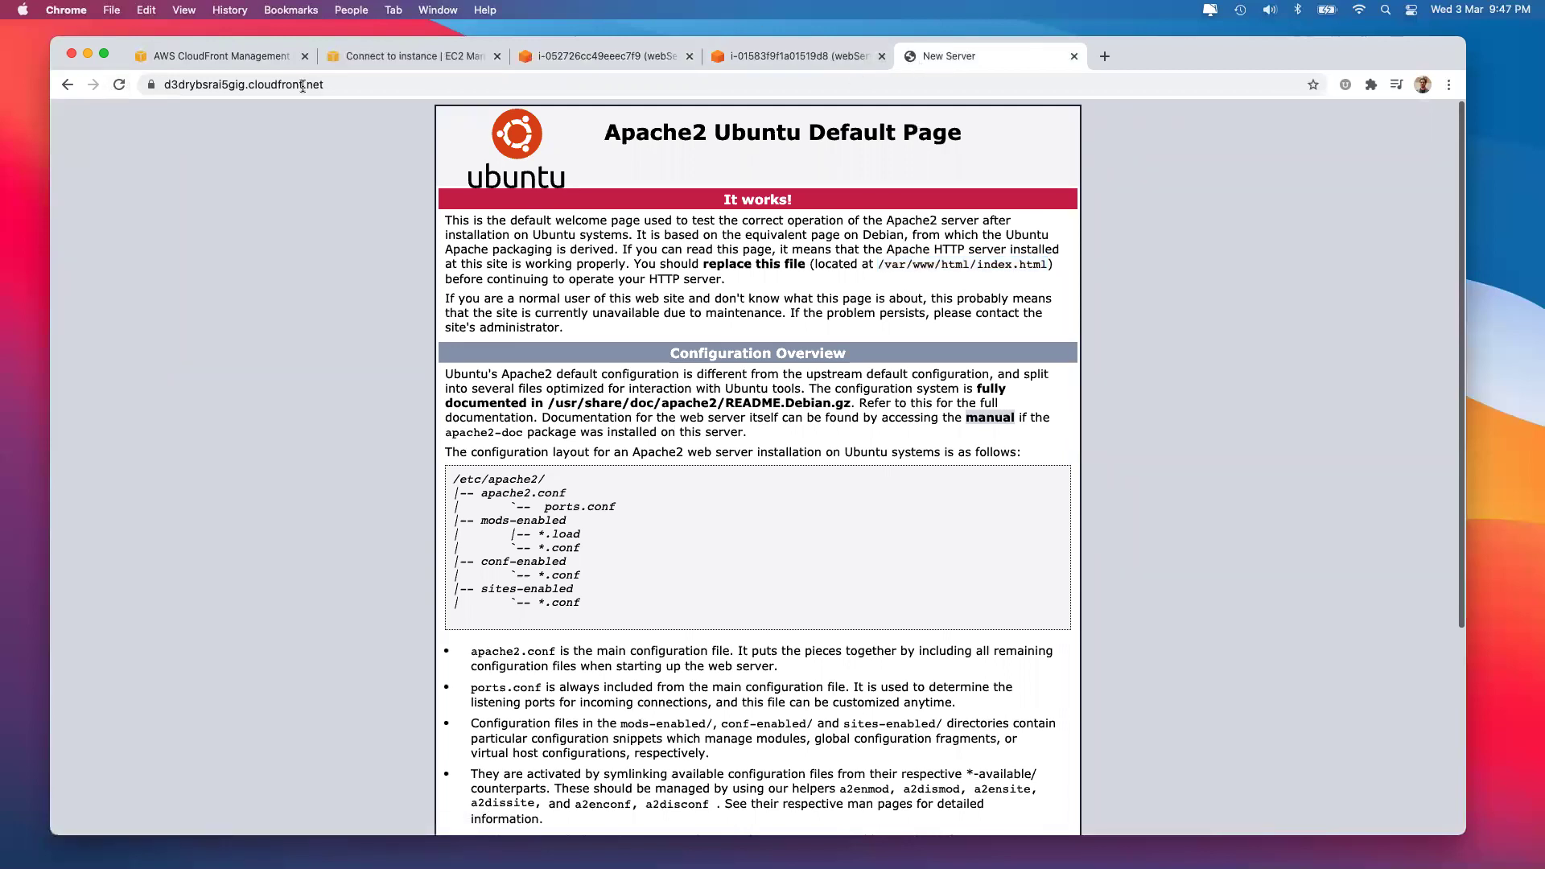
Load webServer's public IPv4 address, 3.238.104.189, in a new tab to check its page title.
left_click(258, 53)
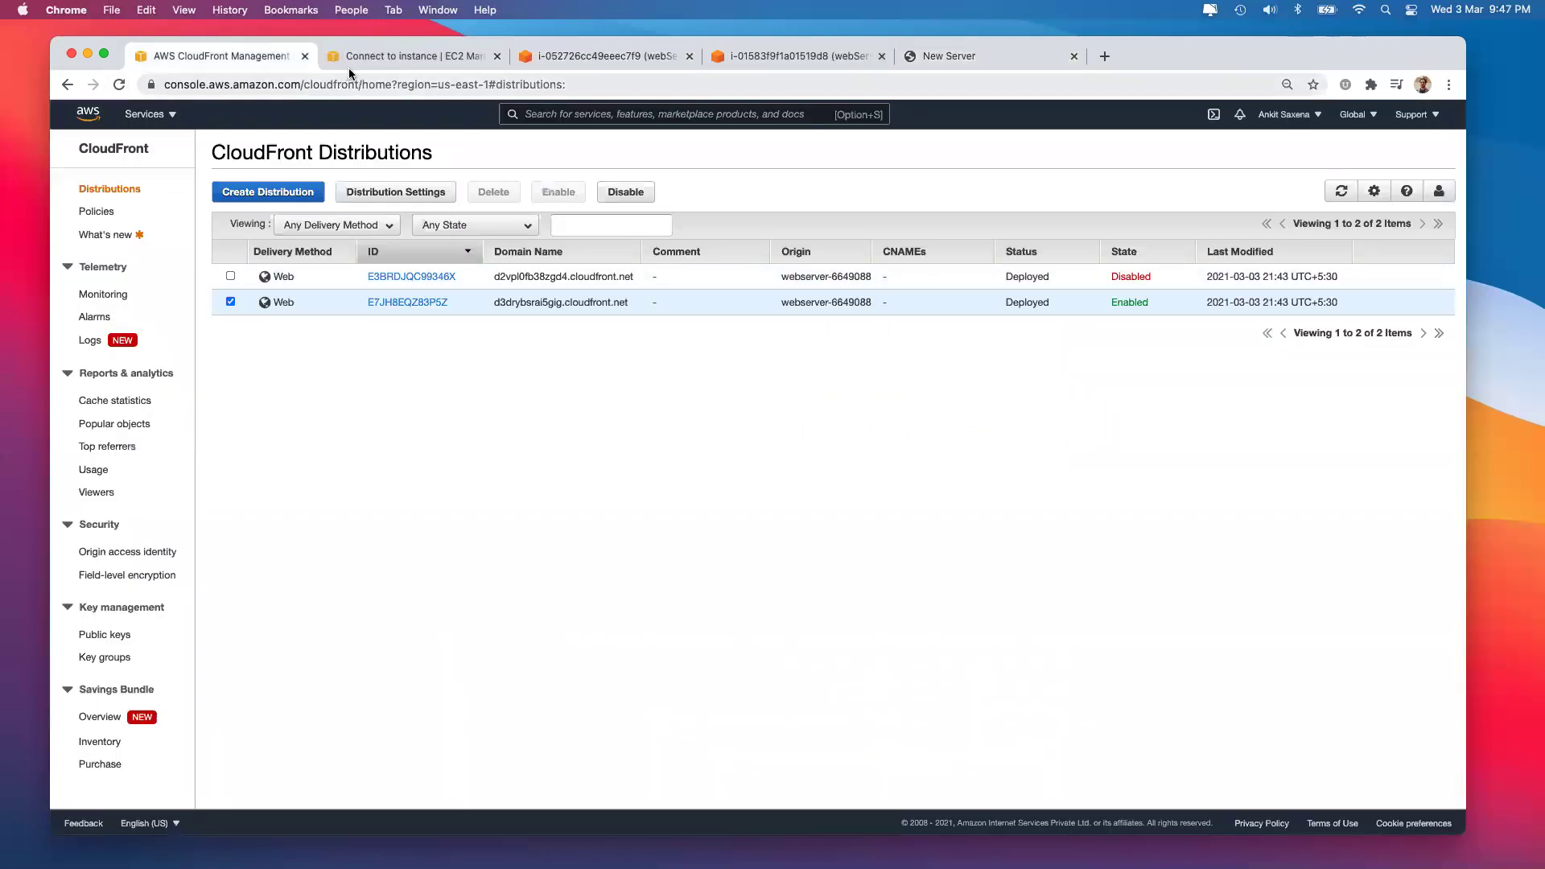
left_click(386, 55)
left_click(576, 569)
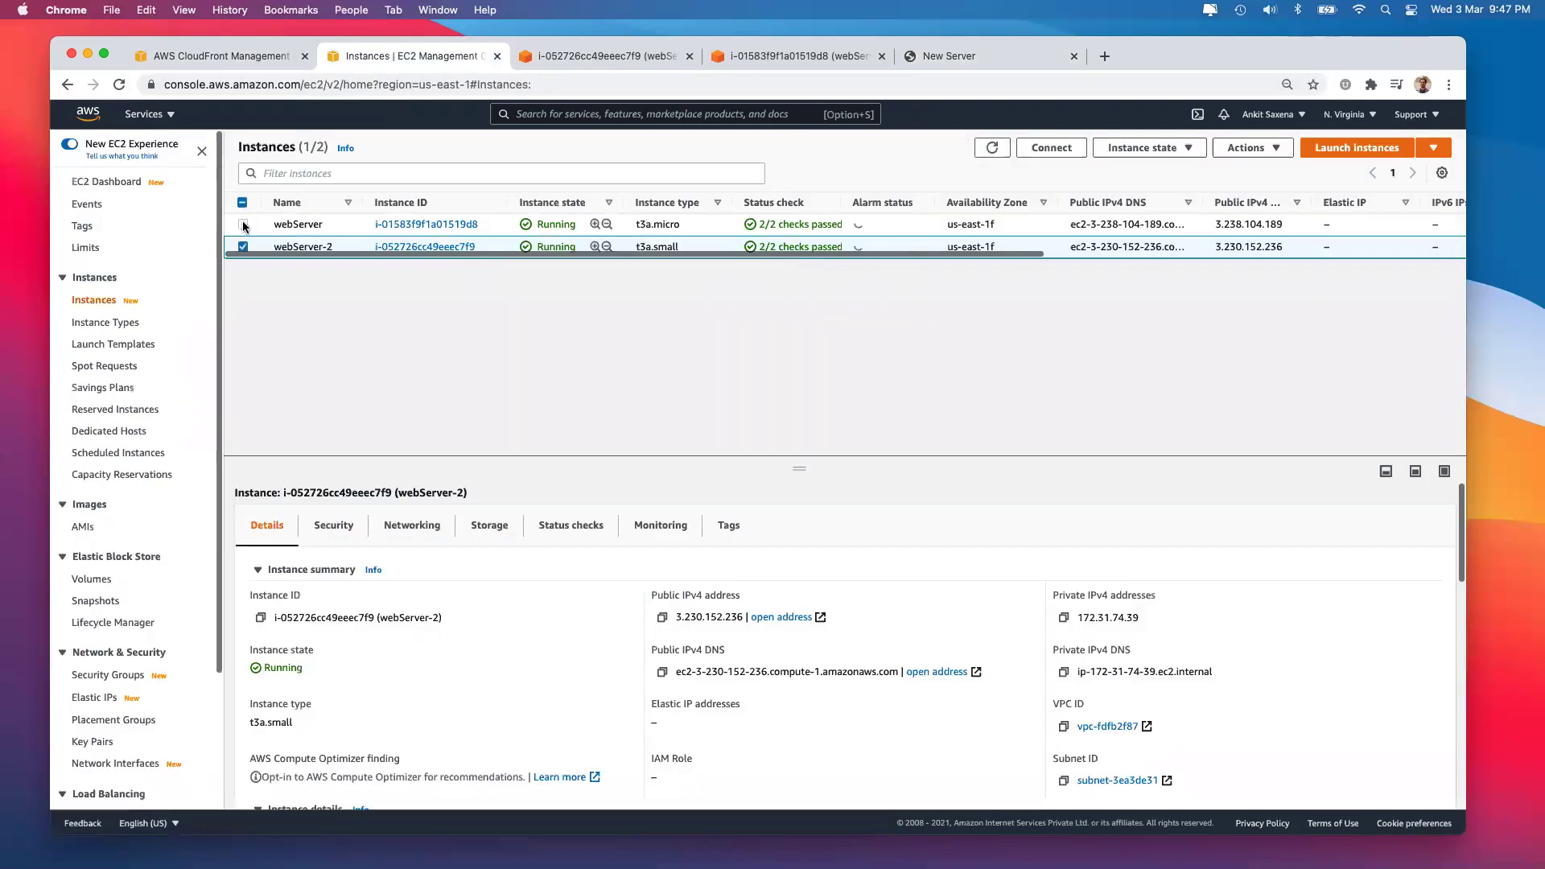
left_click(242, 225)
left_click(244, 246)
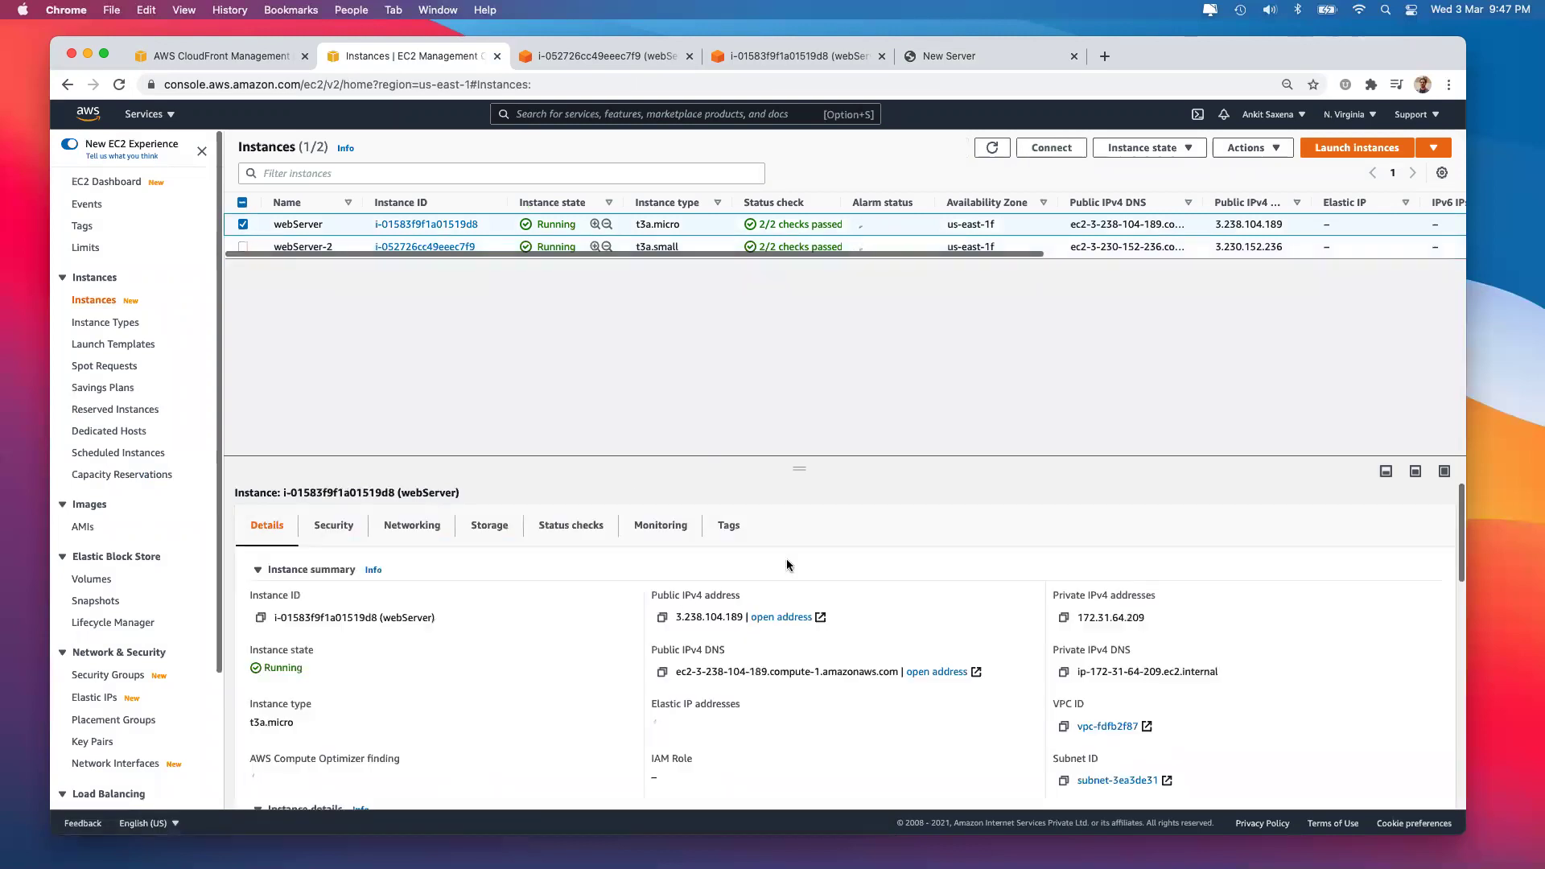
left_click(661, 617)
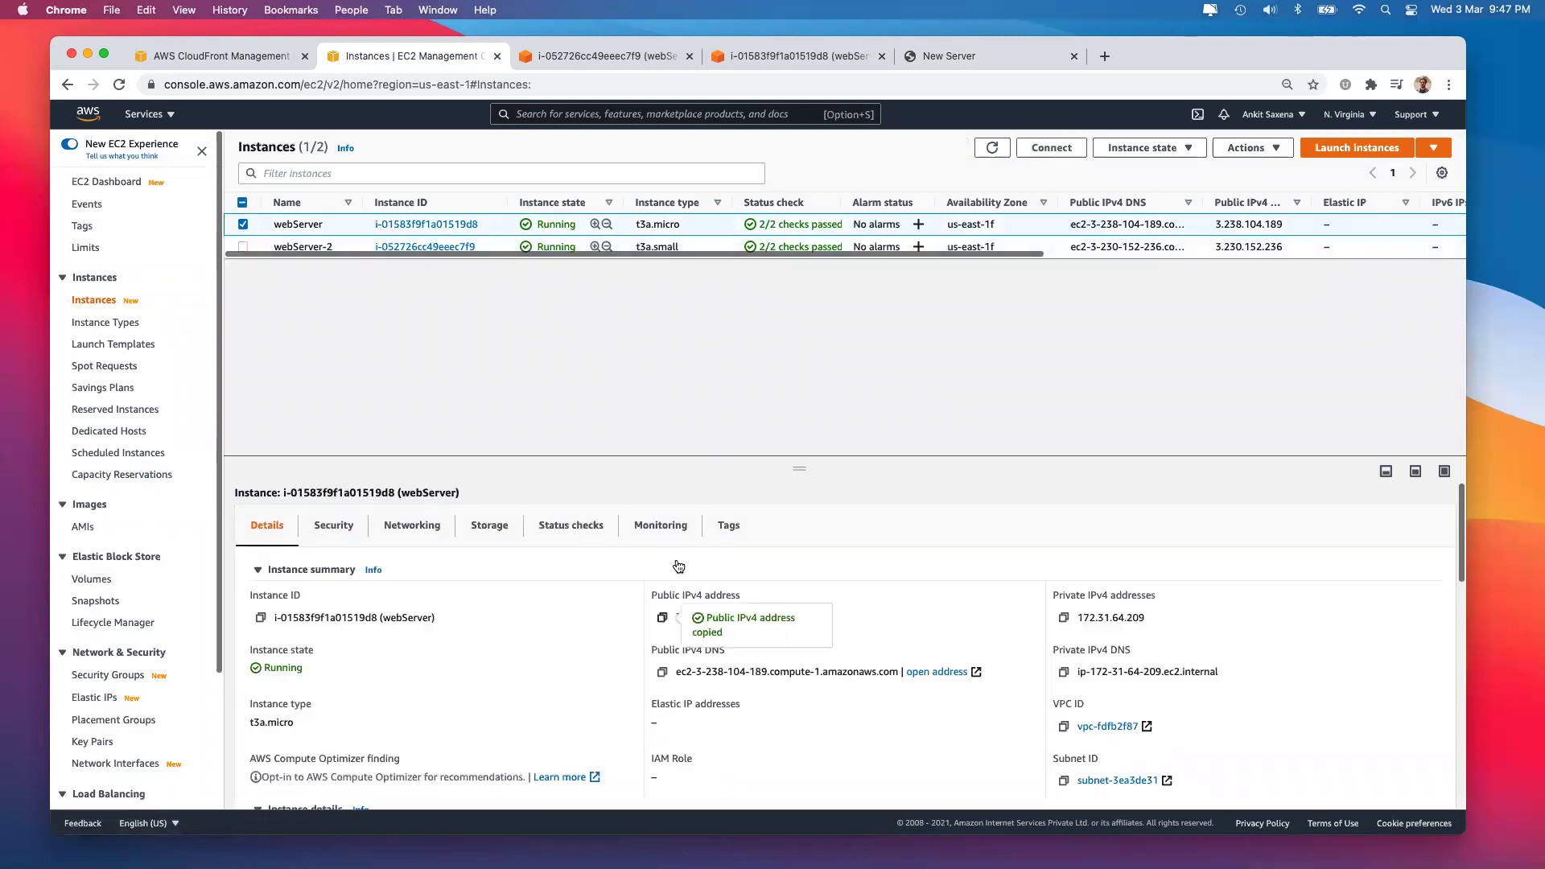
left_click(1104, 56)
key("super+v")
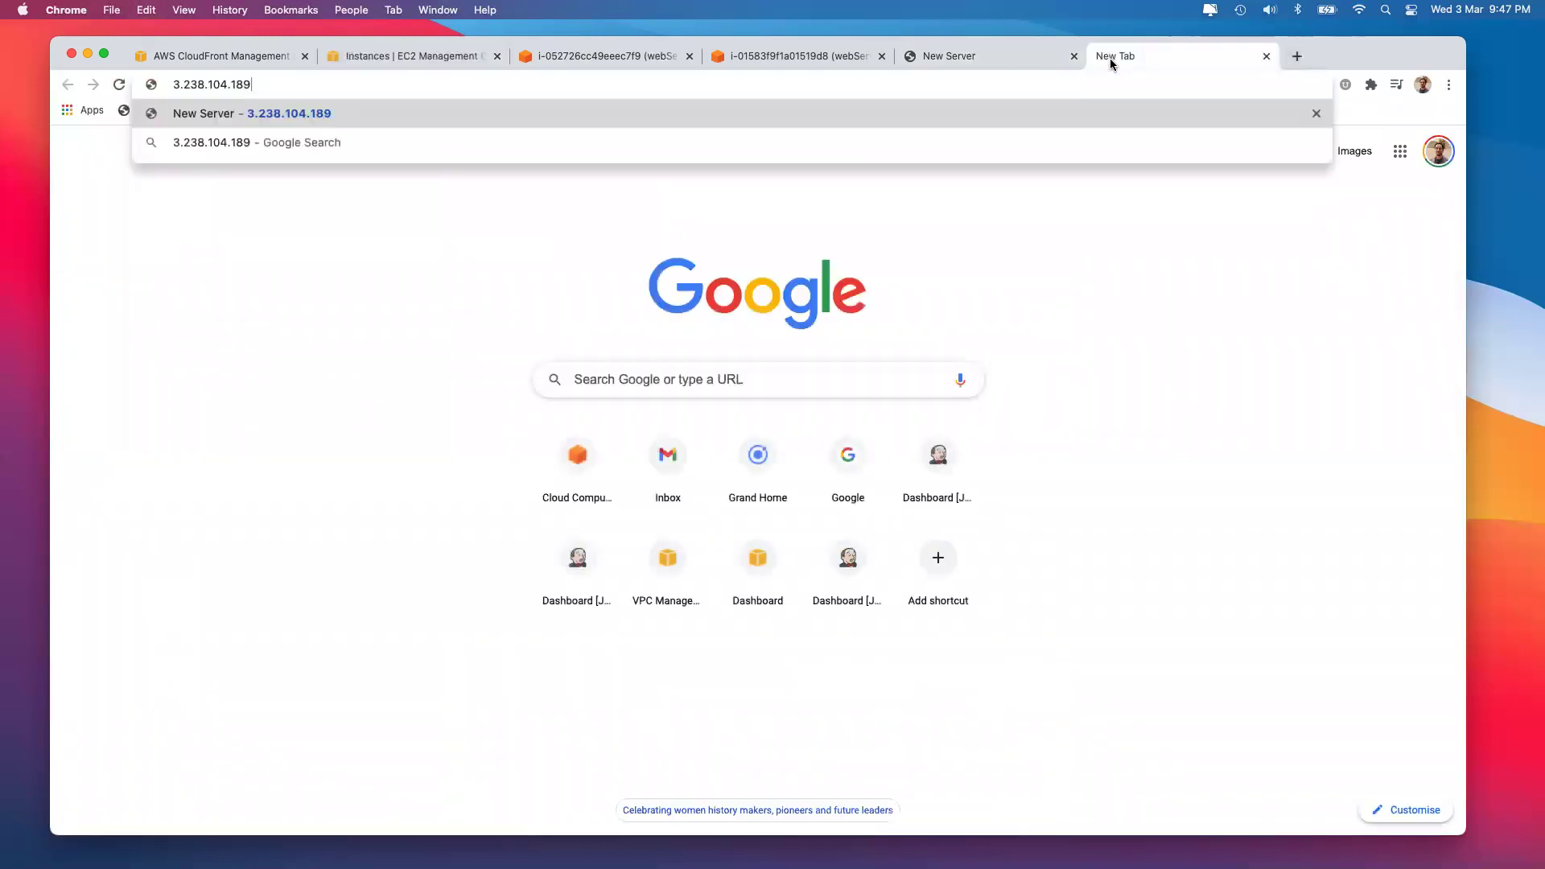
key("Return")
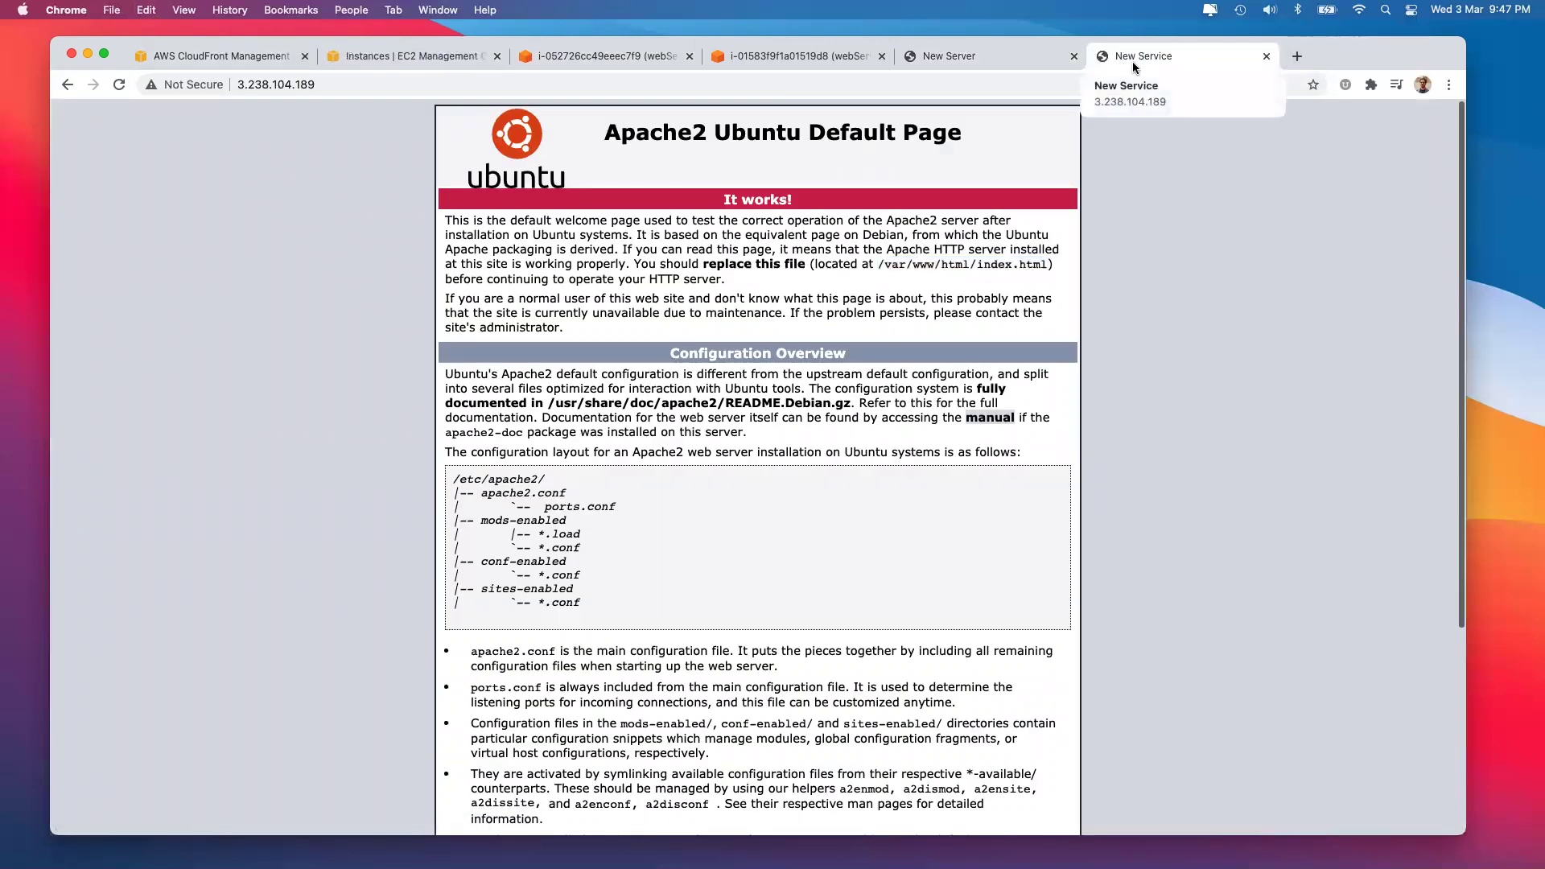
Load webServer-2's public IPv4 address, 3.230.152.236, in a new tab to check its page title.
left_click(426, 54)
left_click(243, 225)
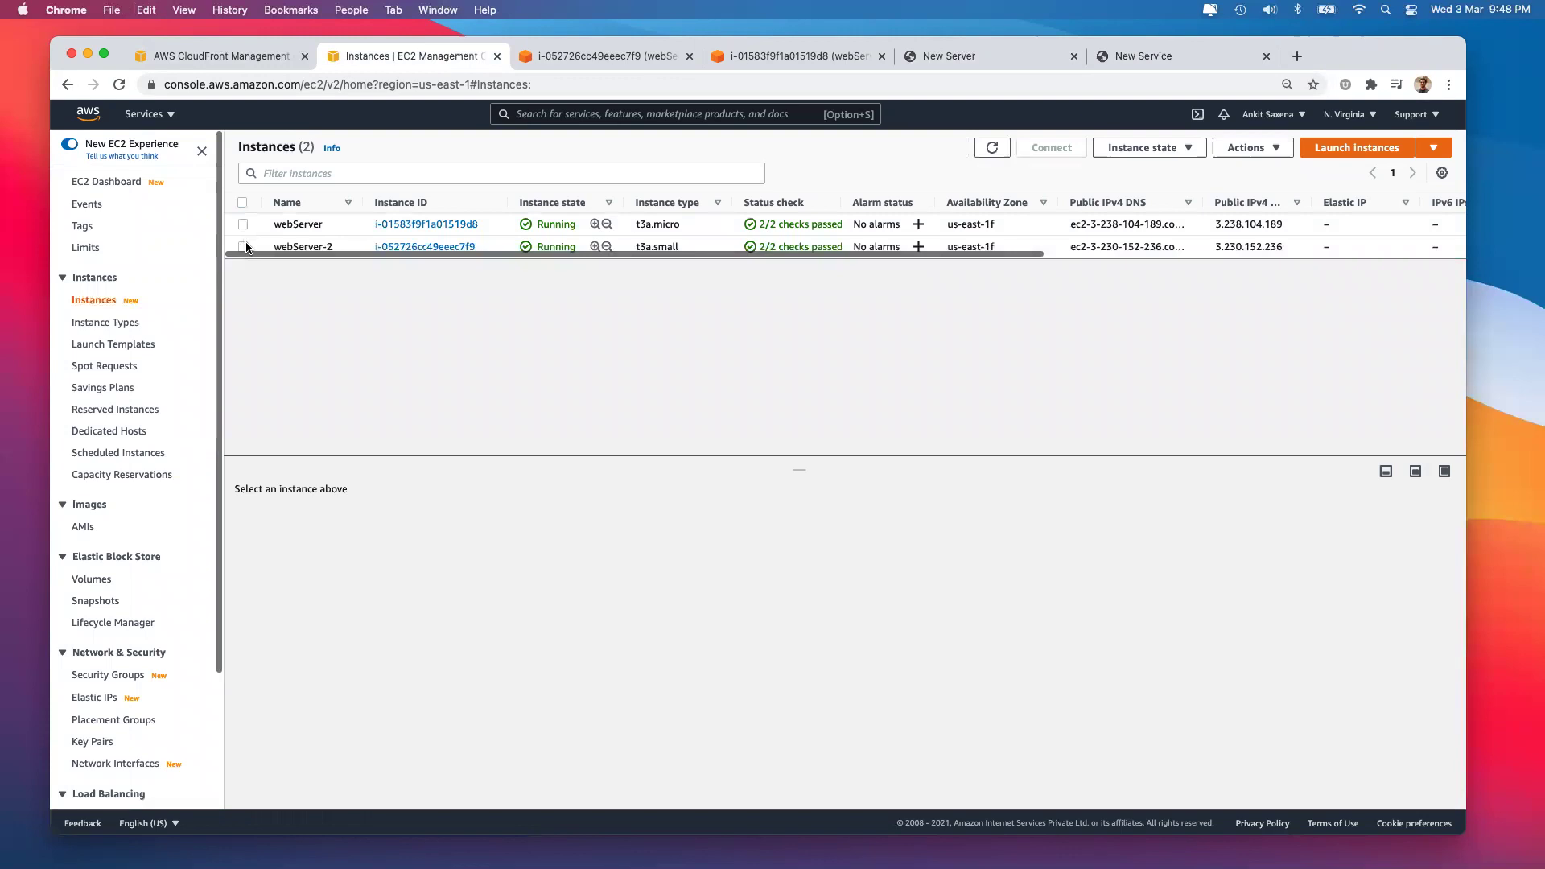
left_click(243, 246)
left_click(662, 617)
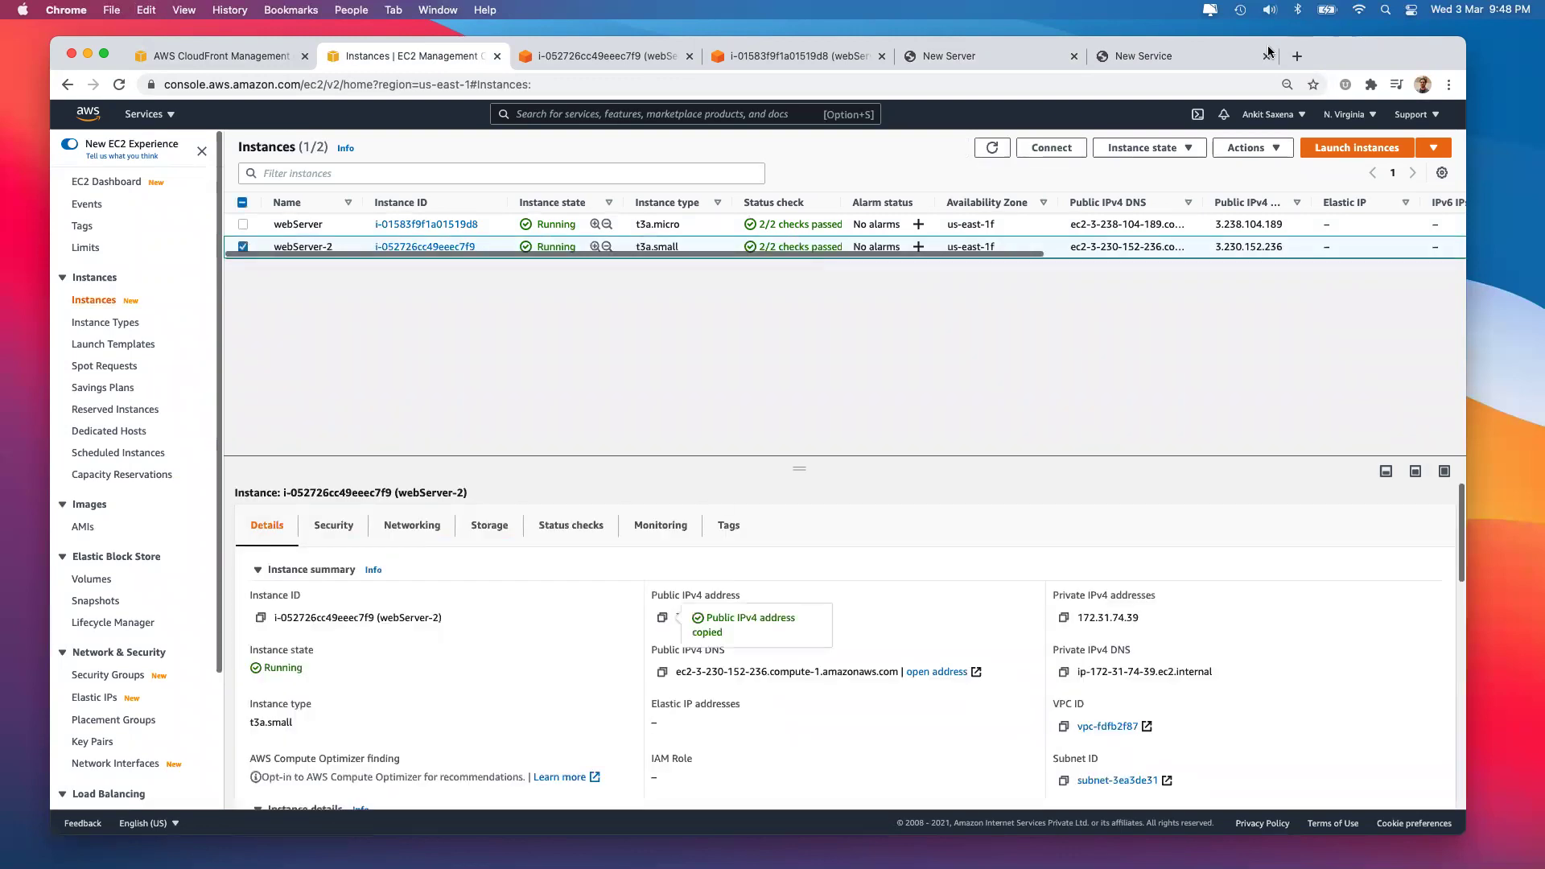
left_click(1297, 55)
key("super+v")
key("Return")
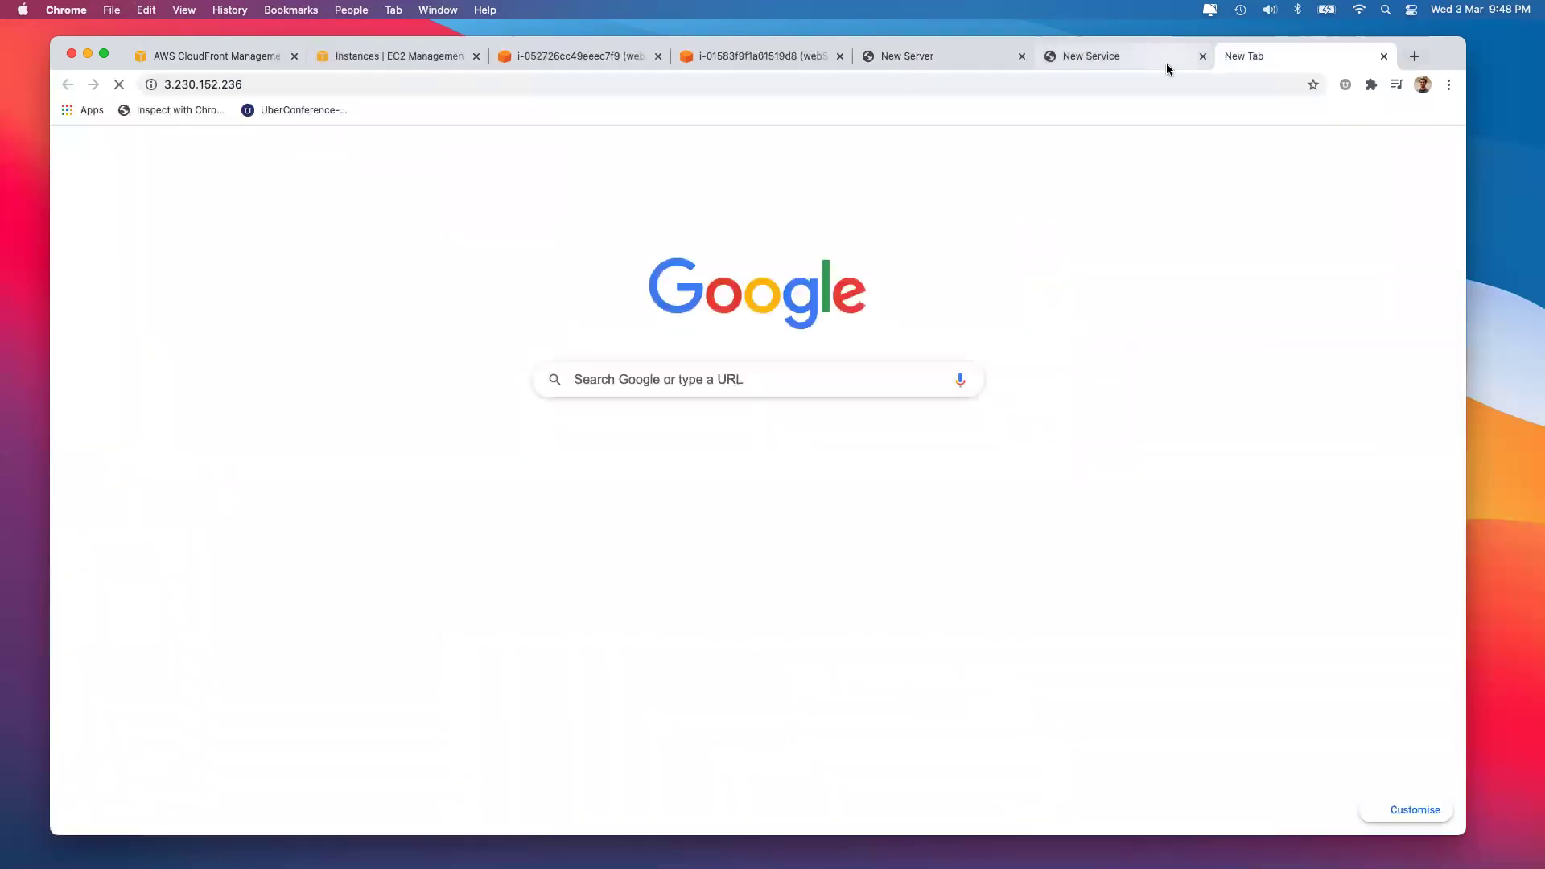
Compare the CloudFront page's title with the instance pages, and close both instance page tabs.
left_click(925, 55)
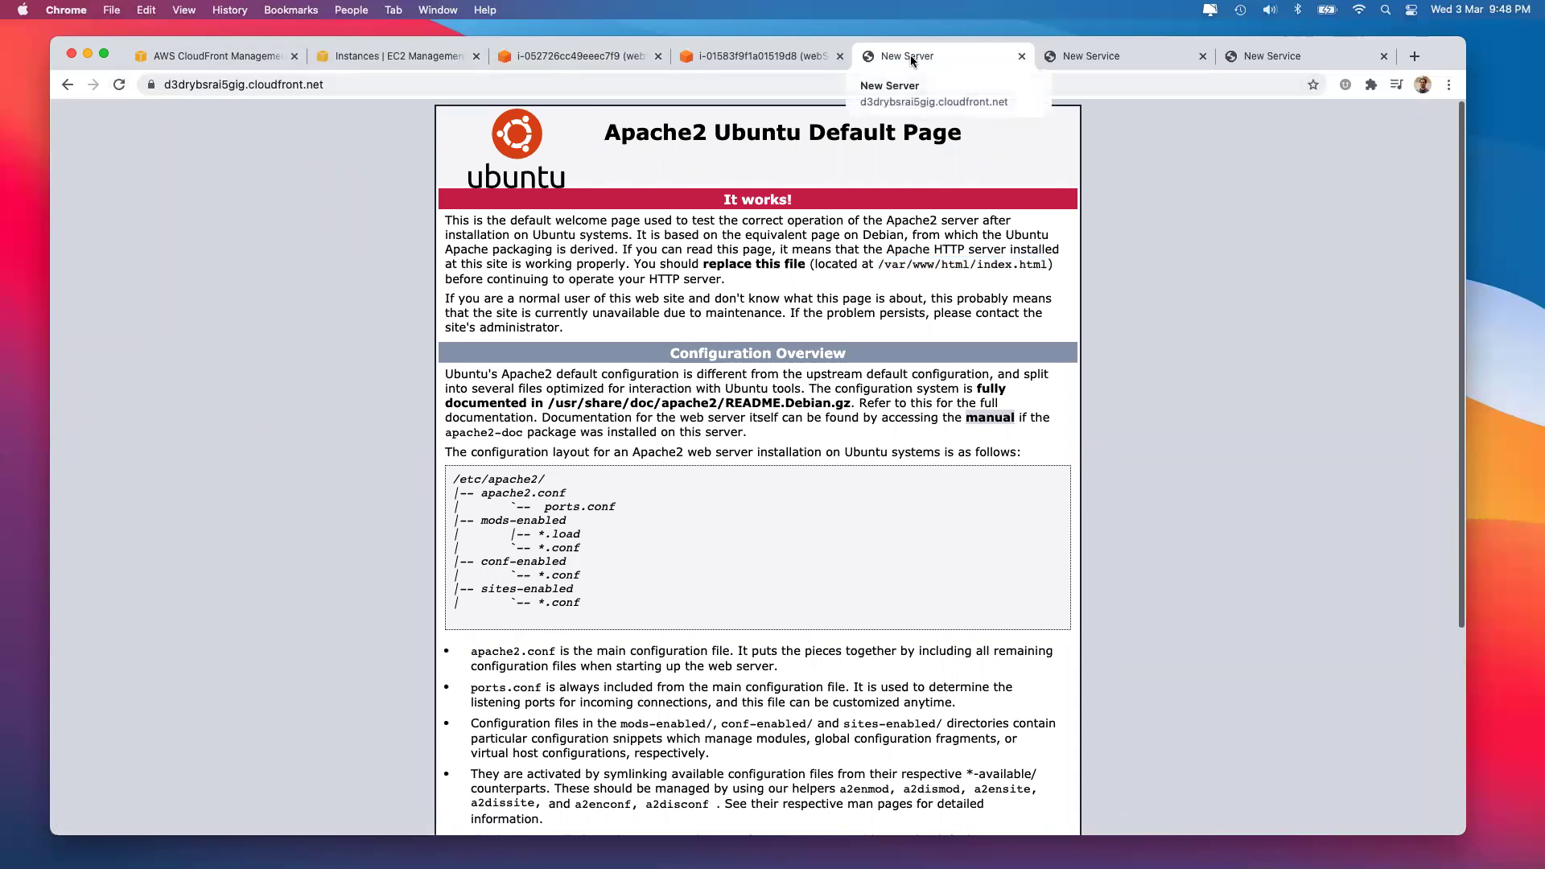
left_click(1167, 57)
left_click(1203, 57)
left_click(1203, 57)
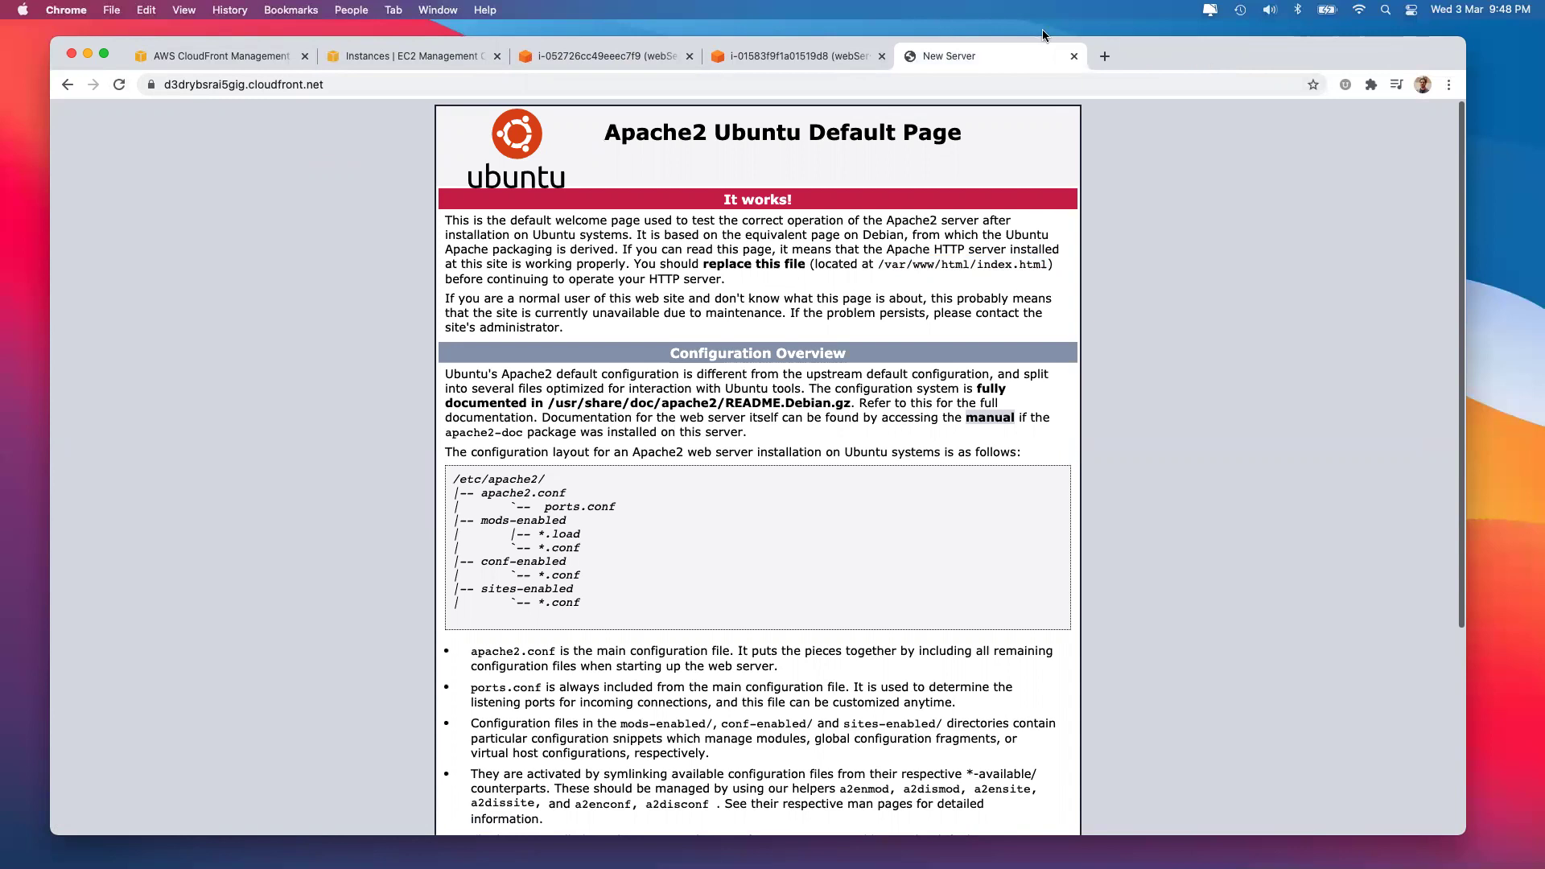
Create an invalidation with the object path * for the enabled d3drybsrai5gig.cloudfront.net distribution.
left_click(229, 55)
left_click(428, 302)
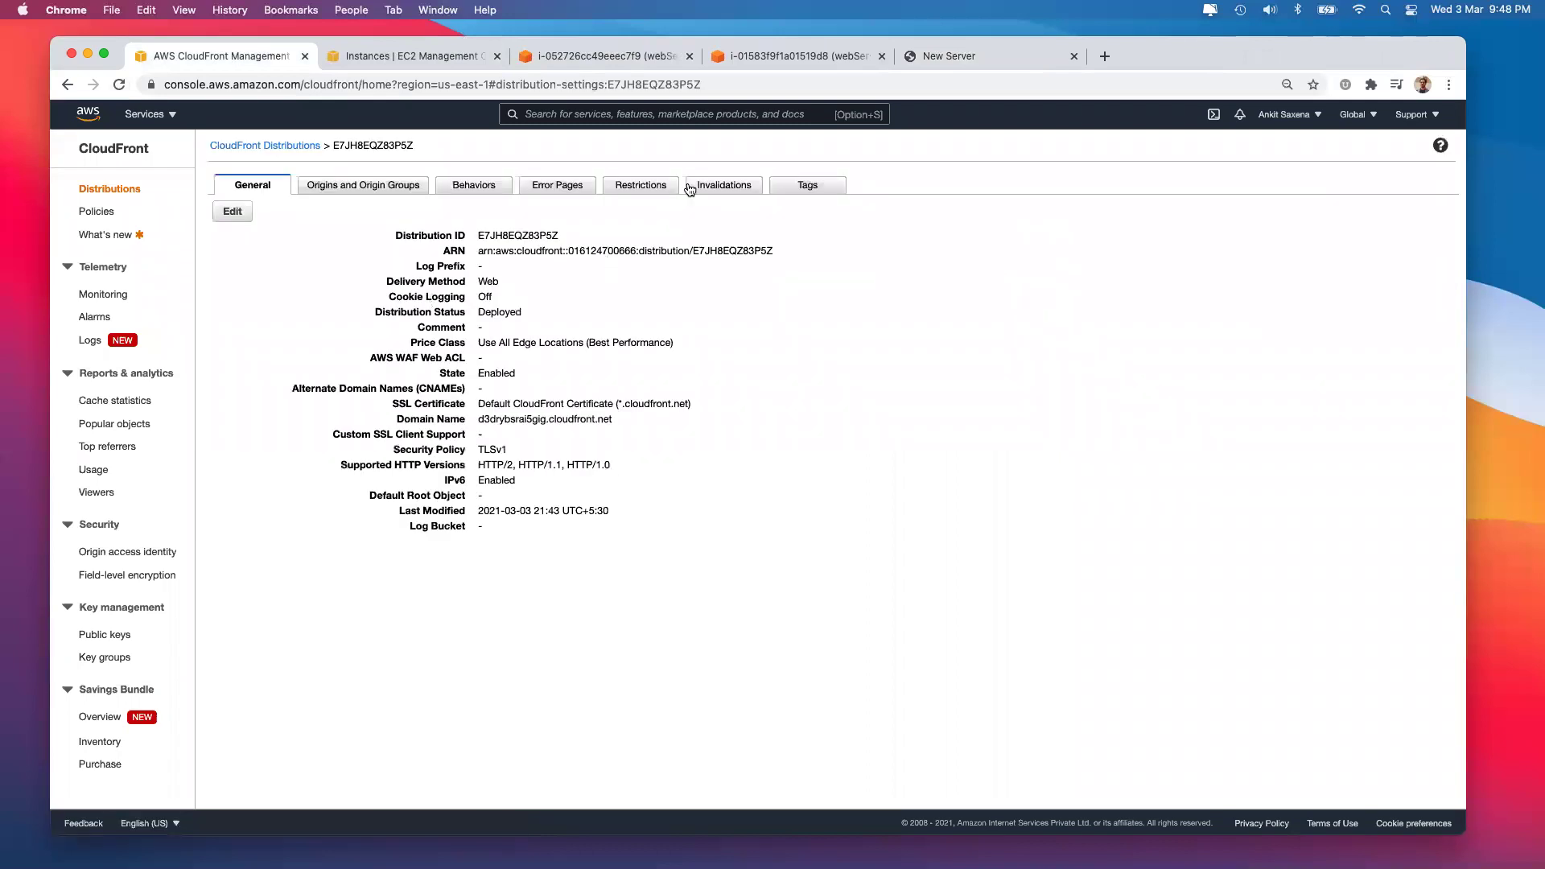
left_click(746, 185)
left_click(255, 238)
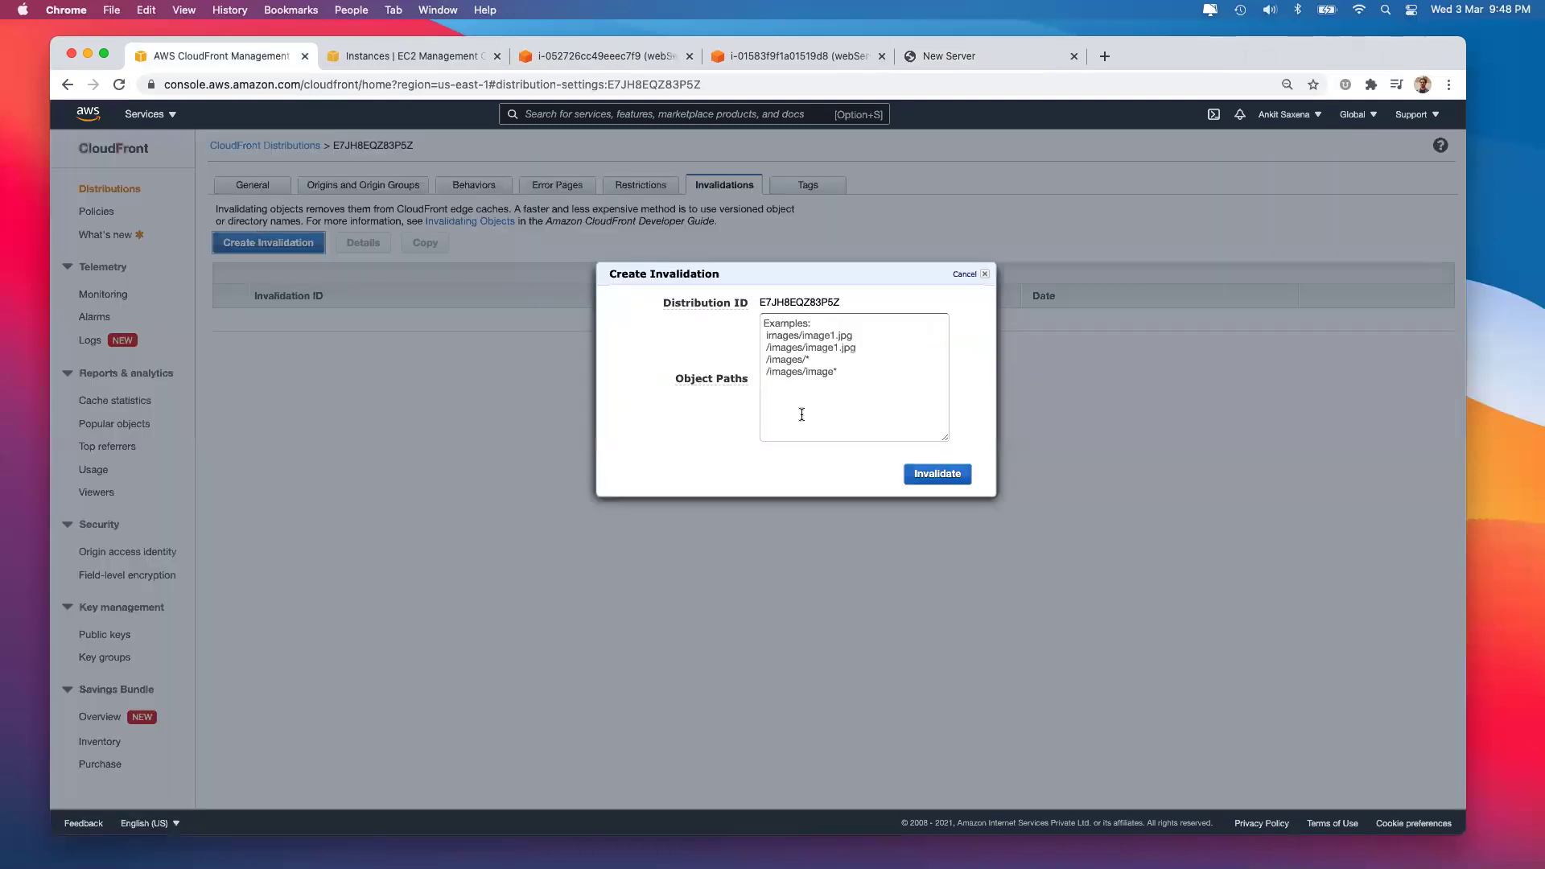
left_click(848, 386)
type("*")
left_click(938, 473)
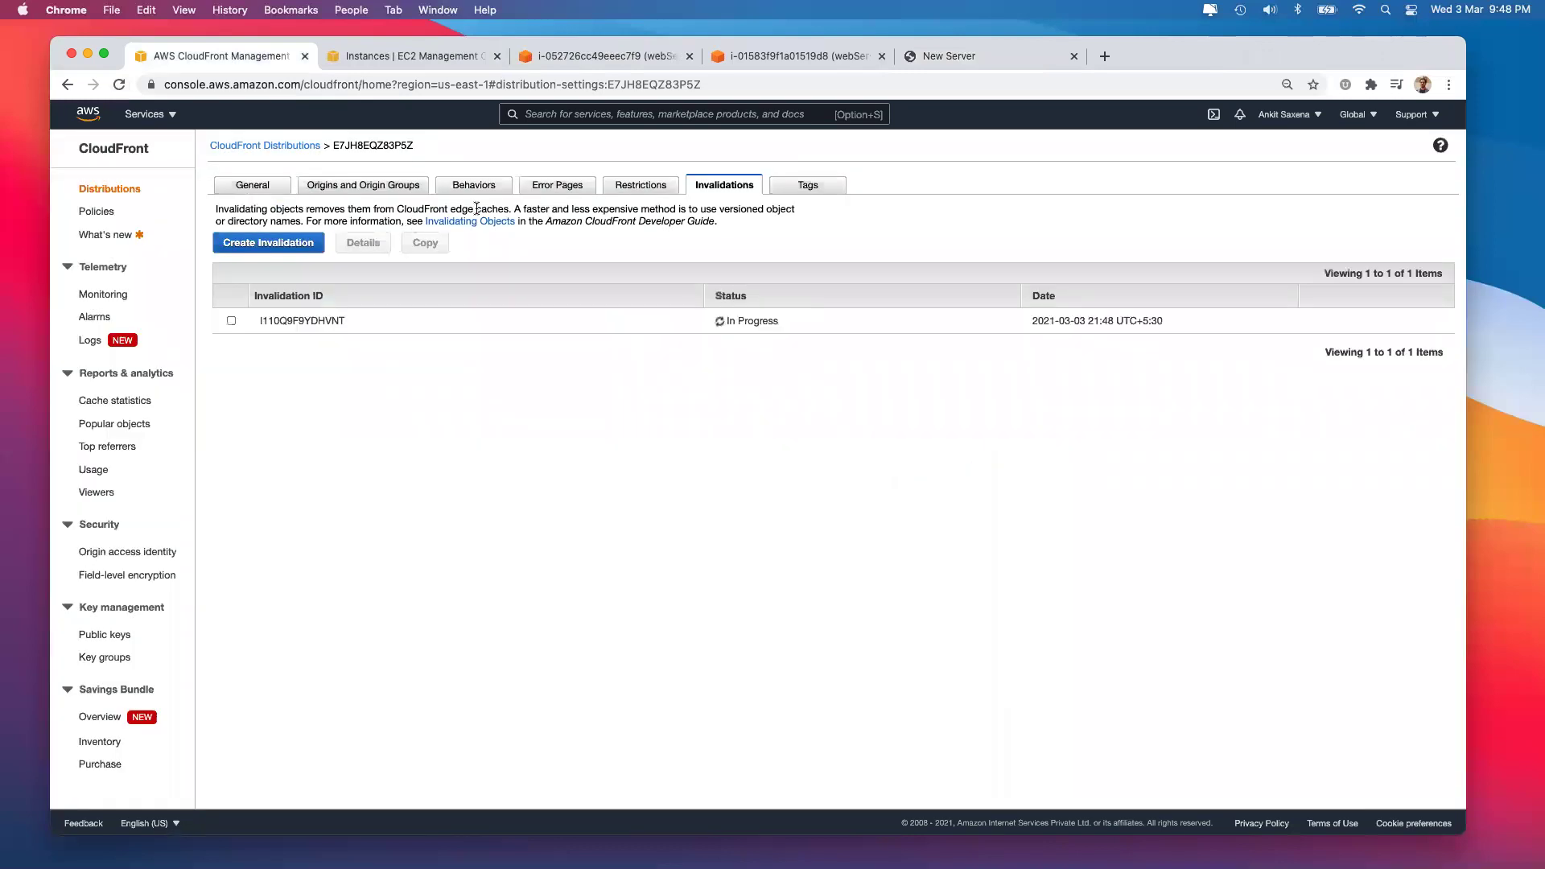
Check the invalidation's status and the title of the page served from the CloudFront domain.
left_click_drag(477, 208, 704, 209)
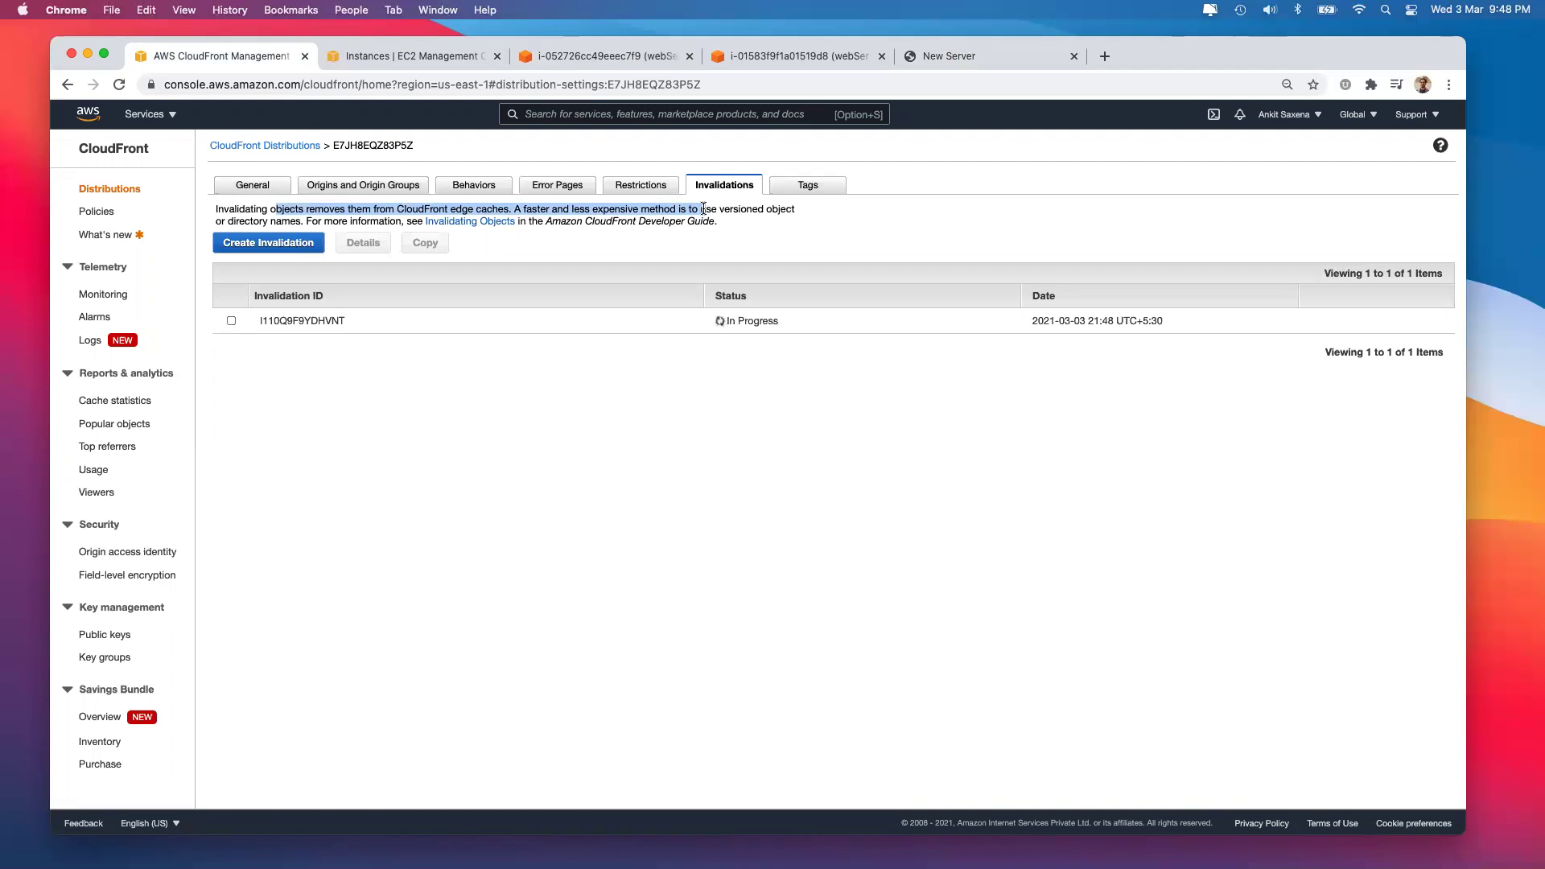
left_click(725, 320)
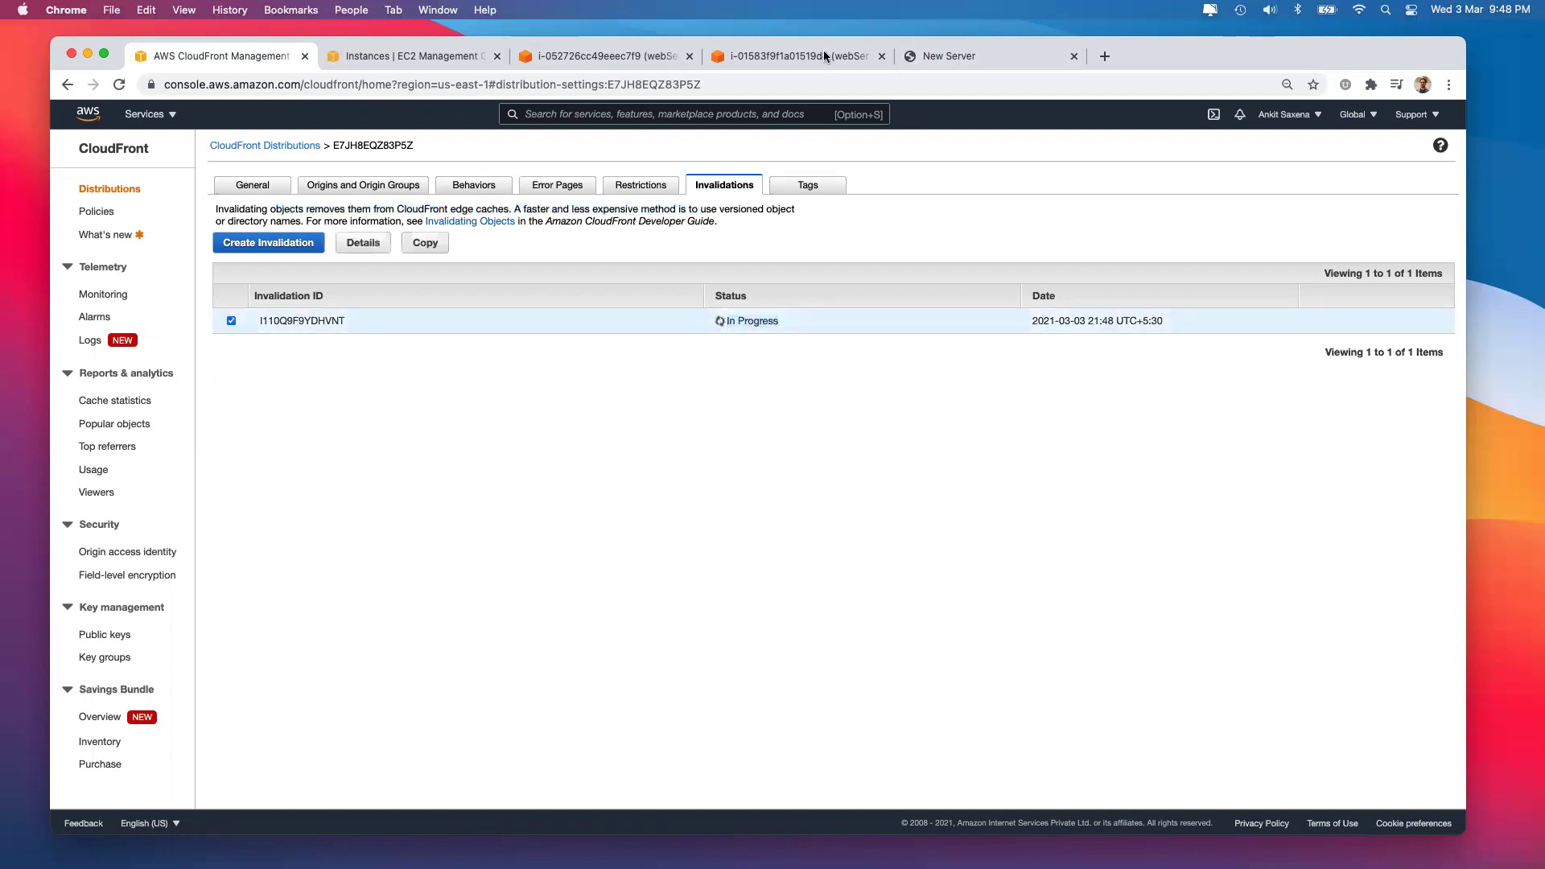
left_click(950, 56)
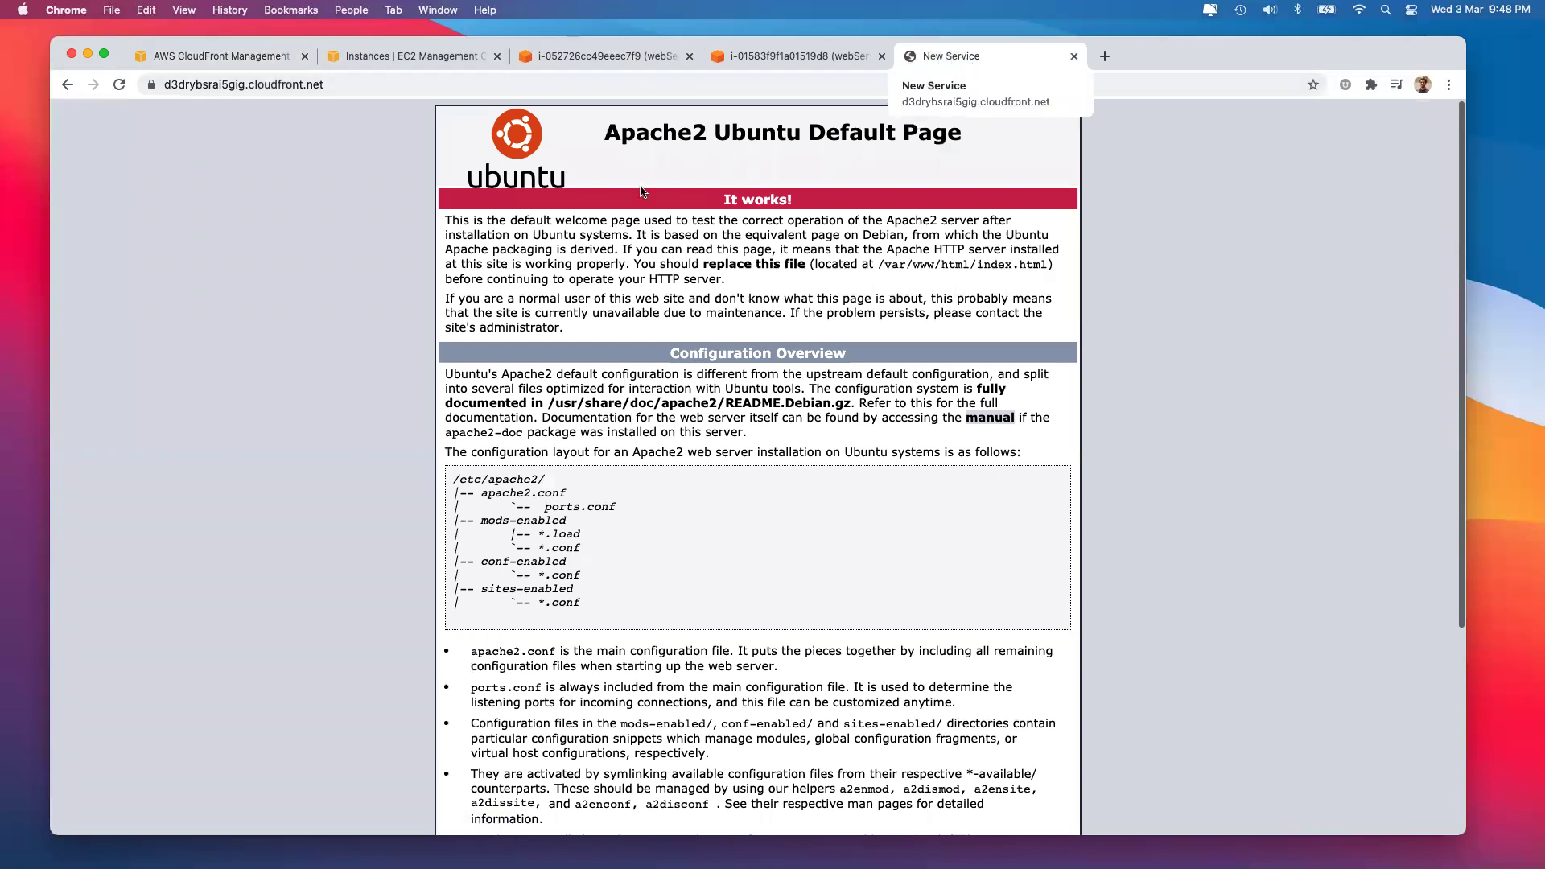
left_click(164, 56)
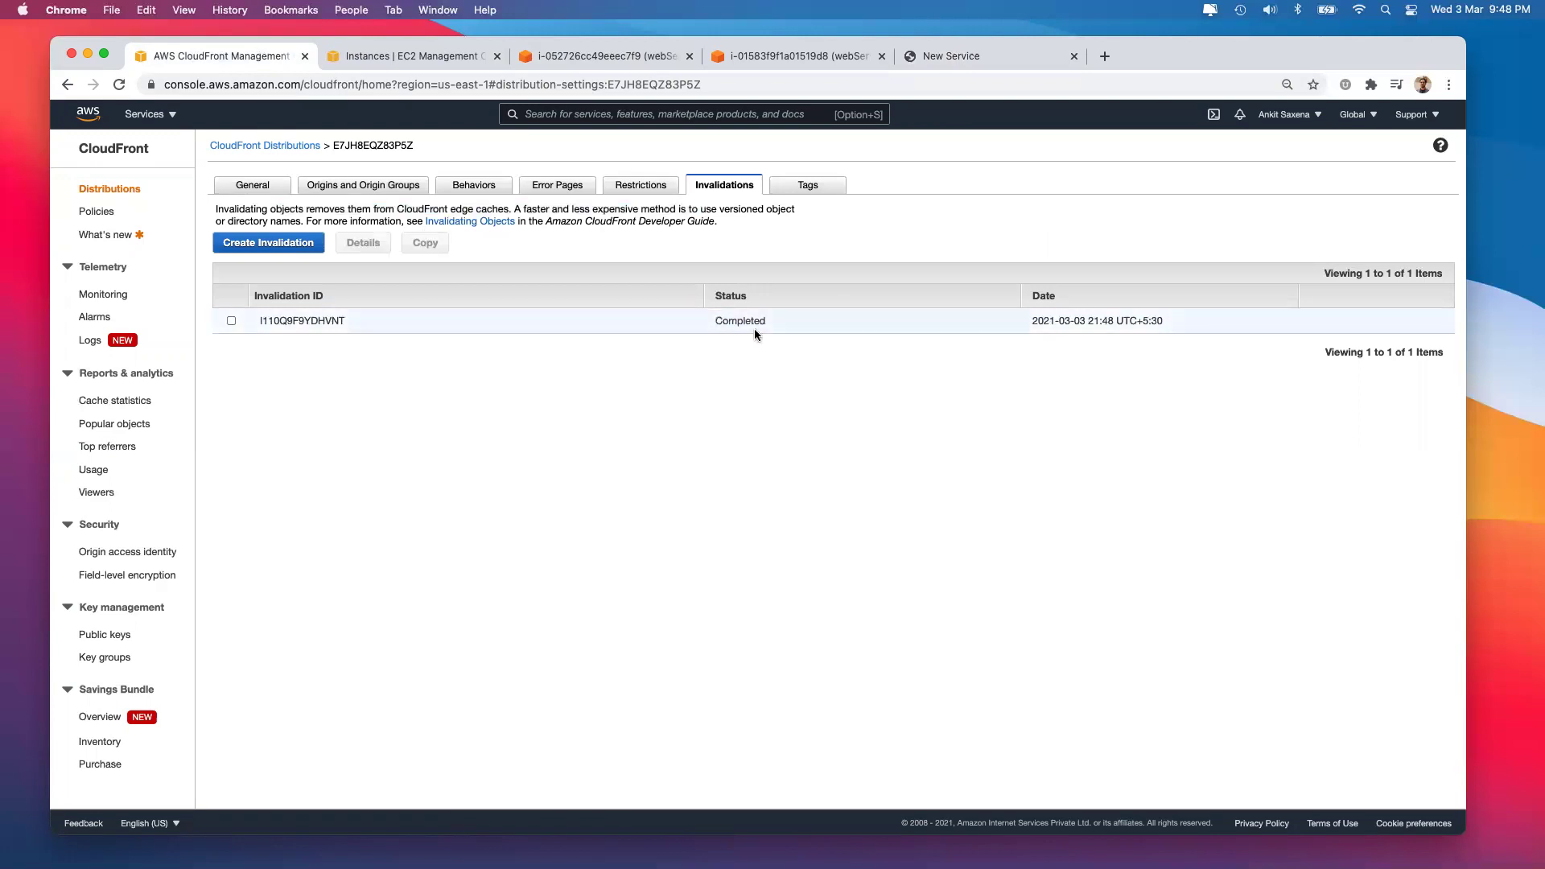
left_click(740, 318)
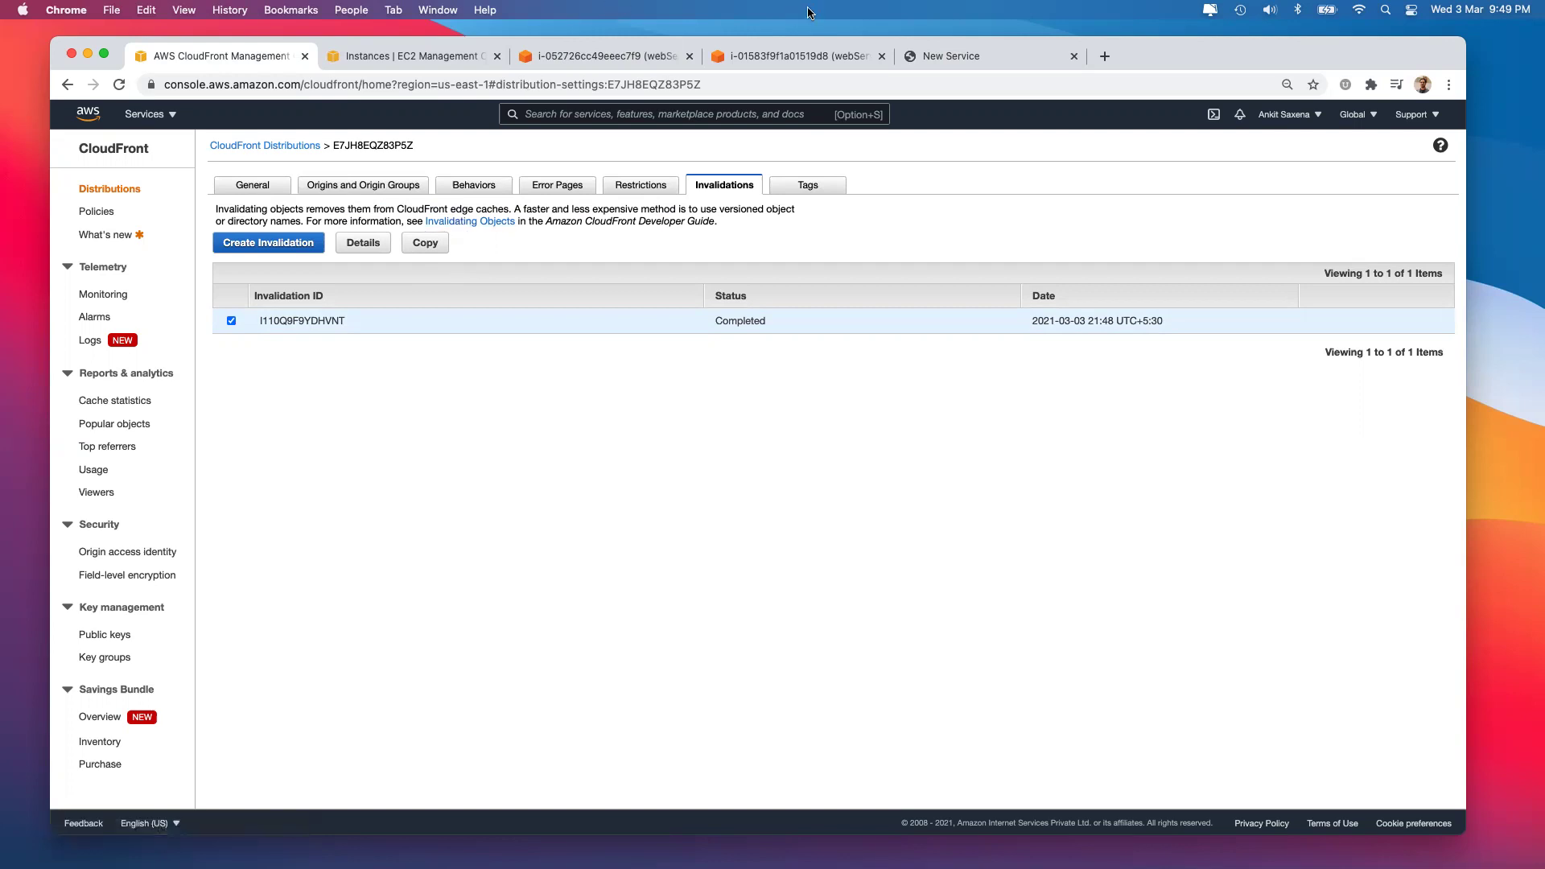
Close both instance terminal tabs and the CloudFront page tab.
left_click(663, 56)
left_click(690, 56)
left_click(690, 57)
left_click(690, 56)
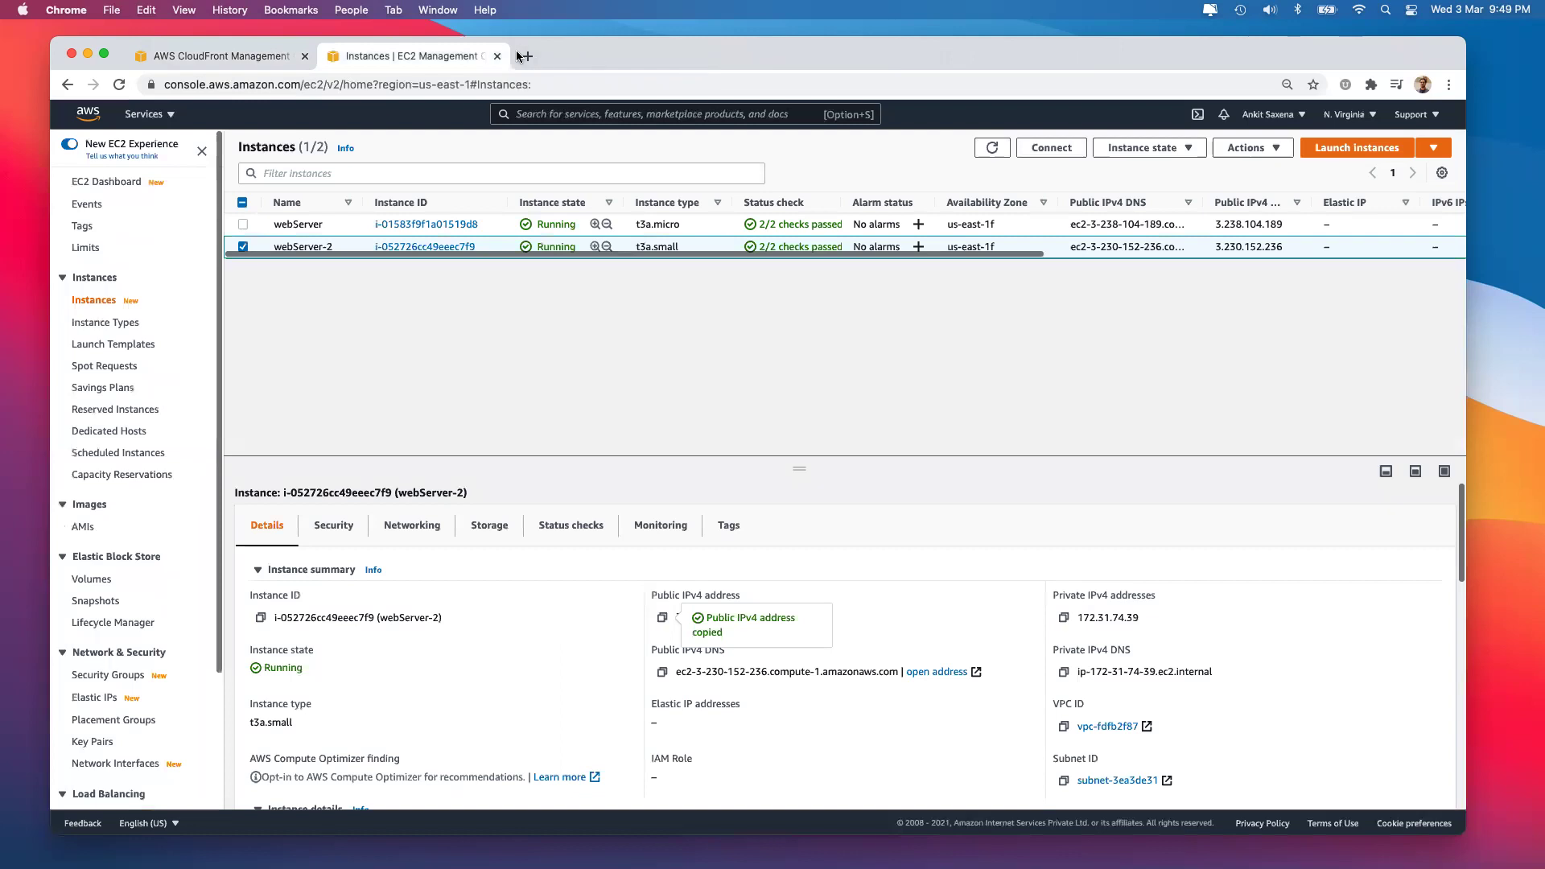
Search the web for "cloudfront aws" and open the pricing page of the Amazon CloudFront site.
left_click(525, 56)
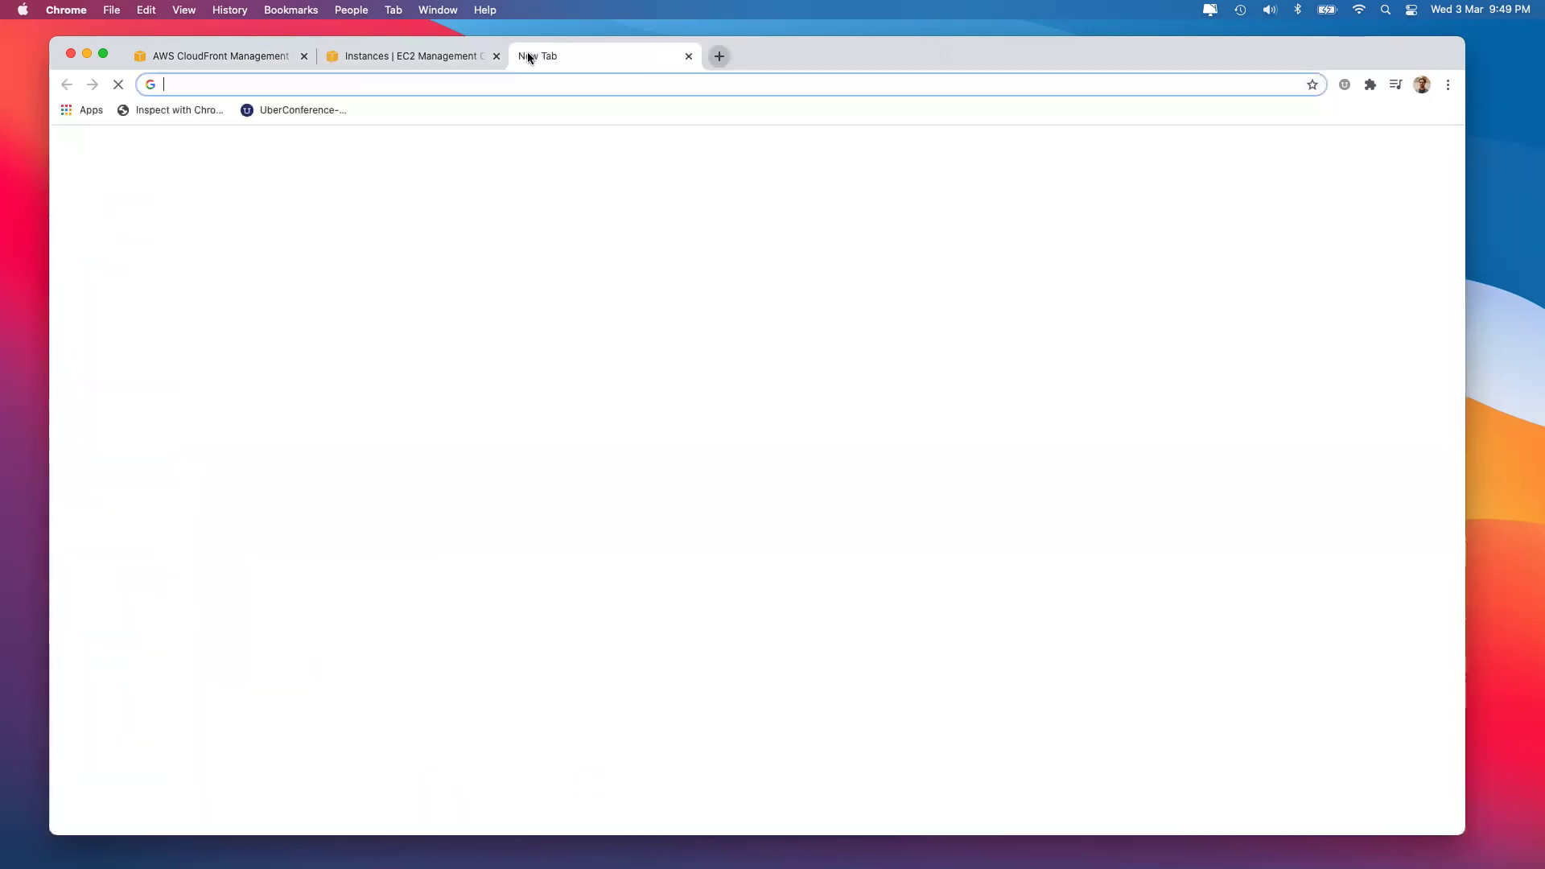
type("cloudfront")
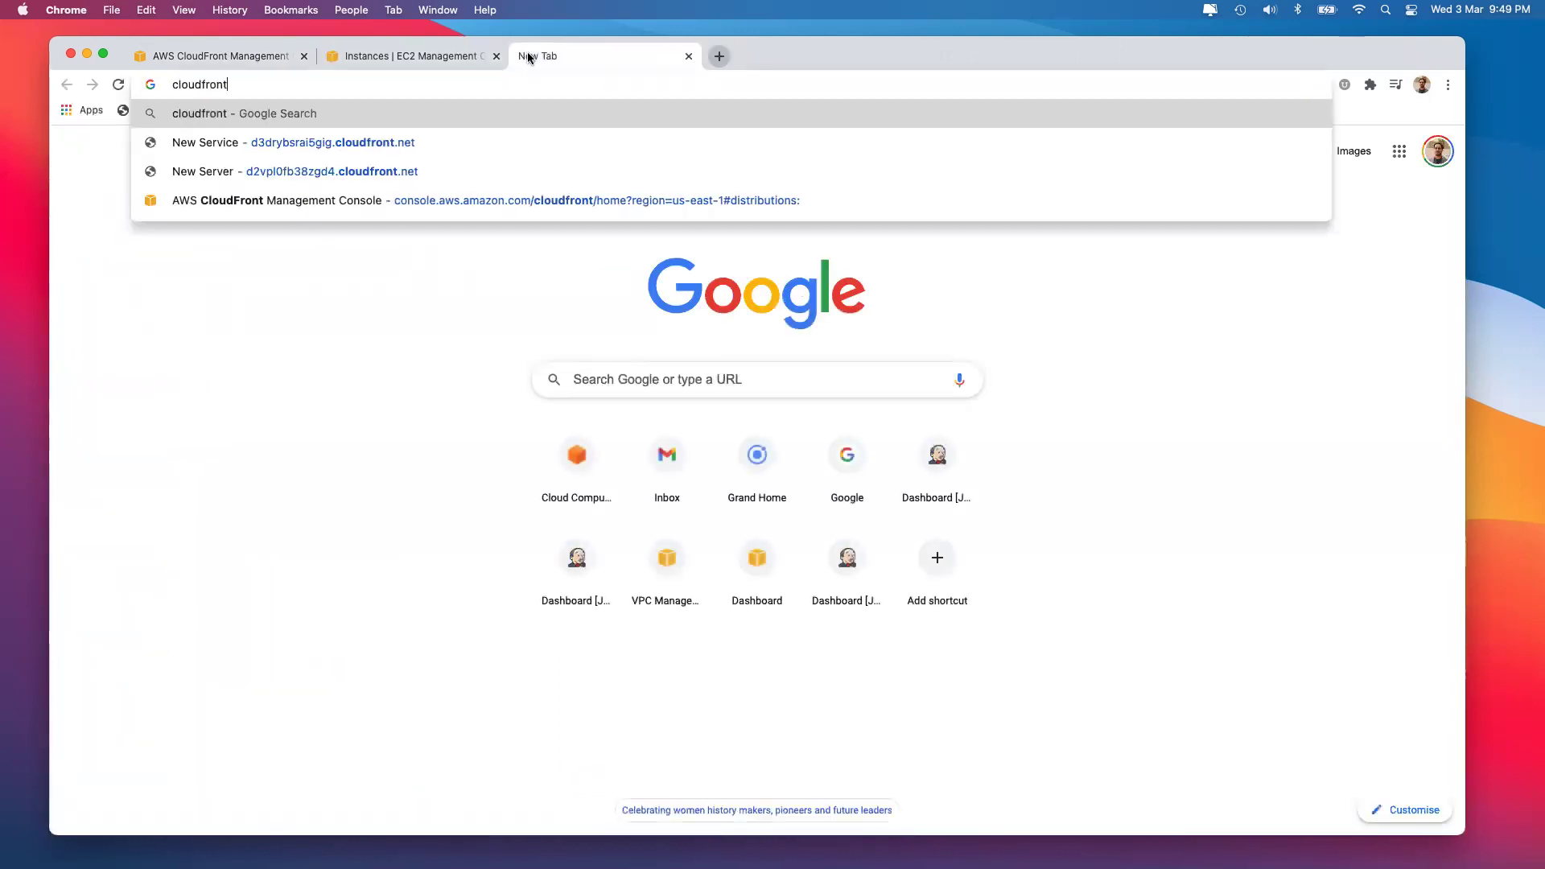
type(" aws")
key("Return")
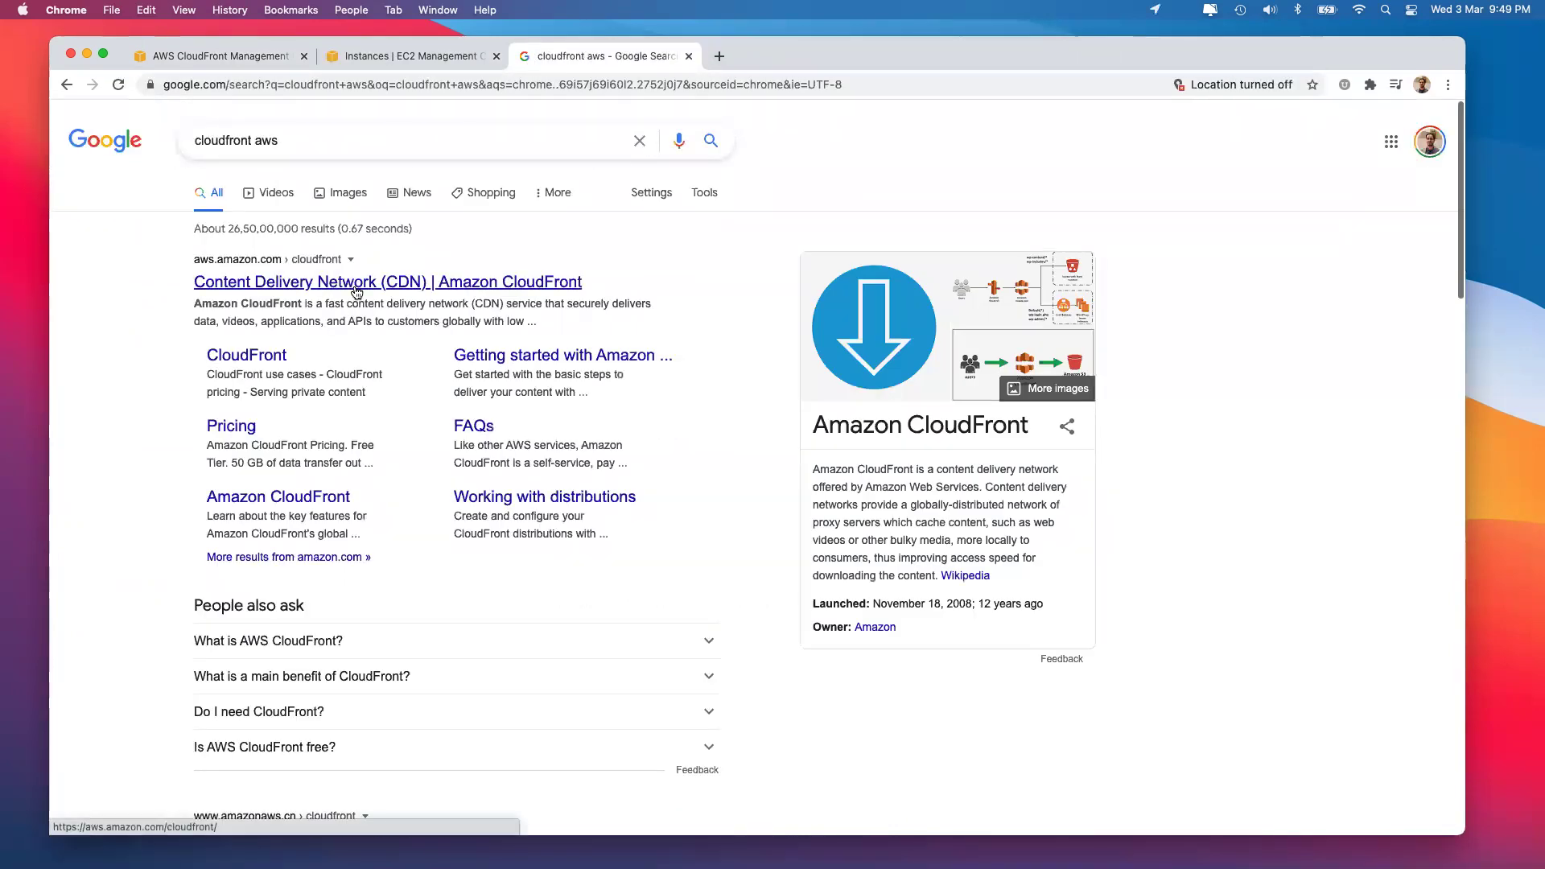
left_click(269, 288)
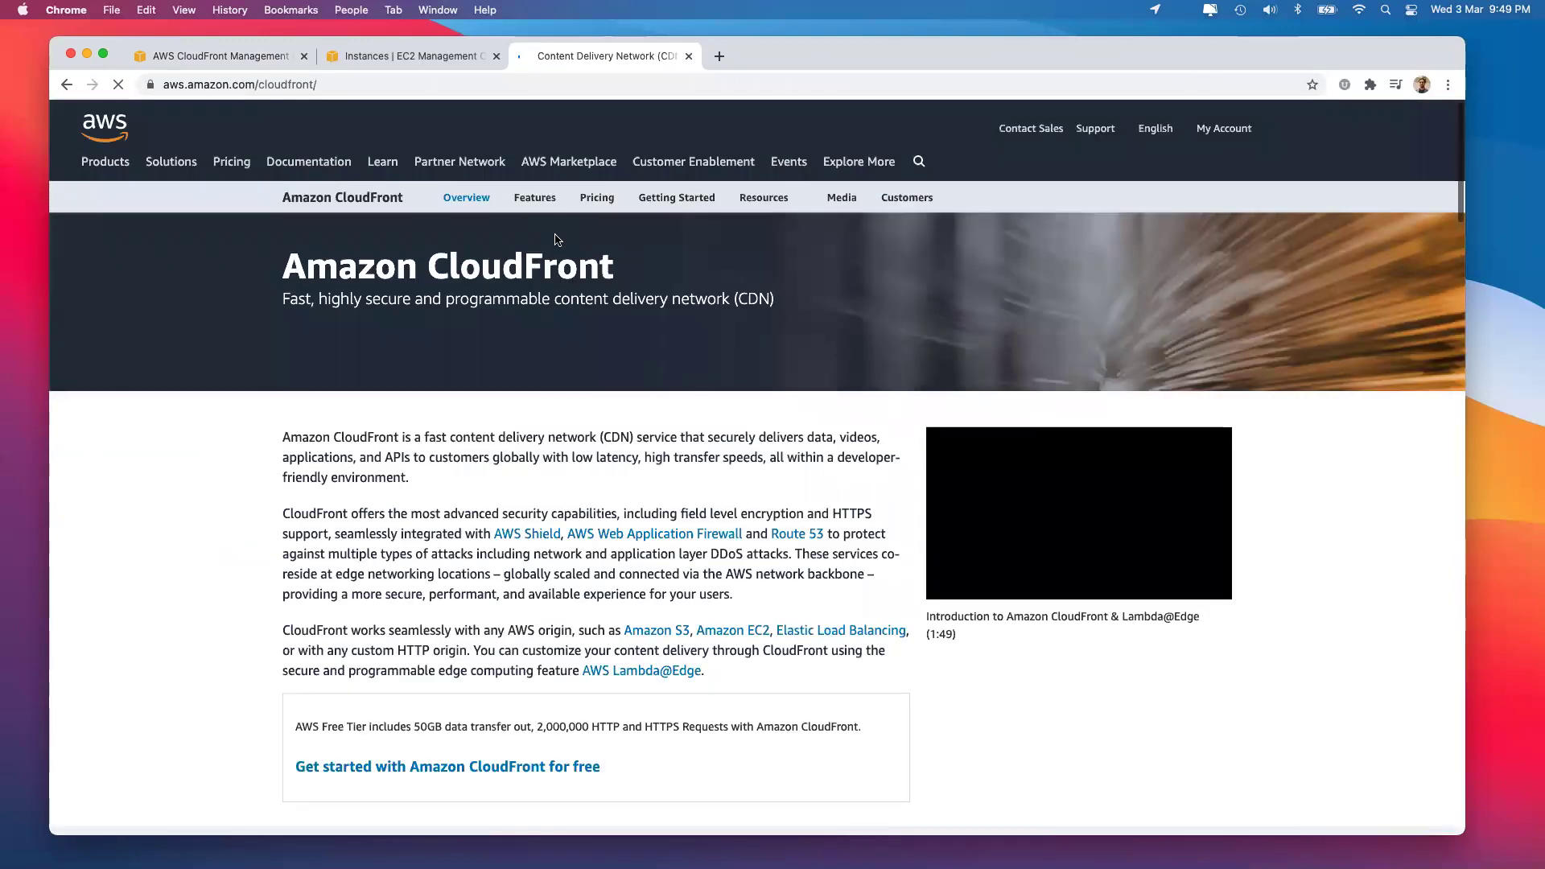
left_click(590, 202)
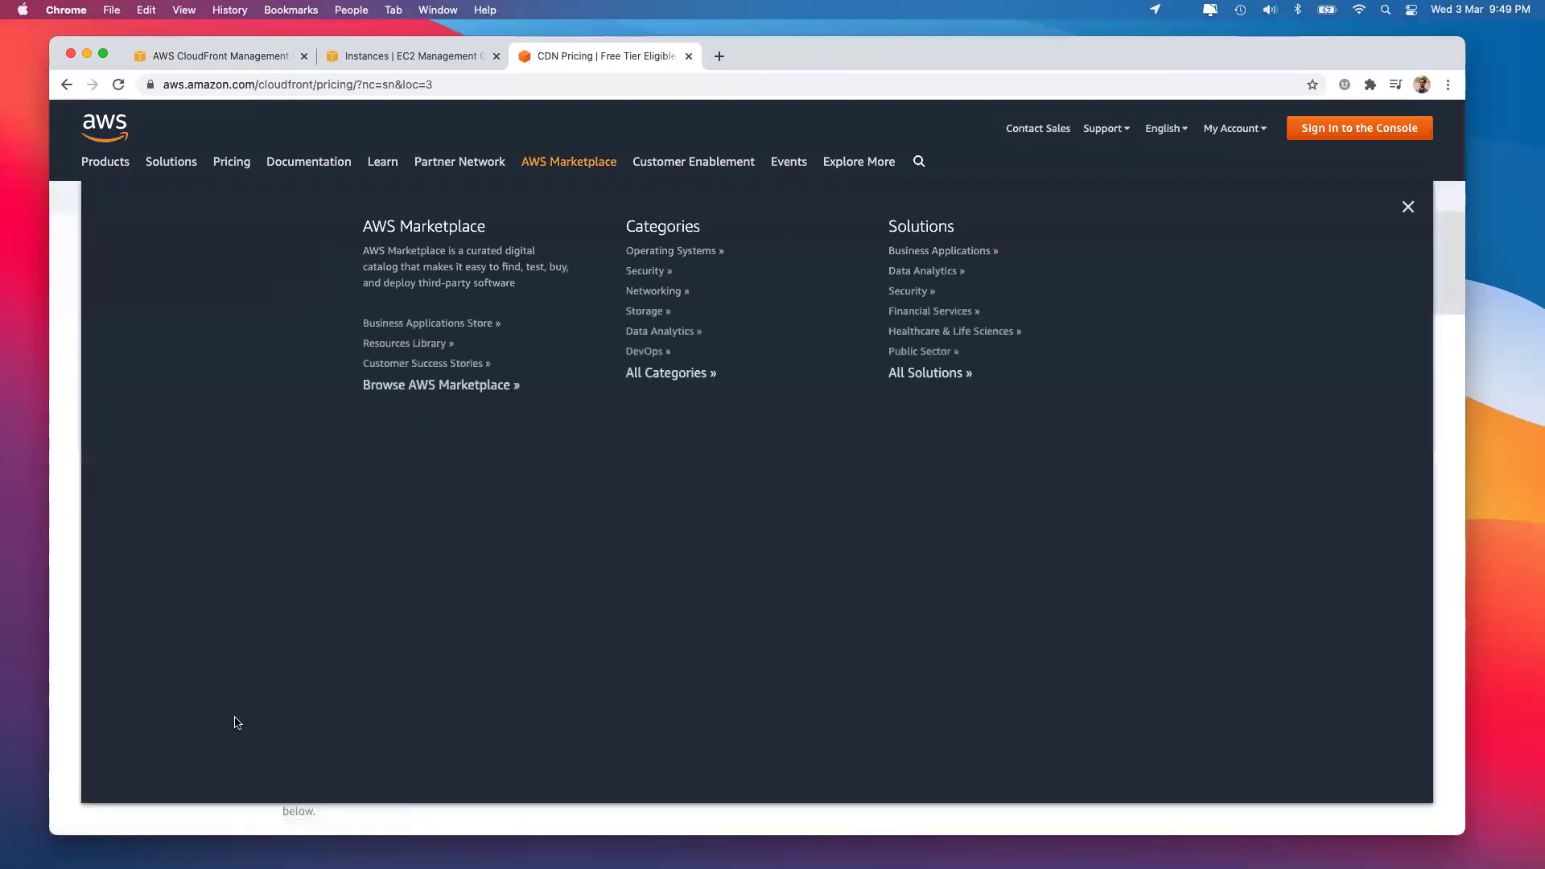
Review the free tier and the on-demand prices per GB for data transfer out to the internet.
scroll(1260, 510, "down", 1)
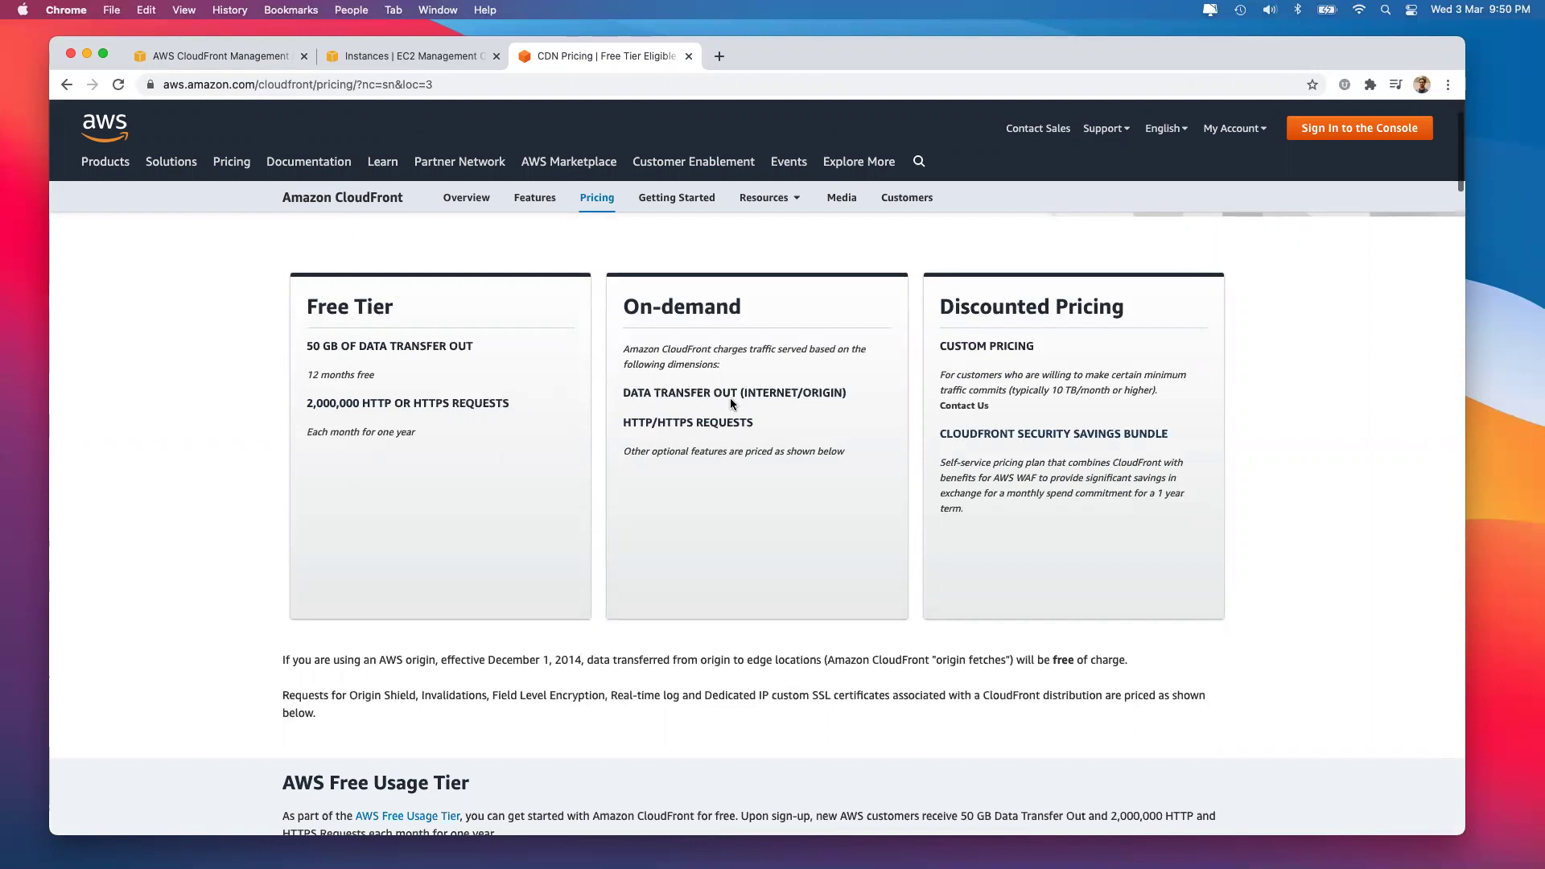
scroll(731, 402, "down", 7)
scroll(731, 404, "down", 3)
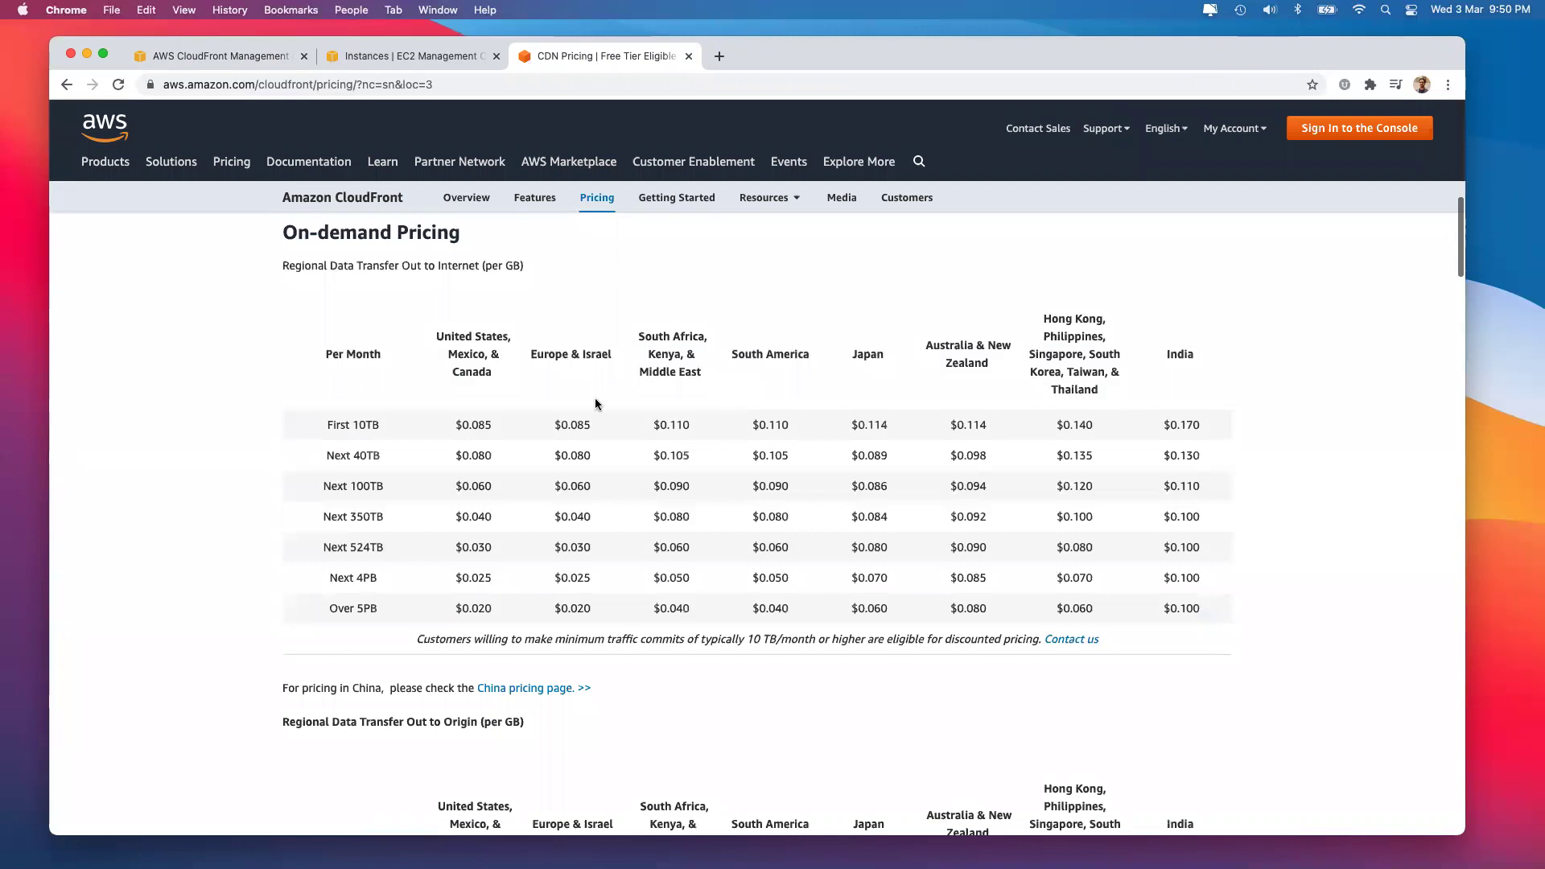
left_click_drag(324, 425, 503, 455)
left_click(449, 475)
left_click_drag(445, 509, 528, 509)
scroll(650, 596, "down", 2)
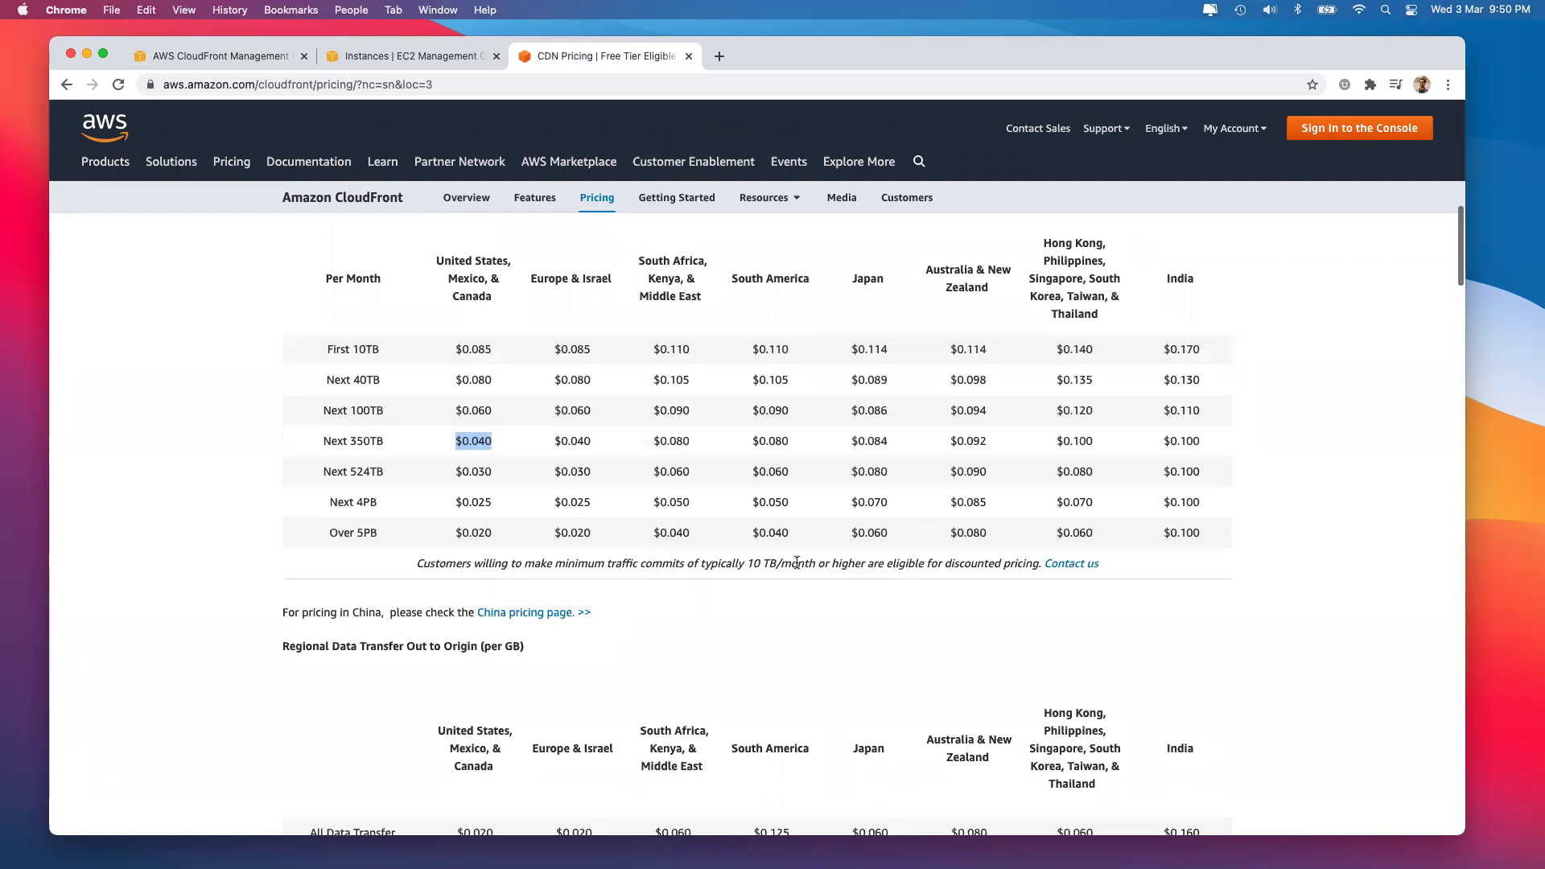
Review the data transfer to origin prices and compare India's internet transfer rates with those of other regions.
scroll(797, 563, "down", 3)
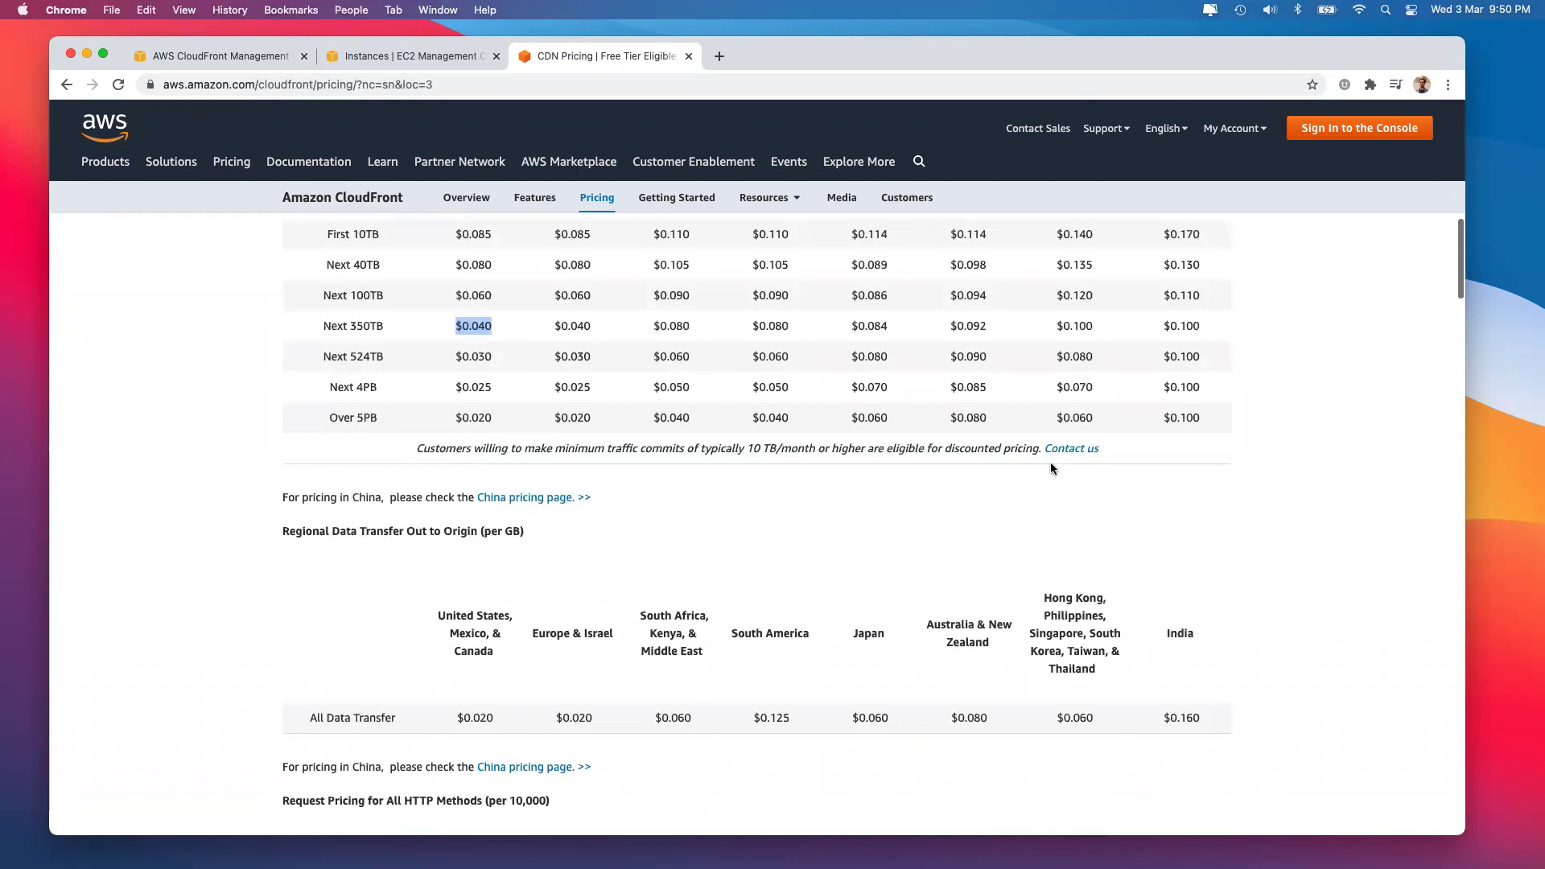
scroll(1050, 468, "down", 7)
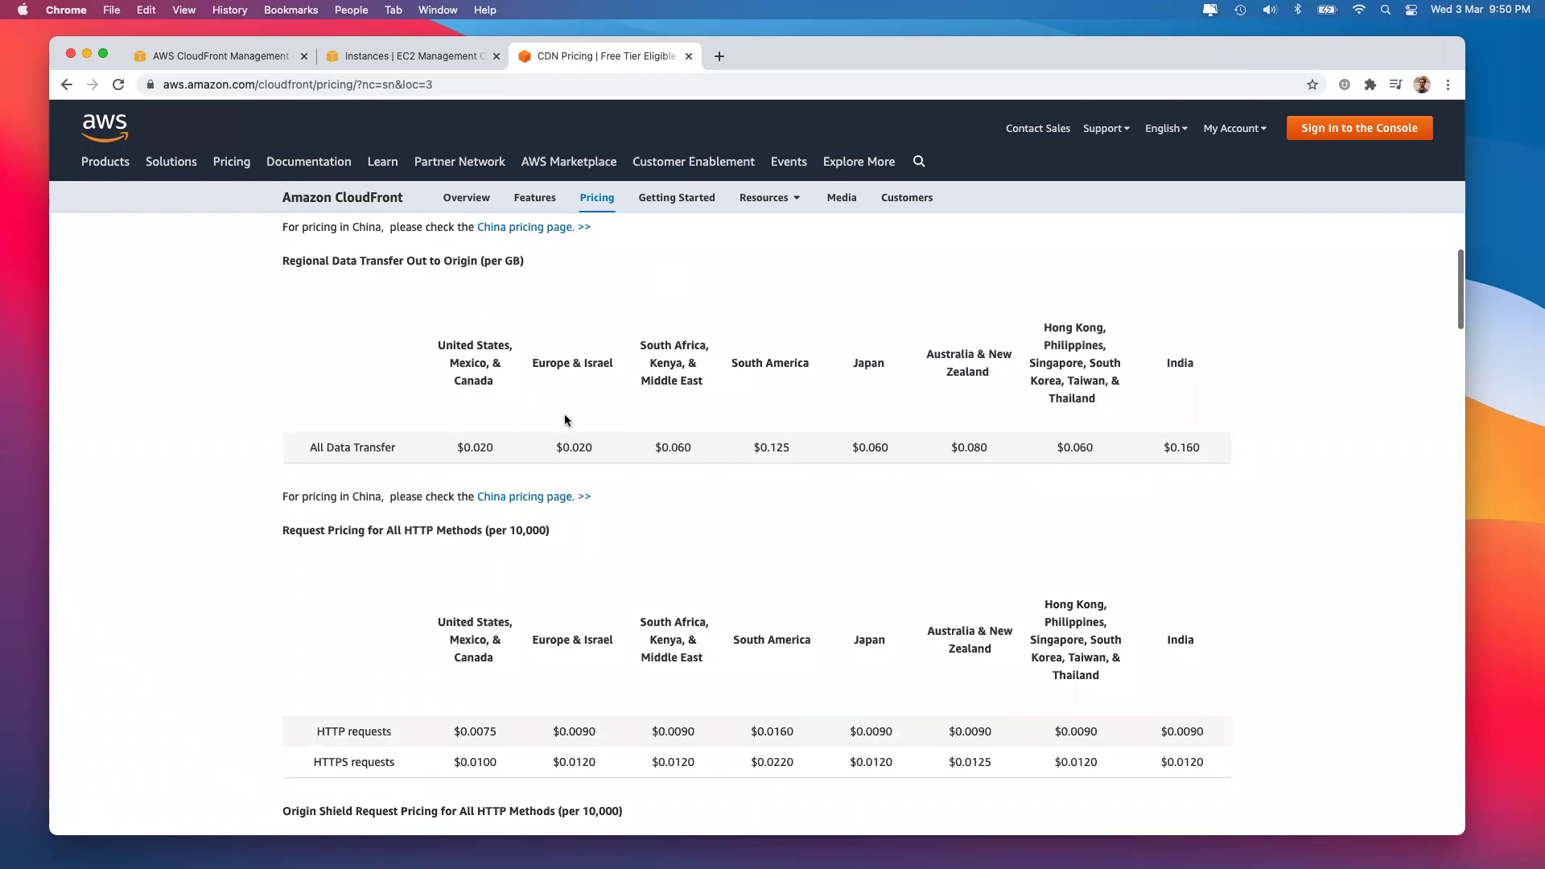
scroll(563, 420, "down", 5)
scroll(563, 414, "up", 20)
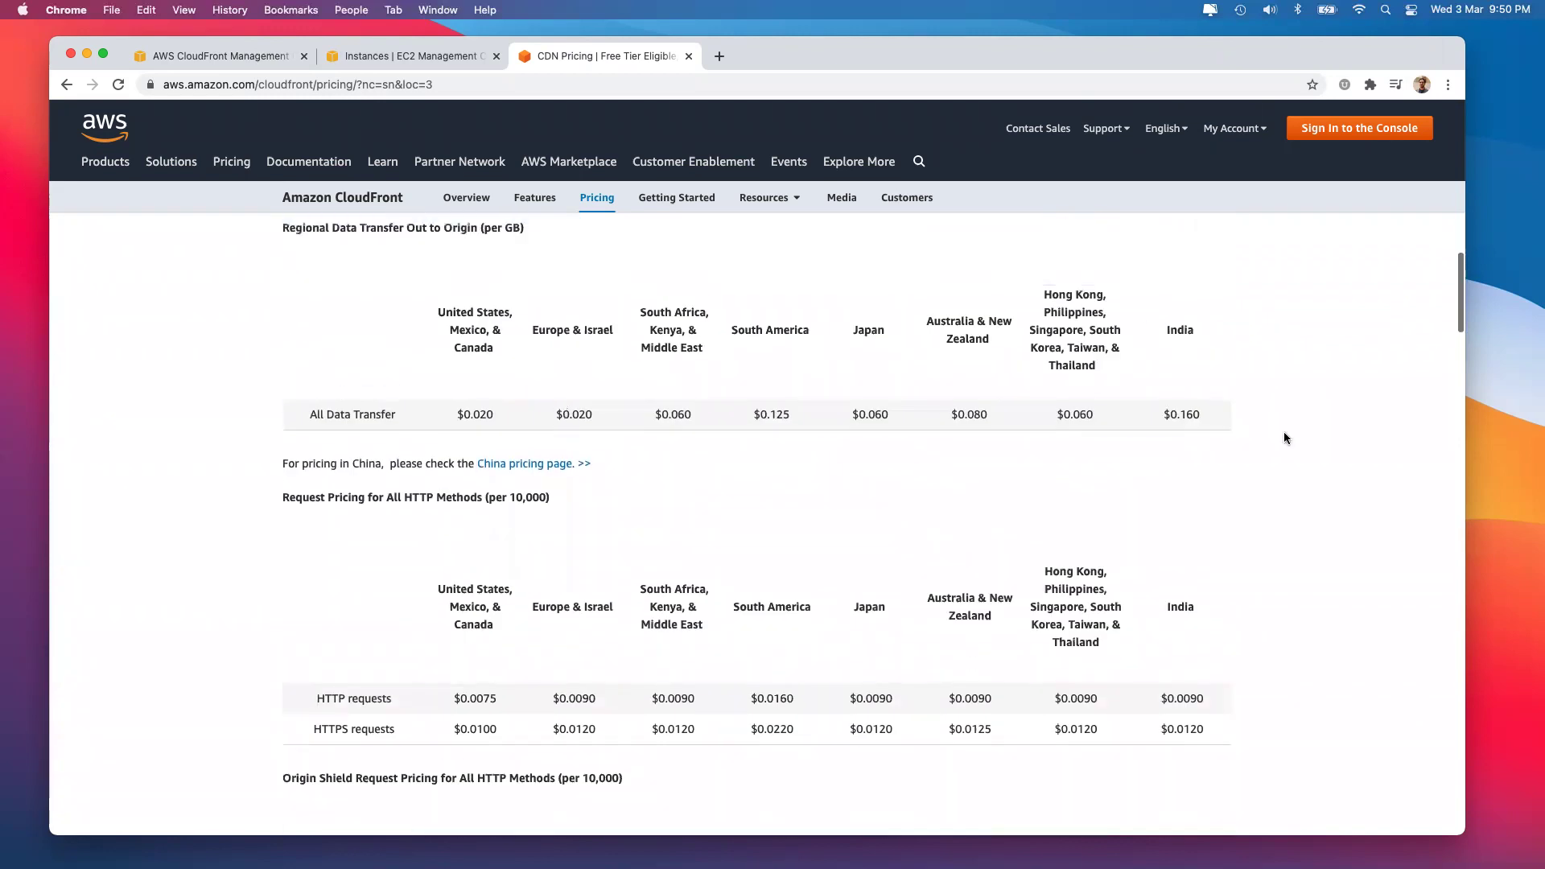
left_click_drag(1167, 464, 1236, 470)
left_click(1236, 470)
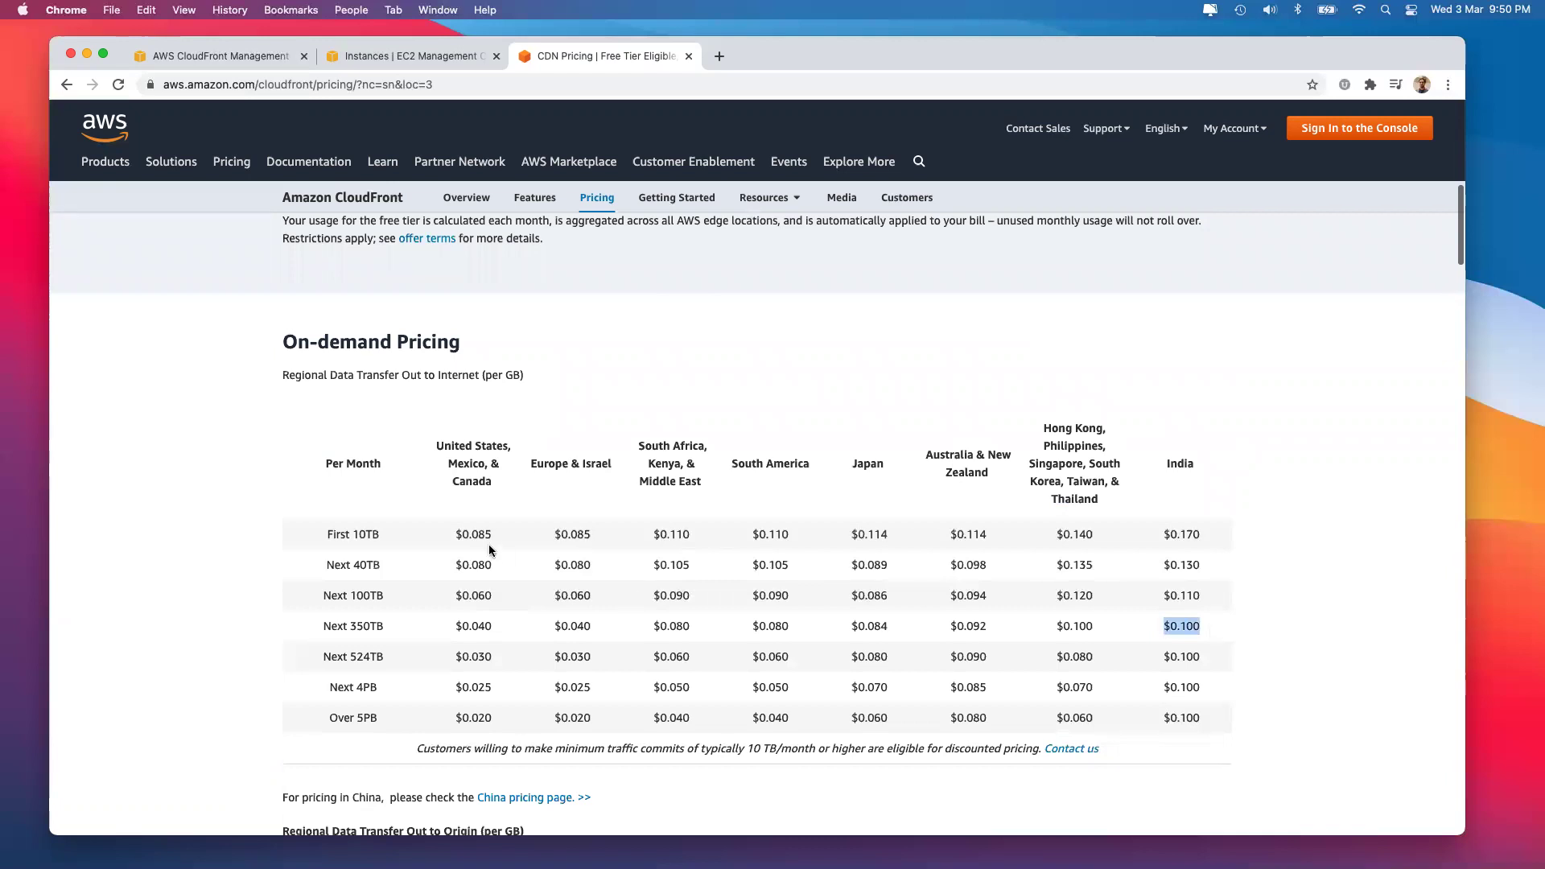
left_click_drag(1170, 535, 1202, 534)
Examine the HTTP and HTTPS request prices, Origin Shield request prices and invalidation request charges.
scroll(1030, 515, "down", 7)
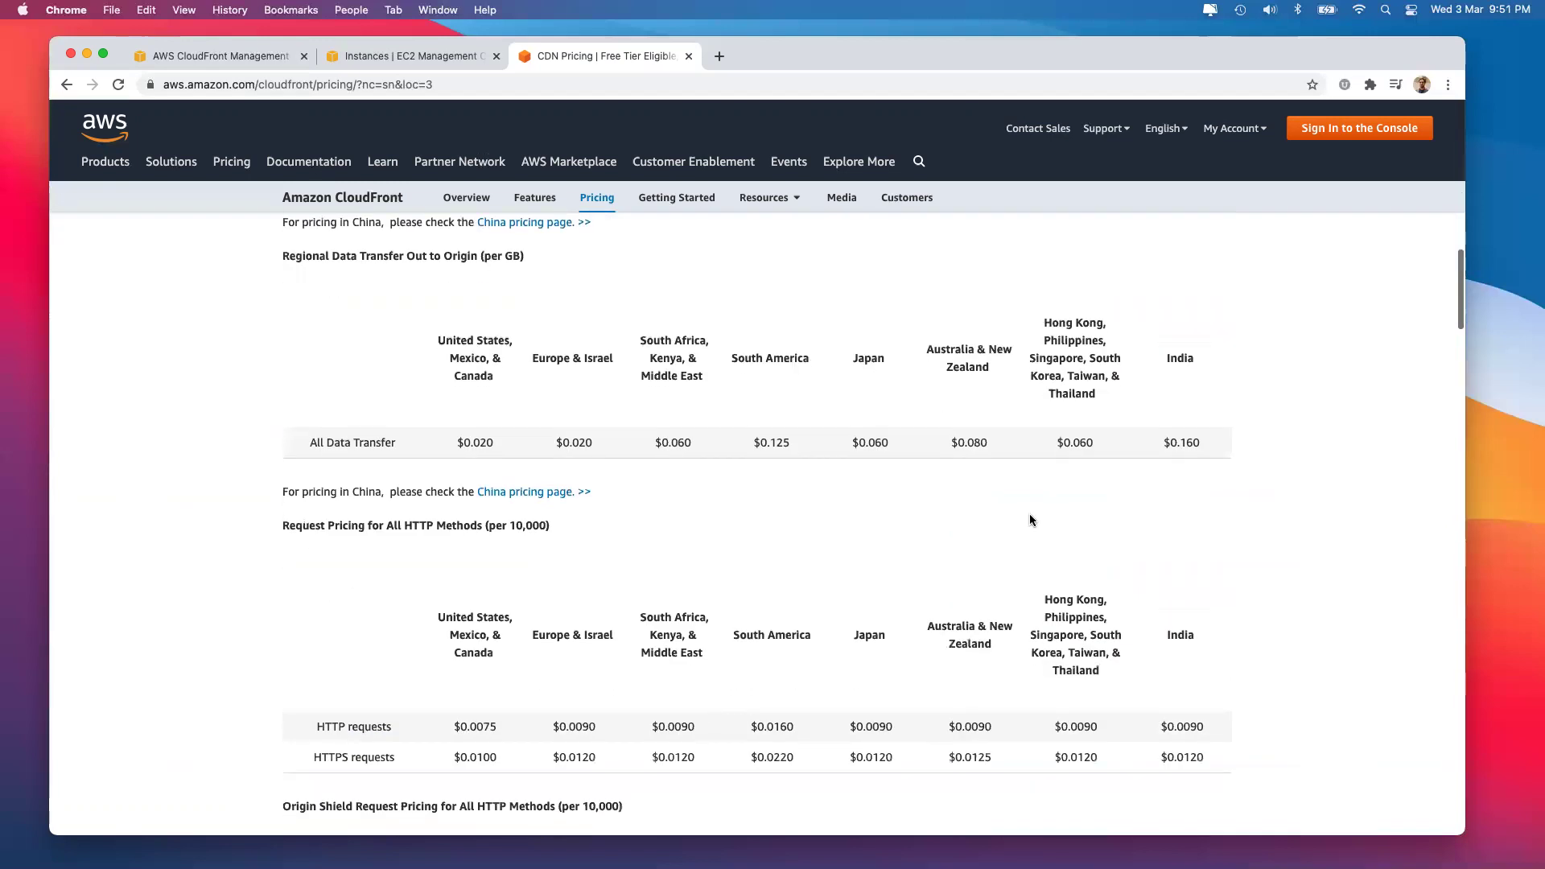
scroll(813, 576, "down", 2)
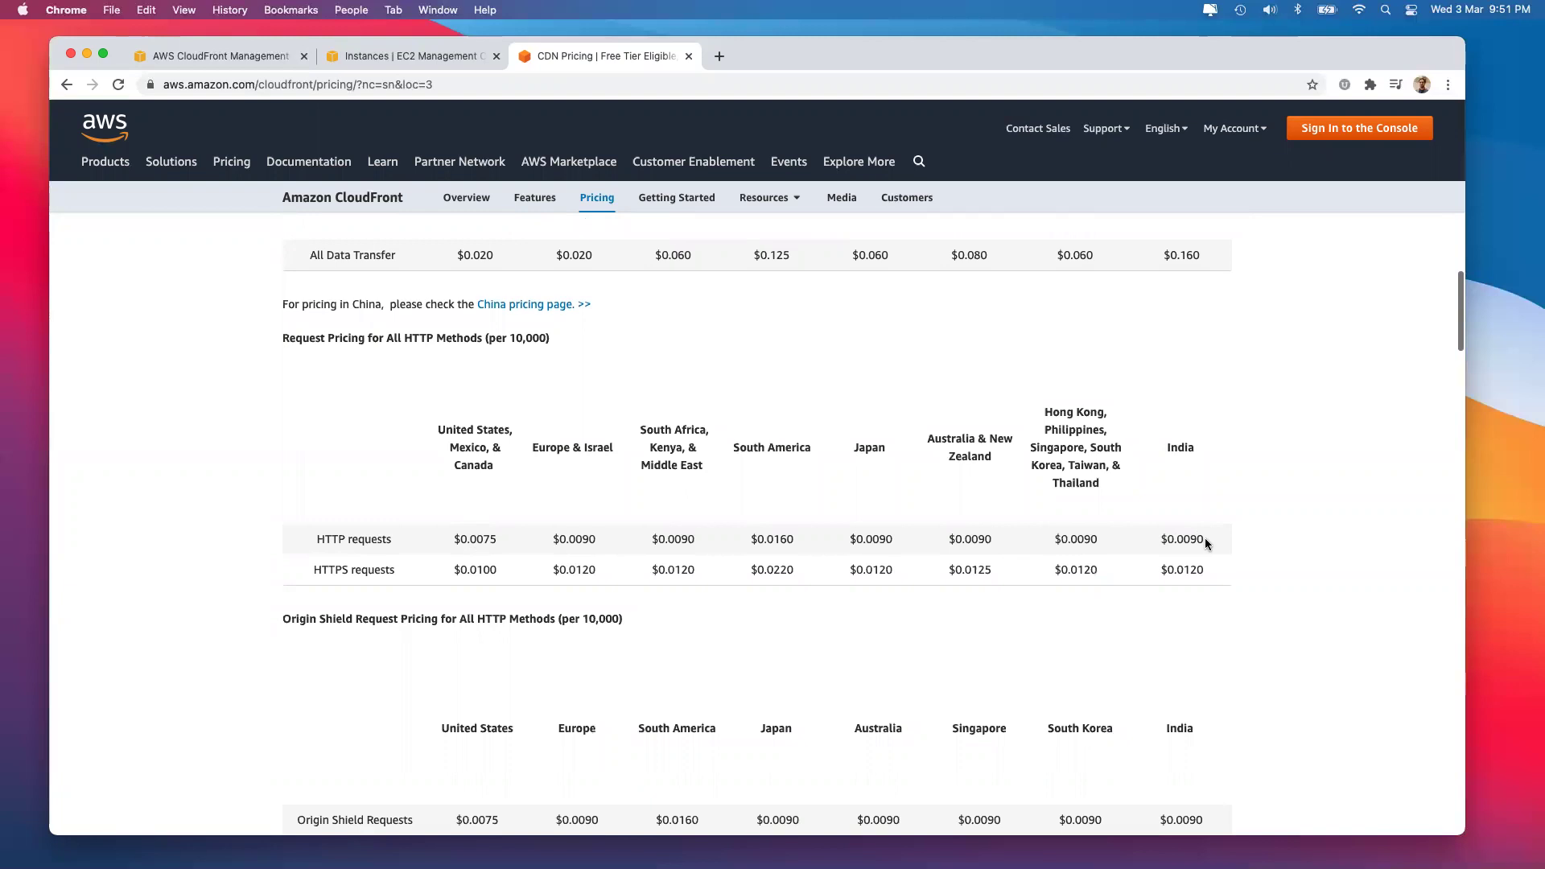
scroll(1205, 538, "down", 4)
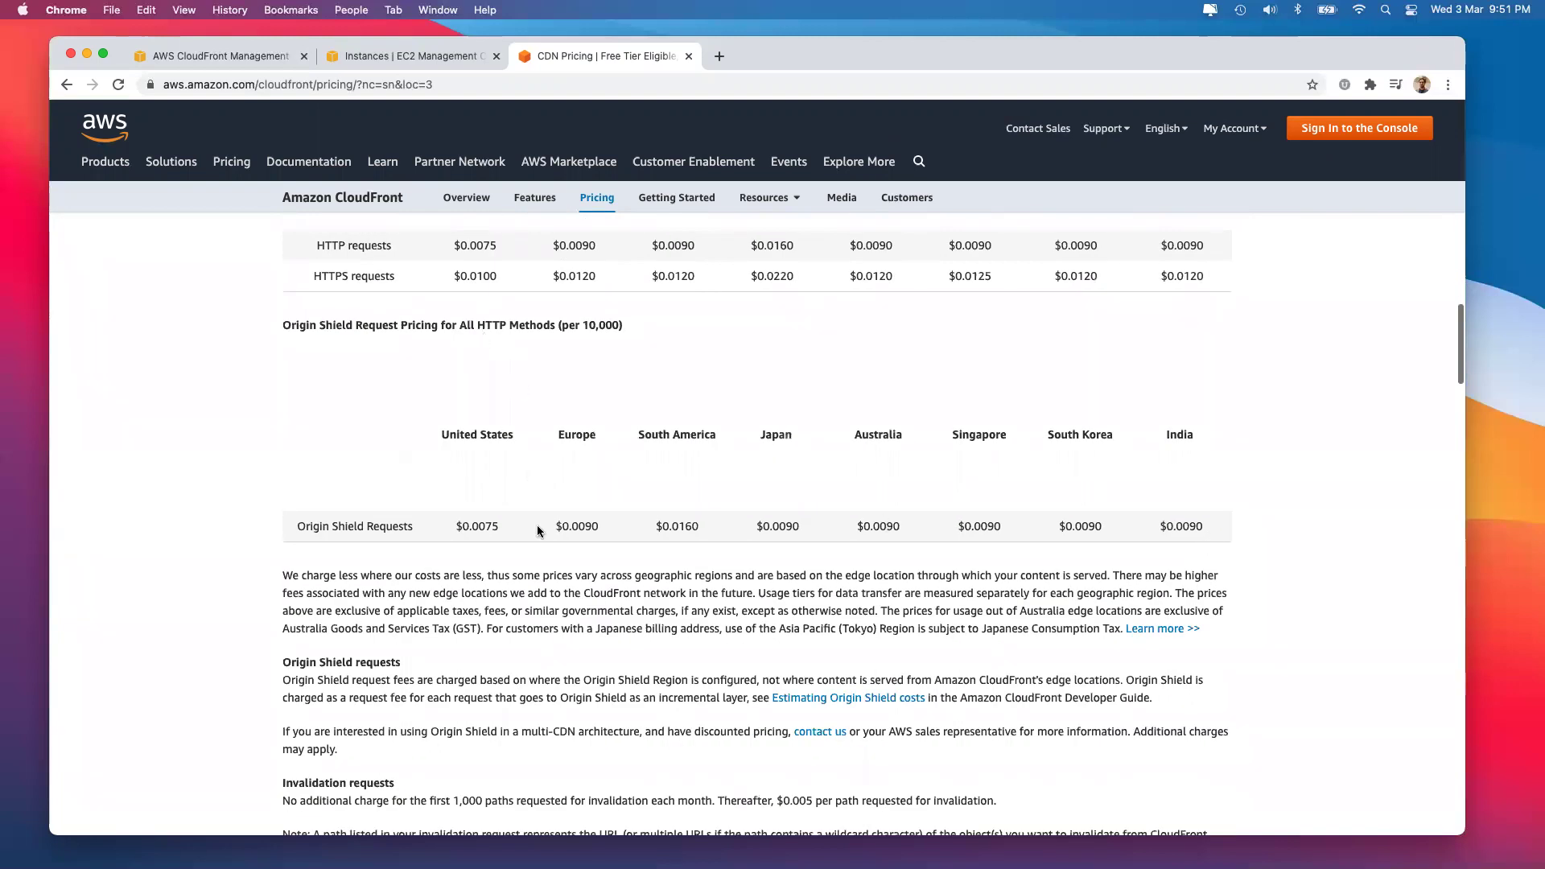
View CloudFront's price class table and load the Amazon EC2 page at aws.amazon.com/ec2/ in its place.
scroll(537, 525, "down", 15)
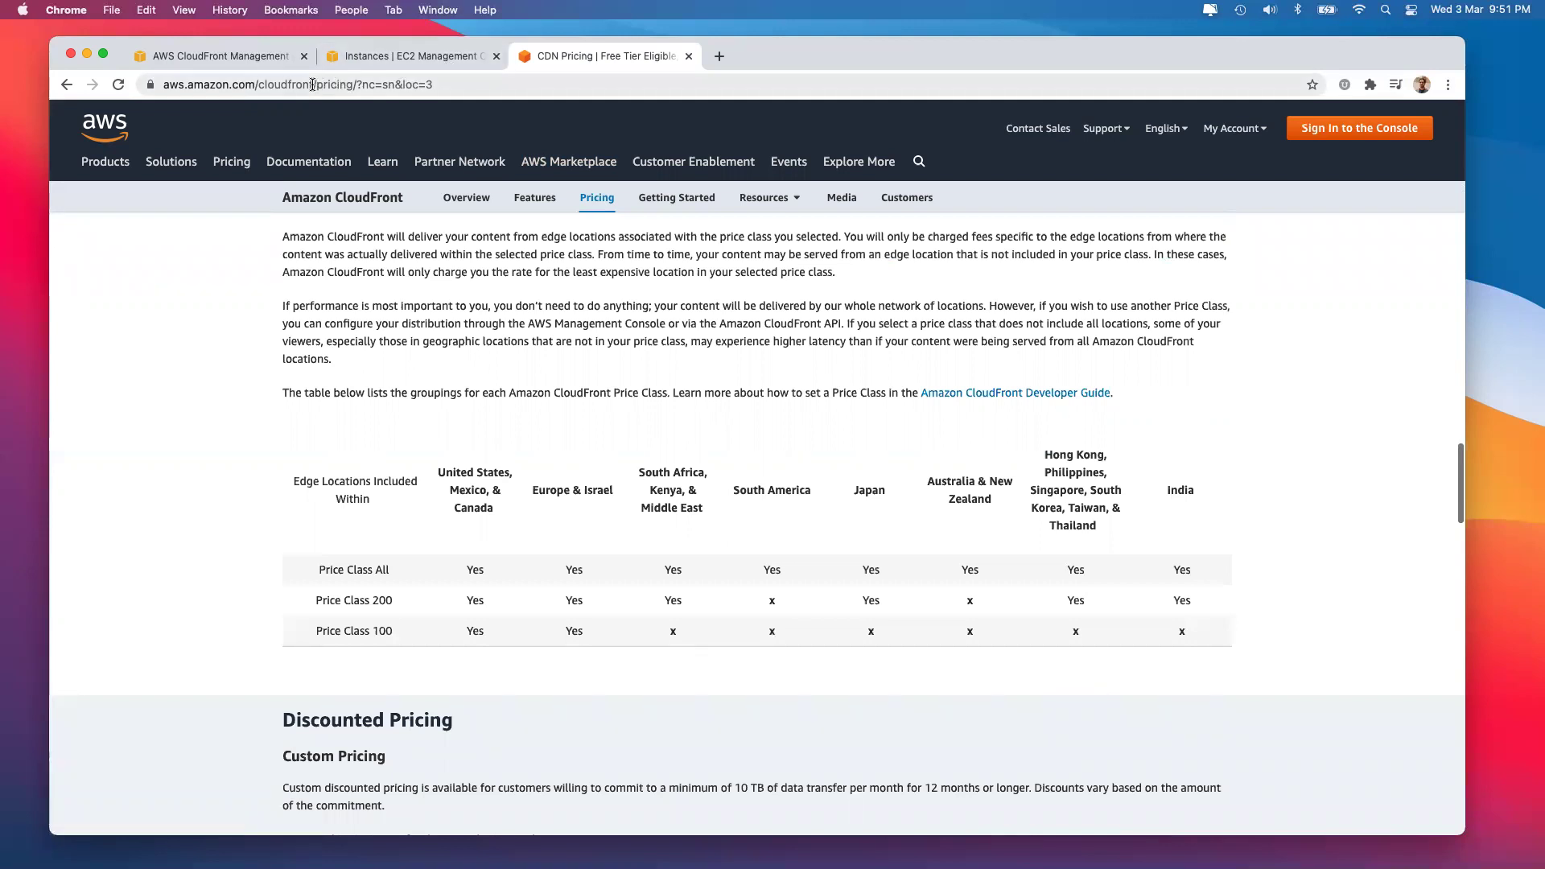
left_click_drag(313, 85, 506, 86)
key("BackSpace")
key("BackSpace")
key("BackSpace")
key("BackSpace")
key("BackSpace")
key("BackSpace")
key("BackSpace")
key("BackSpace")
key("BackSpace")
key("BackSpace")
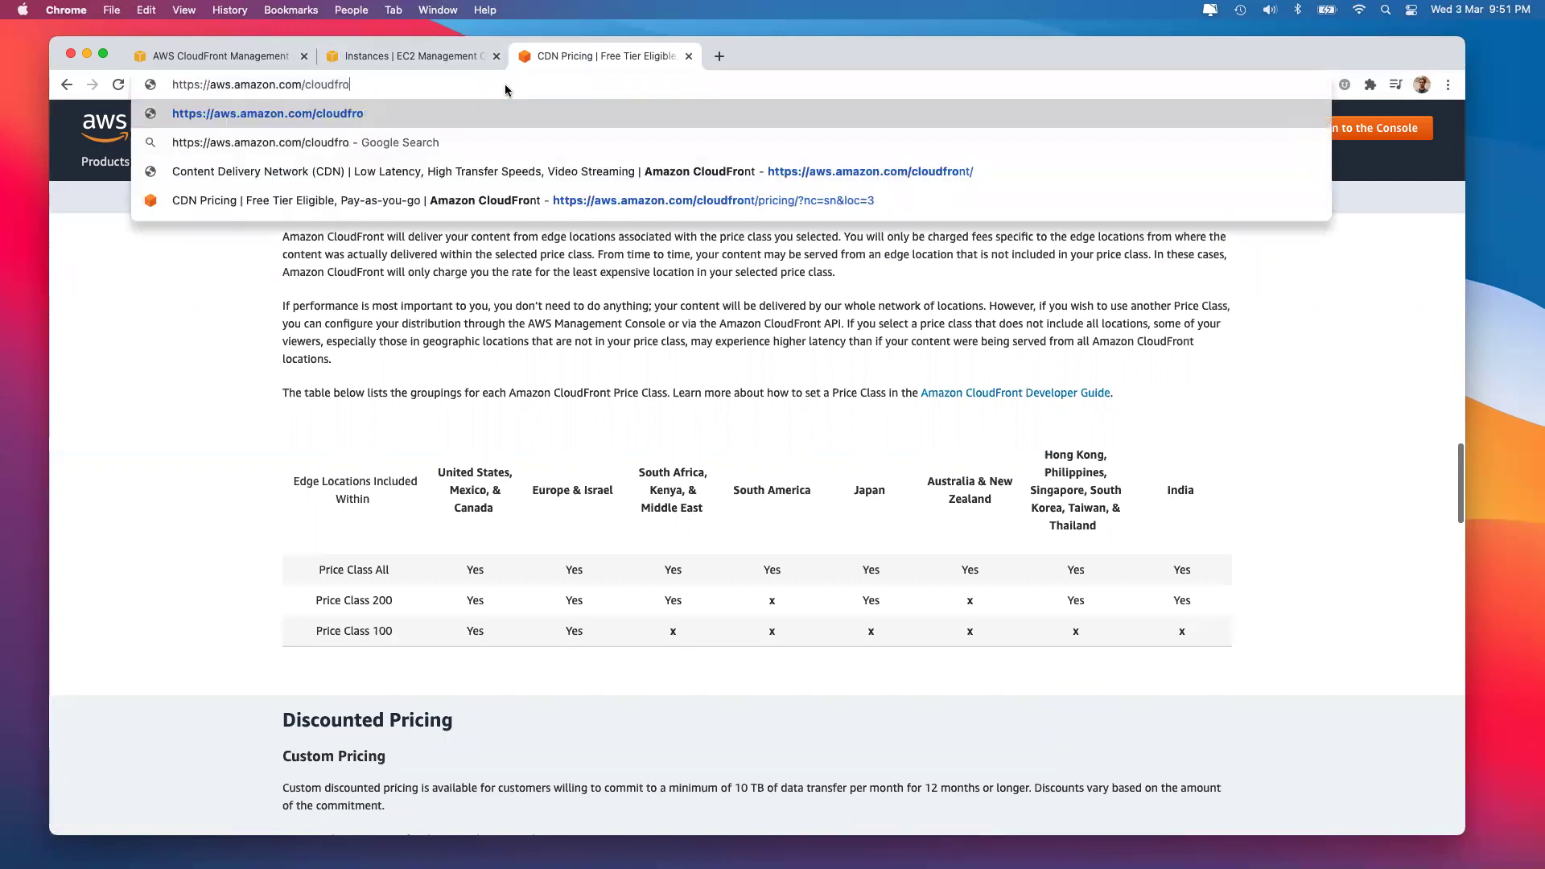
key("BackSpace")
type("ec2/")
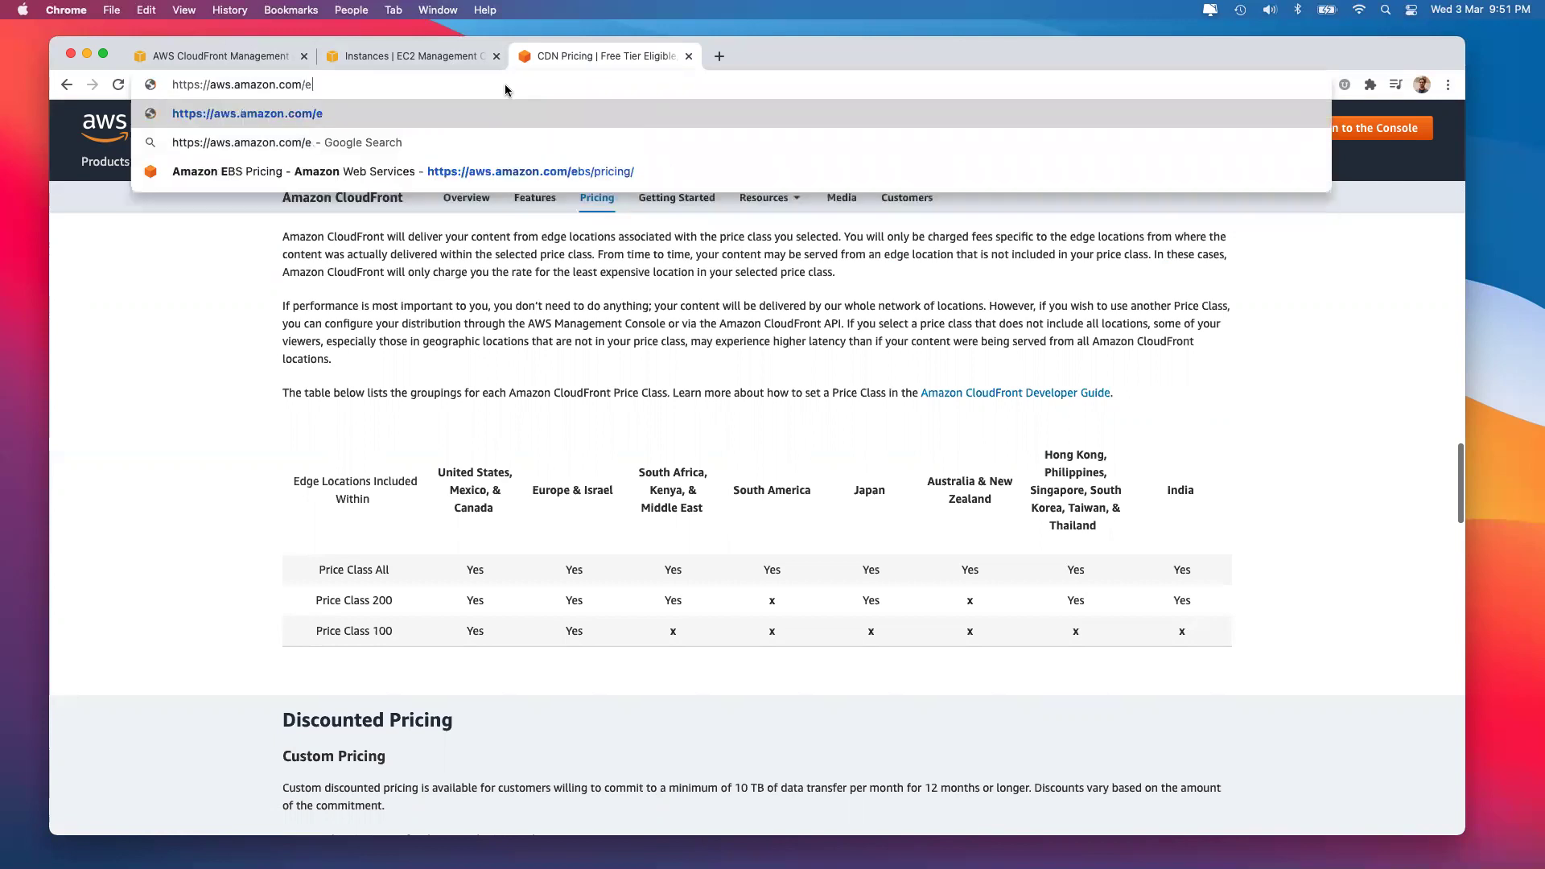
key("Return")
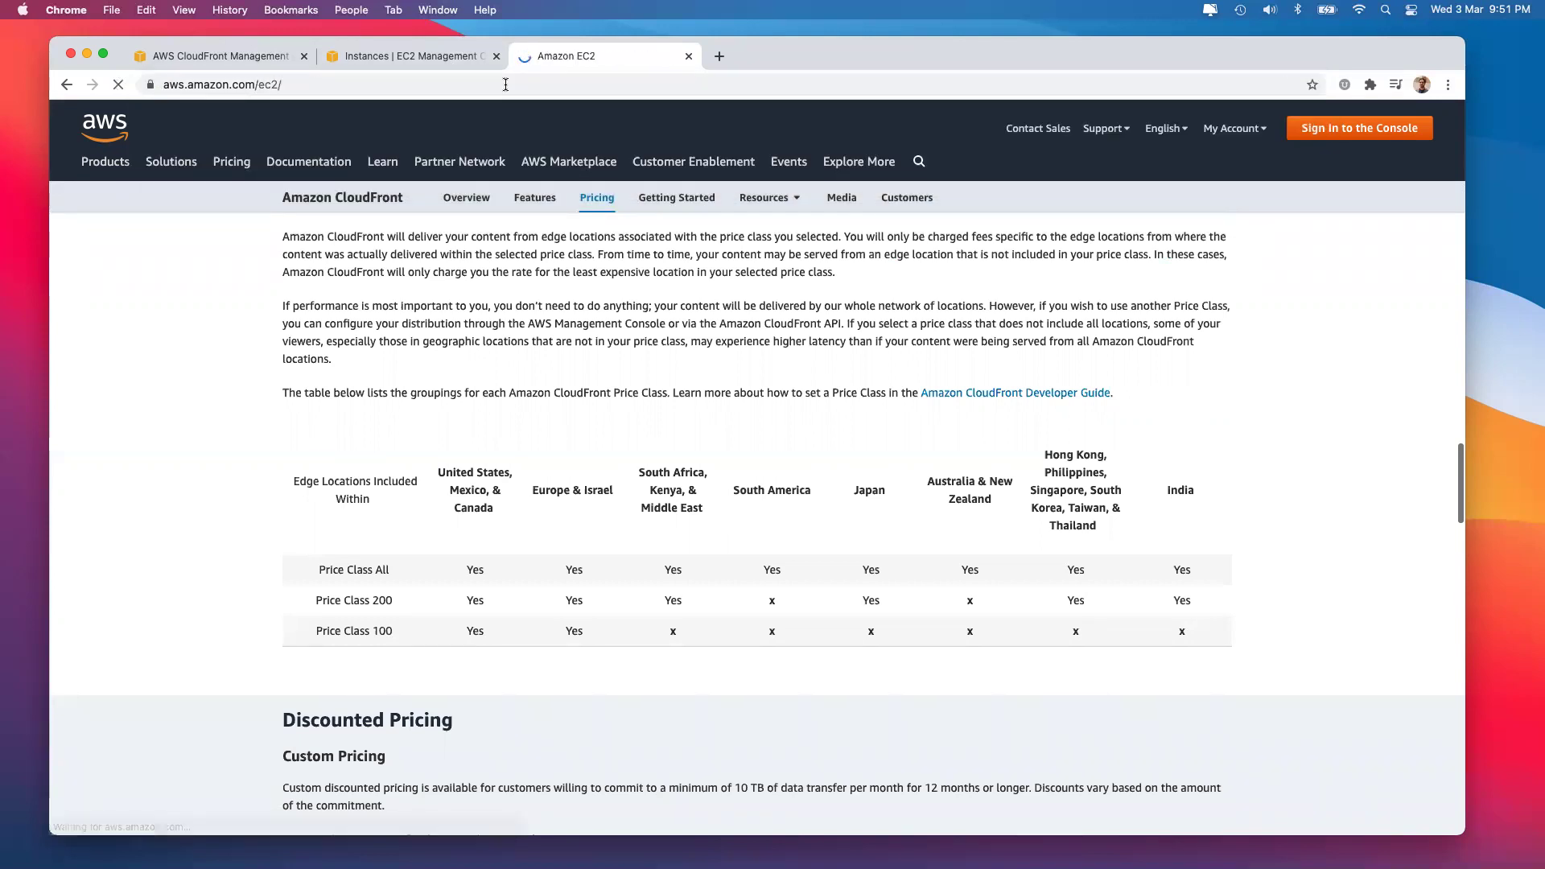
Open the Amazon EC2 pricing page and look through its purchase options, Dedicated Hosts and per-second billing sections.
scroll(518, 493, "down", 10)
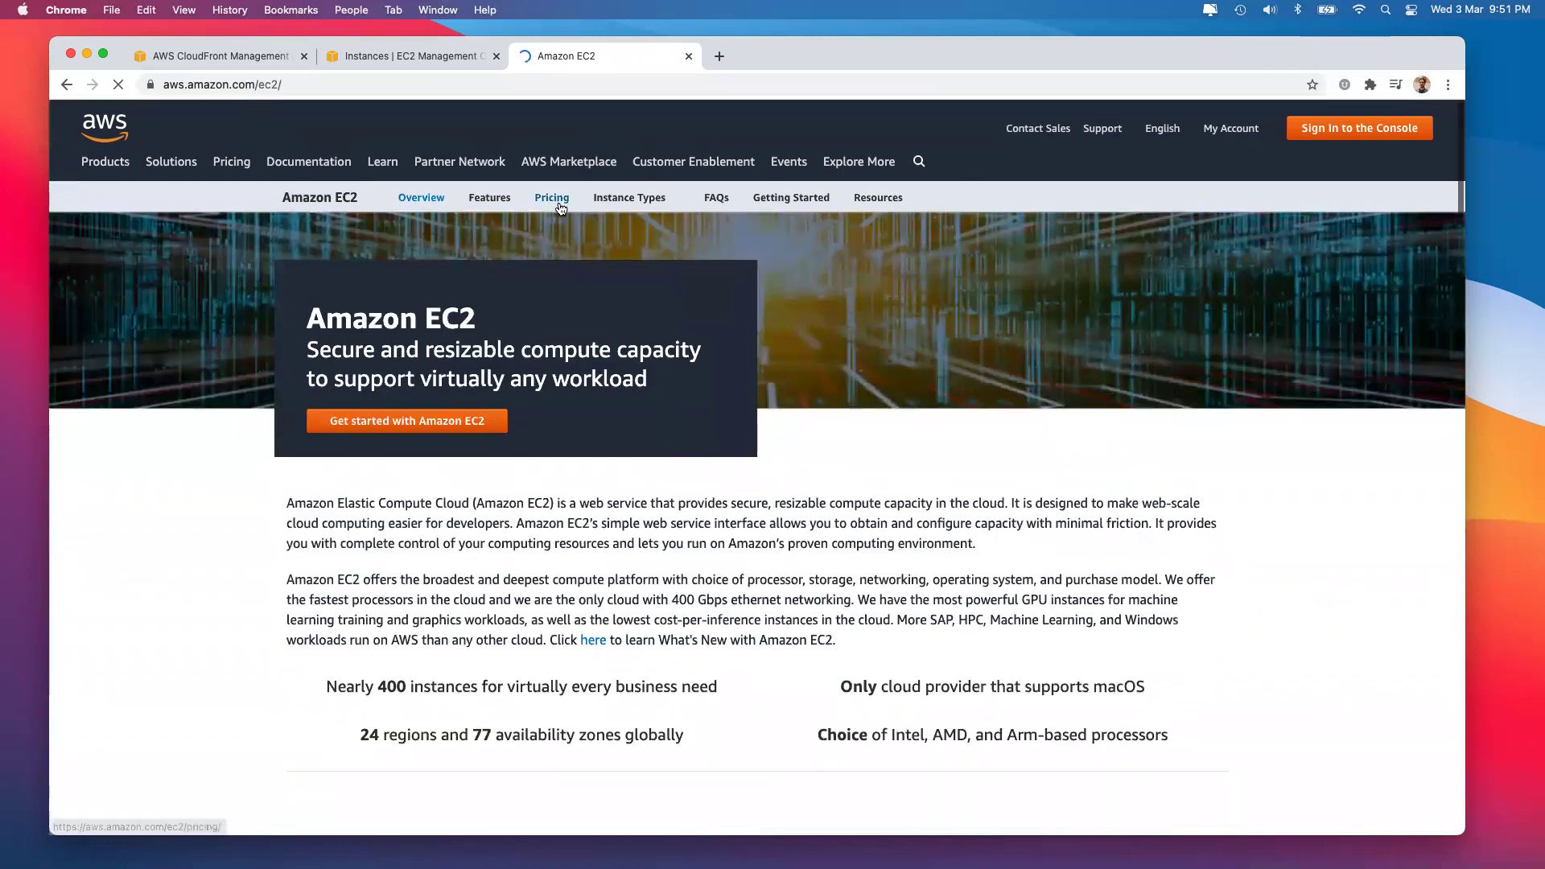
left_click(559, 203)
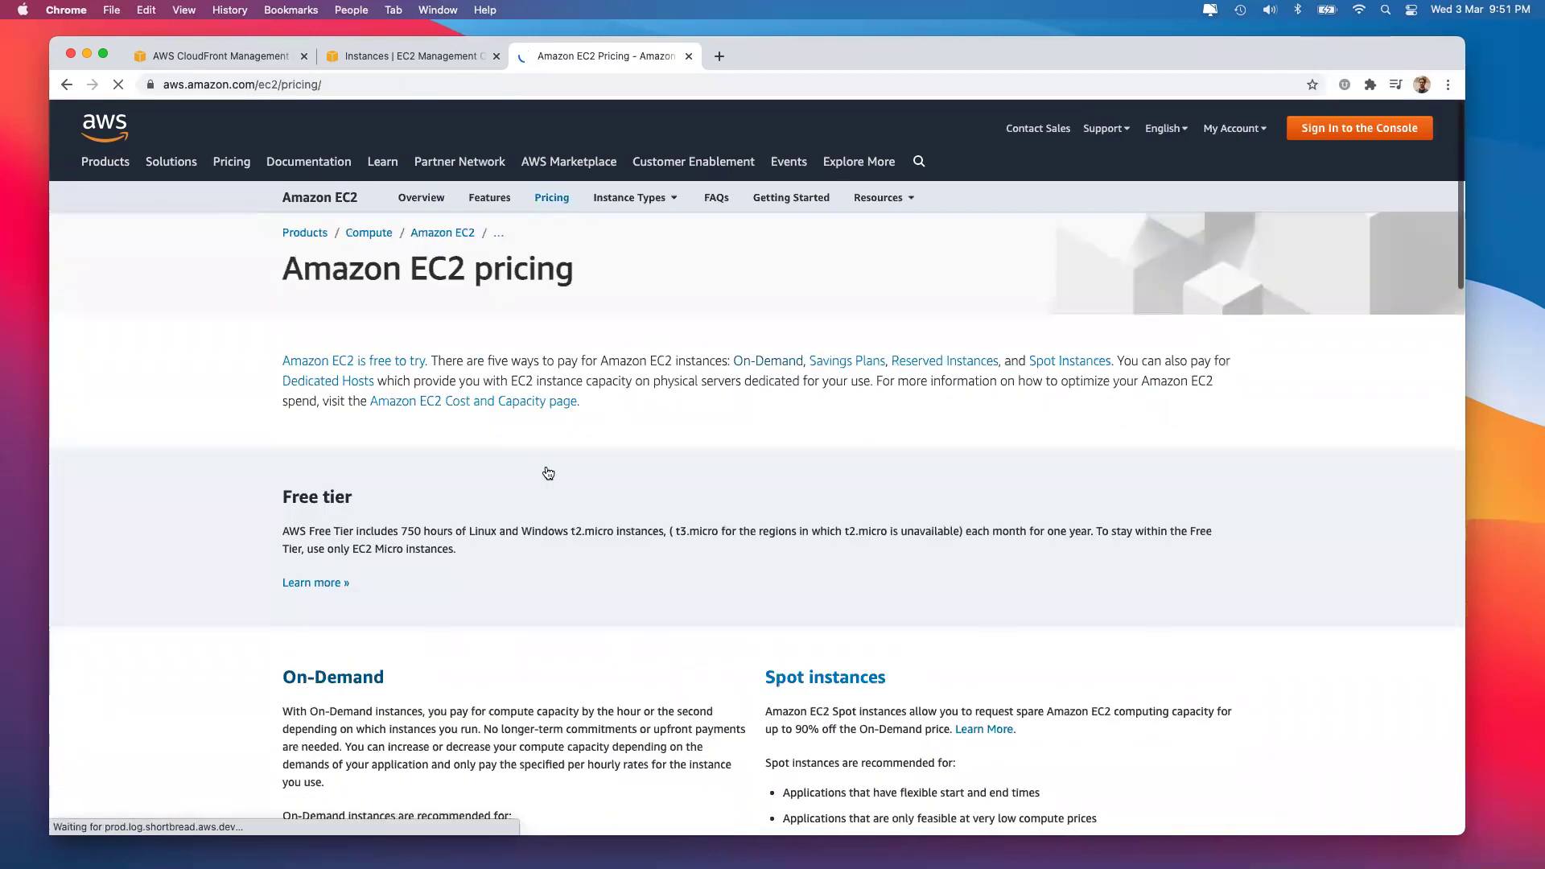
scroll(538, 621, "down", 10)
scroll(538, 621, "down", 2)
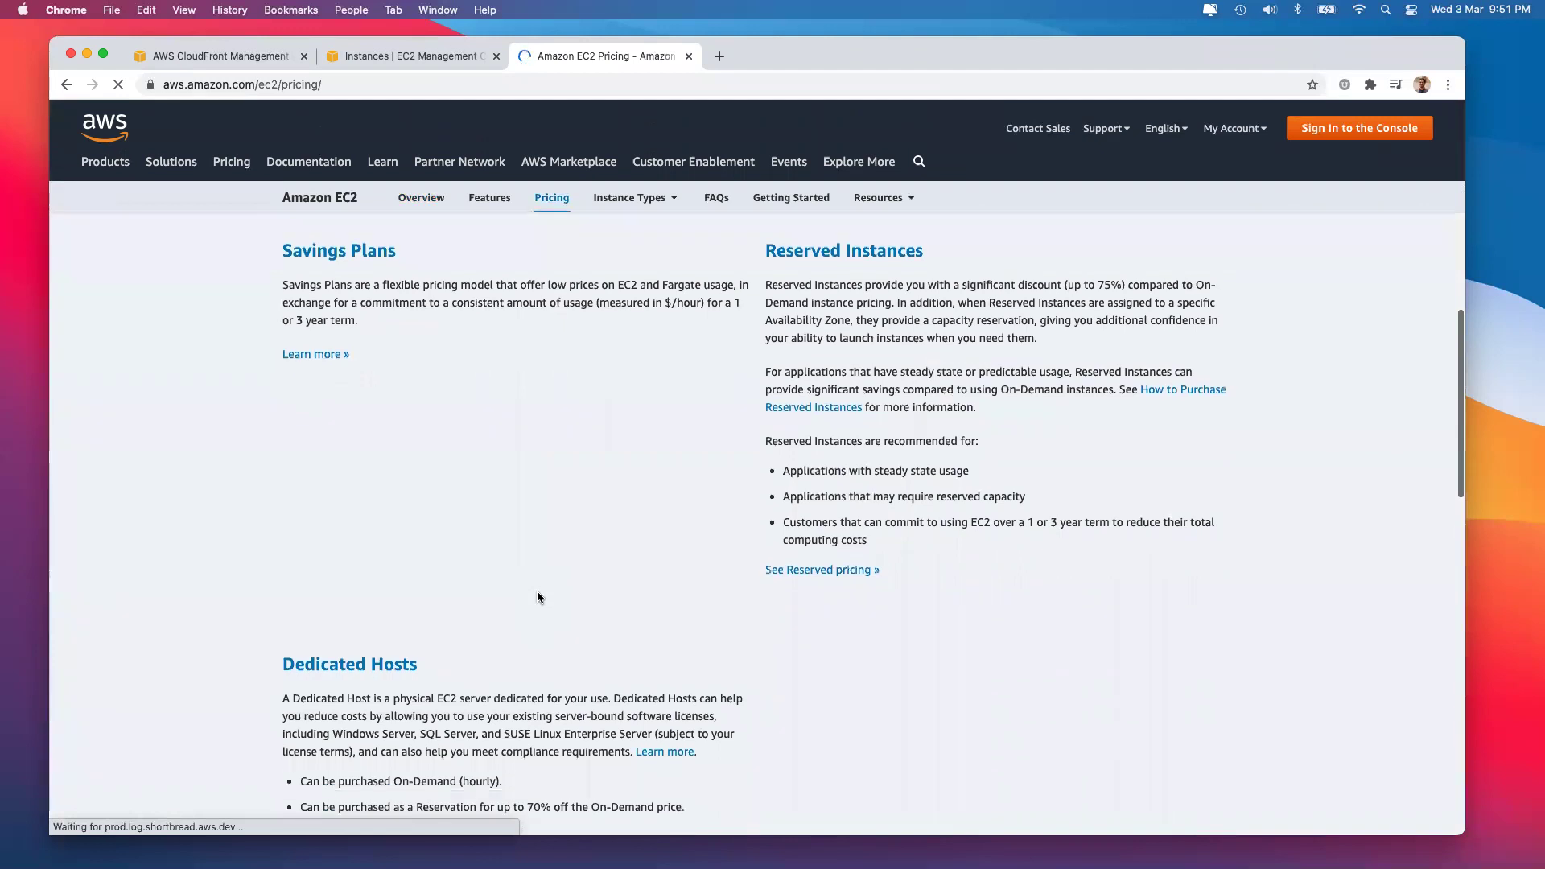
scroll(641, 519, "down", 12)
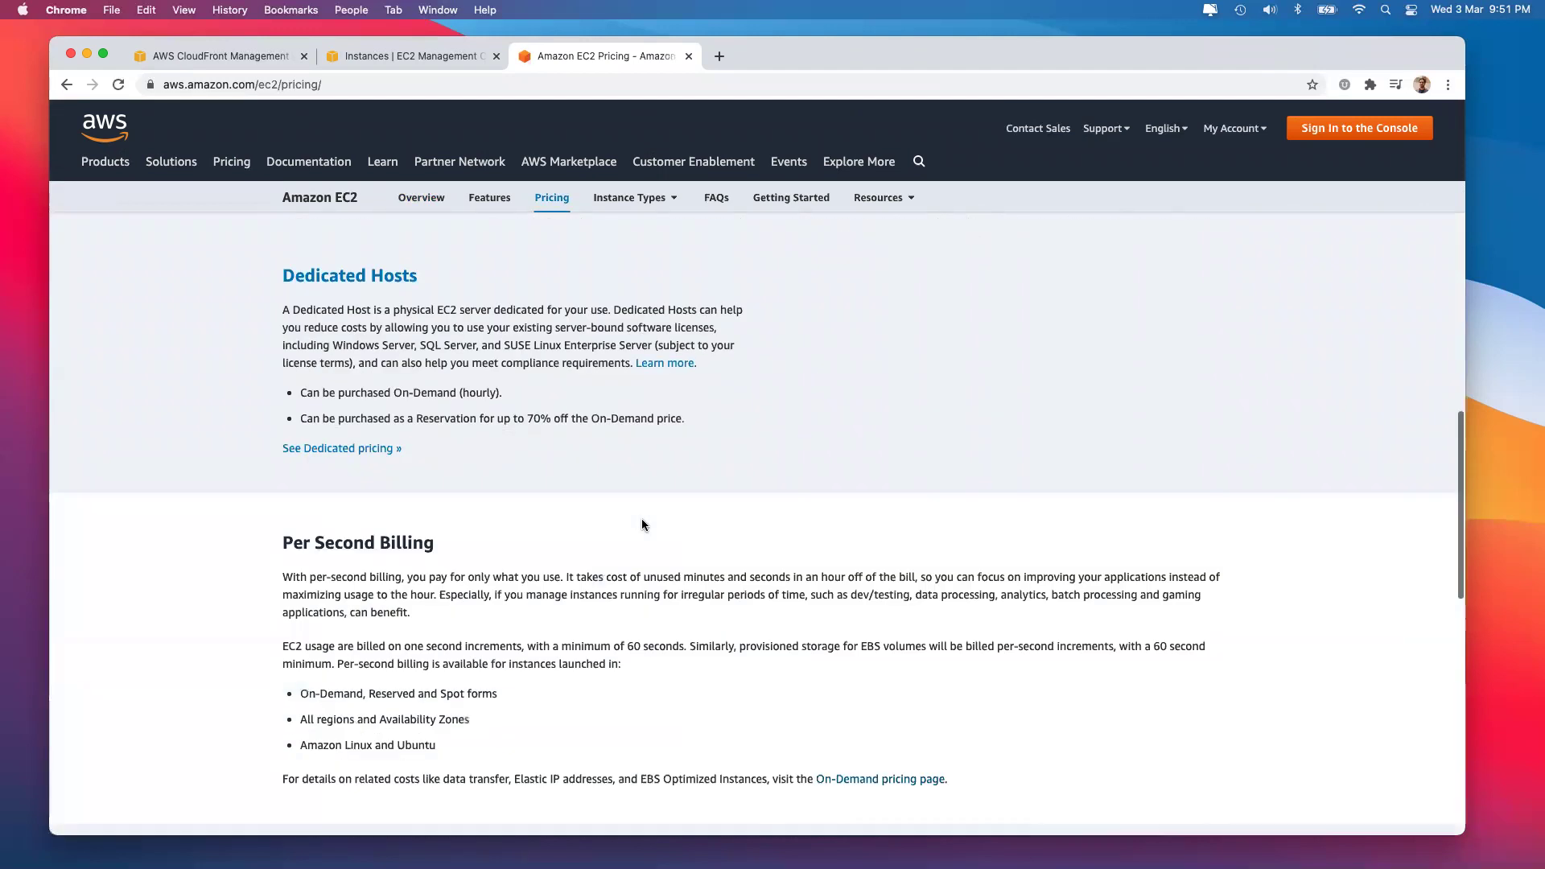
scroll(641, 519, "up", 20)
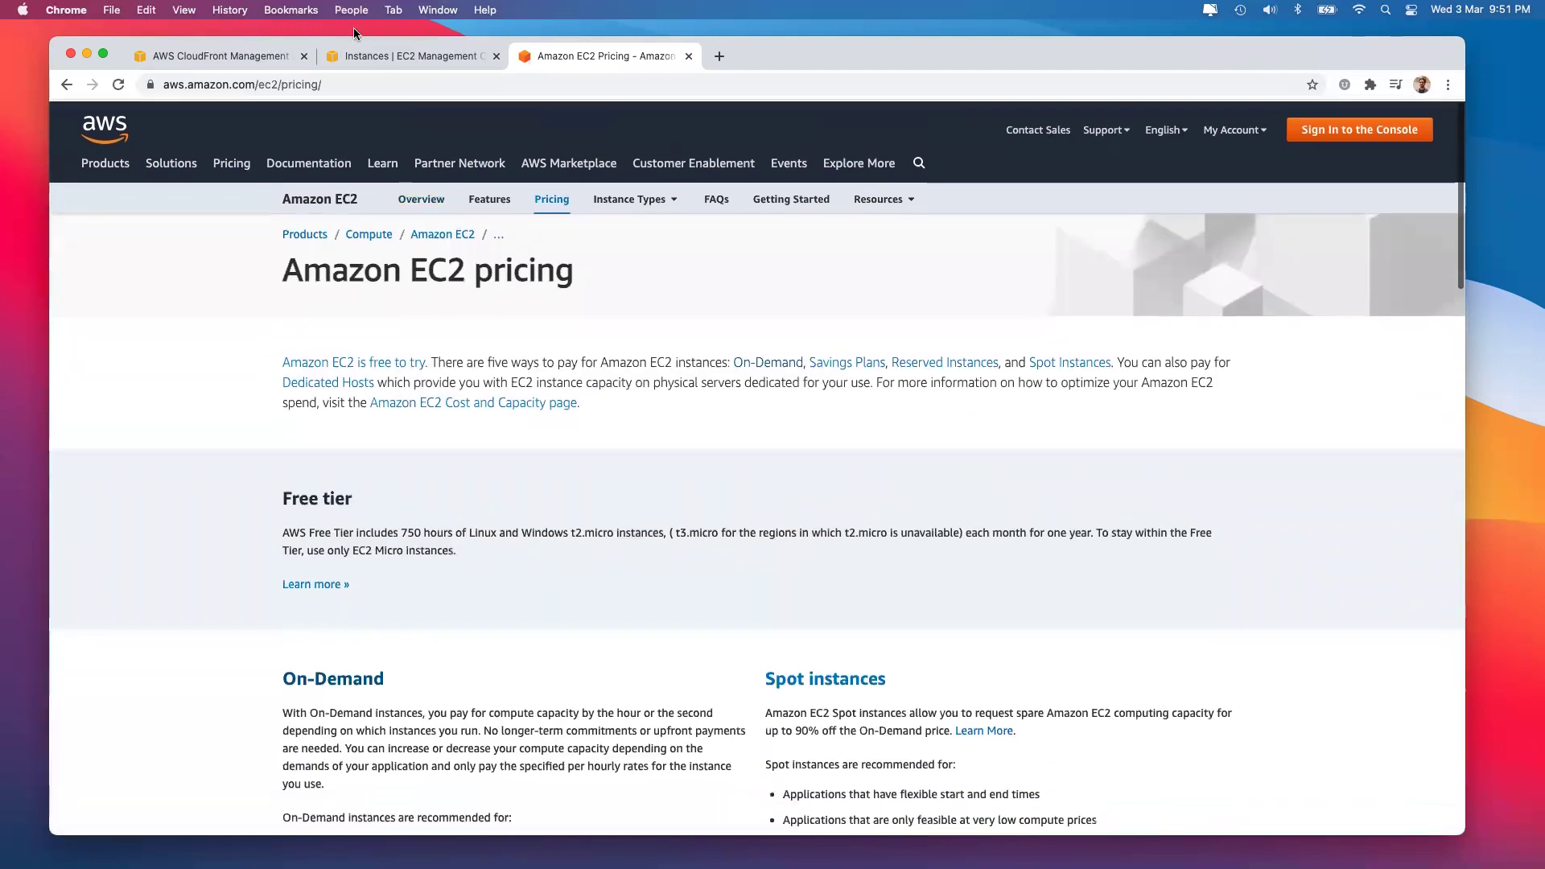
Load the Amazon S3 pricing page by replacing the service name in the current address with s3.
double_click(267, 84)
type("s3")
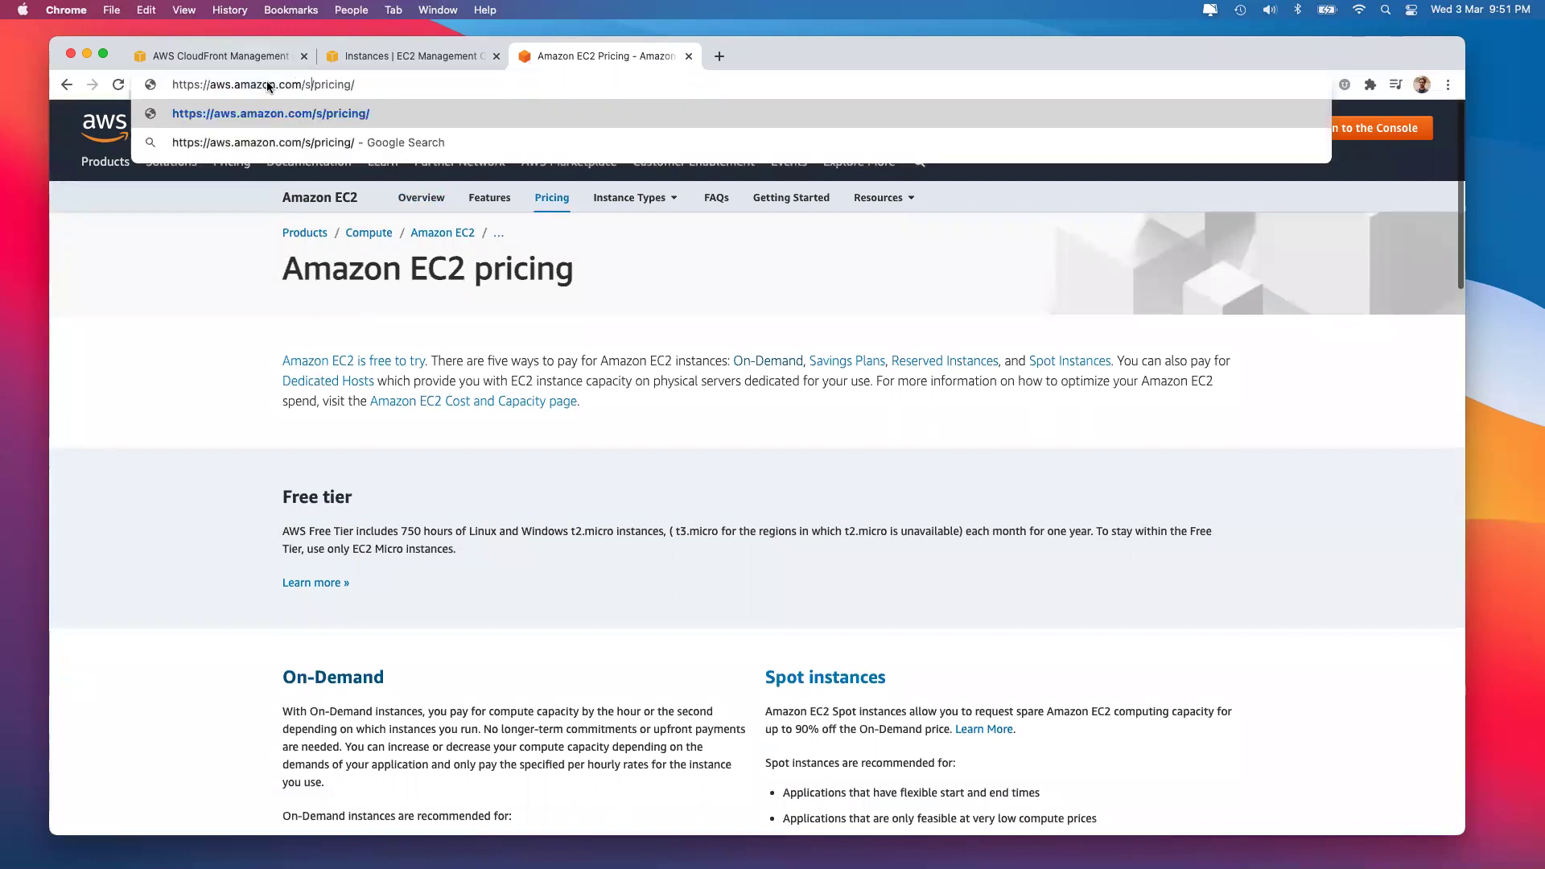
key("Return")
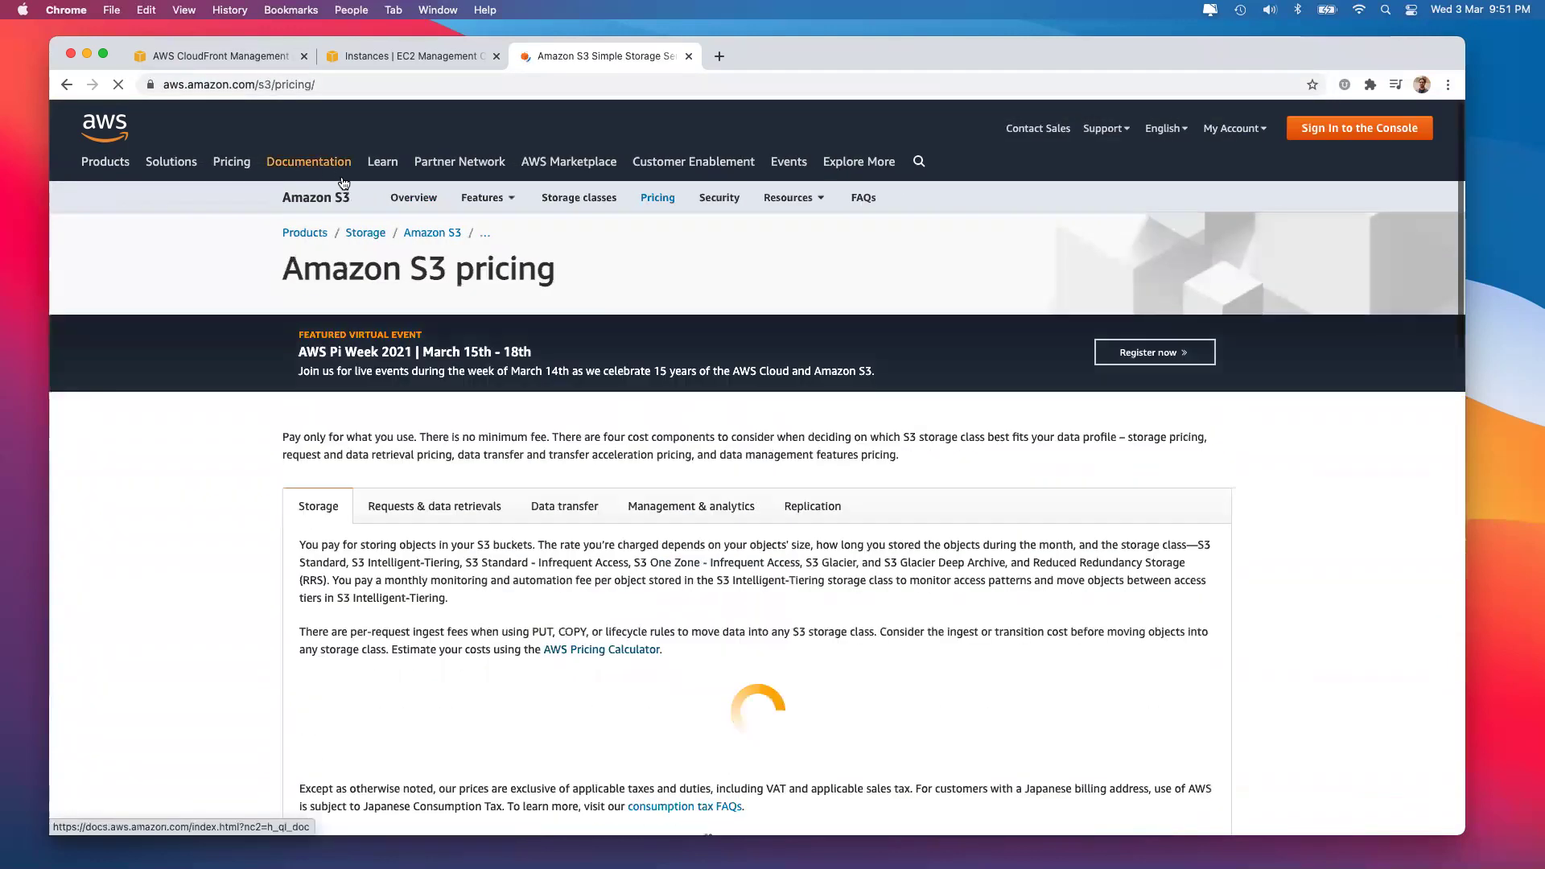
Load the Amazon SNS pricing page the same way with sns and view the standard topic request and delivery prices.
double_click(268, 84)
type("sns")
key("Return")
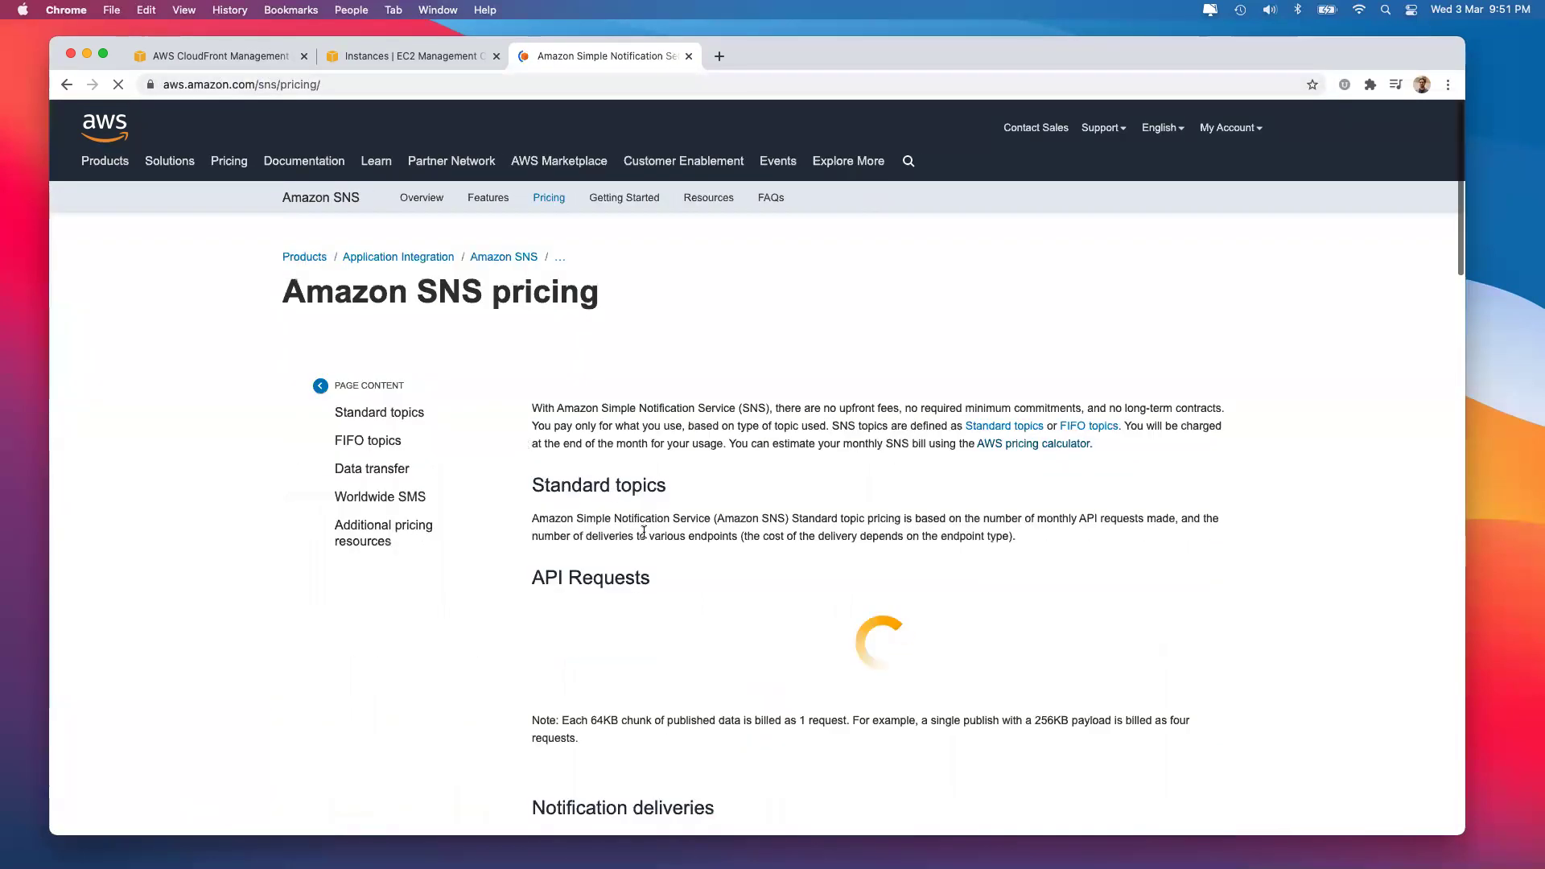
scroll(639, 563, "down", 5)
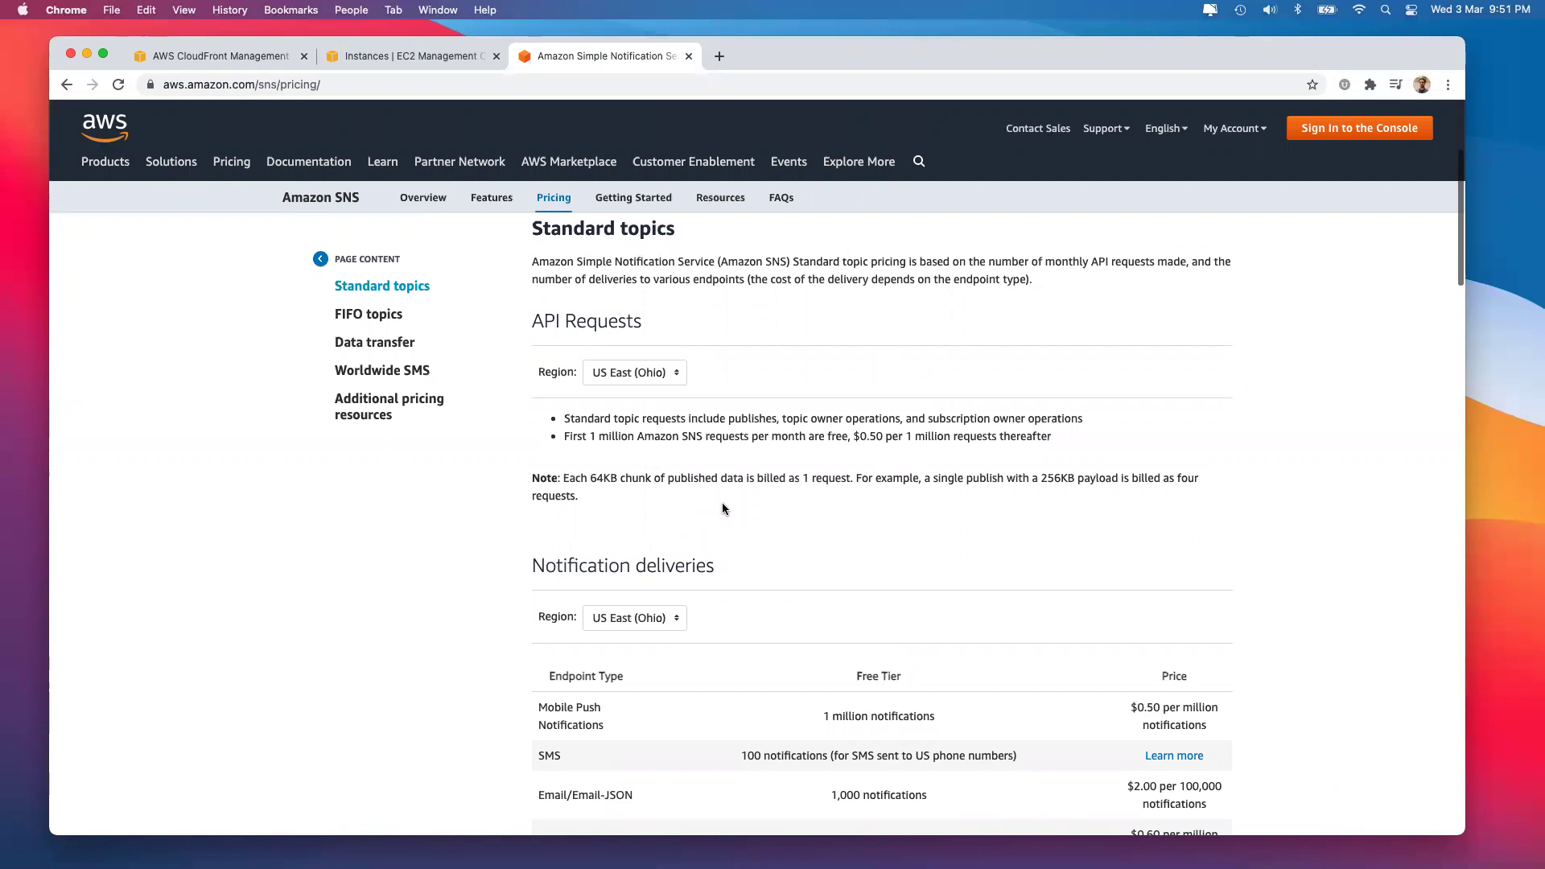
Close the pricing page and terminate both EC2 instances, webServer and webServer-2.
left_click(443, 58)
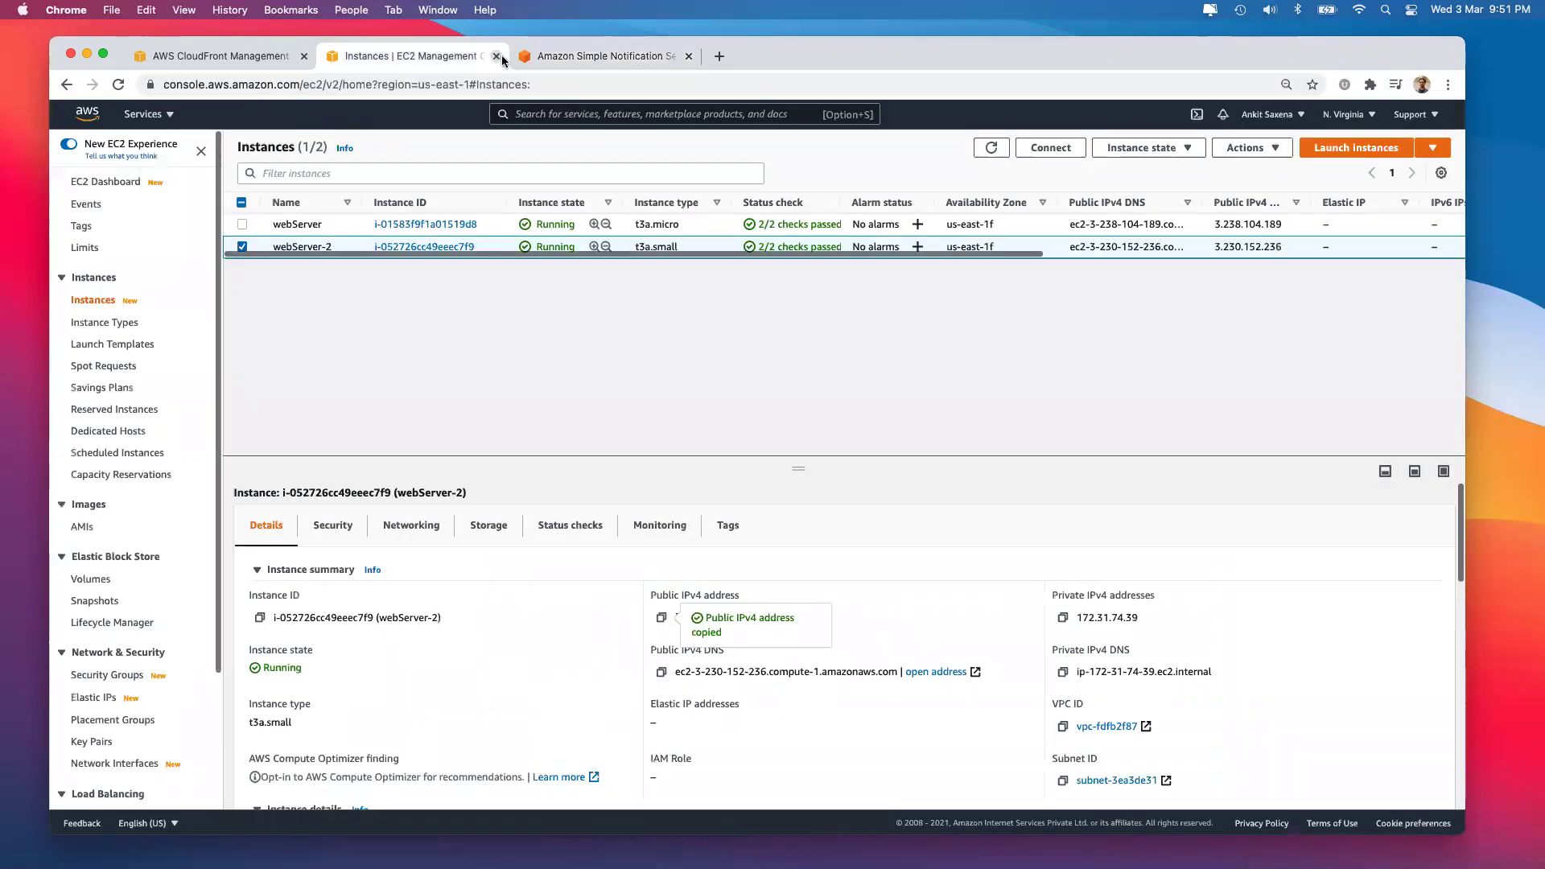
left_click(688, 56)
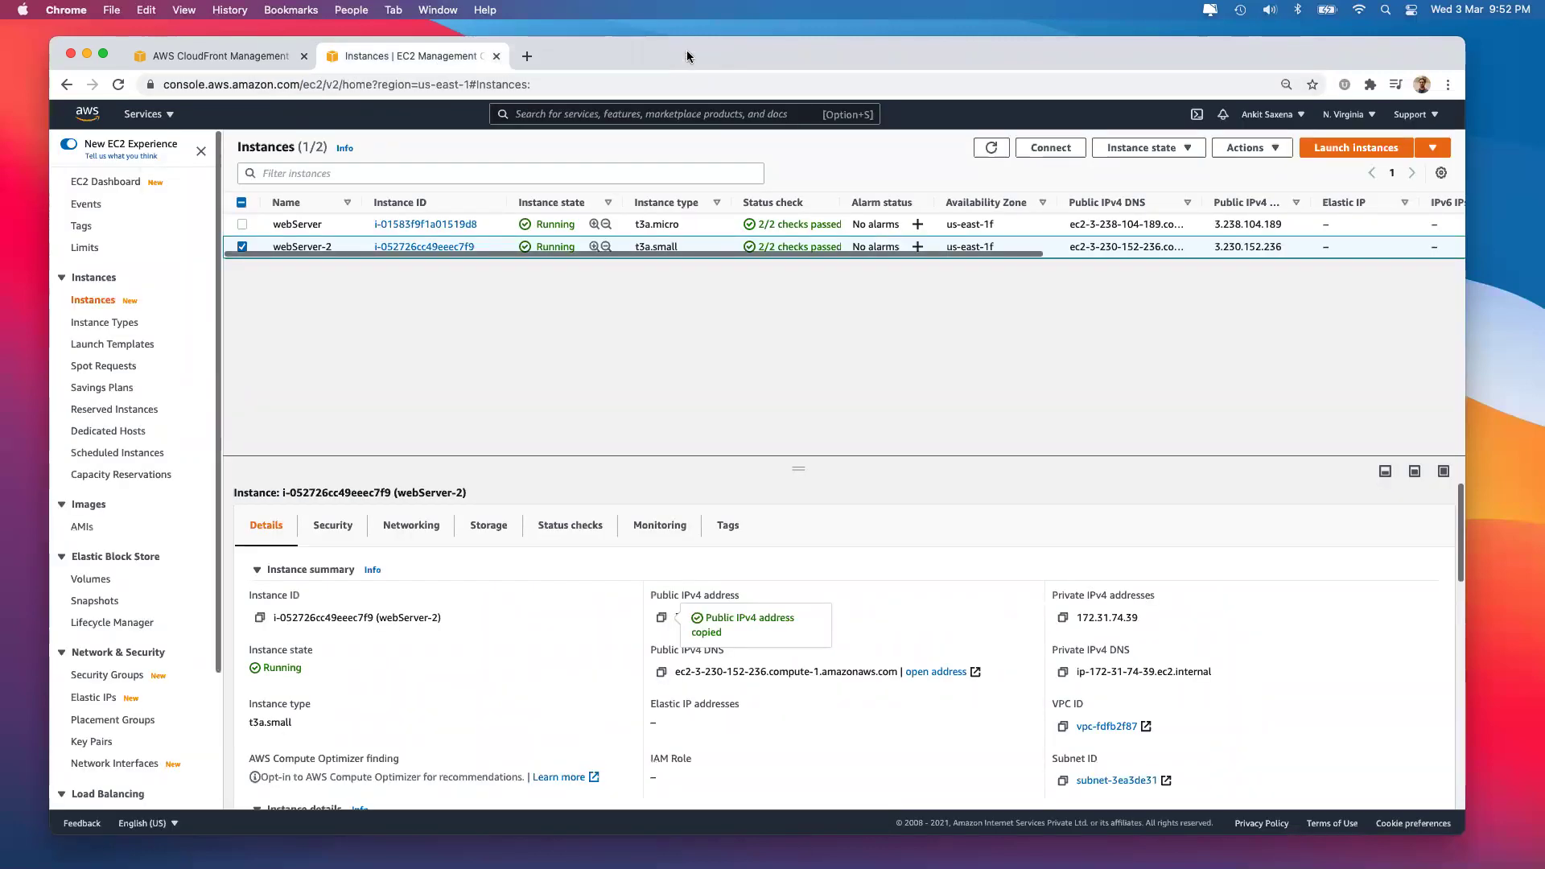
left_click(242, 224)
left_click(1243, 147)
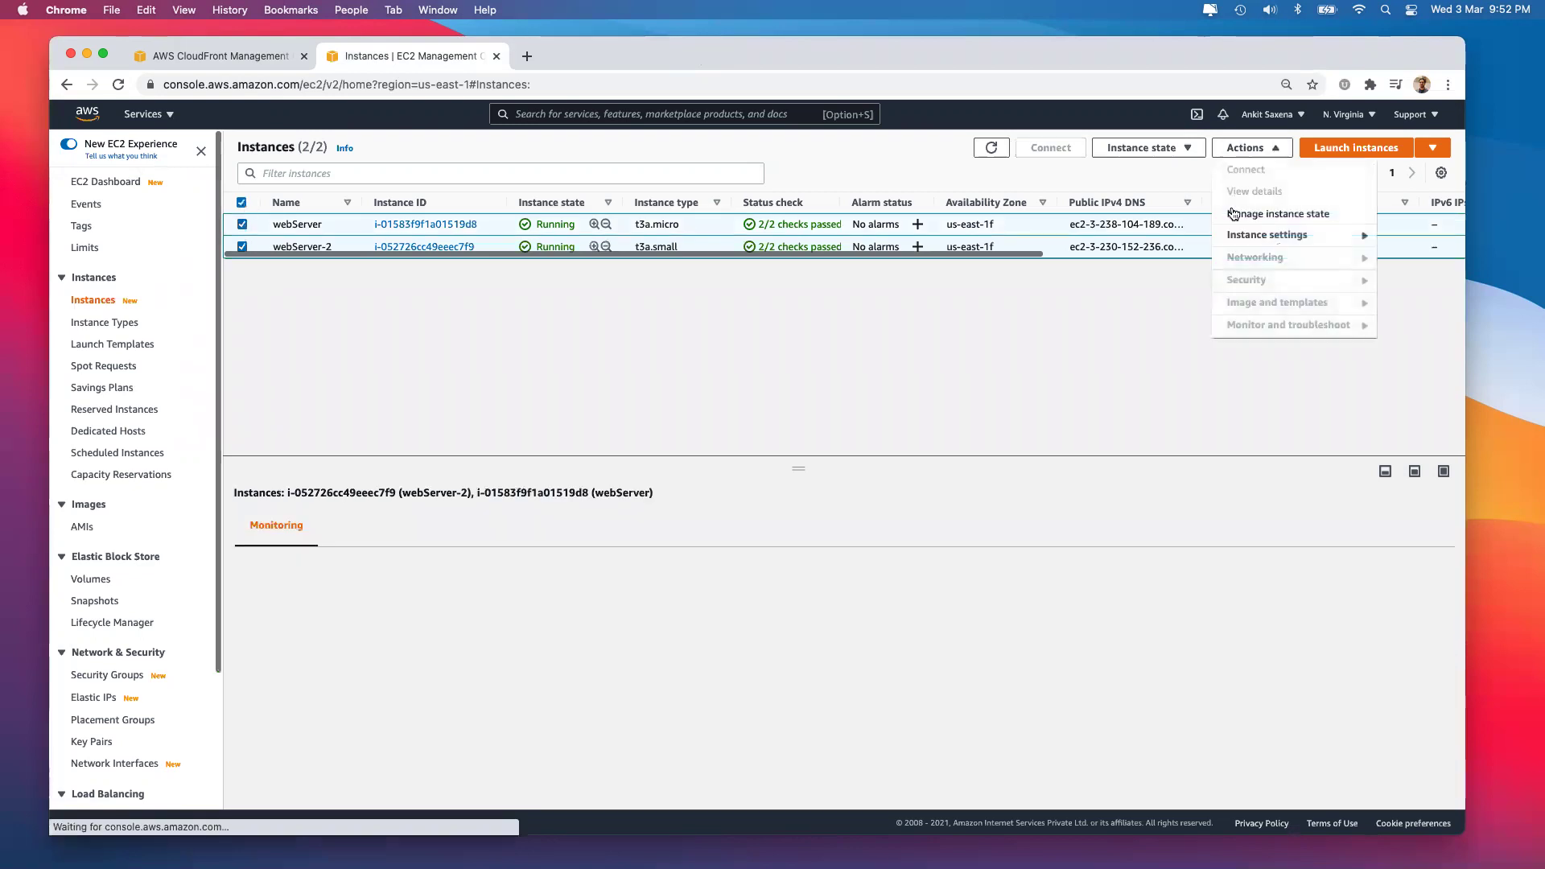
left_click(1143, 147)
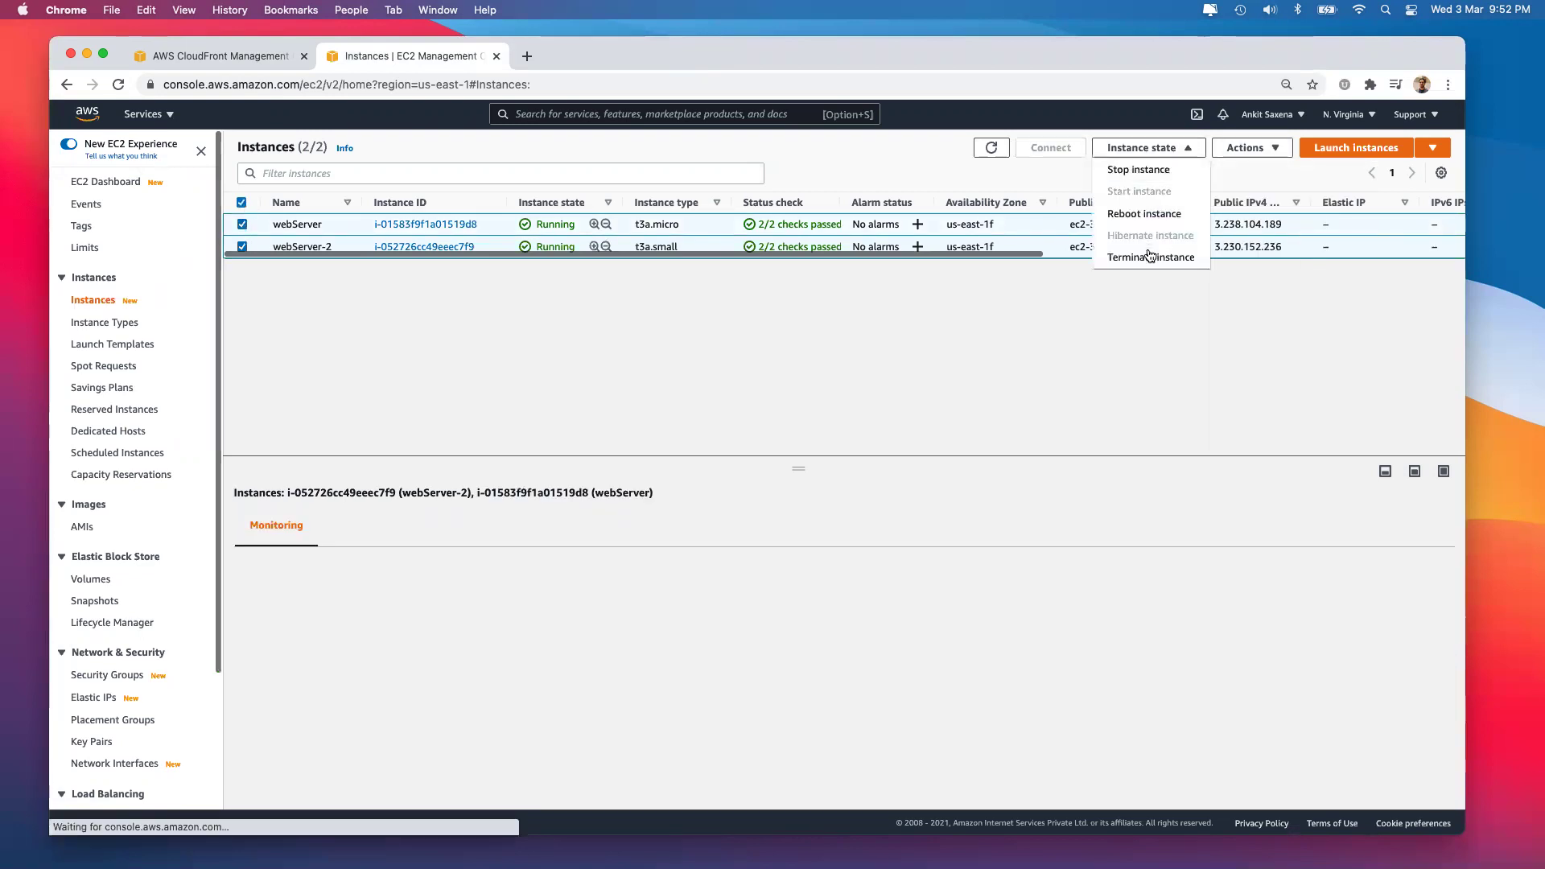
left_click(1149, 258)
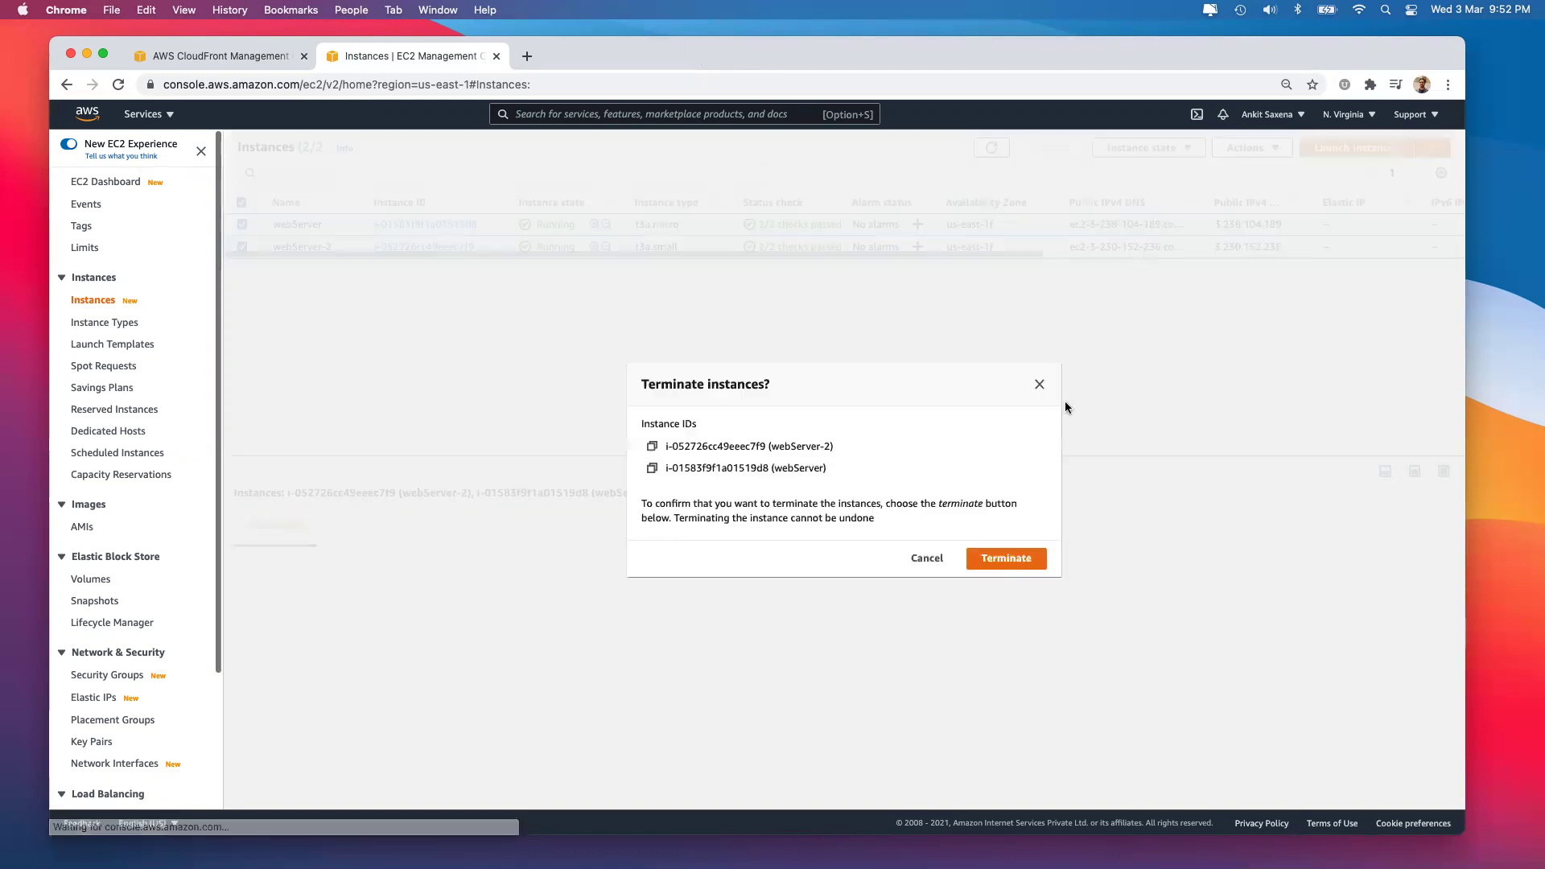
left_click(1006, 557)
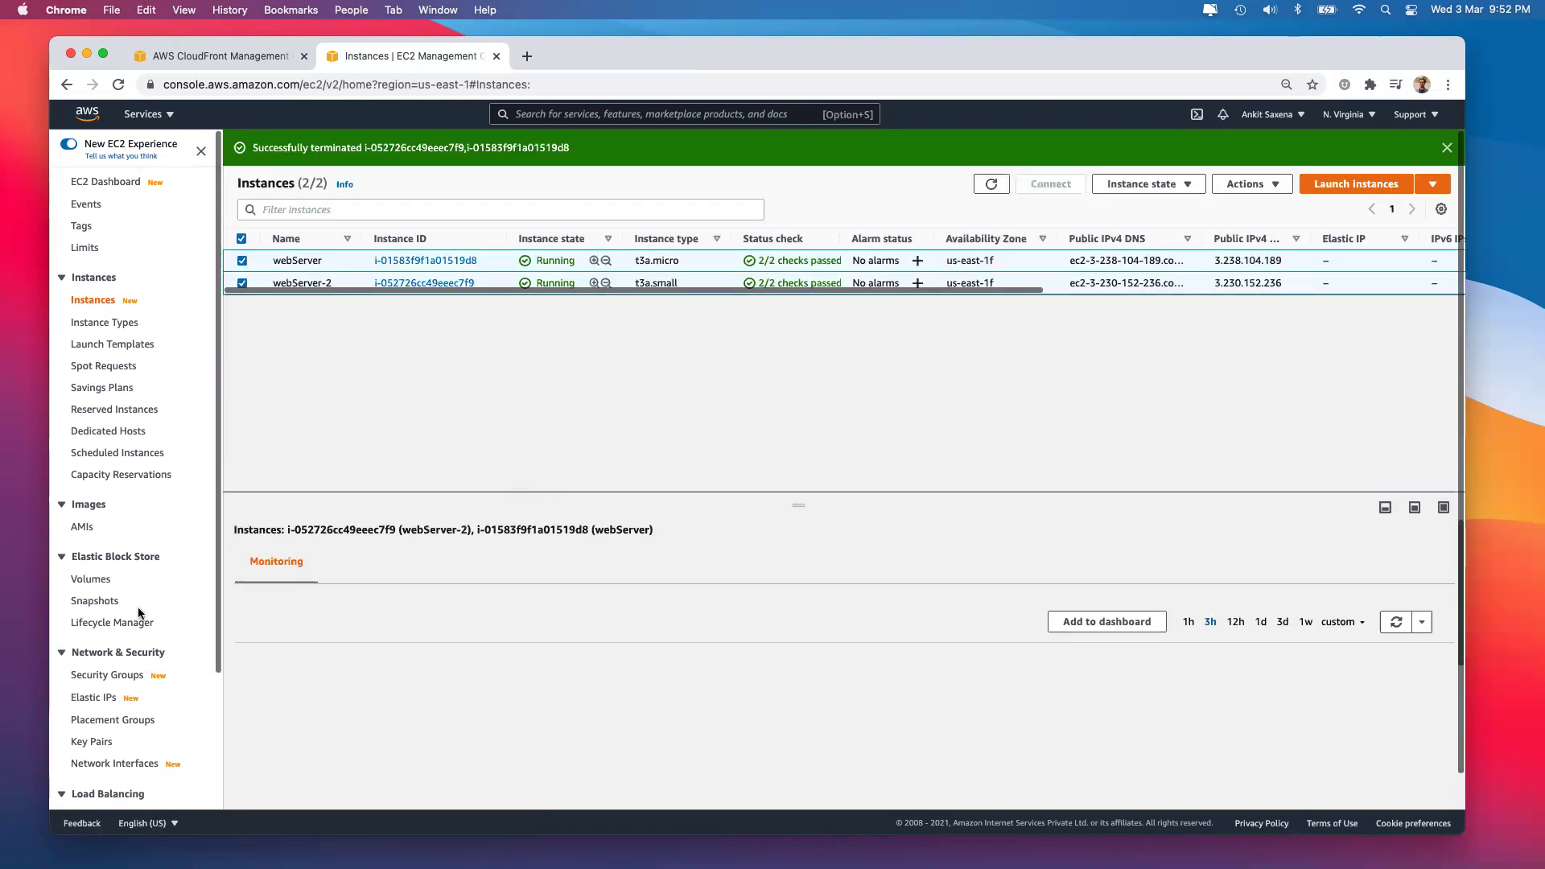
Delete the webserver load balancer from the EC2 load balancer list.
scroll(121, 635, "down", 4)
left_click(110, 652)
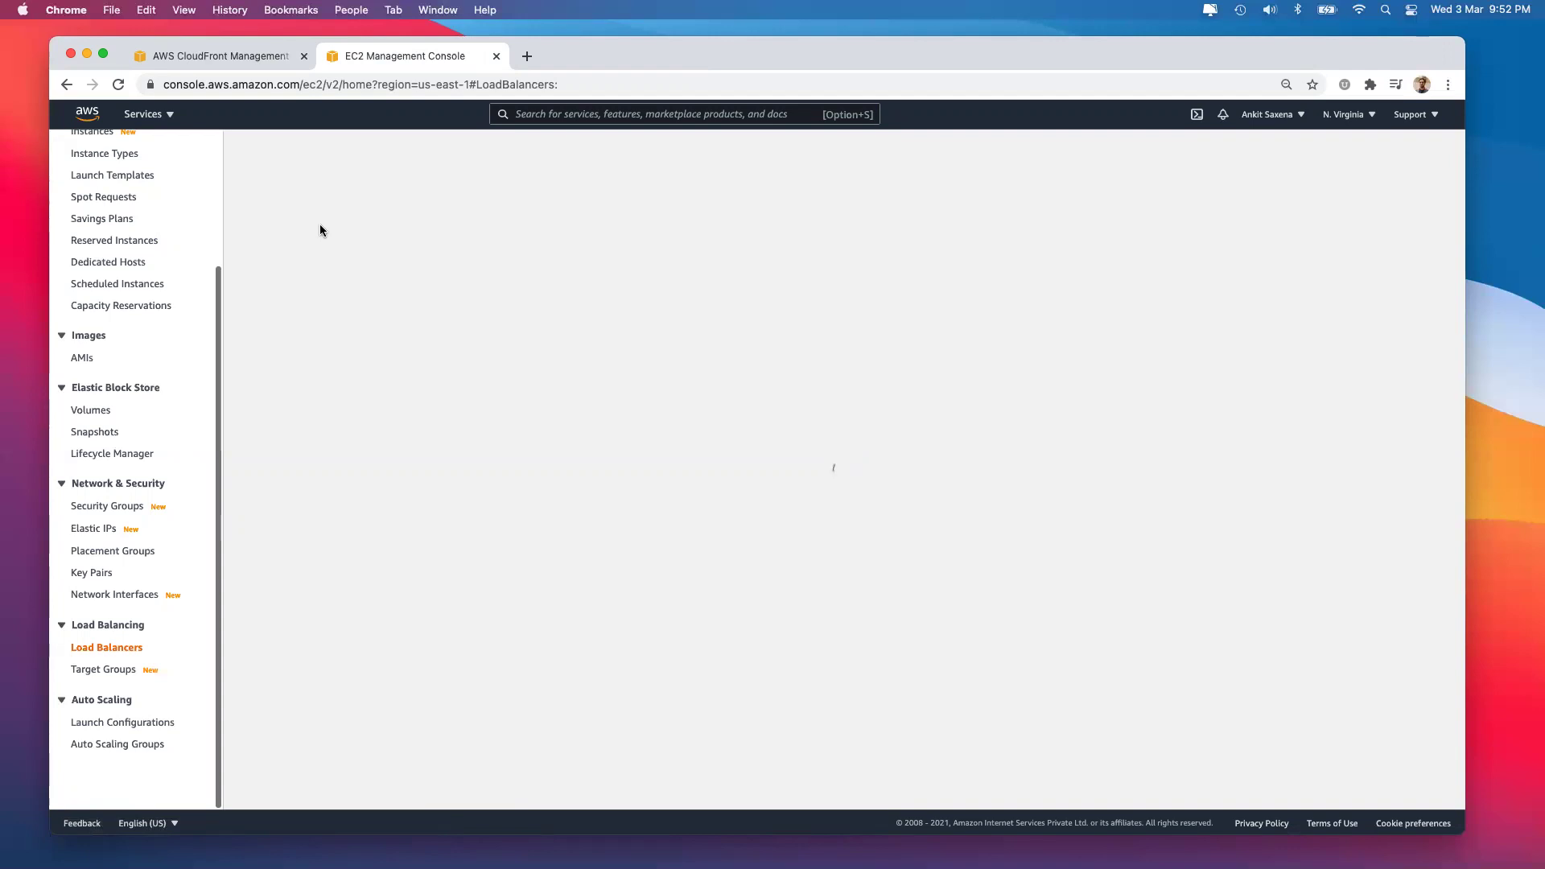
left_click(127, 650)
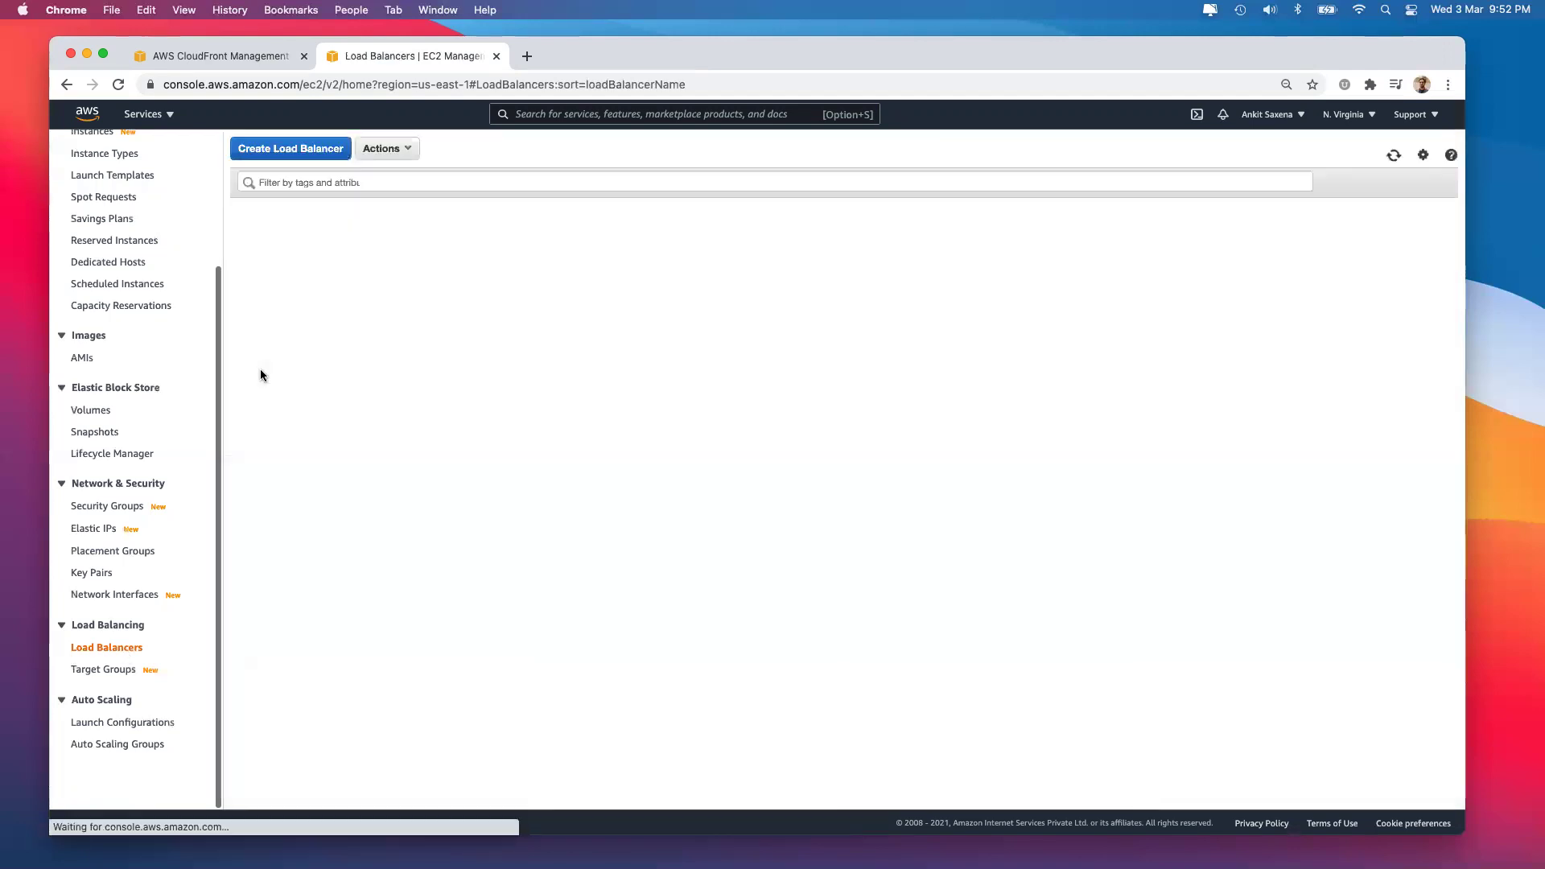
left_click(402, 148)
double_click(408, 134)
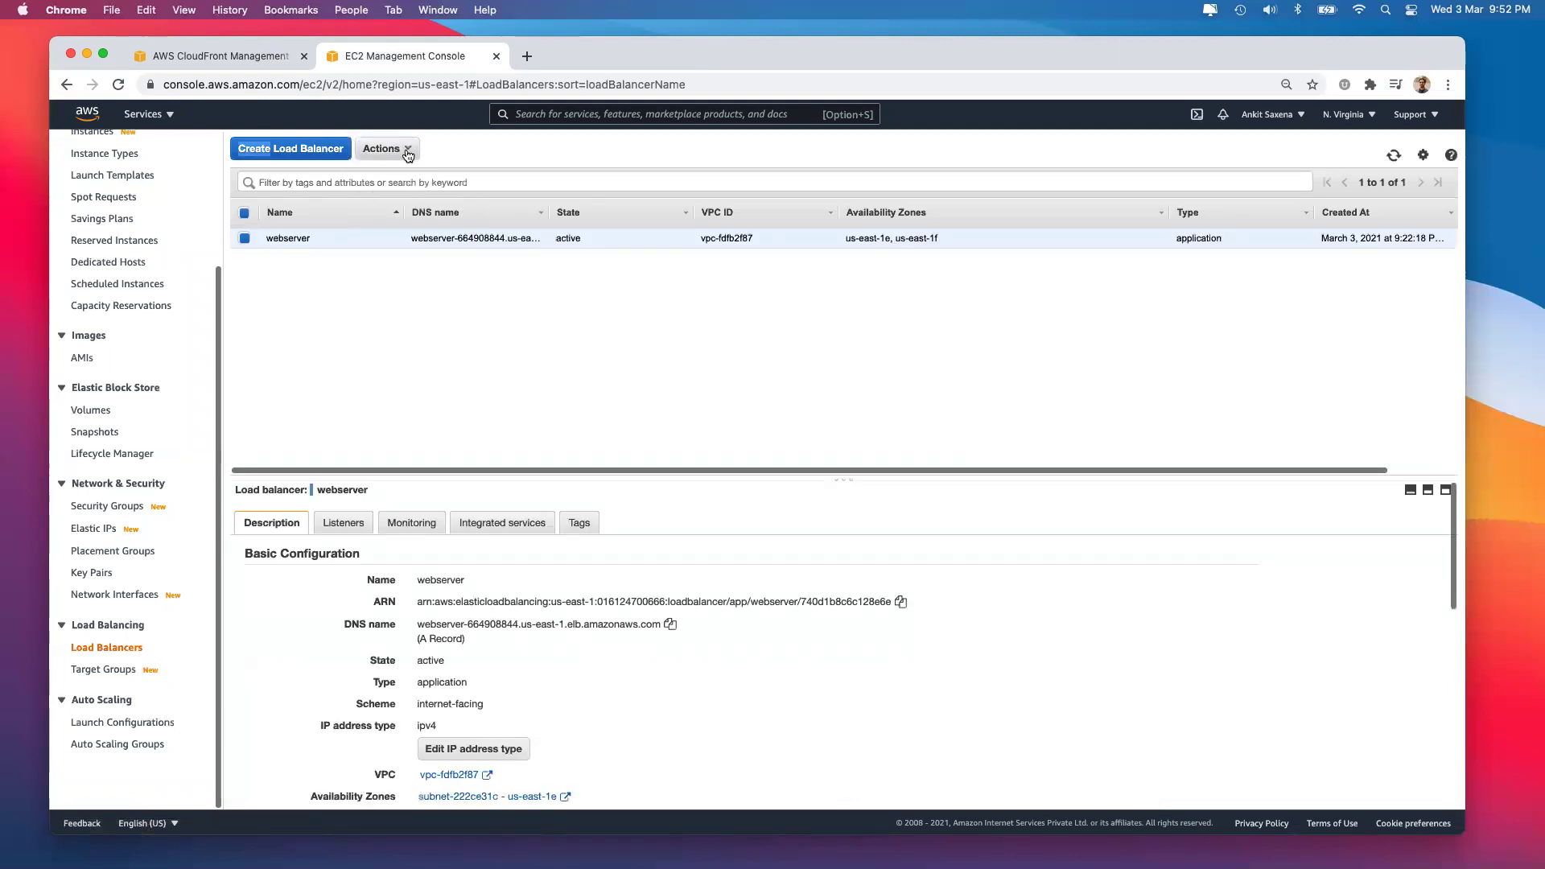
left_click(407, 148)
left_click(410, 289)
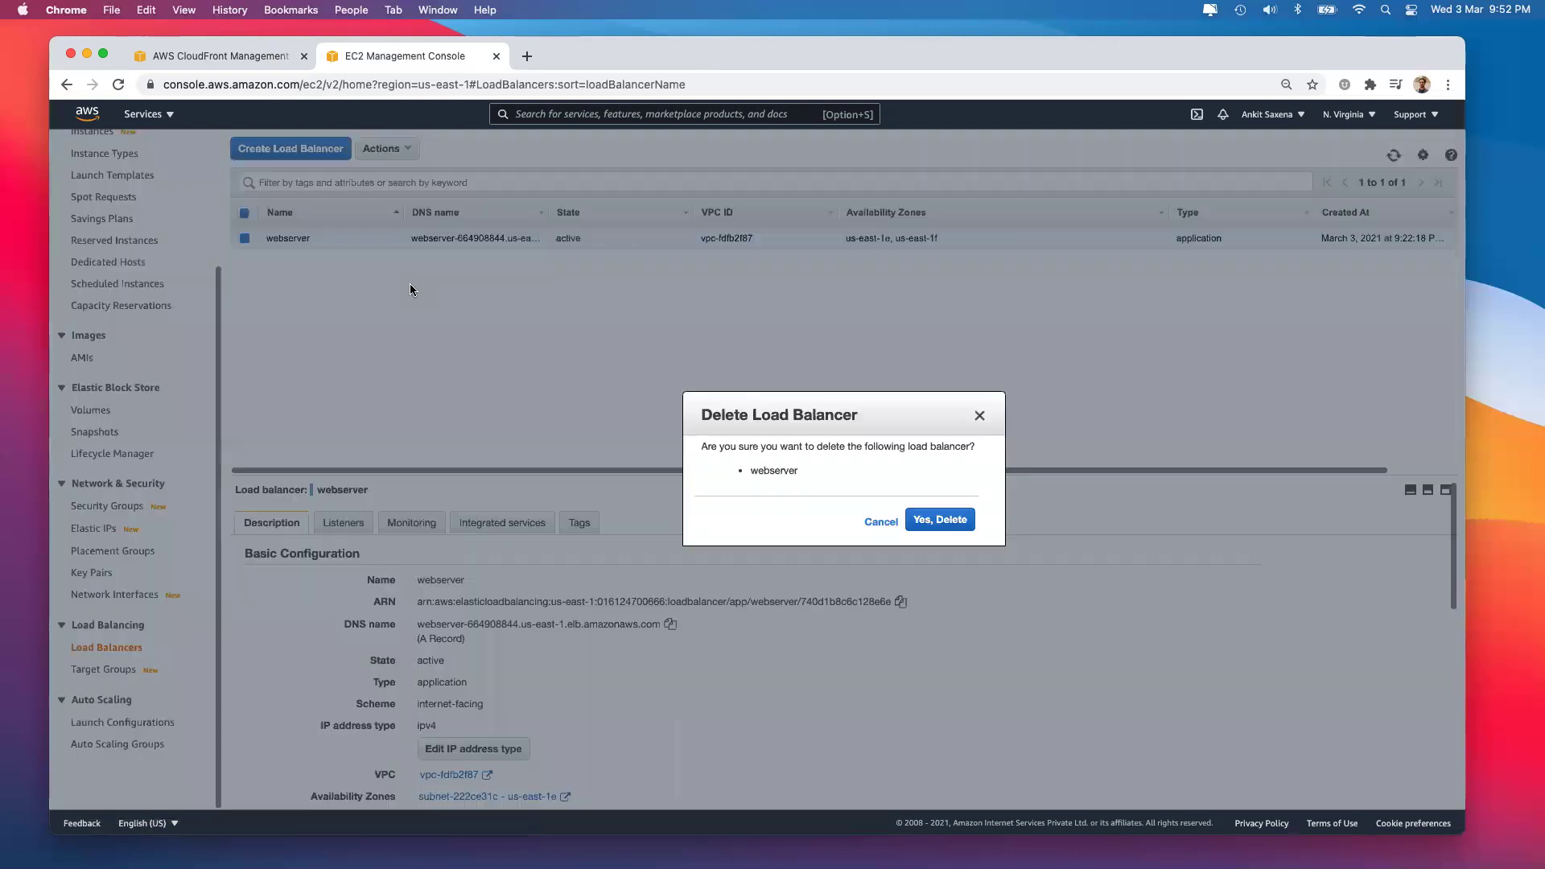
left_click(952, 516)
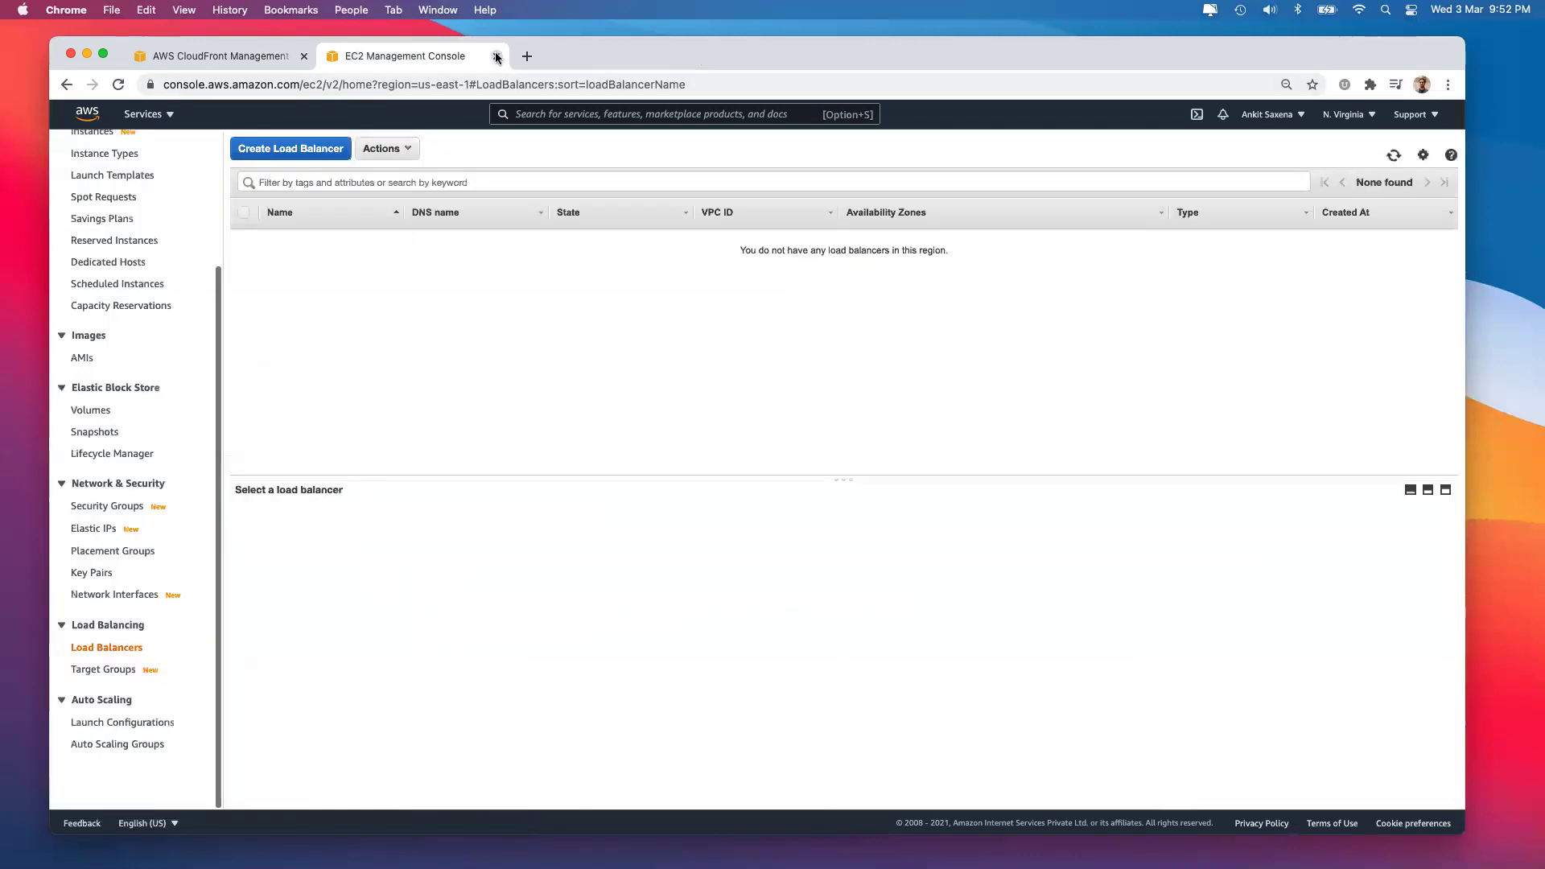
Close the EC2 console, return to the CloudFront distributions list and disable the enabled distribution.
left_click(497, 56)
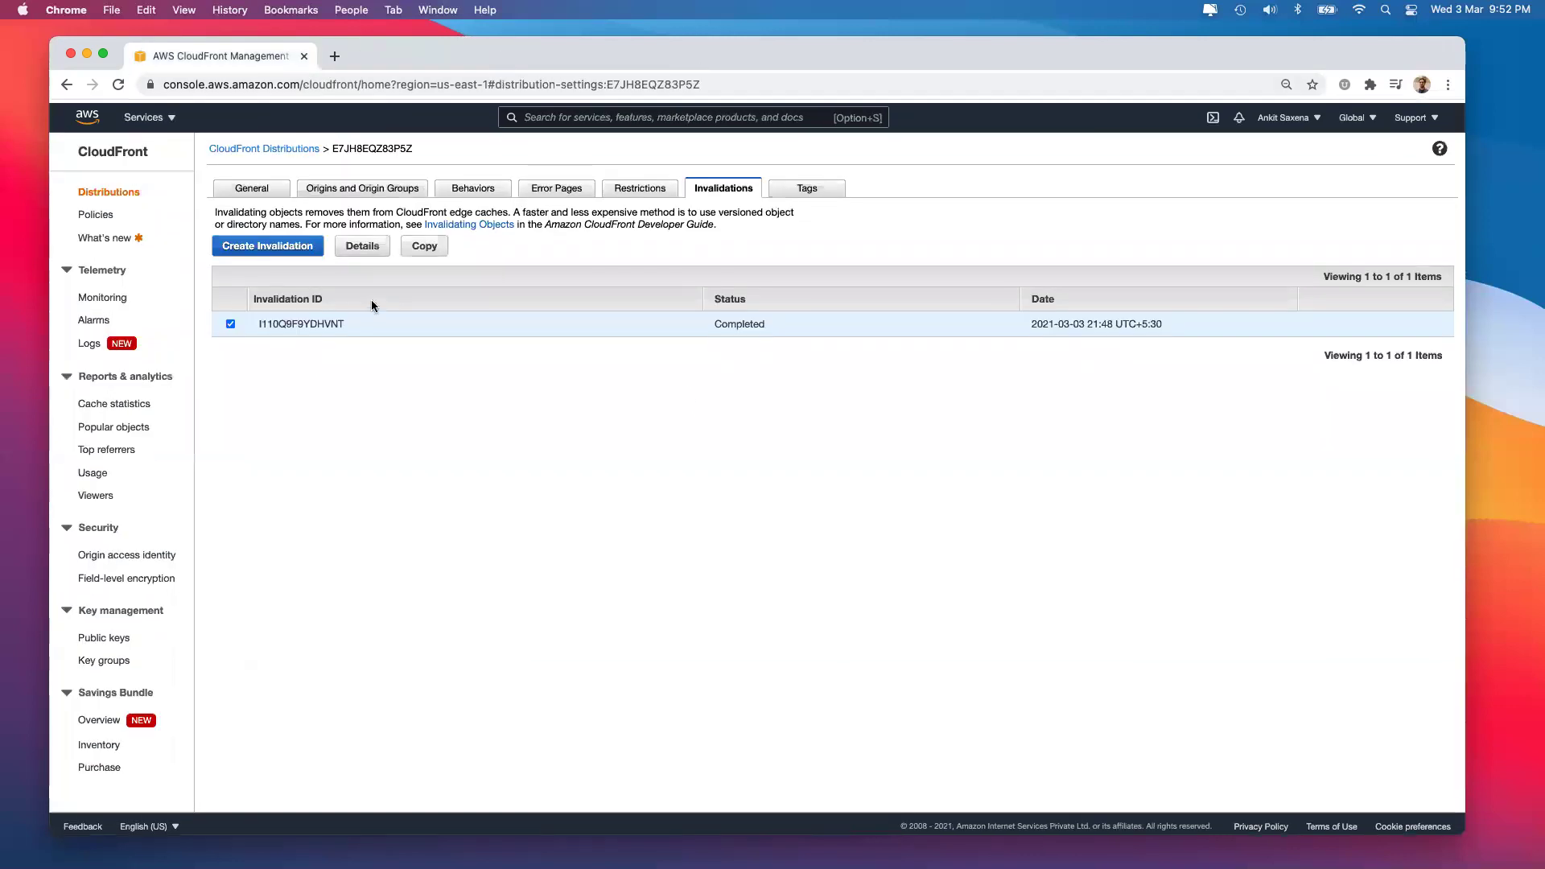
left_click(284, 148)
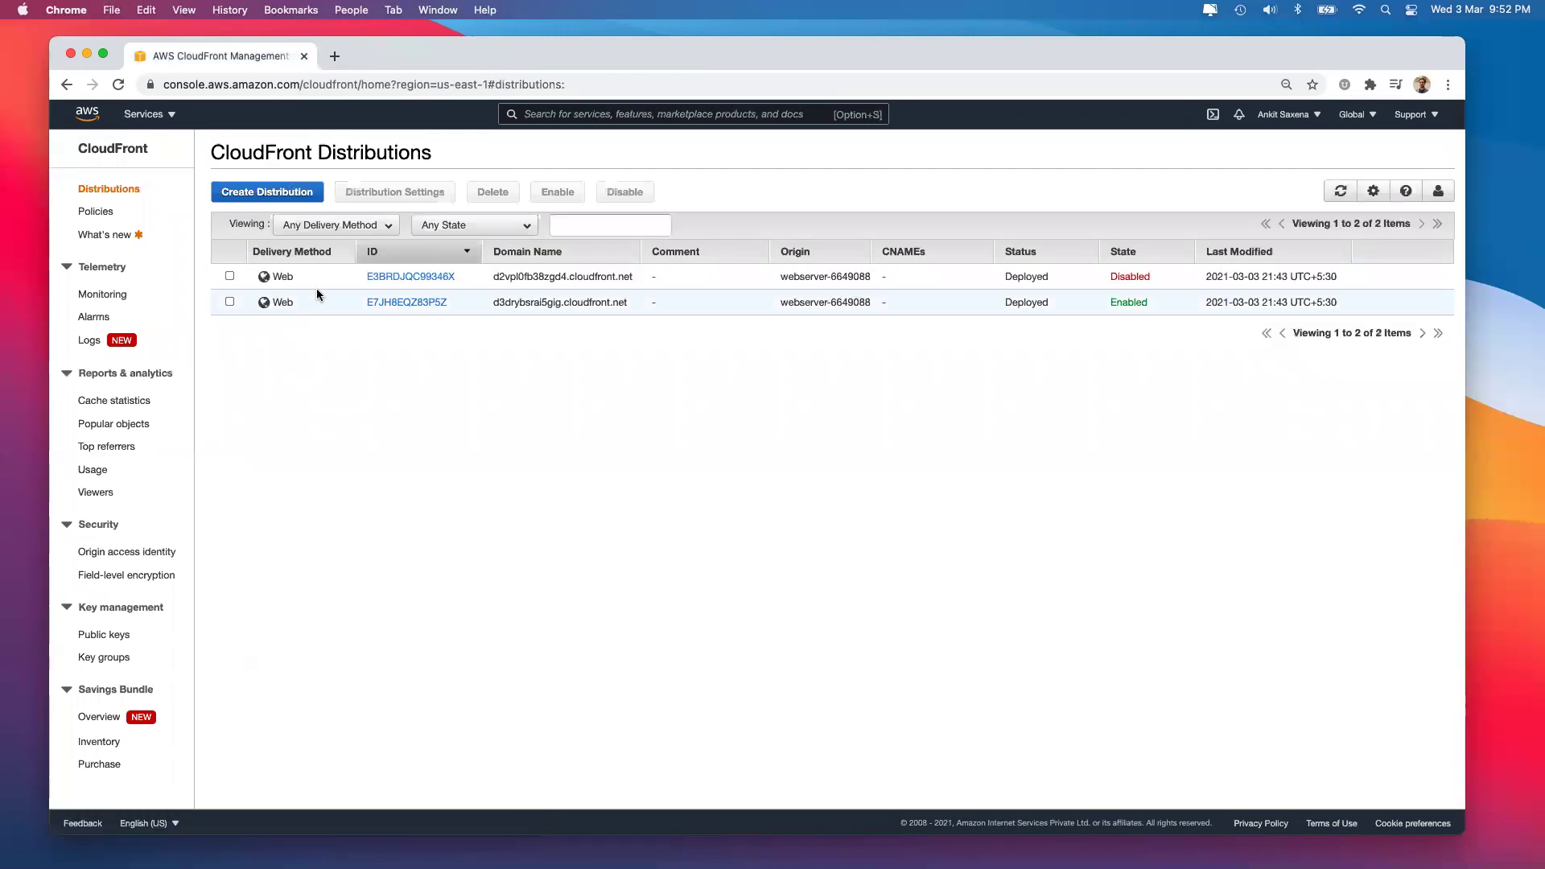
left_click(230, 302)
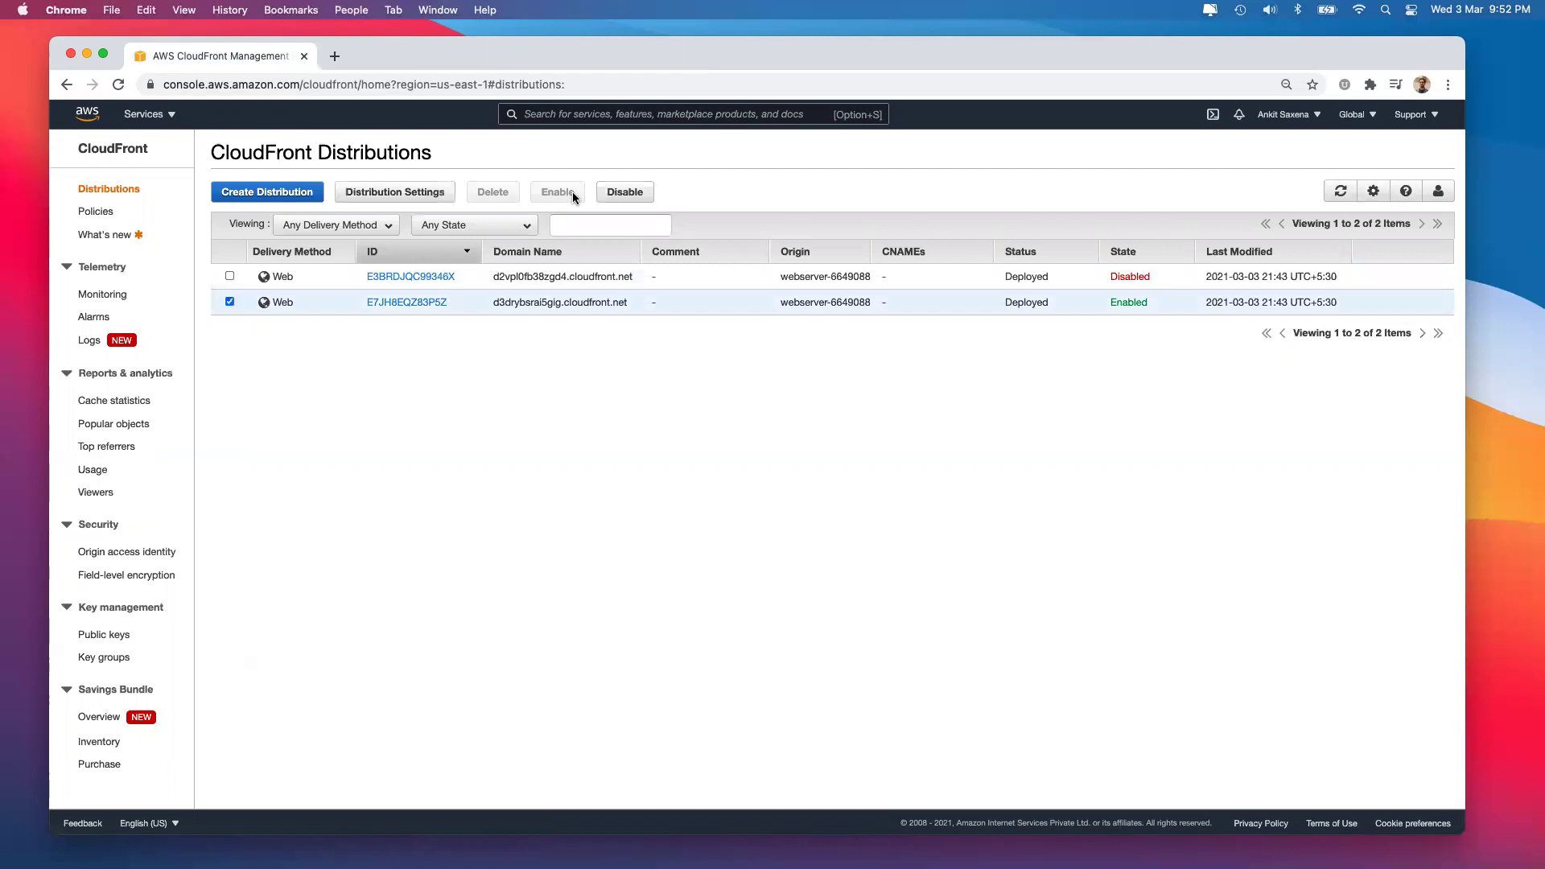
left_click(629, 192)
left_click(865, 494)
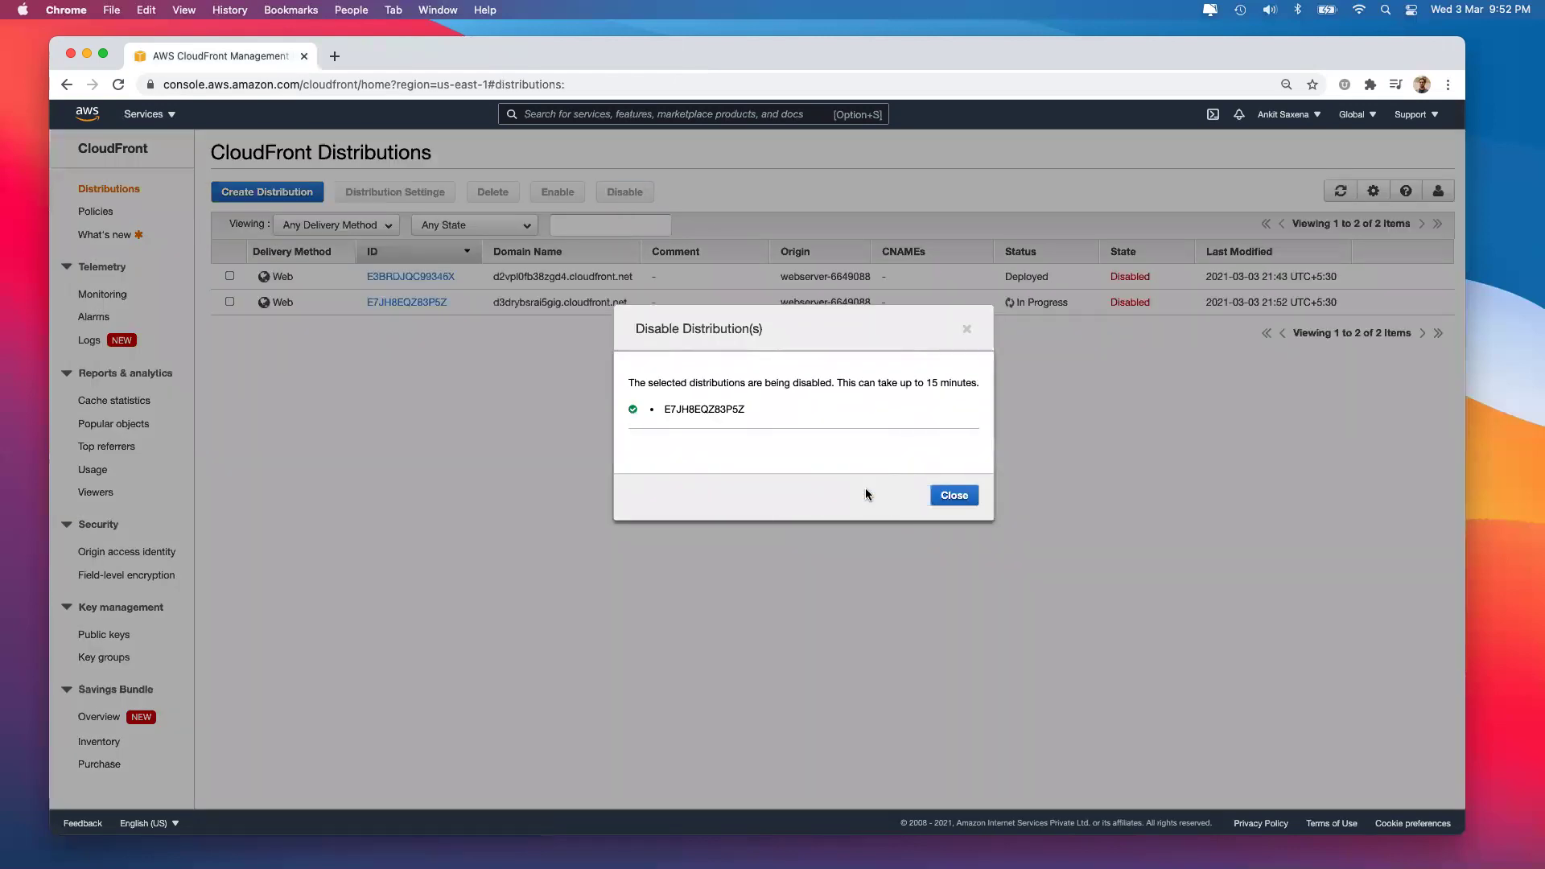
left_click(954, 495)
Delete the already deployed, disabled CloudFront distribution with domain d2vpl0fb38zgd4.cloudfront.net.
left_click(229, 277)
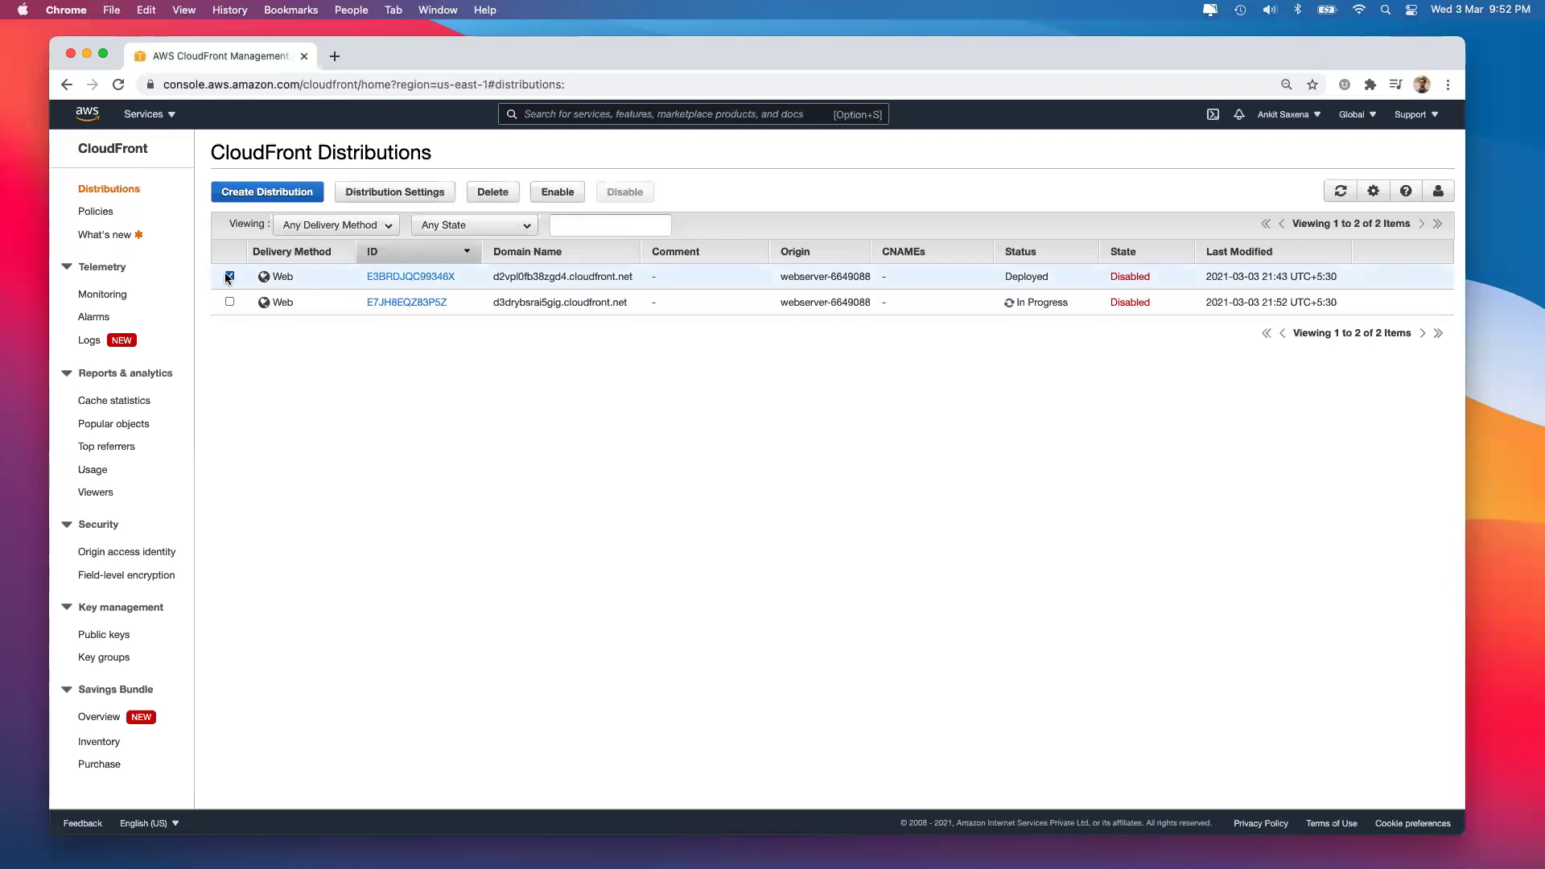
left_click(513, 198)
left_click(857, 494)
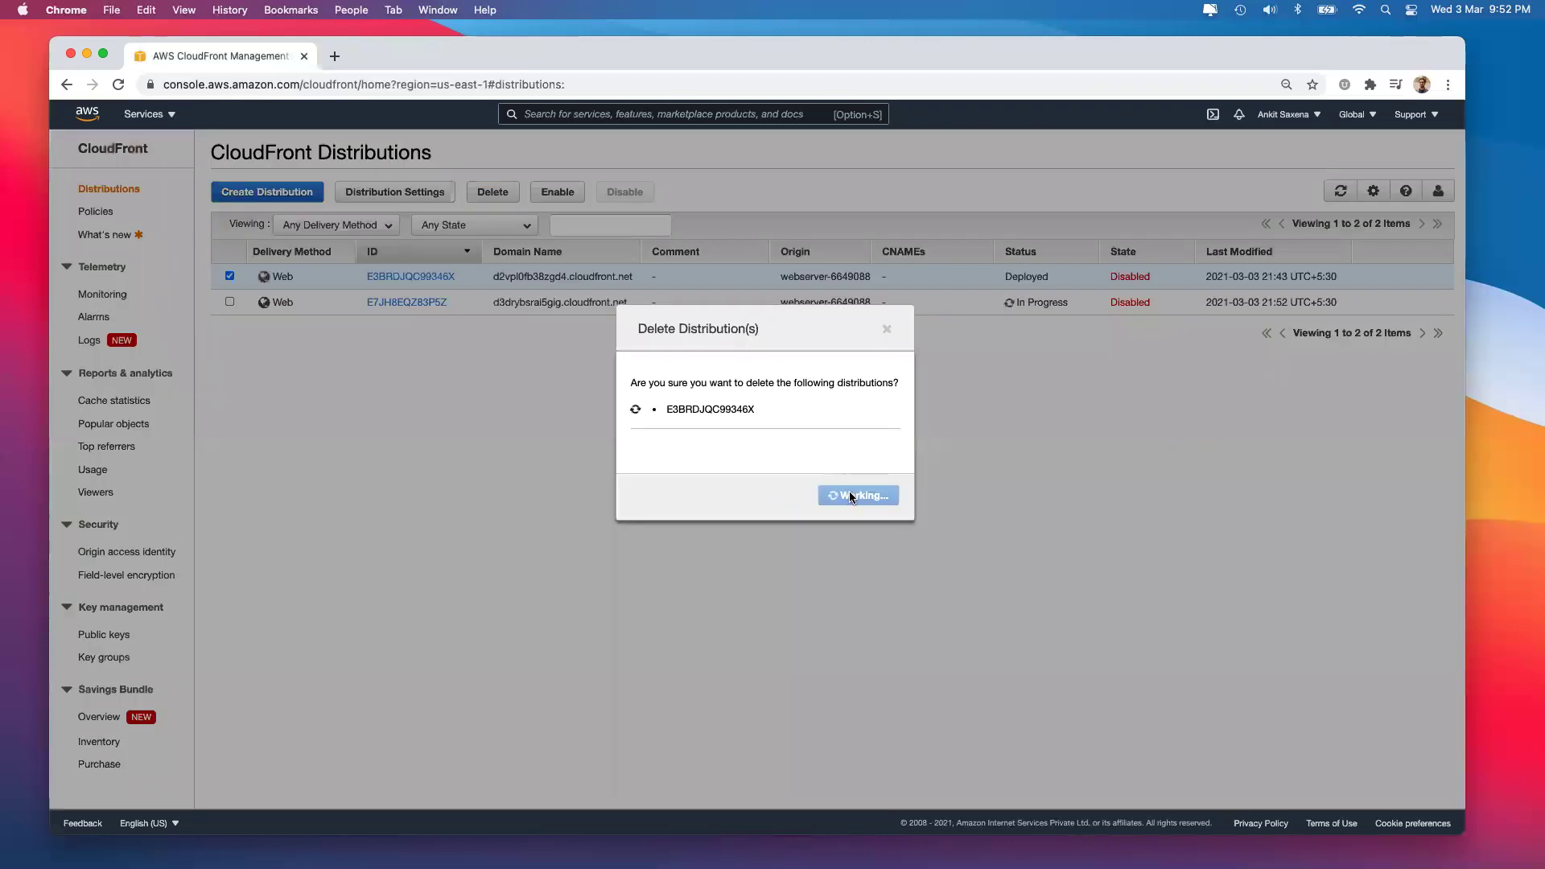
left_click(818, 494)
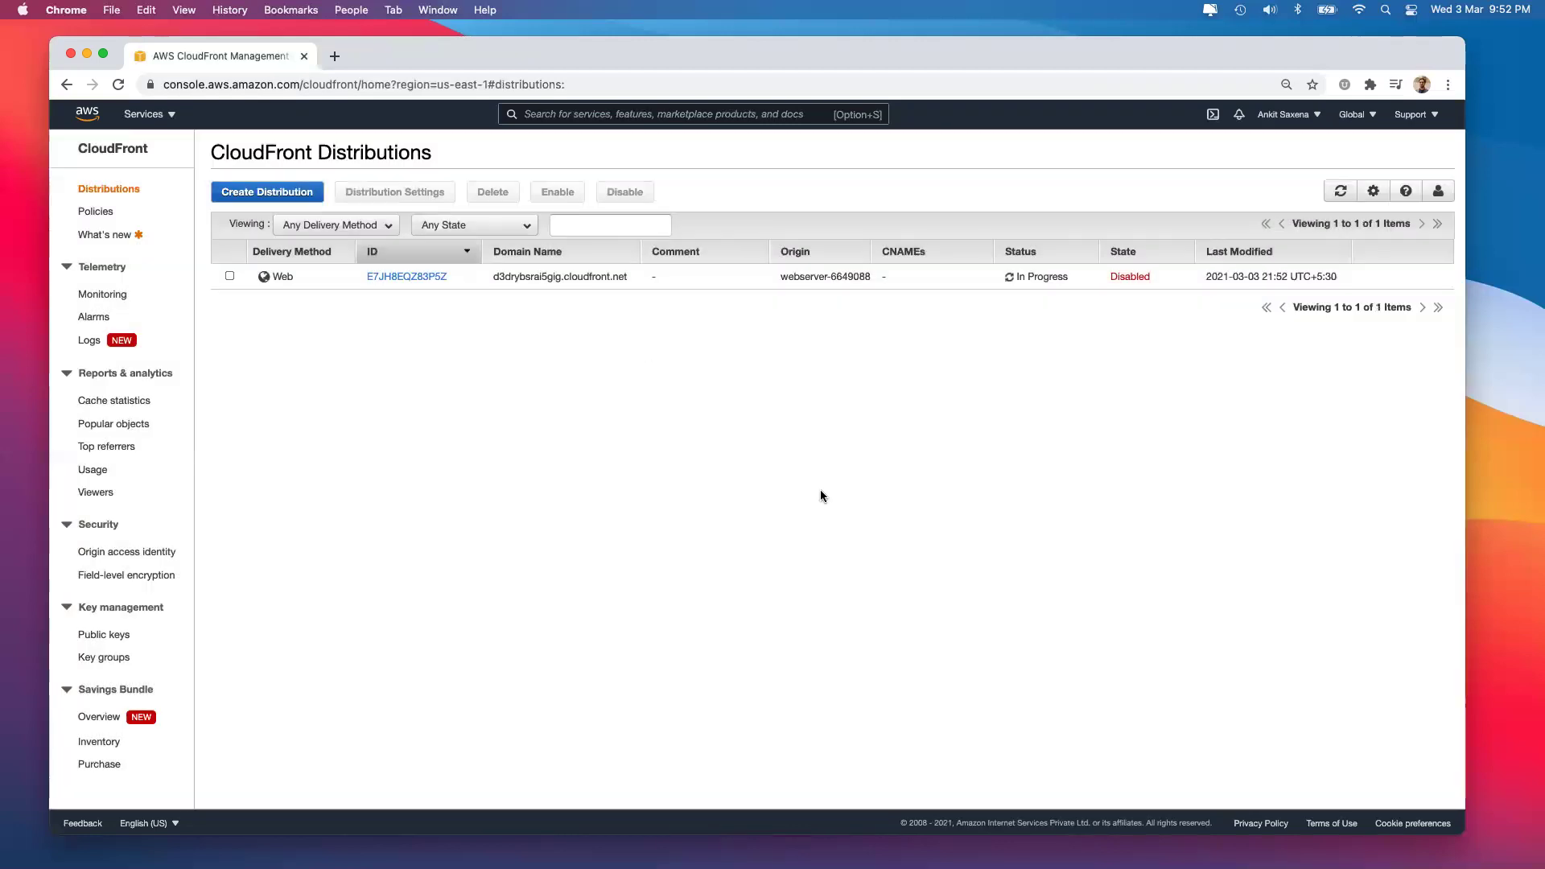
Highlight the remaining distribution's domain name and locate the Networking & Content Delivery category in the full list of AWS services.
left_click_drag(492, 276, 628, 276)
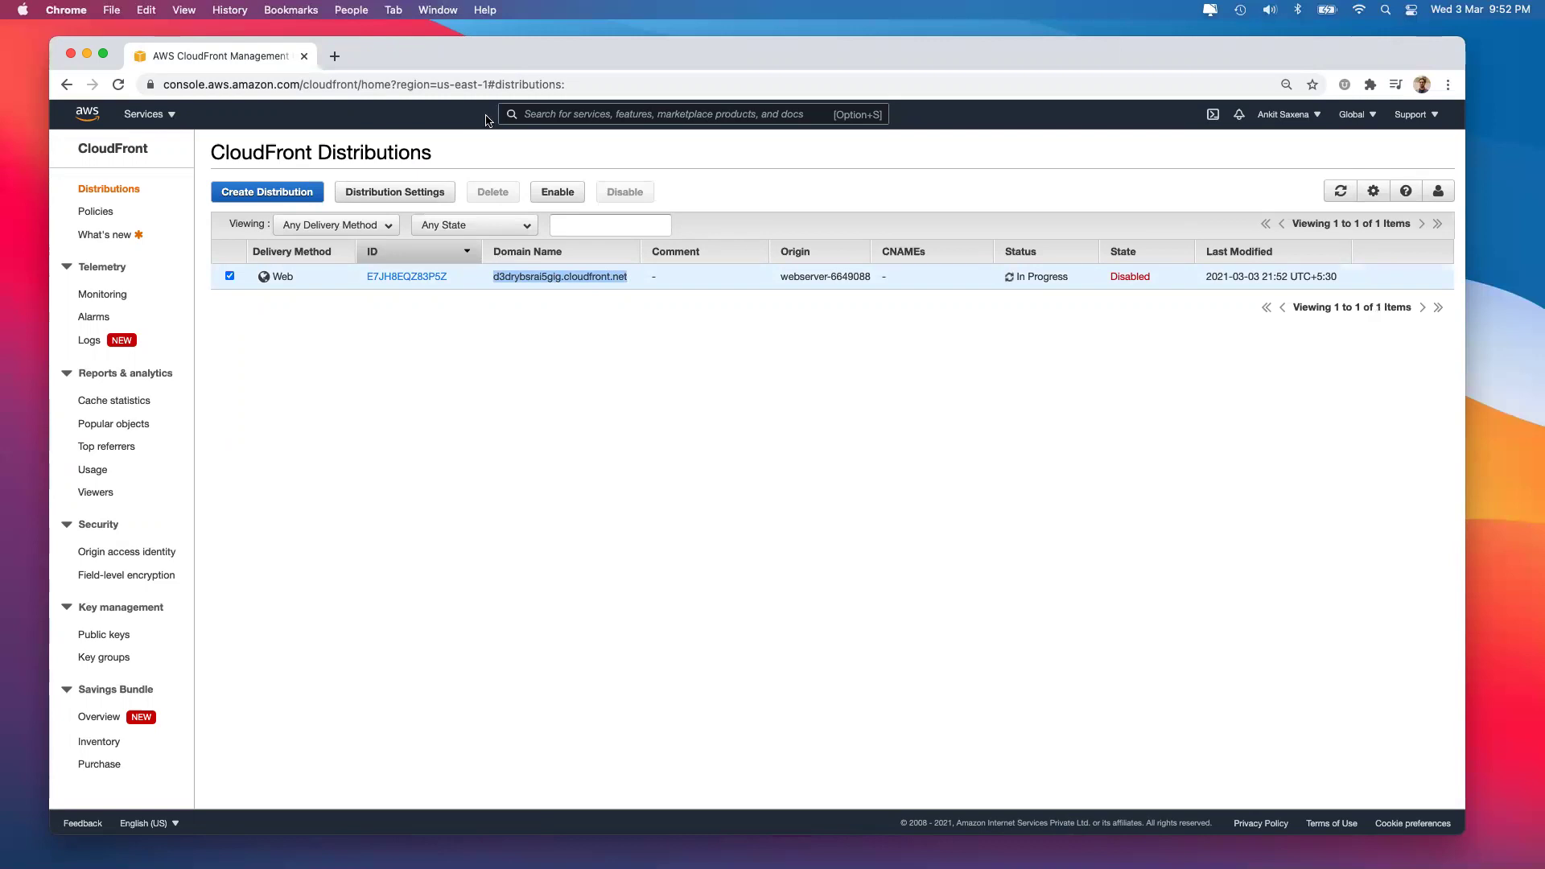
left_click(568, 108)
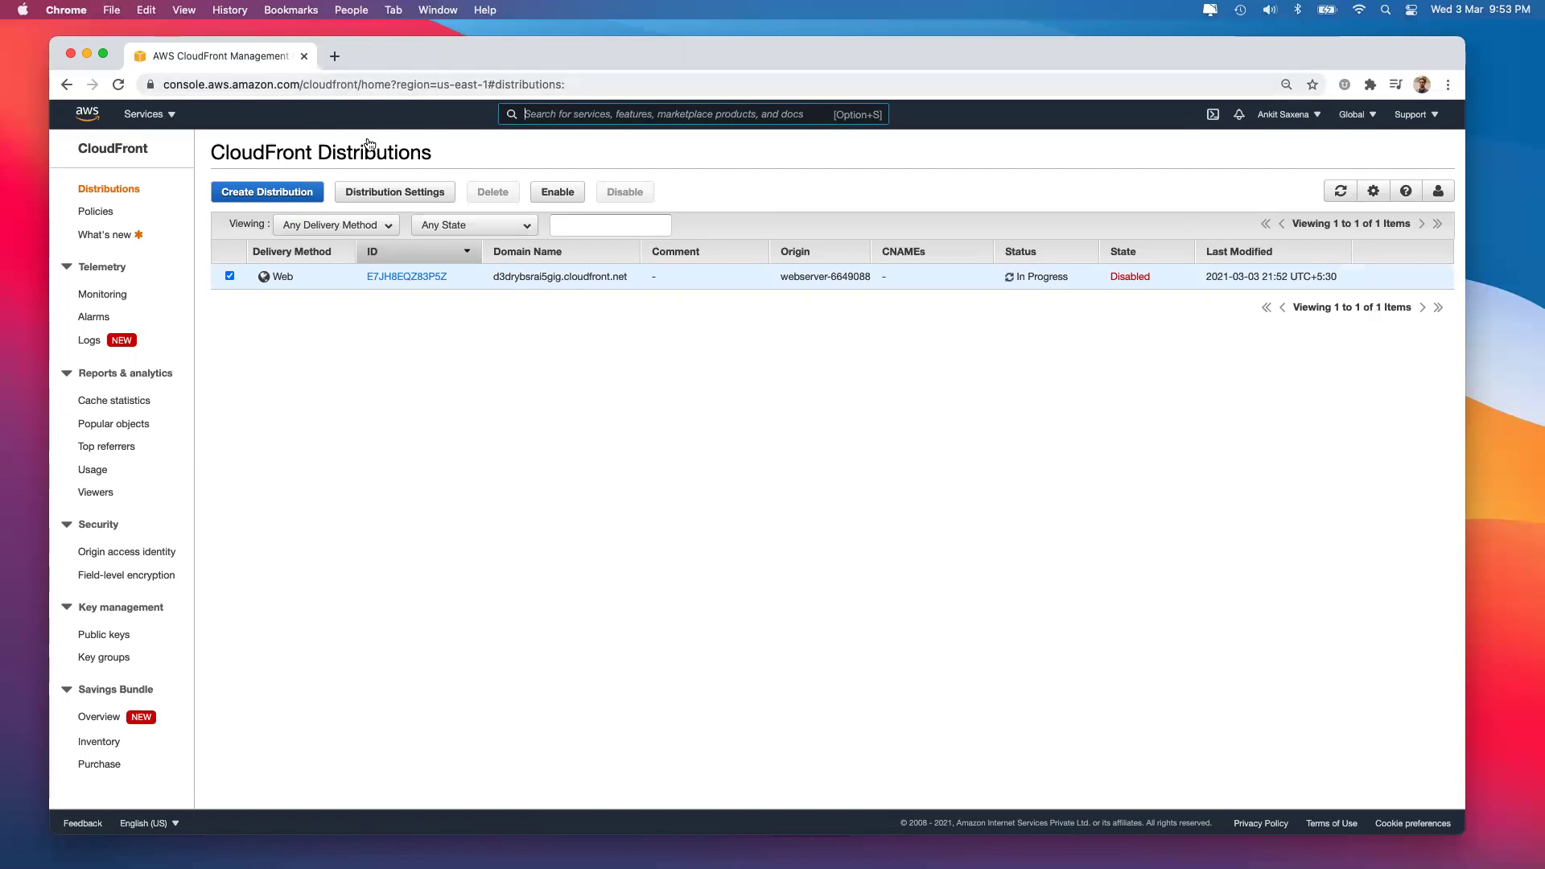
scroll(809, 515, "down", 5)
scroll(808, 515, "down", 3)
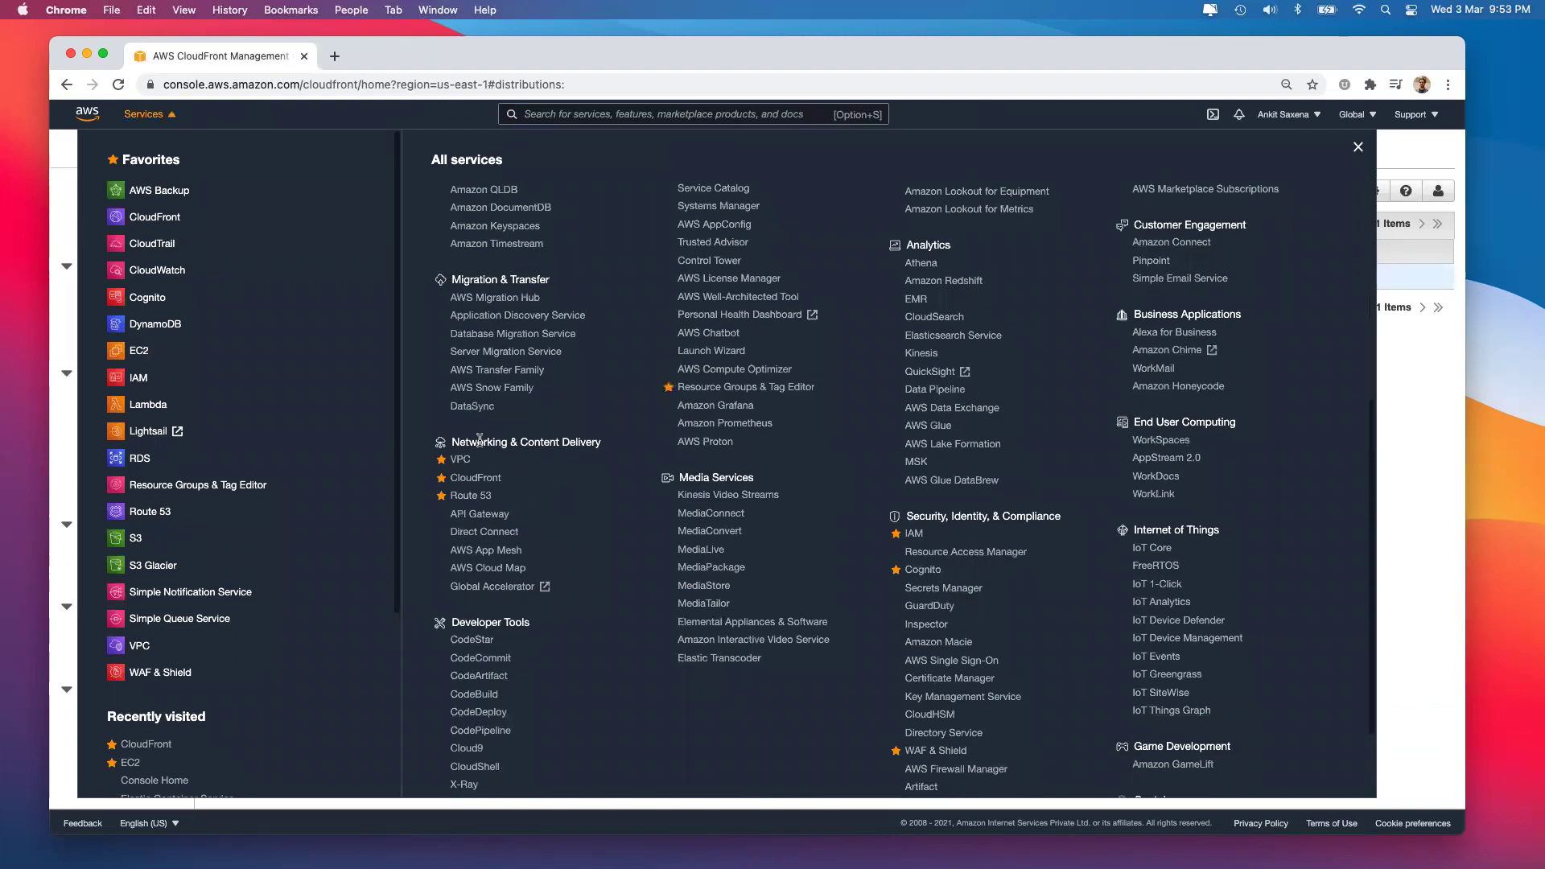
left_click_drag(451, 442, 605, 451)
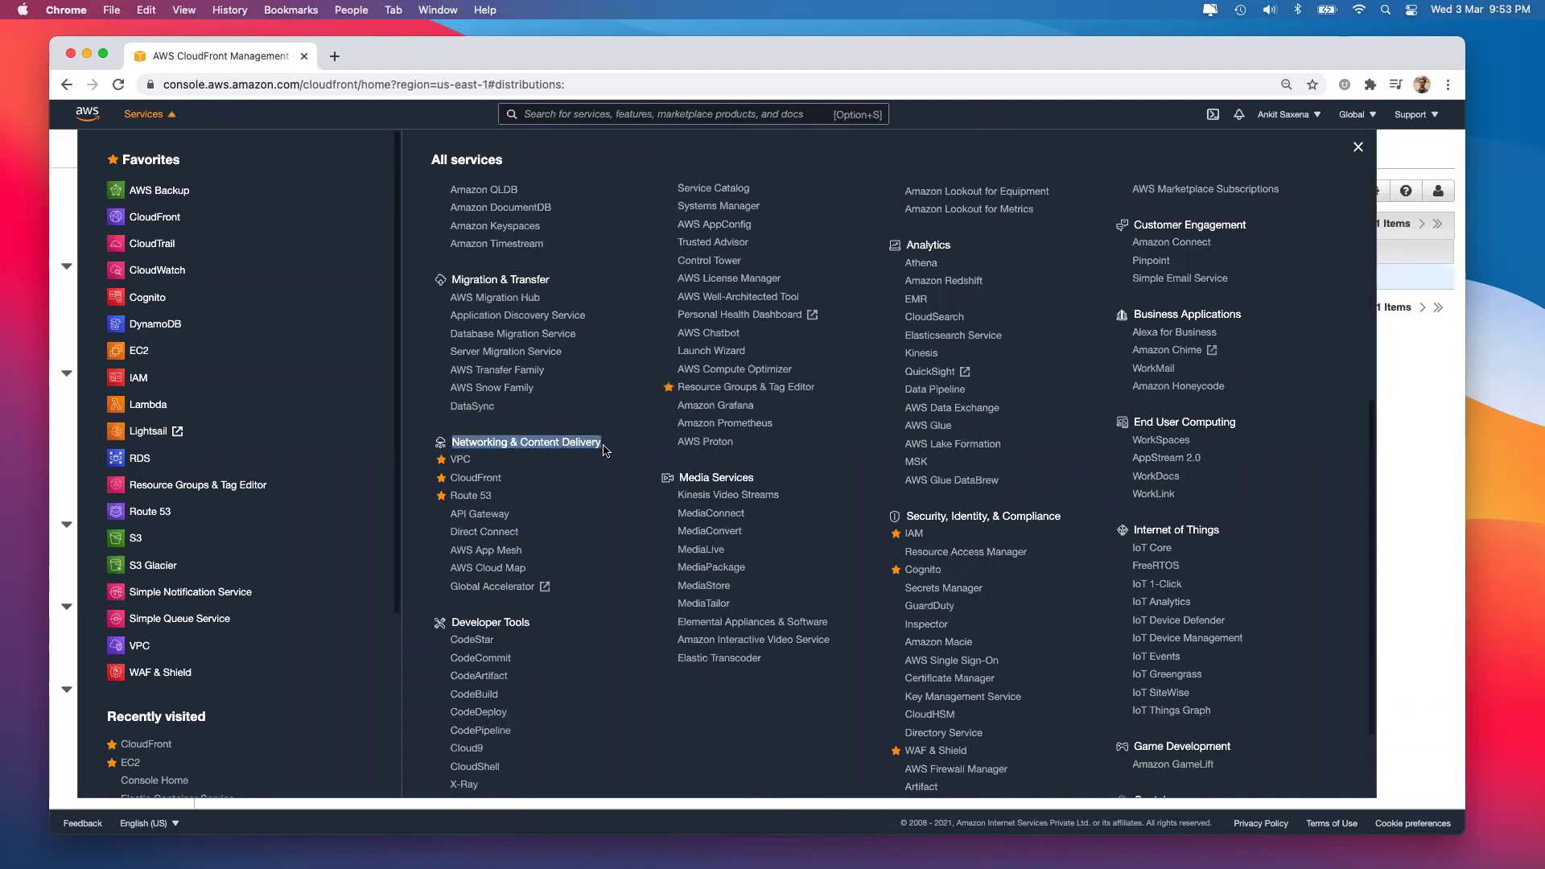